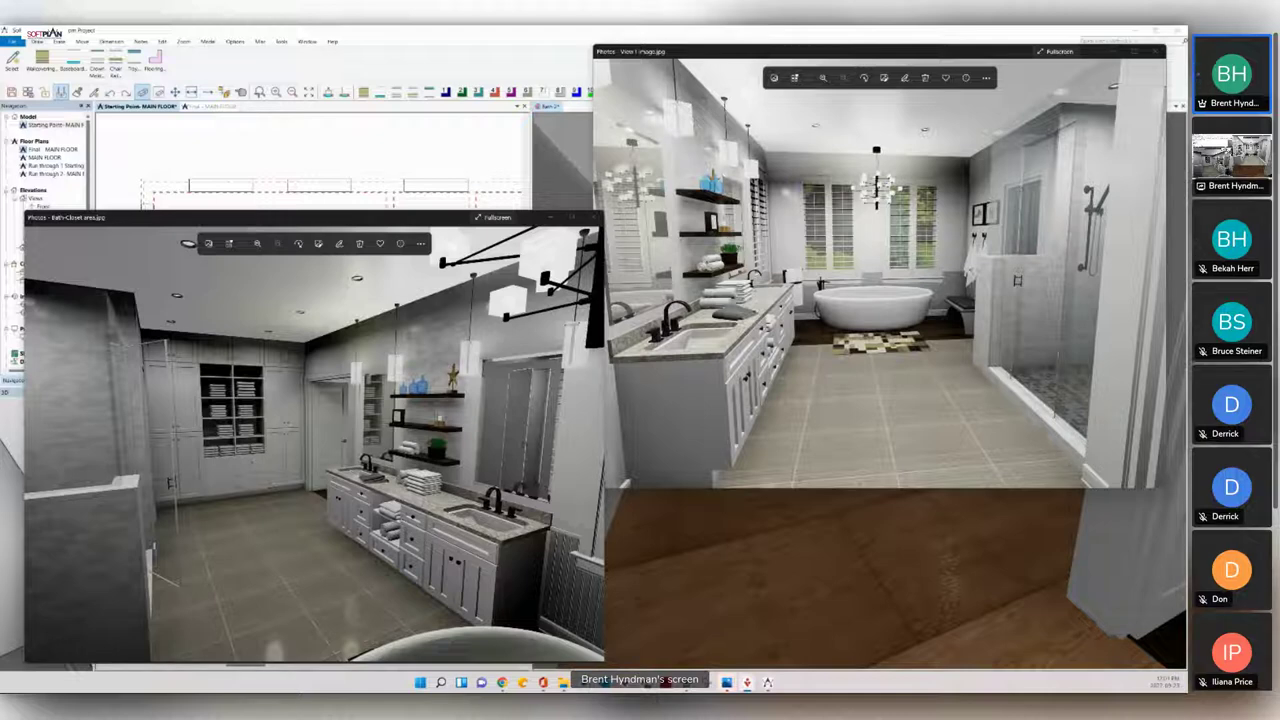
Step: Return to the Starting Point main floor plan and set its mode to Drawing
click(717, 556)
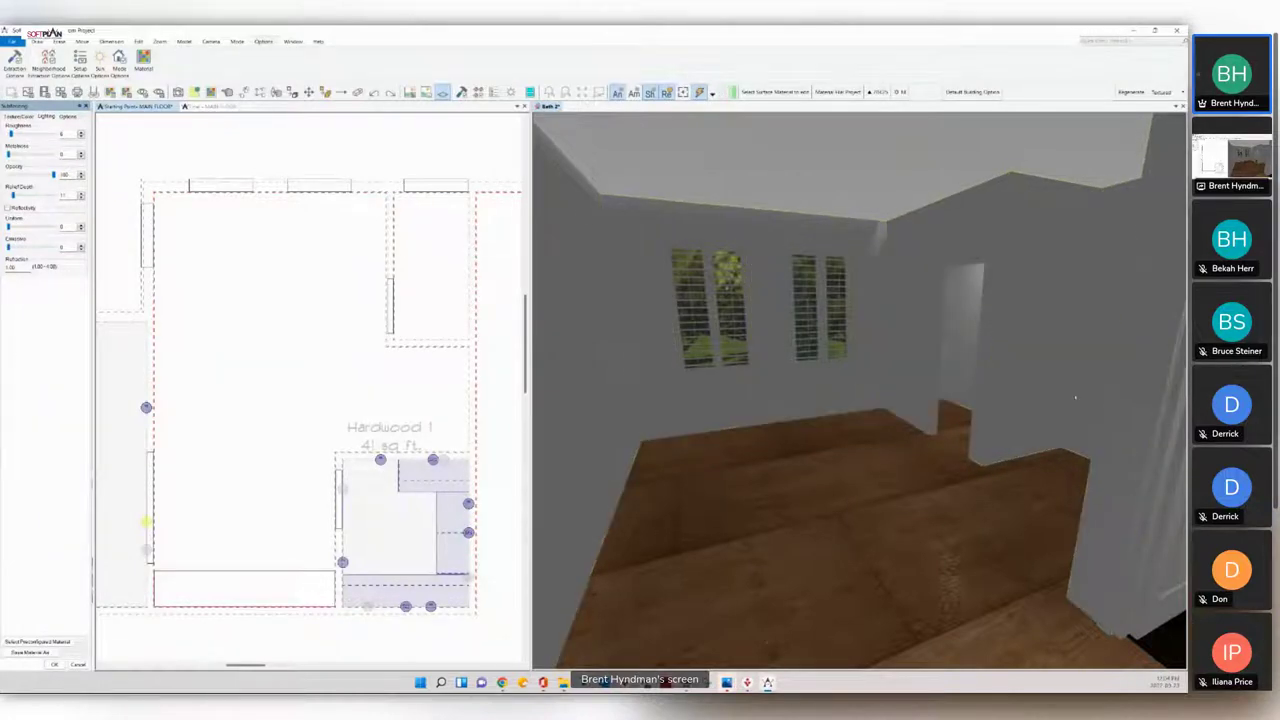
click(820, 456)
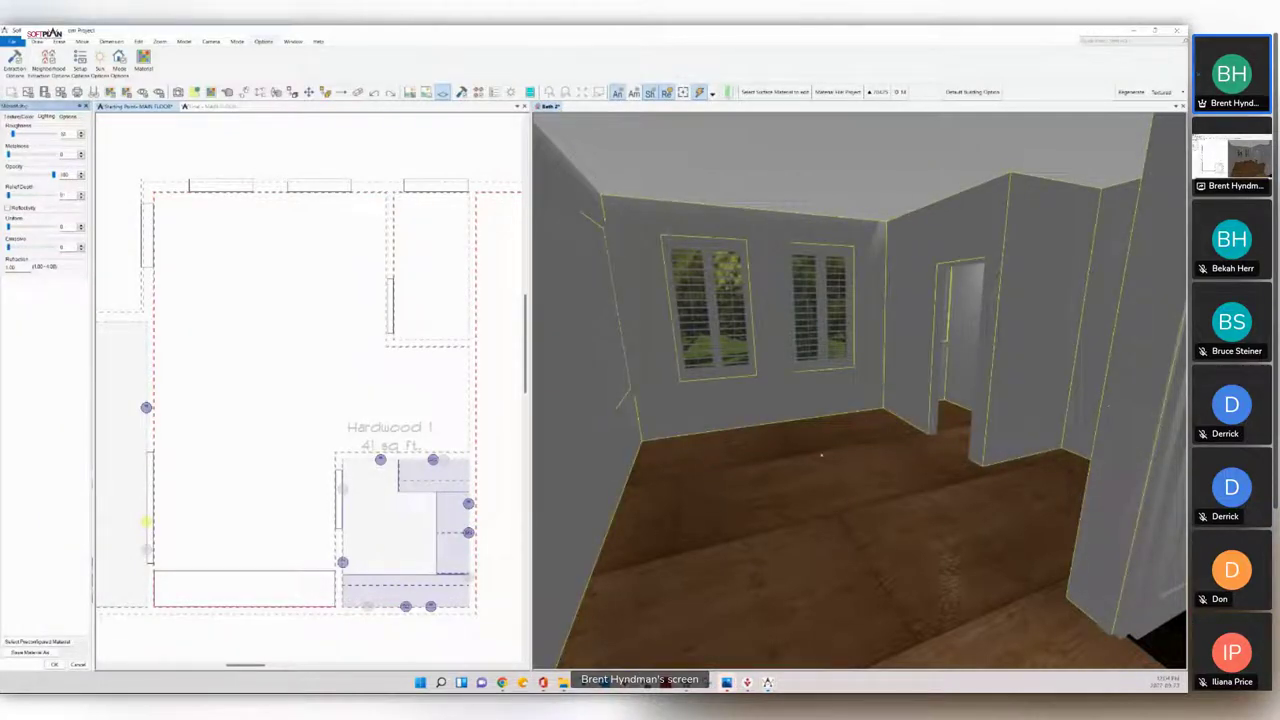
click(853, 375)
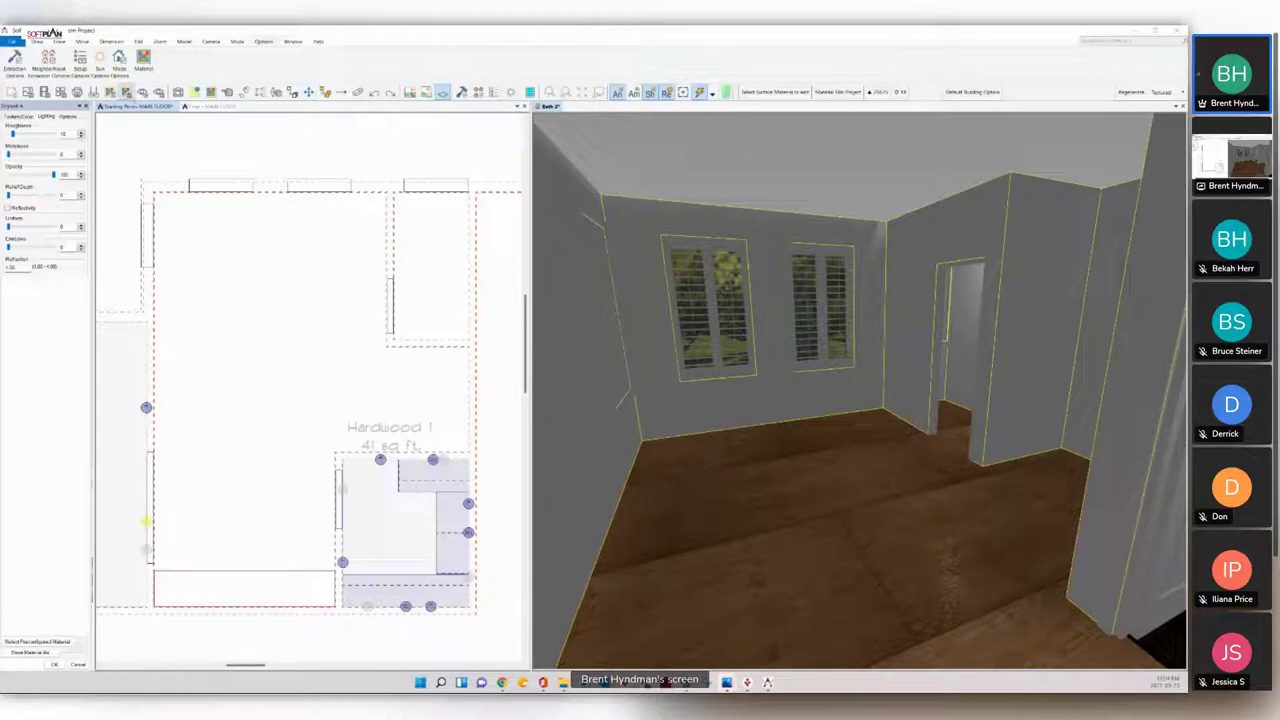
click(121, 108)
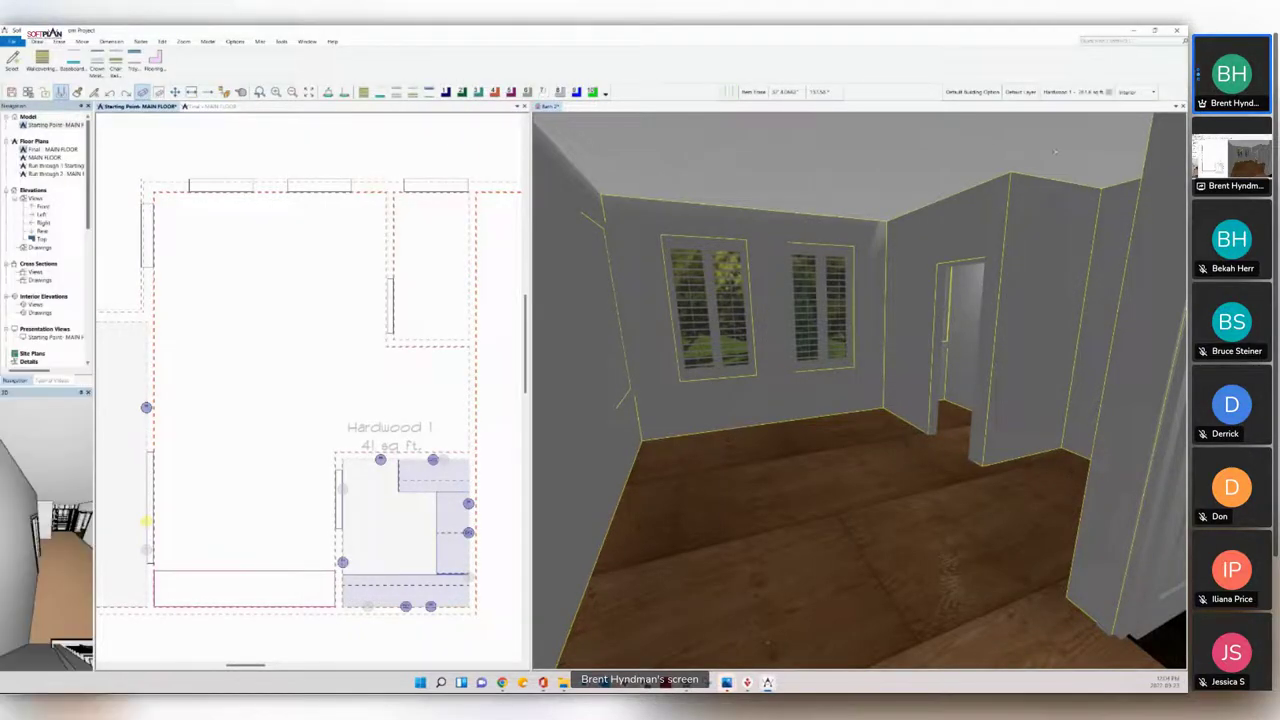
click(1134, 91)
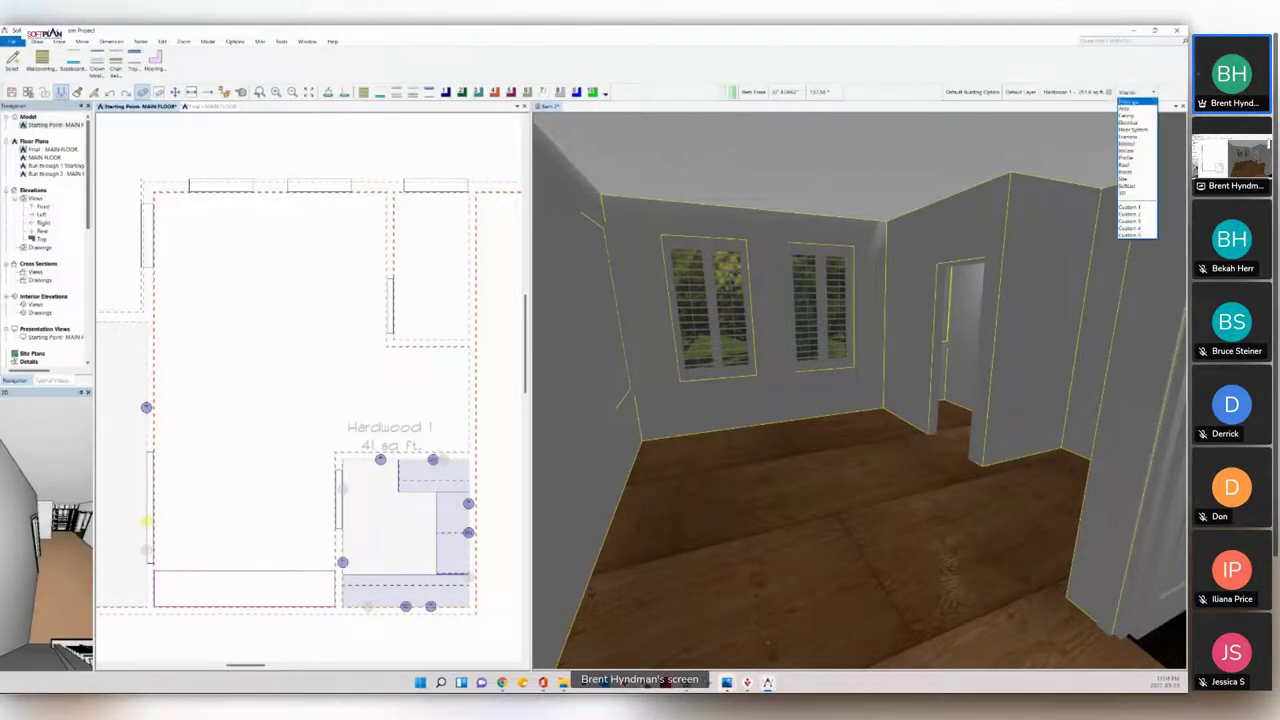
click(1128, 102)
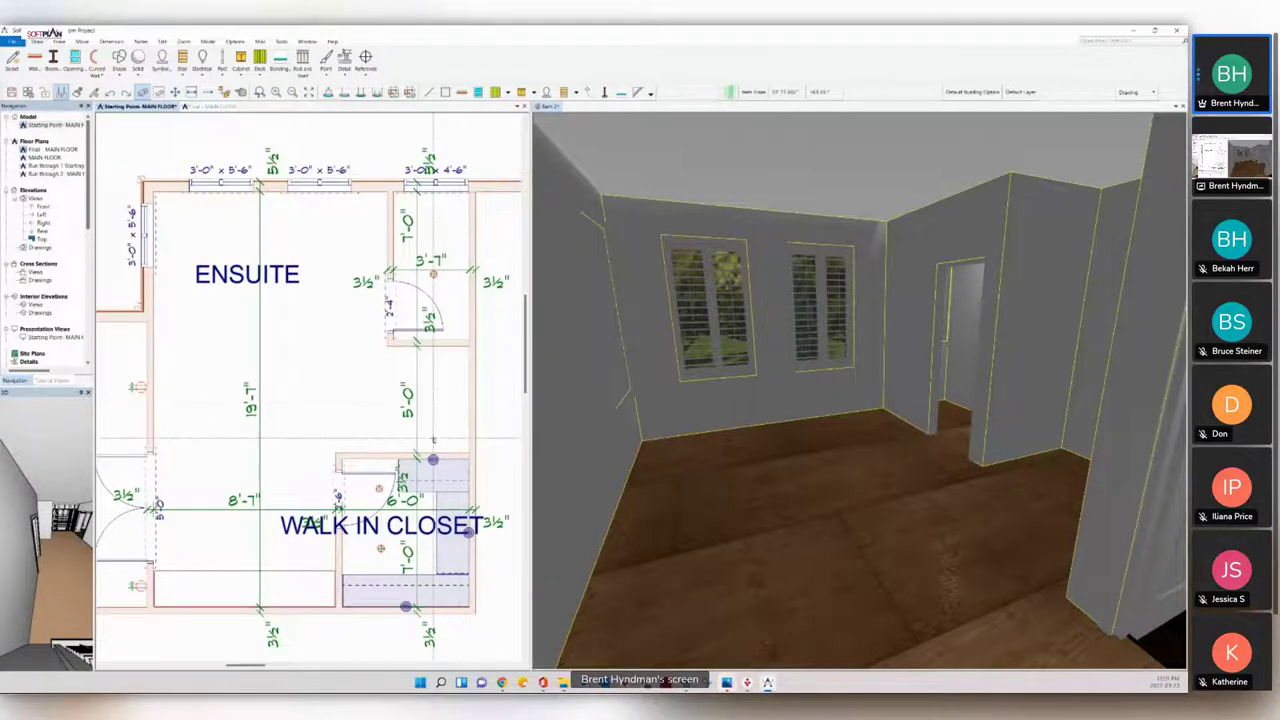
Step: Draw Glass Shower Wall Panel walls to enclose the 5'-0" recess between the small closet and the walk-in closet
scroll(308, 385, up, 1)
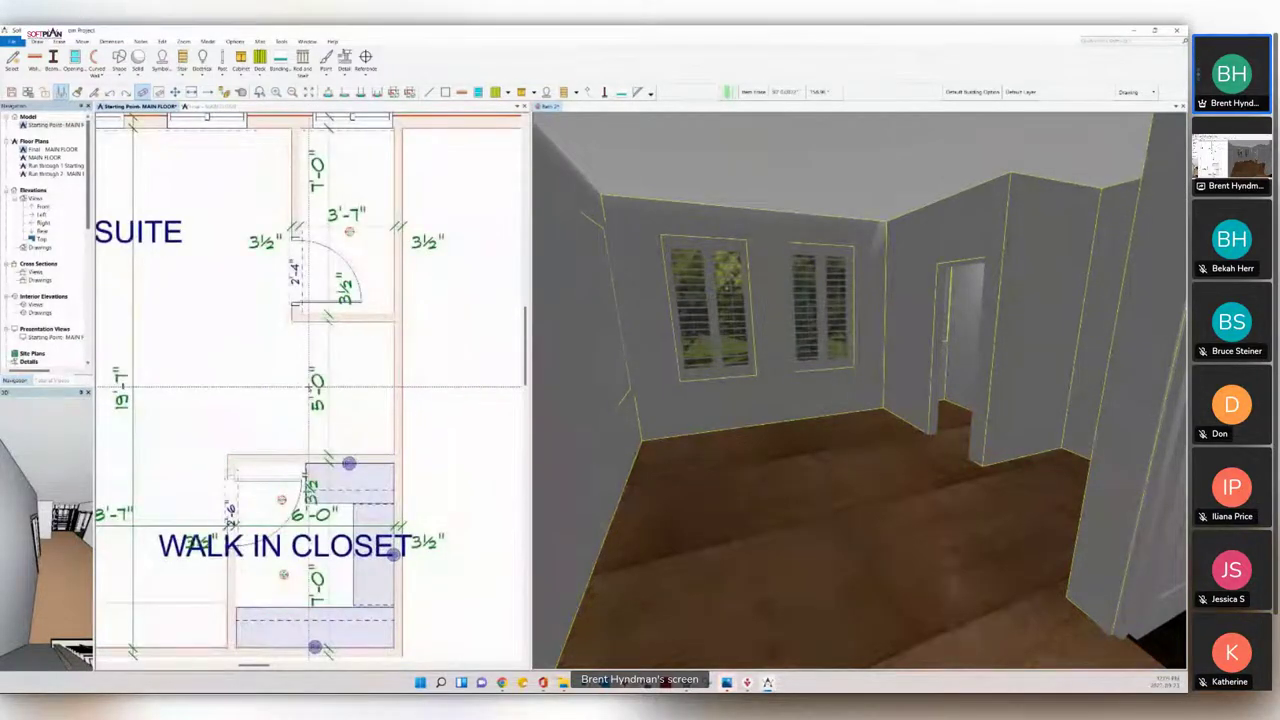
scroll(287, 379, up, 1)
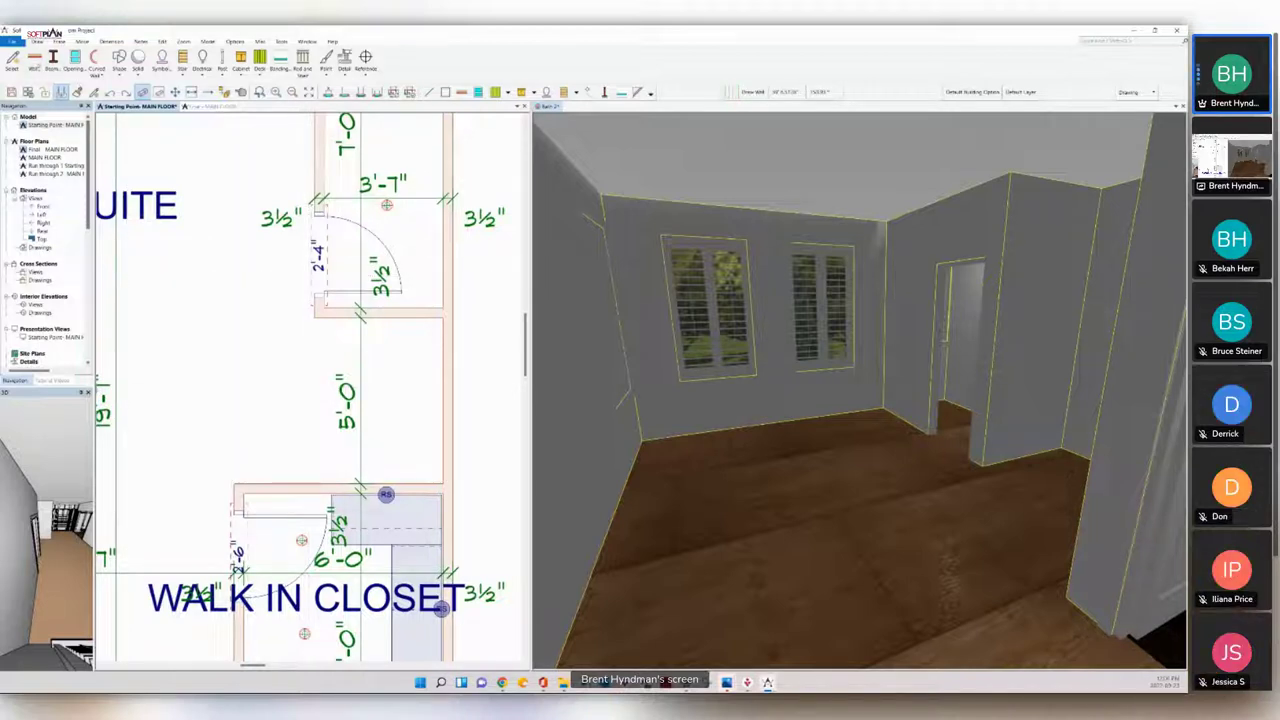
click(36, 66)
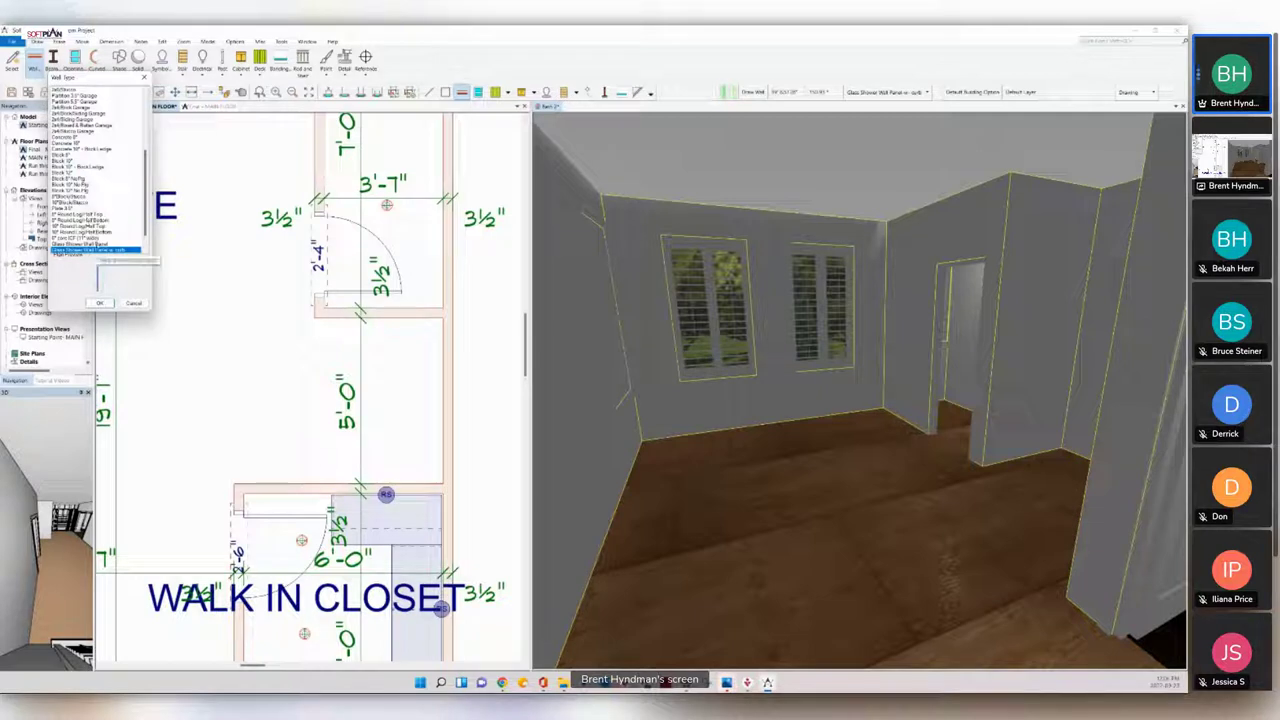
click(95, 244)
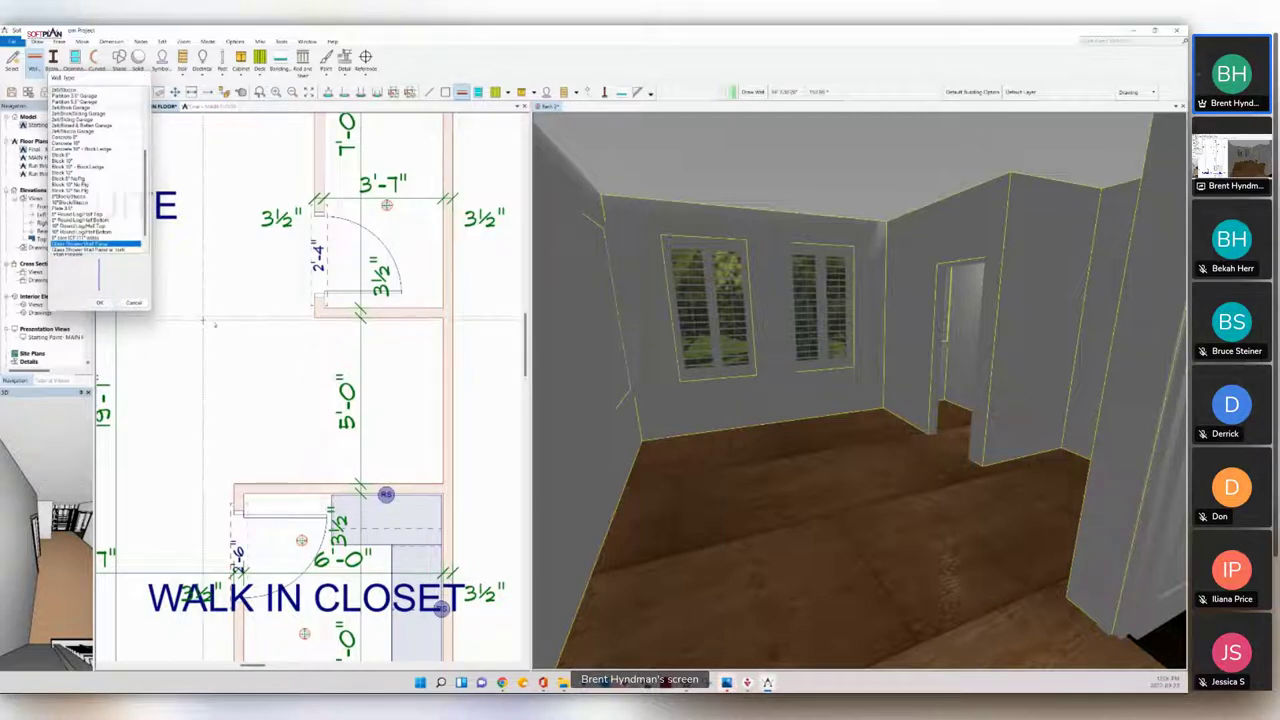
click(99, 302)
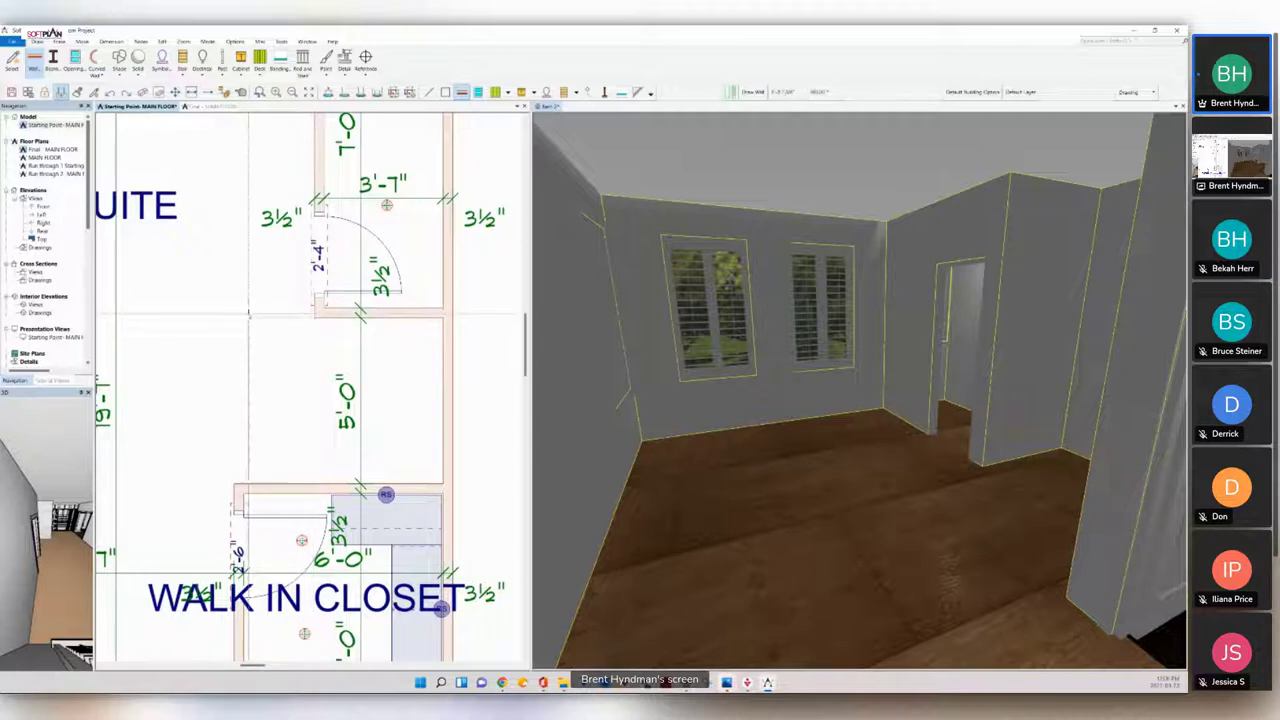
click(239, 316)
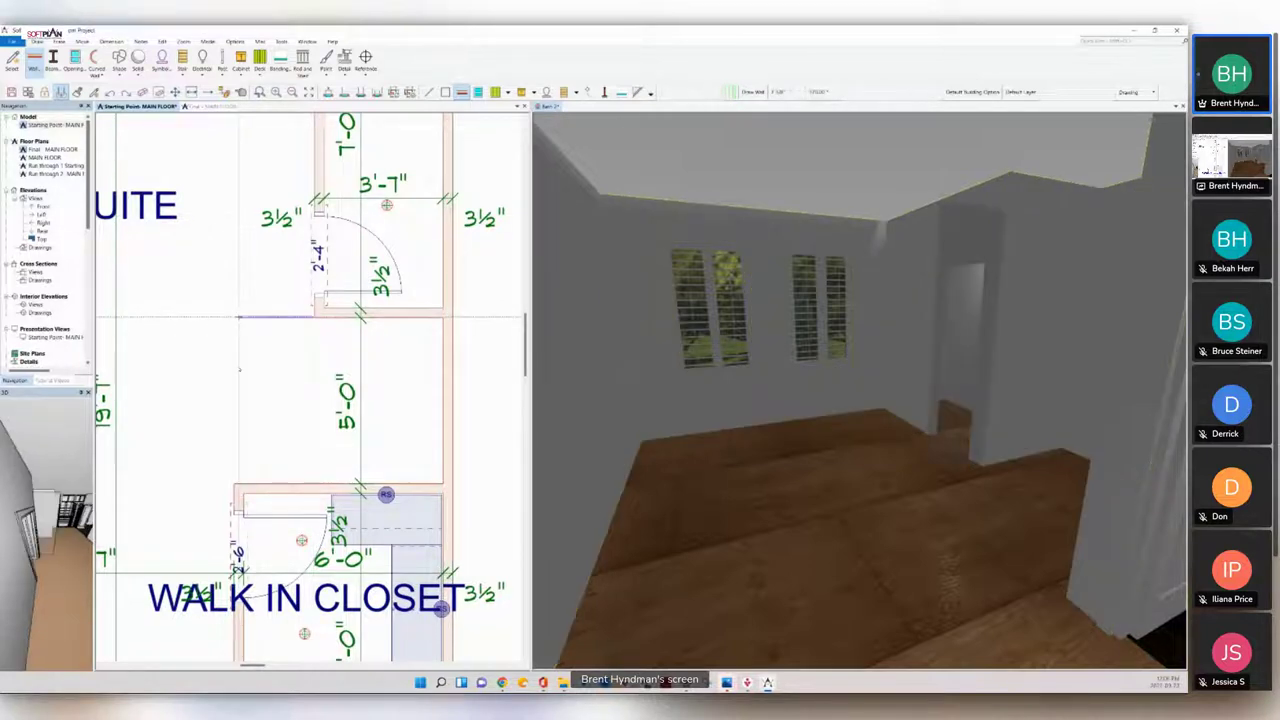
drag(238, 480, 238, 485)
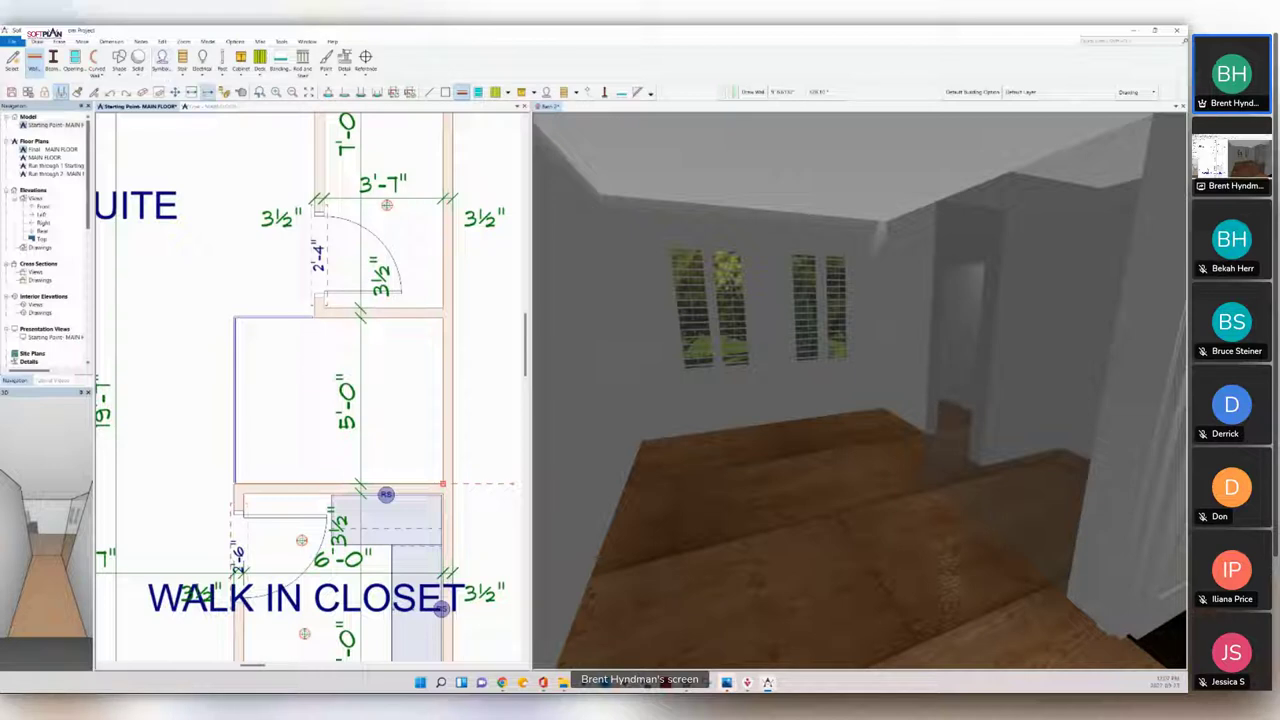
Step: Copy the wall definition of the shower's upper glass panel under the name "Glass Shower Wall with curb"
click(241, 92)
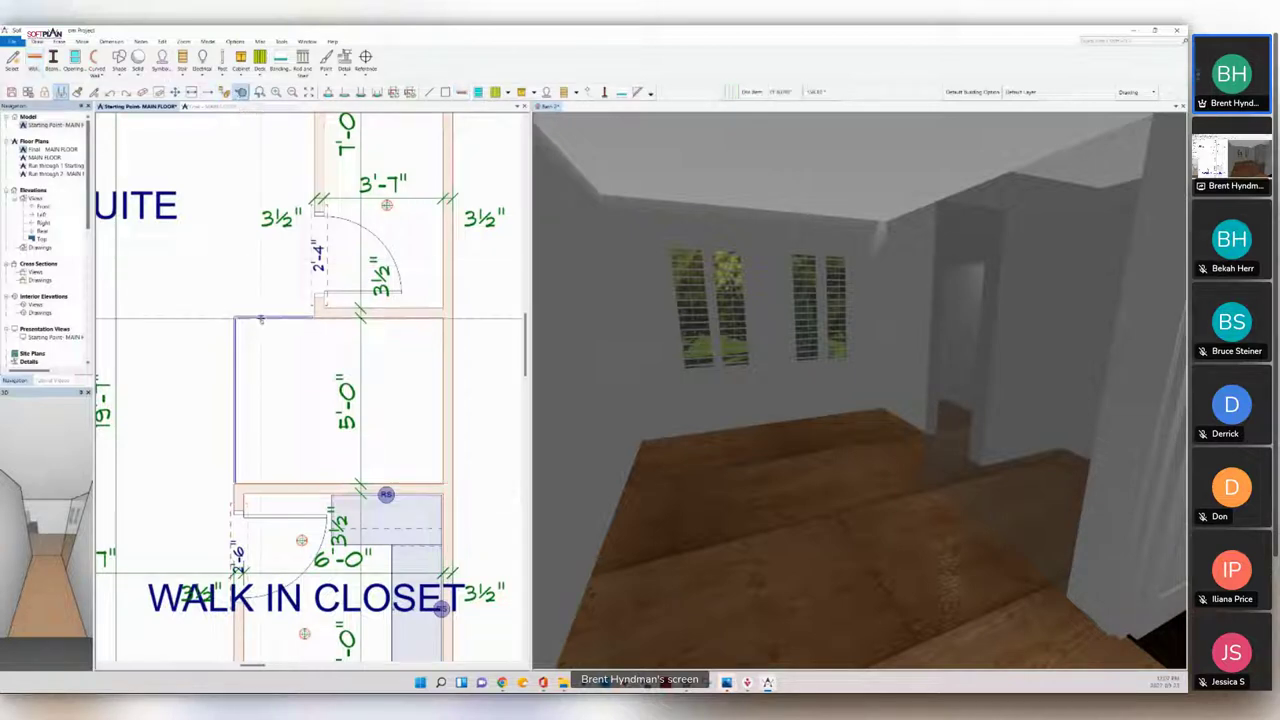
click(263, 318)
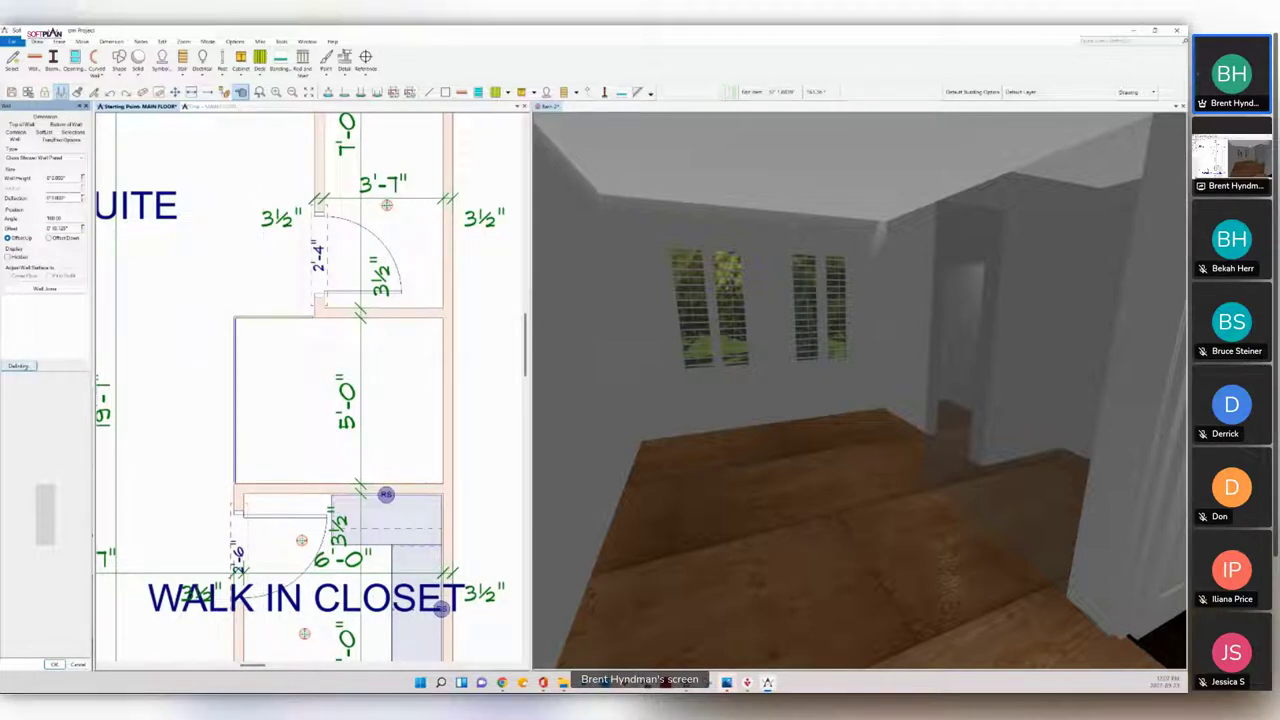
click(24, 366)
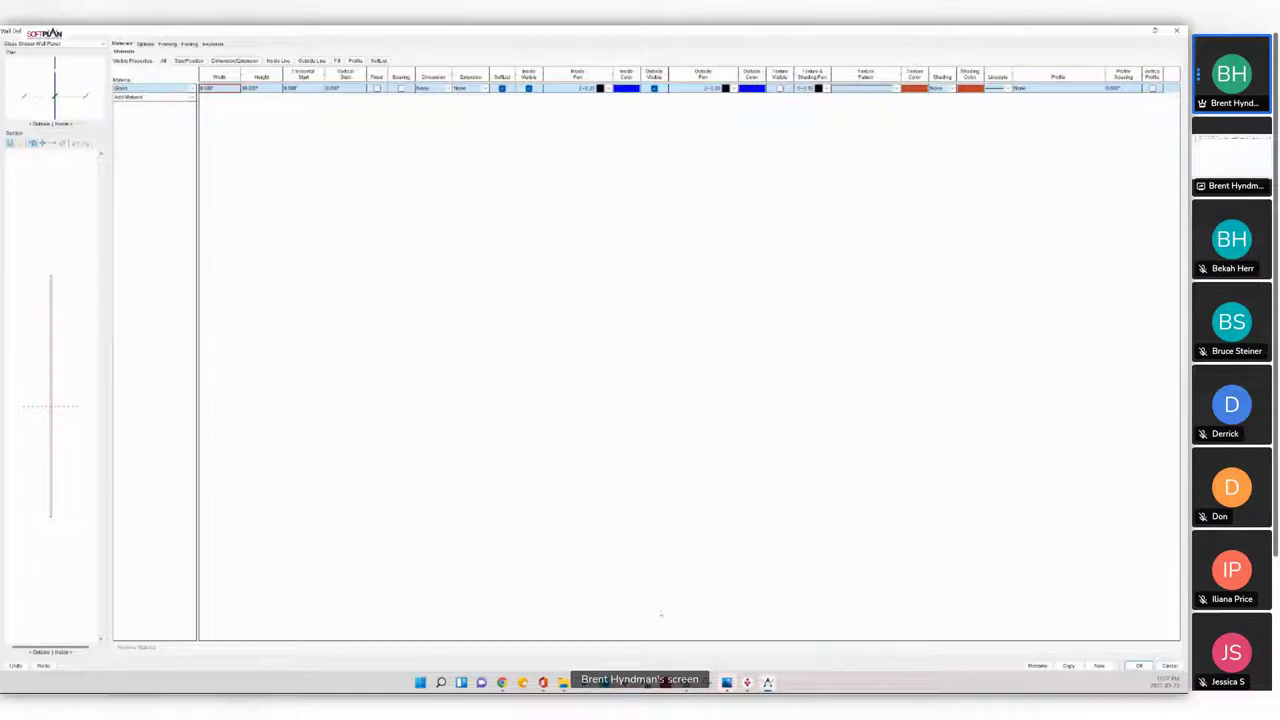
click(1069, 666)
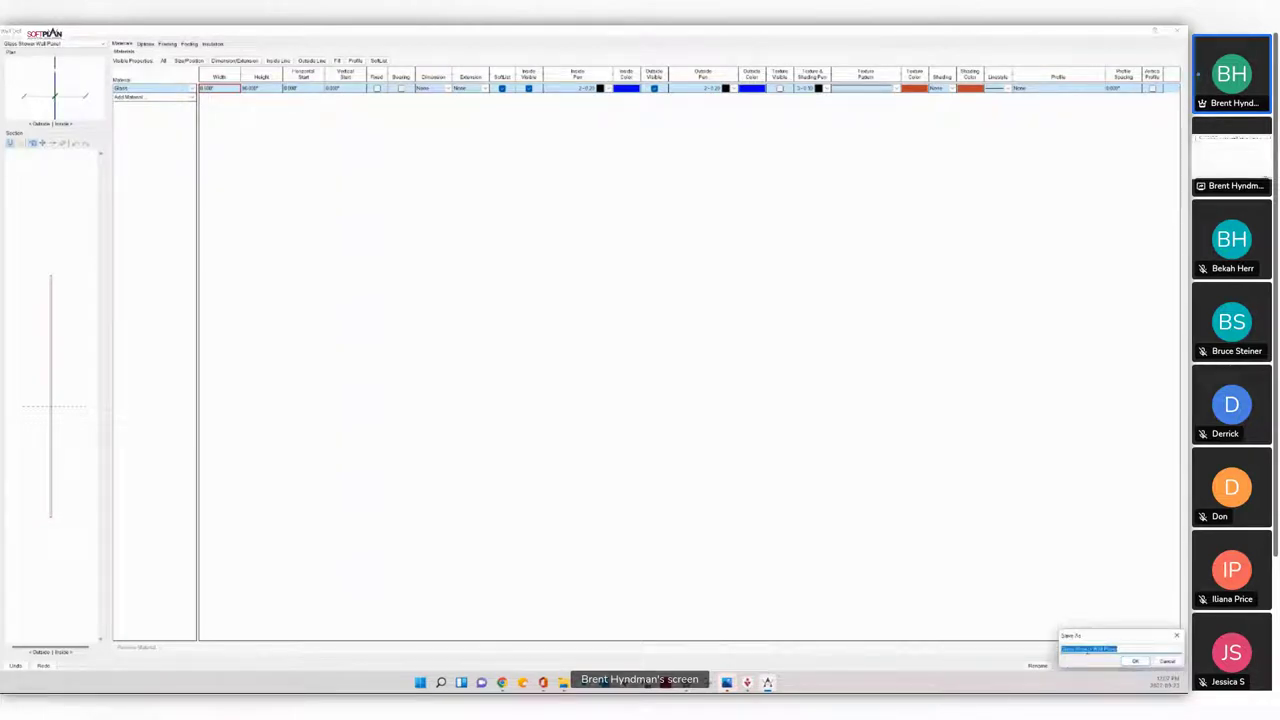
click(1121, 649)
drag(1121, 650, 1105, 651)
text(with curb)
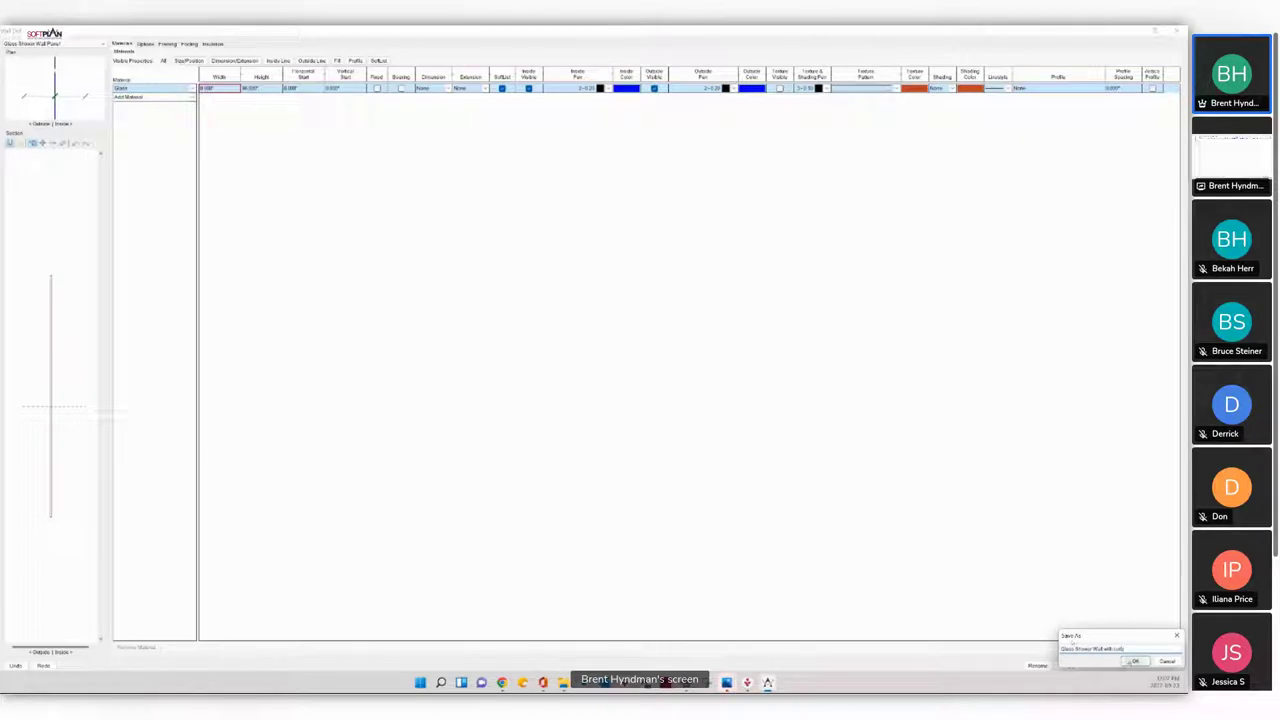
click(1132, 661)
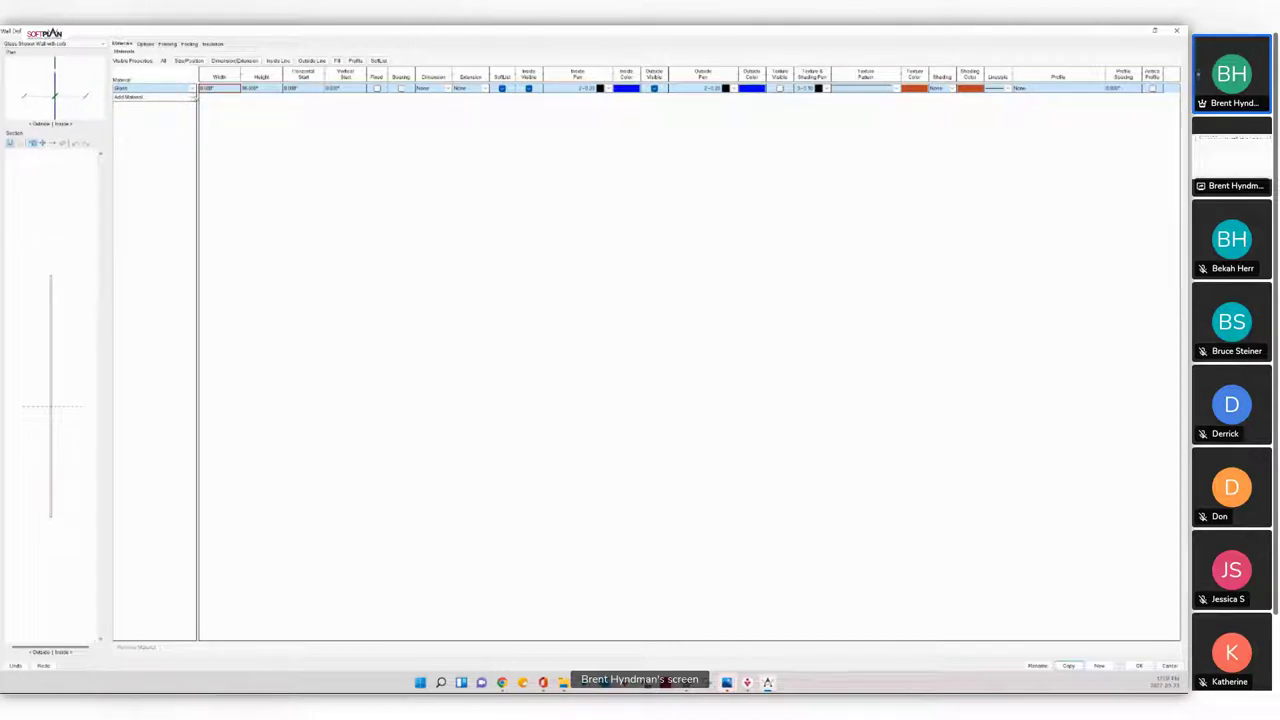
Step: Add a Solid A material to the wall definition for the curb
click(192, 88)
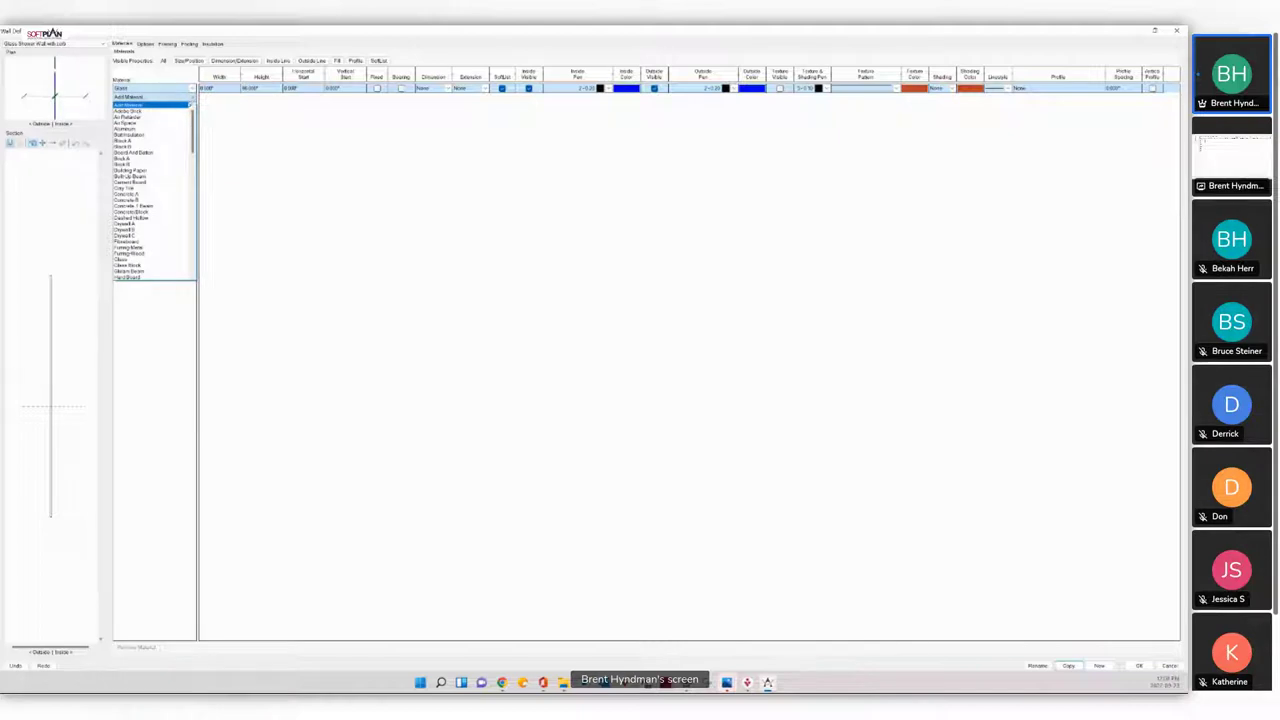
scroll(142, 178, down, 4)
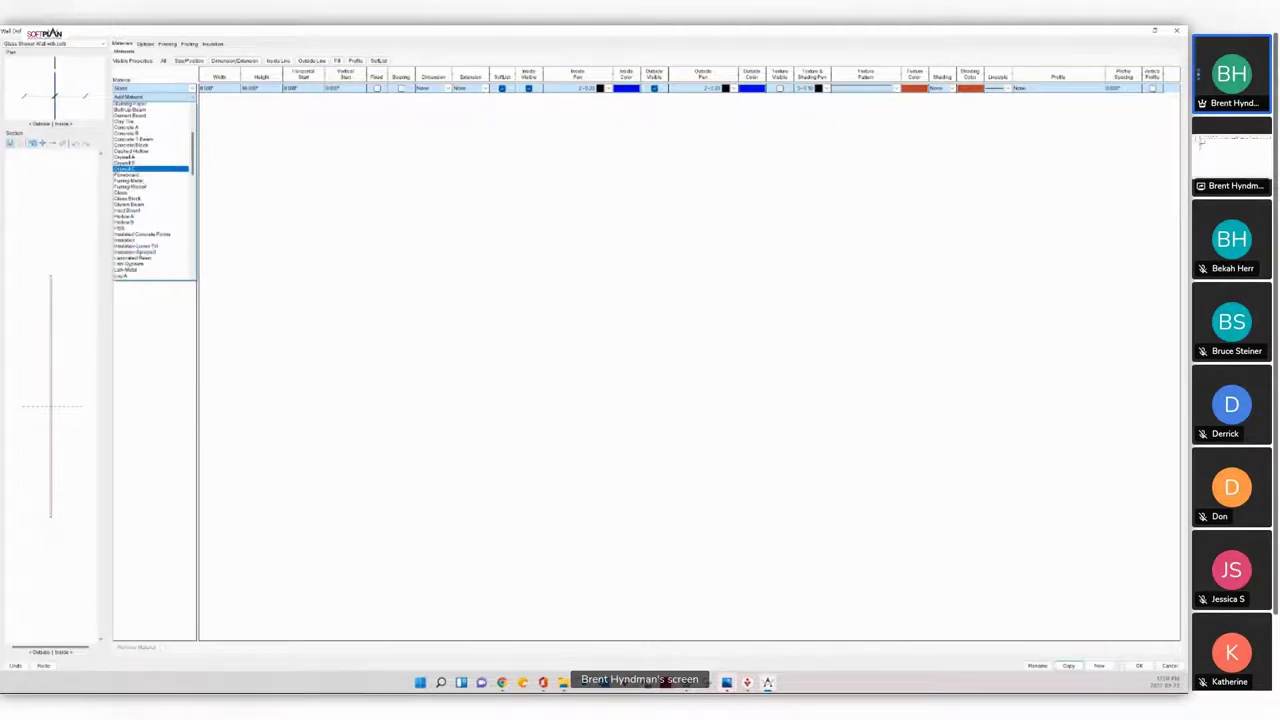
scroll(143, 190, down, 6)
scroll(143, 193, down, 5)
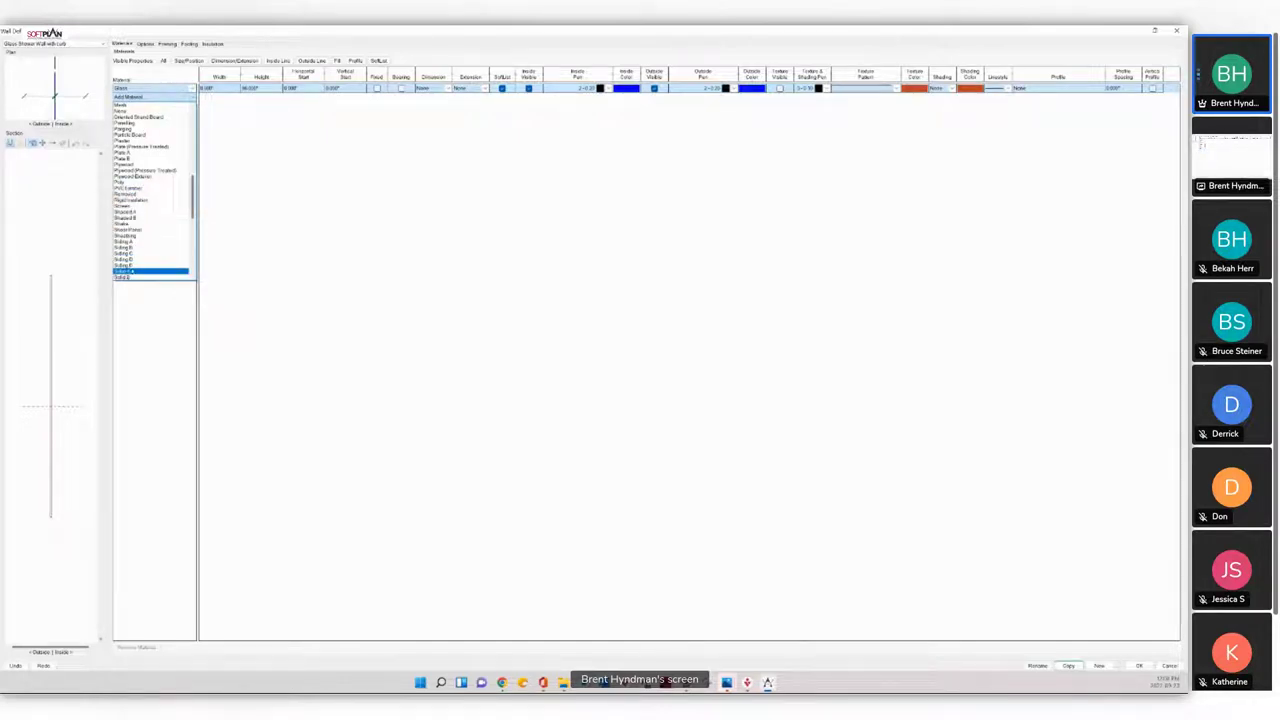
click(150, 265)
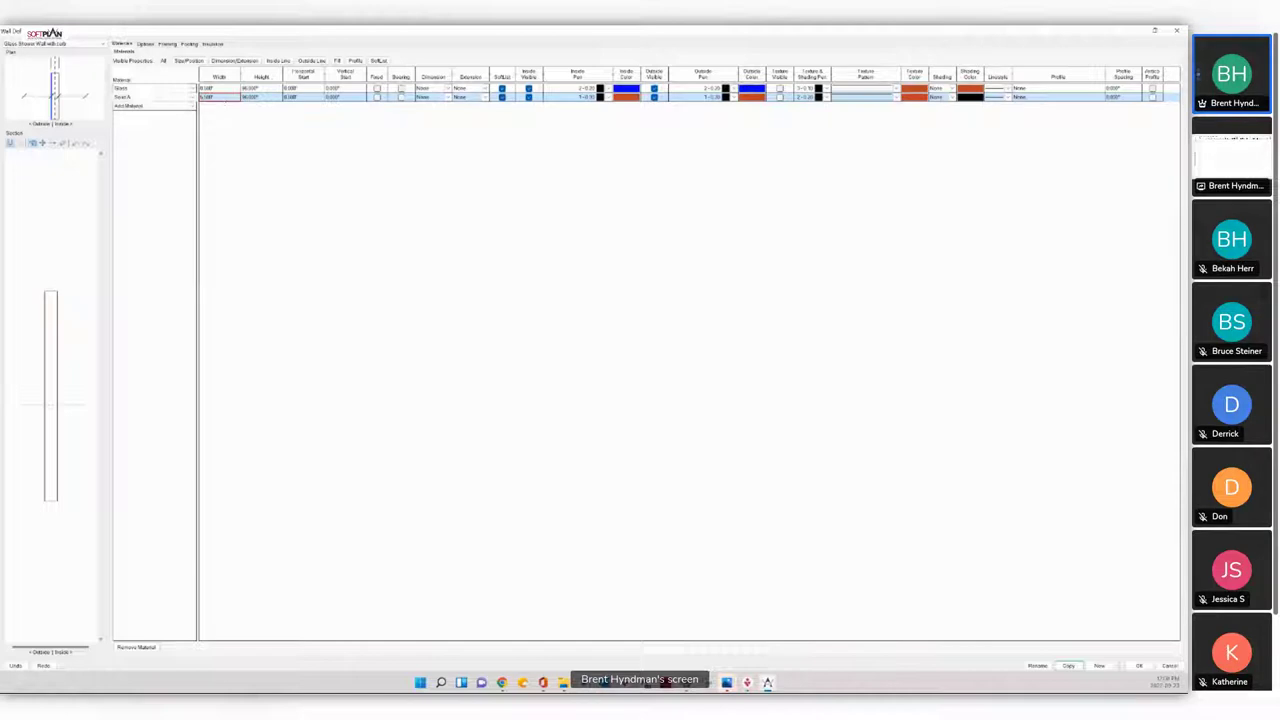
Step: Set the Solid A curb material to 4" wide and 4" high with a horizontal start of 0"
click(214, 97)
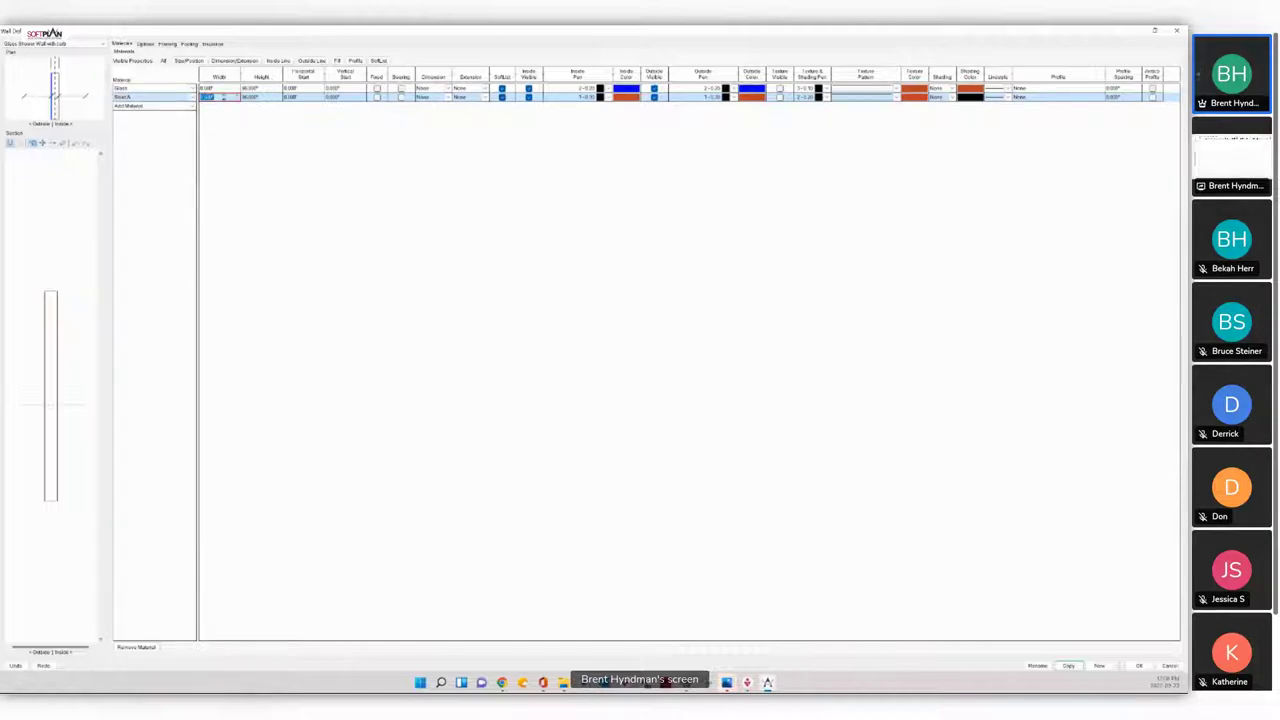
text(4)
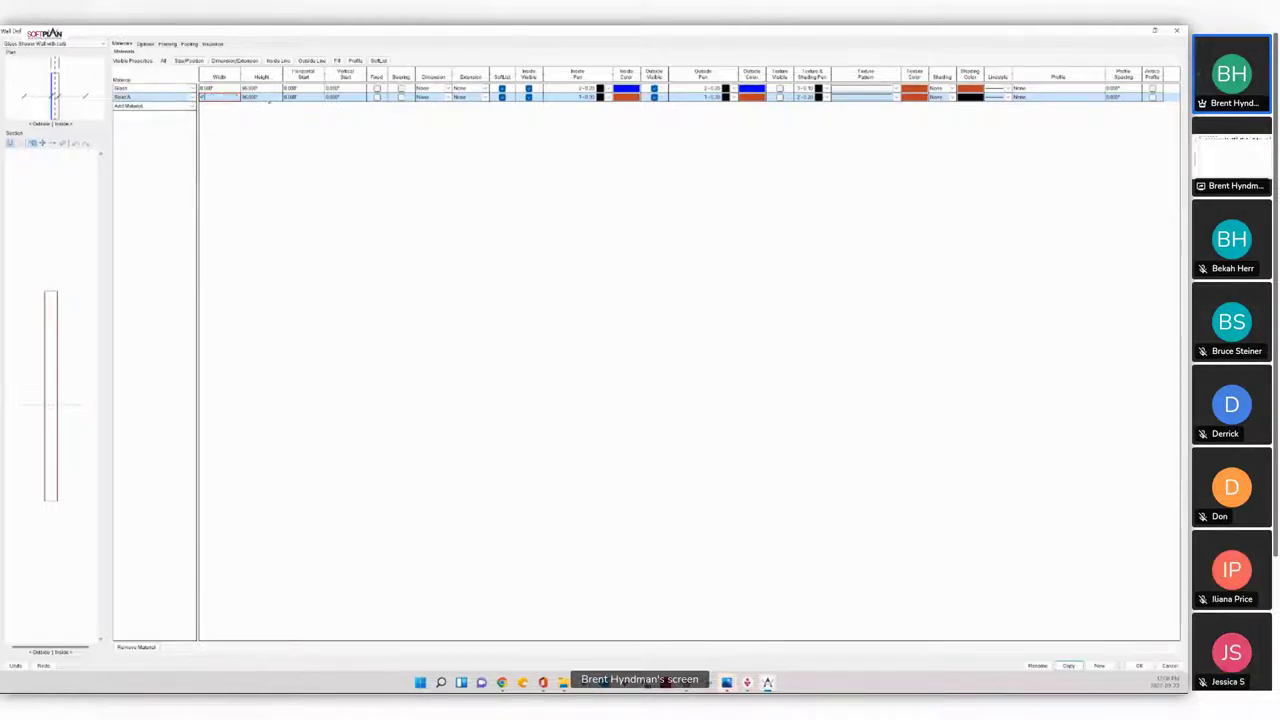
click(268, 100)
text(4)
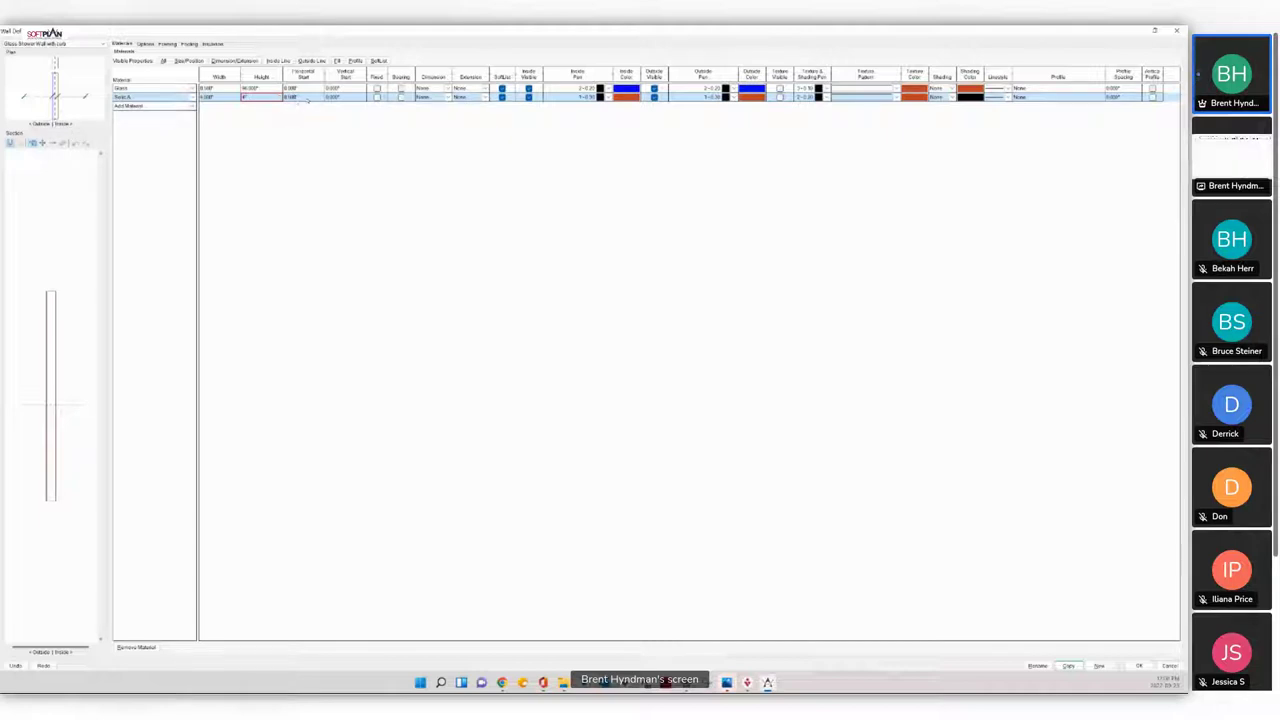
click(307, 97)
text(0)
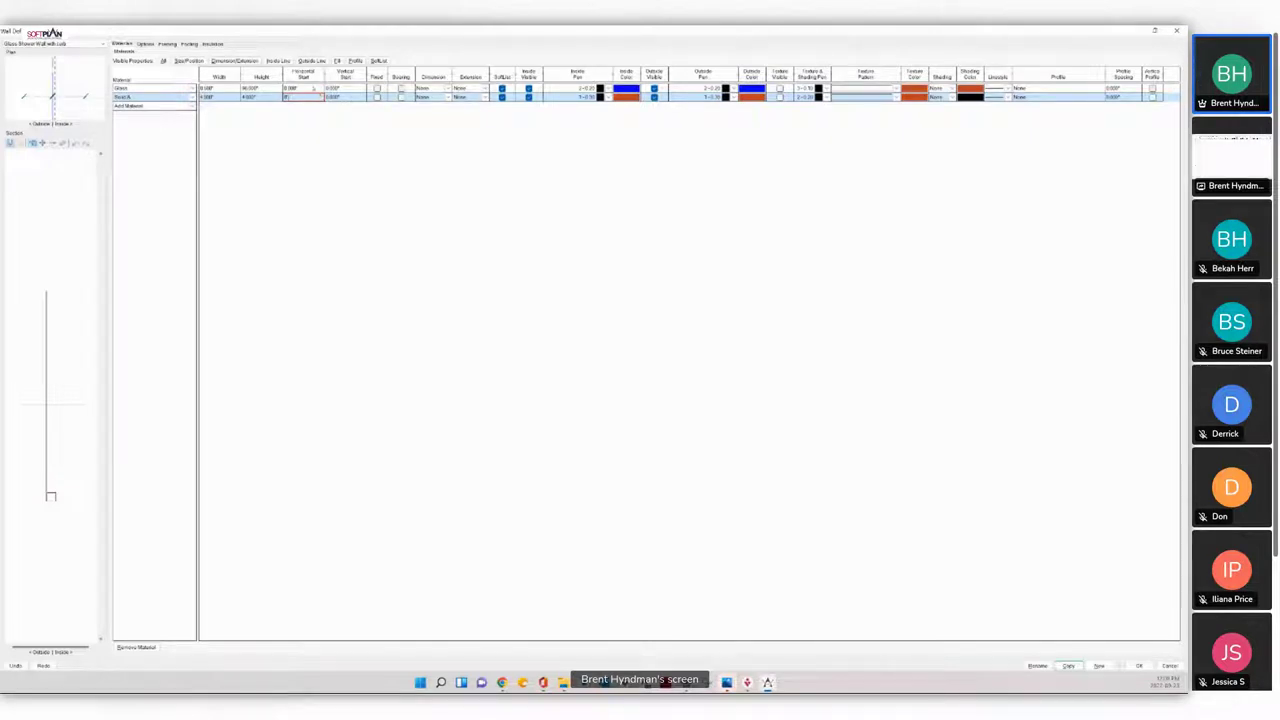
Step: Set the glass material's height to 92", its horizontal start to 1" and its vertical start to 4"
click(262, 88)
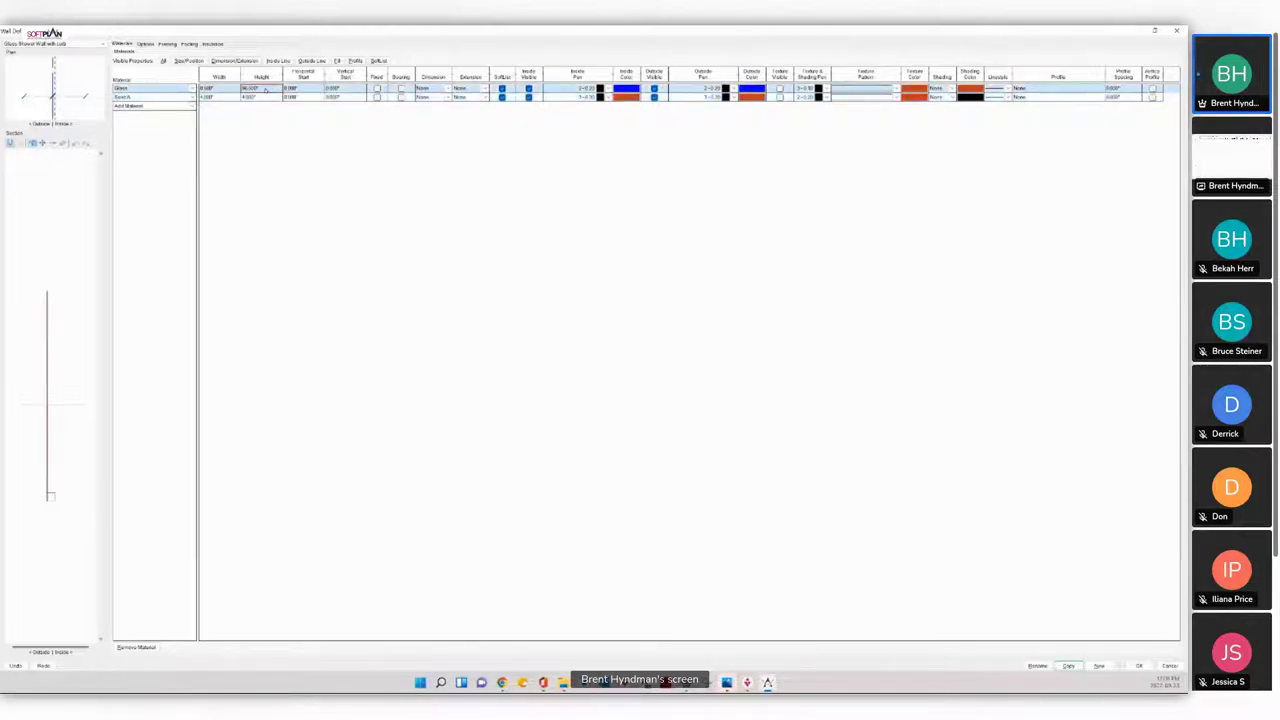
text(872")
click(306, 88)
text(1)
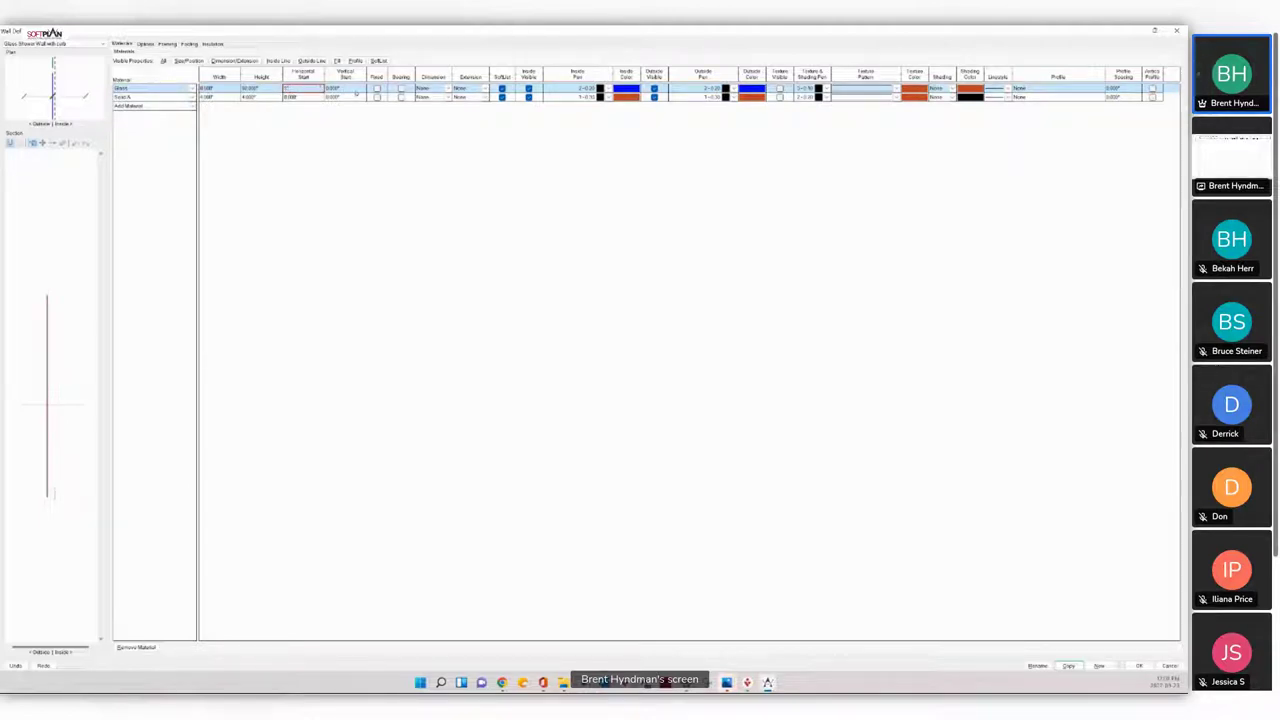
click(354, 90)
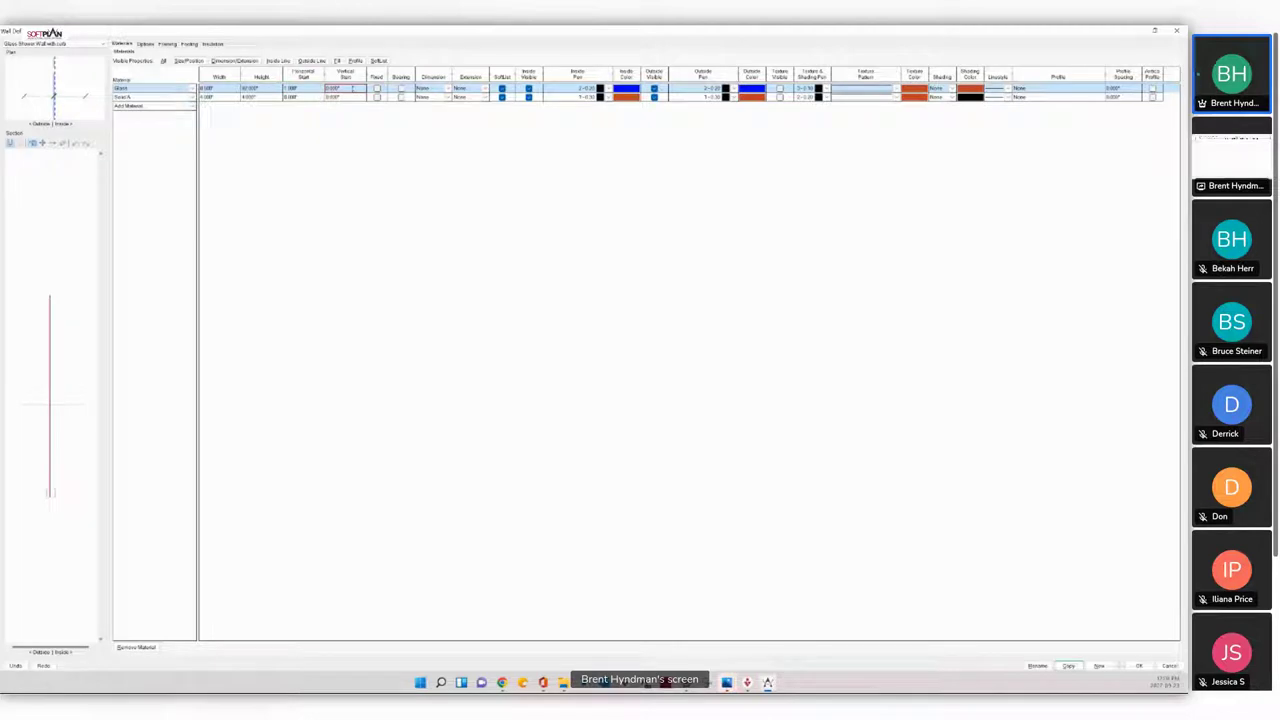
text(4)
key(Return)
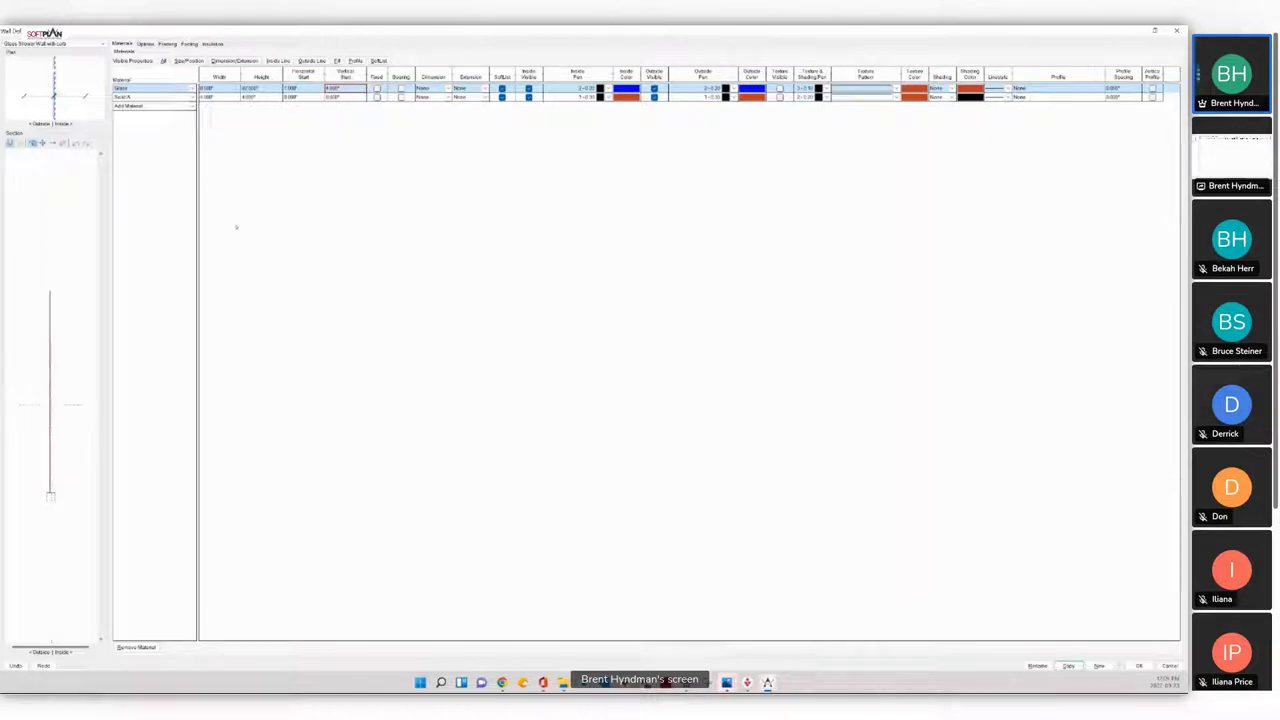
Step: Add a third material of type None to the wall definition
click(193, 106)
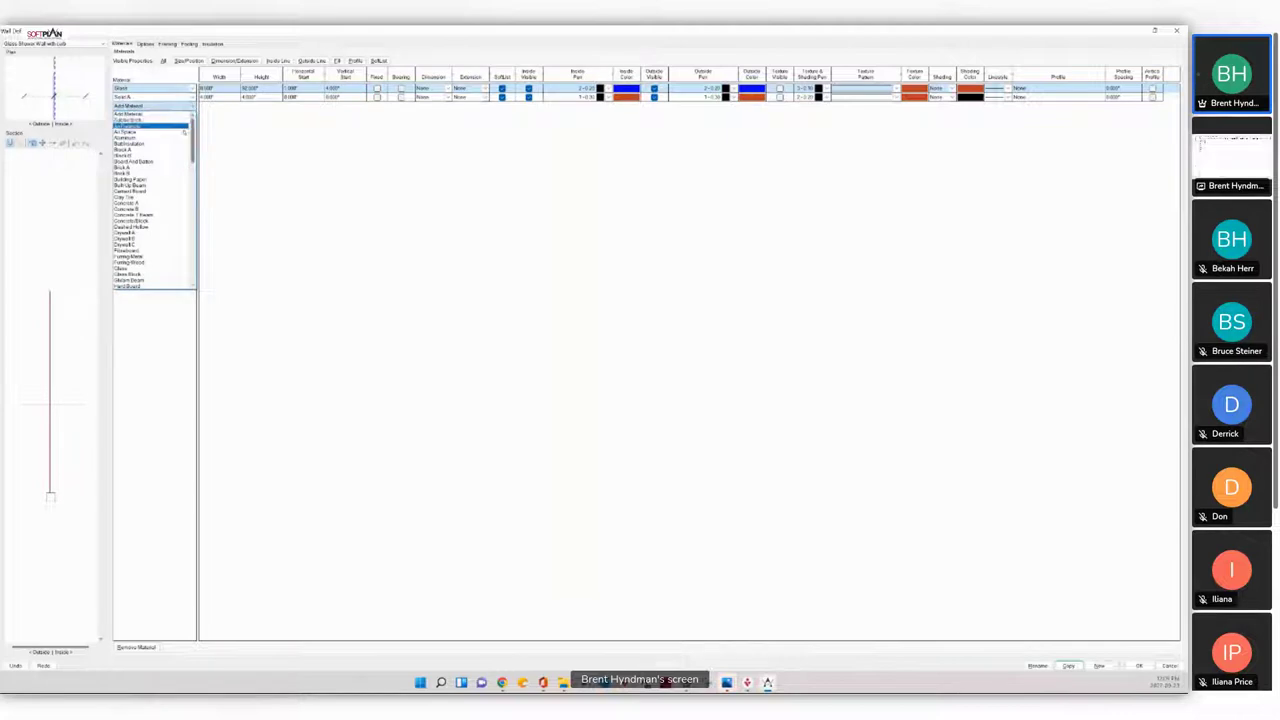
scroll(151, 180, down, 2)
scroll(150, 178, down, 4)
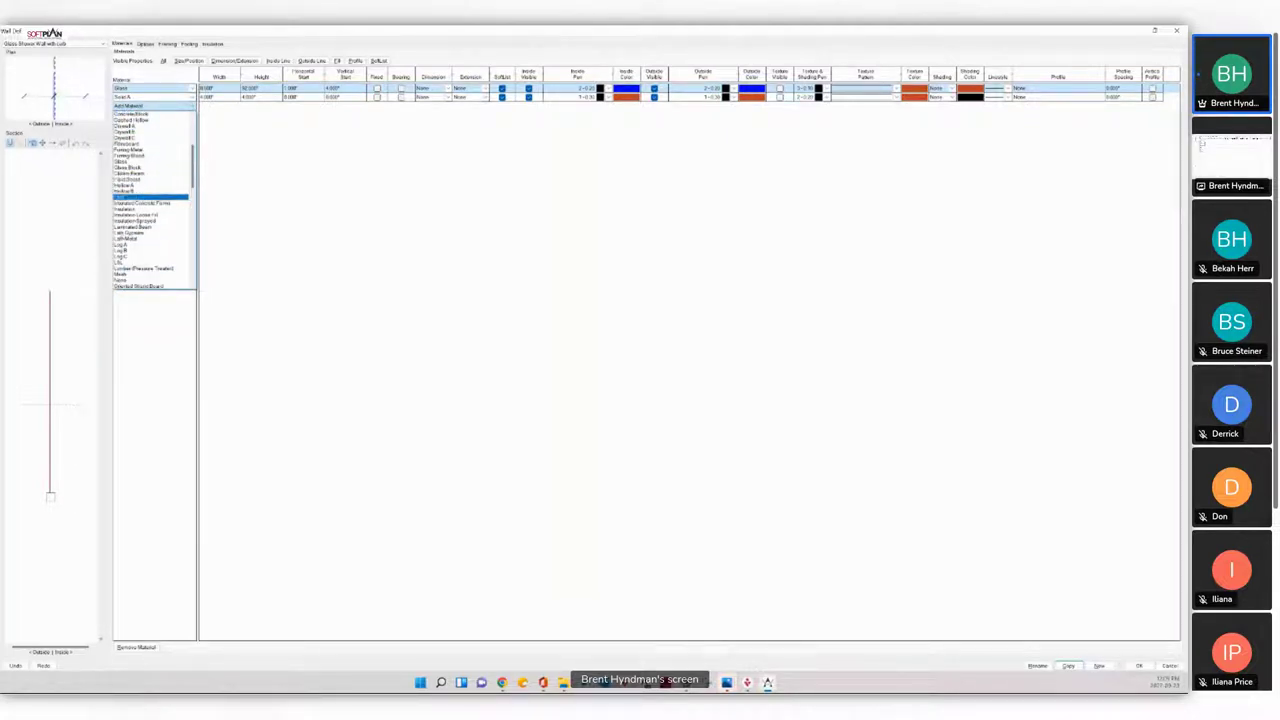
click(123, 284)
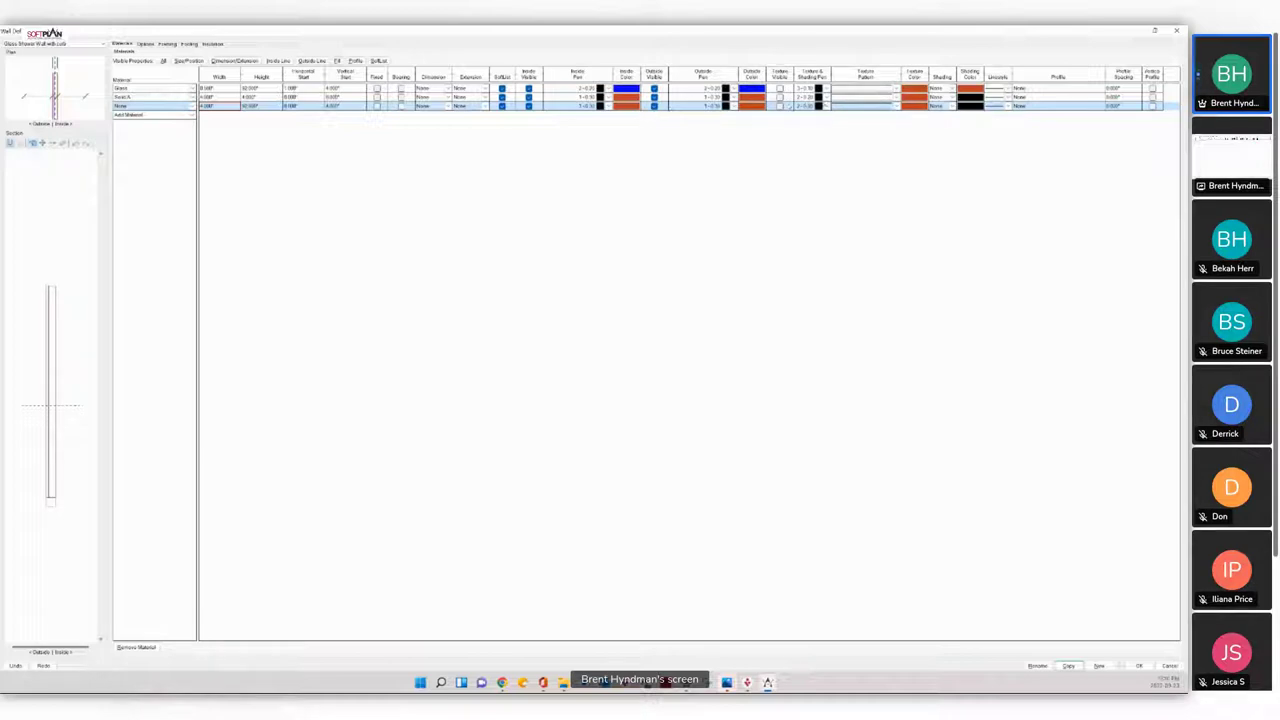
Step: Set the None material's inside and outside colors to cyan and its line style to dashed
click(631, 108)
click(628, 106)
click(732, 143)
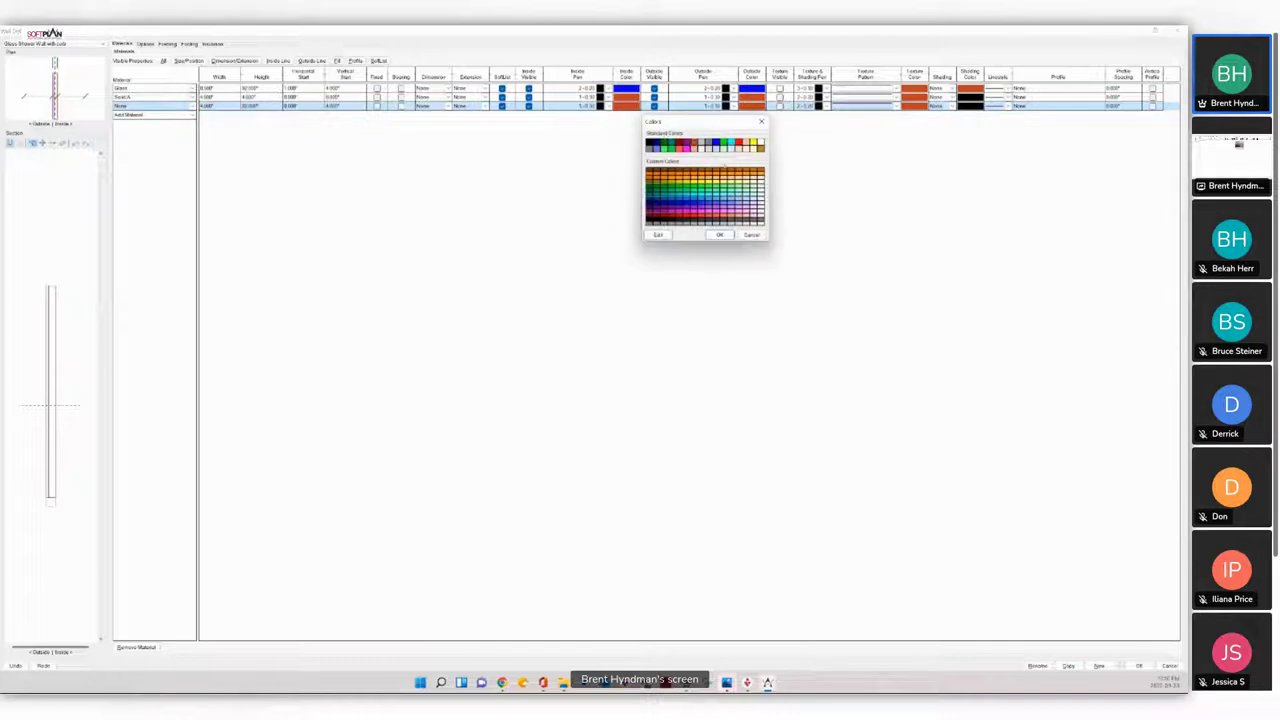
click(720, 235)
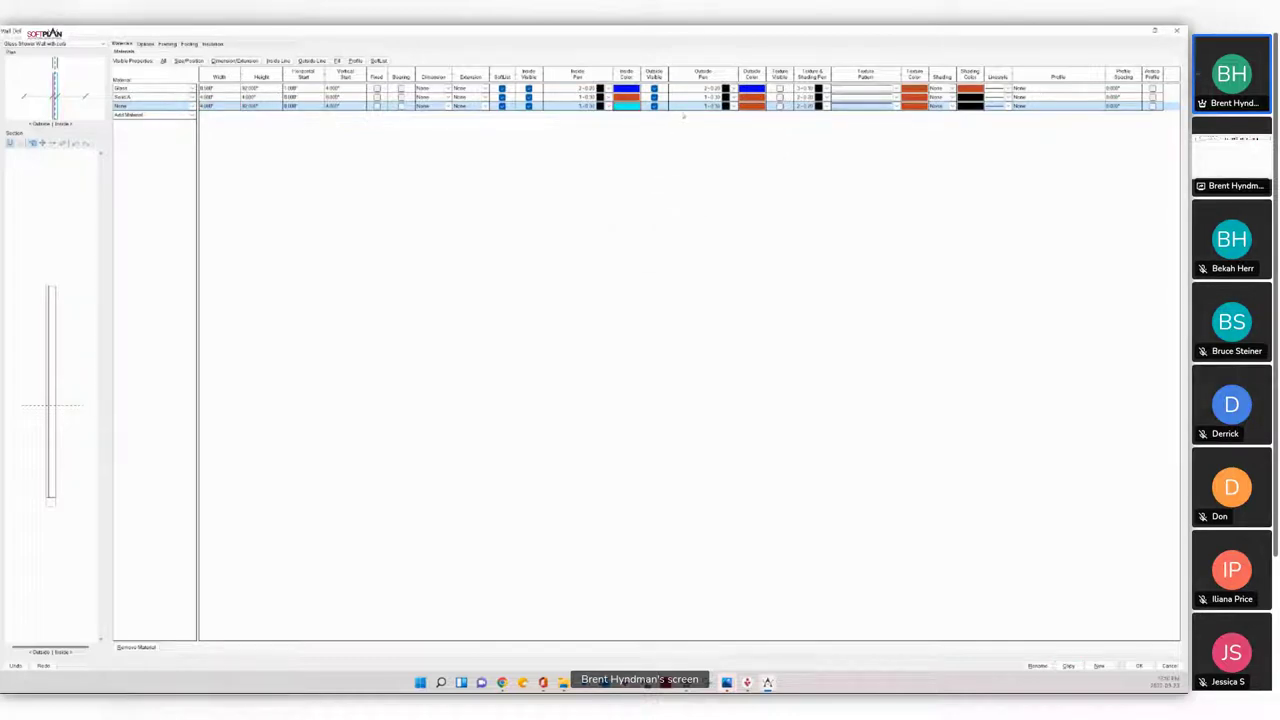
click(748, 107)
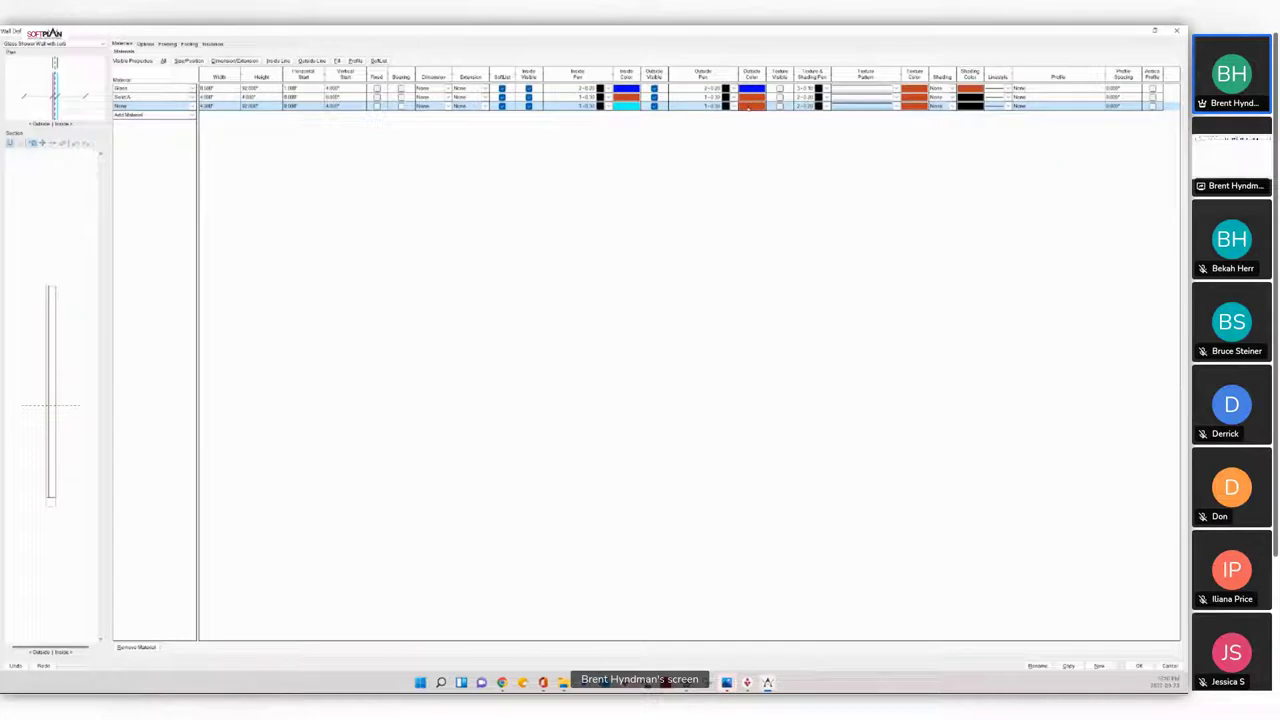
click(757, 108)
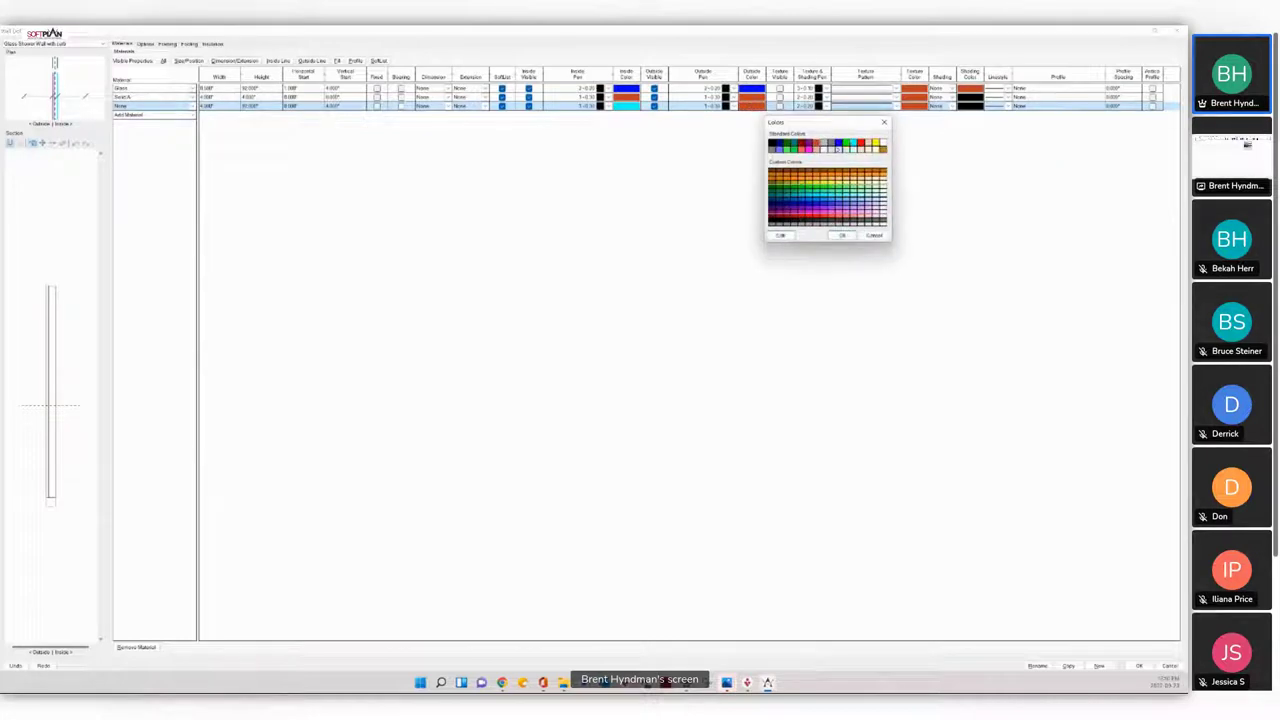
click(854, 143)
click(842, 235)
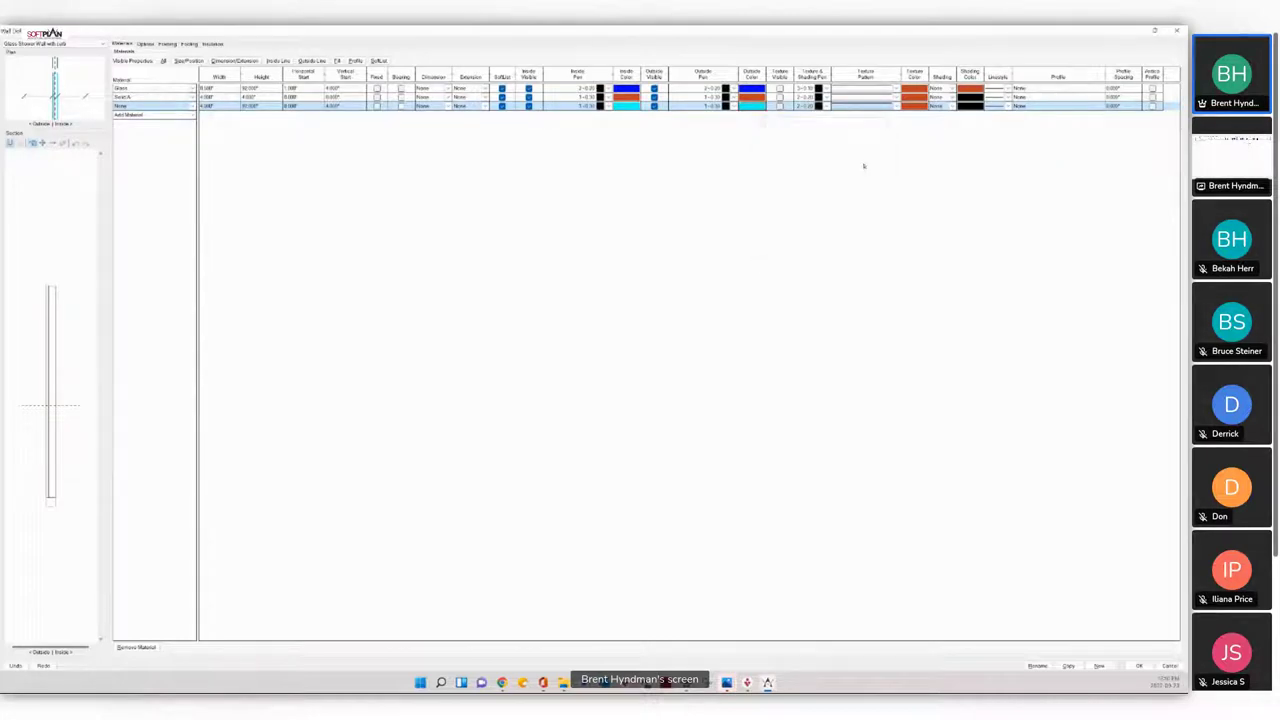
click(1005, 107)
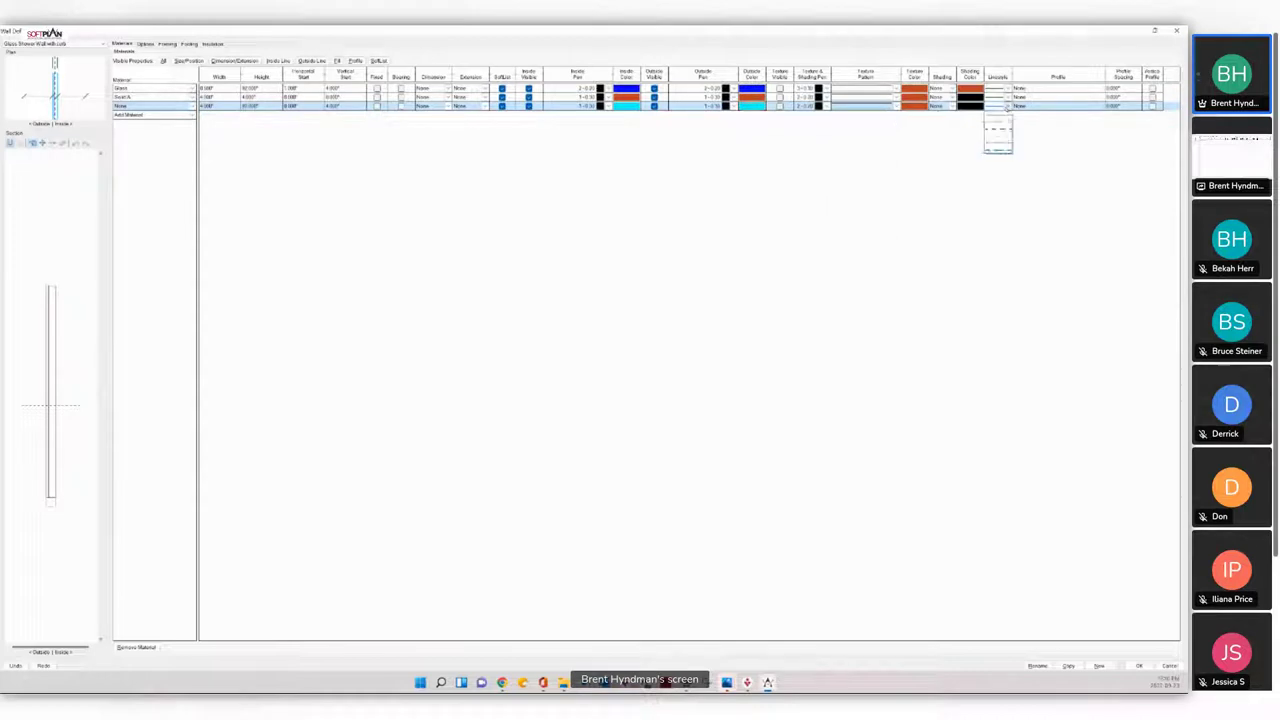
click(996, 133)
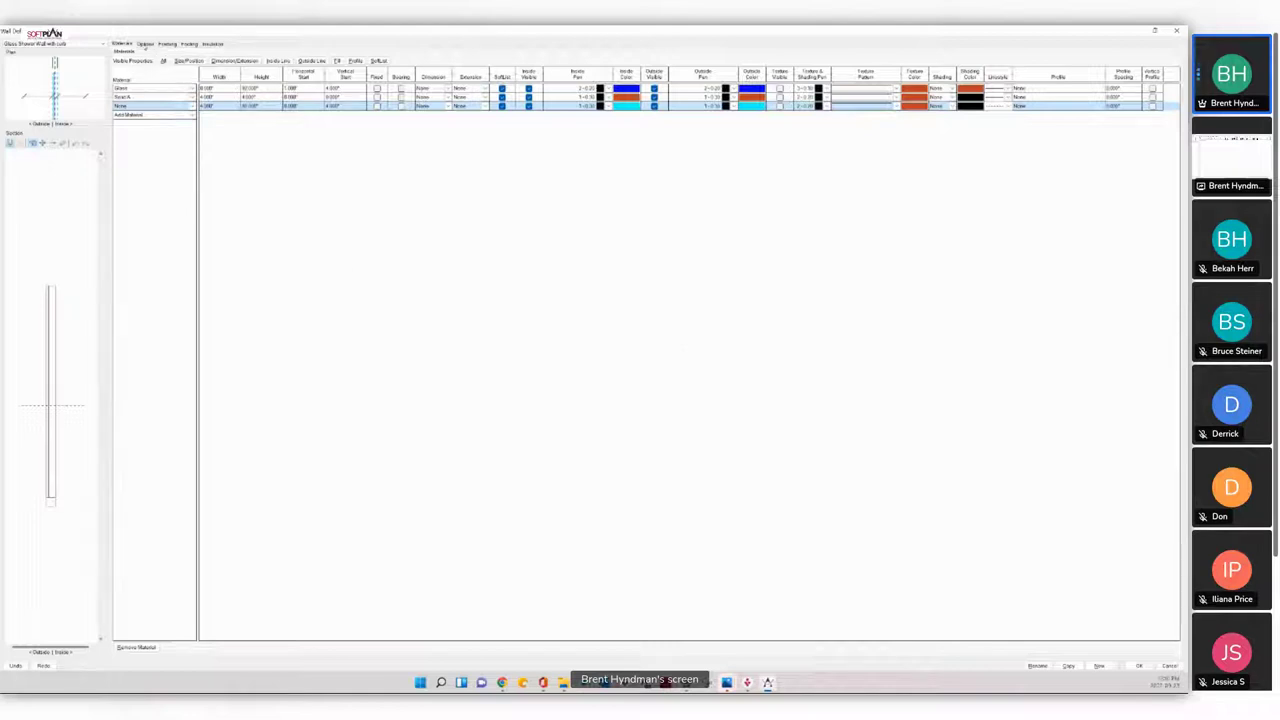
Step: Enable Transition Materials Height in the wall options and apply the definition to the short glass wall, aligning the outermost bearing materials
click(145, 44)
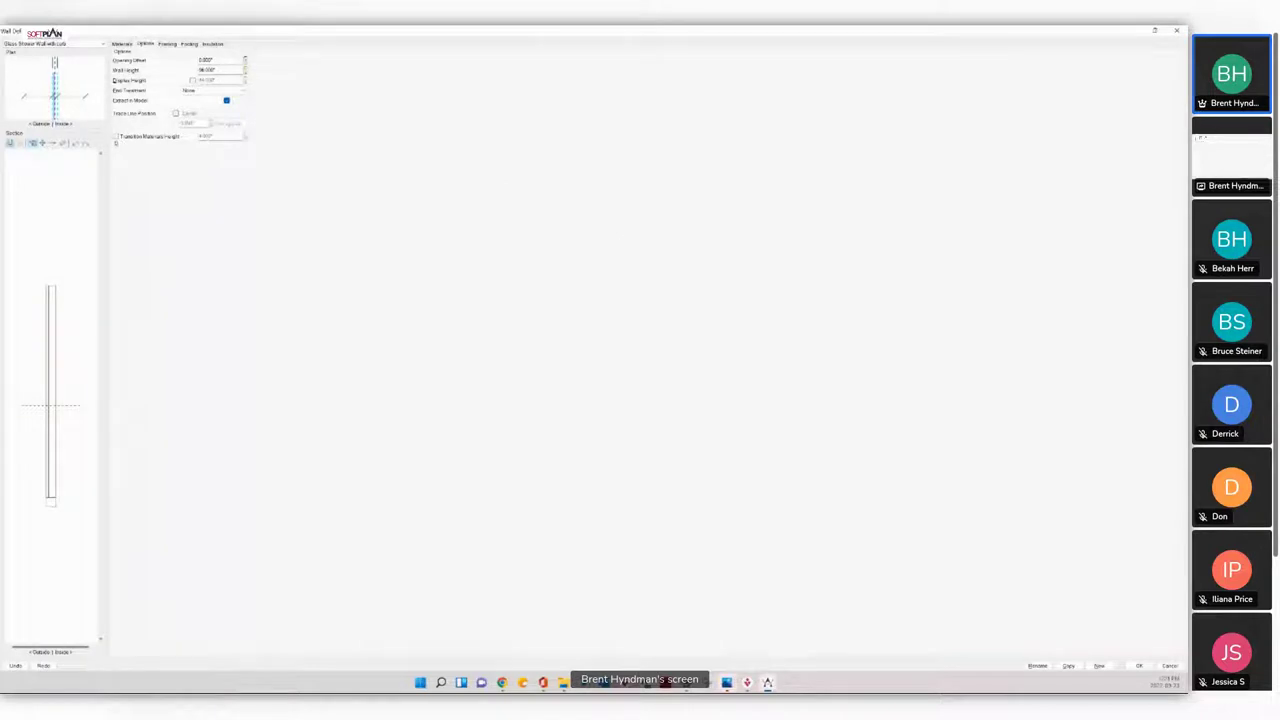
click(116, 137)
click(124, 44)
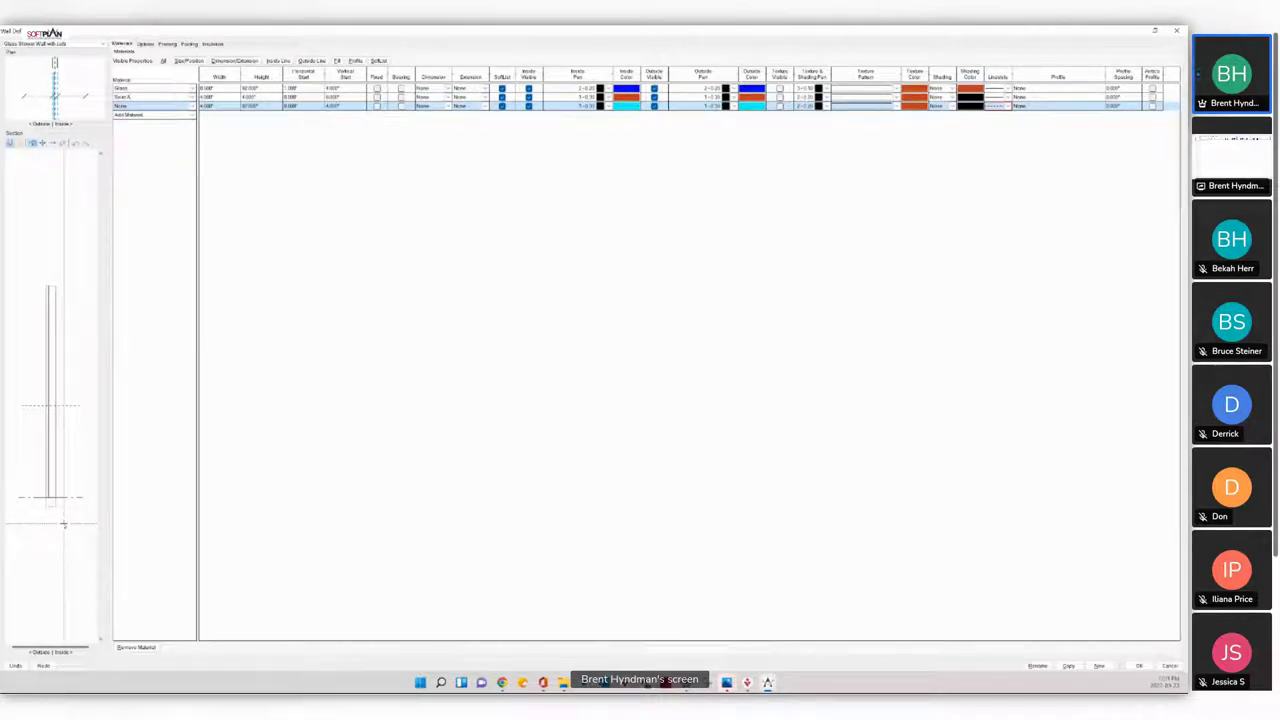
click(63, 523)
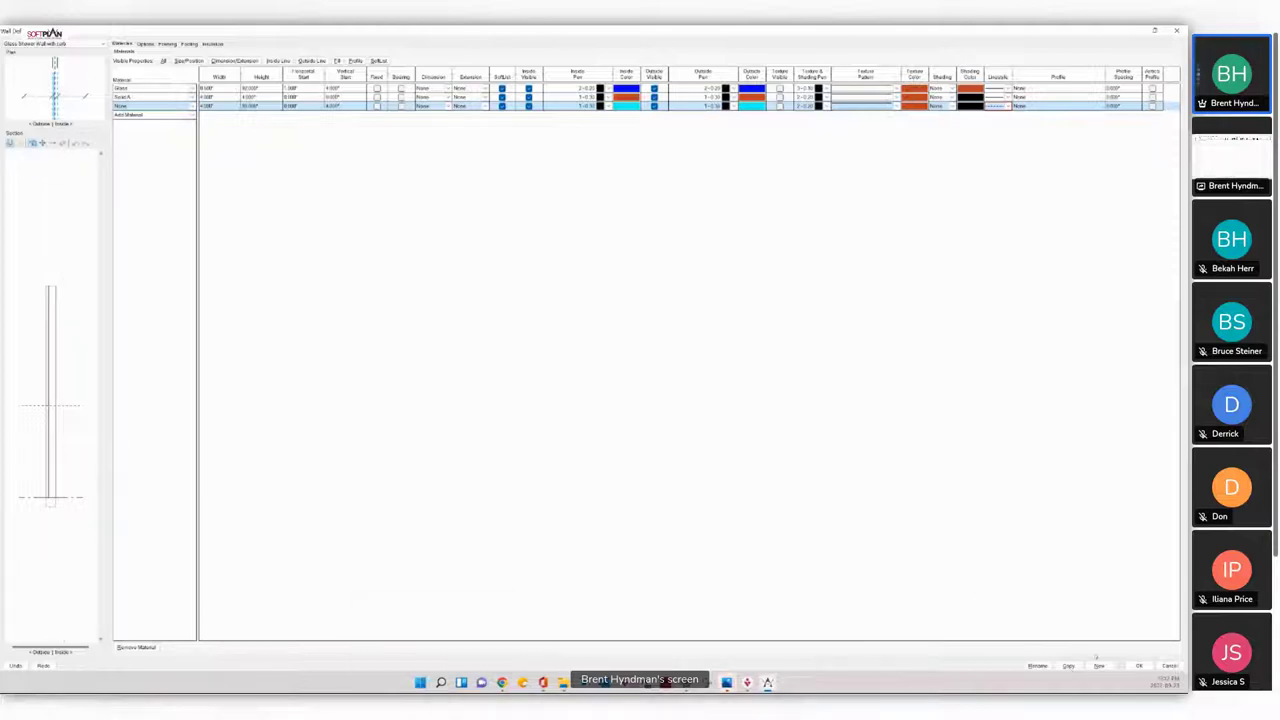
click(1141, 666)
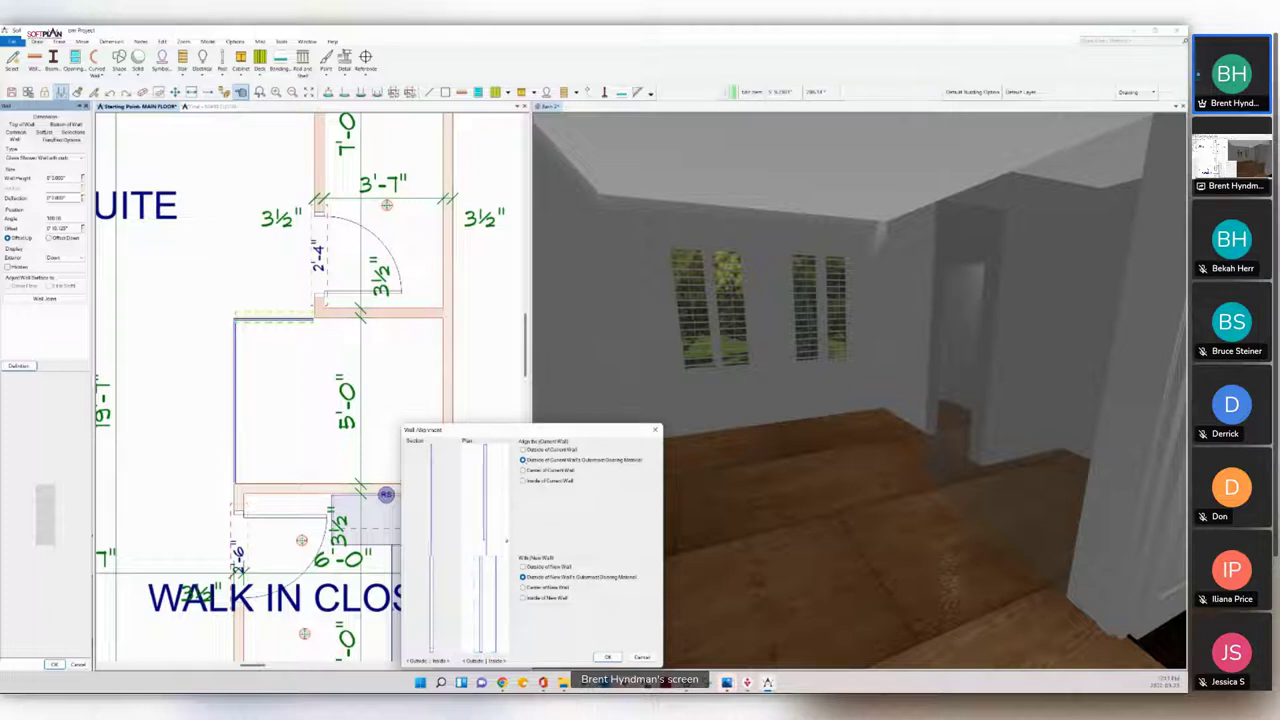
click(604, 657)
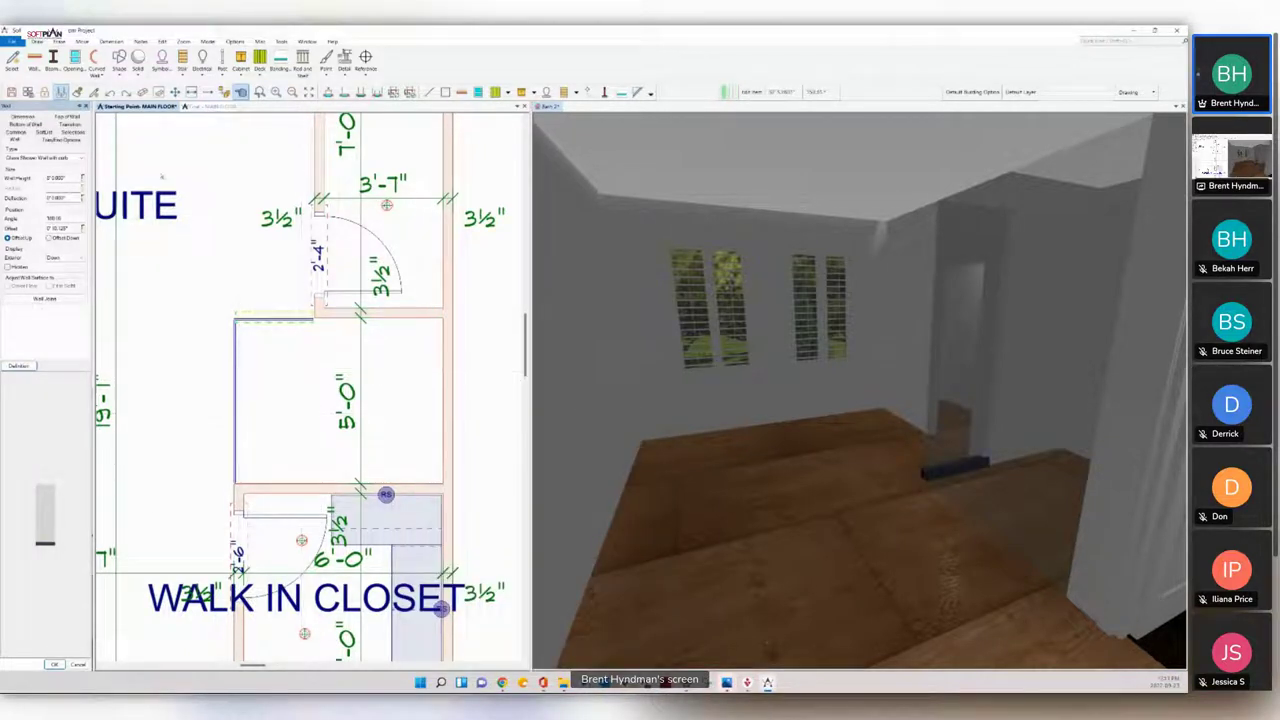
Step: Change the long glass shower wall to the curbed glass shower wall type, aligned by the outside of the outermost bearing material
right_click(236, 344)
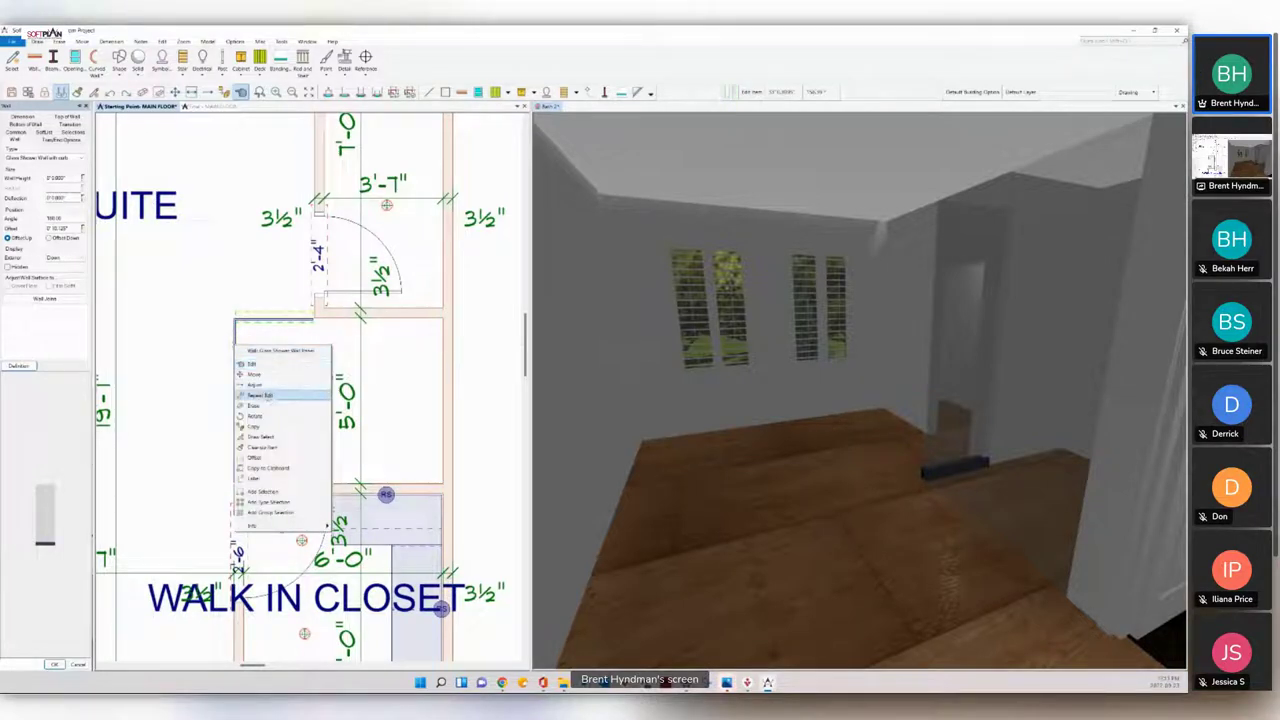
click(252, 363)
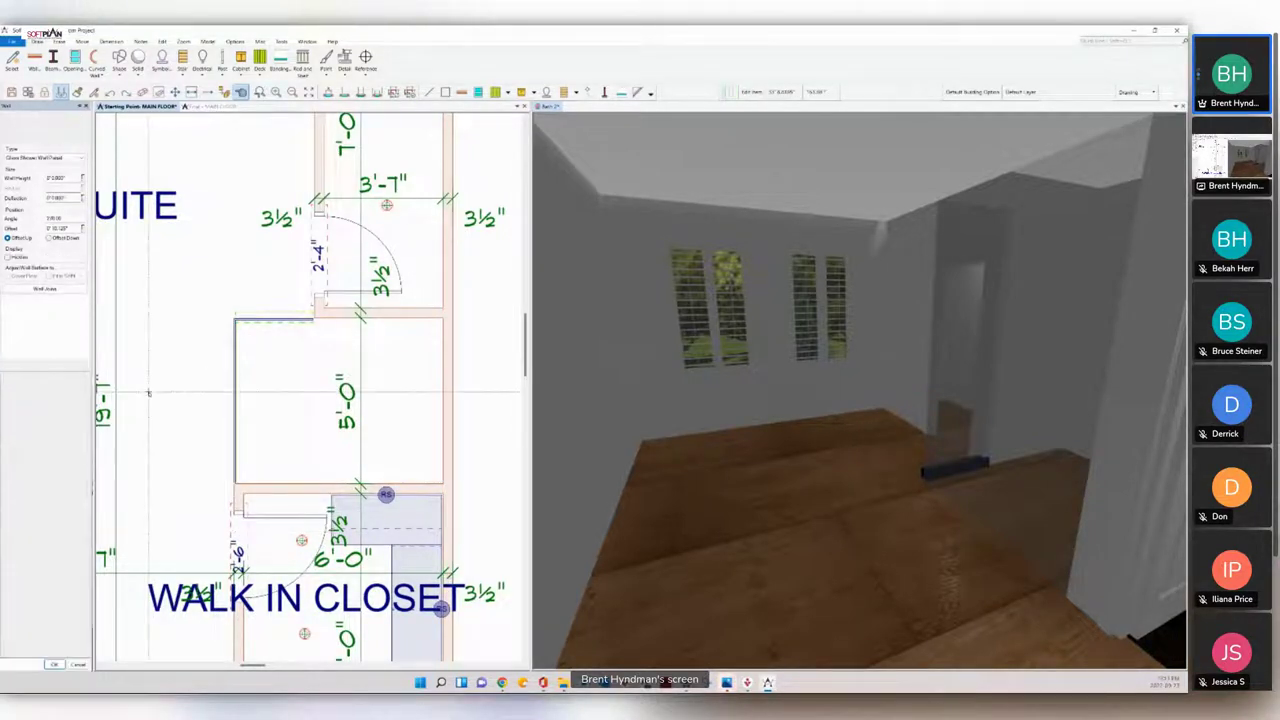
click(45, 157)
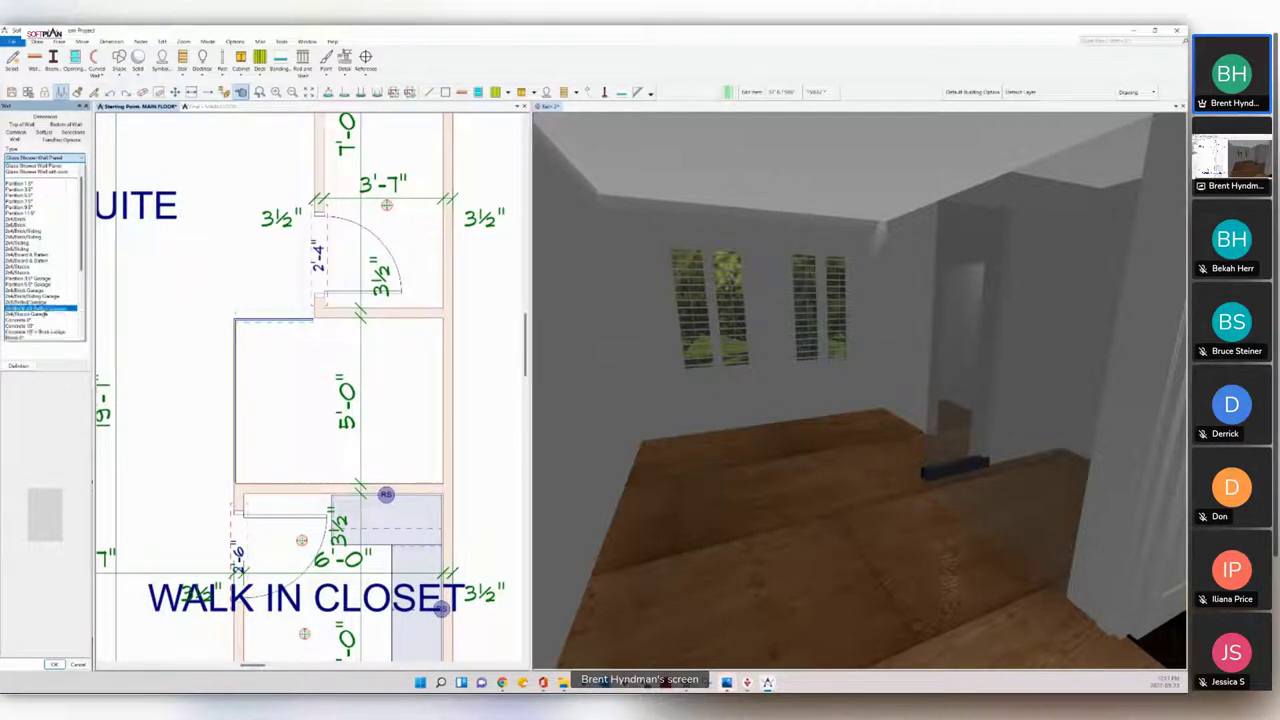
scroll(50, 304, down, 7)
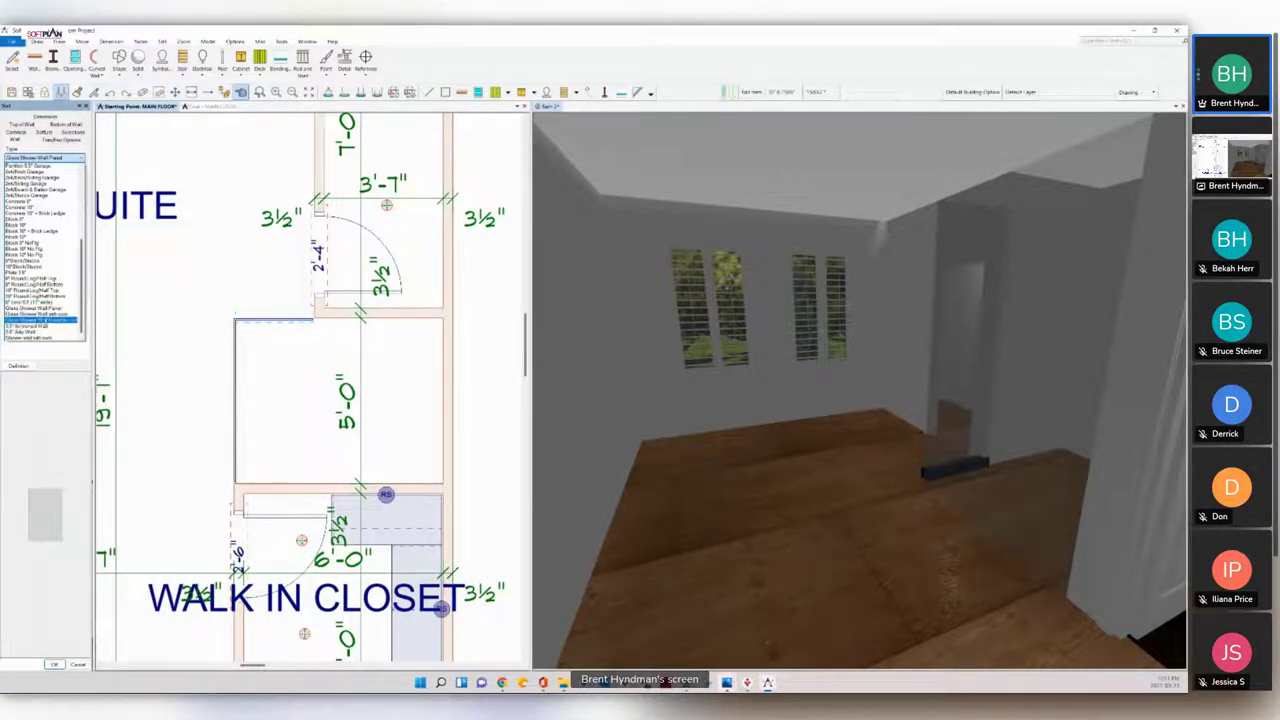
click(40, 314)
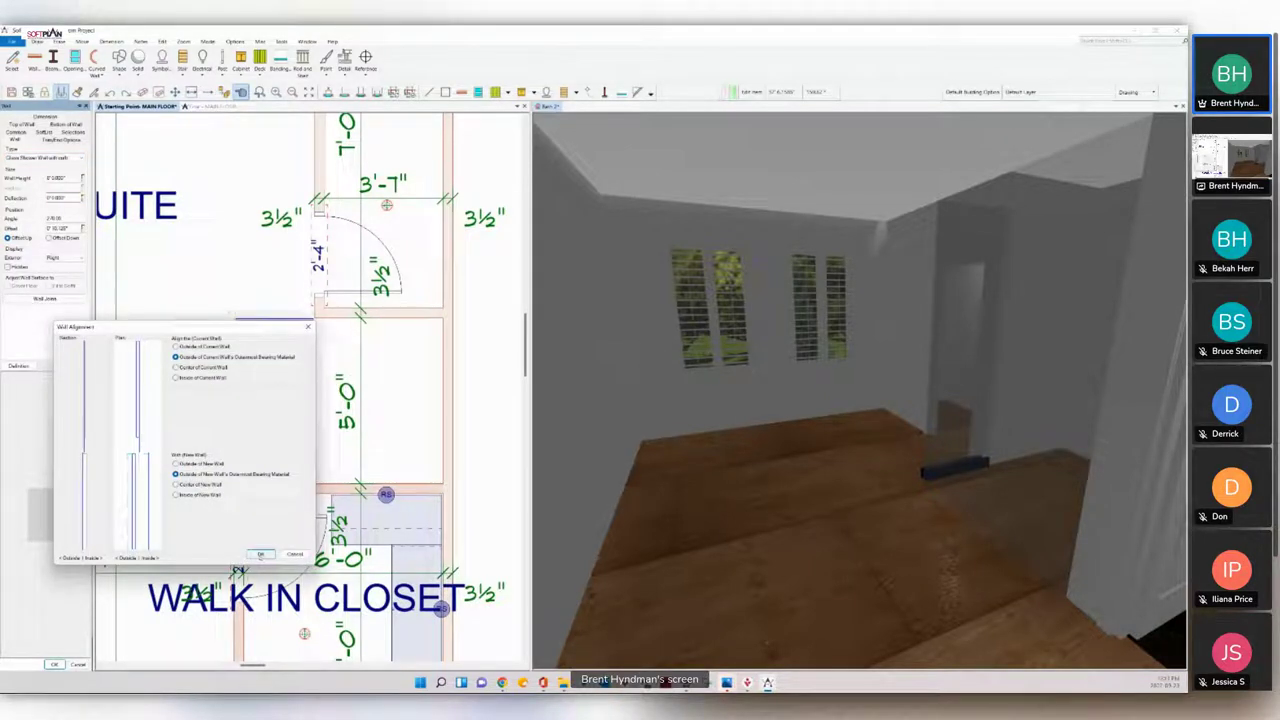
click(260, 554)
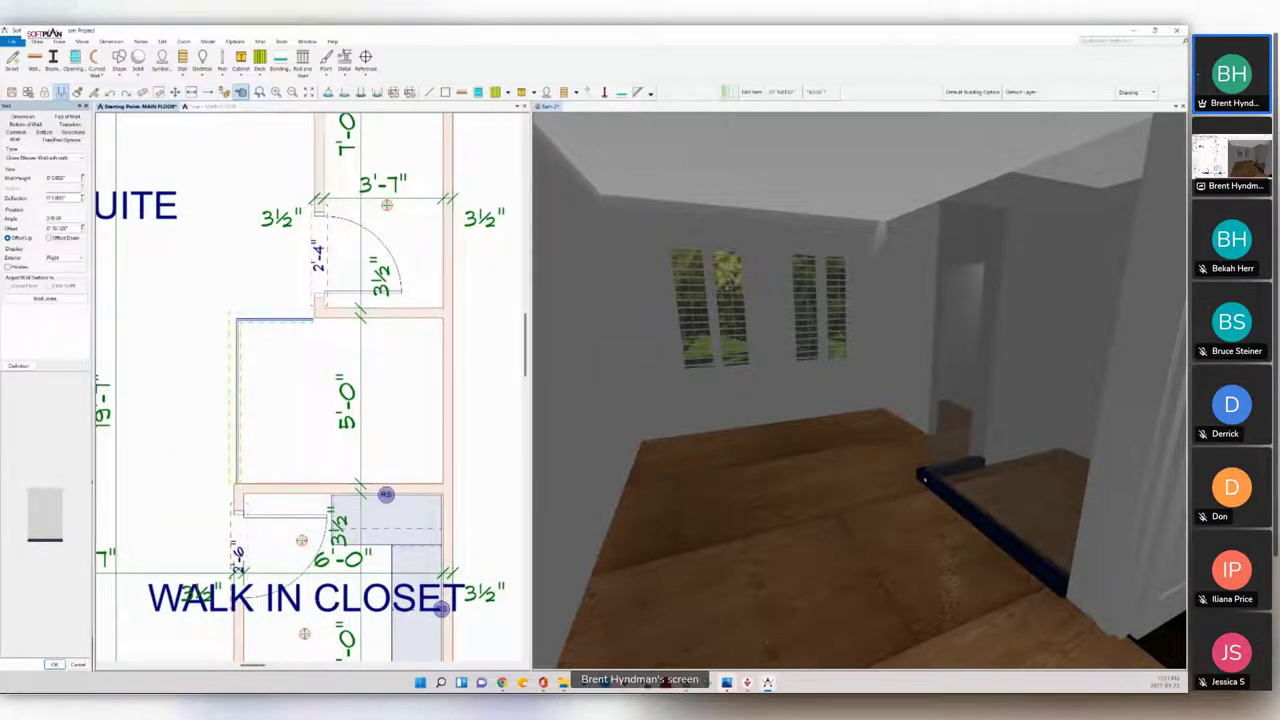
key(Escape)
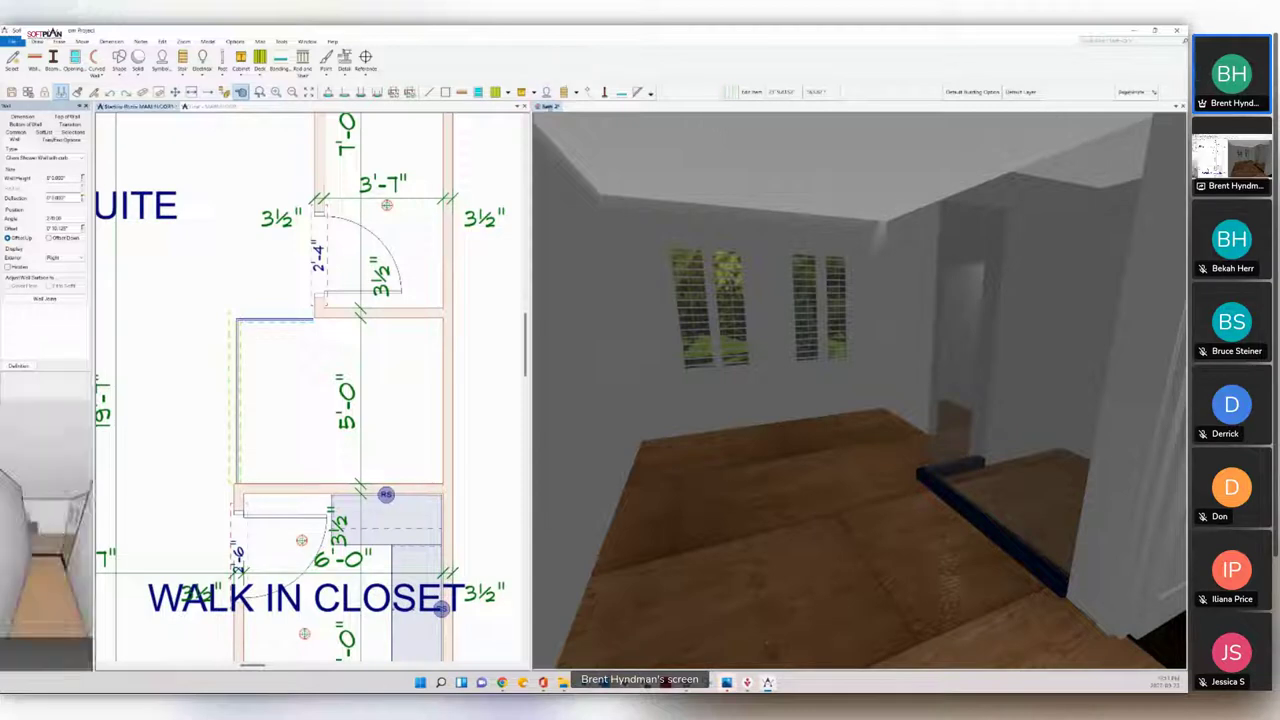
Step: Check the texture and display settings of the Solid A wall material
click(143, 58)
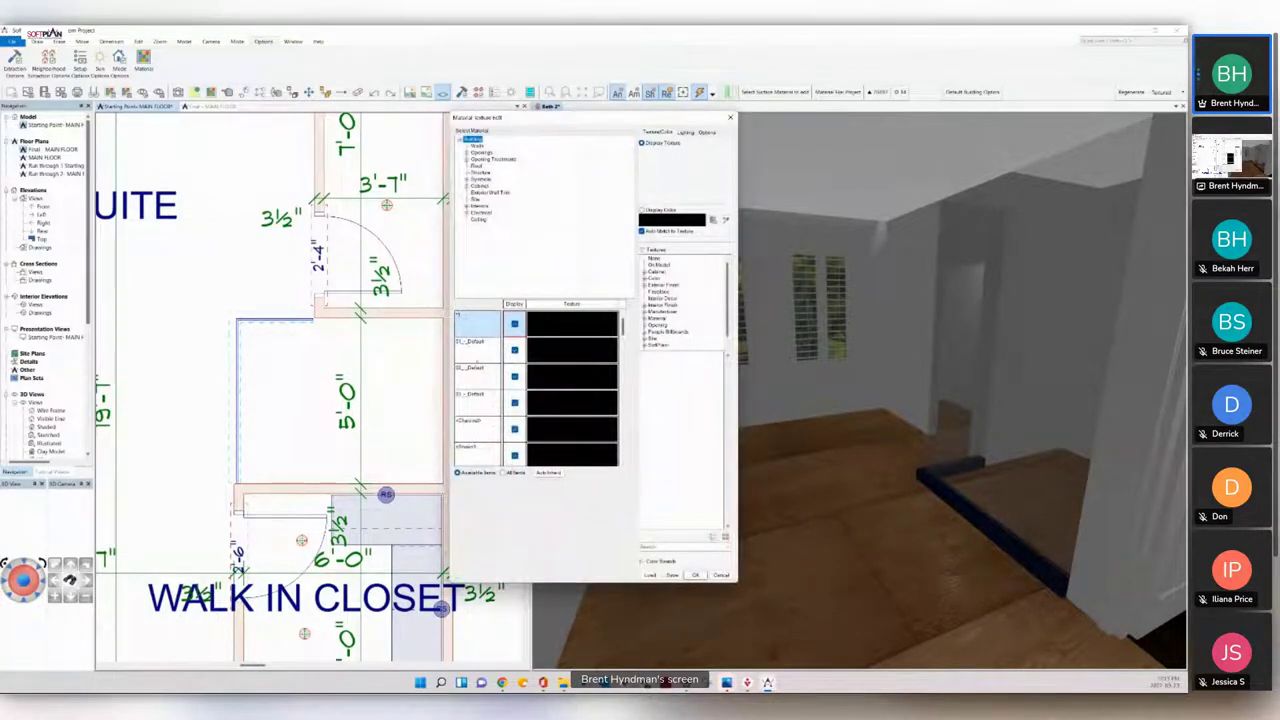
click(477, 146)
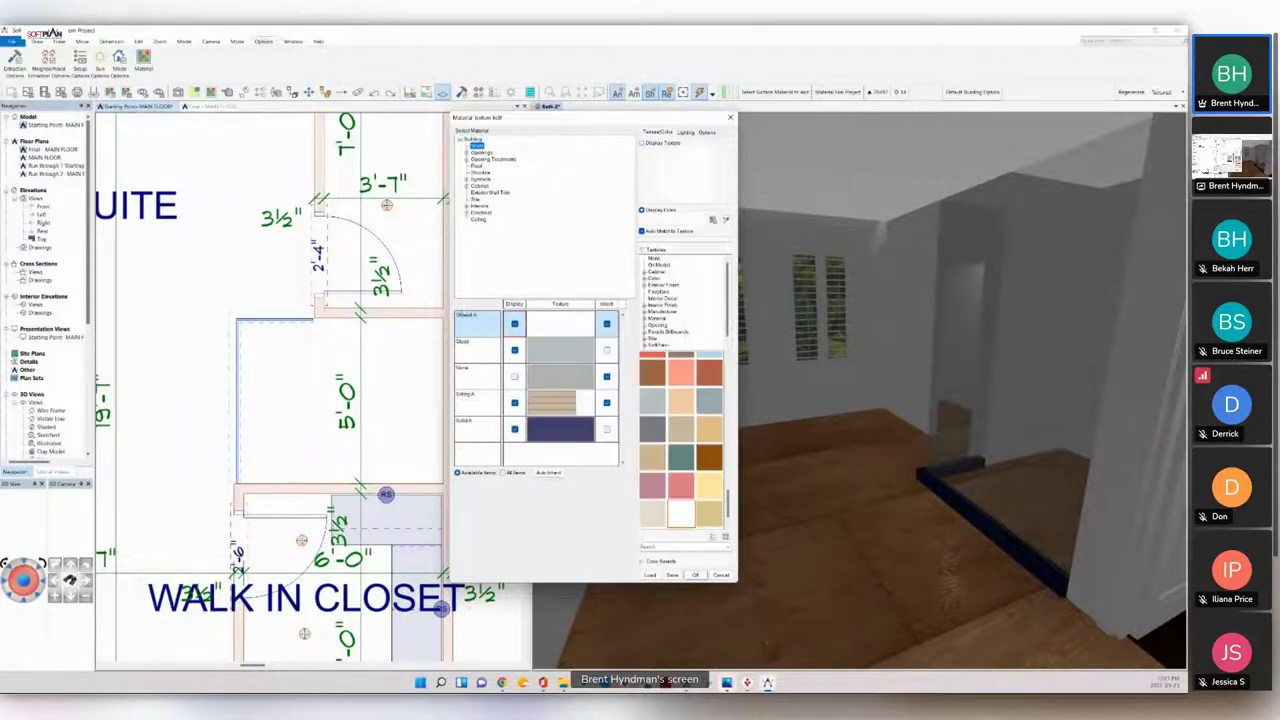
click(514, 429)
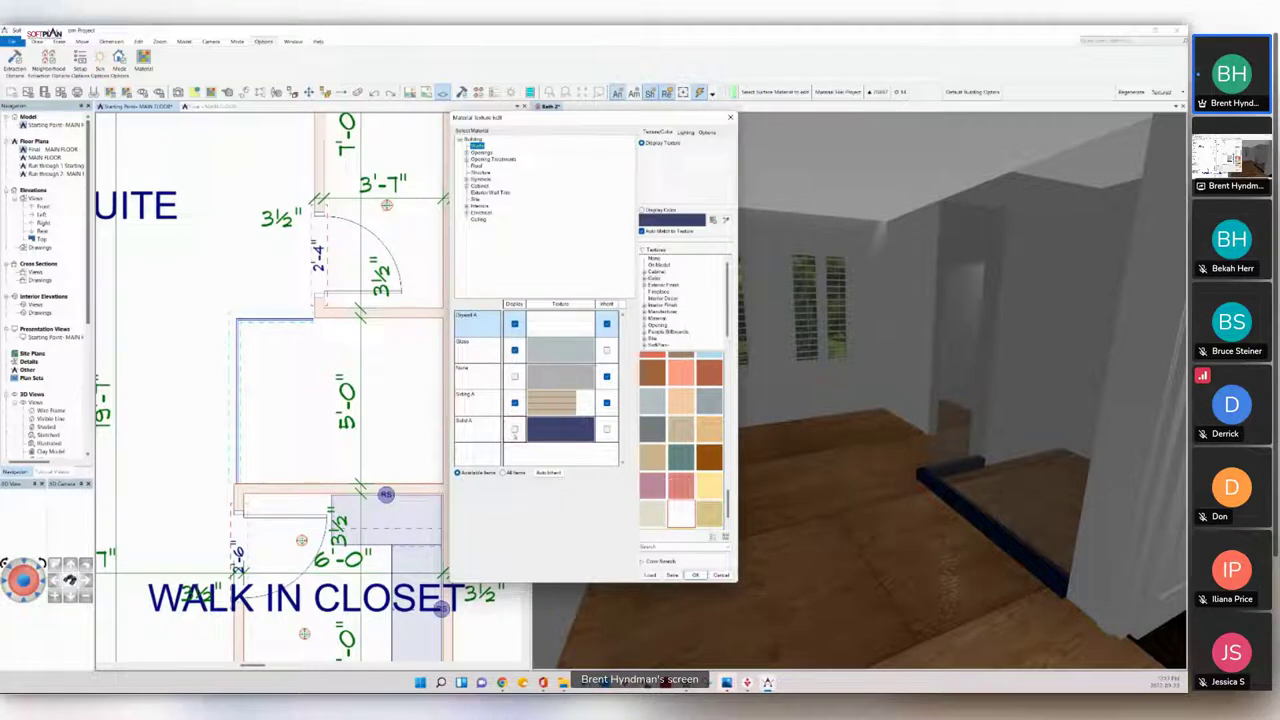
click(514, 429)
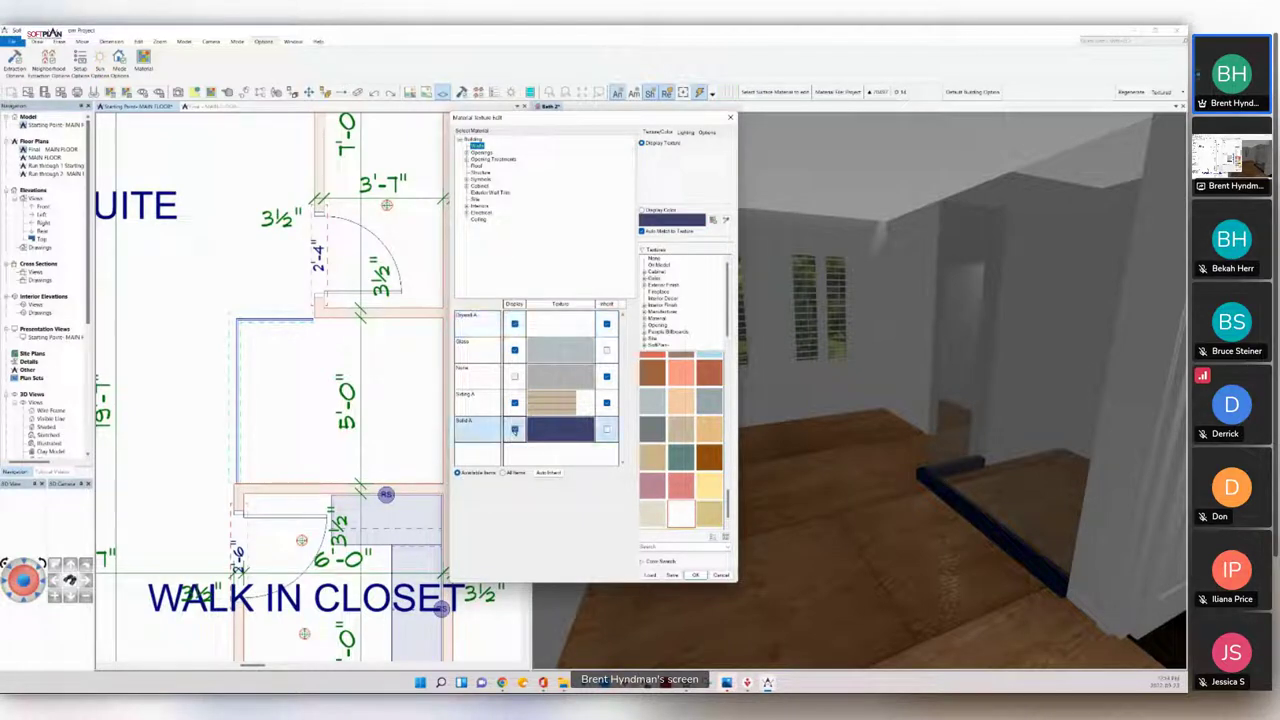
click(695, 576)
Step: Set the short horizontal glass shower wall's exterior side to Up
click(247, 314)
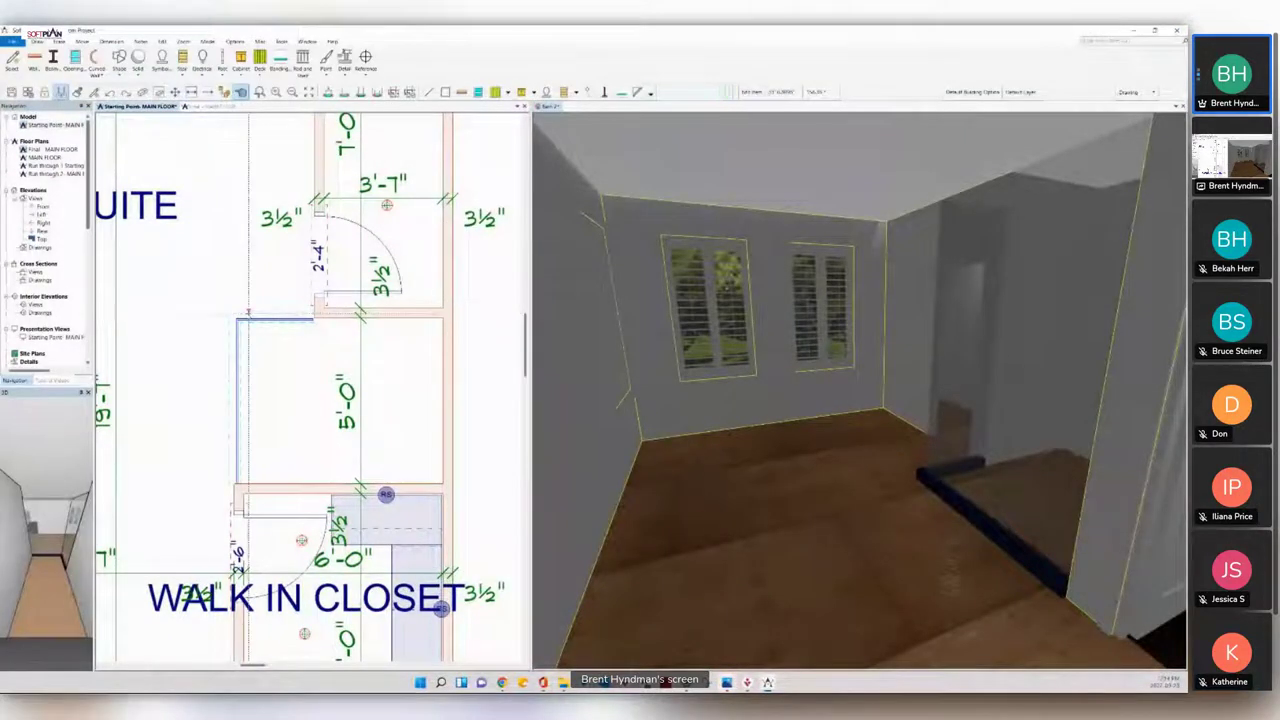
right_click(248, 313)
click(272, 335)
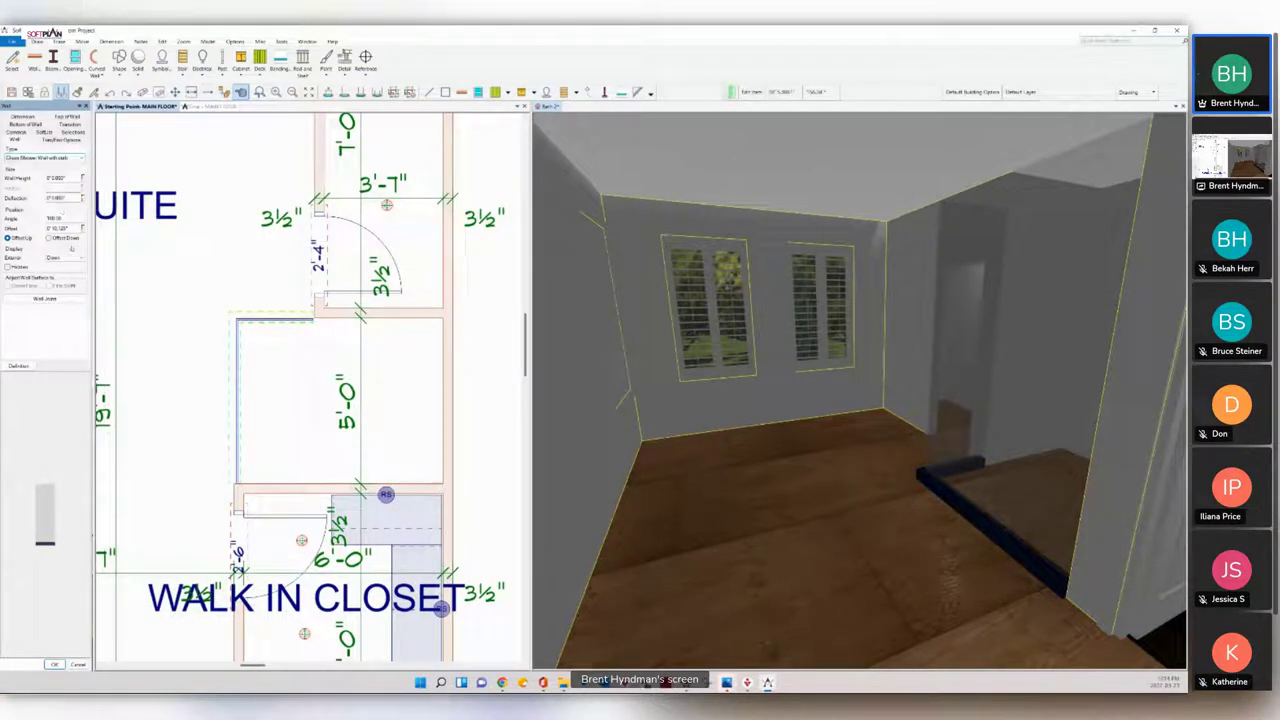
click(66, 257)
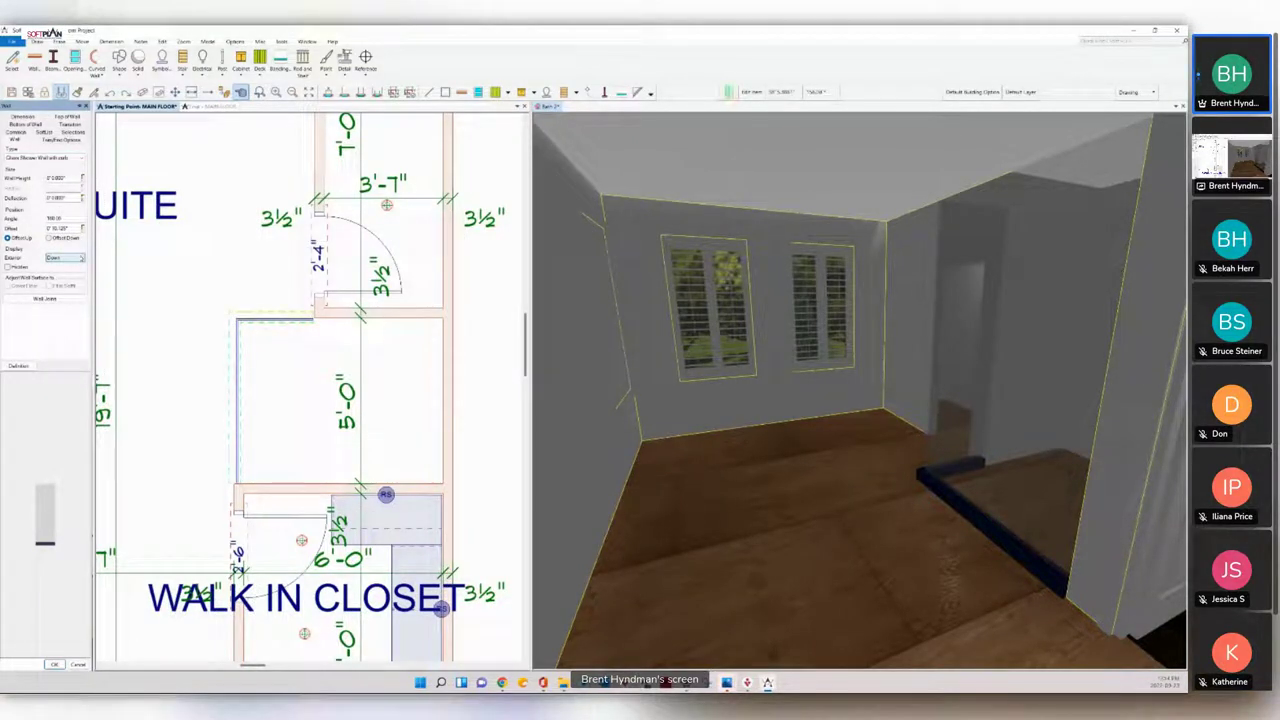
click(81, 258)
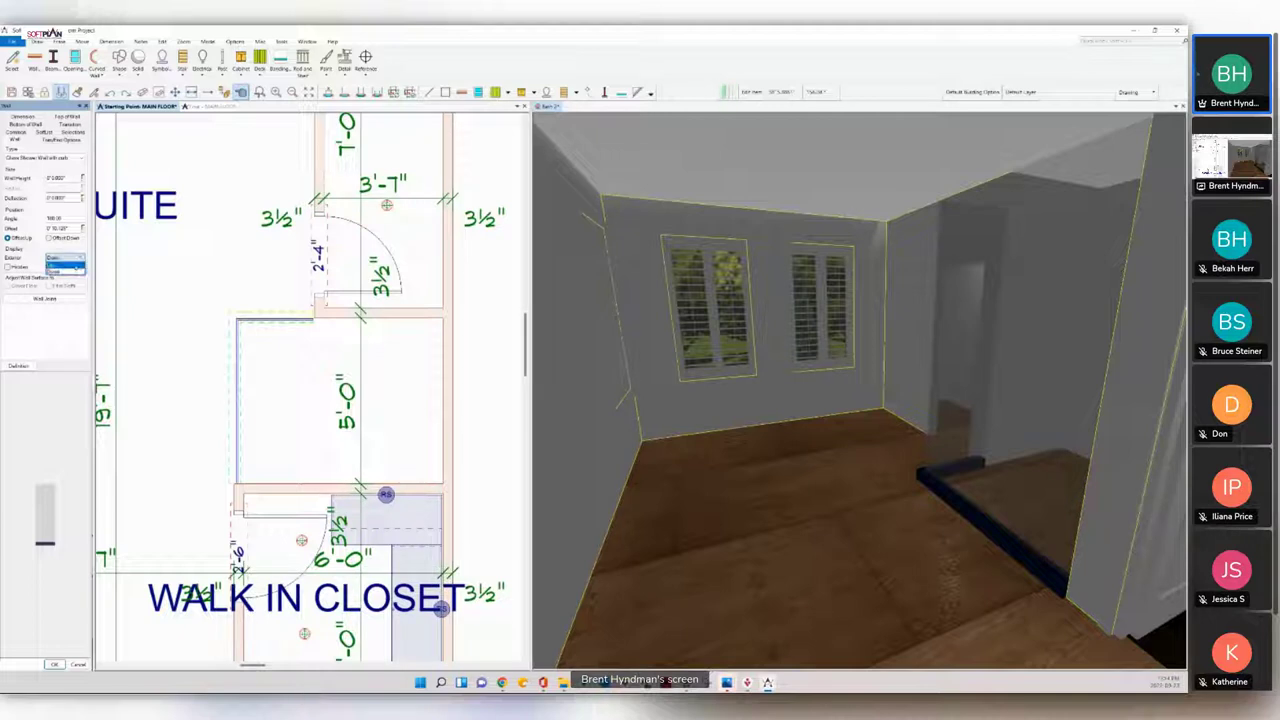
click(76, 266)
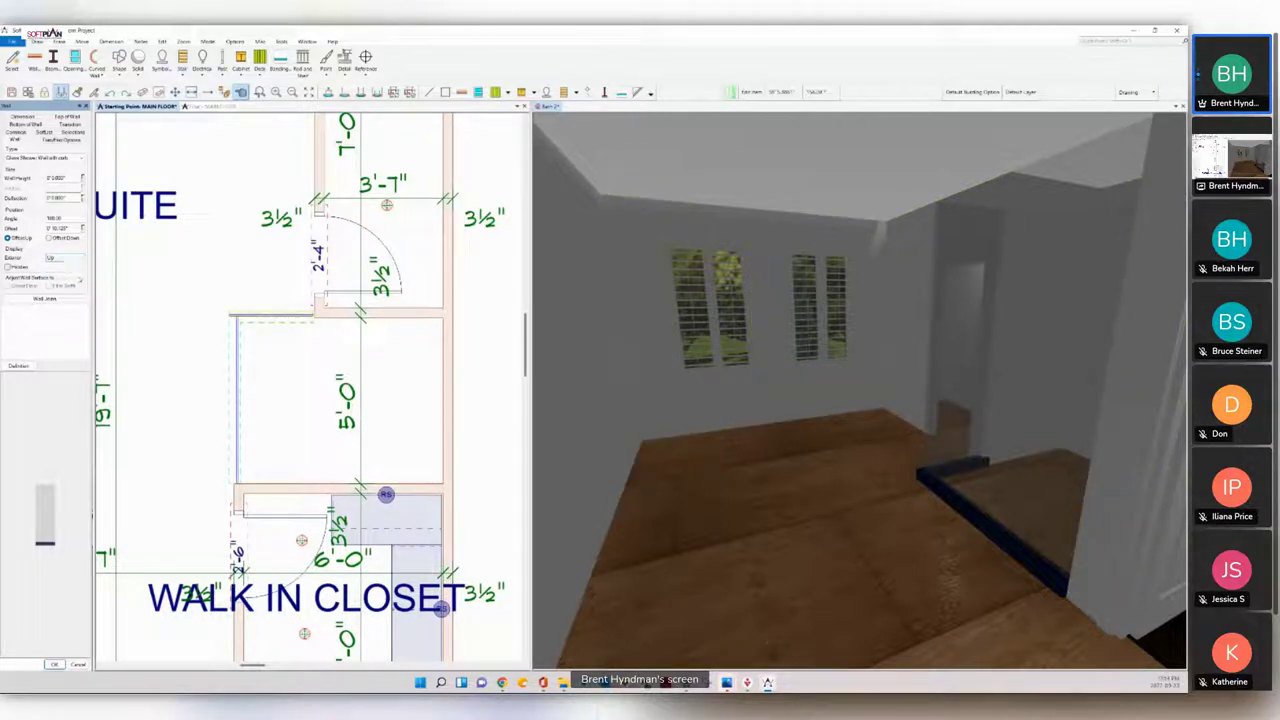
click(54, 664)
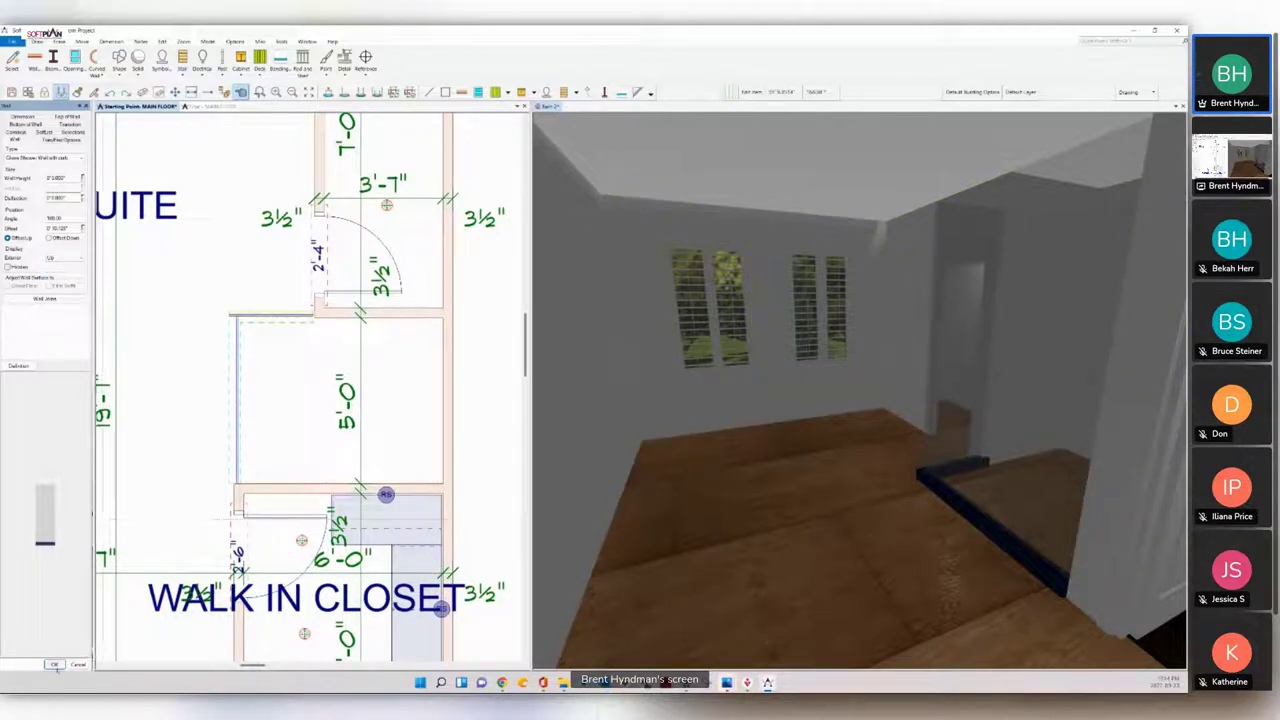
Step: Set the long vertical glass shower wall's exterior side to Left
right_click(166, 404)
click(214, 437)
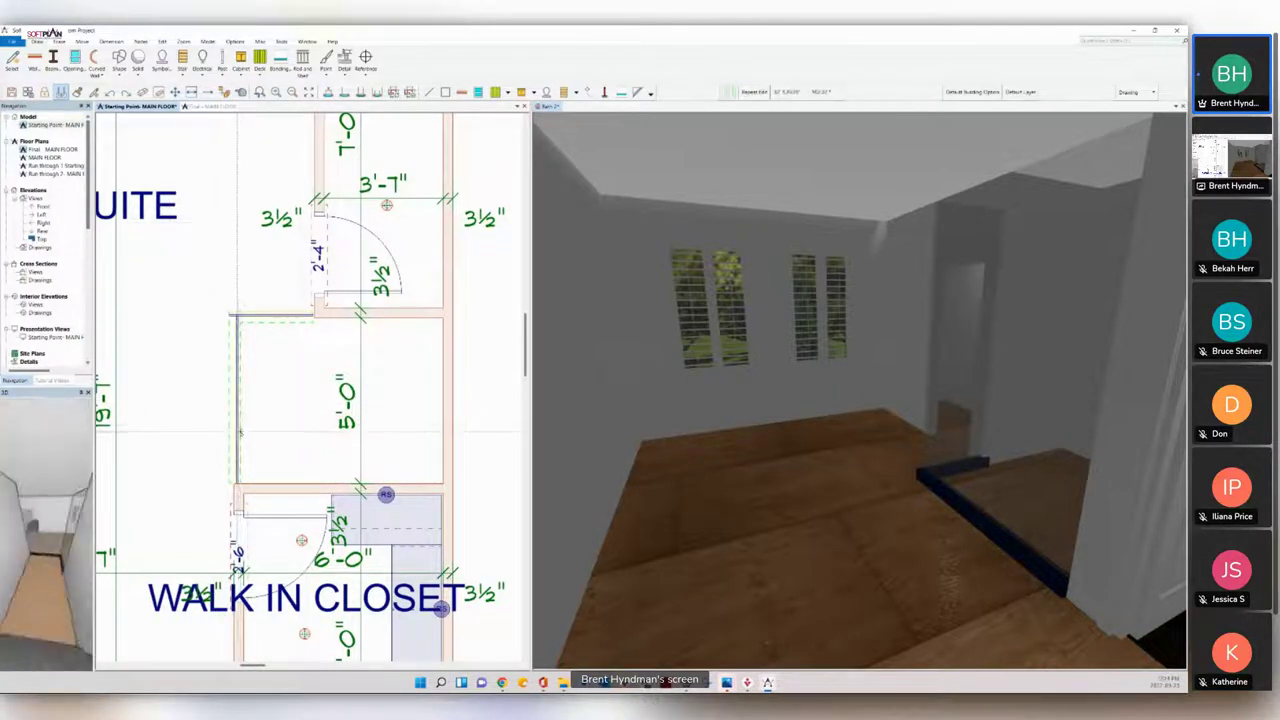
right_click(240, 430)
click(265, 451)
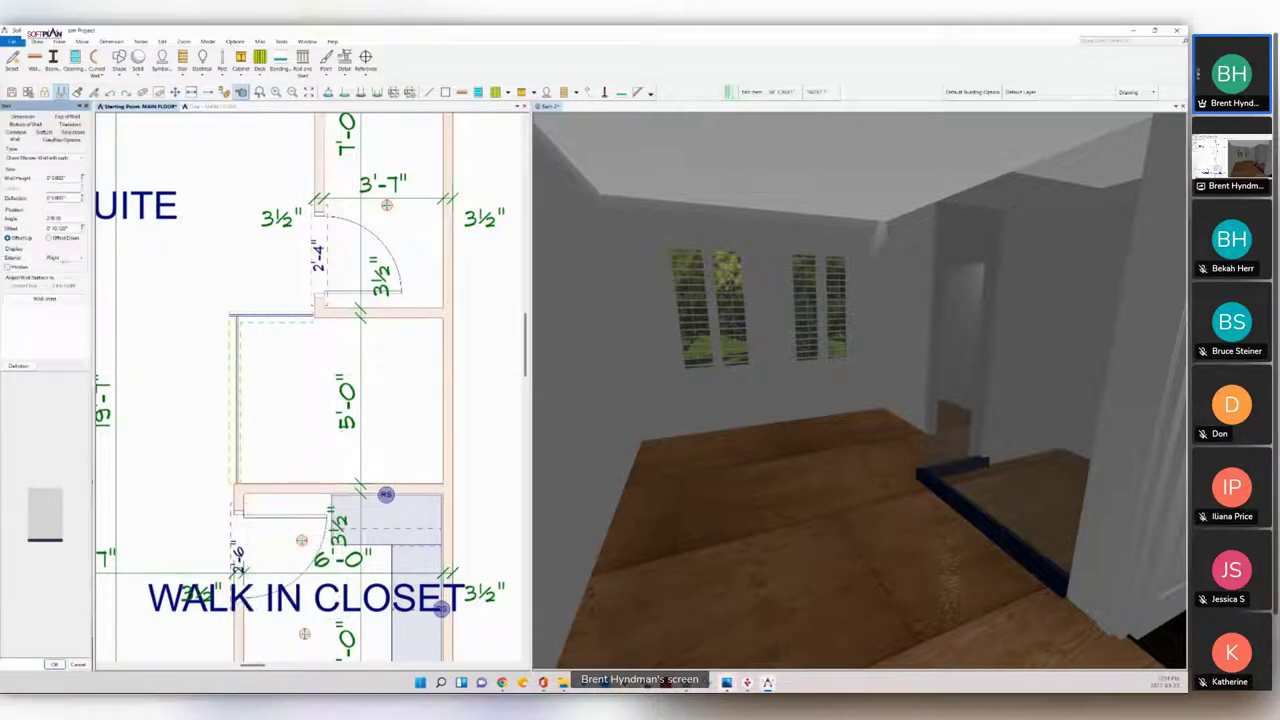
click(64, 258)
click(58, 265)
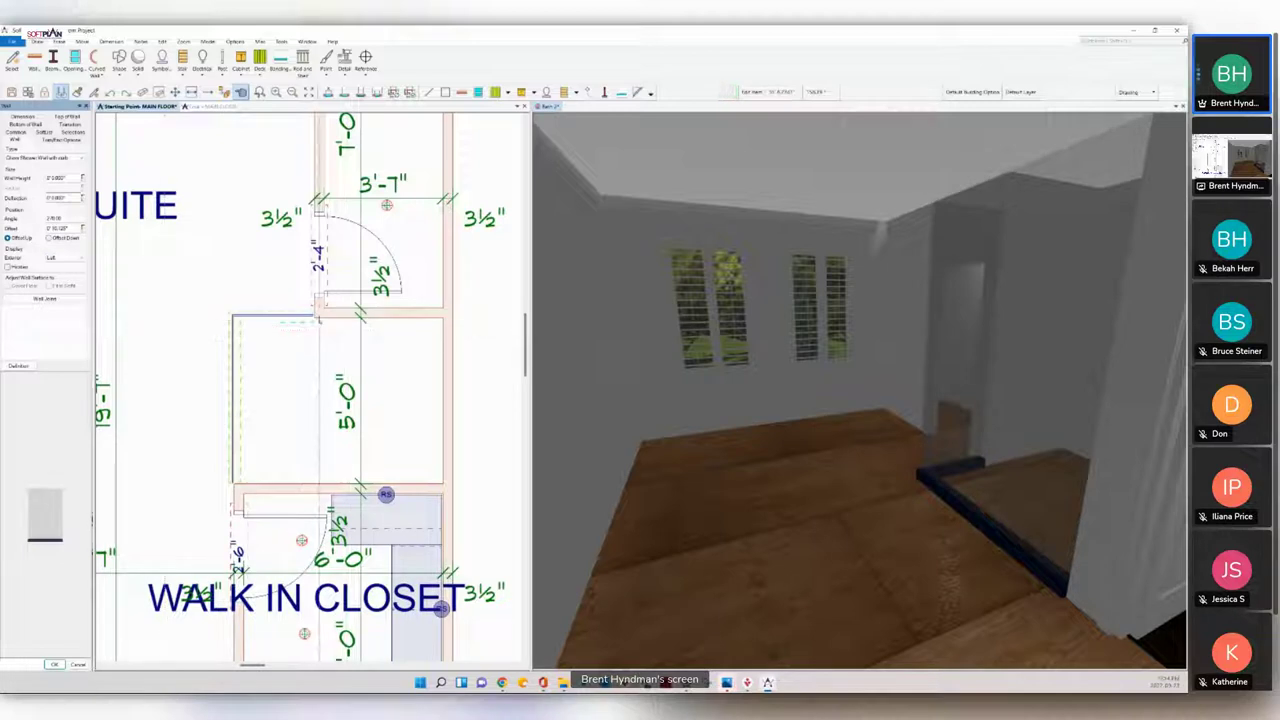
Step: Align the inner curb edge of the short horizontal glass shower wall with the lower face of the adjoining 3 1/2" wall
scroll(308, 385, up, 3)
scroll(308, 385, up, 2)
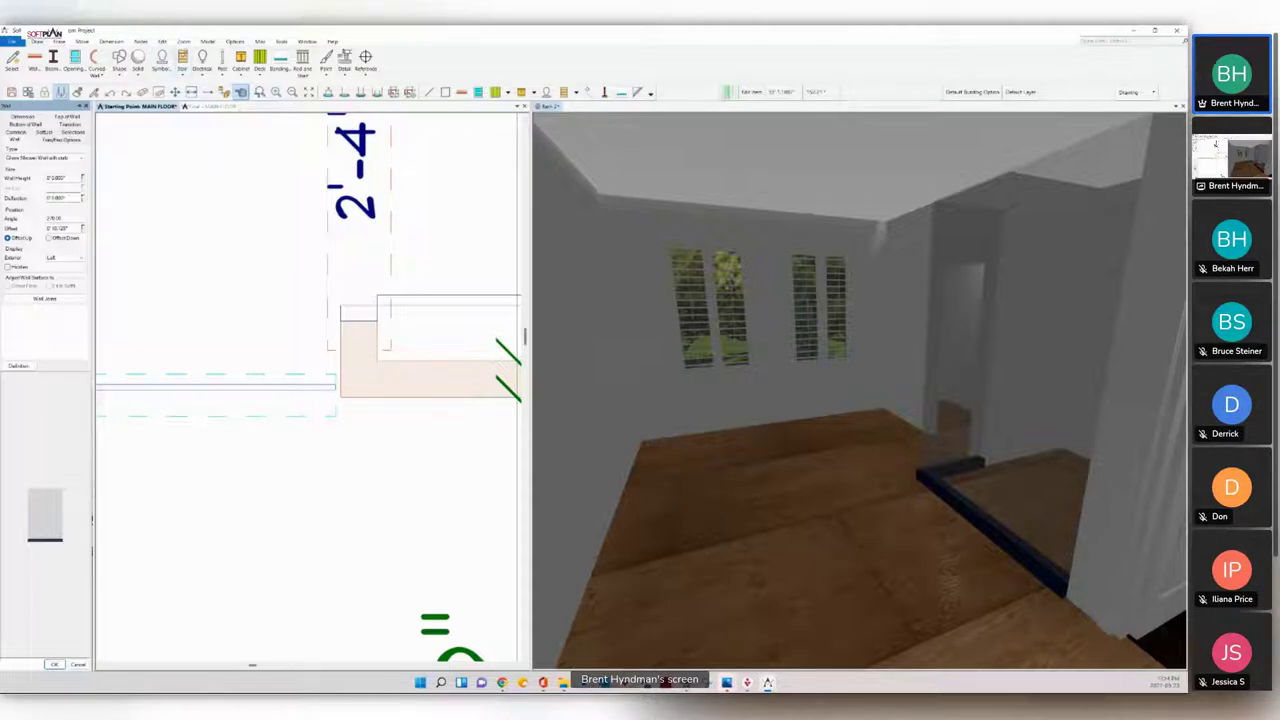
click(79, 43)
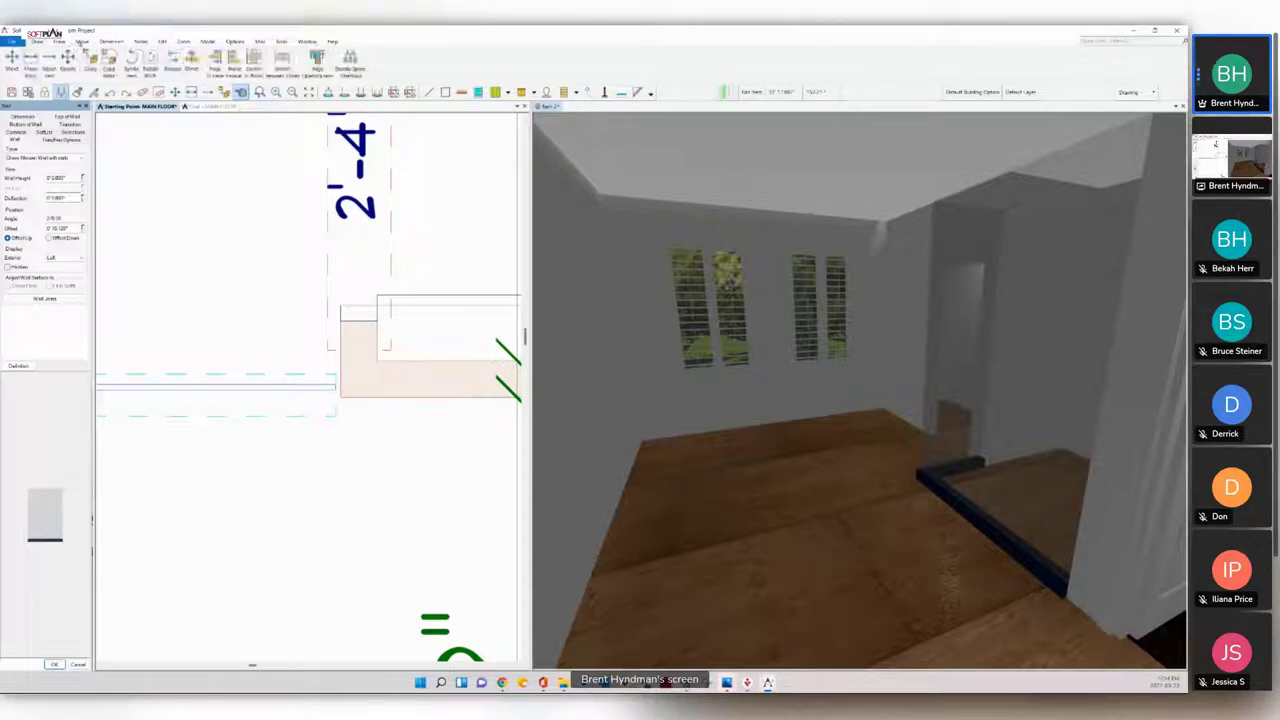
click(215, 60)
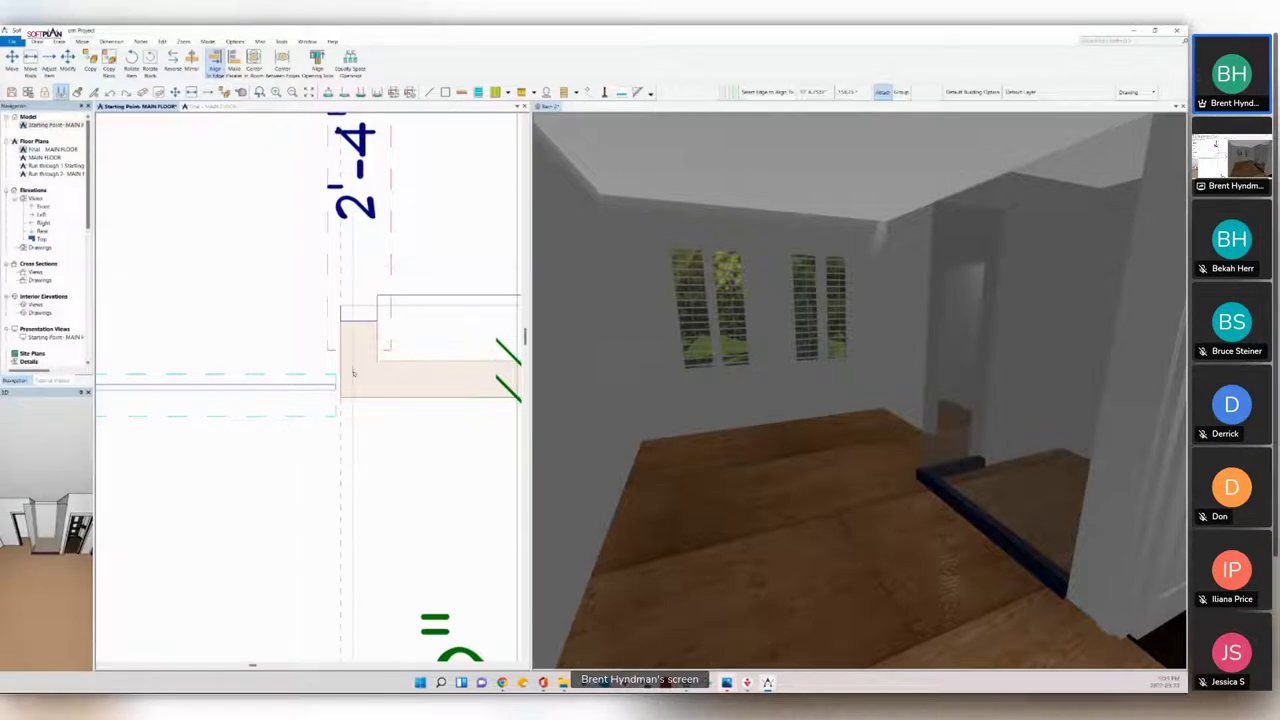
click(365, 398)
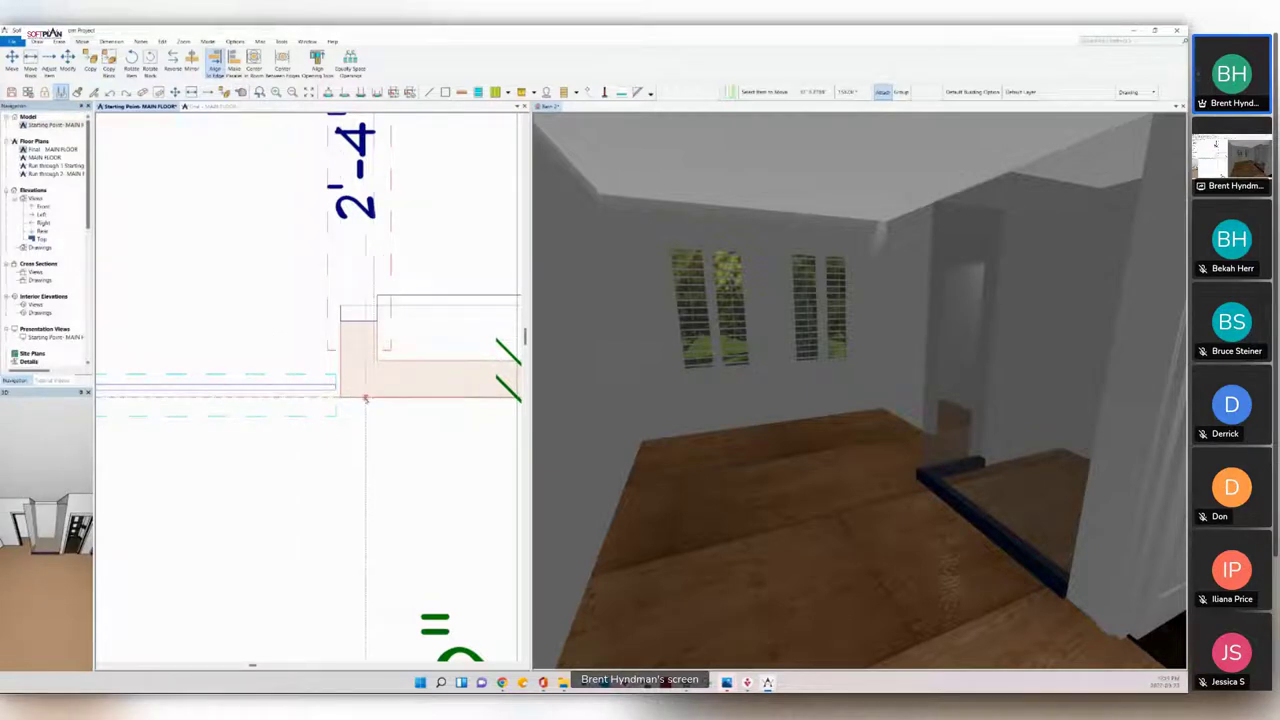
click(319, 415)
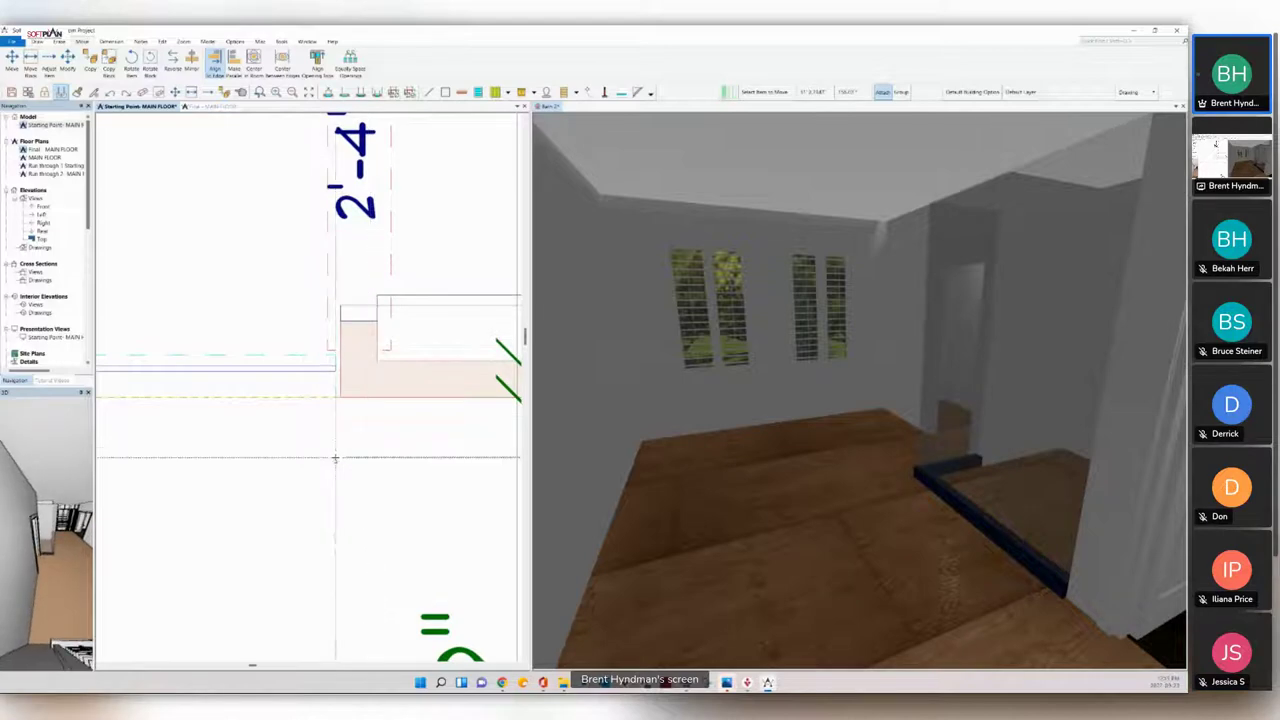
Step: Align the outer curb edge of the long vertical glass shower wall with the outer face of the walk-in closet wall
scroll(370, 530, down, 4)
scroll(486, 400, up, 4)
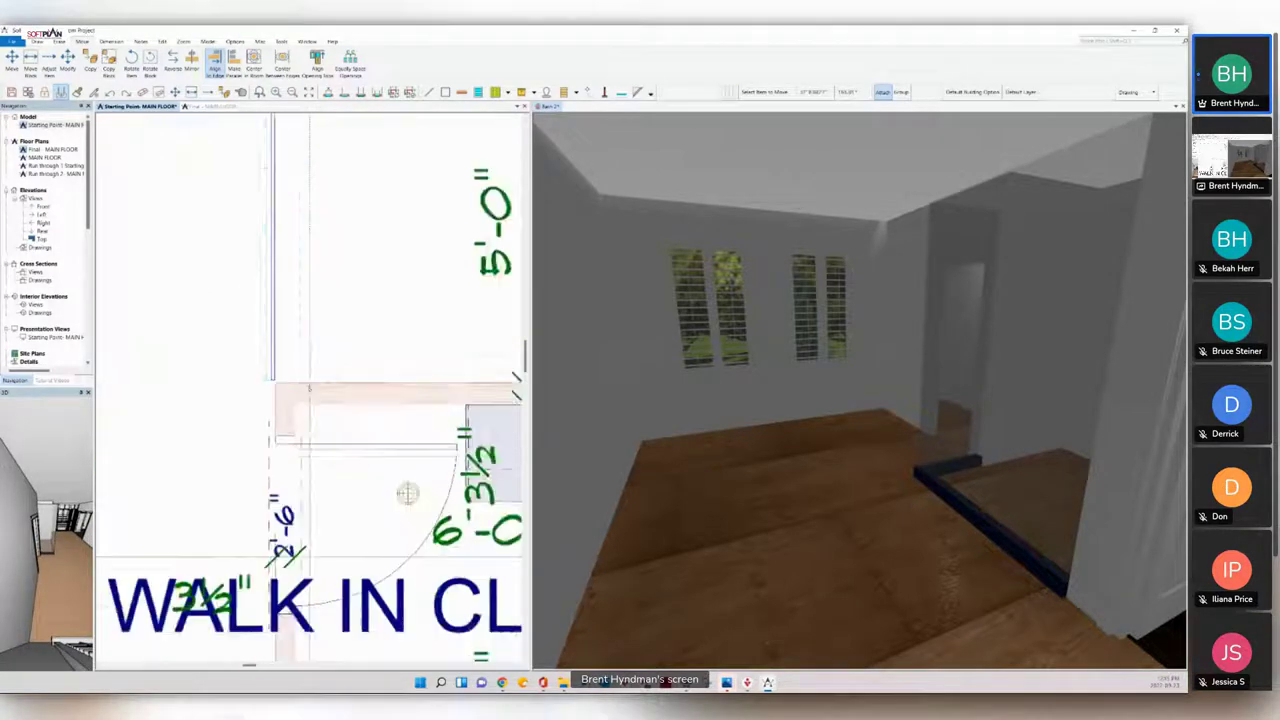
scroll(431, 520, up, 1)
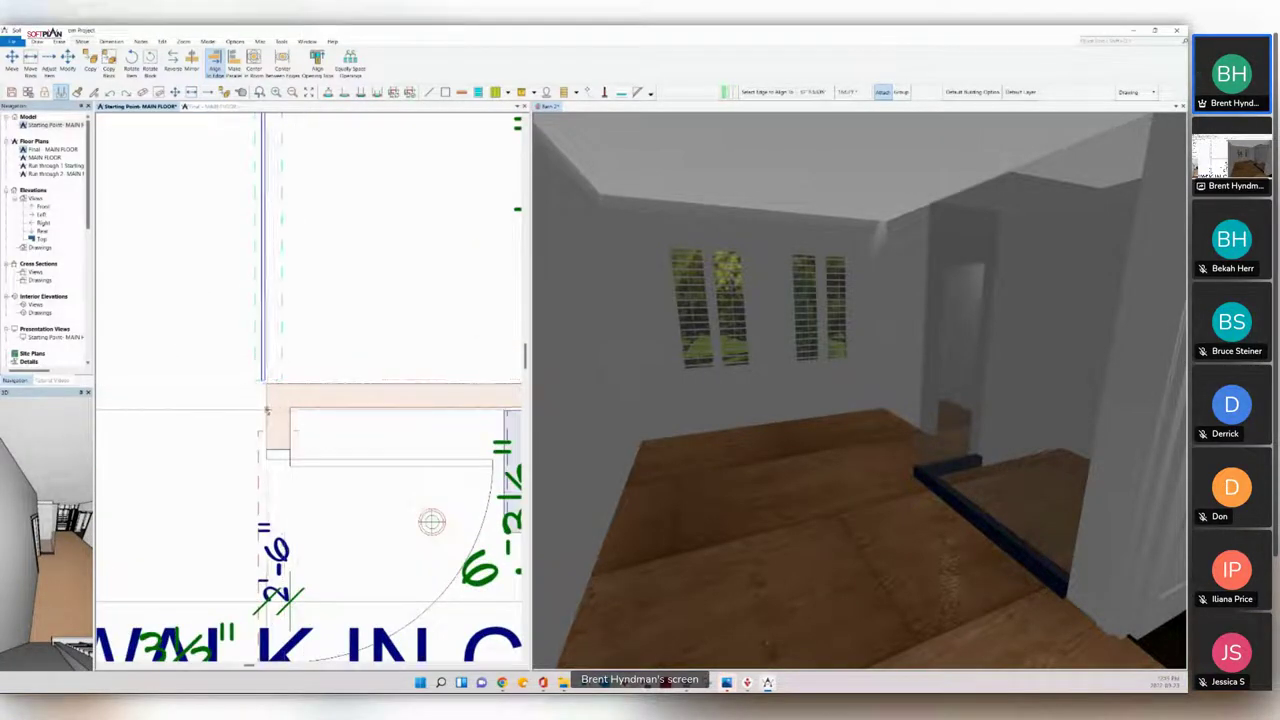
click(260, 378)
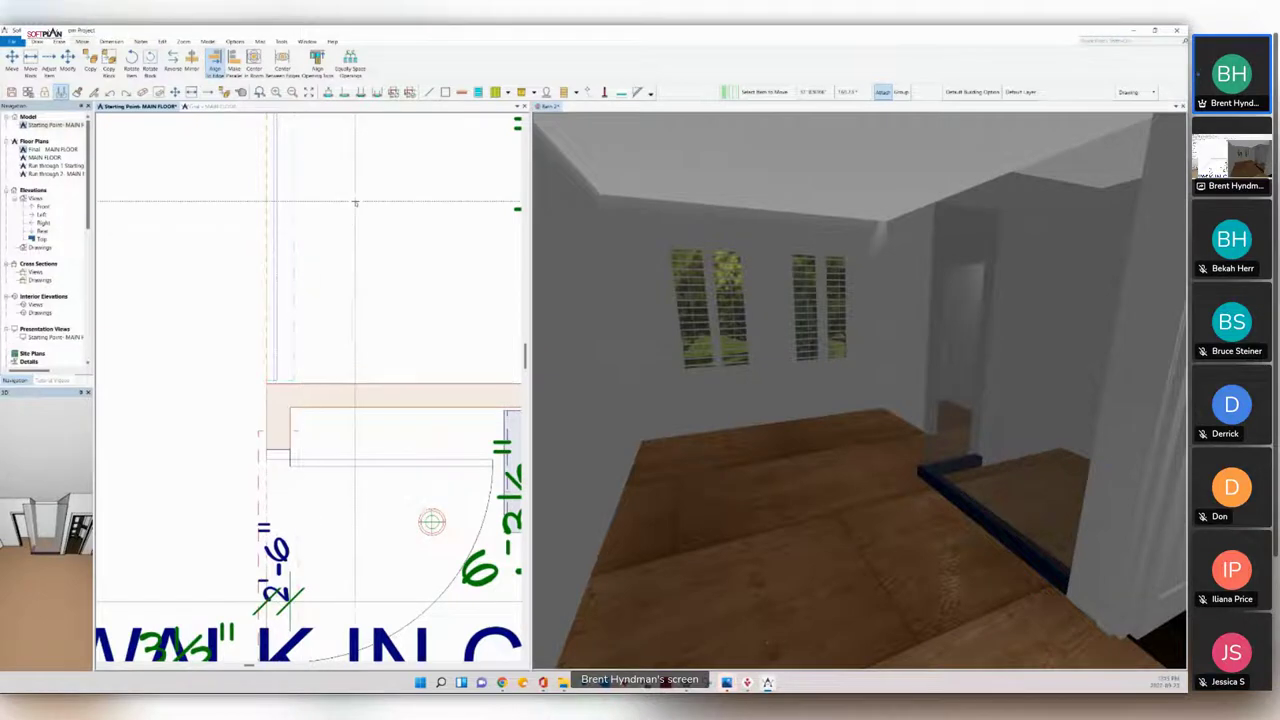
Step: Move the short horizontal glass shower wall 1/2" toward the shower interior, to 4'-11 1/2" from the opposite wall
scroll(355, 203, down, 3)
scroll(477, 400, up, 5)
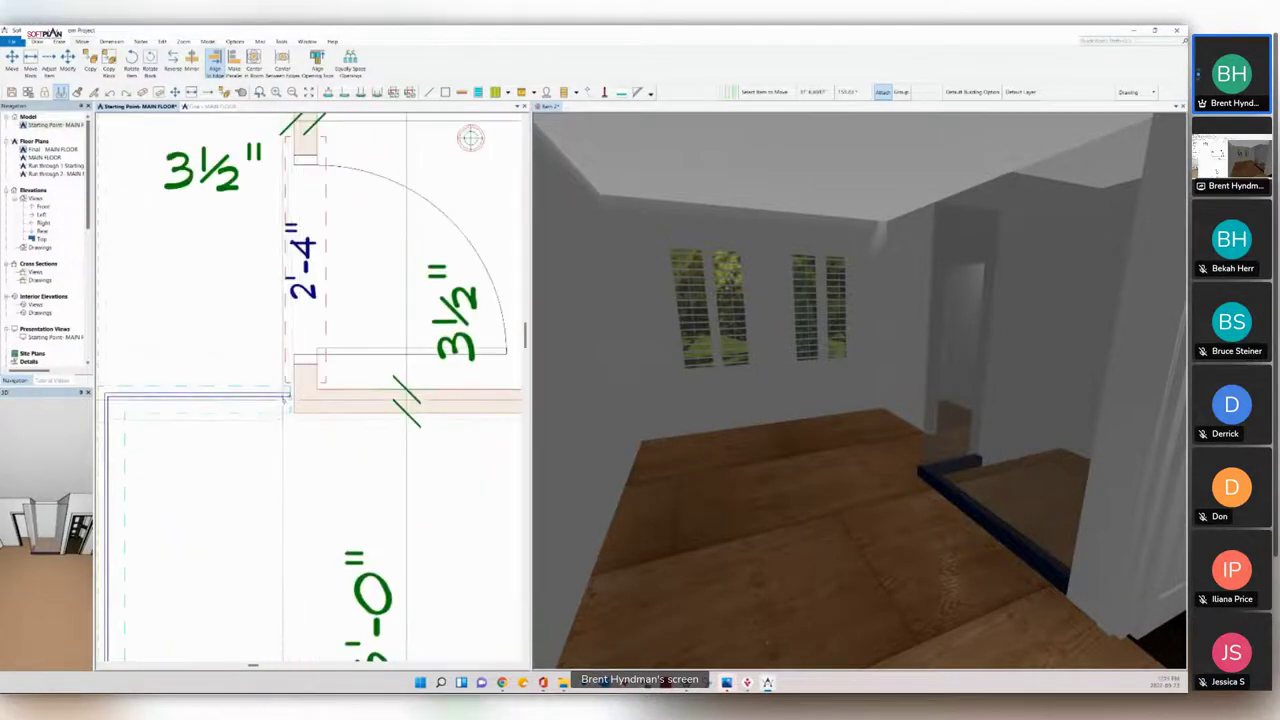
click(289, 409)
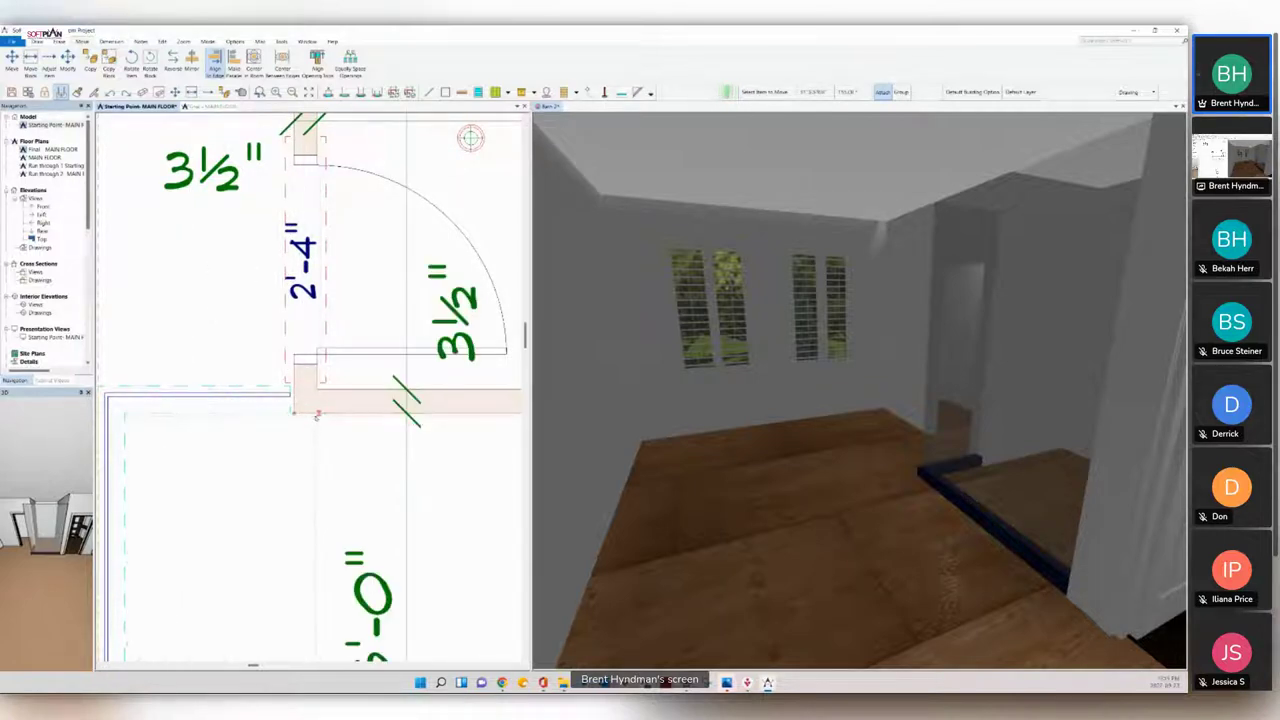
drag(317, 414, 277, 460)
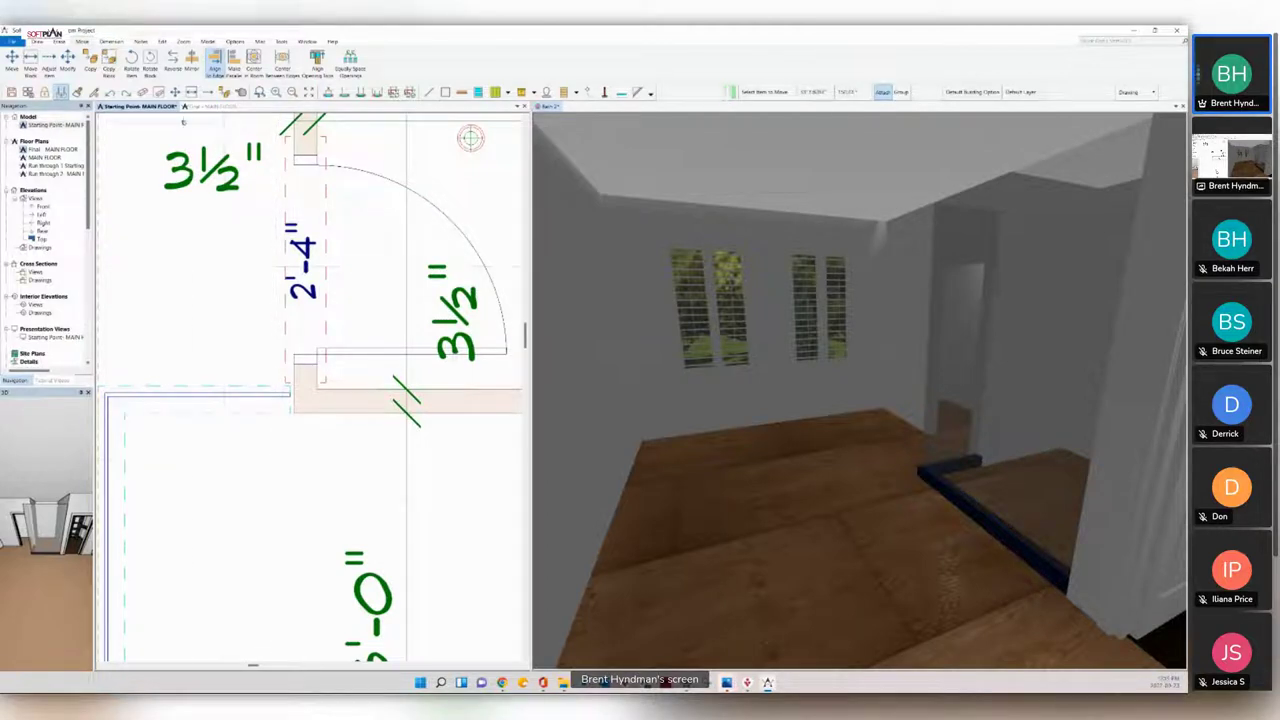
click(175, 91)
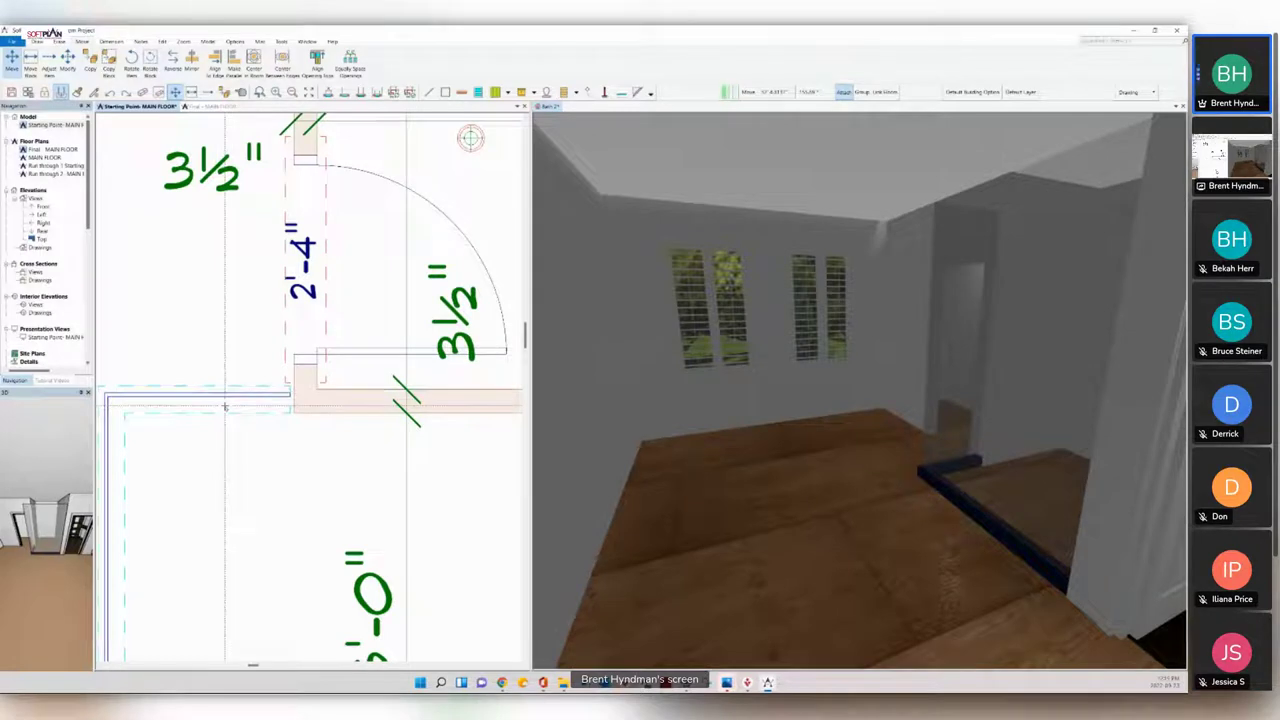
click(225, 401)
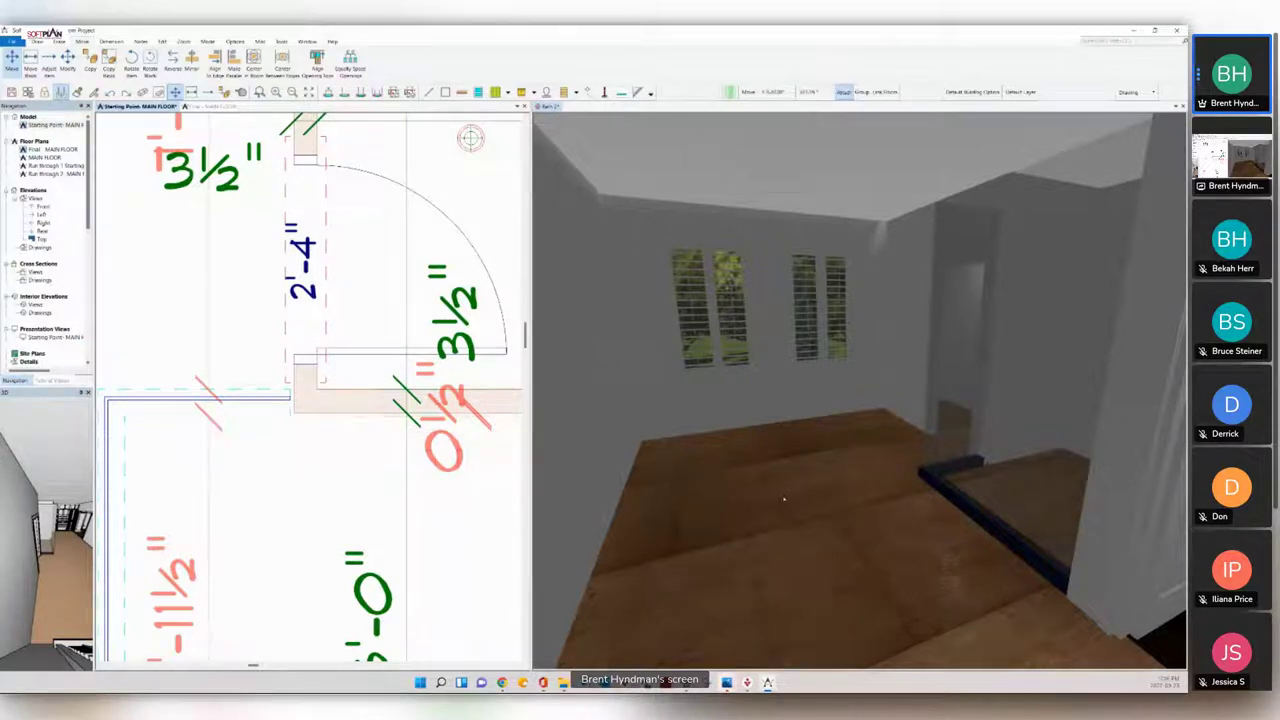
scroll(313, 428, down, 3)
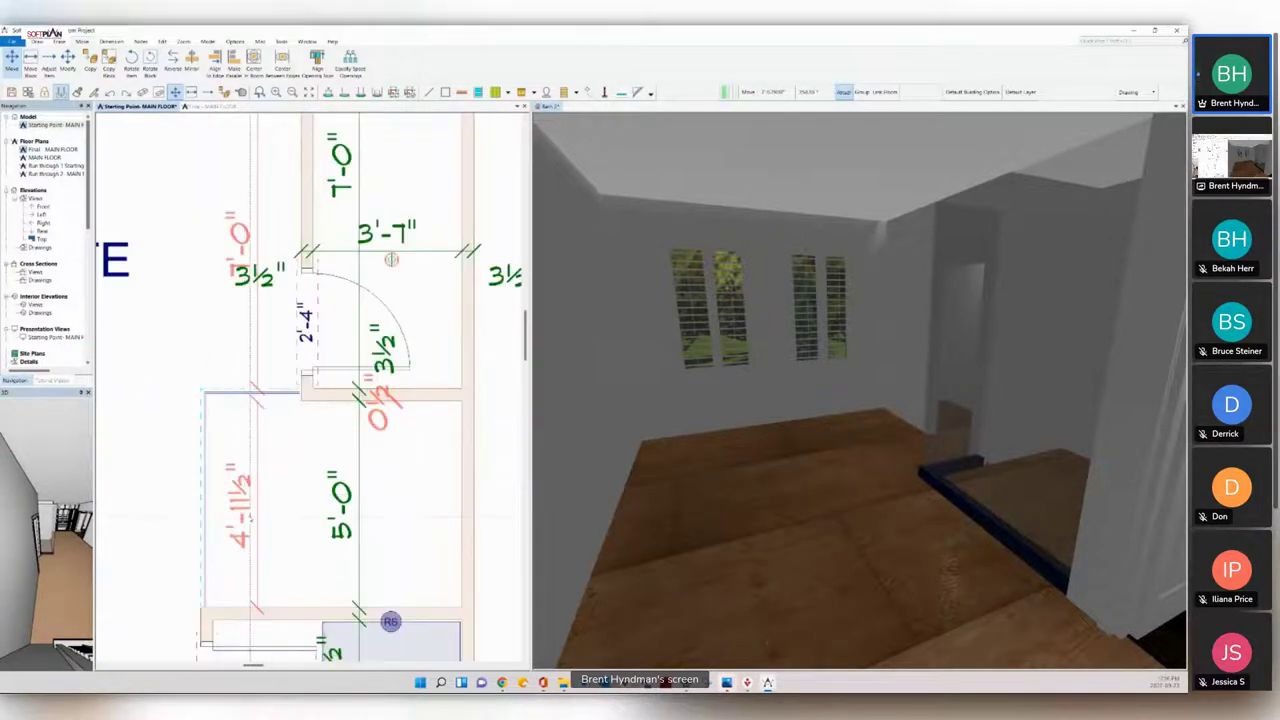
scroll(322, 368, up, 1)
scroll(322, 369, up, 2)
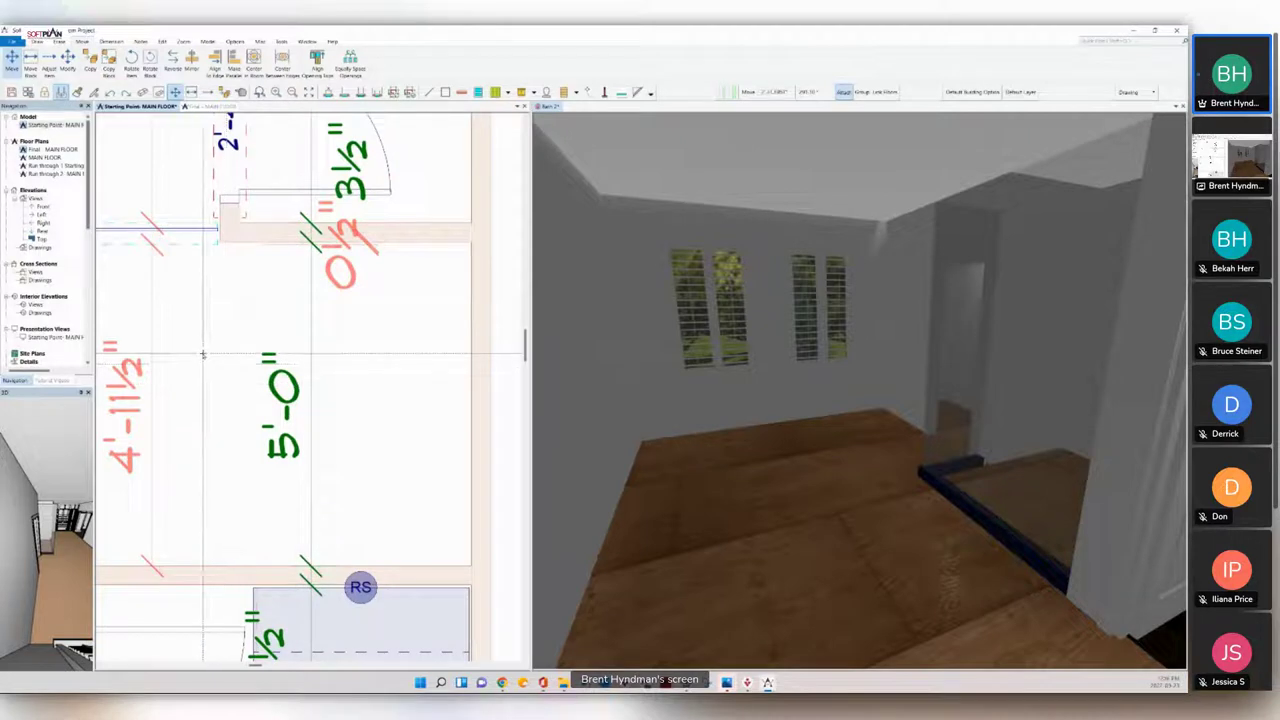
scroll(200, 350, down, 2)
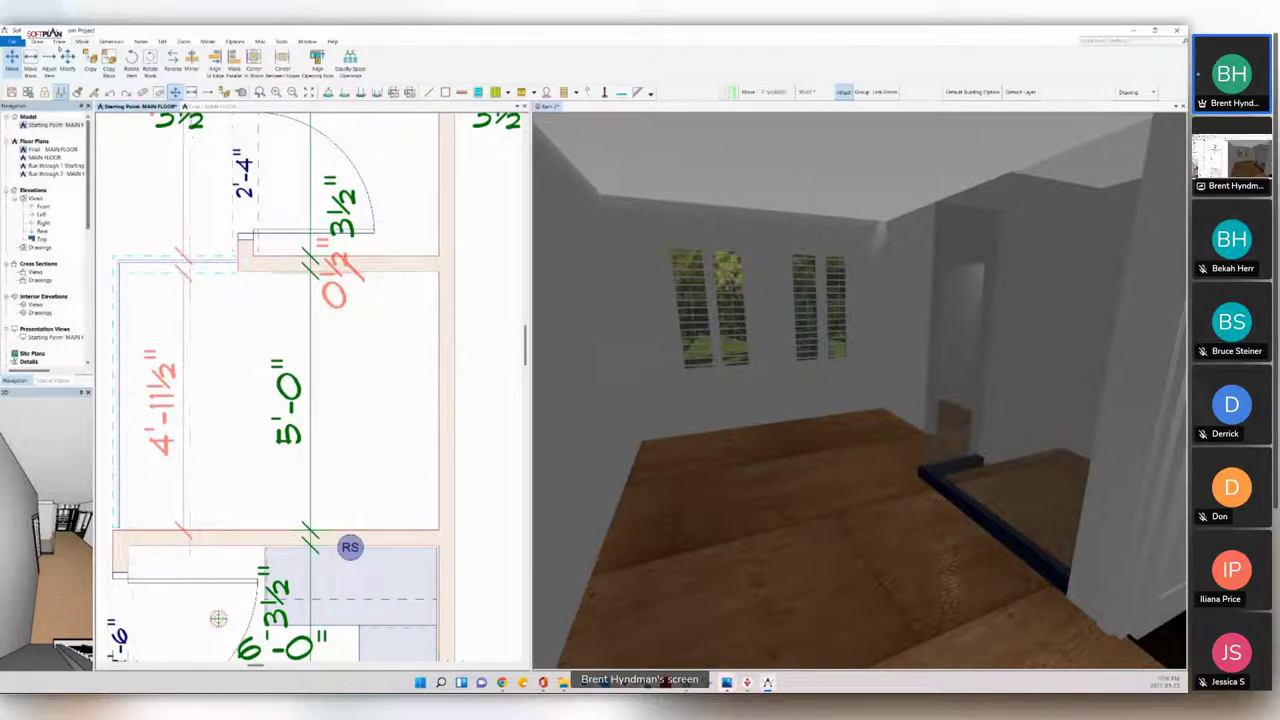
Step: Split the long vertical glass shower wall a short distance below its upper corner with Part Erase
click(58, 42)
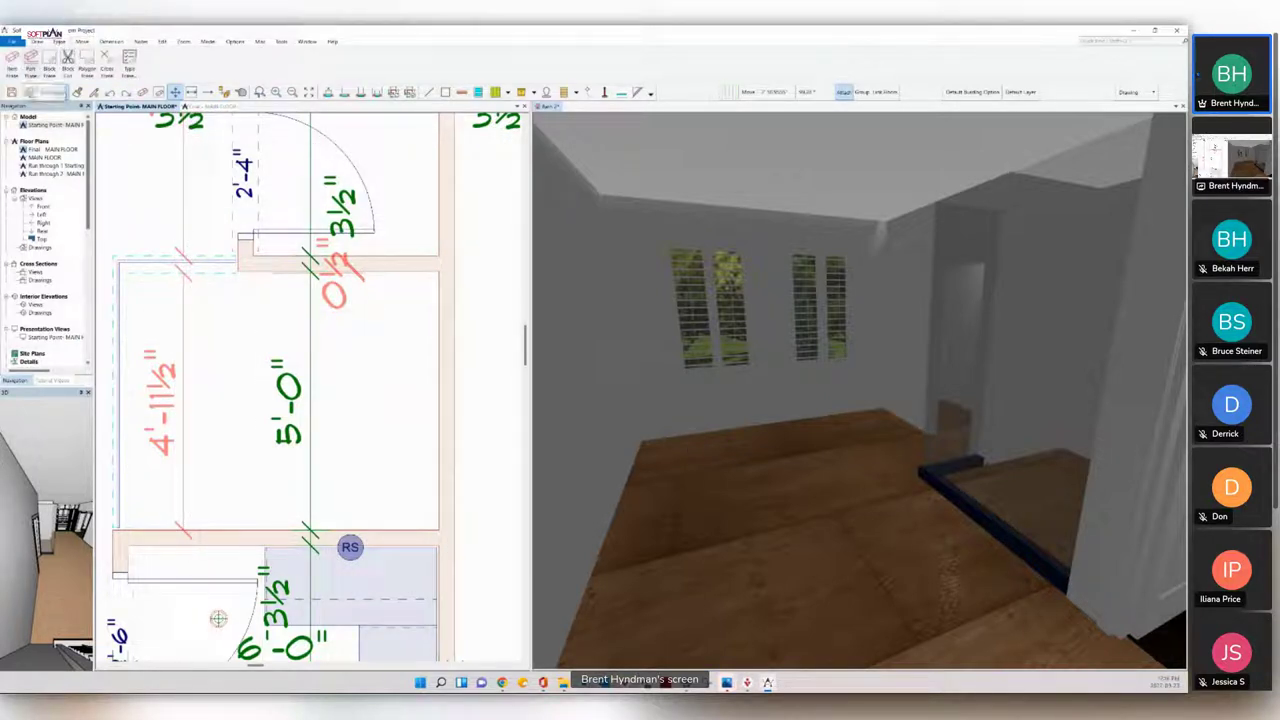
click(31, 71)
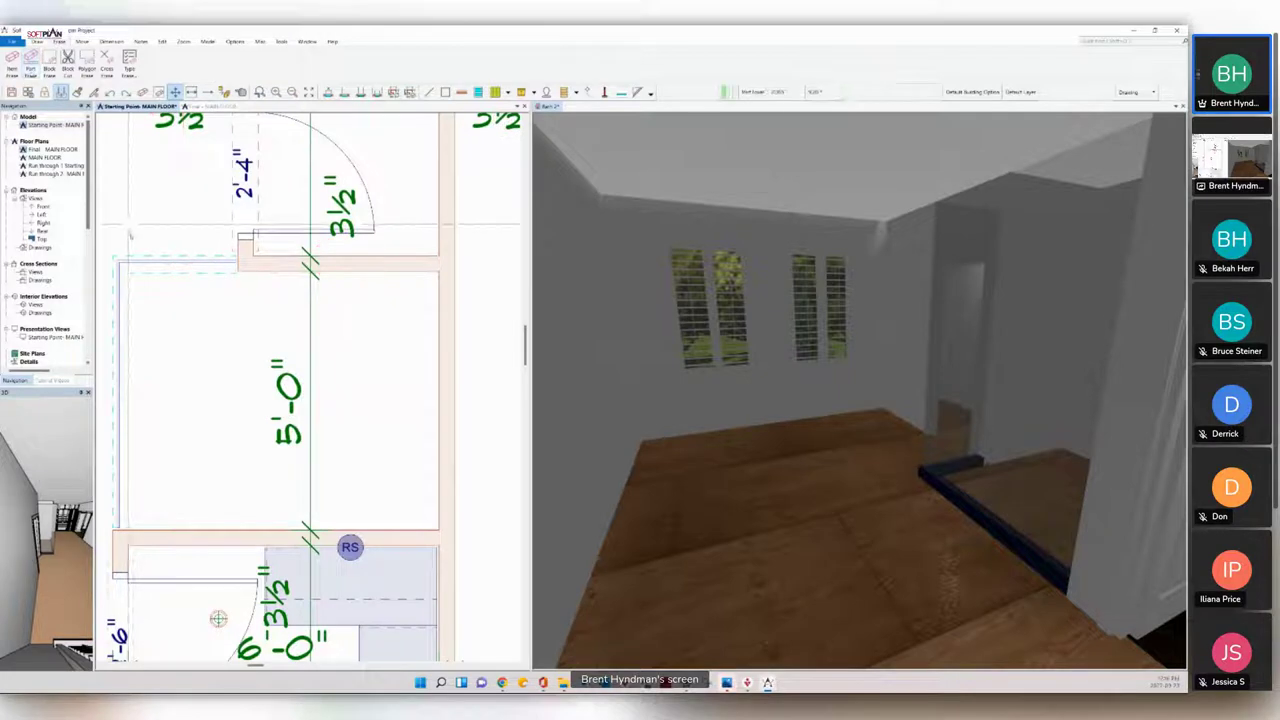
click(122, 319)
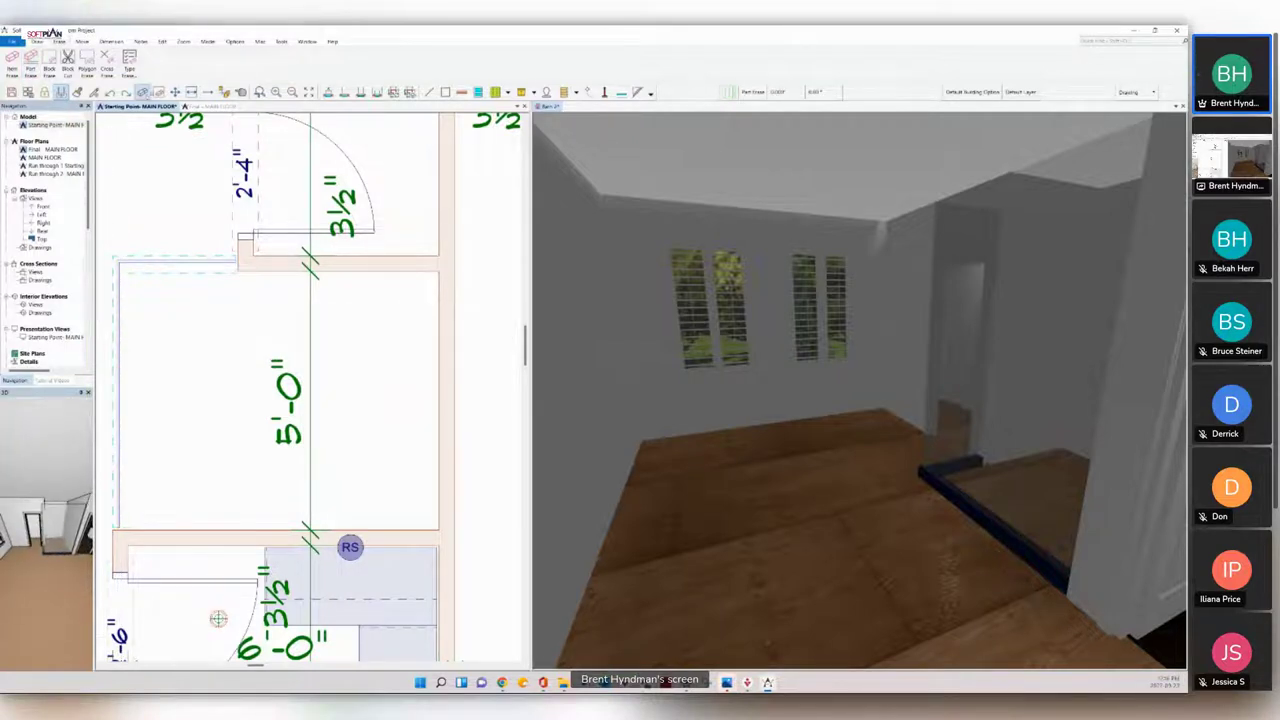
Step: Set the transition material height of the vertical glass wall's short upper segment to 3' and repeat the edit on the horizontal glass wall
click(241, 92)
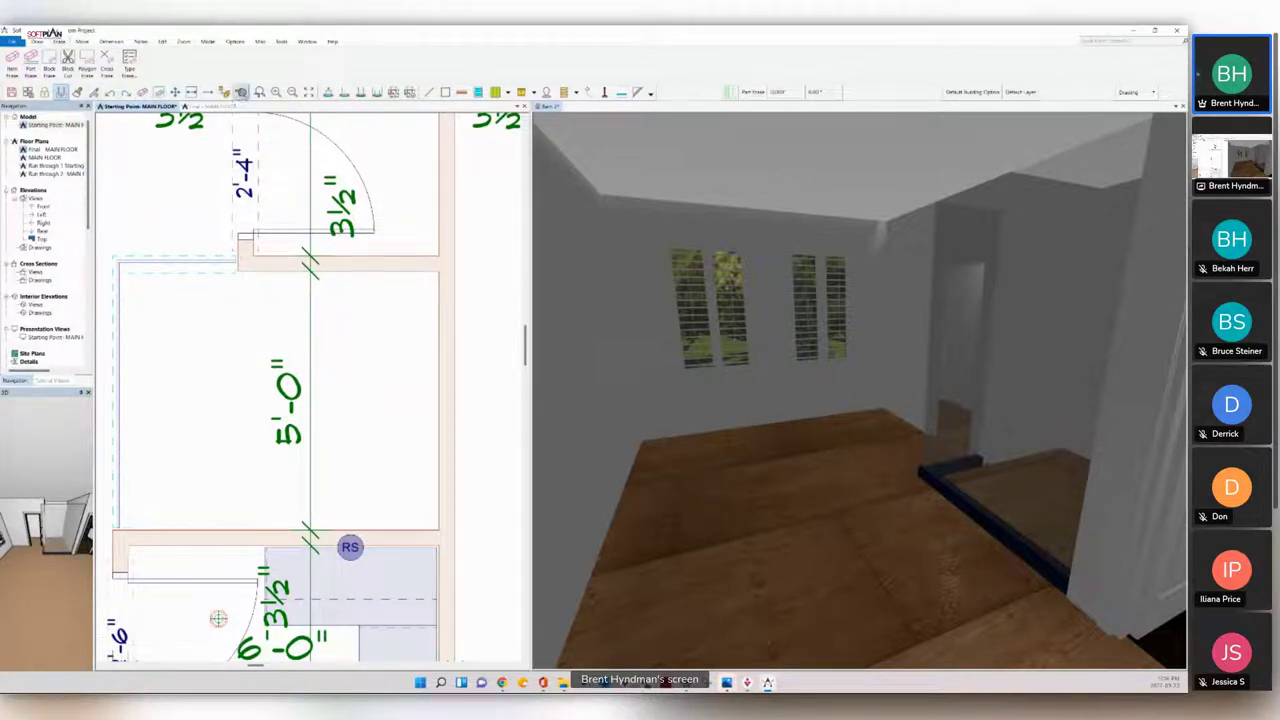
click(129, 296)
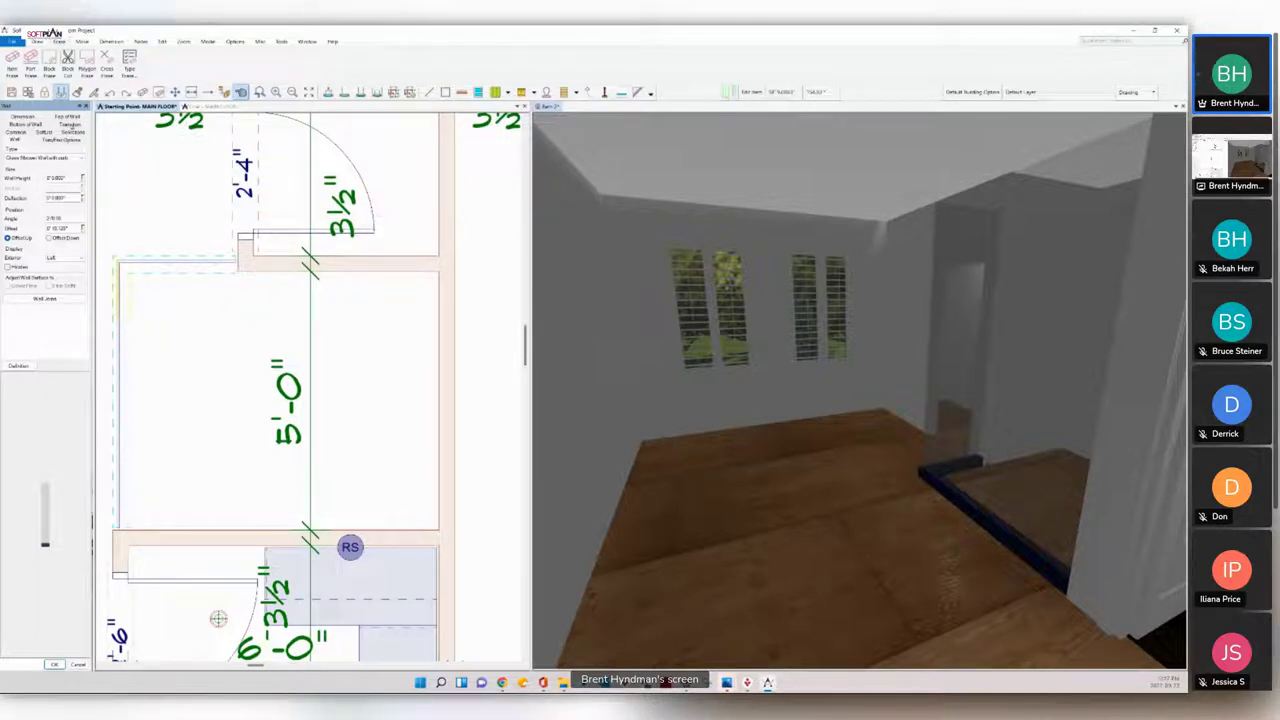
click(71, 125)
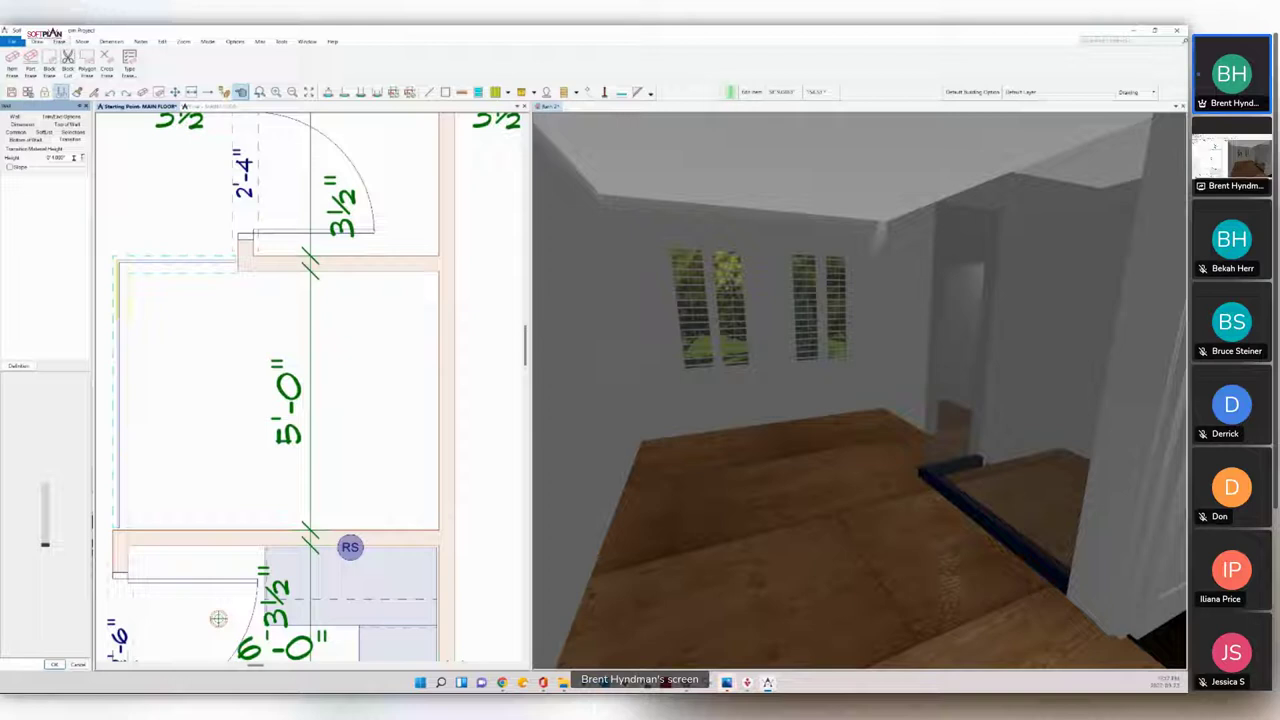
click(74, 158)
text(3)
key(Return)
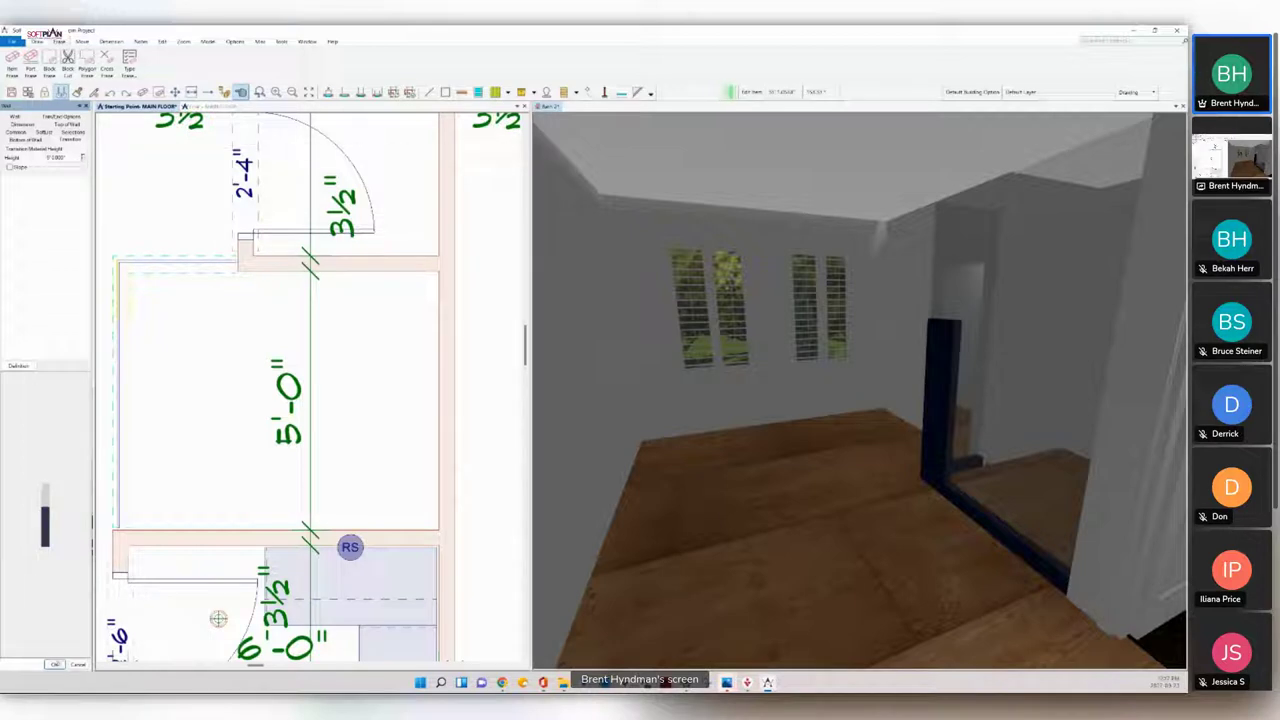
click(56, 664)
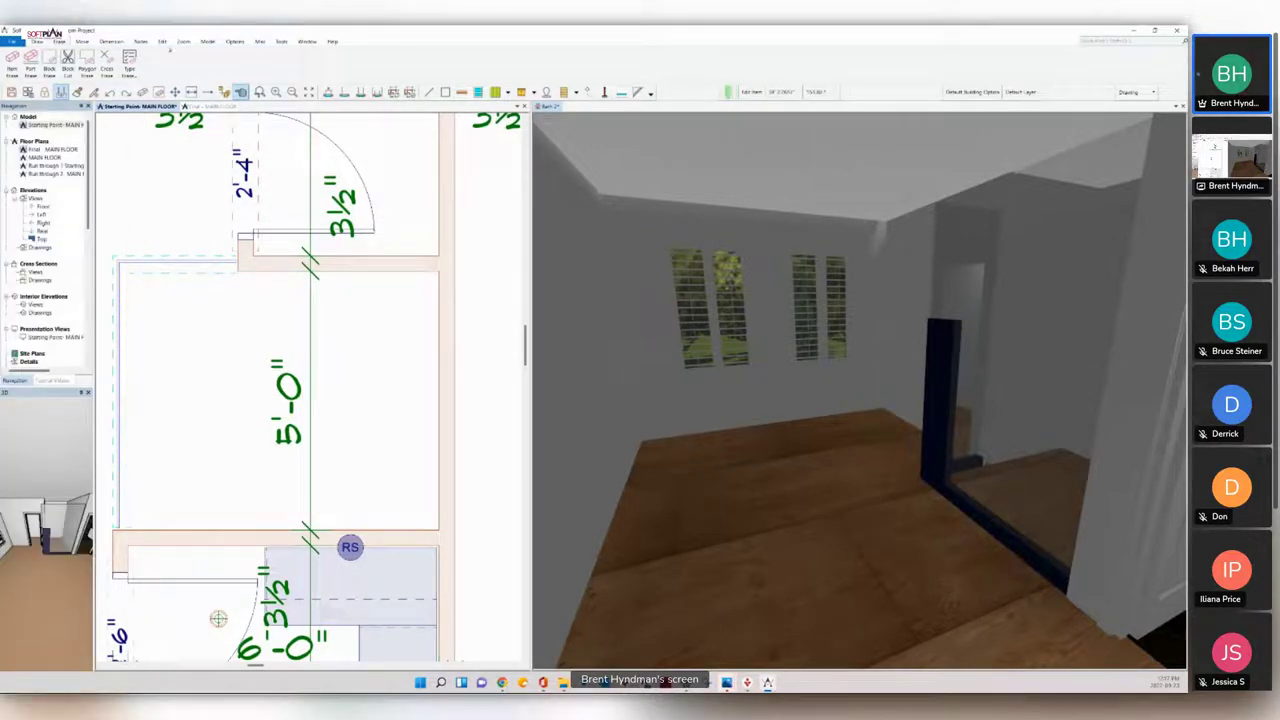
click(162, 41)
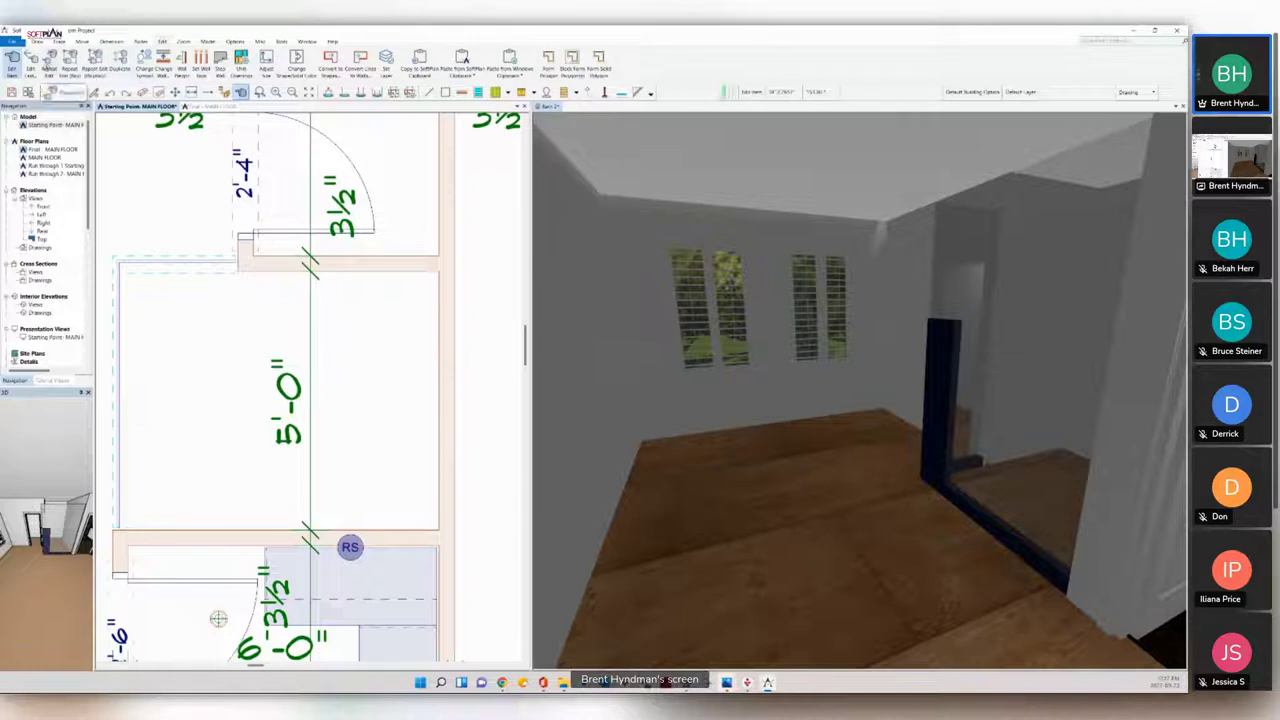
click(204, 257)
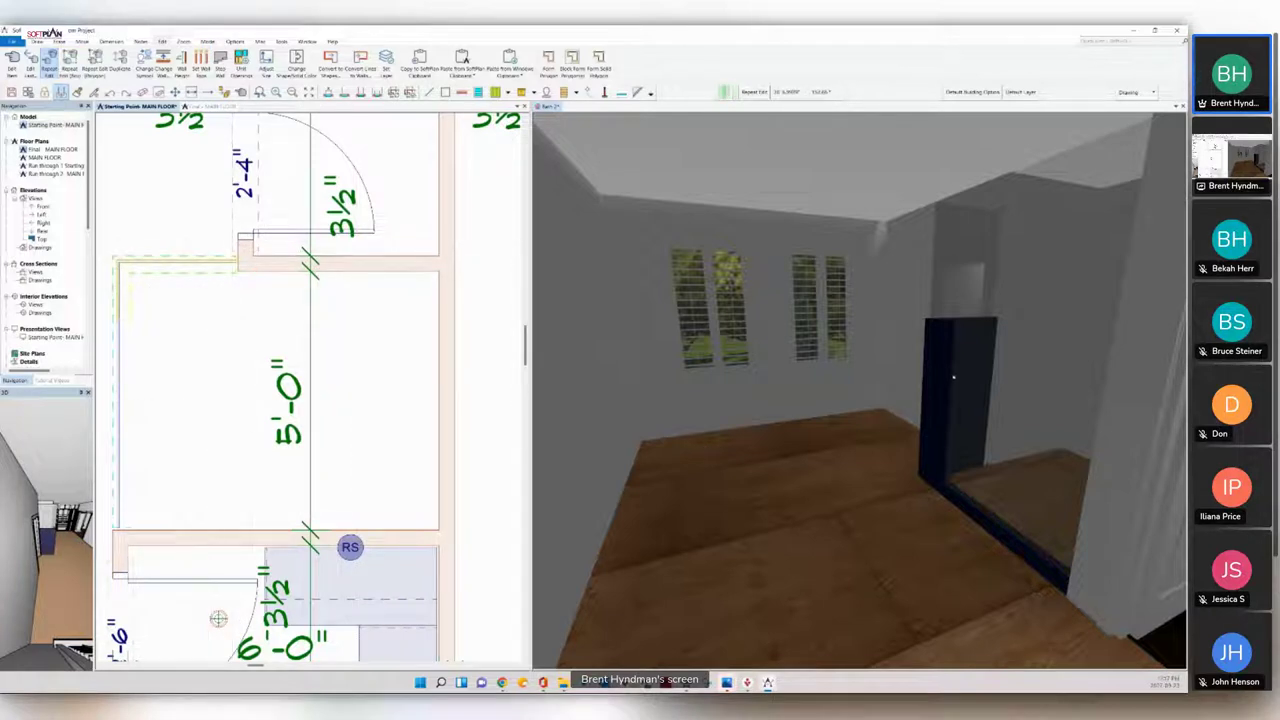
Step: Examine the raised solid section of the shower walls and its corner from several angles in the 3D view
scroll(993, 357, up, 3)
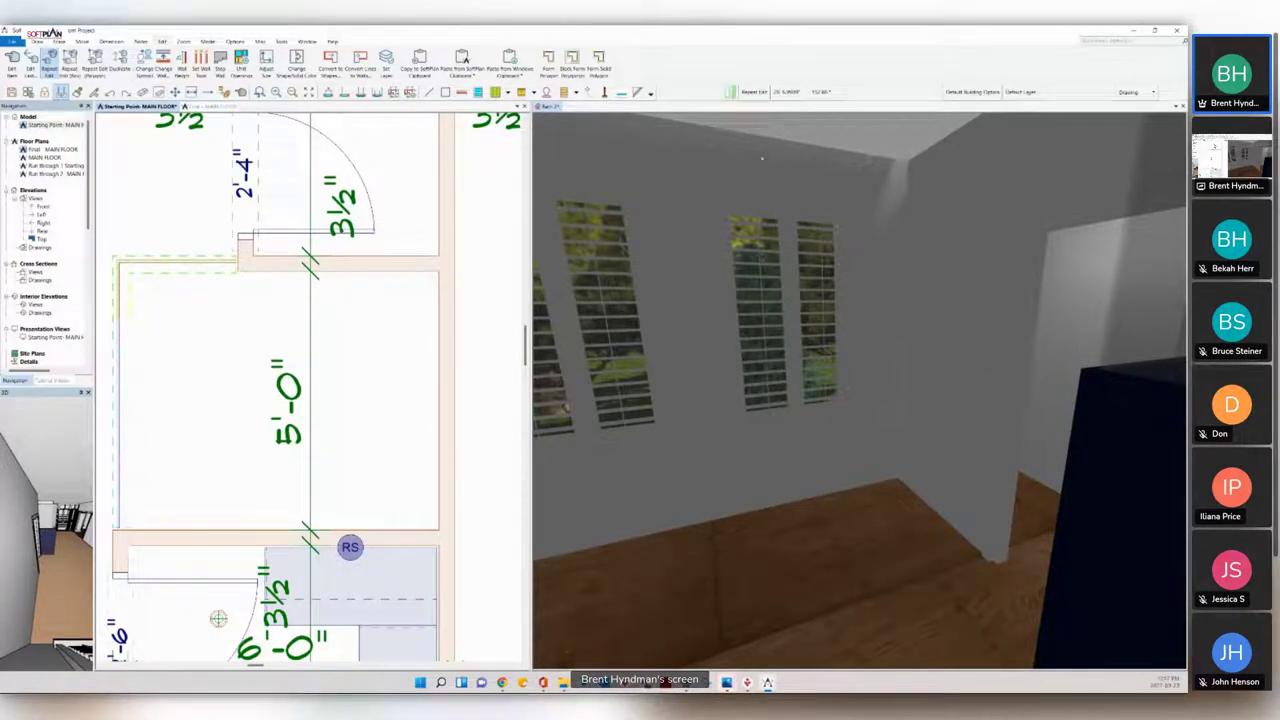
click(545, 117)
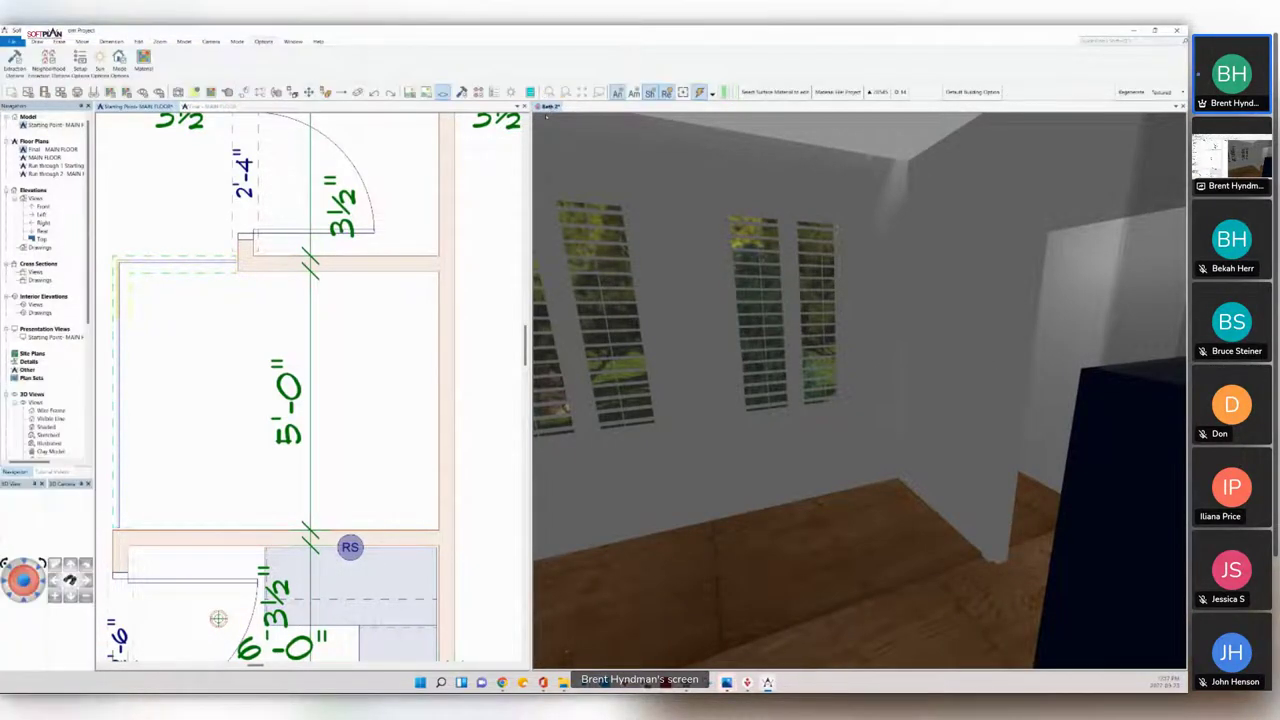
key(Right)
key(Right)
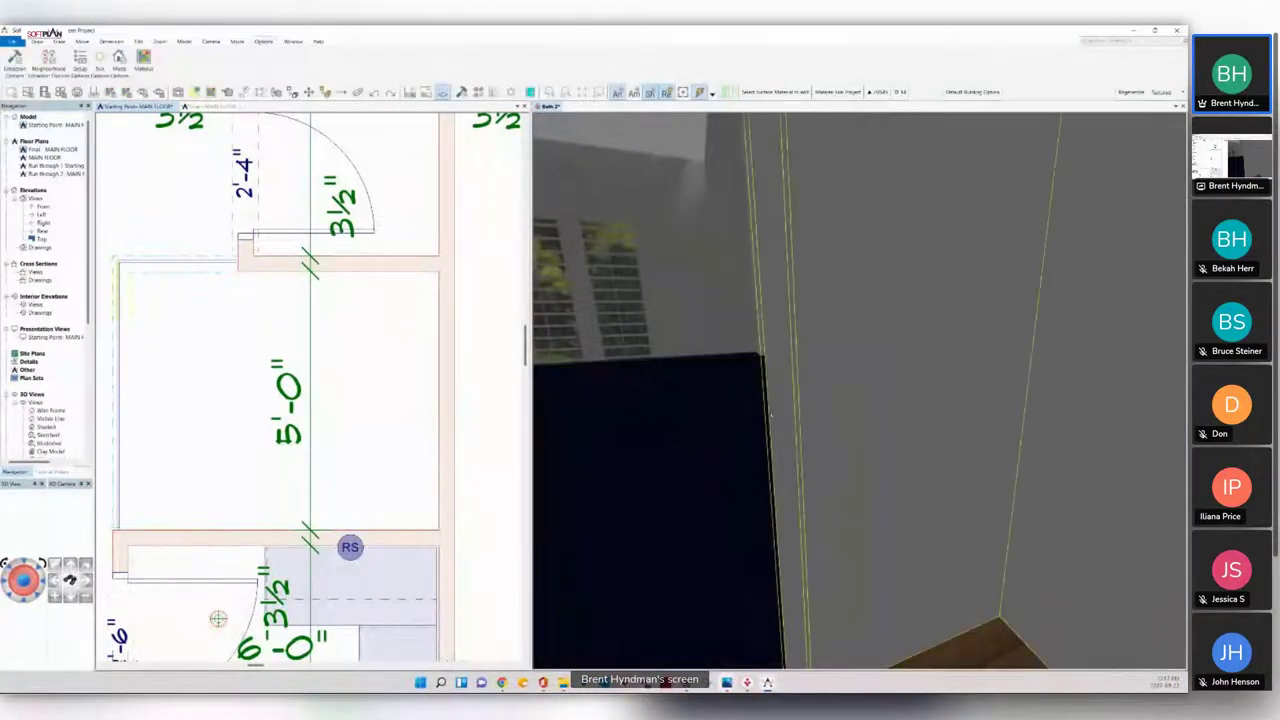
drag(783, 400, 768, 427)
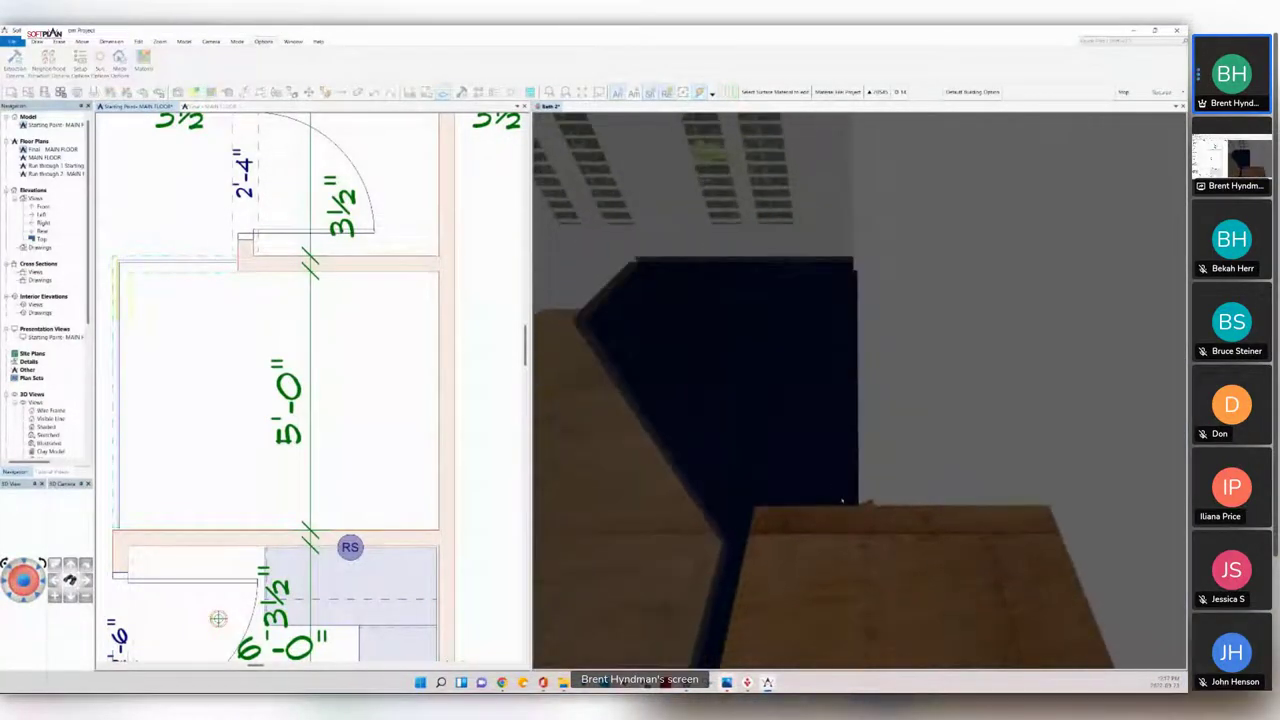
click(850, 463)
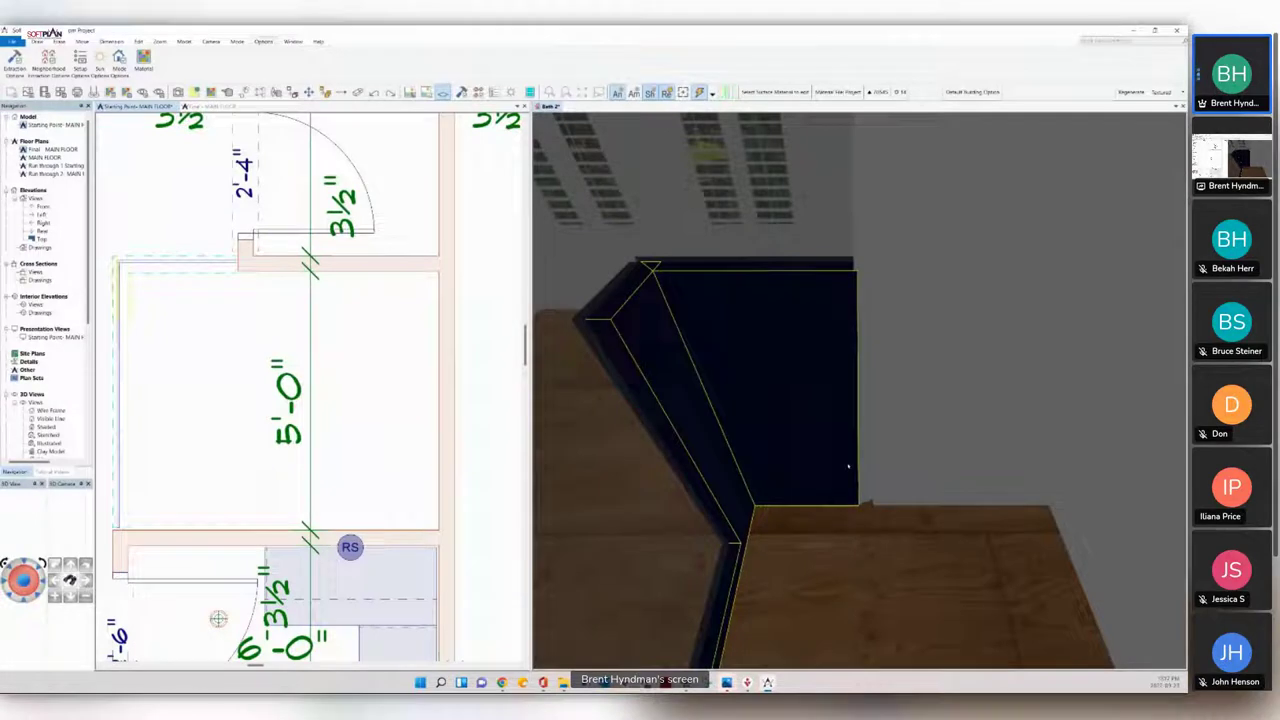
key(Escape)
click(760, 430)
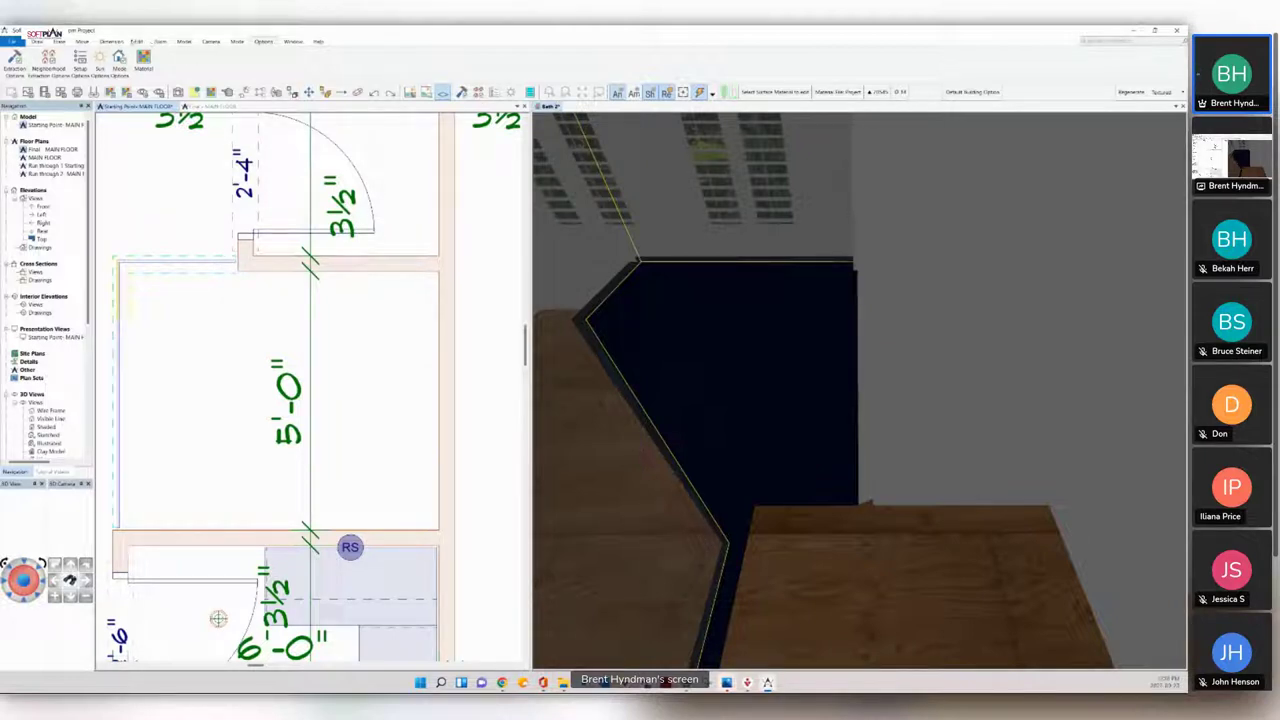
Step: Reduce the wall tolerance at the junction where the short horizontal glass shower wall meets the framed wall
click(138, 41)
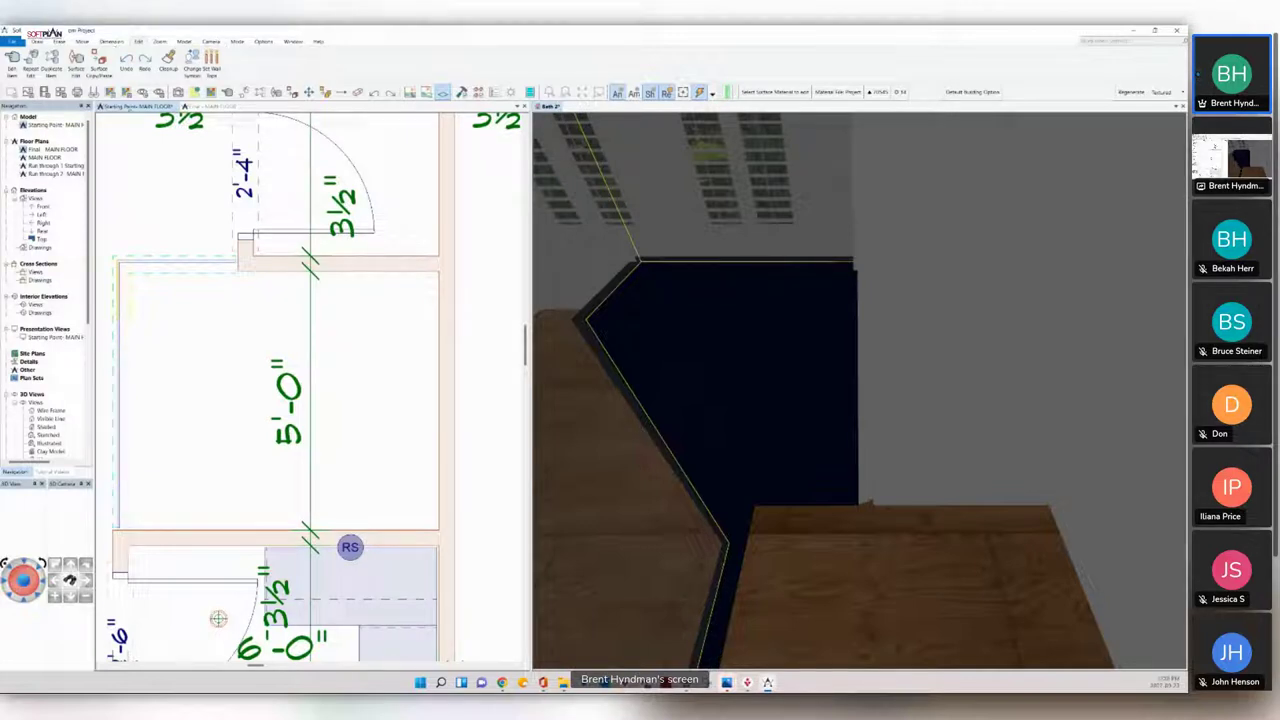
click(138, 41)
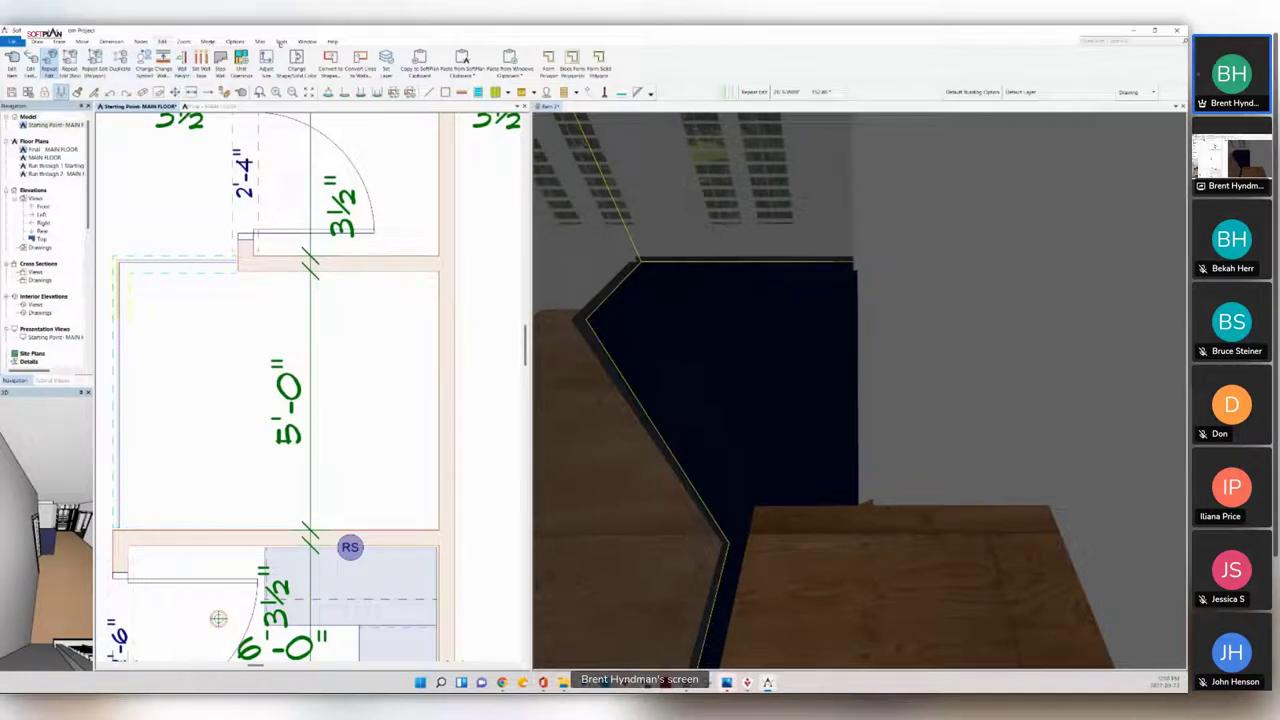
click(280, 42)
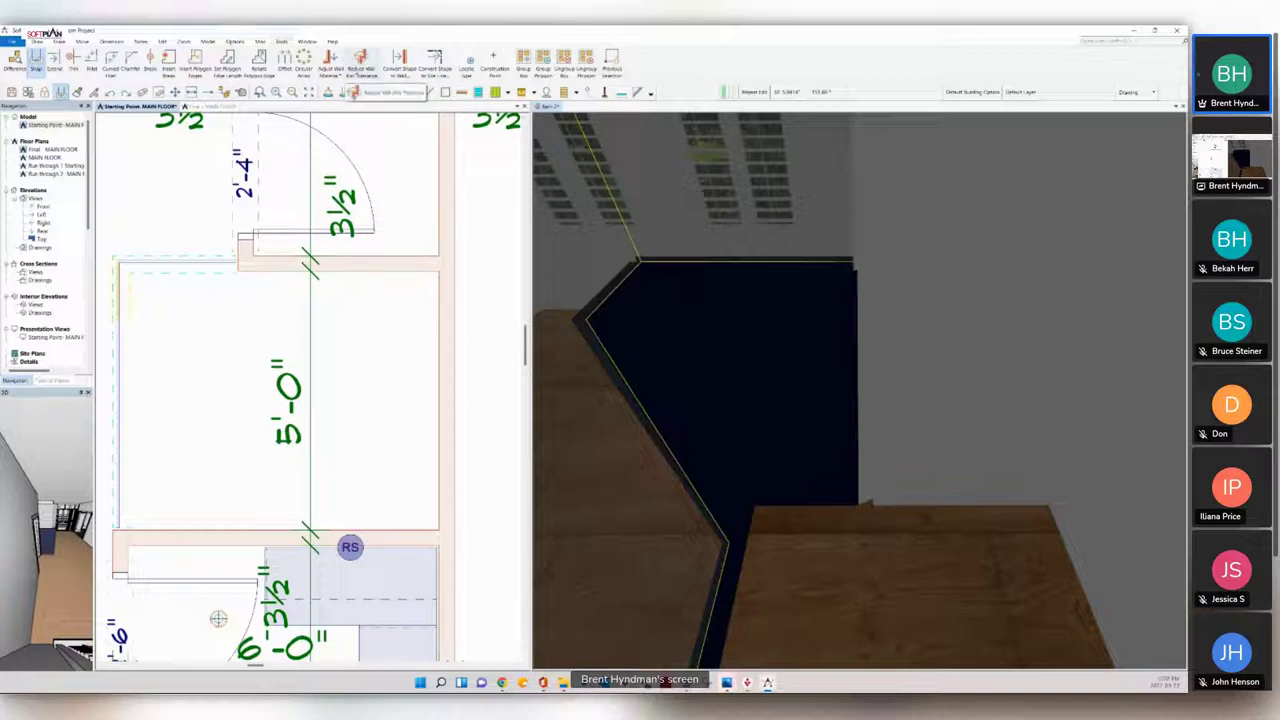
click(356, 72)
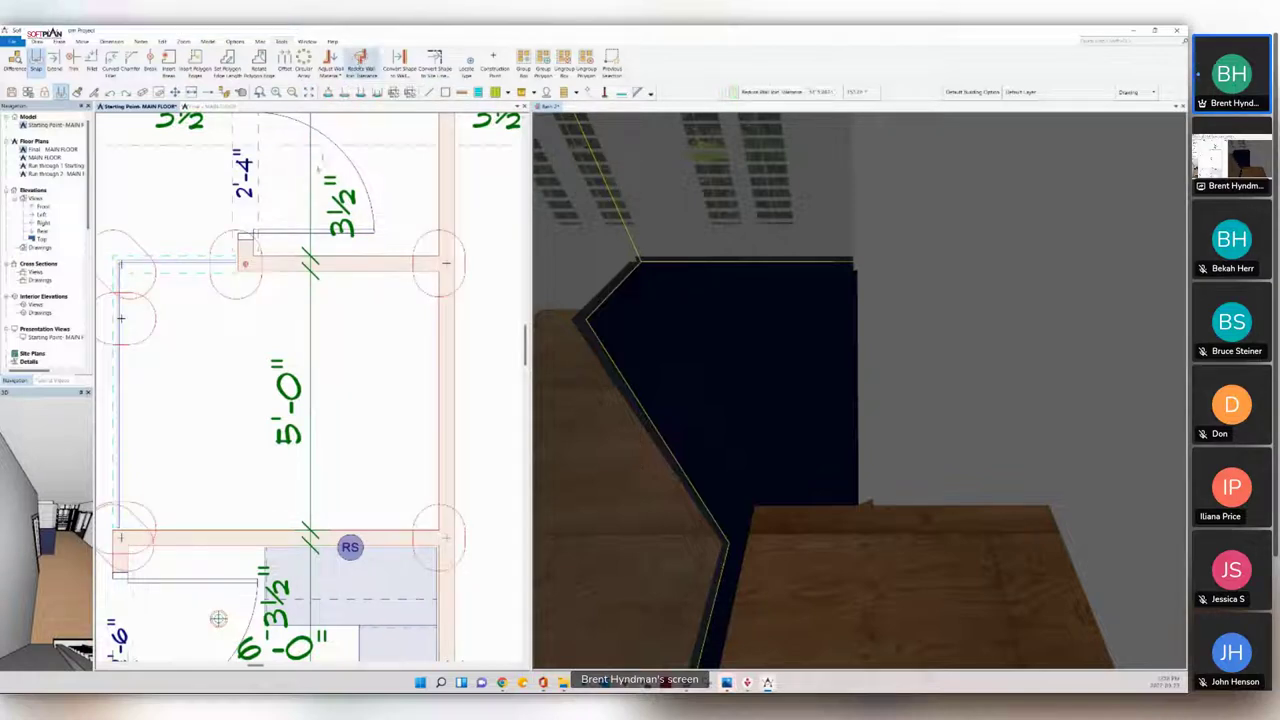
click(245, 264)
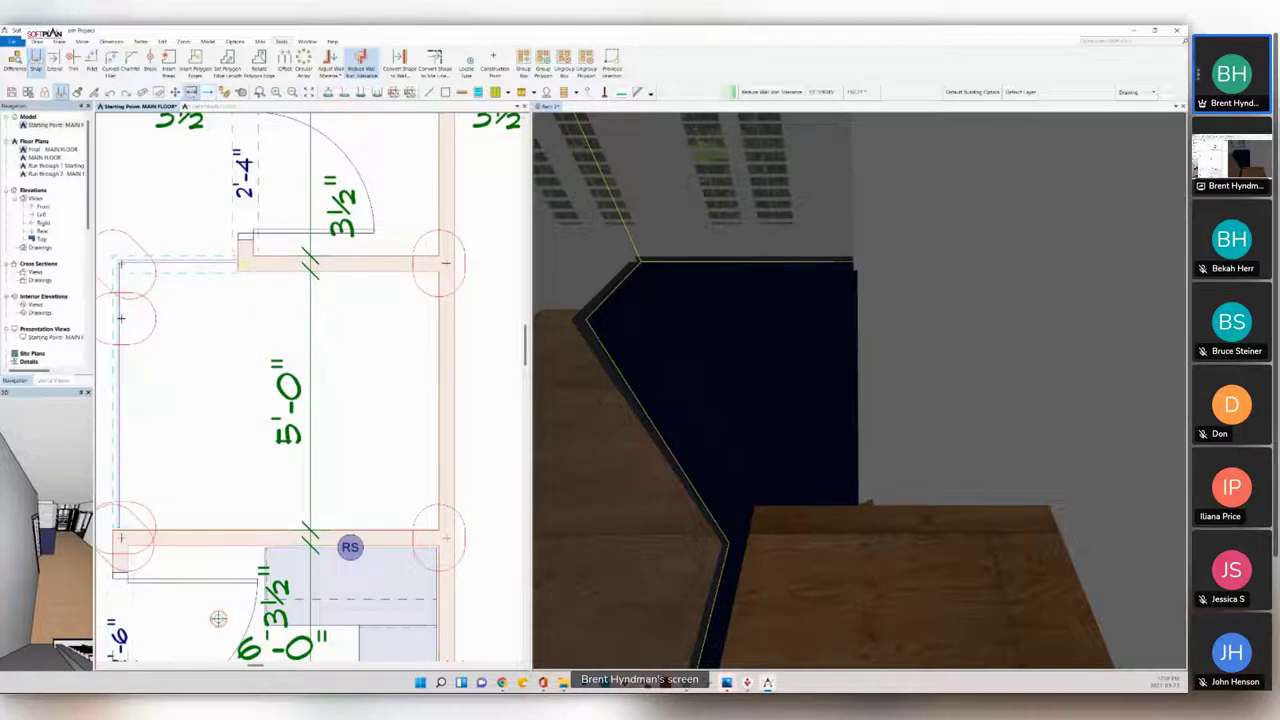
Step: Adjust the horizontal glass wall's free end so it stops at the near face of the framed wall by the 2'-4" door
key(Escape)
click(245, 265)
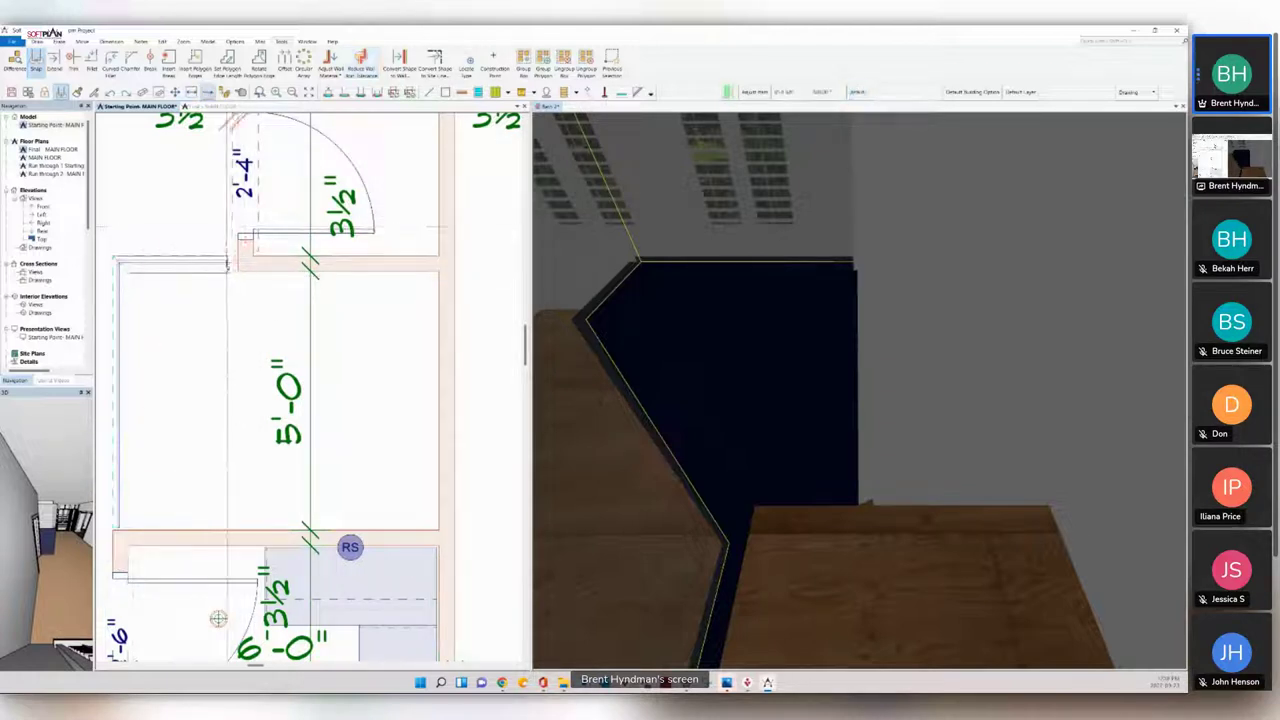
scroll(244, 265, up, 2)
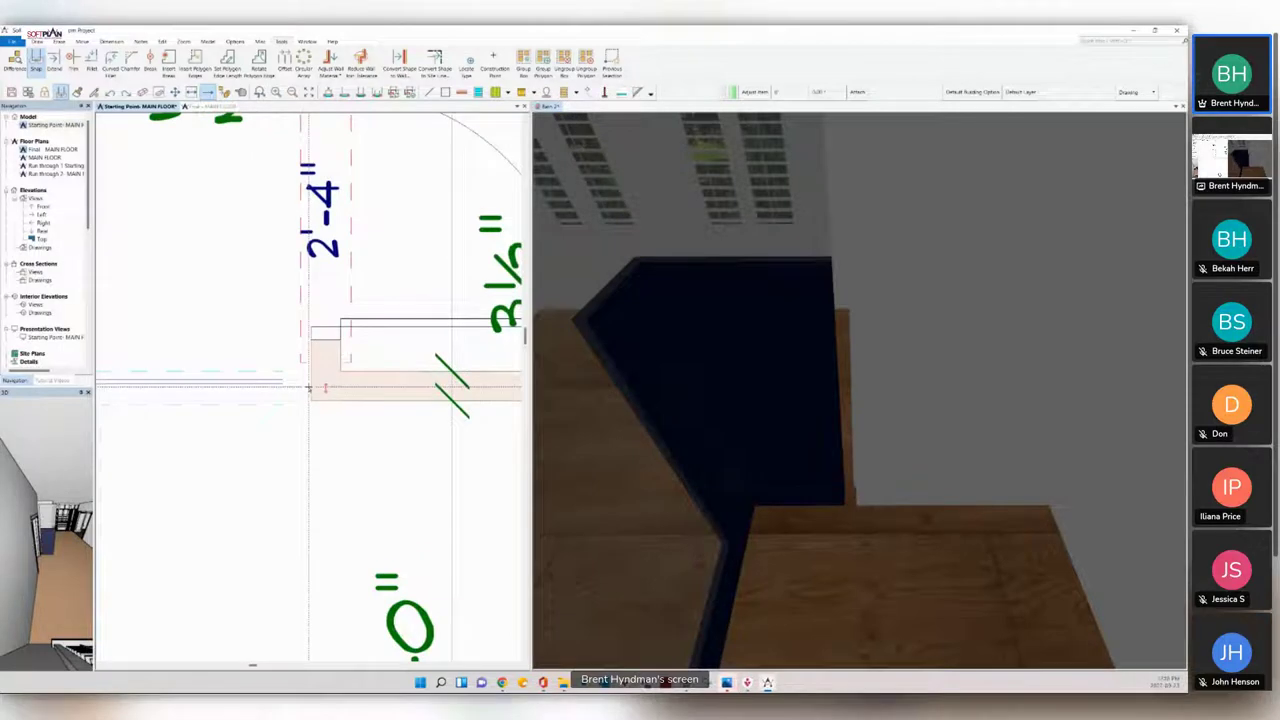
scroll(310, 388, up, 2)
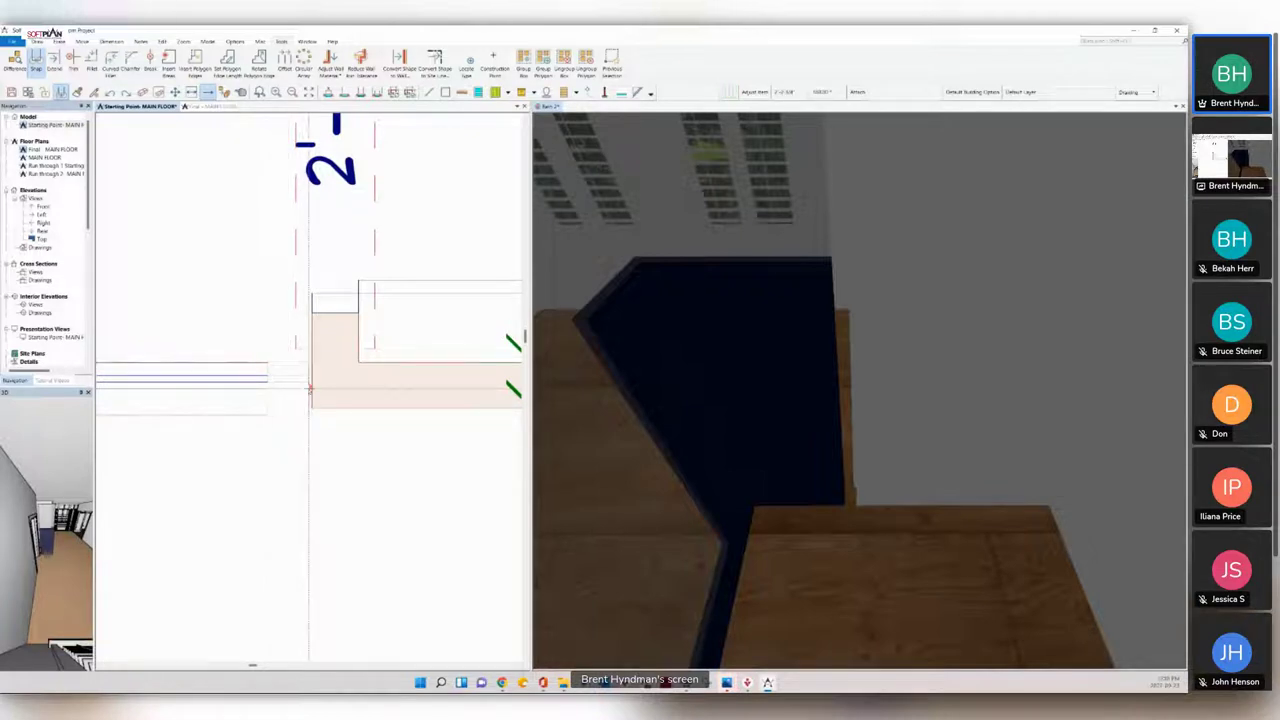
click(307, 389)
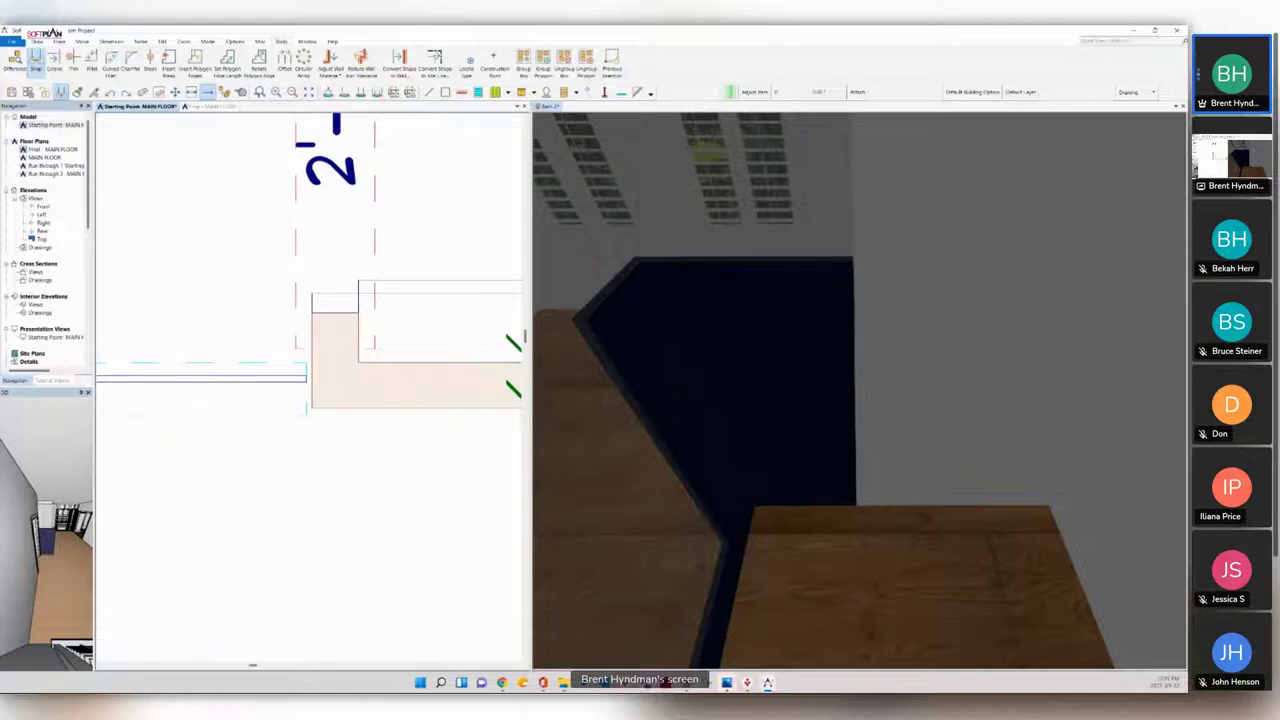
scroll(232, 342, down, 3)
scroll(258, 569, down, 1)
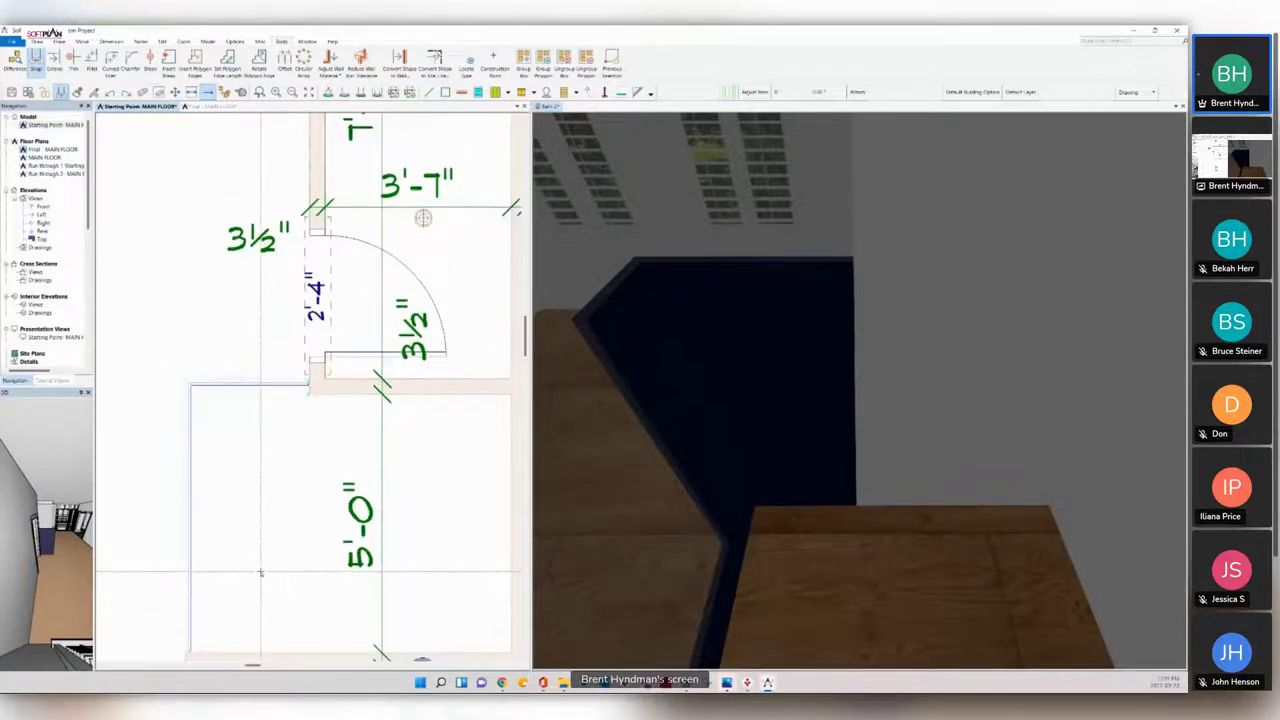
Step: Insert a 2'-0" glass sliding door from the Interior Door Sliding Shower library into the lower part of the vertical glass shower wall
scroll(258, 569, up, 1)
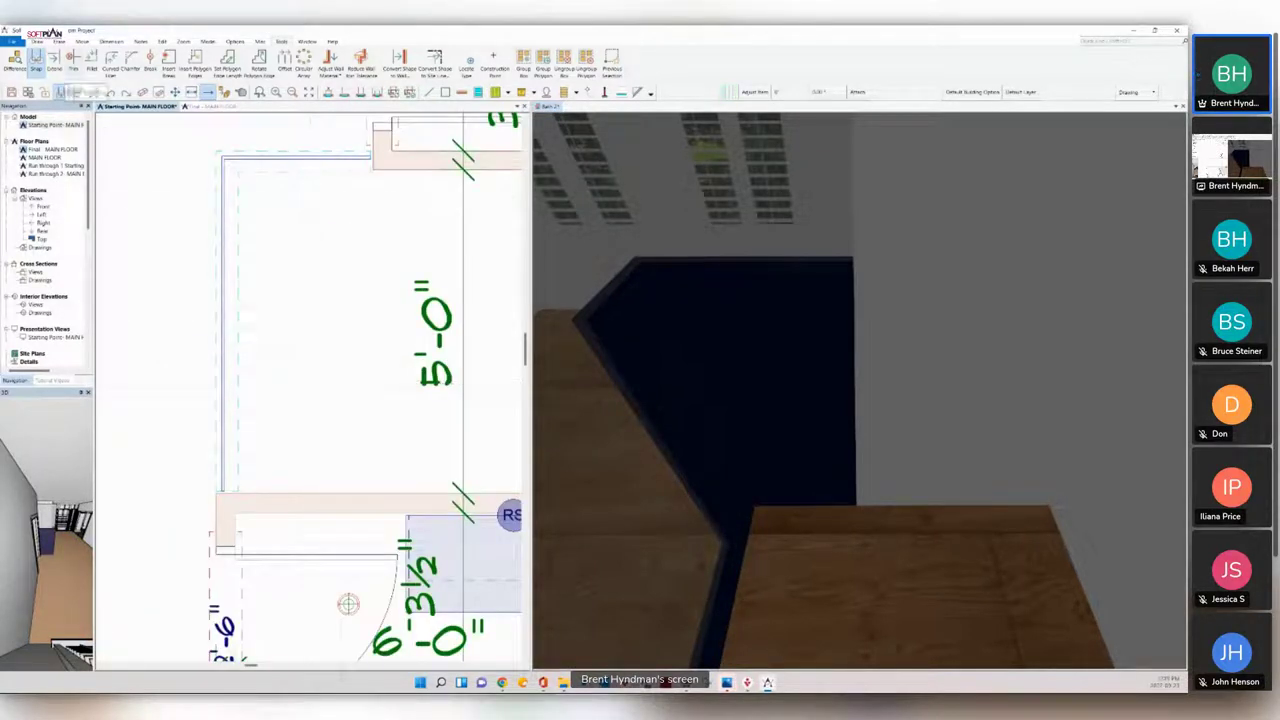
click(37, 42)
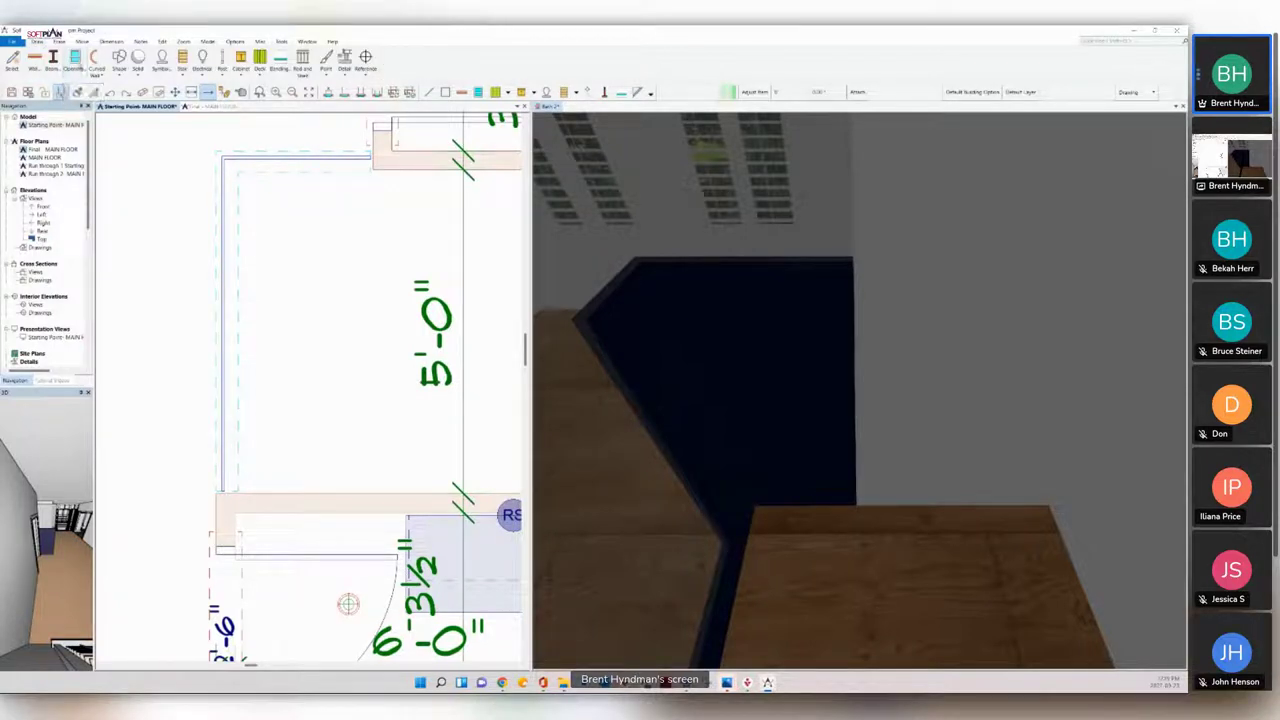
click(74, 57)
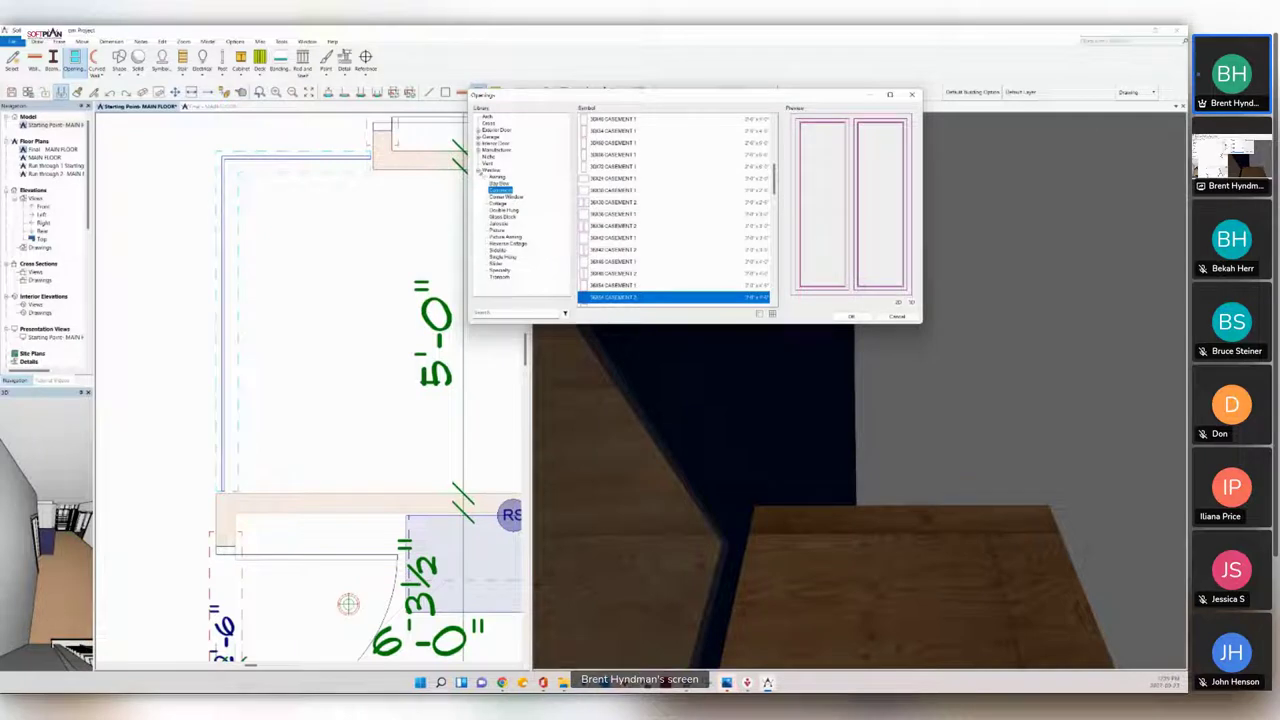
click(480, 169)
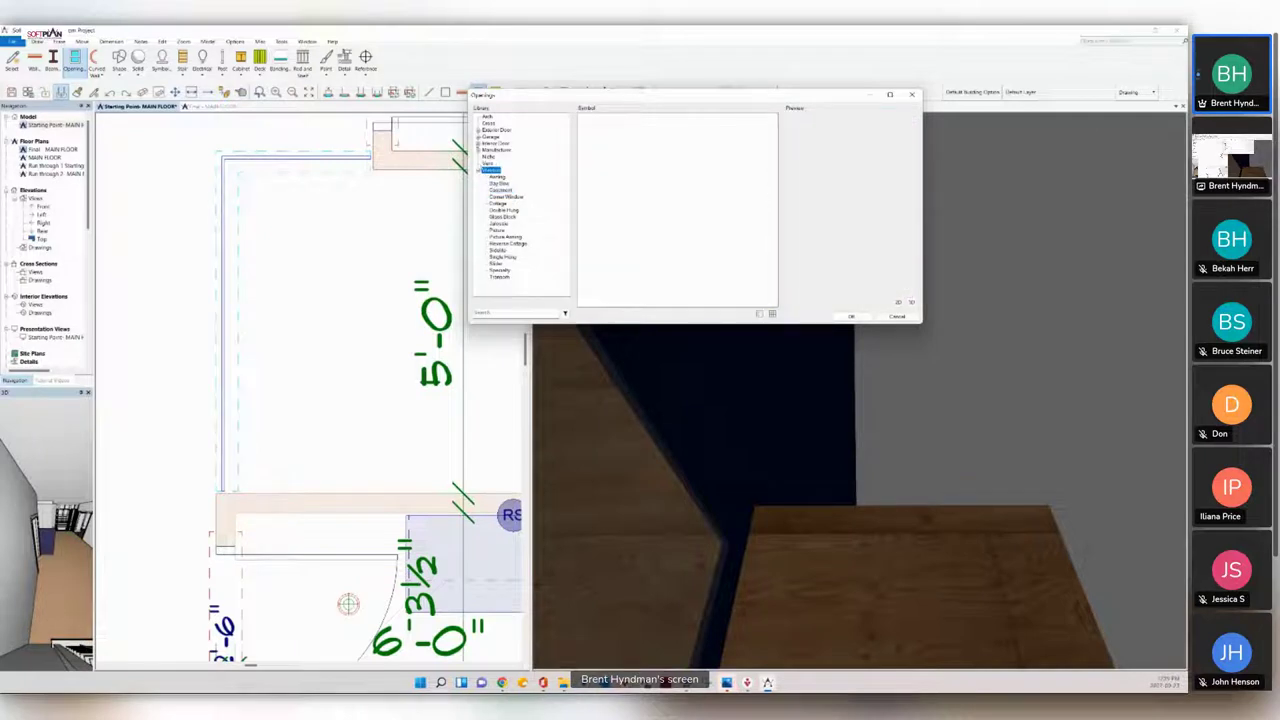
click(478, 143)
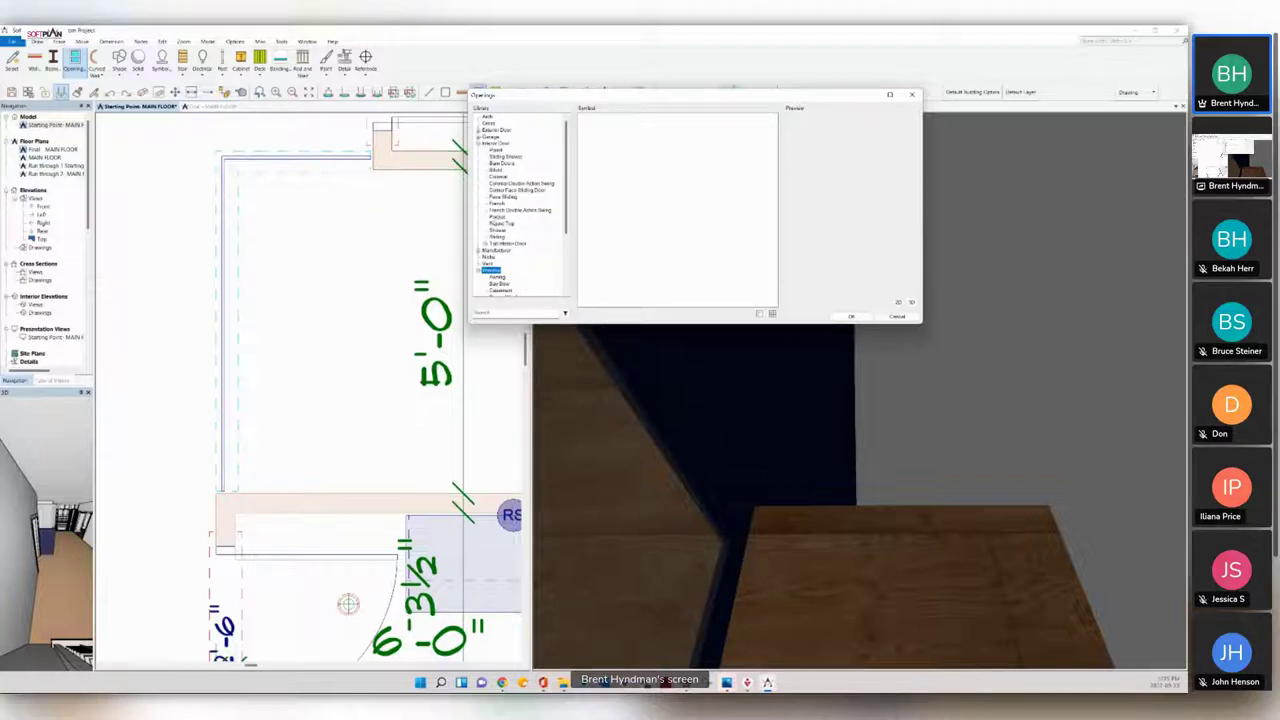
click(503, 157)
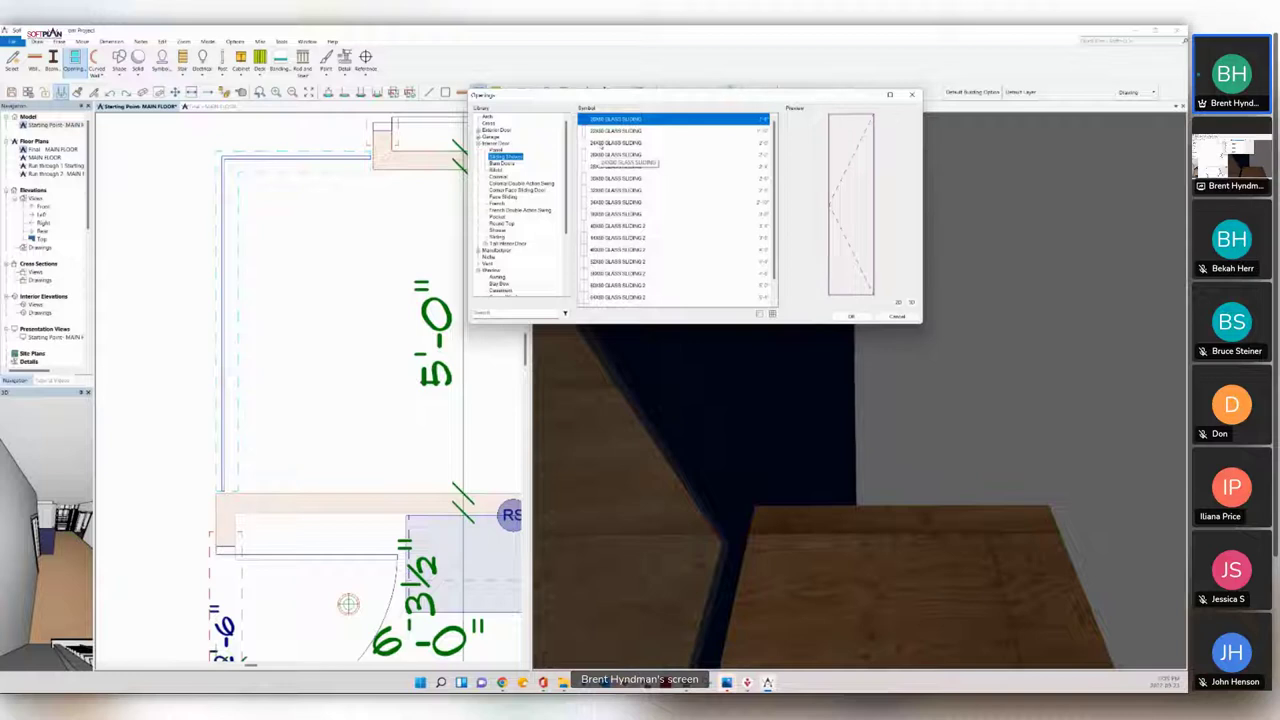
click(600, 143)
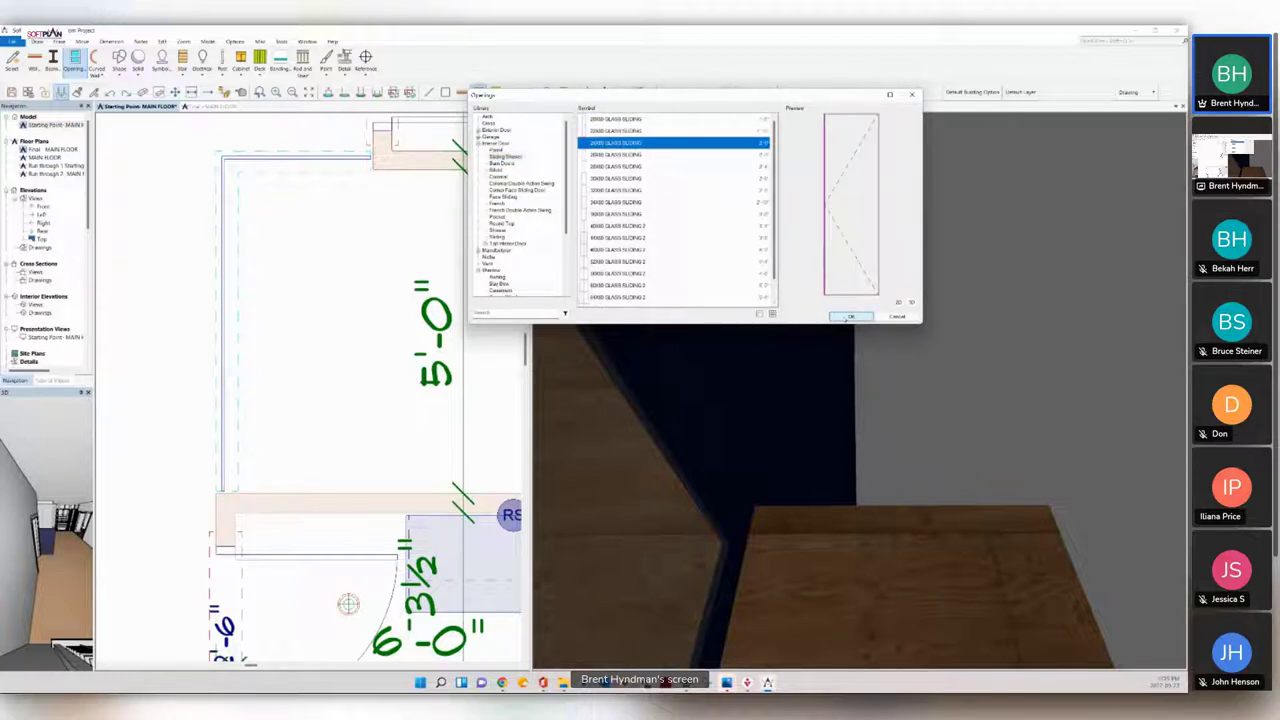
click(849, 317)
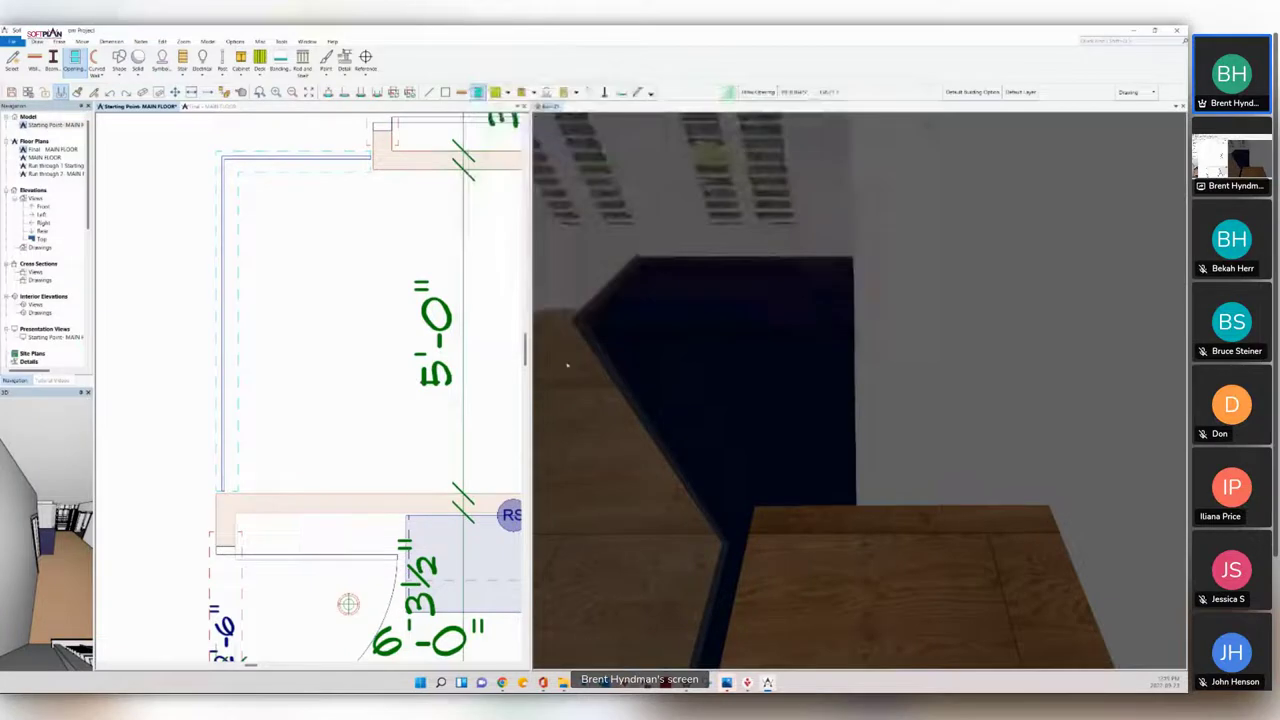
click(223, 412)
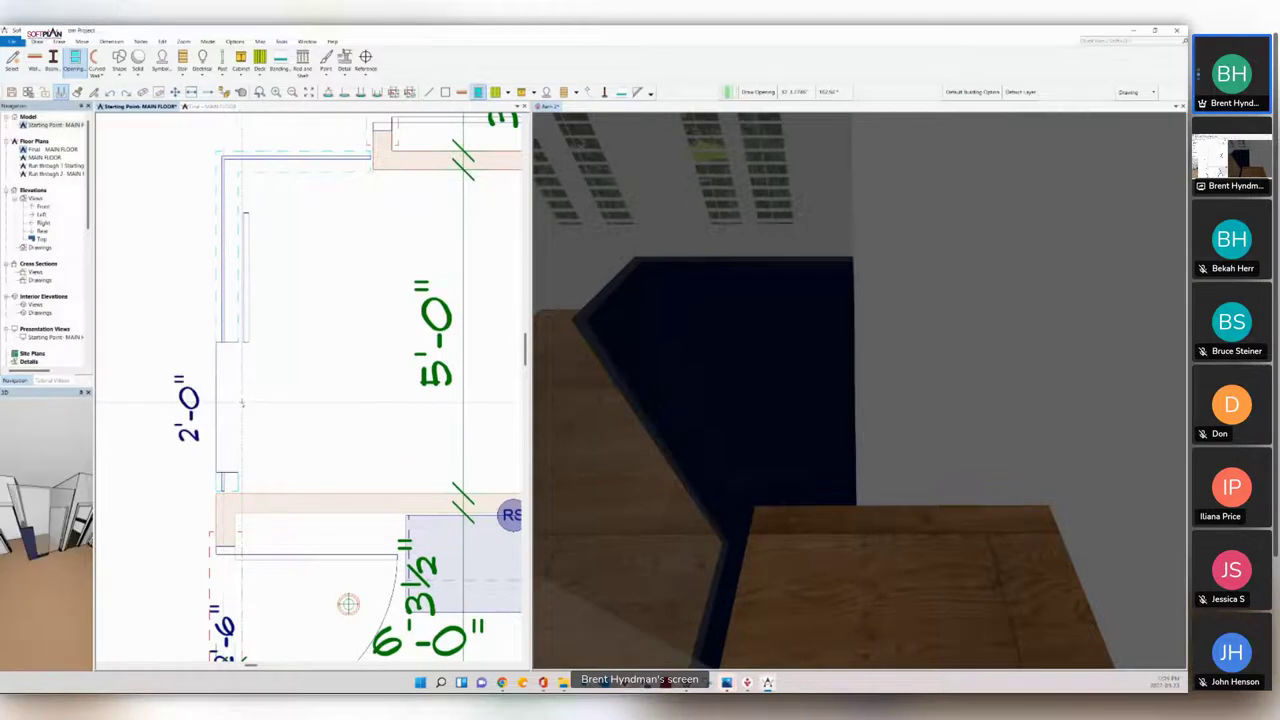
Step: Reverse the door swing of the glass sliding shower door so its panel sits outside the shower, and check it in 3D
right_click(226, 394)
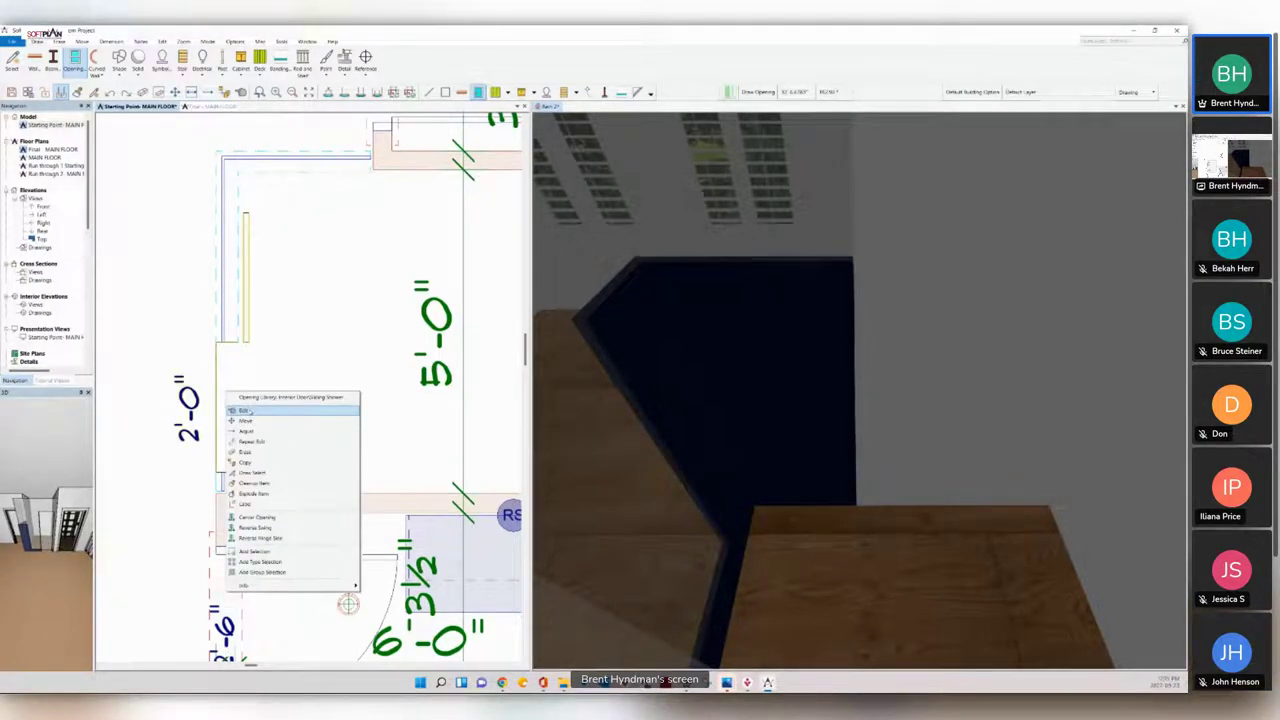
click(246, 410)
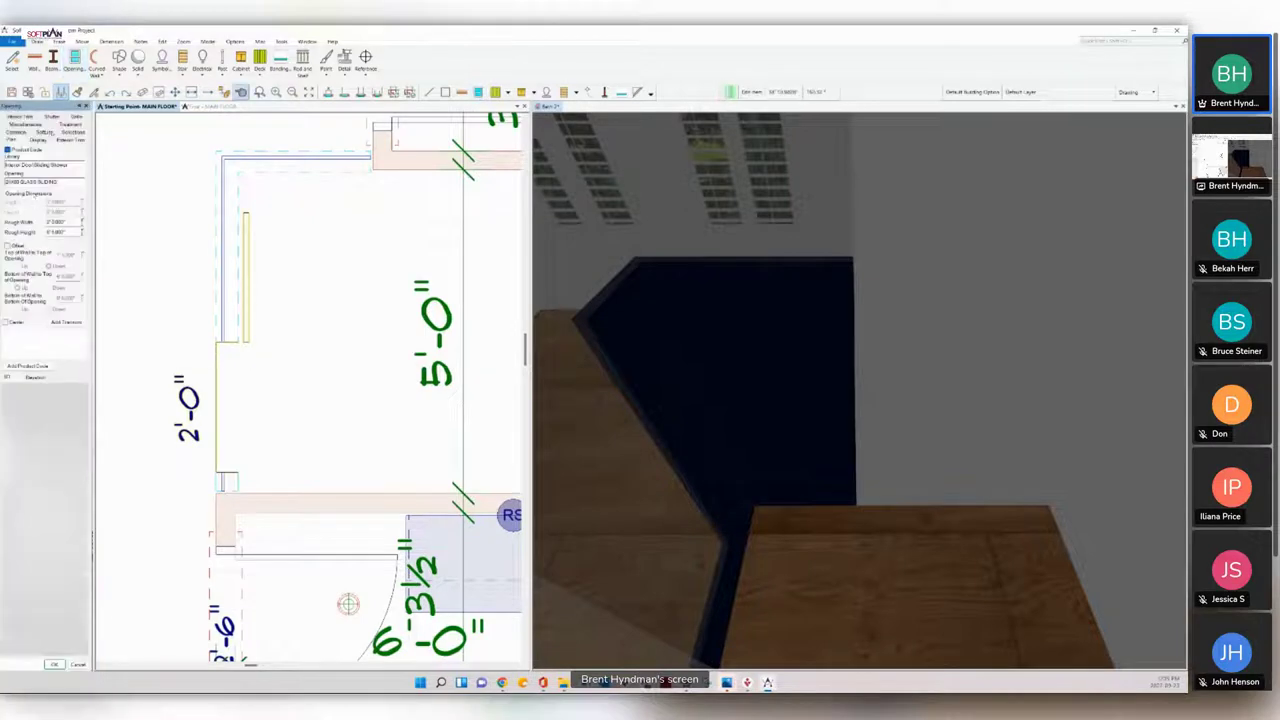
click(37, 140)
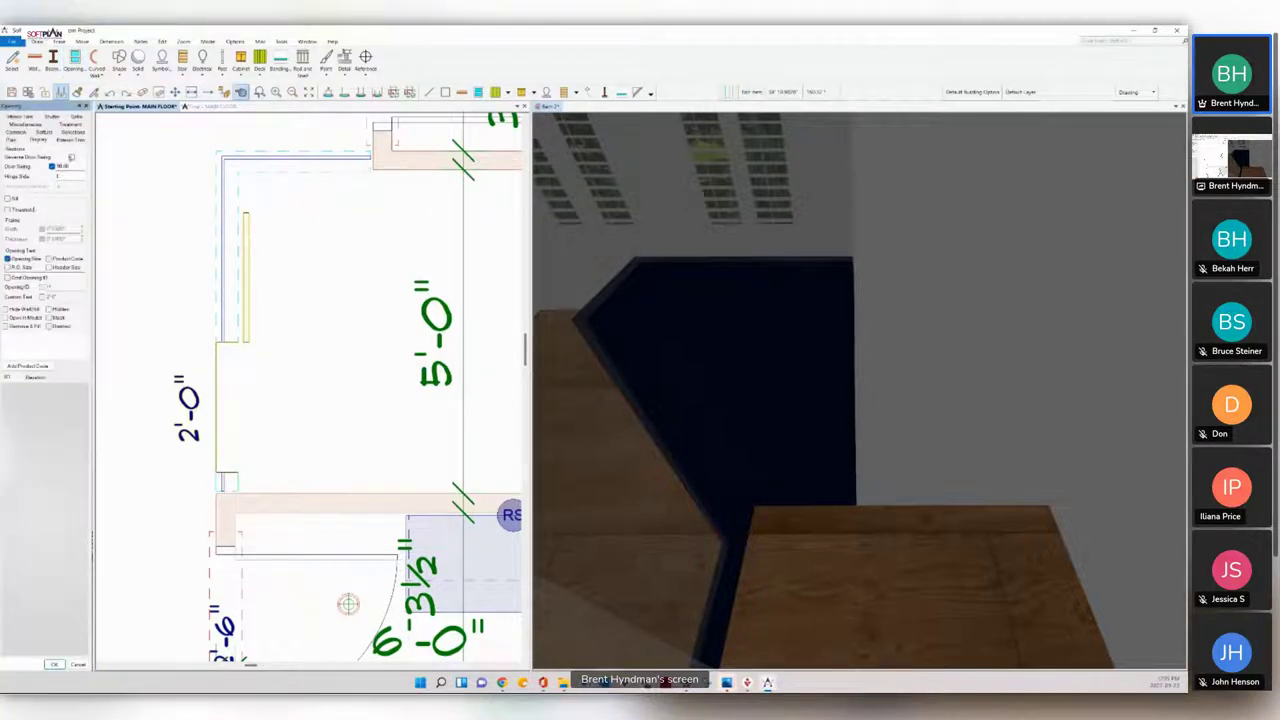
click(71, 157)
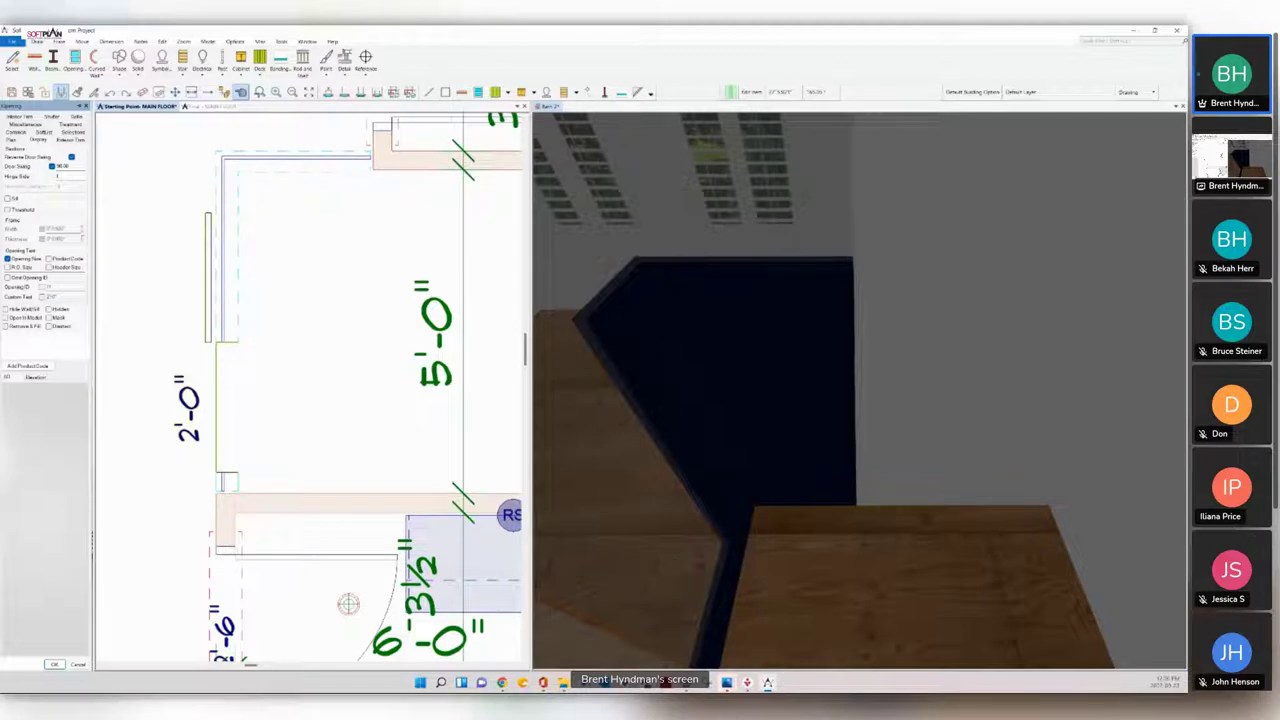
click(708, 343)
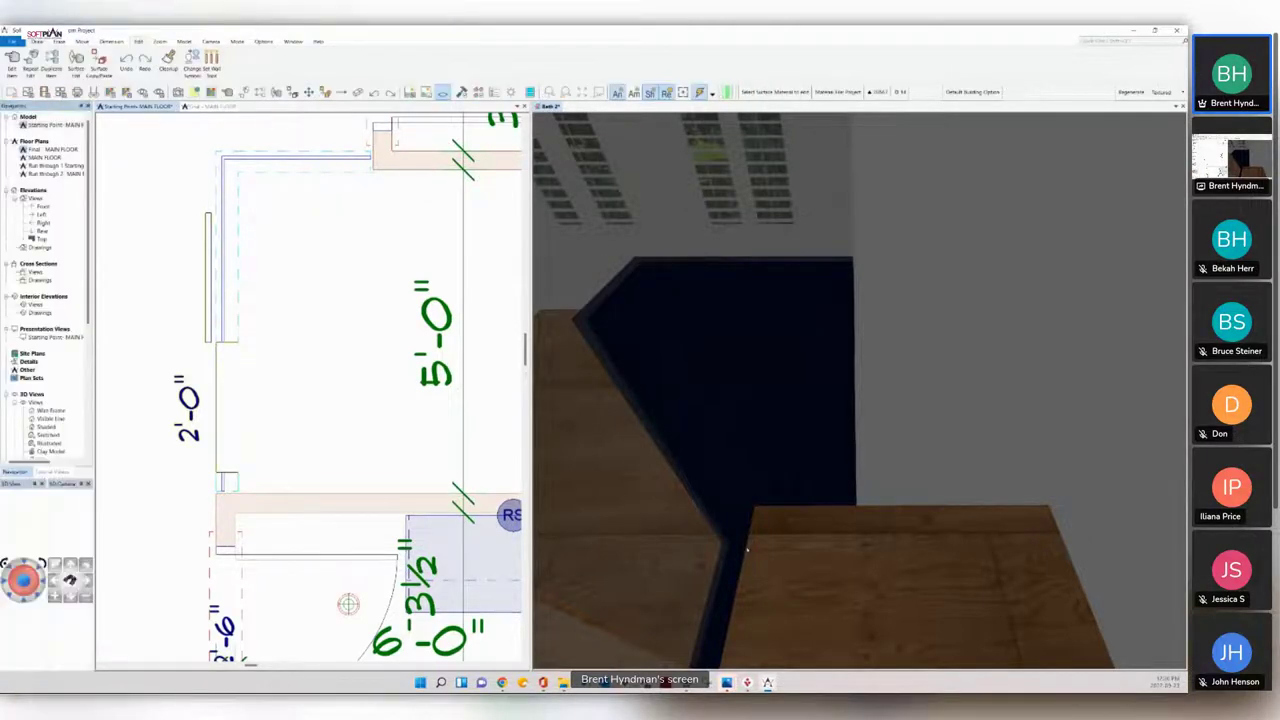
middle_drag(729, 557, 768, 543)
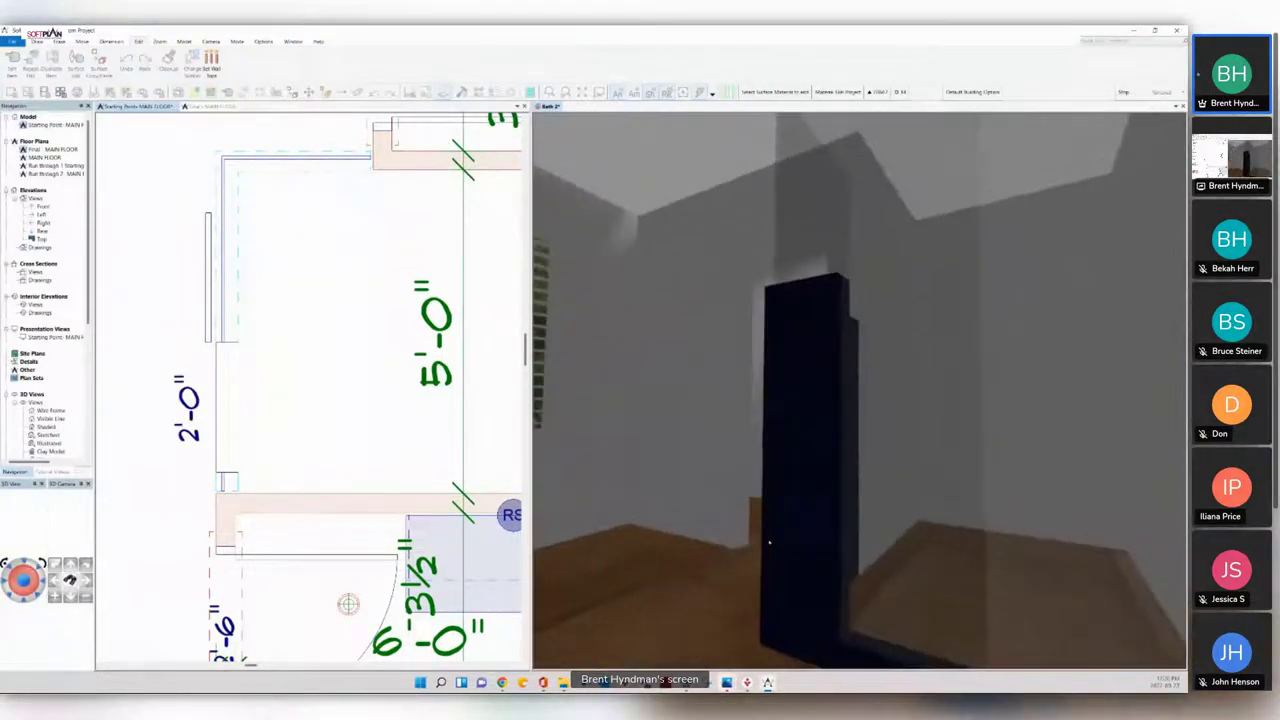
drag(768, 546, 768, 546)
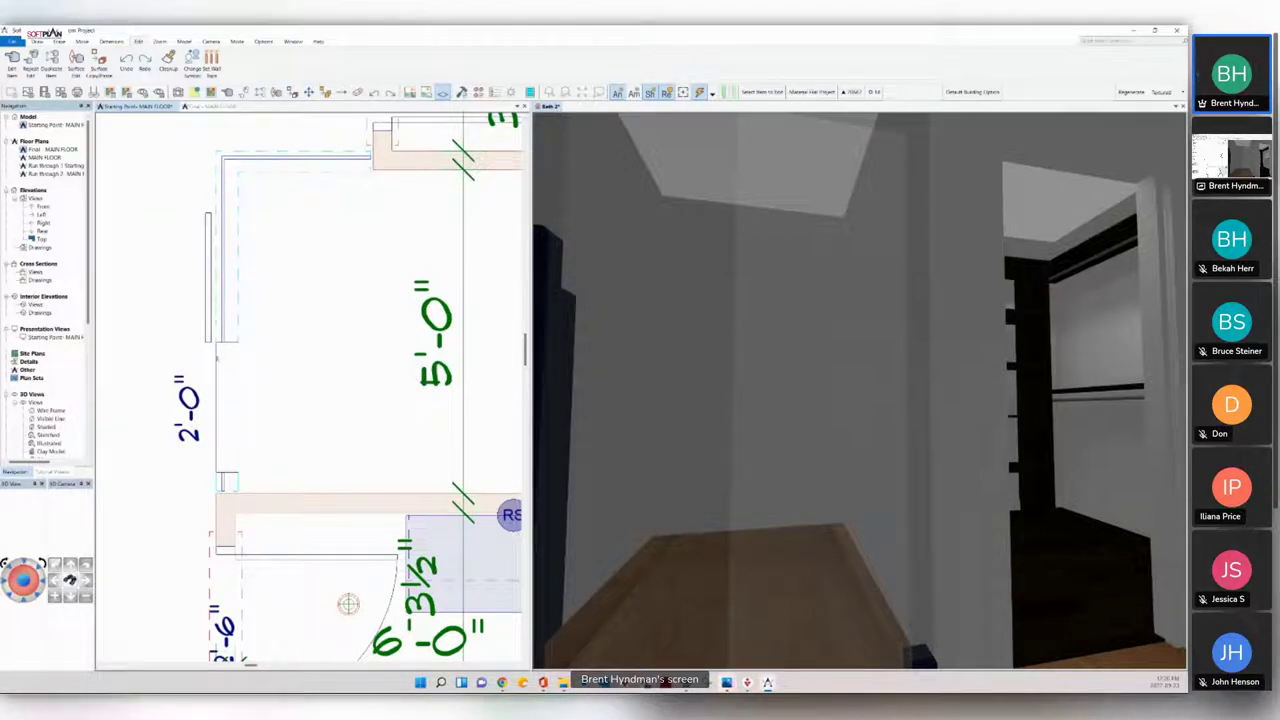
Step: Add a trolley to the sliding shower door's barn door hardware and set the track style to the simple shower track
click(348, 603)
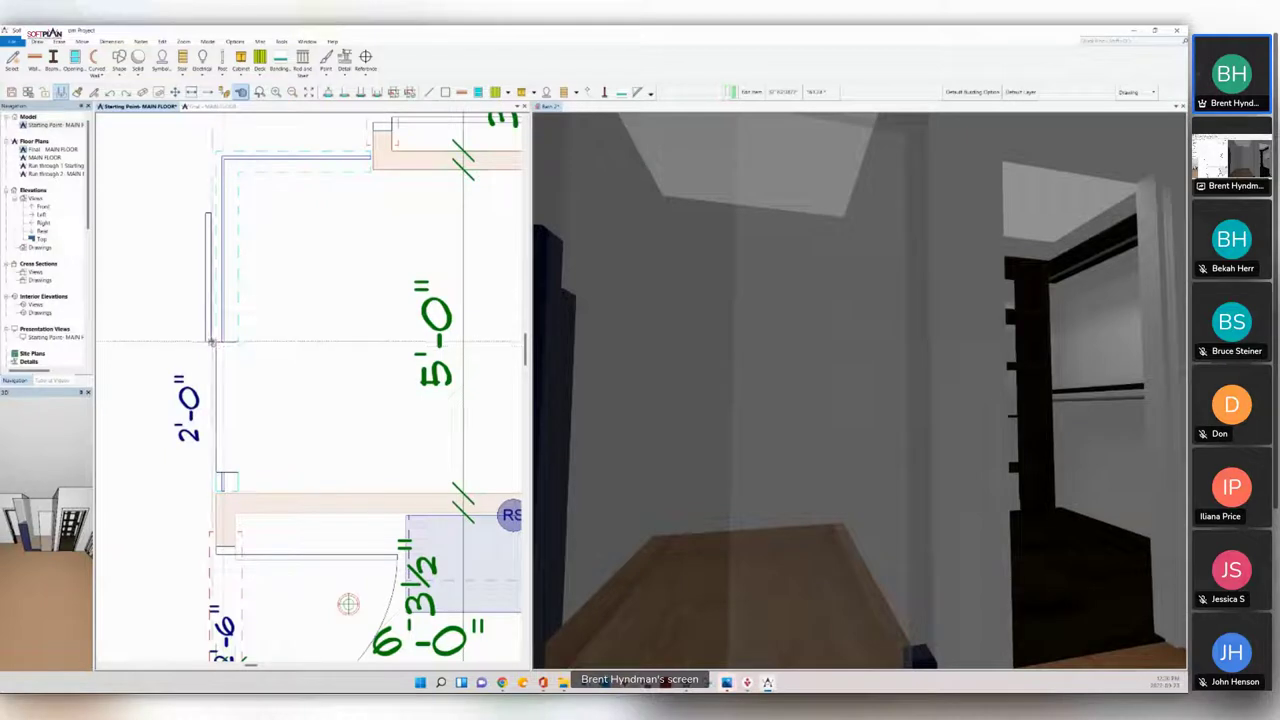
click(215, 342)
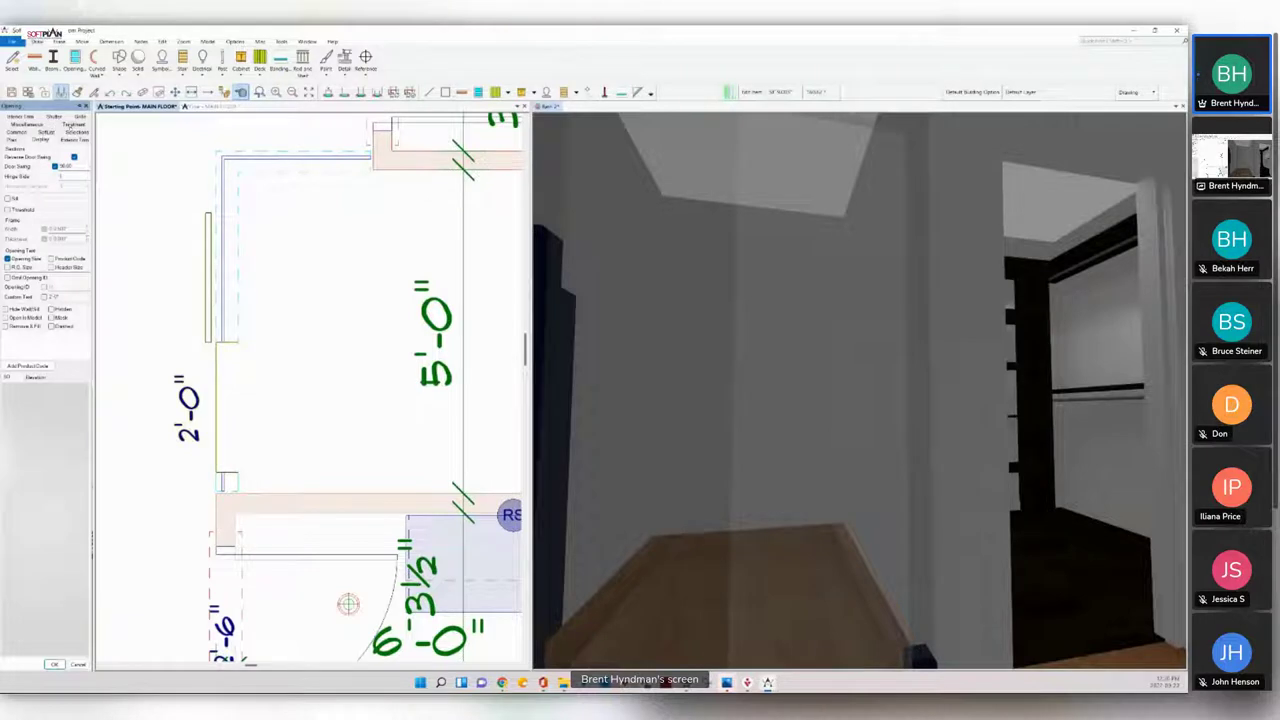
click(73, 125)
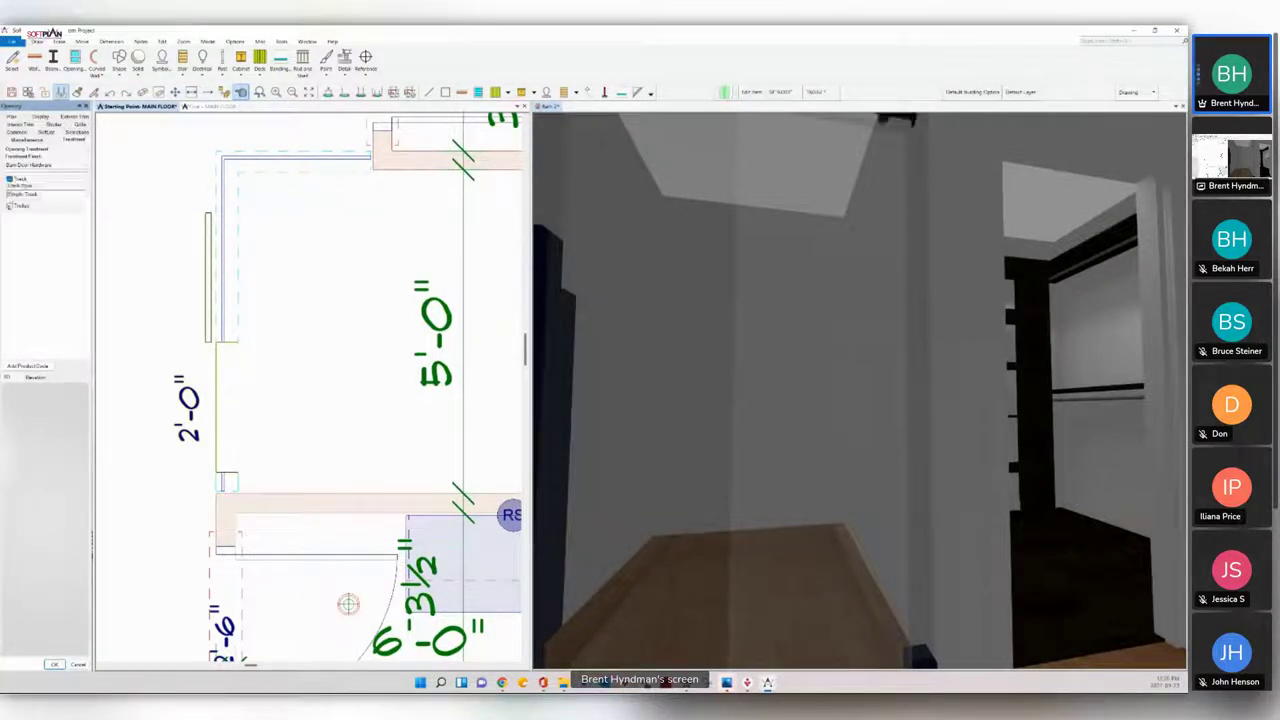
click(9, 206)
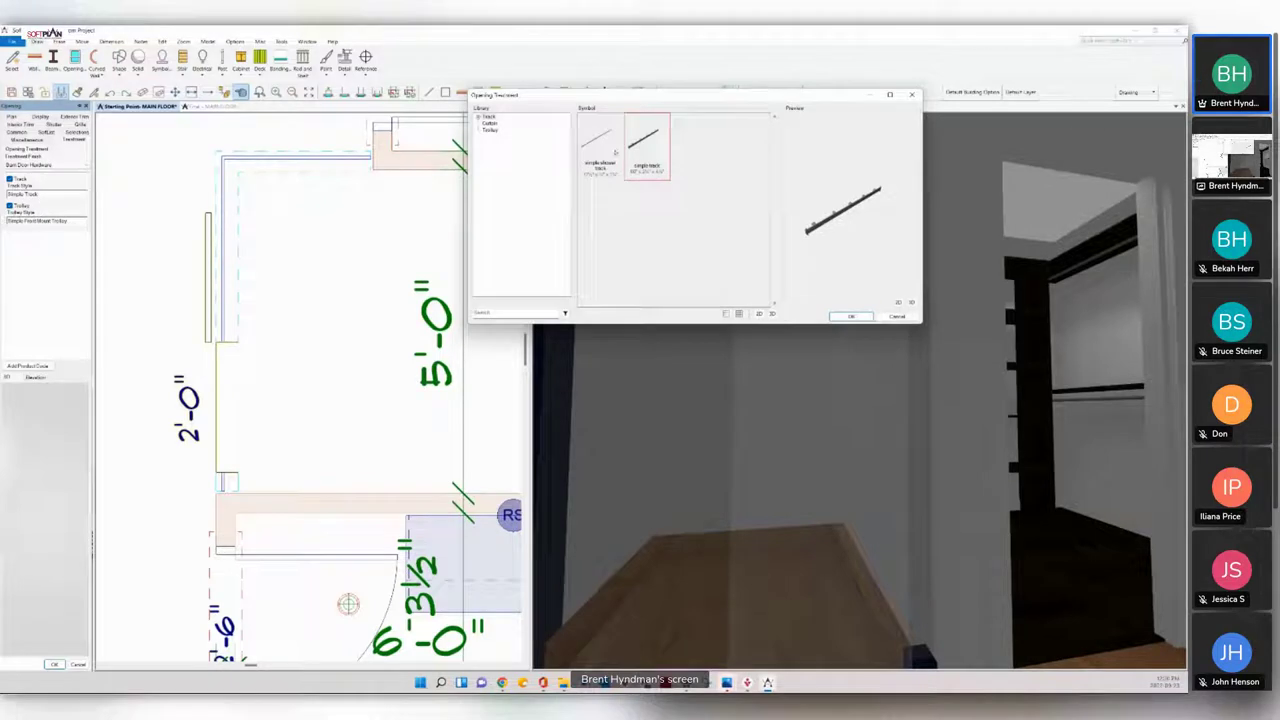
click(607, 152)
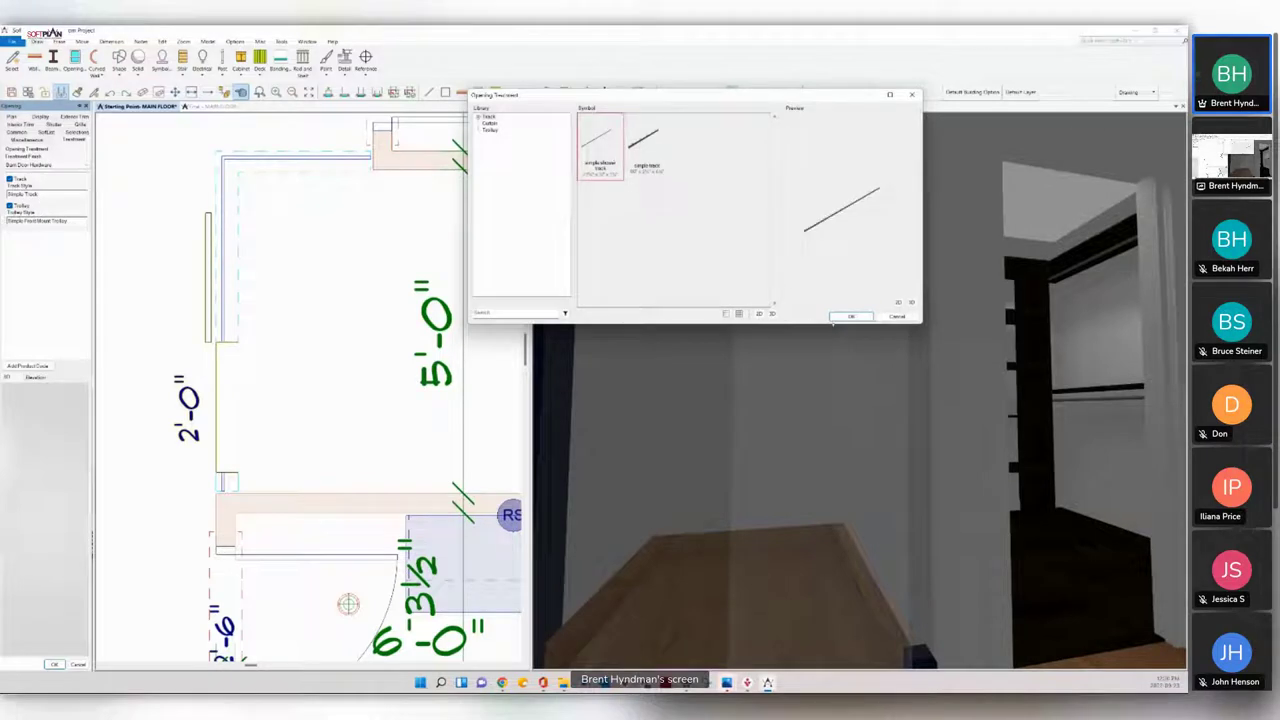
click(842, 317)
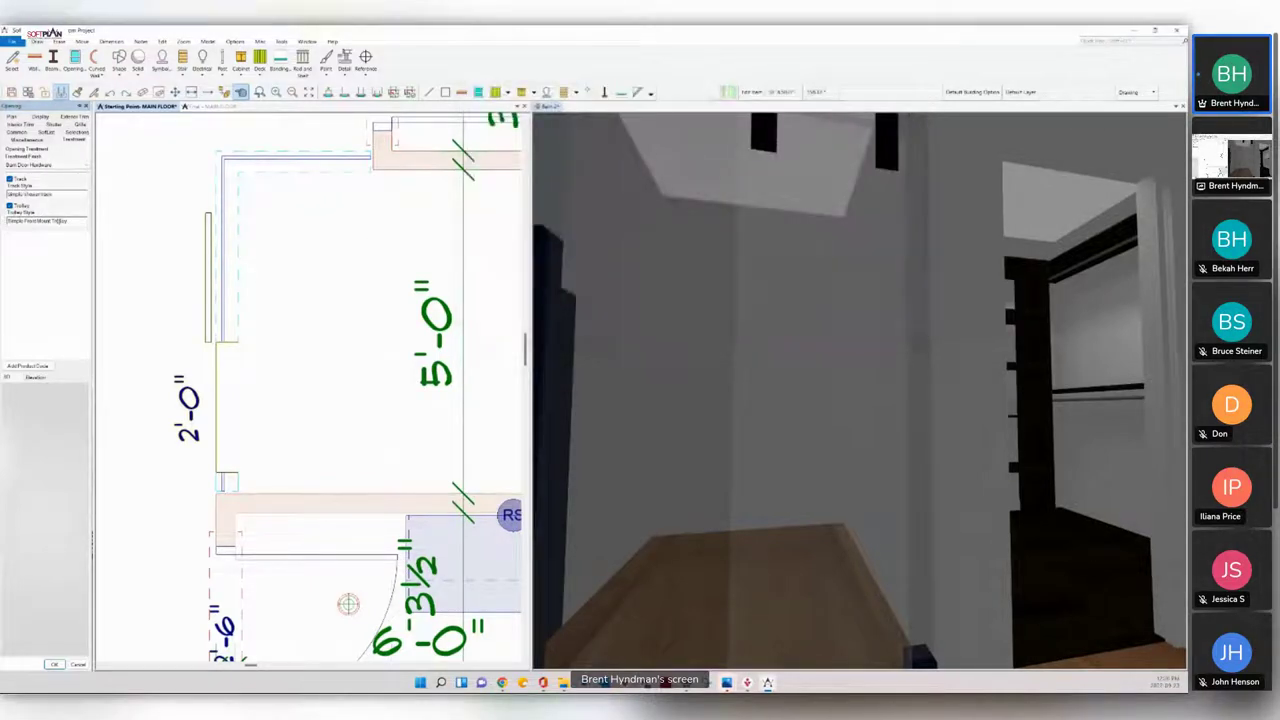
Step: Set the sliding shower door's trolley style to the simple shower trolley and view the hardware in 3D
click(58, 220)
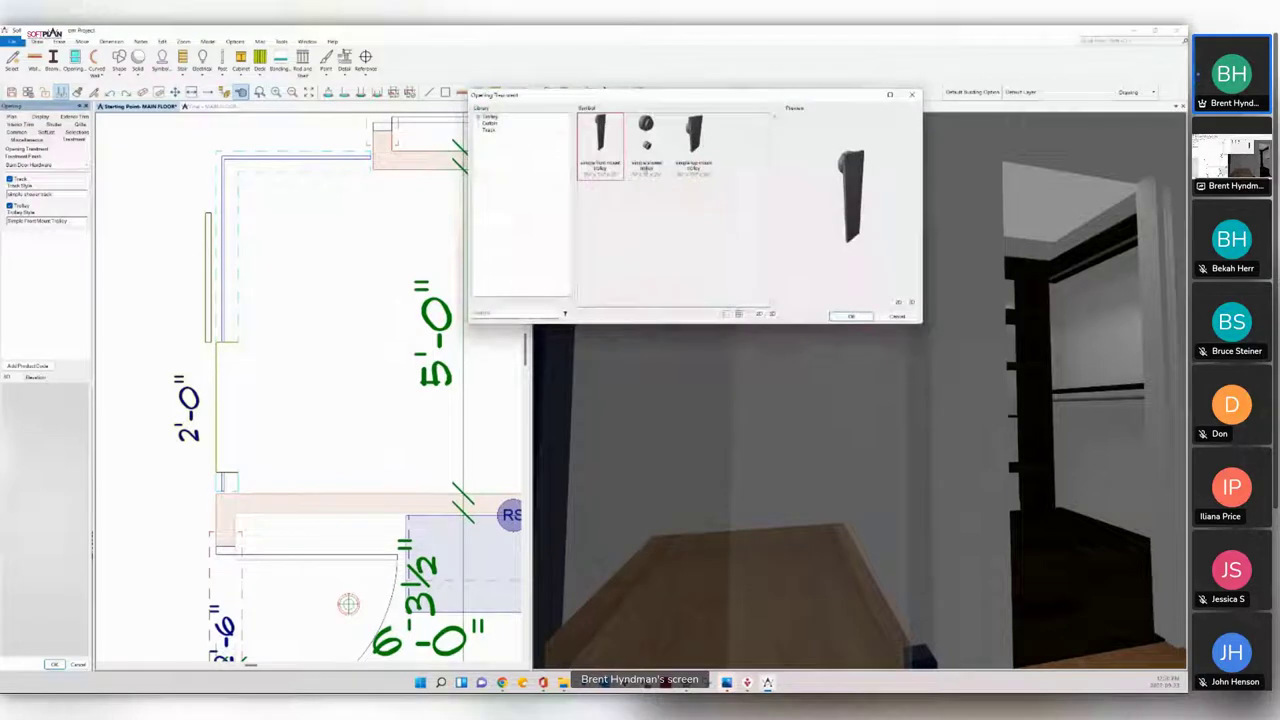
click(646, 160)
click(849, 316)
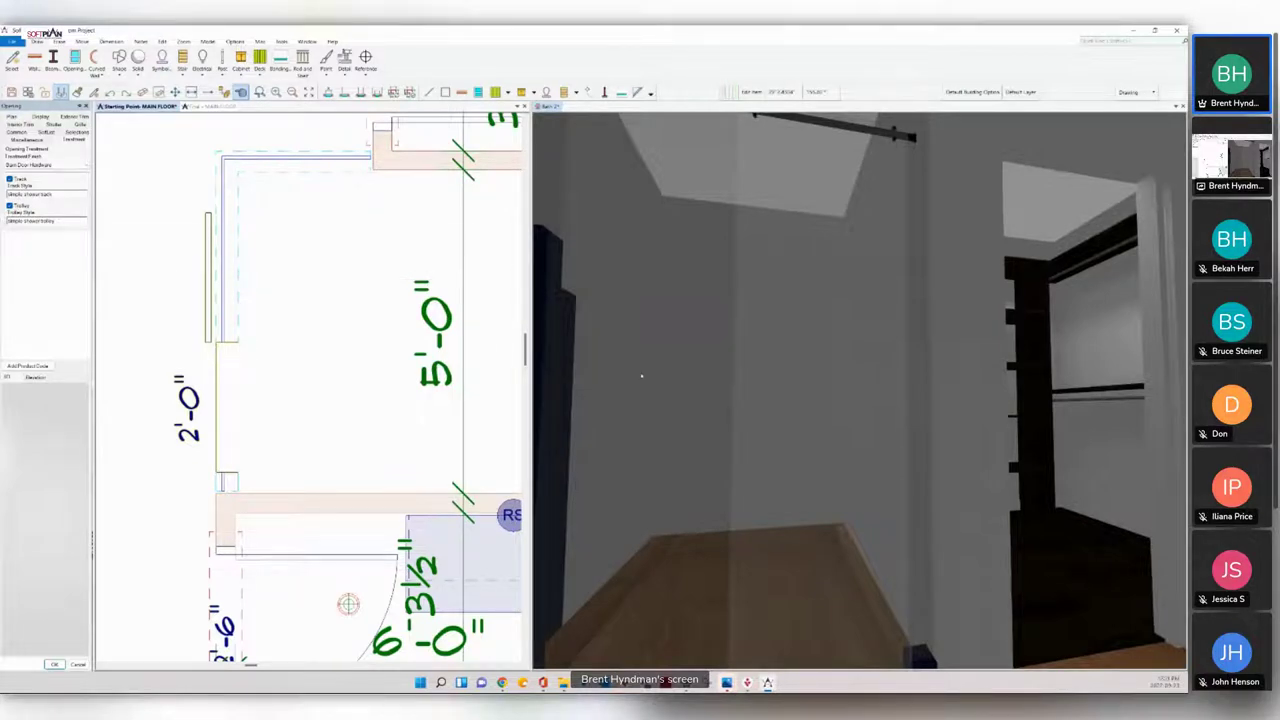
middle_drag(642, 376, 632, 401)
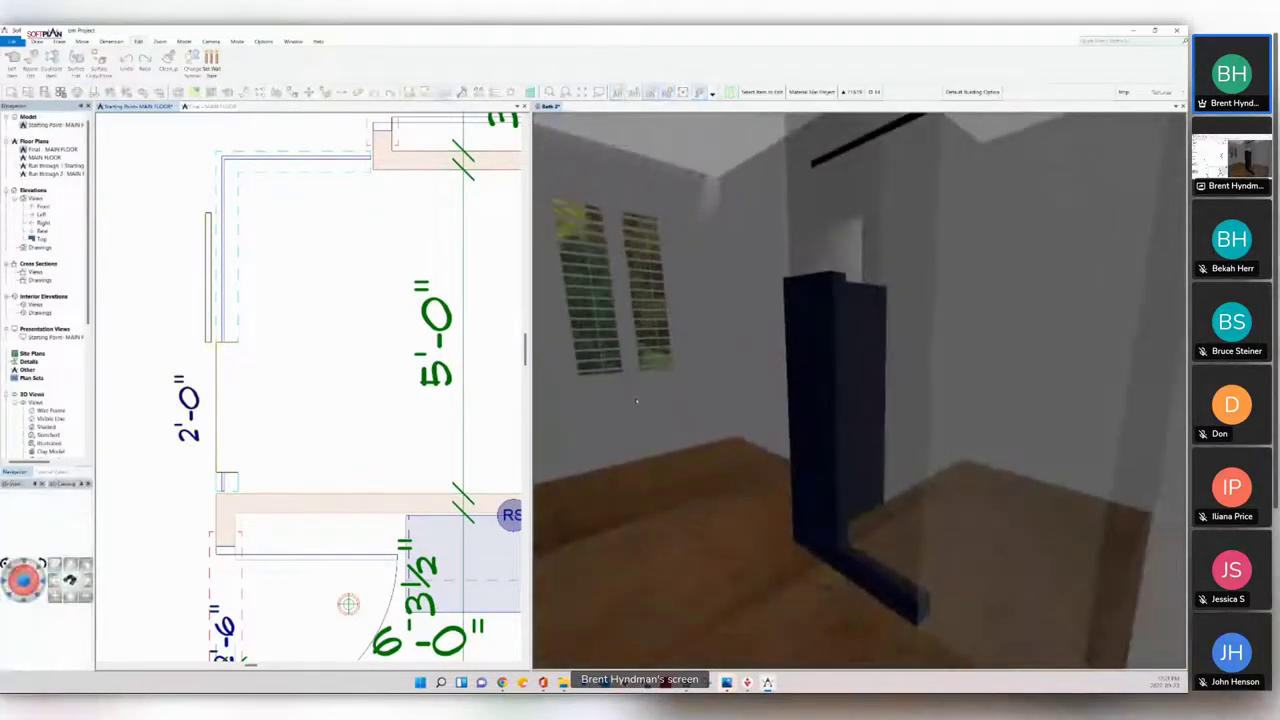
Step: Turn on the offset for the sliding shower door's opening and set the distance from the wall's bottom to the opening's bottom to 4"
scroll(636, 401, down, 4)
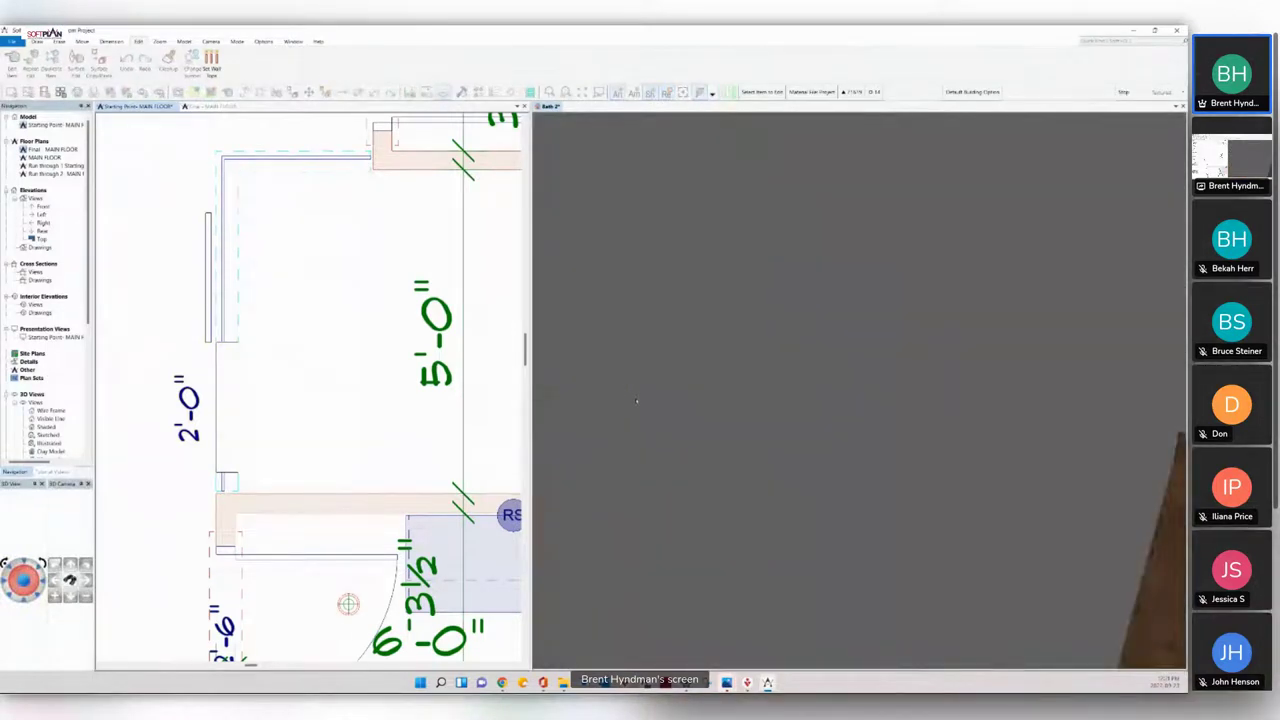
scroll(636, 401, up, 3)
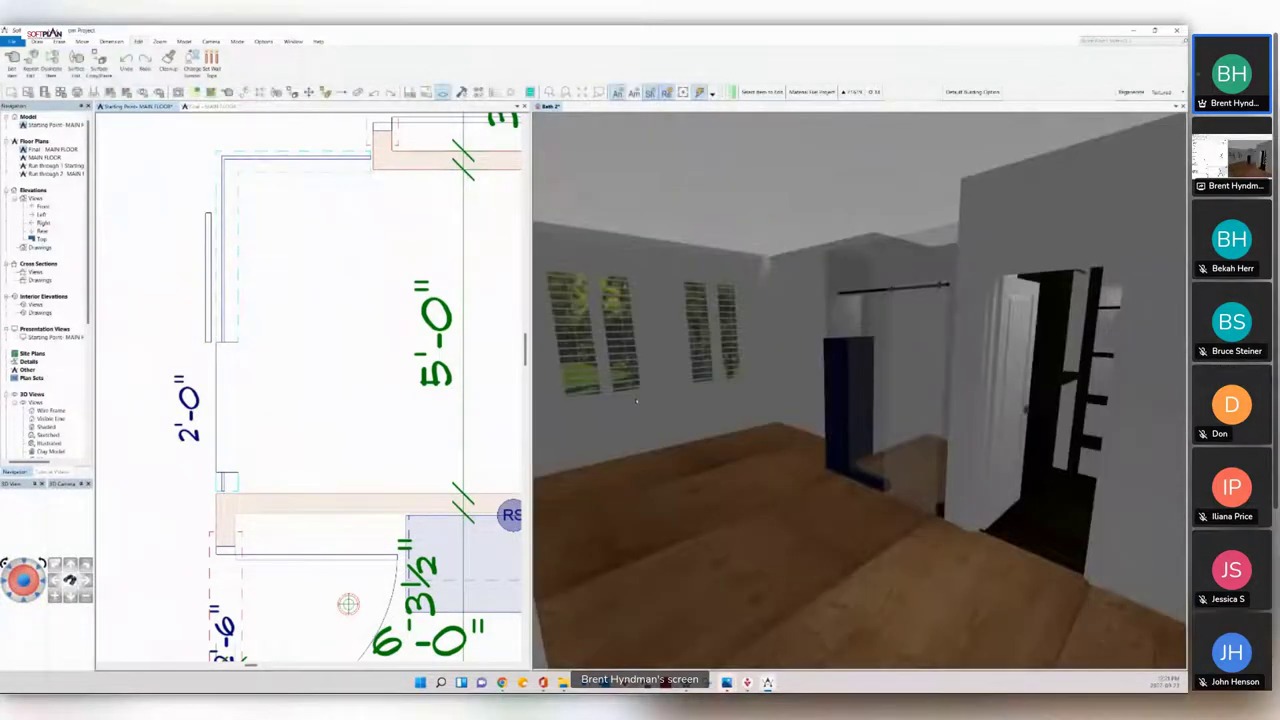
click(636, 401)
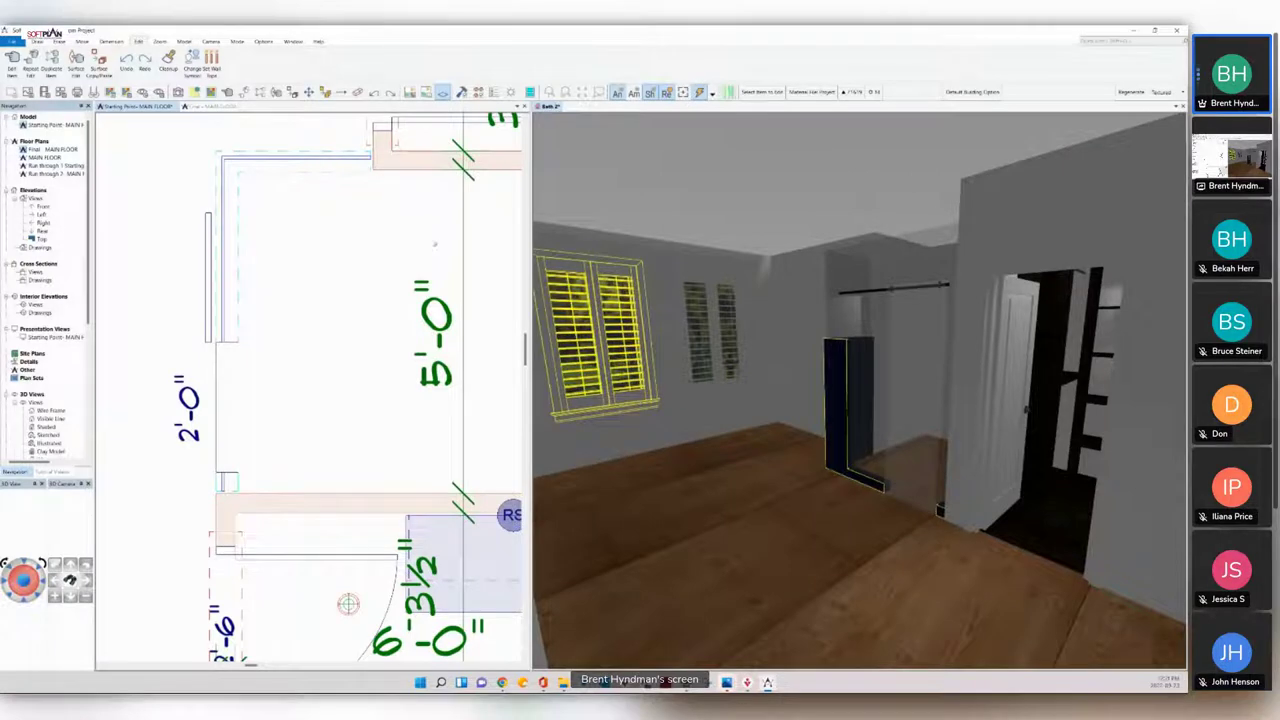
click(227, 92)
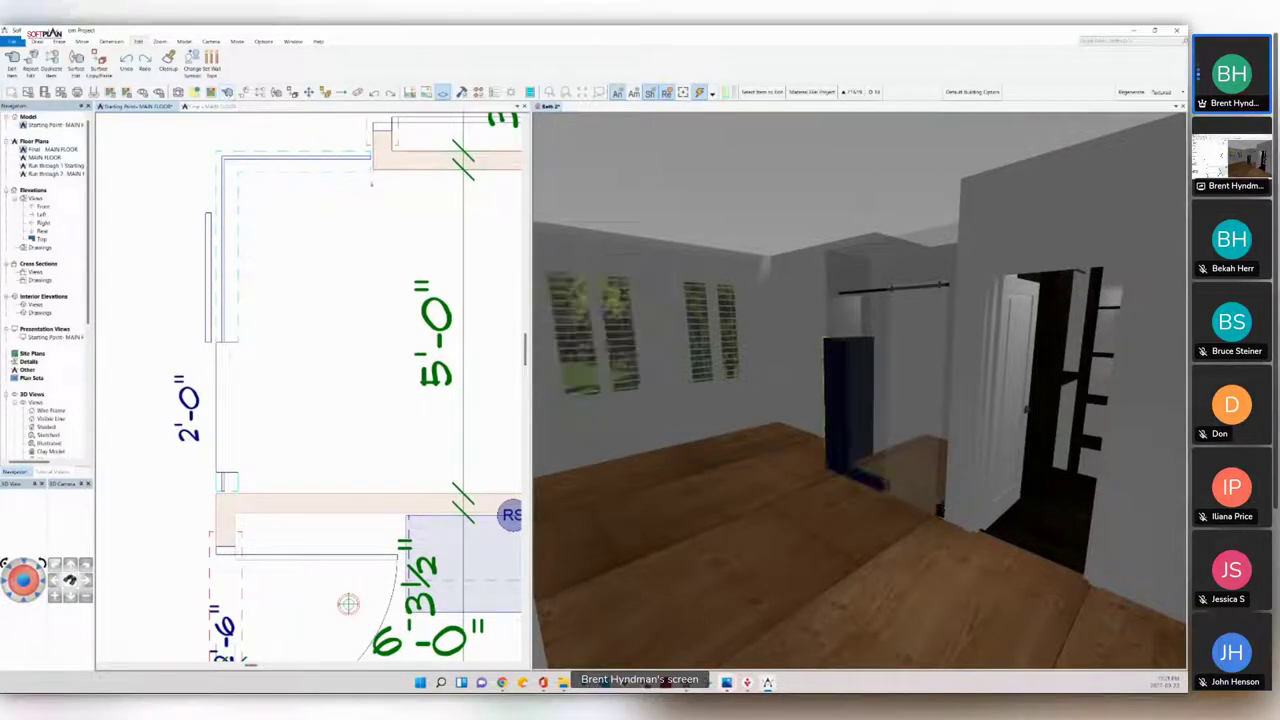
click(886, 440)
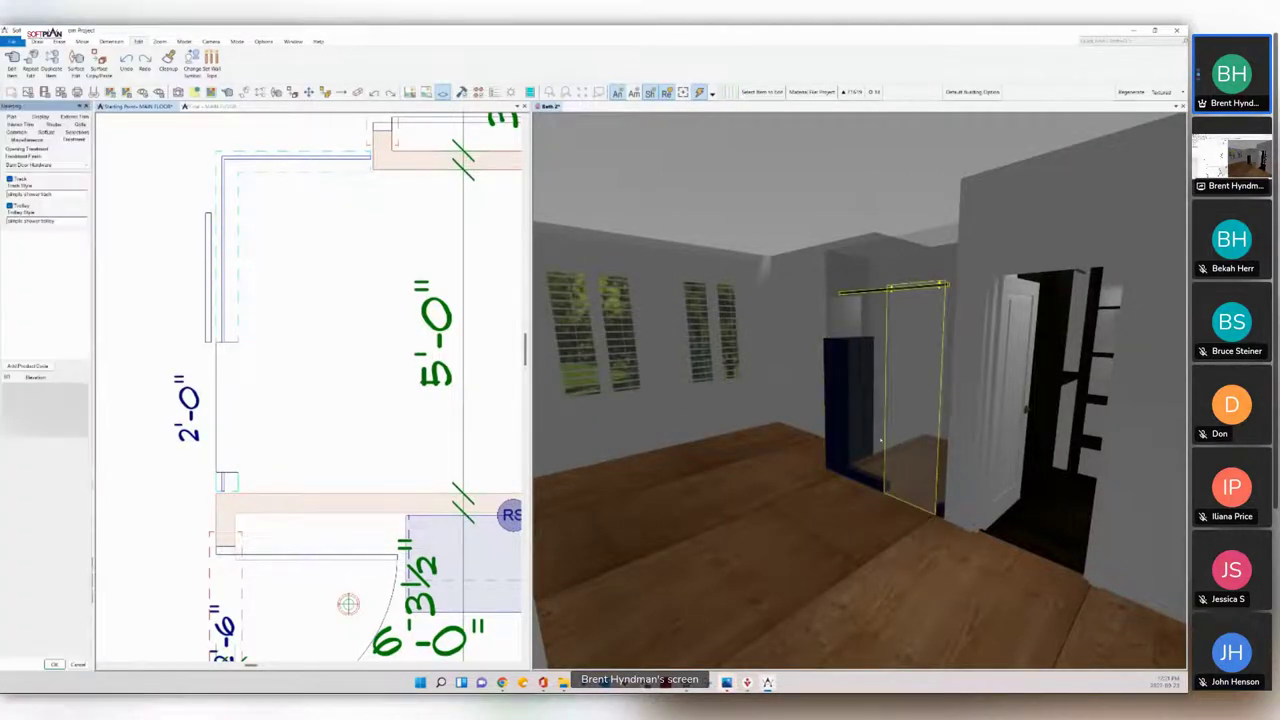
click(17, 117)
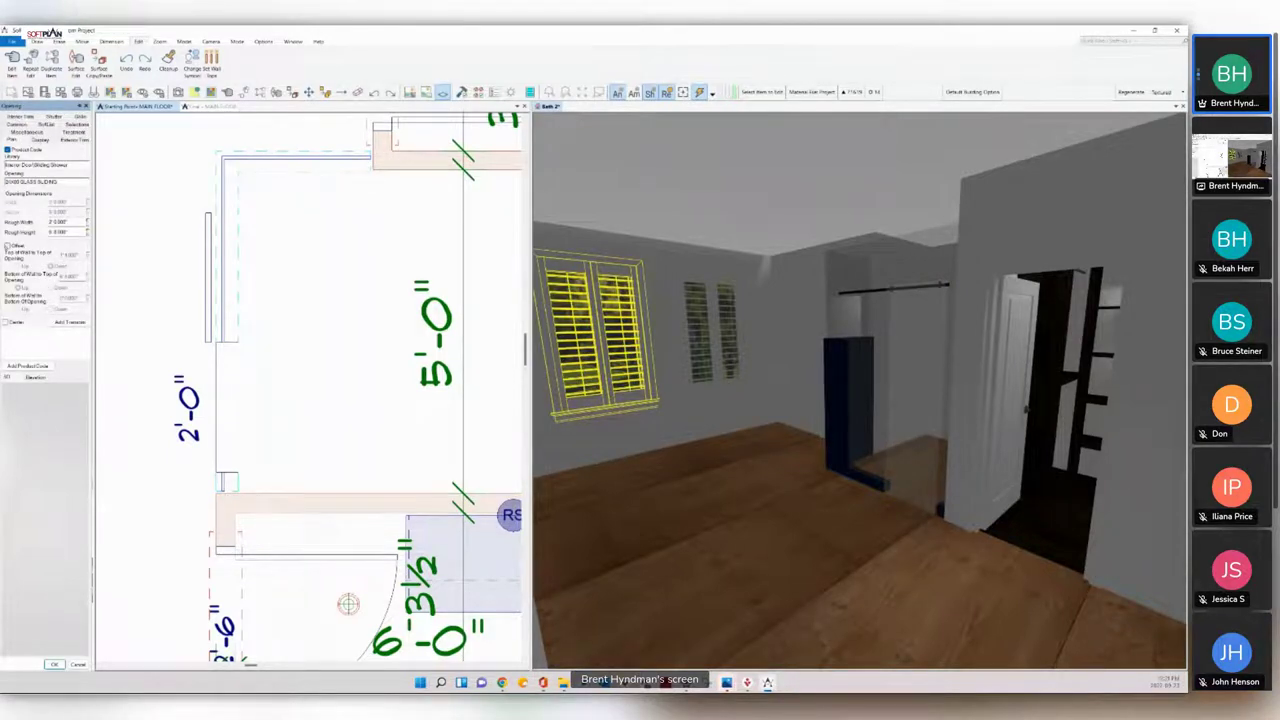
click(7, 245)
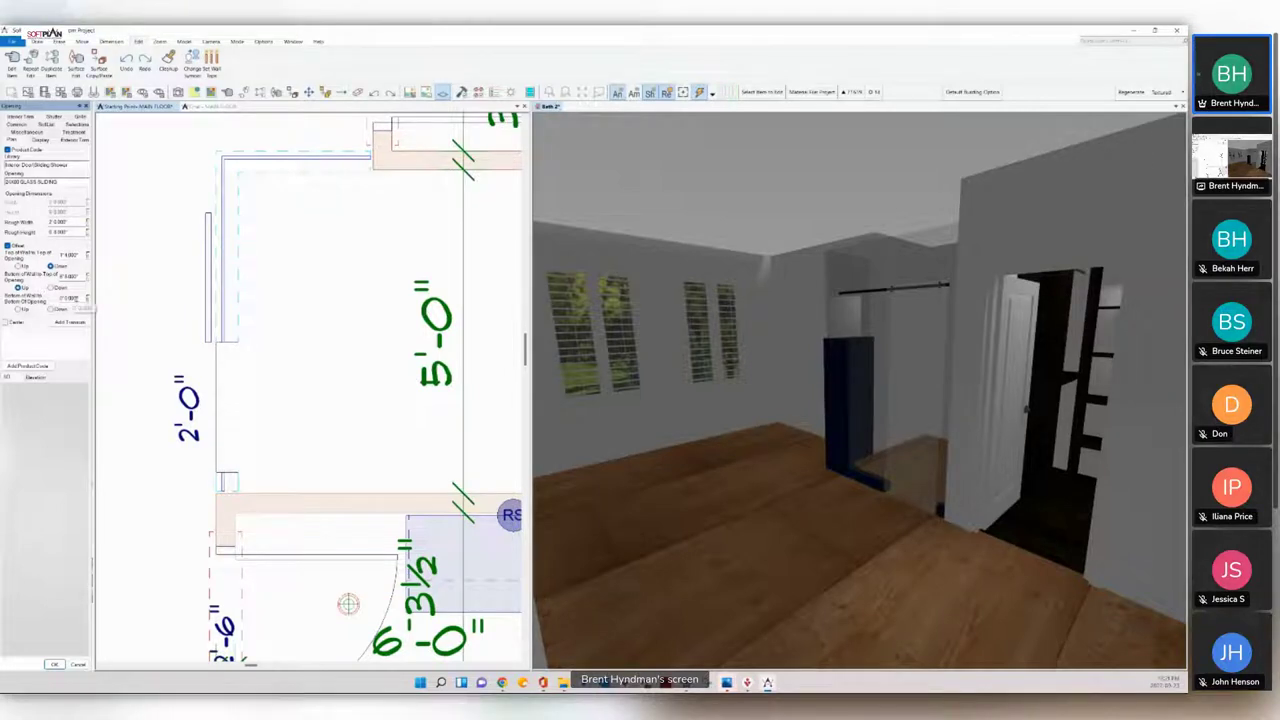
click(76, 298)
text(4)
key(Tab)
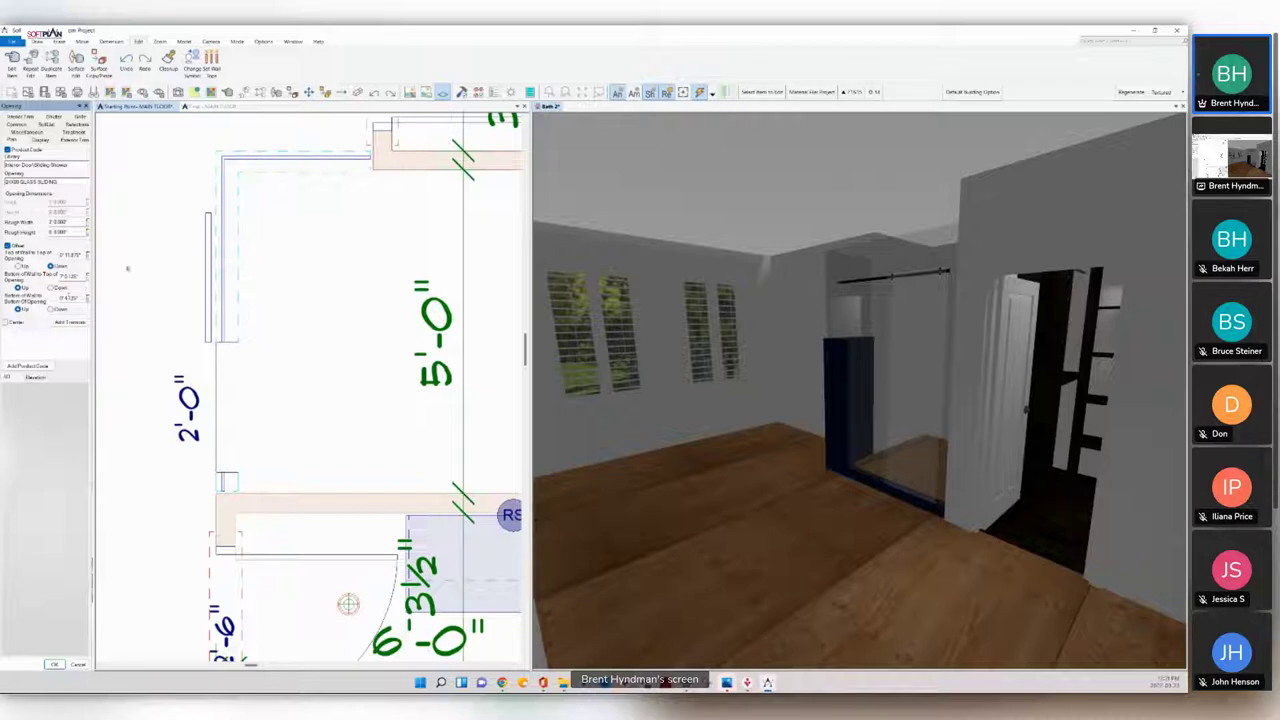
click(54, 664)
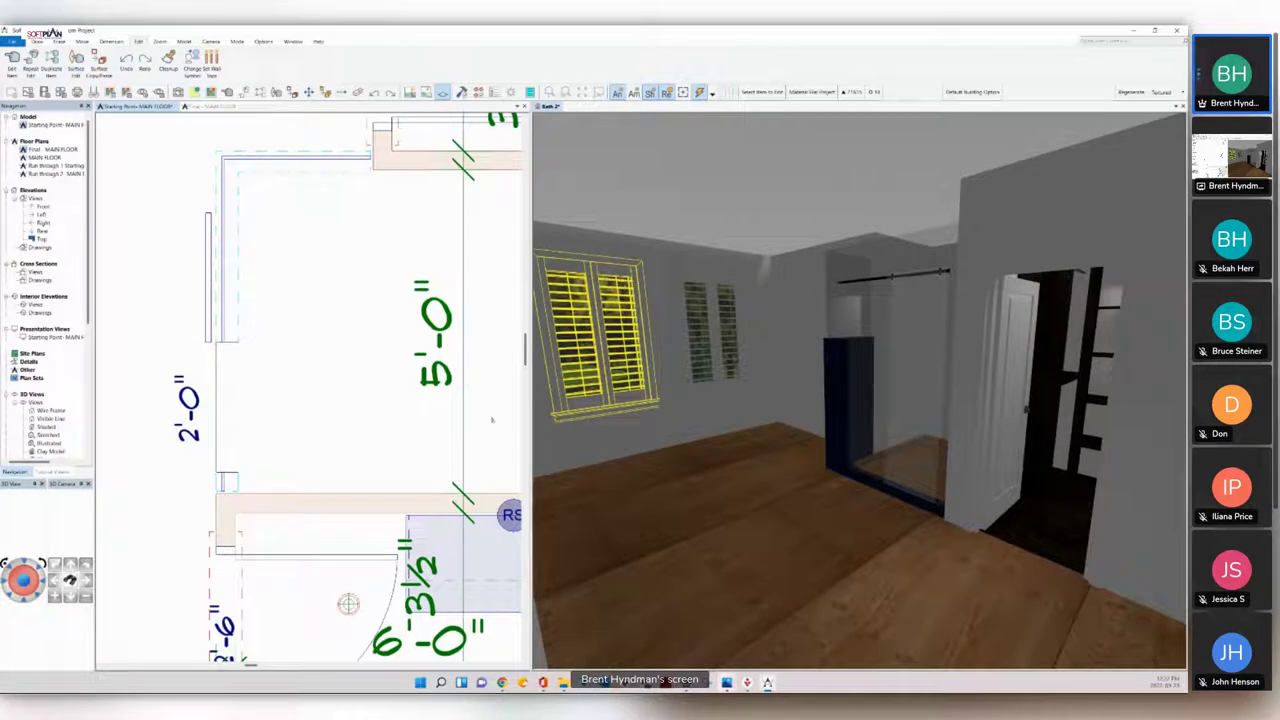
Step: Save the project with the raised shower door opening
scroll(443, 297, down, 4)
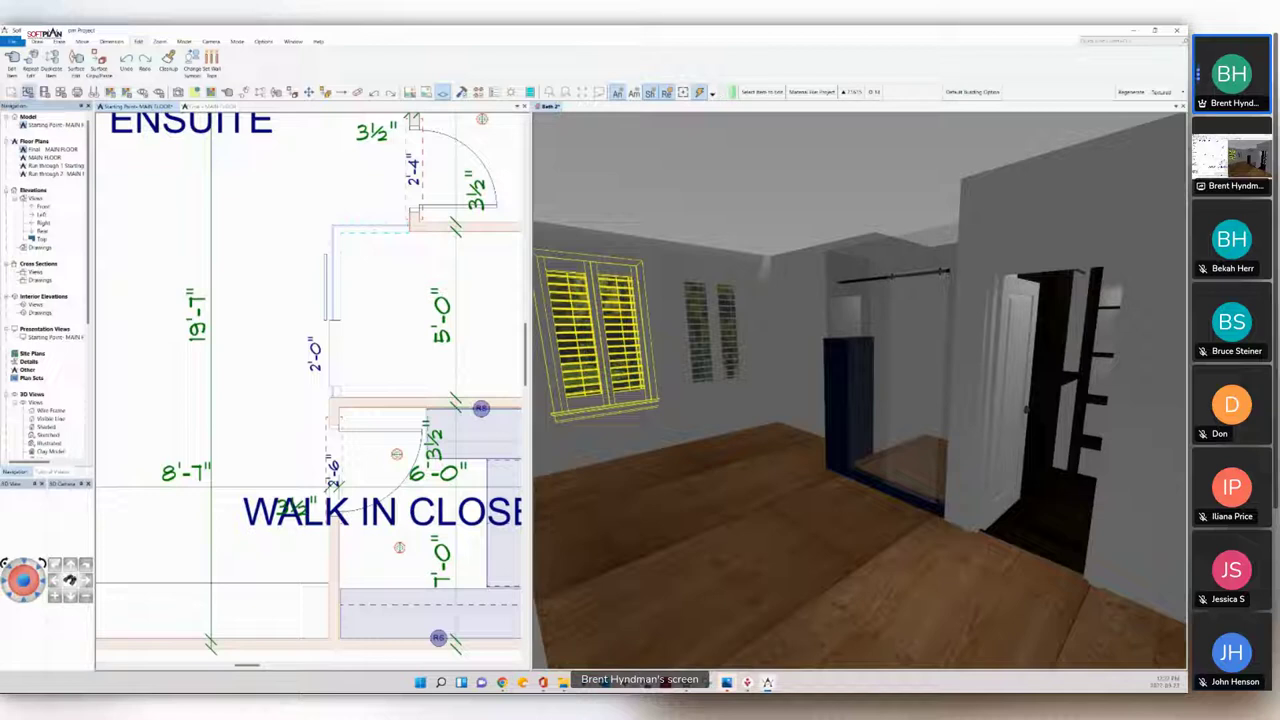
click(12, 41)
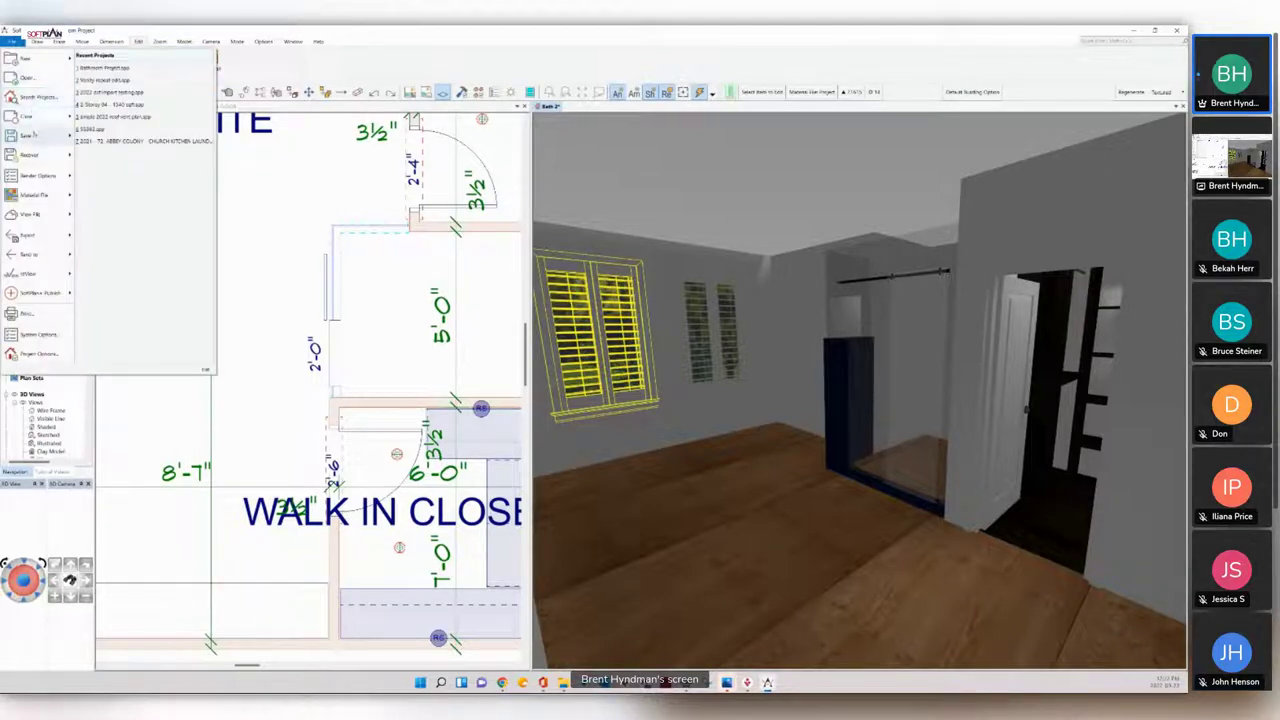
mouse_move(34, 134)
click(106, 176)
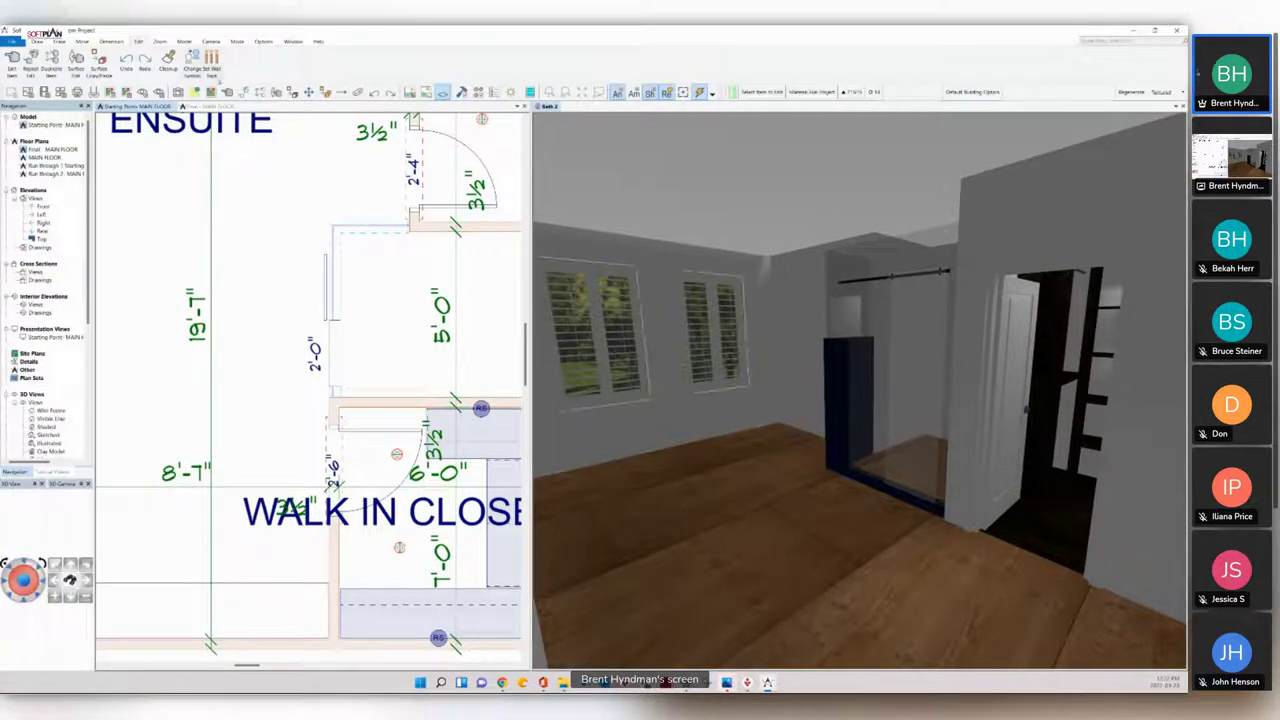
Step: Edit the sliding shower door's display settings and turn on Open in Model
click(227, 92)
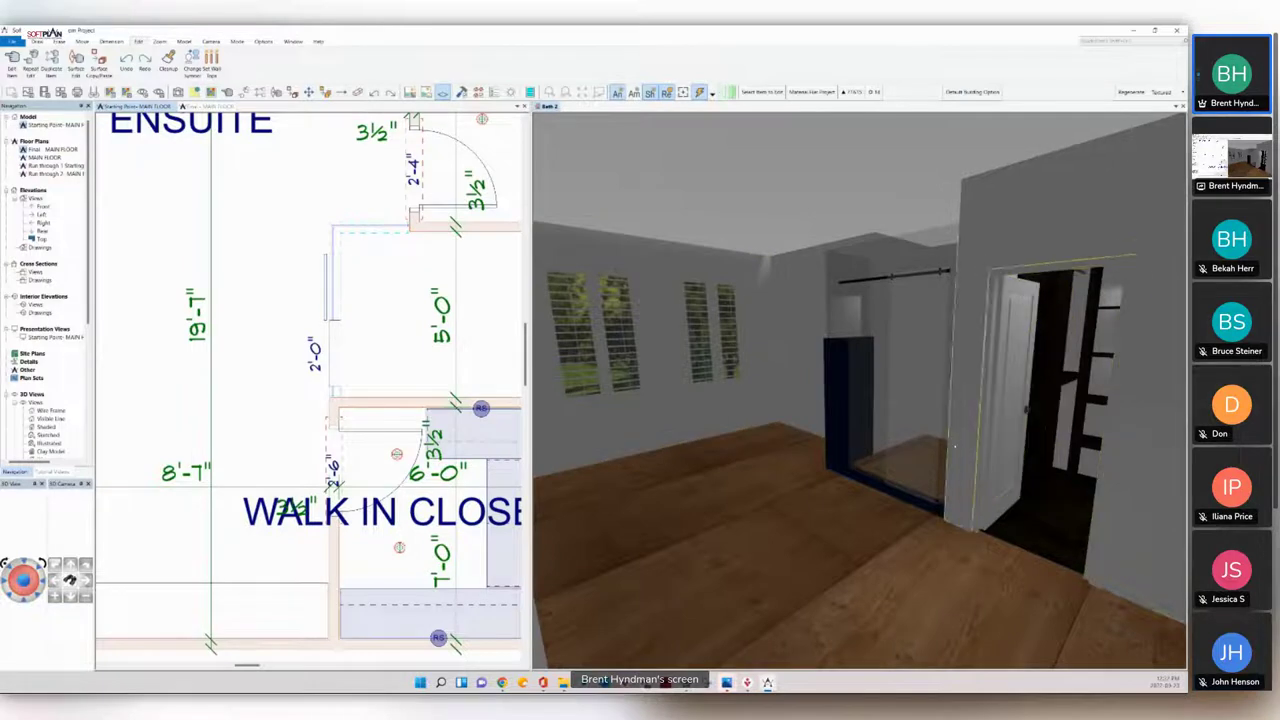
click(937, 436)
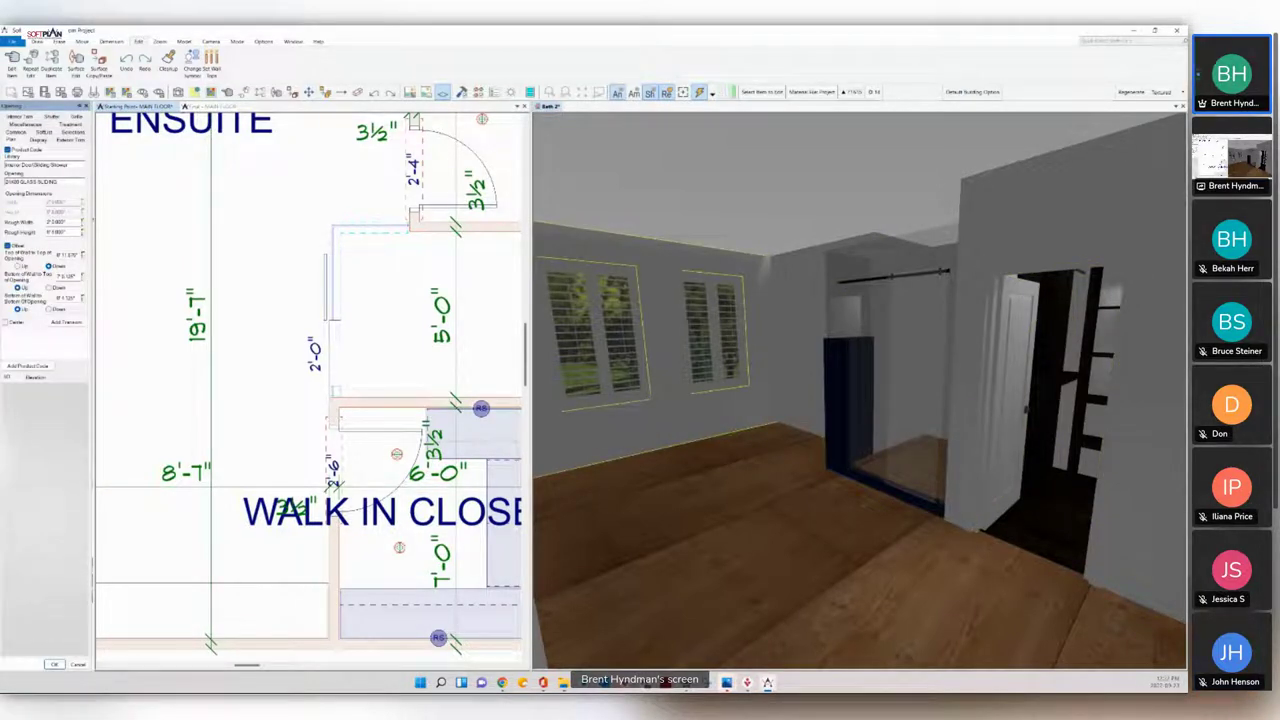
click(38, 140)
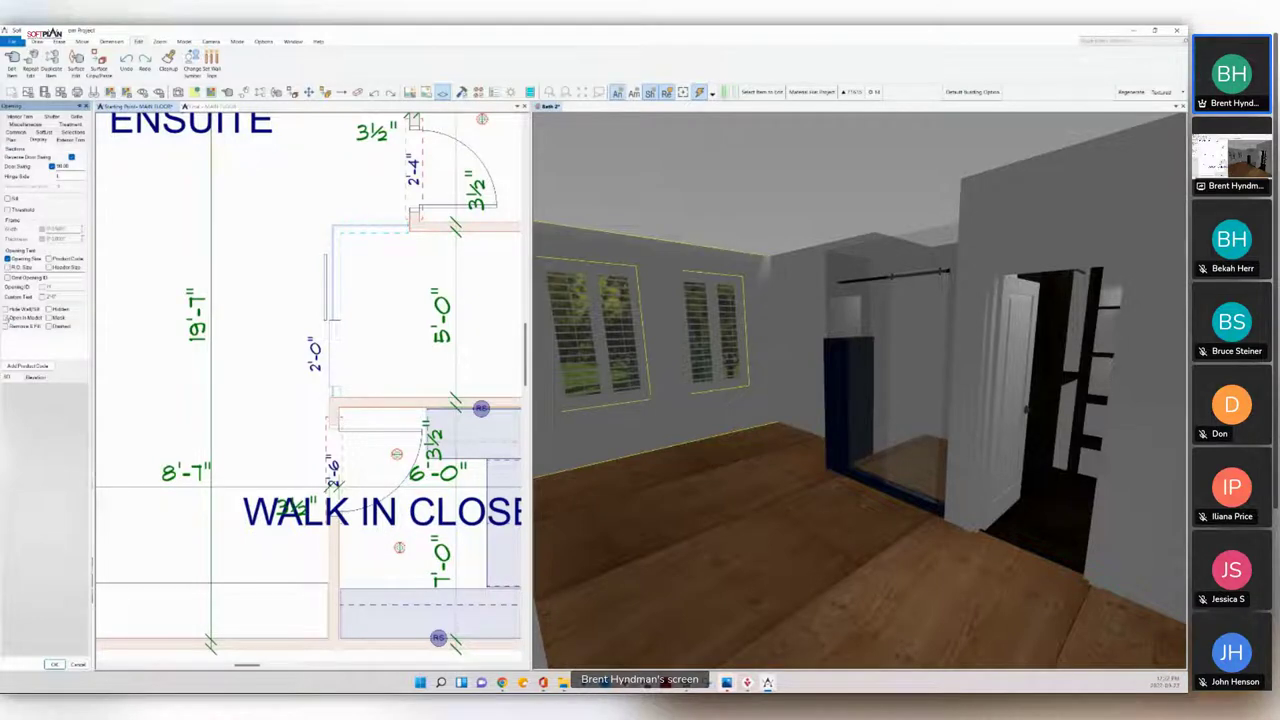
click(6, 317)
click(6, 318)
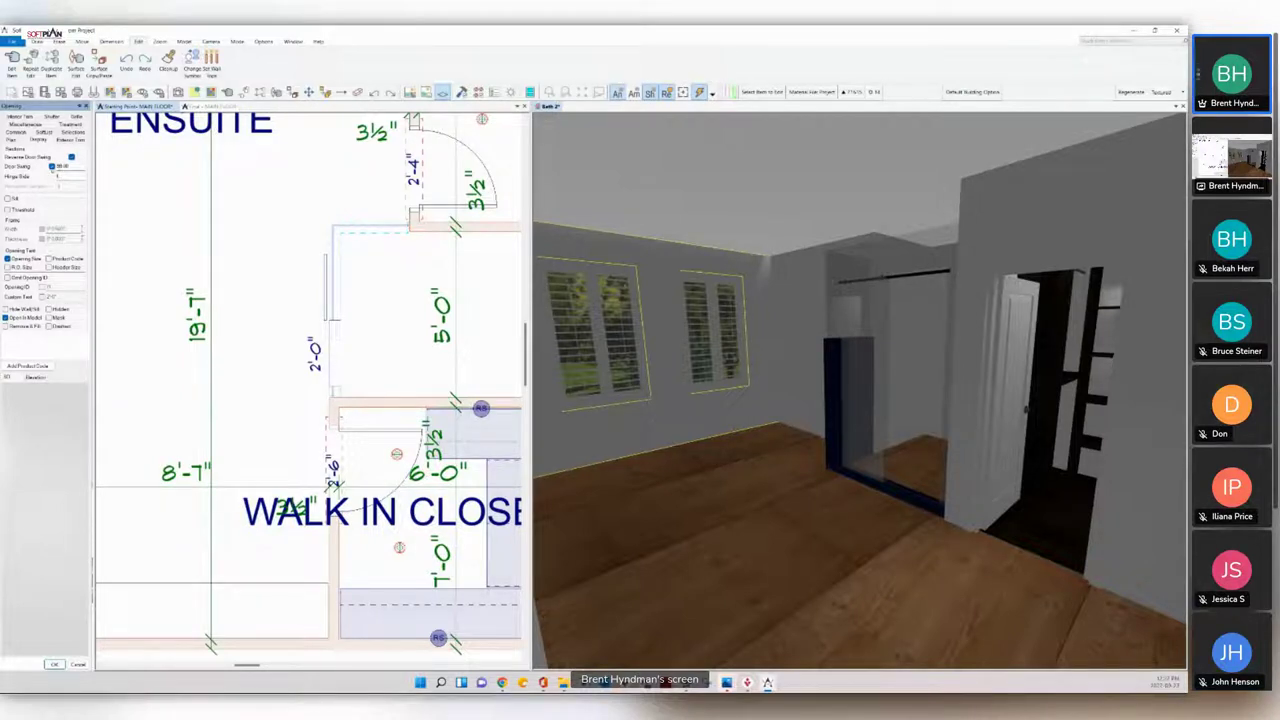
Step: Compare the sliding shower door's position with the Door Swing value on and off, leave it off, and finish editing the door
click(52, 167)
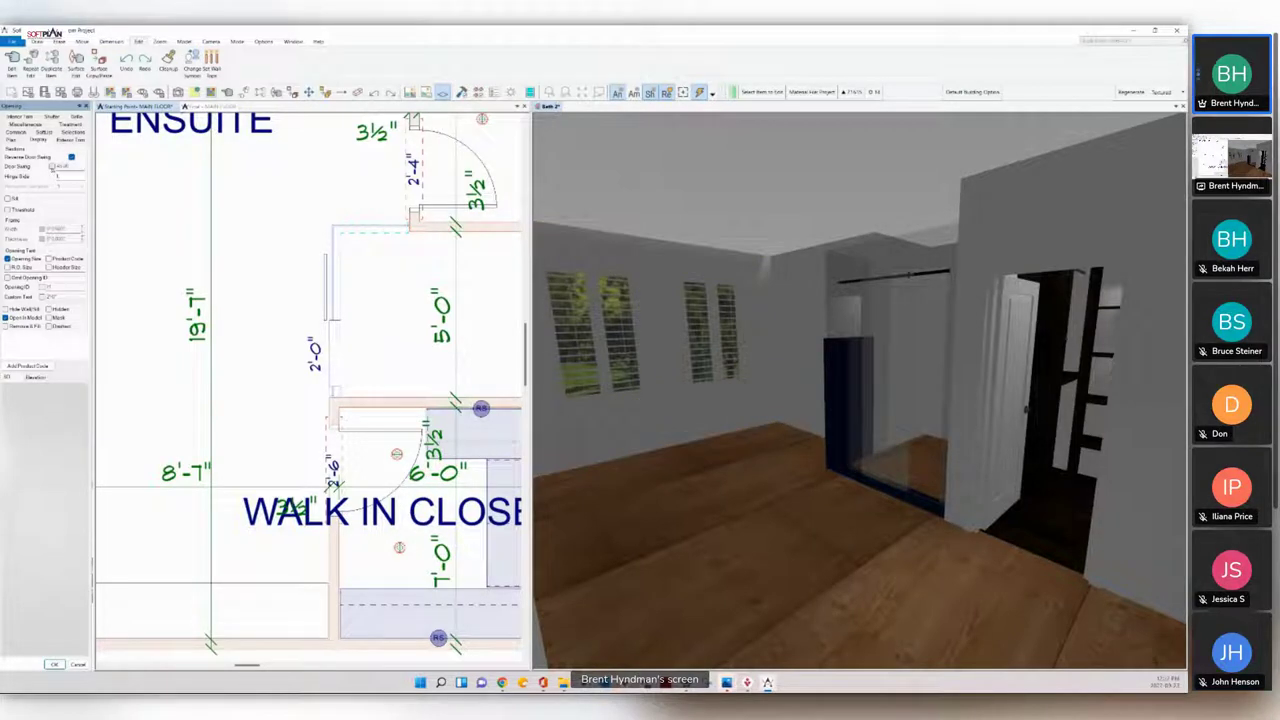
click(52, 167)
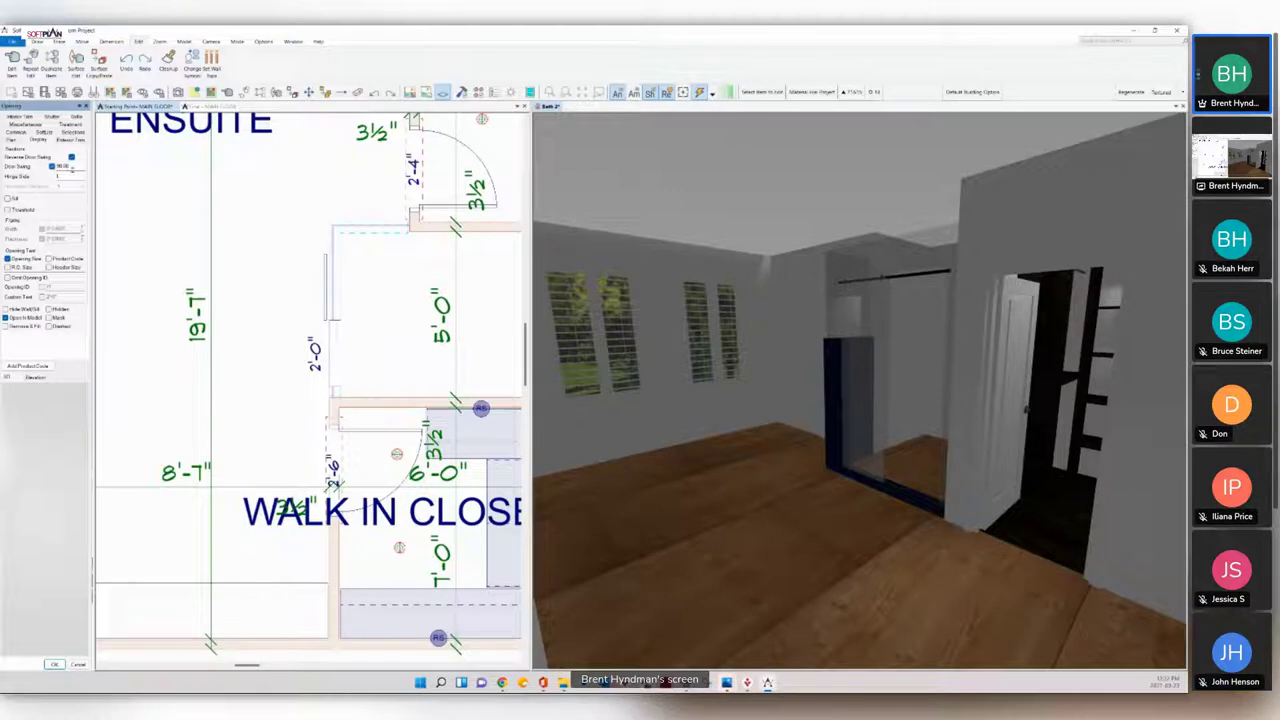
double_click(76, 166)
click(52, 166)
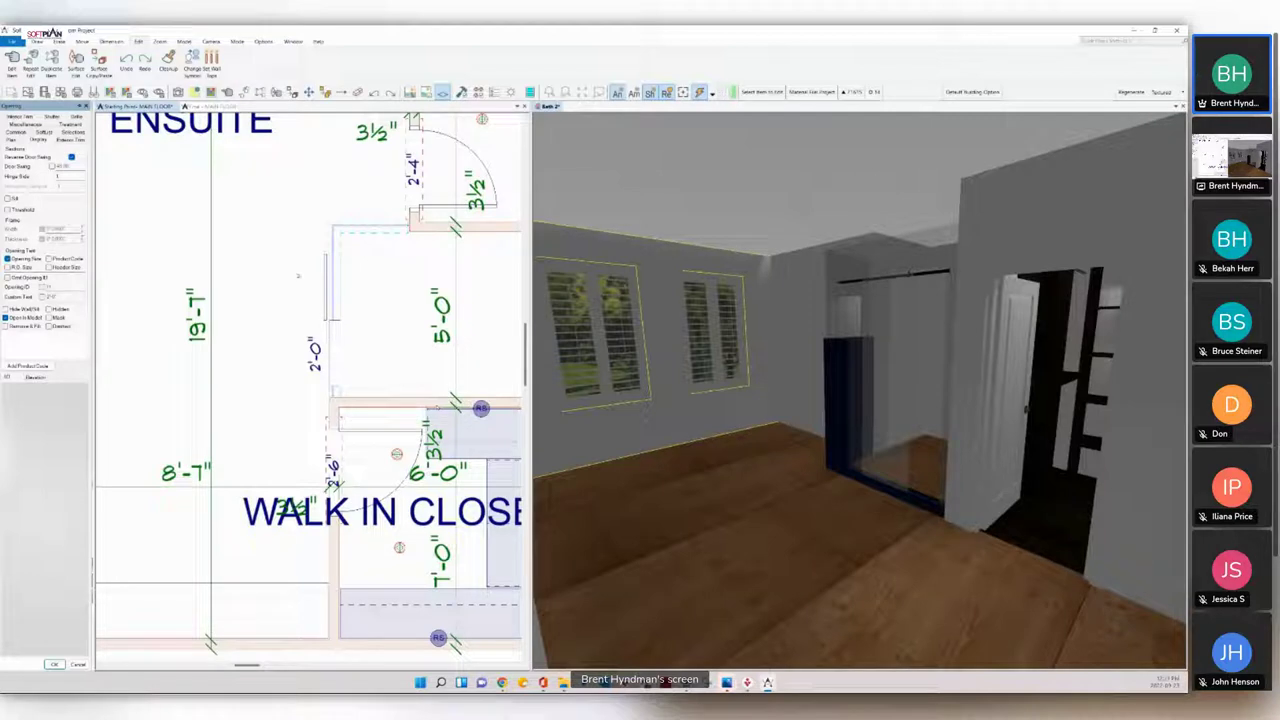
scroll(298, 276, down, 3)
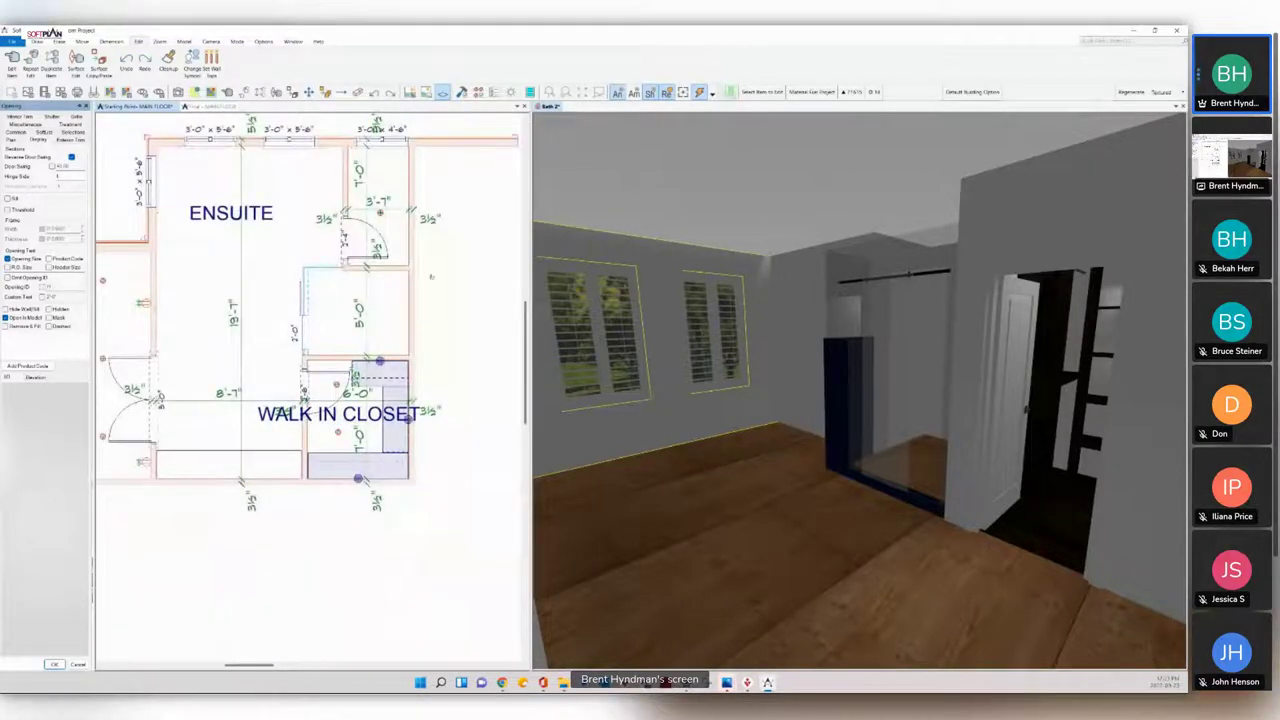
key(Escape)
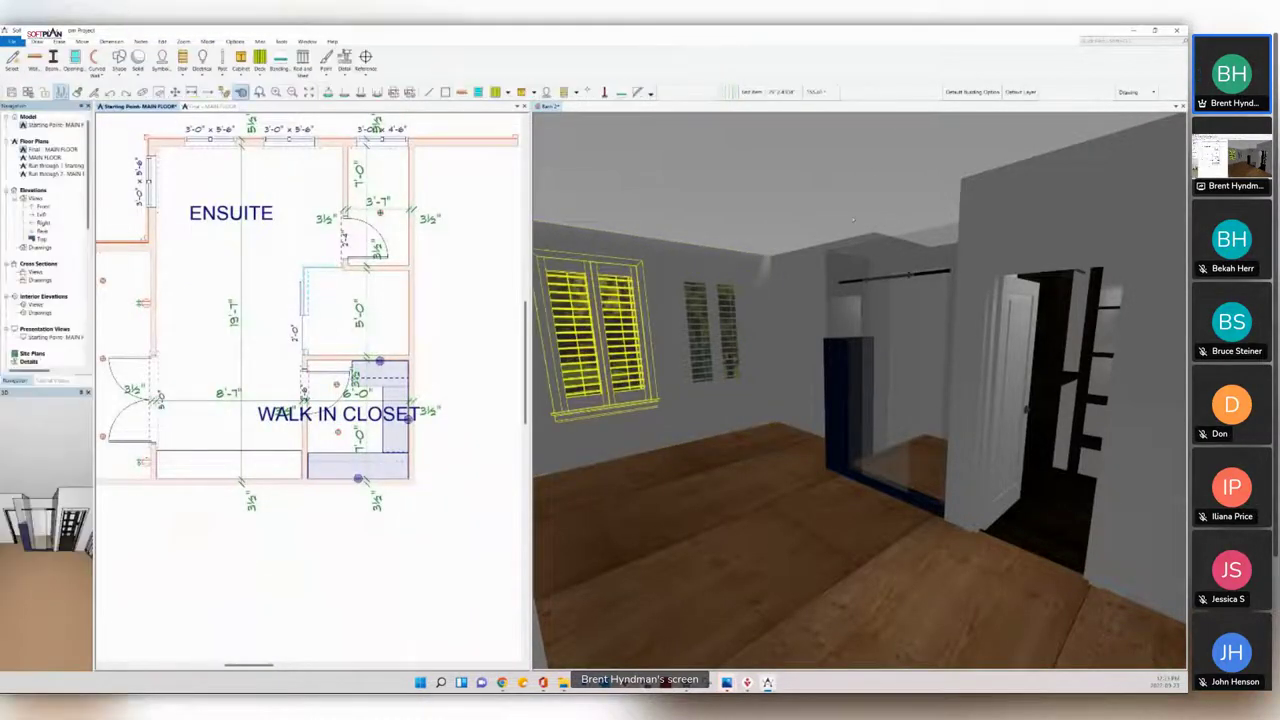
Step: Switch the floor plan to Interior mode, look at the rooms in Room mode, and return to Interior mode
click(1136, 92)
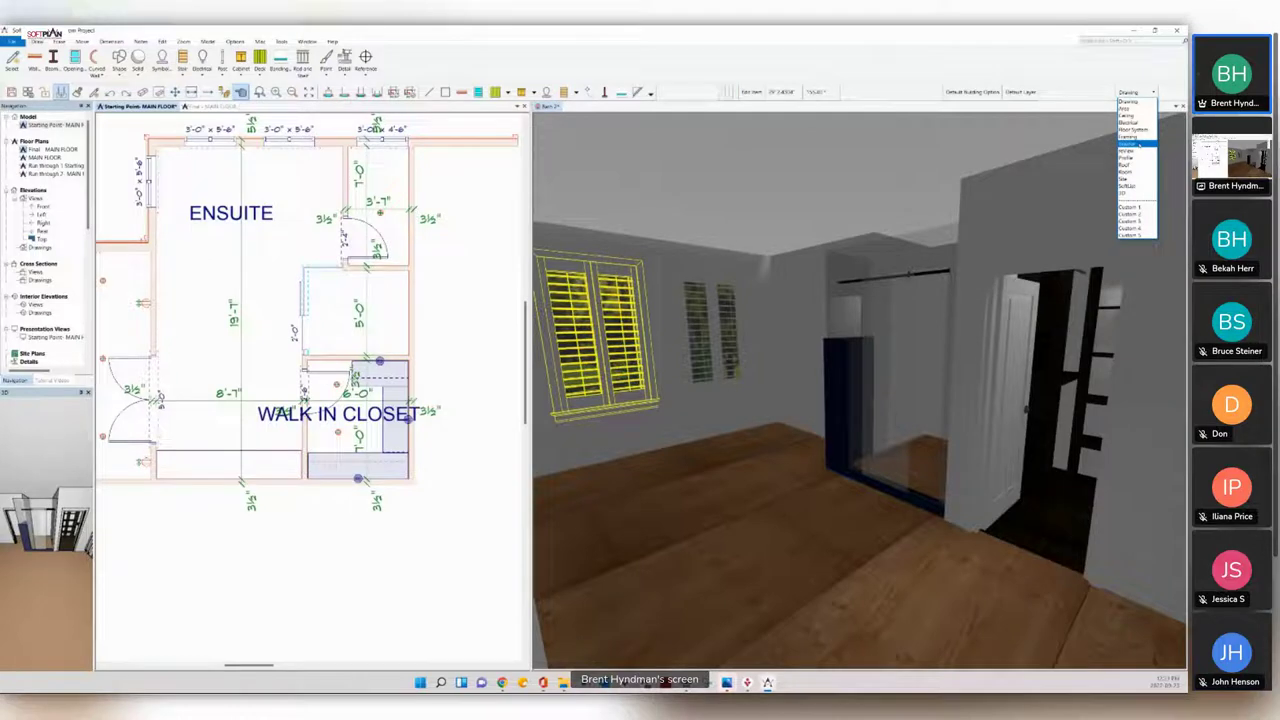
click(1133, 140)
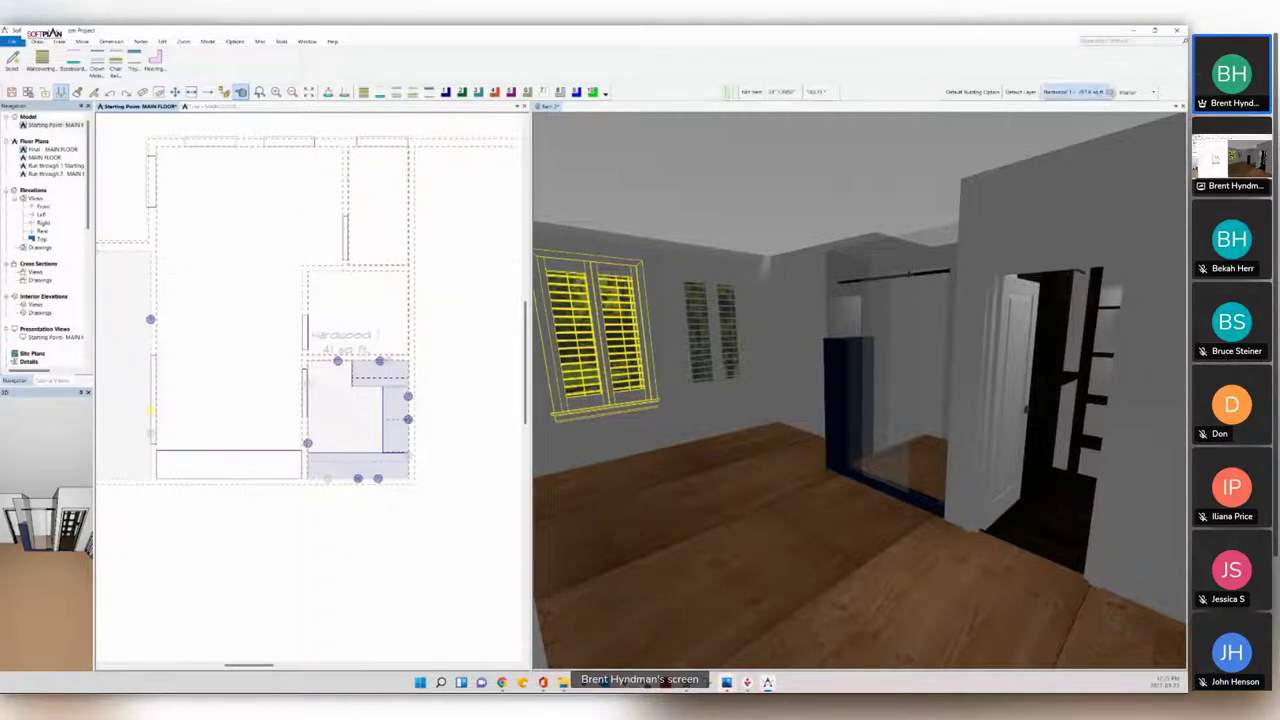
click(1140, 92)
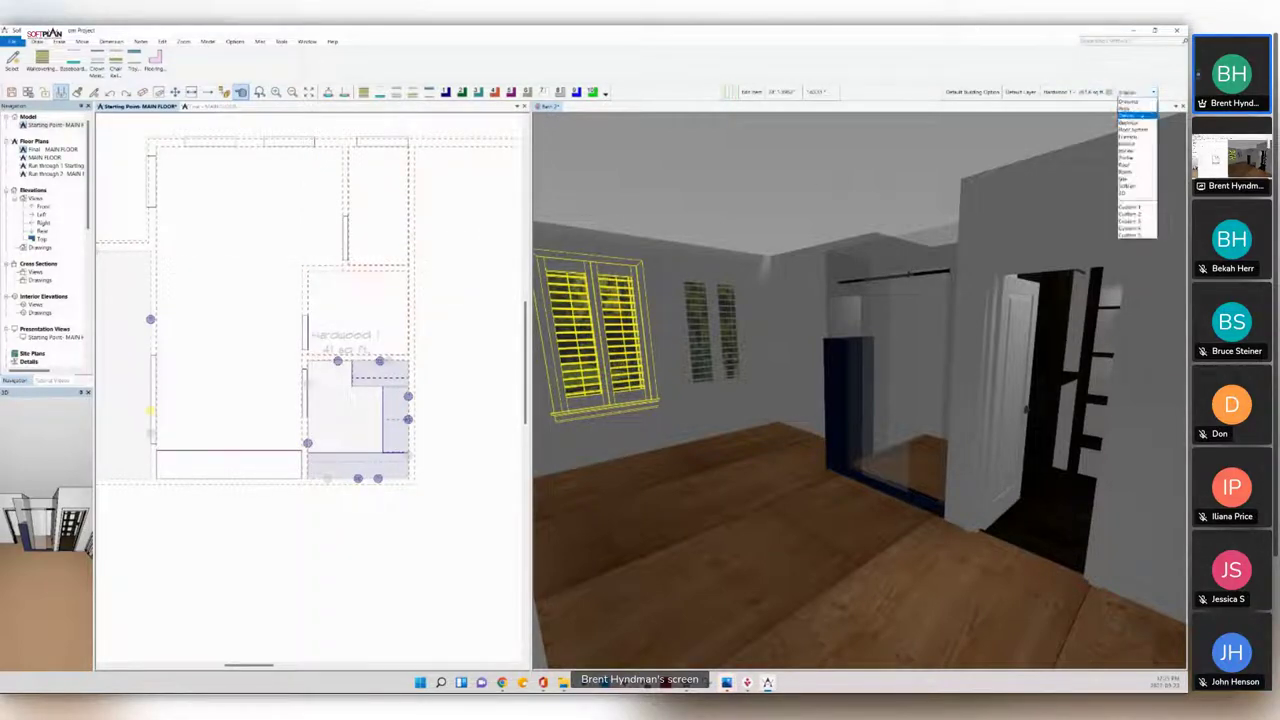
click(1128, 172)
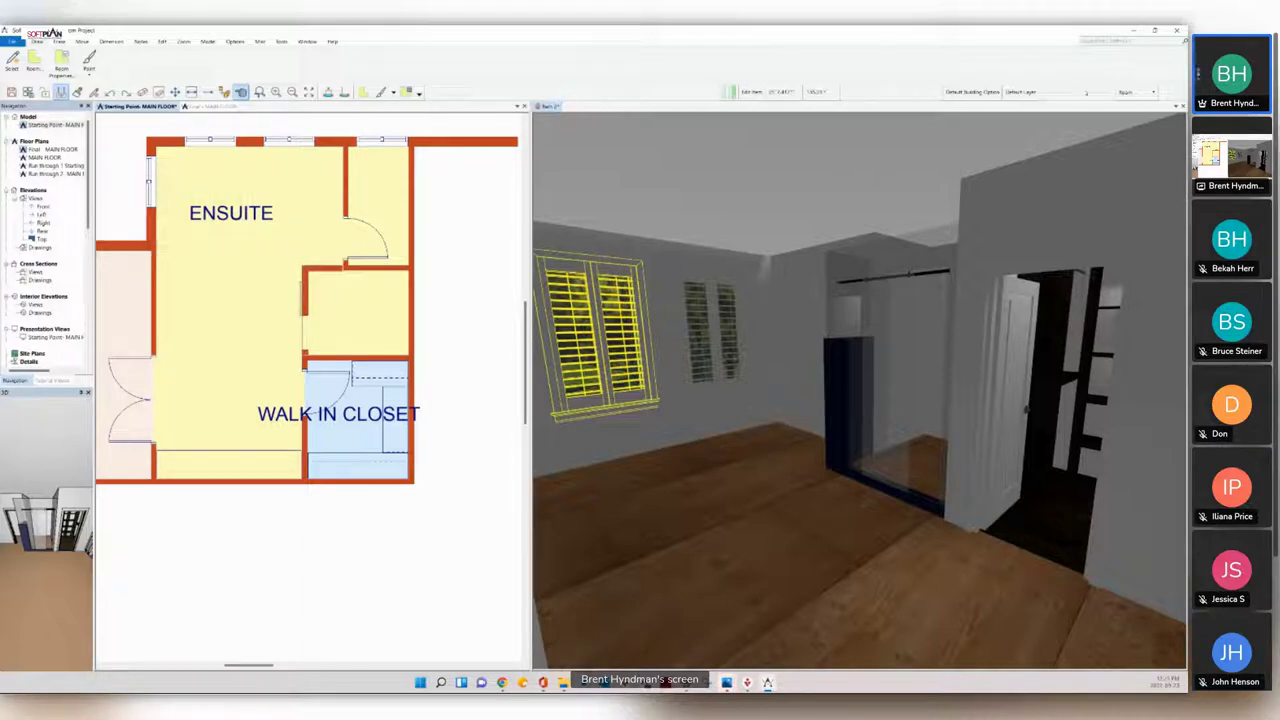
click(1137, 92)
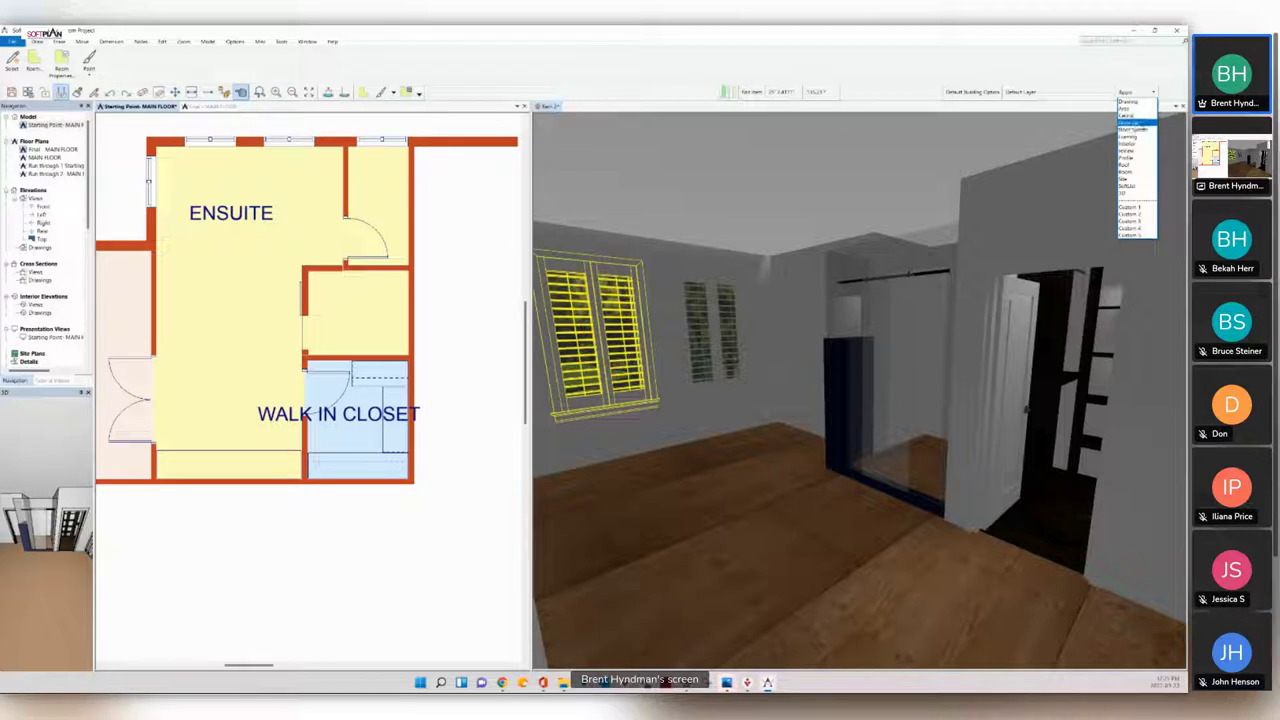
click(1139, 138)
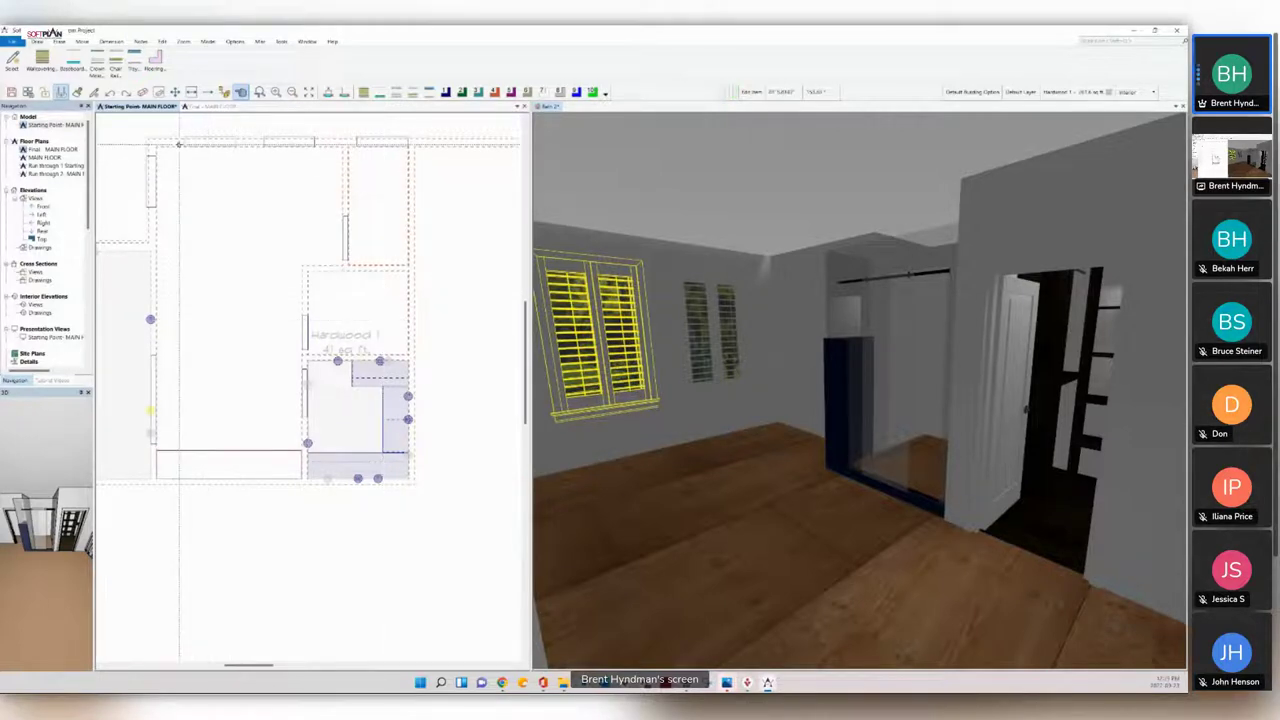
Step: Manually trace Hardwood 1 flooring across the ensuite's upper end by the windows and its lower end beside the walk-in closet
click(154, 62)
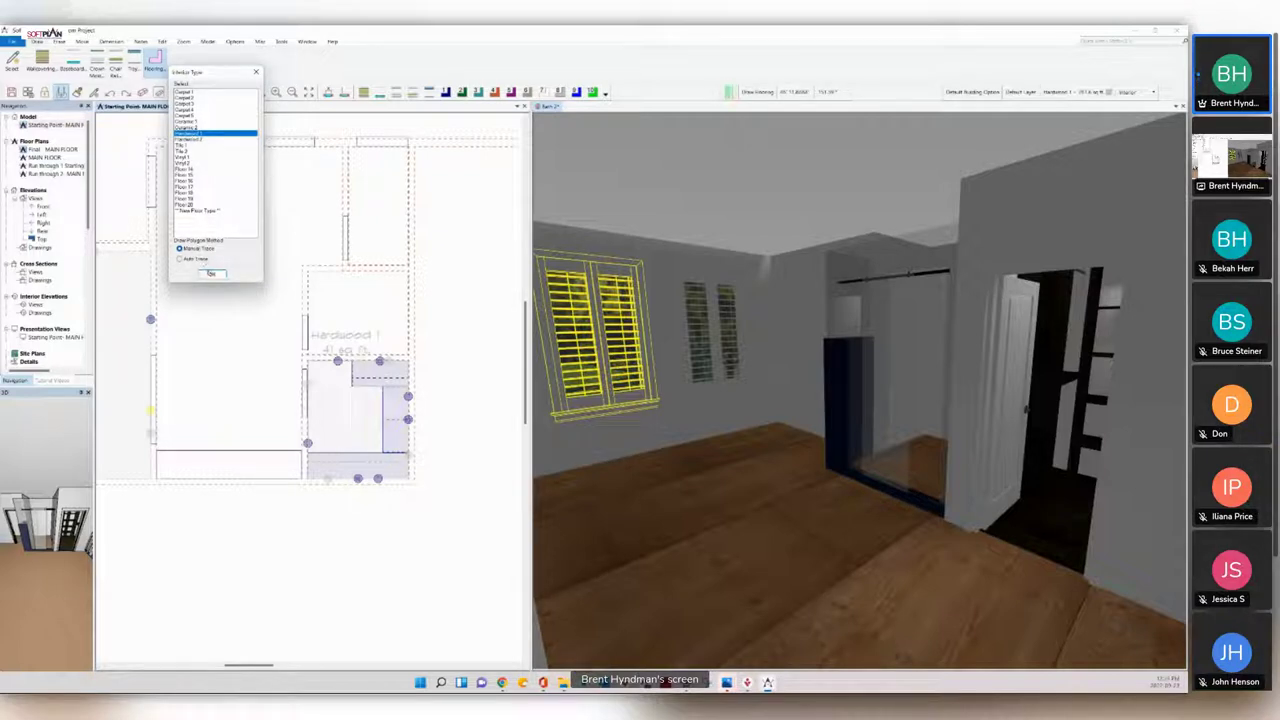
click(211, 273)
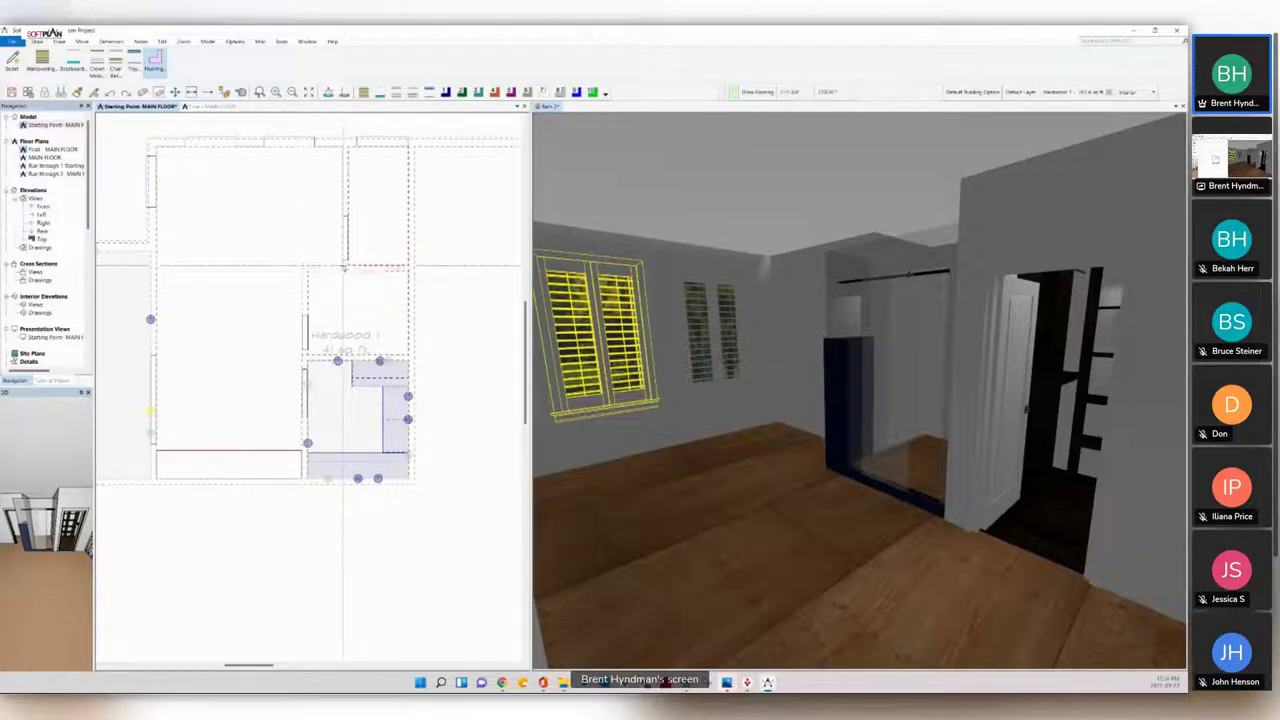
key(s)
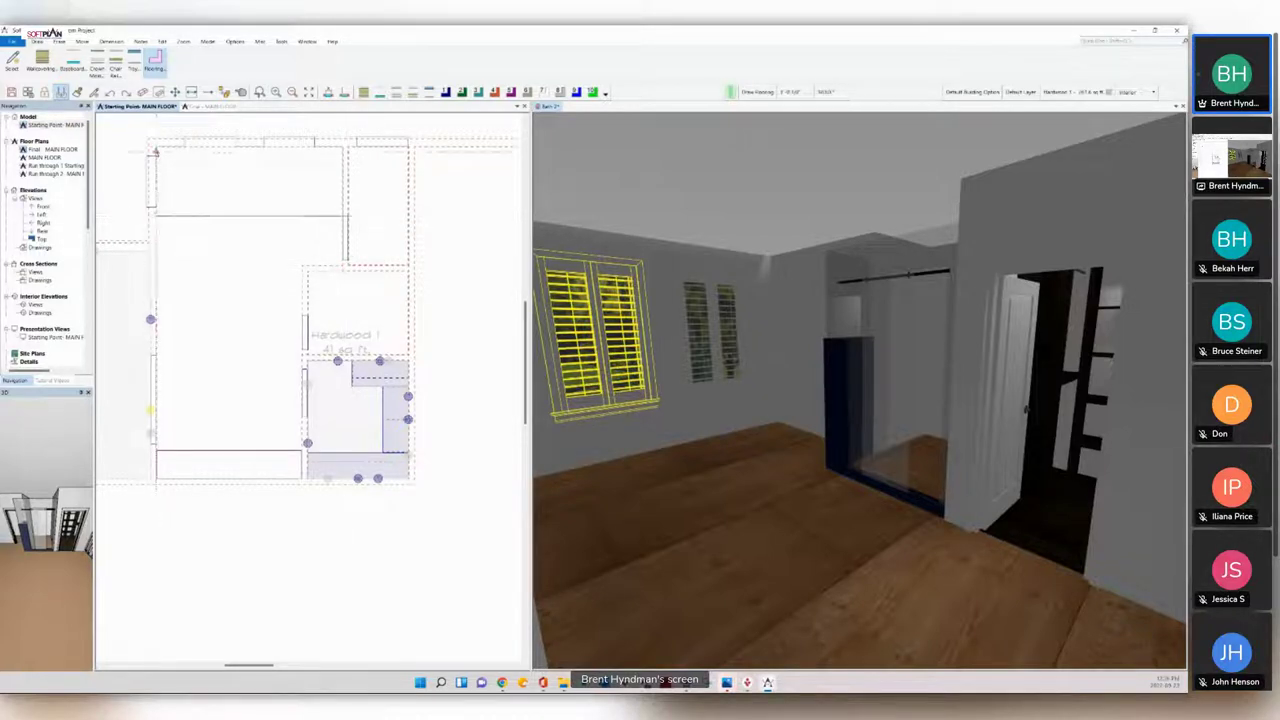
click(155, 148)
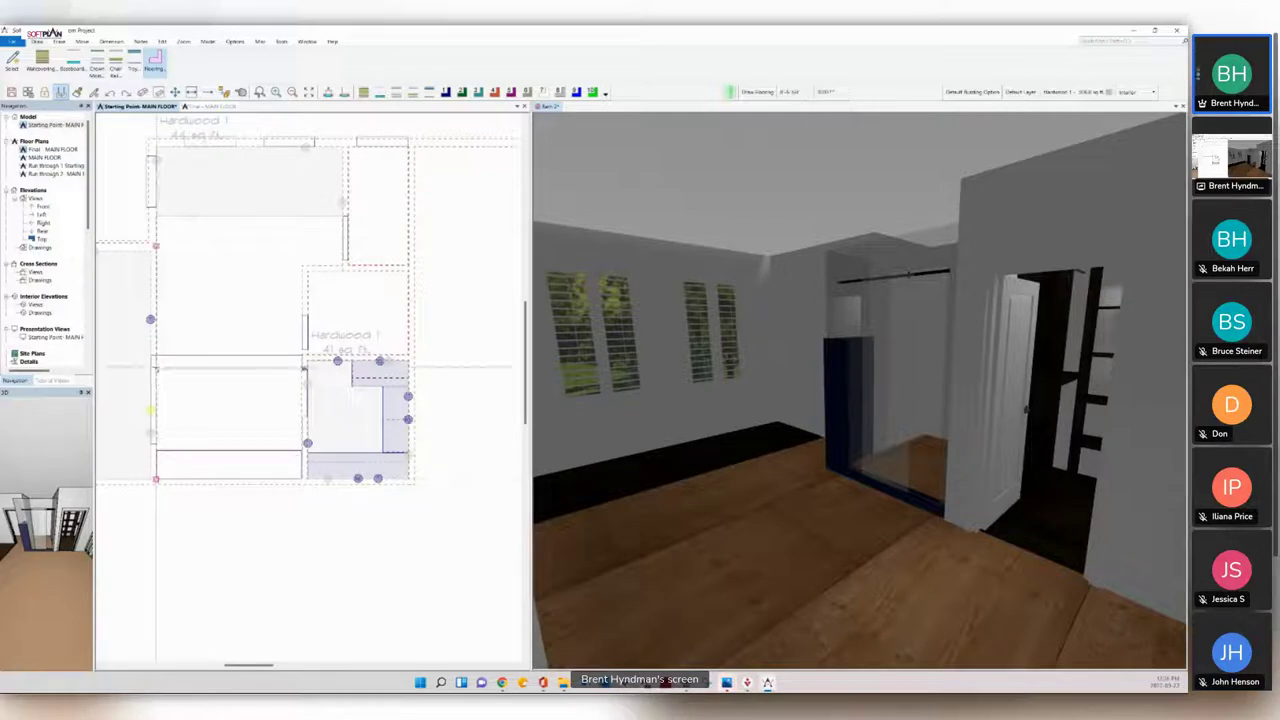
click(160, 364)
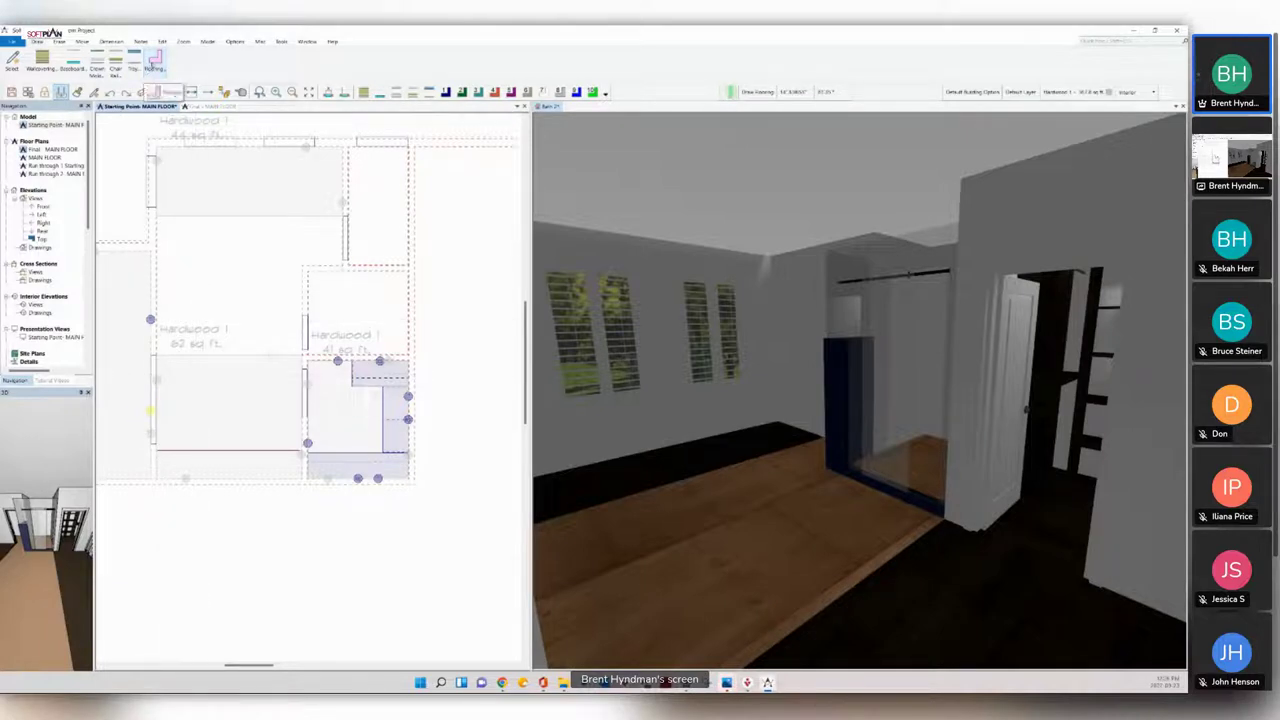
Step: Manually trace Tile 2 flooring over the ensuite's central area between the two Hardwood 1 strips
click(154, 62)
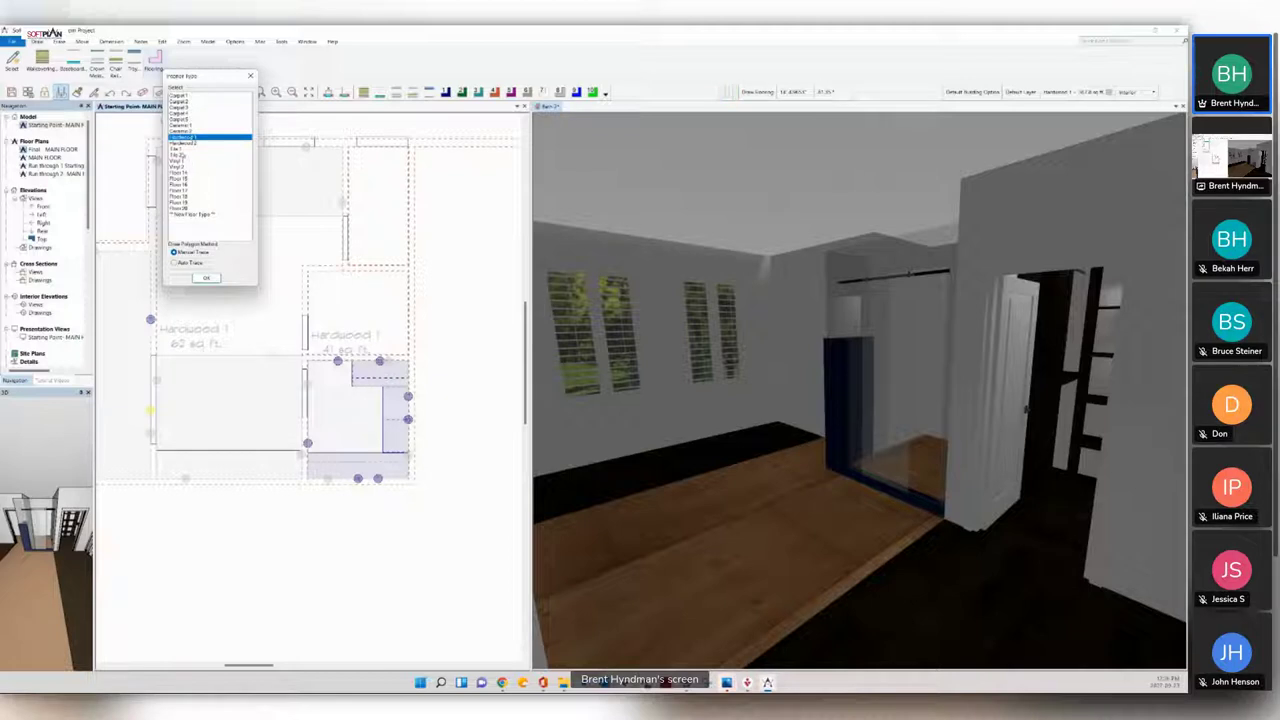
click(180, 155)
click(205, 279)
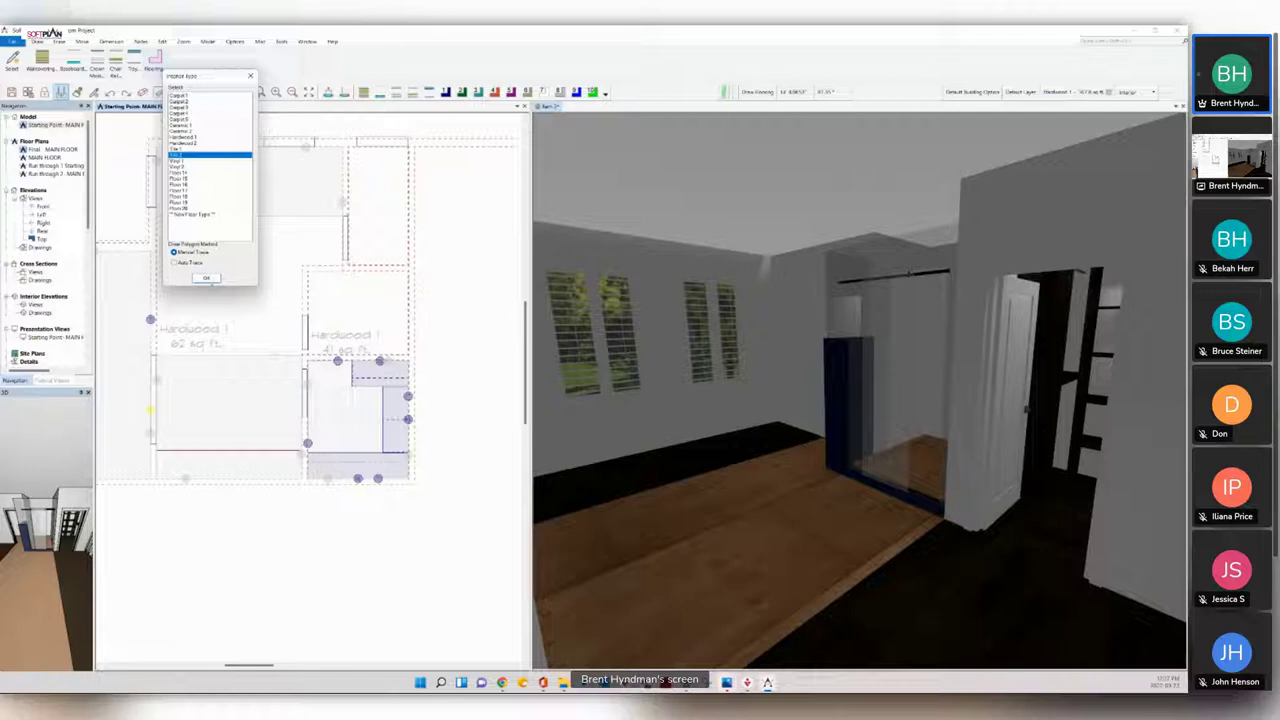
click(206, 278)
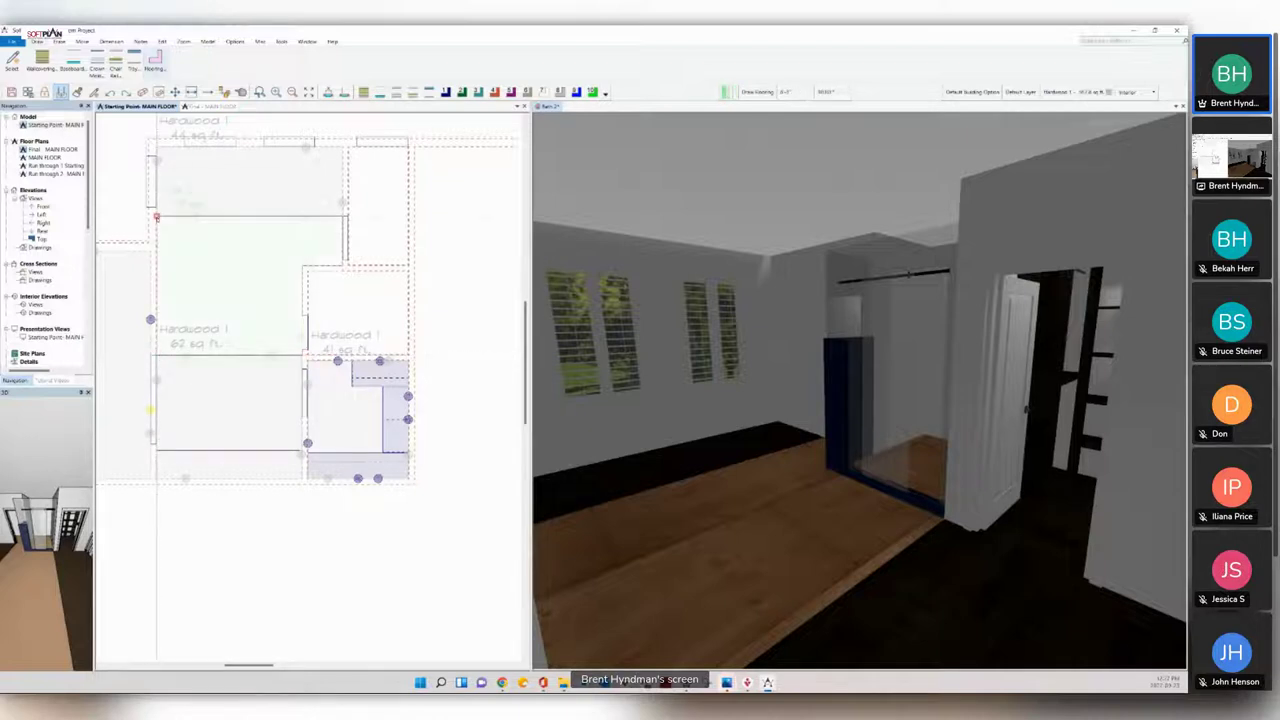
click(156, 273)
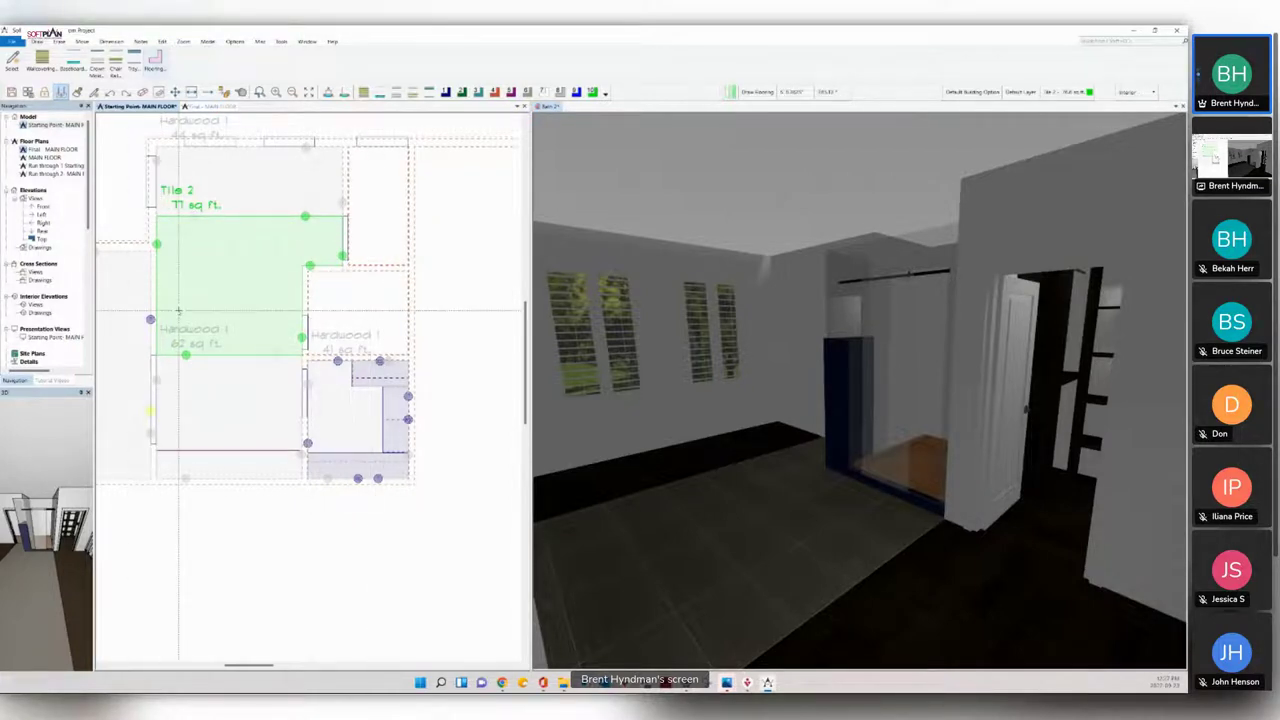
Step: Add Tile 2 flooring by Auto Trace in the narrow room above the shower
click(154, 62)
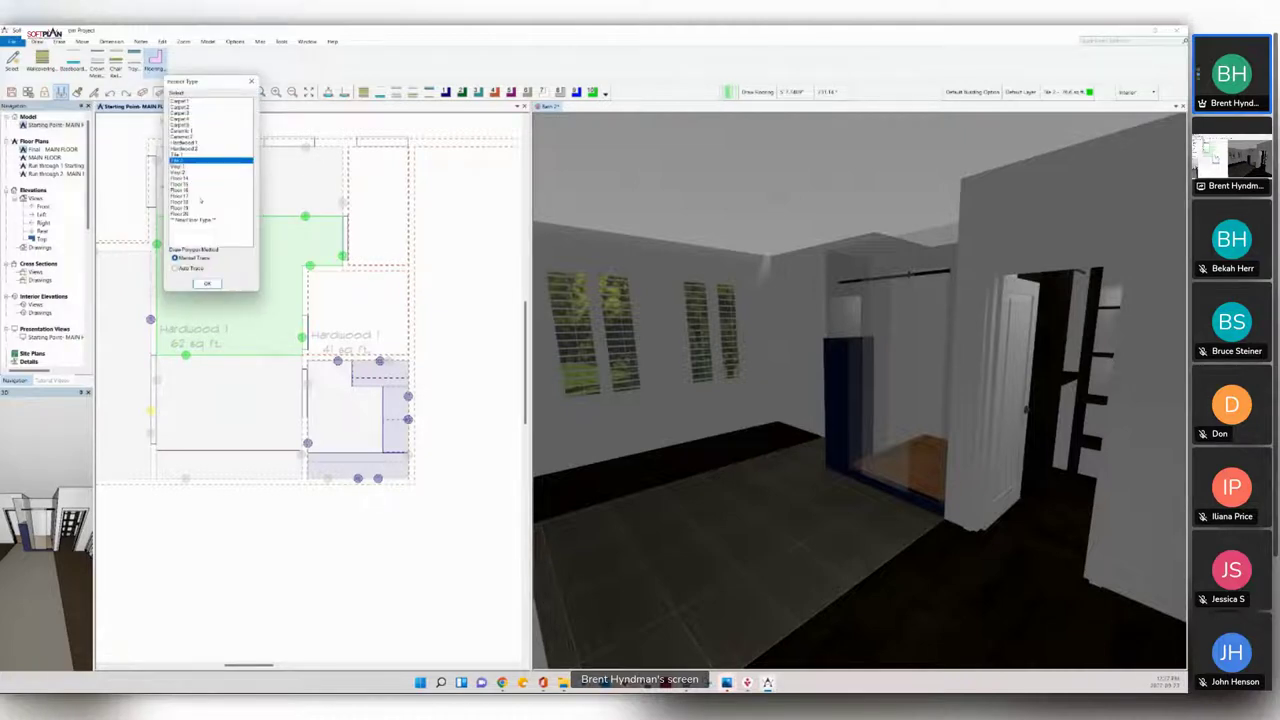
click(205, 285)
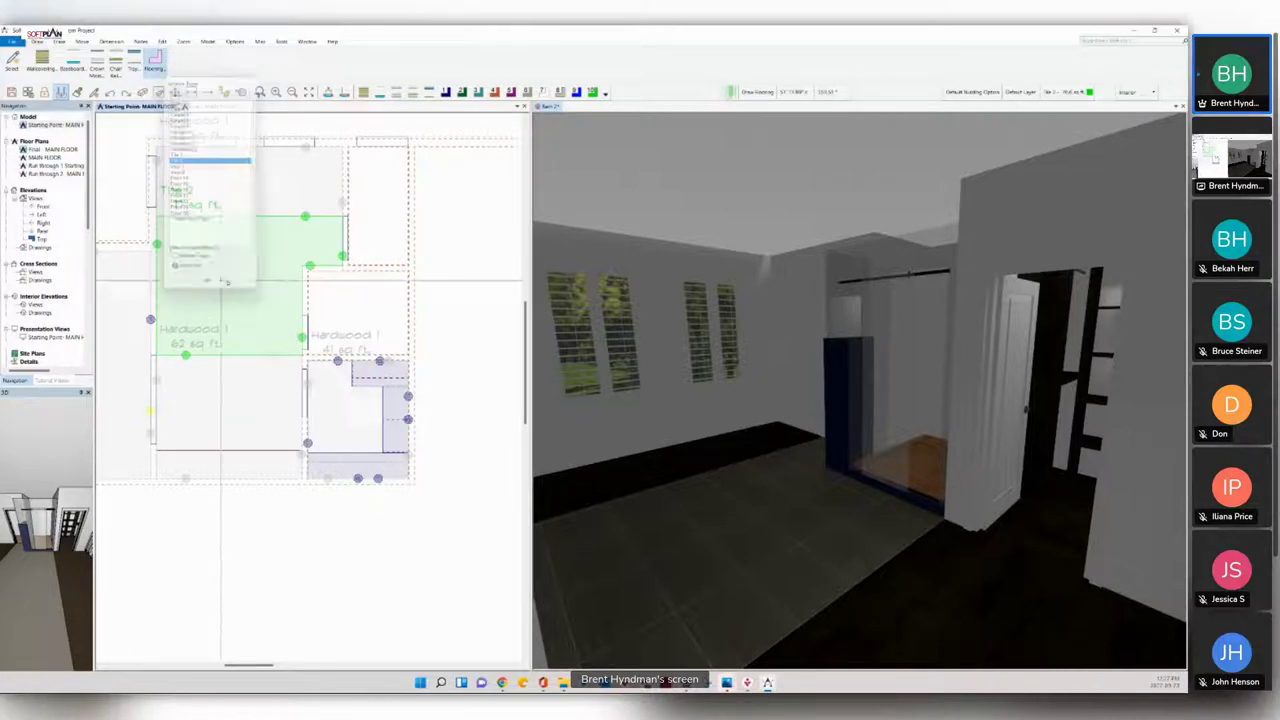
click(361, 227)
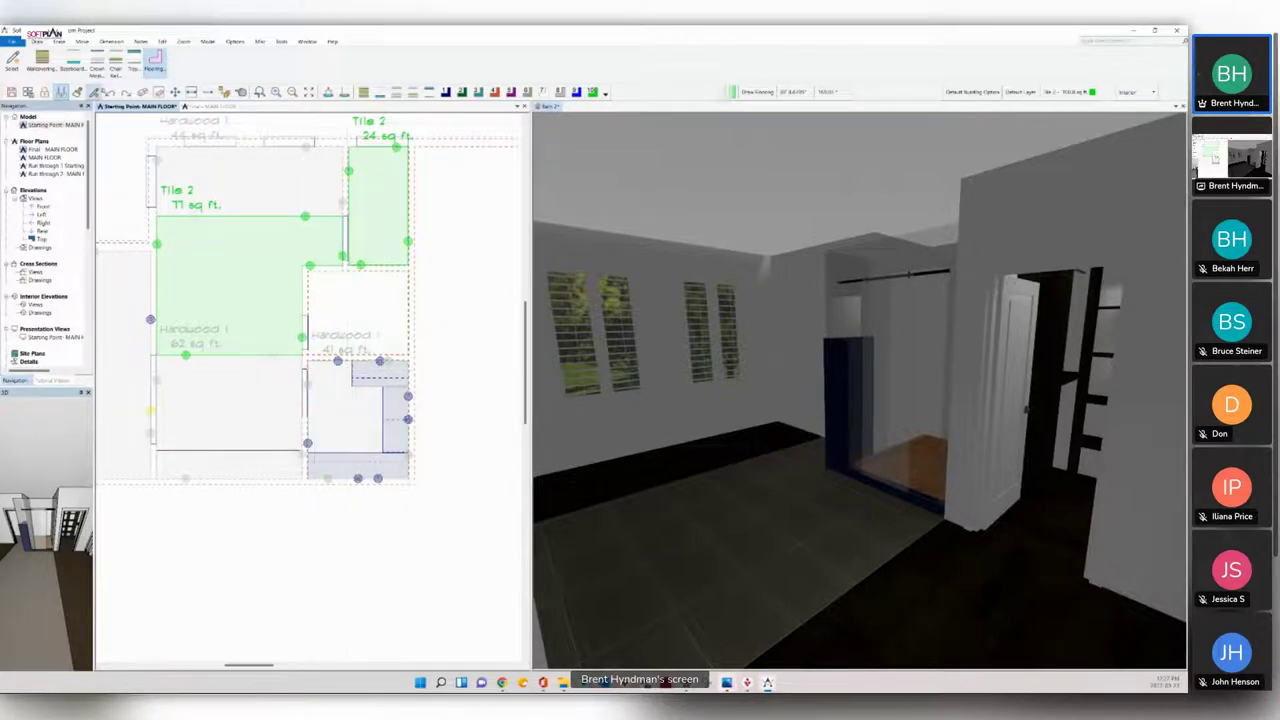
Step: Add Tile 1 flooring by Auto Trace inside the shower enclosure
click(154, 62)
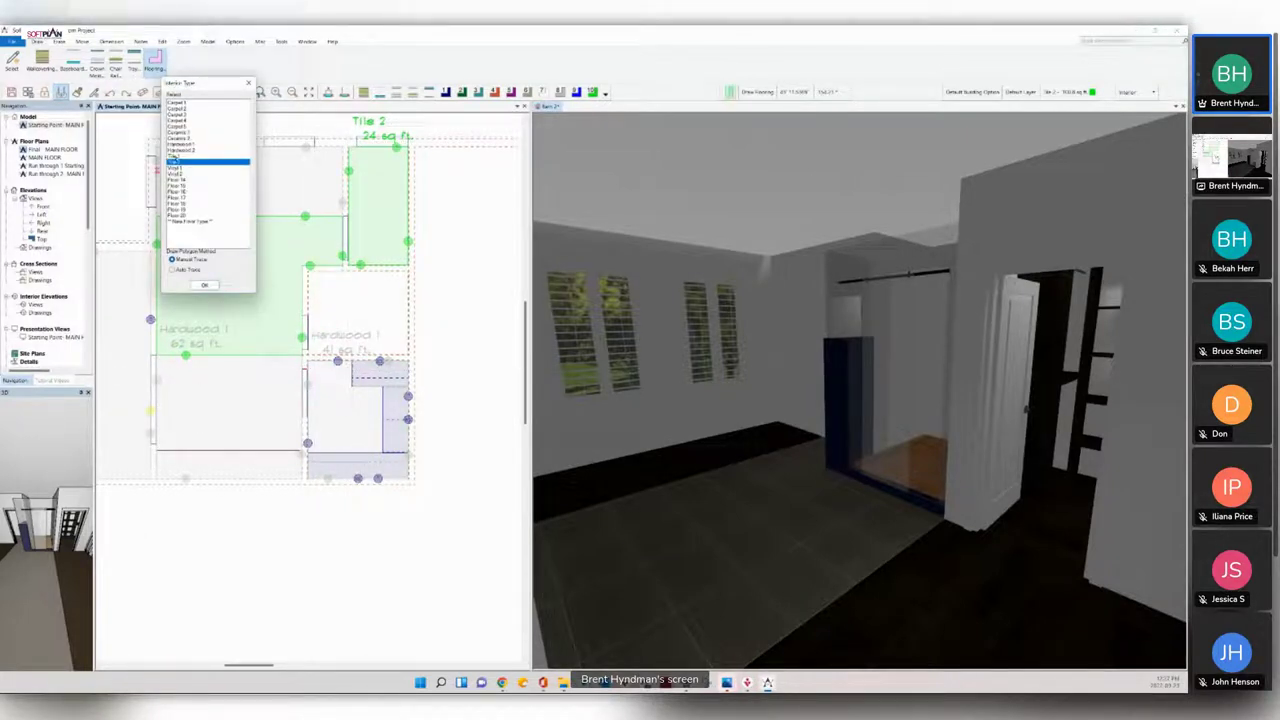
click(172, 270)
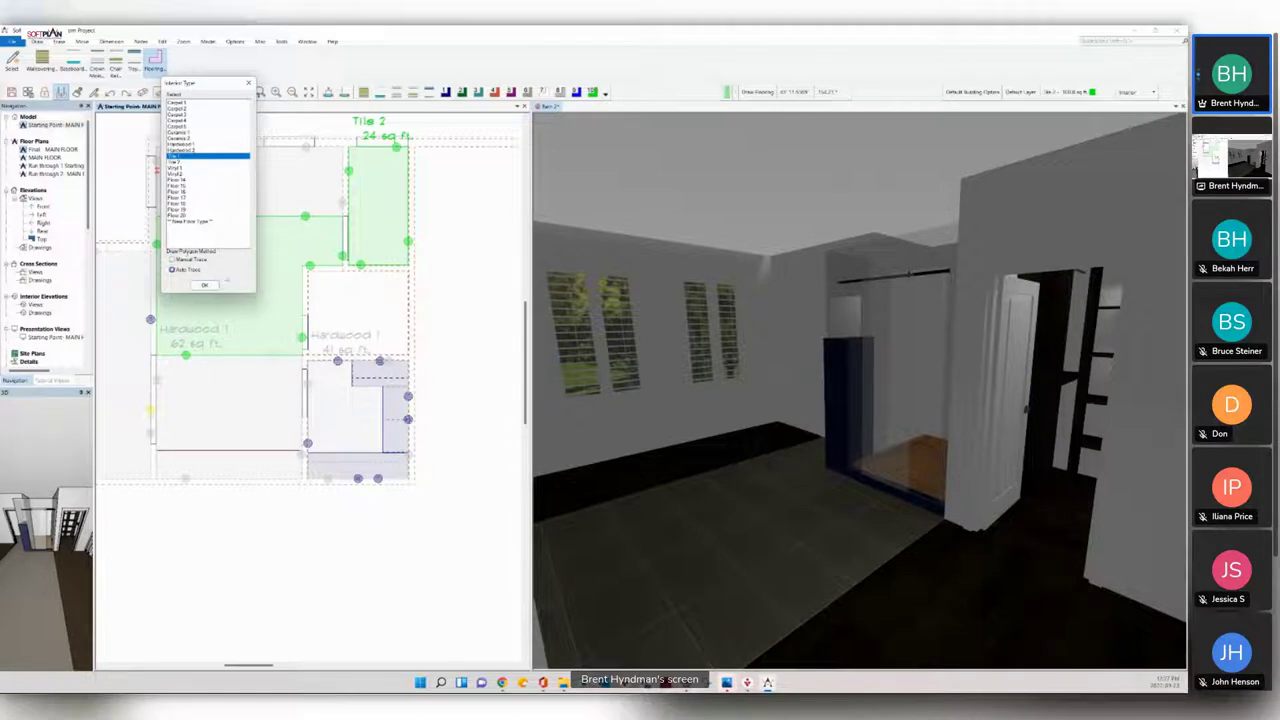
click(336, 322)
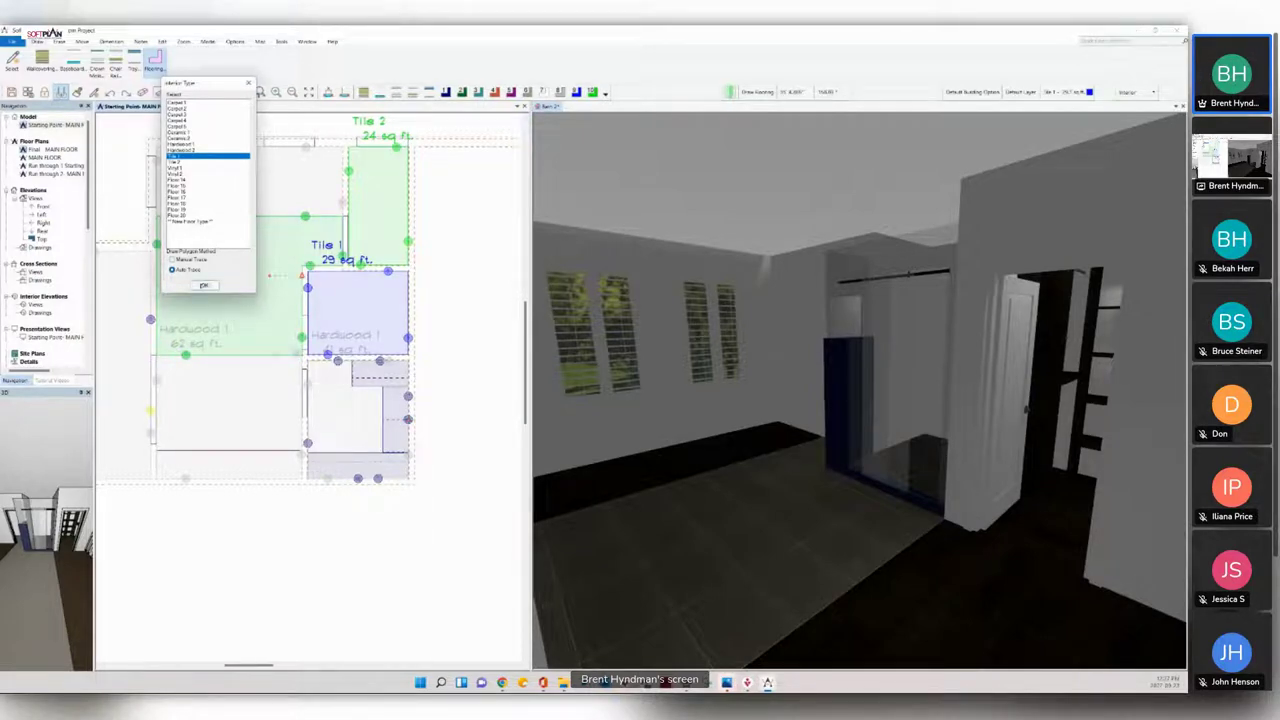
click(203, 285)
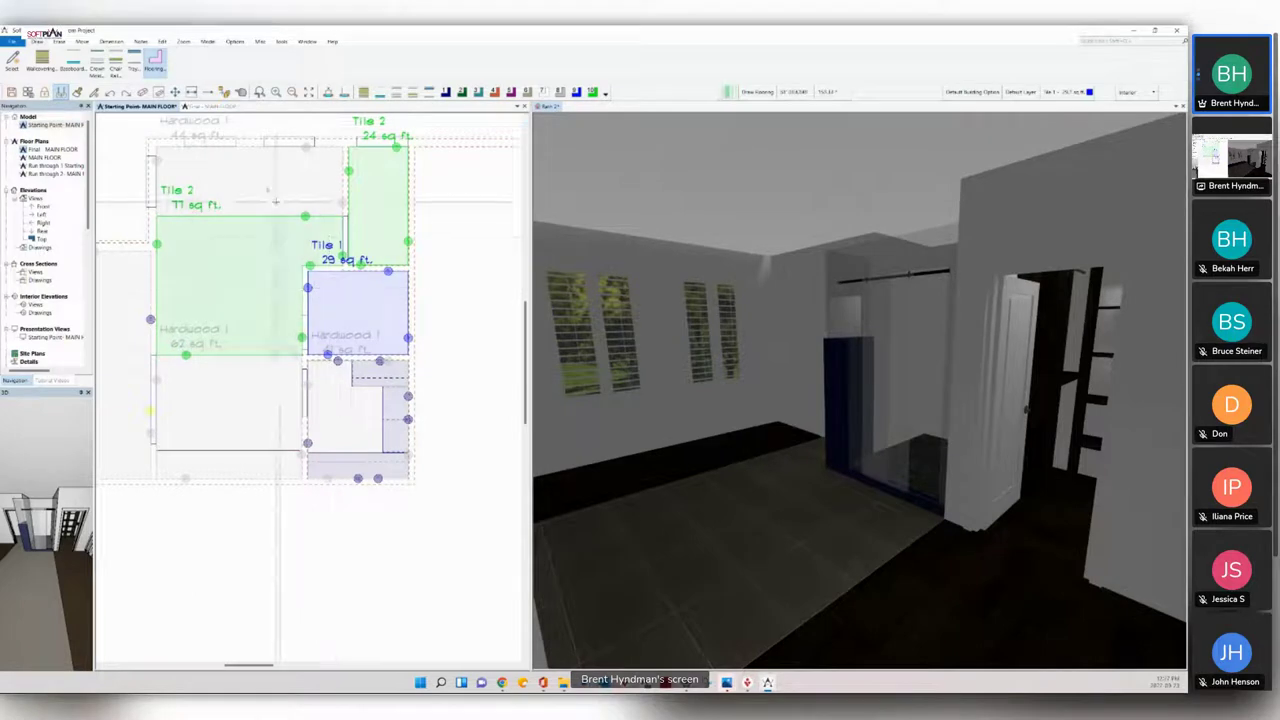
Step: Manually trace a Ceramic Tile 1 wallcovering along the shower's inner walls
click(42, 62)
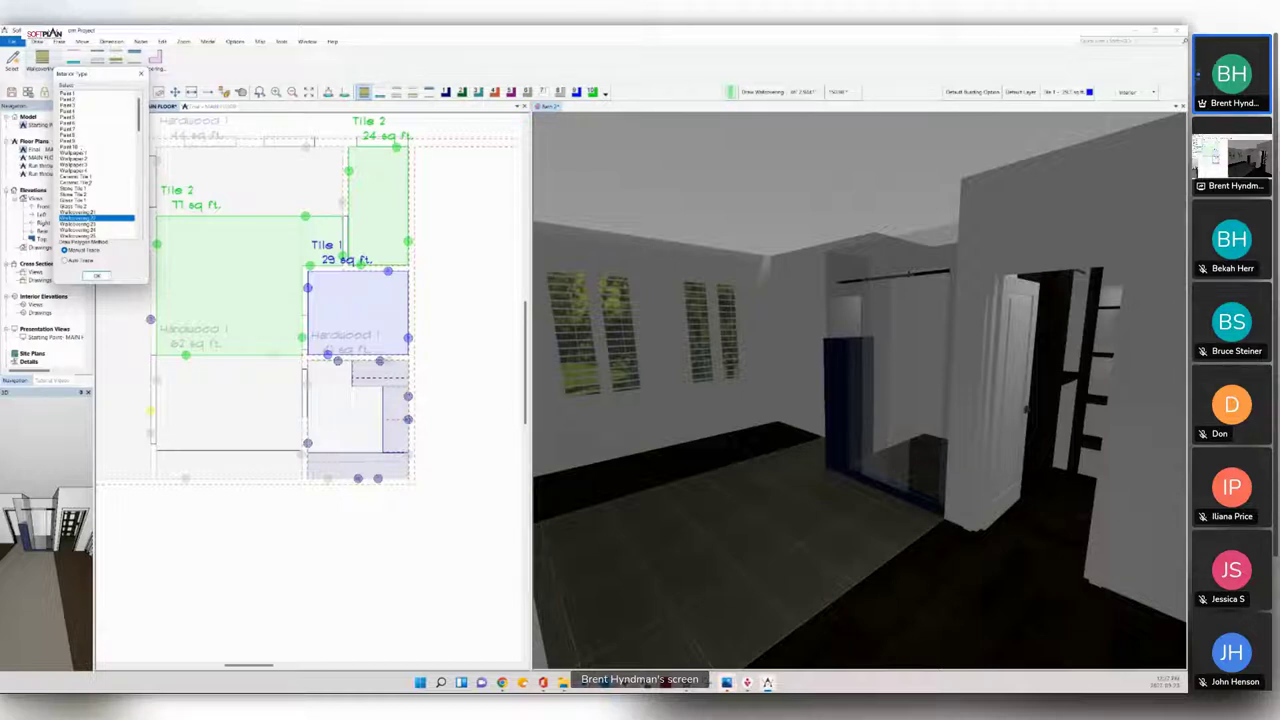
click(83, 176)
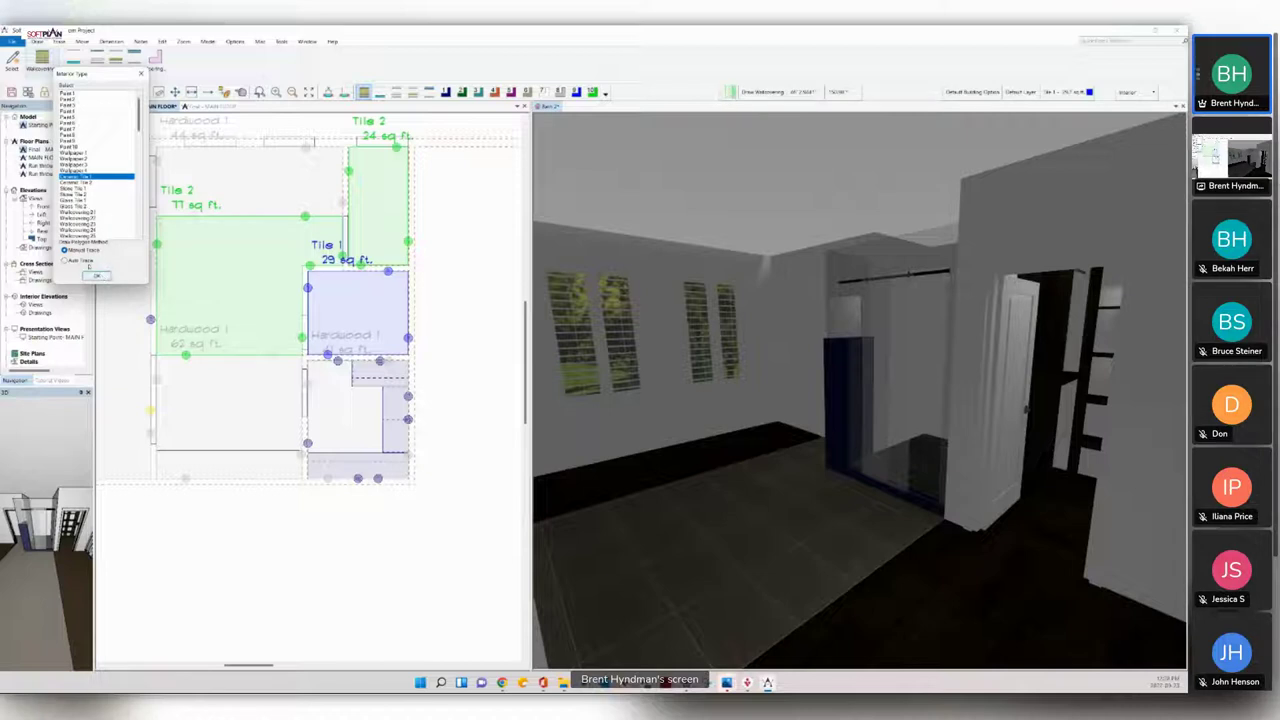
click(100, 276)
scroll(375, 317, up, 4)
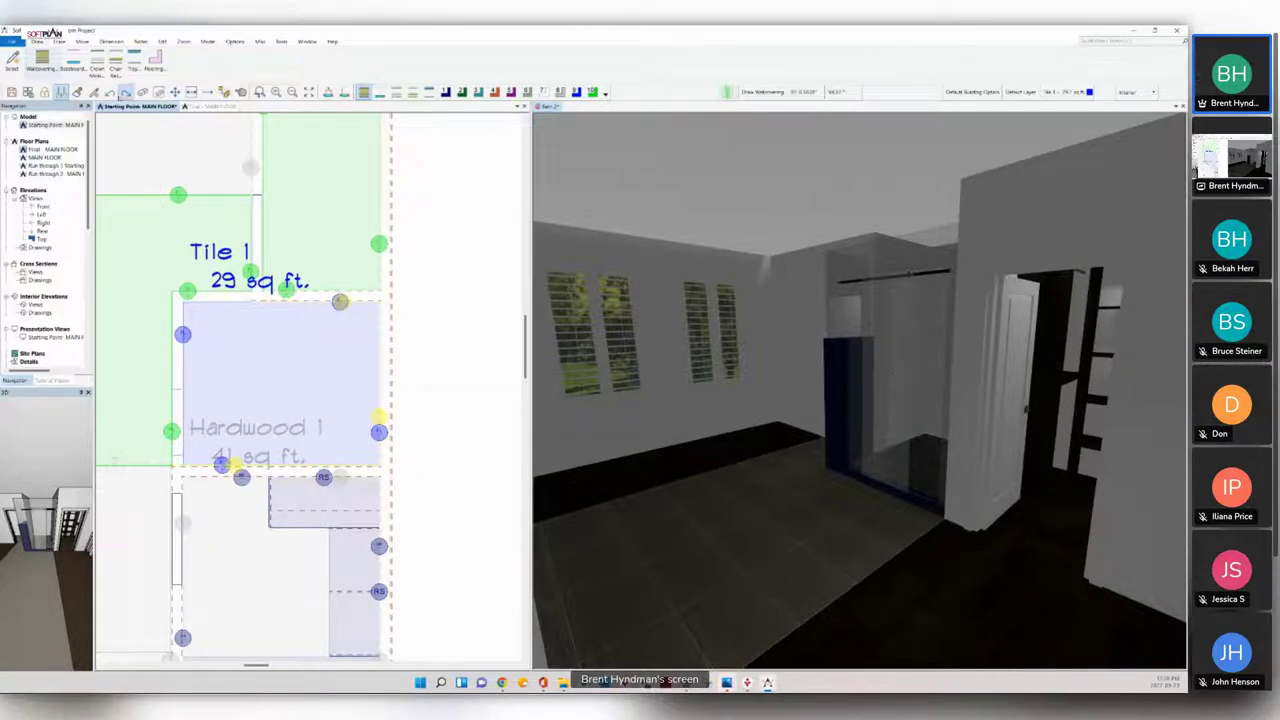
click(42, 62)
Step: In the 3D bath view, edit the shower wall tile's surface material, try the neighbouring Mosa Tile texture, restore the first one and accept it
click(541, 106)
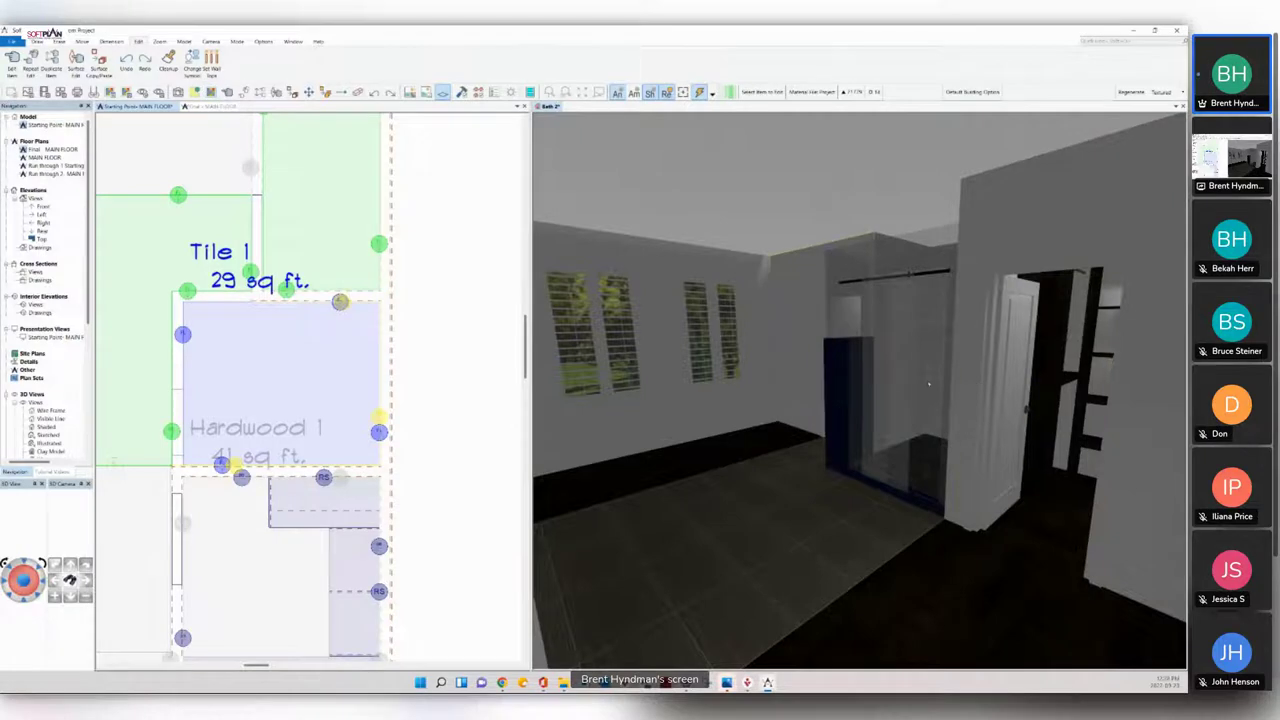
click(595, 335)
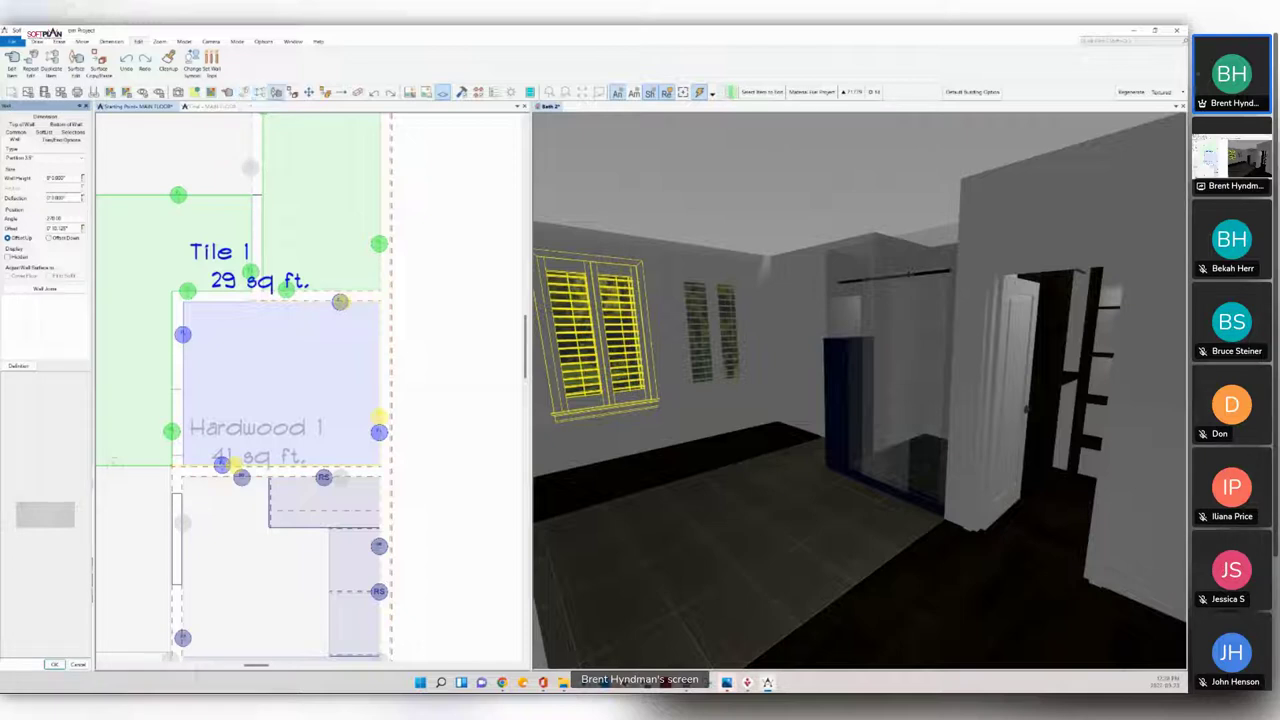
click(275, 92)
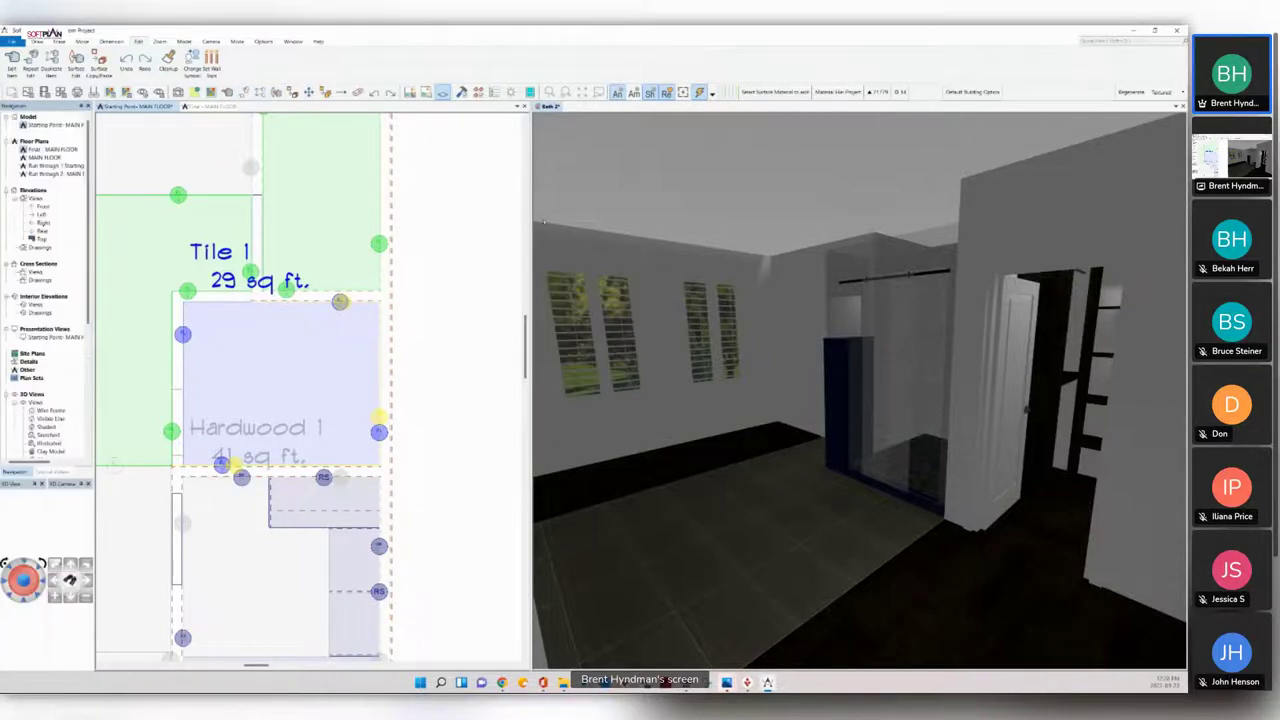
click(938, 335)
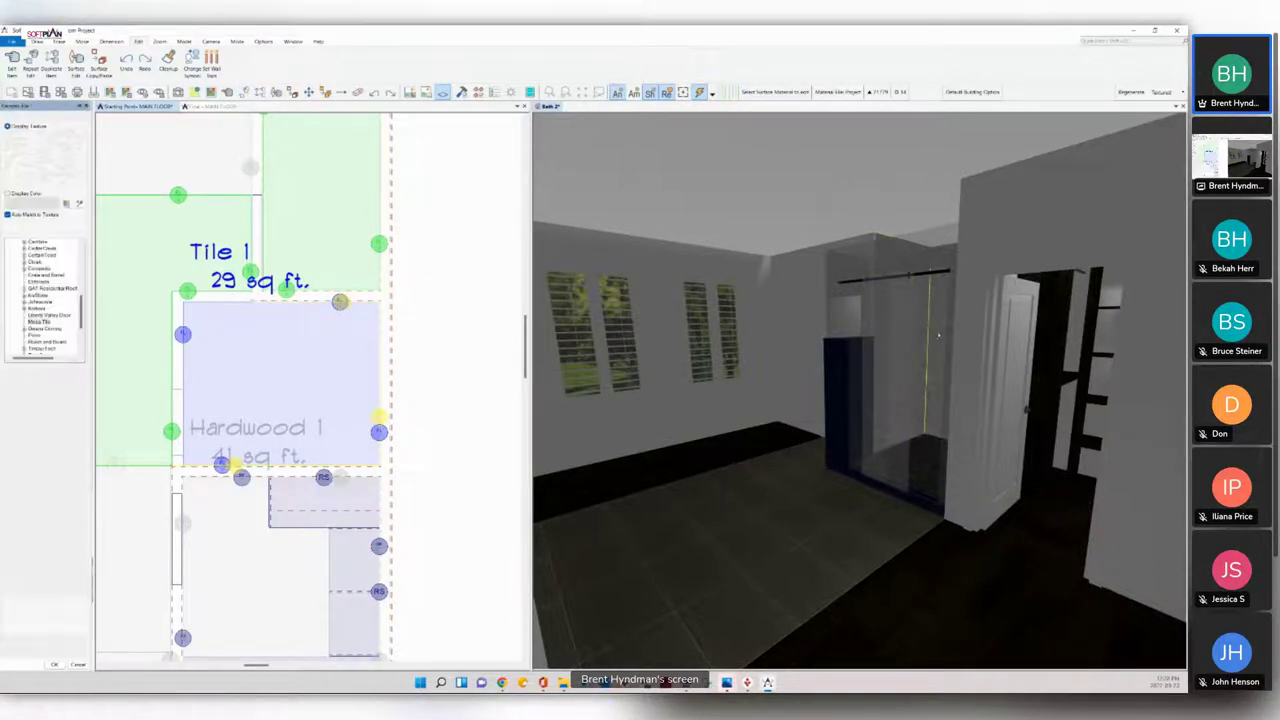
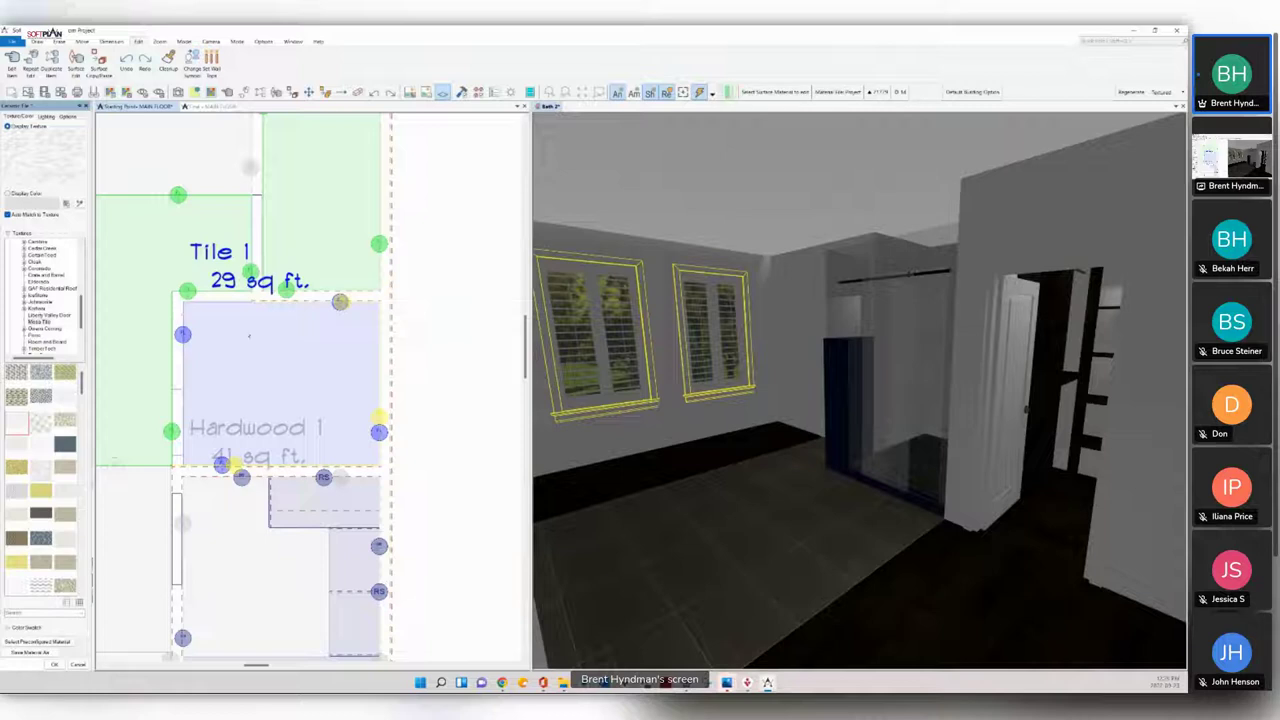
click(630, 536)
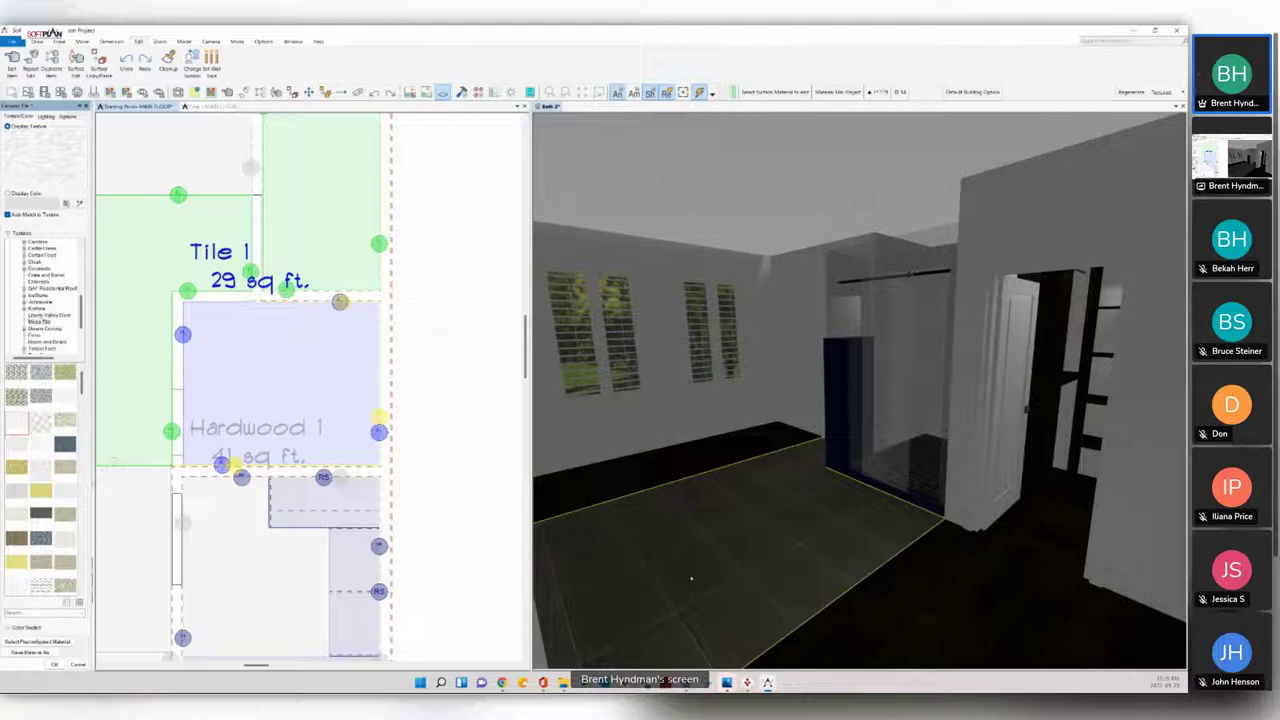
click(907, 360)
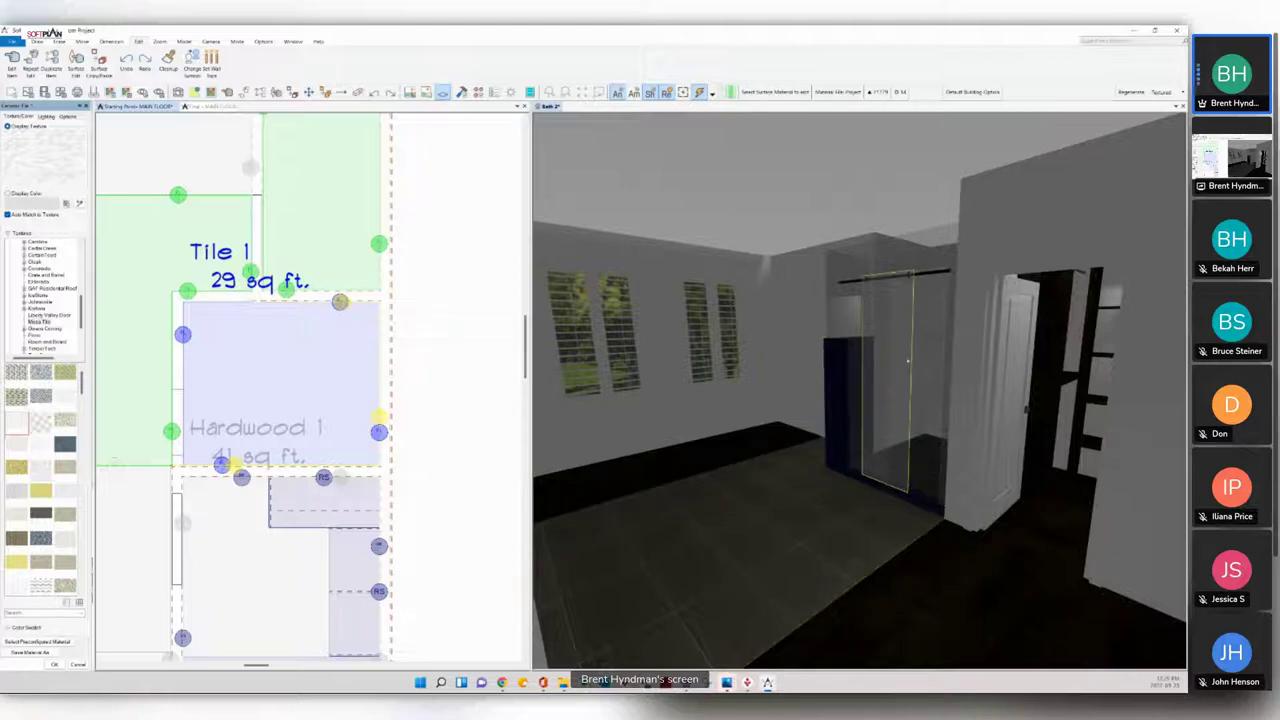
drag(907, 360, 931, 333)
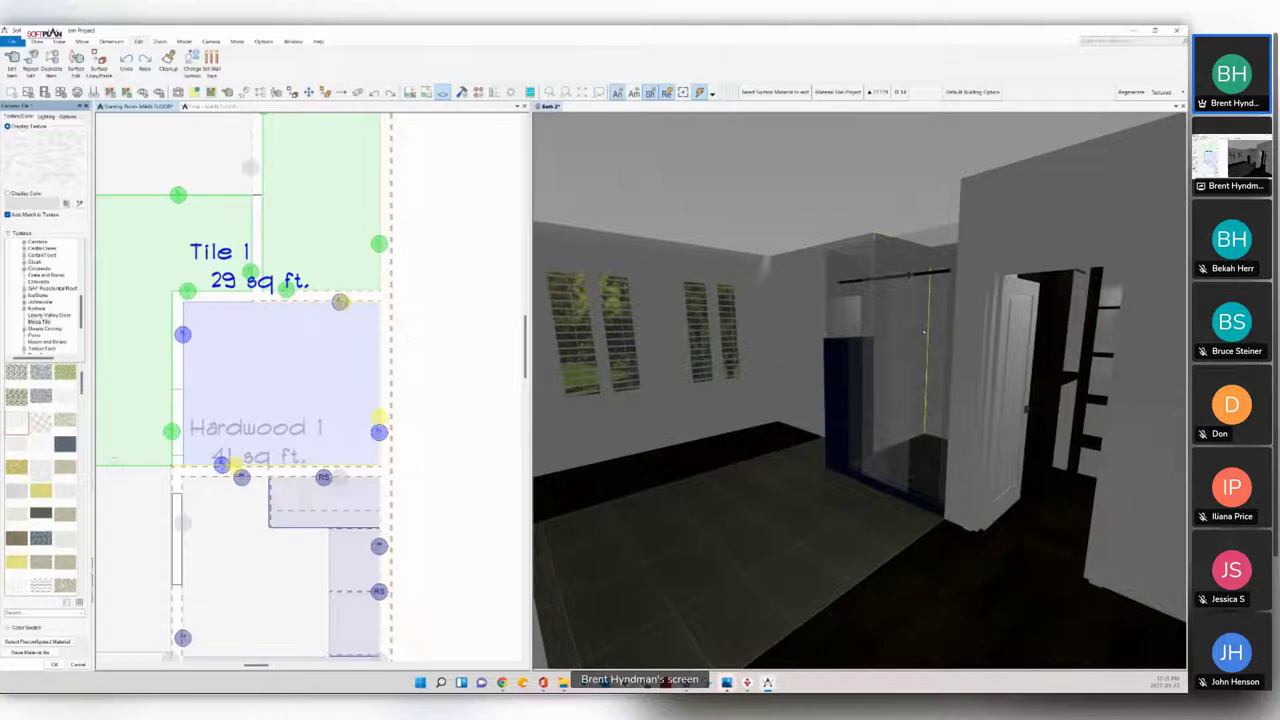
click(596, 335)
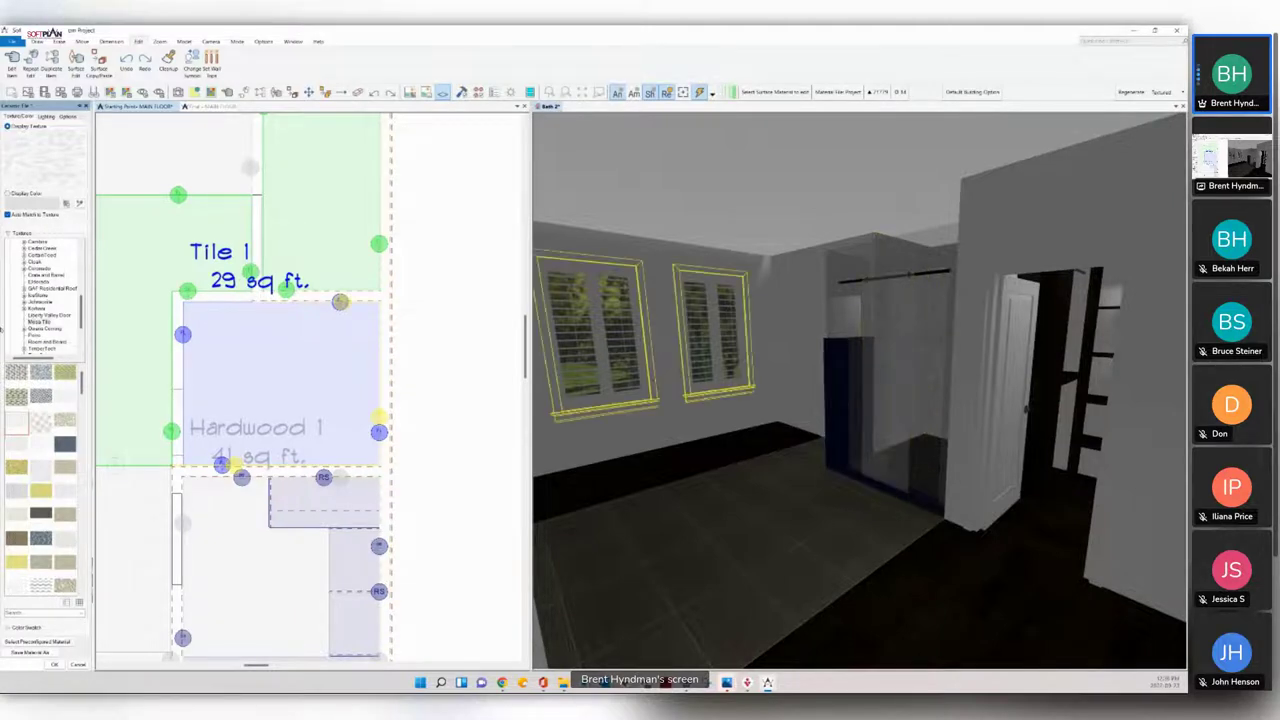
click(42, 425)
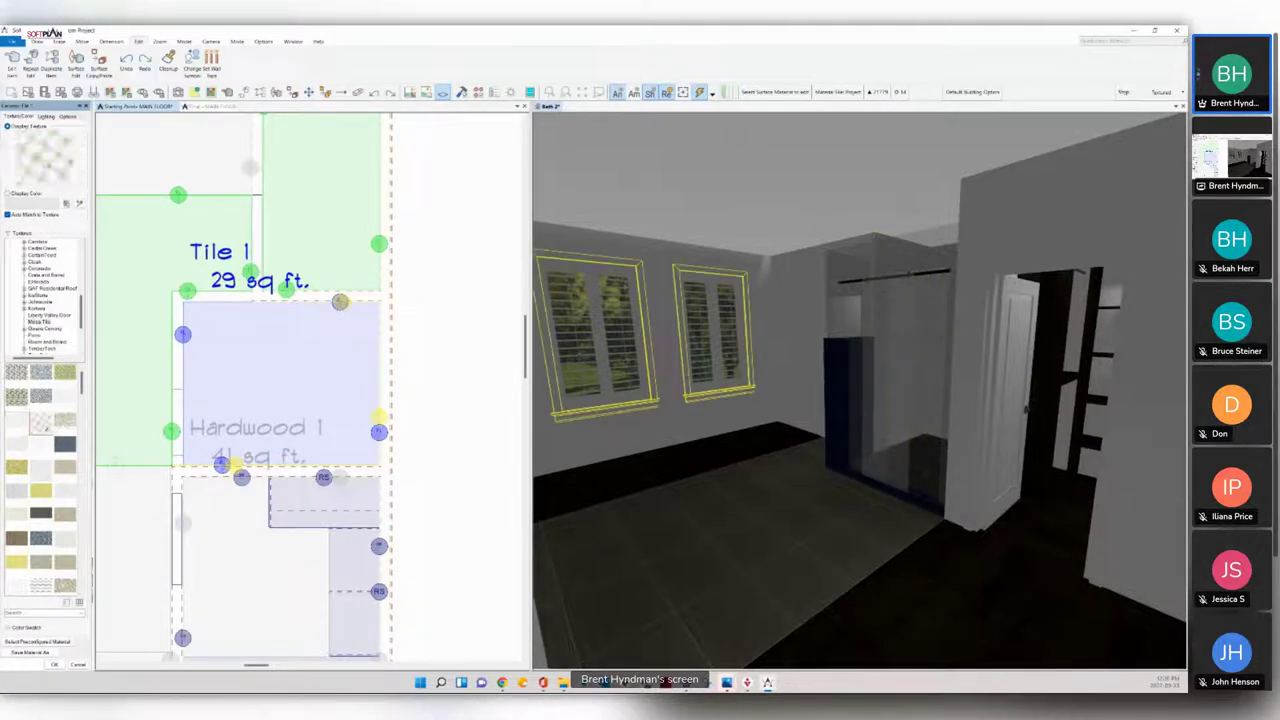
click(20, 426)
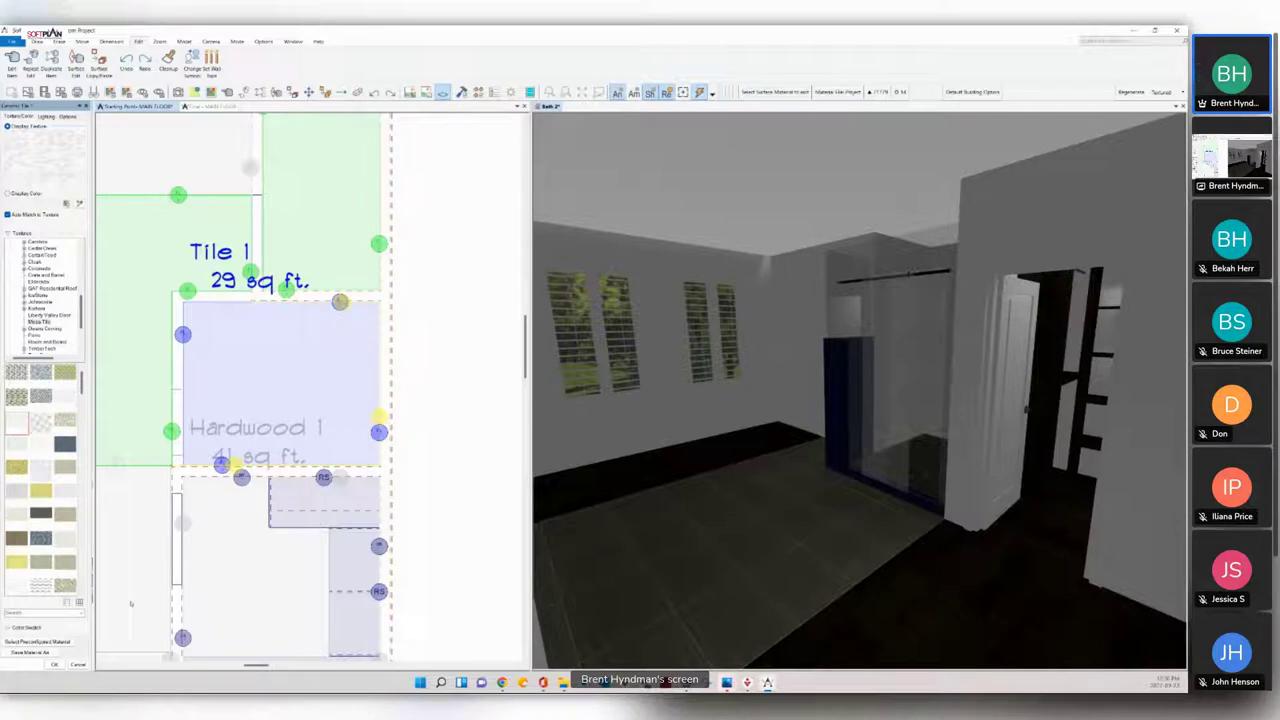
click(56, 665)
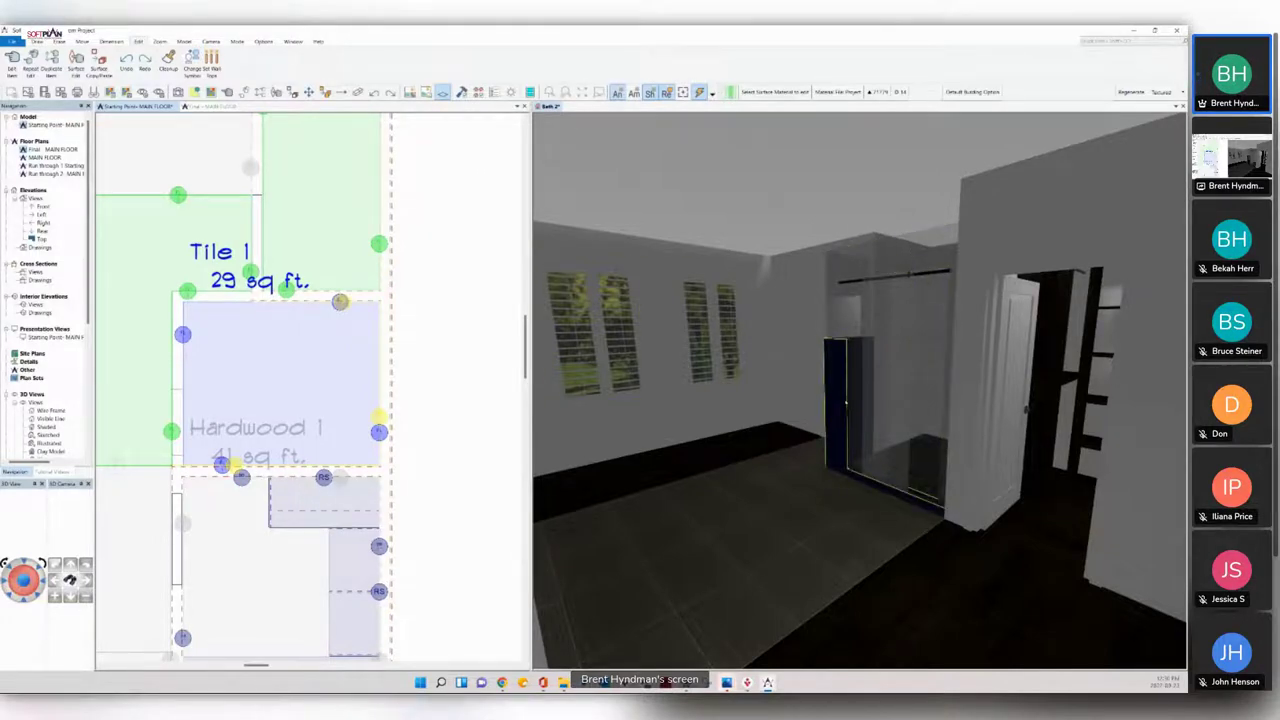
Step: Copy the shower wall's tile surface material and paste it onto the blue knee wall and curb
click(600, 320)
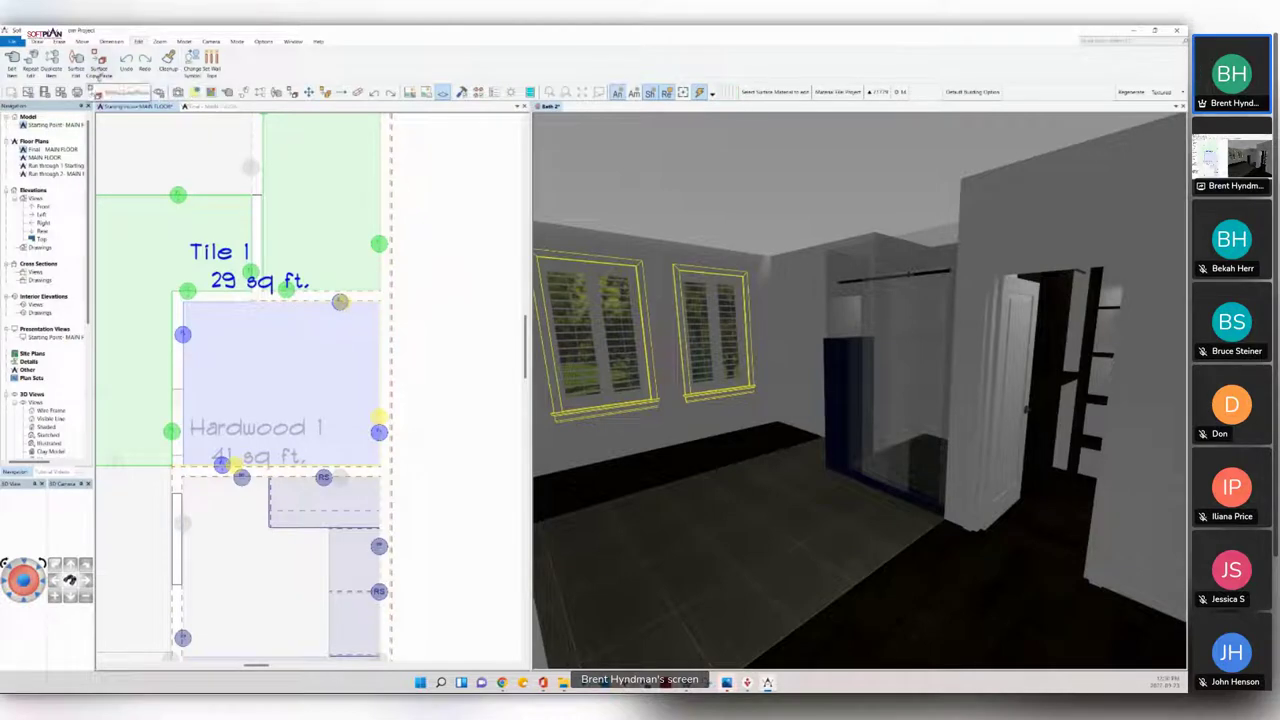
click(100, 70)
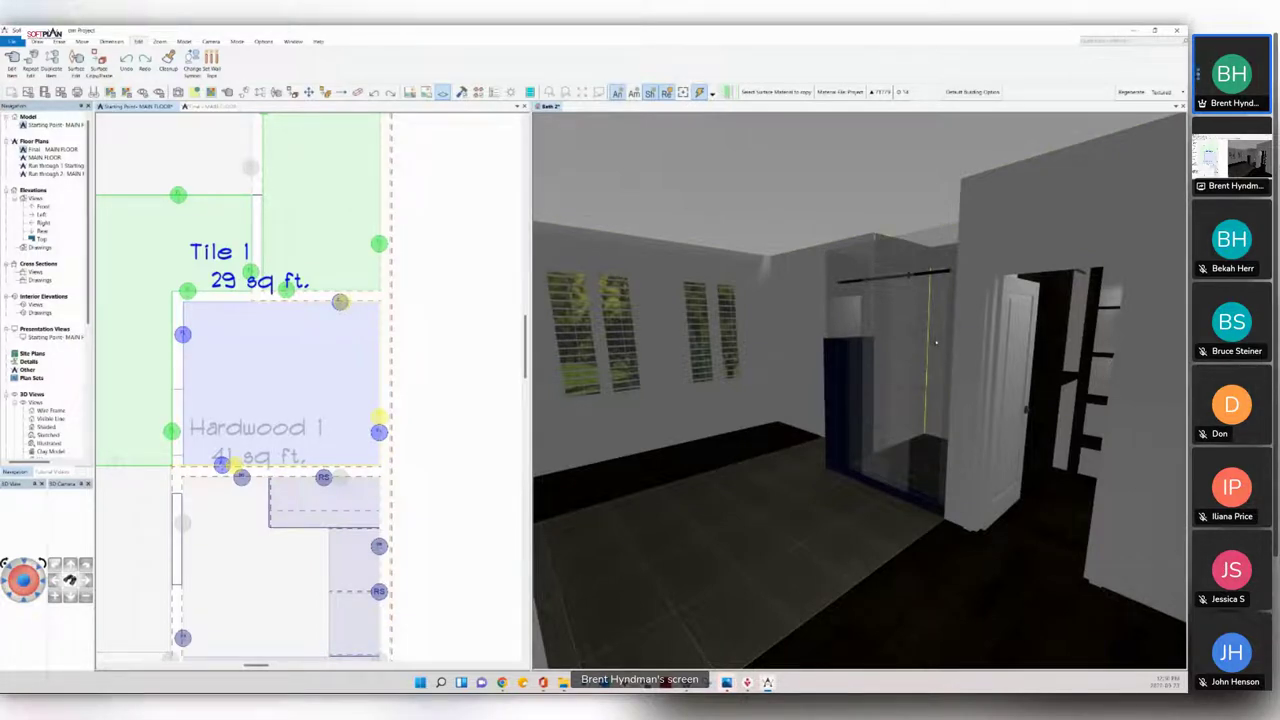
click(936, 343)
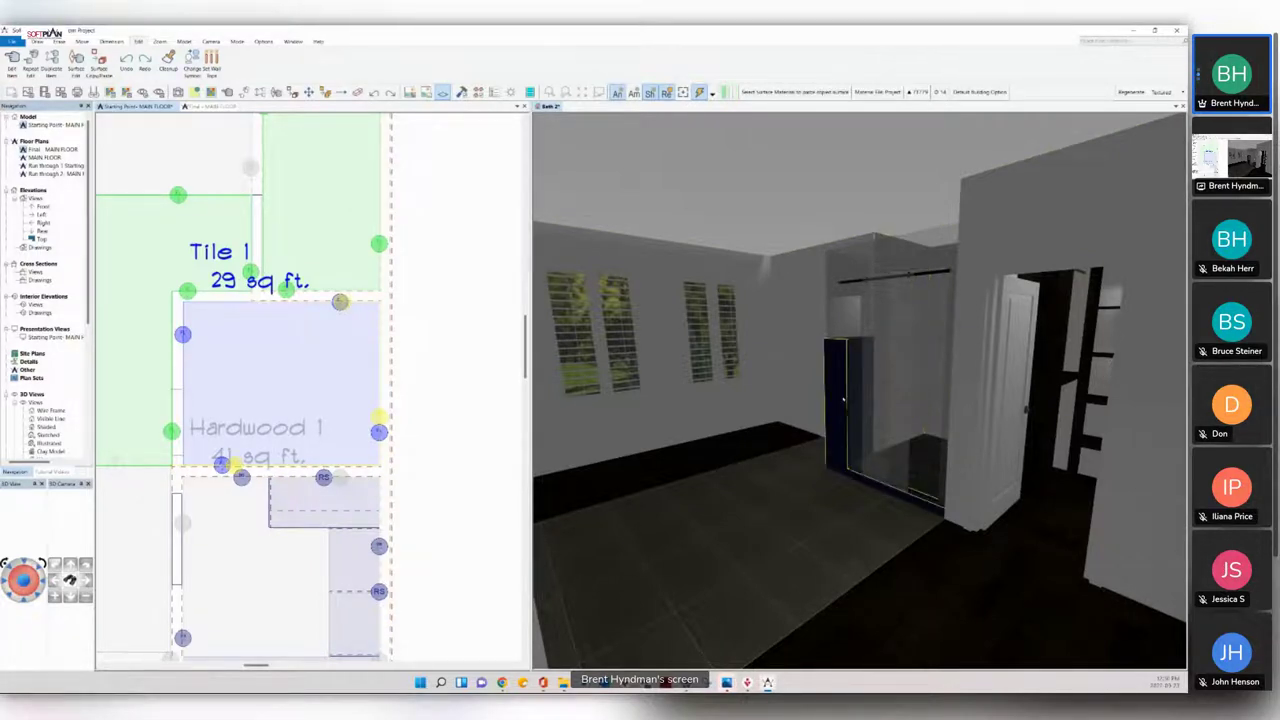
click(840, 398)
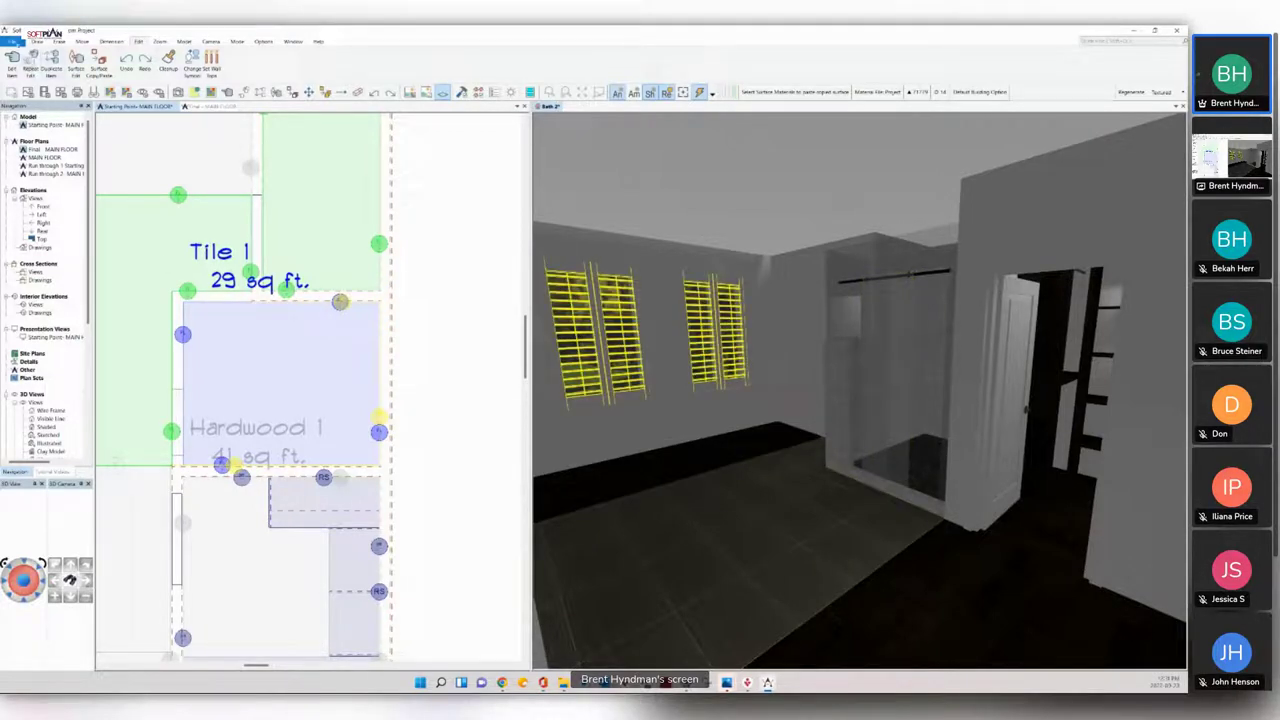
Step: Save the open project drawings and bring the whole ensuite floor plan into view
click(12, 41)
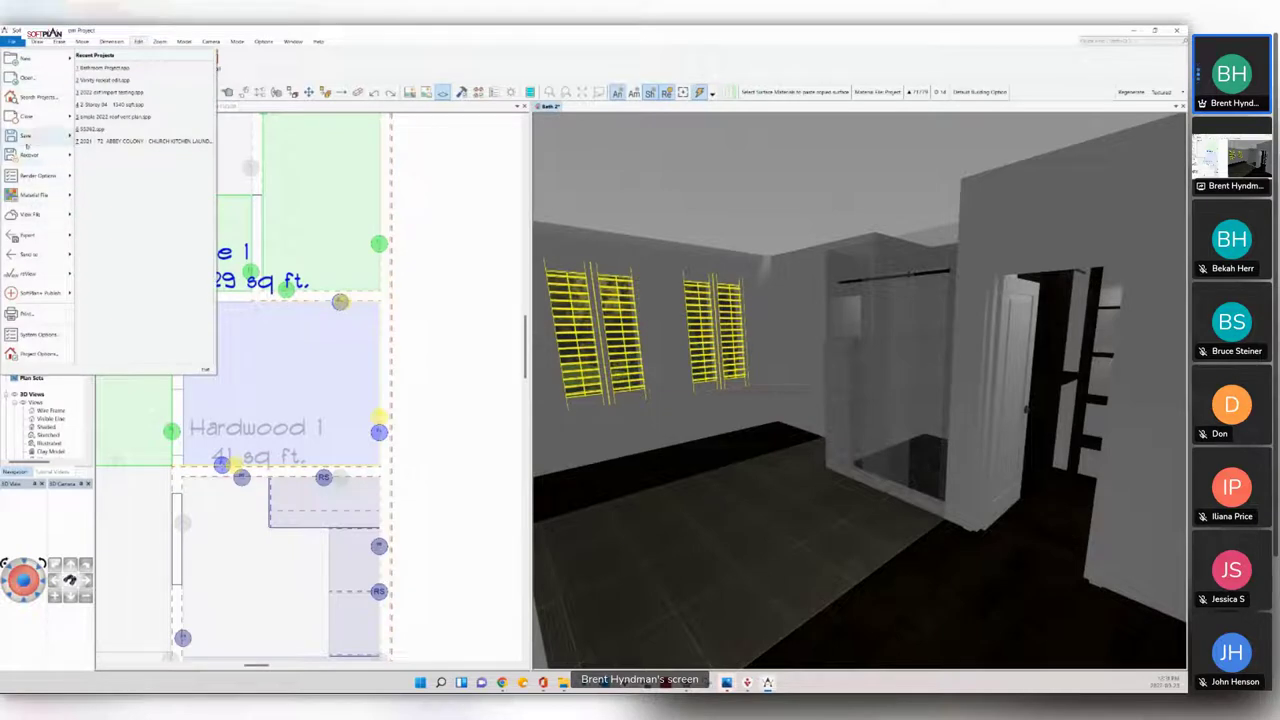
mouse_move(27, 141)
click(94, 177)
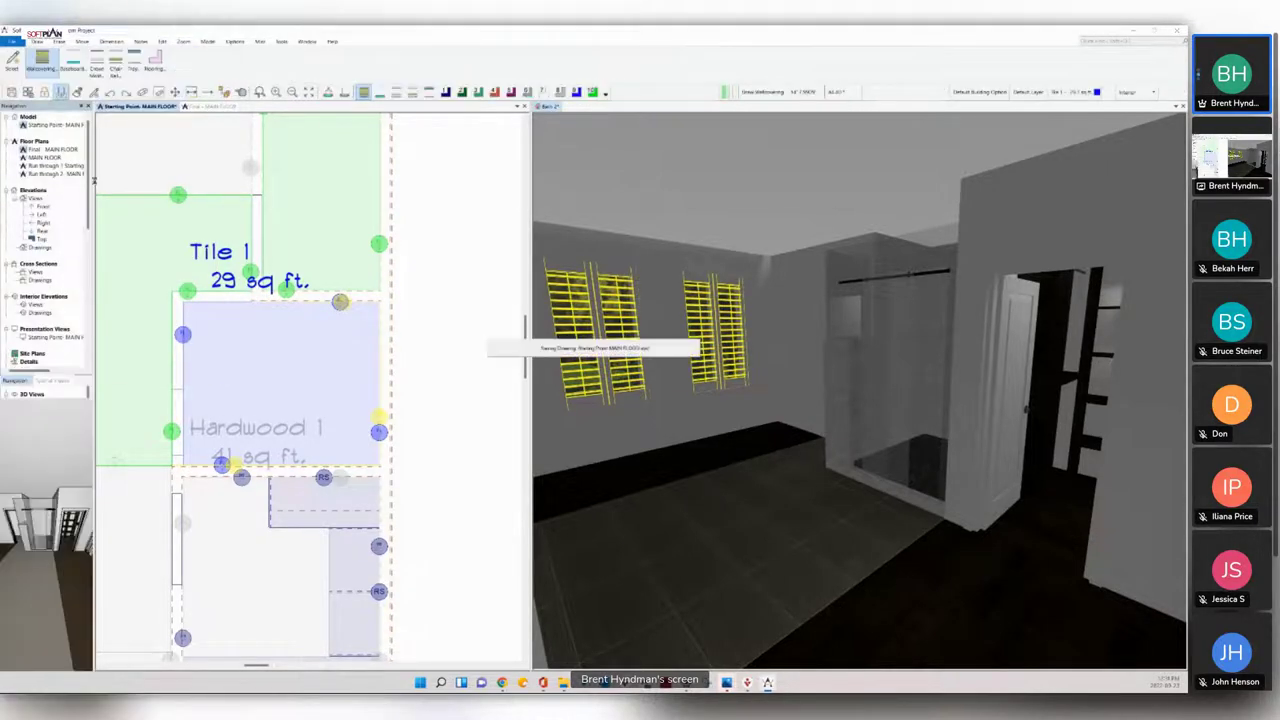
scroll(226, 359, down, 3)
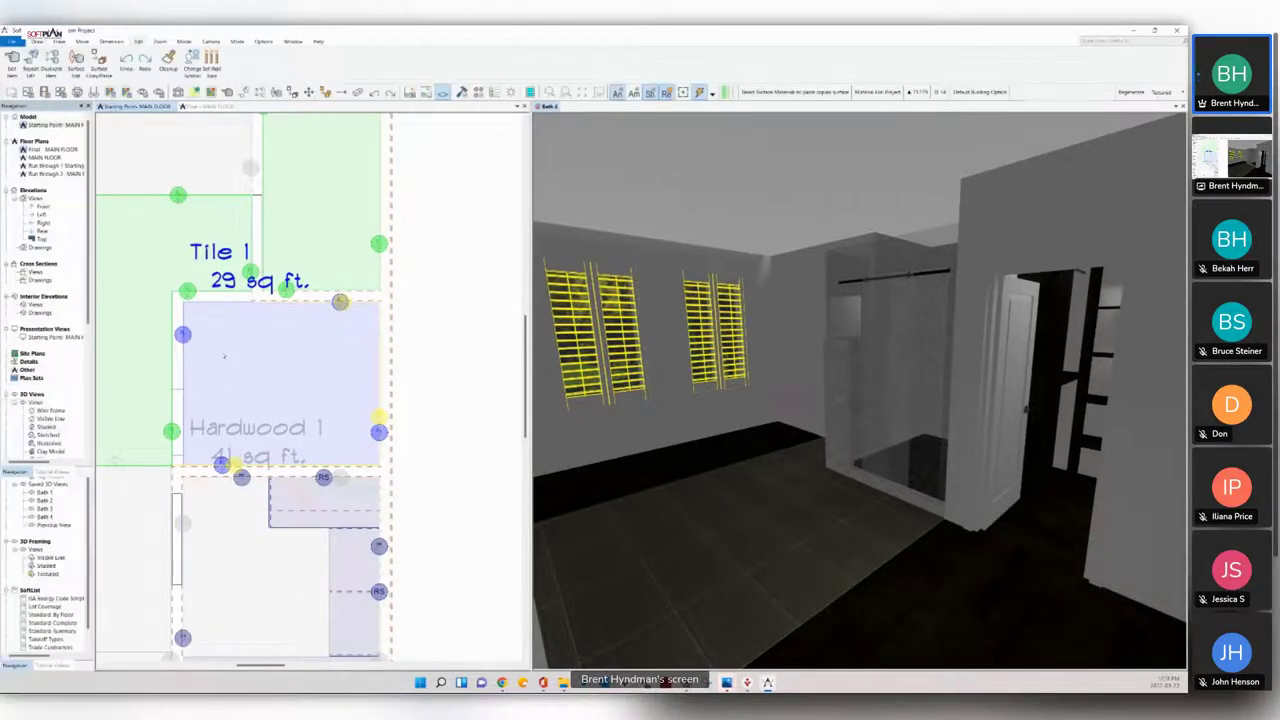
scroll(172, 340, up, 1)
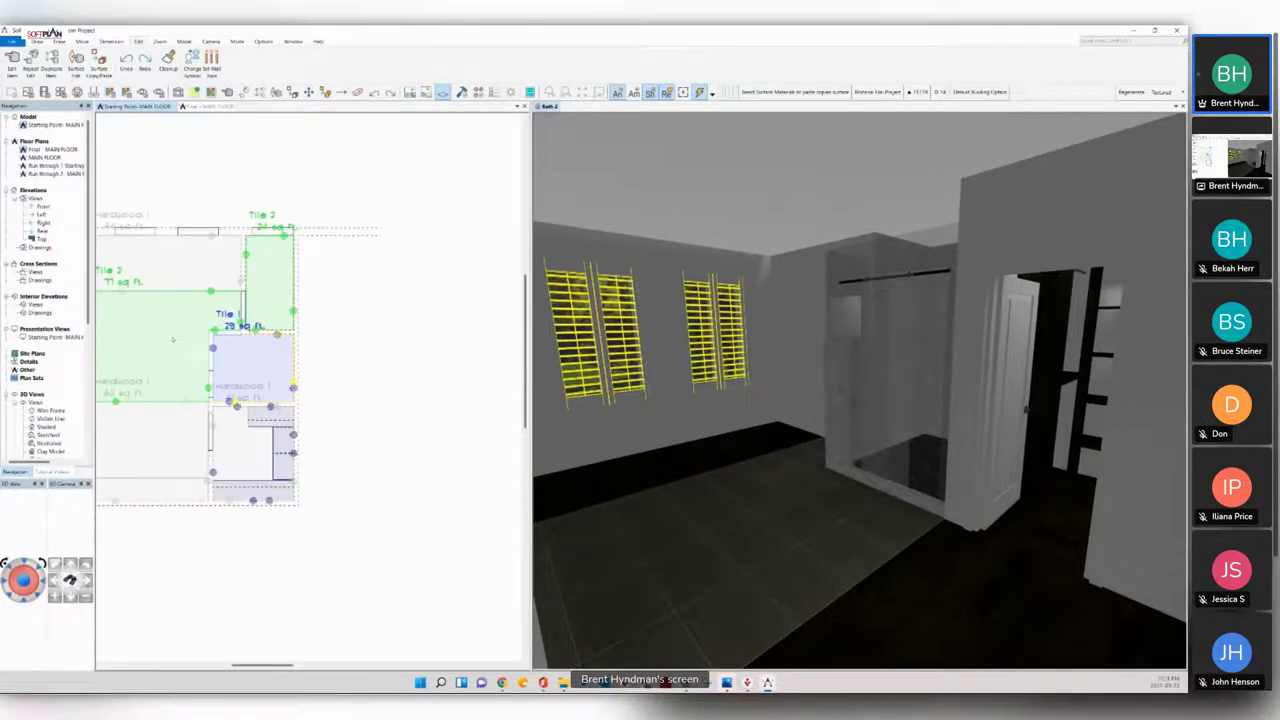
scroll(172, 340, down, 2)
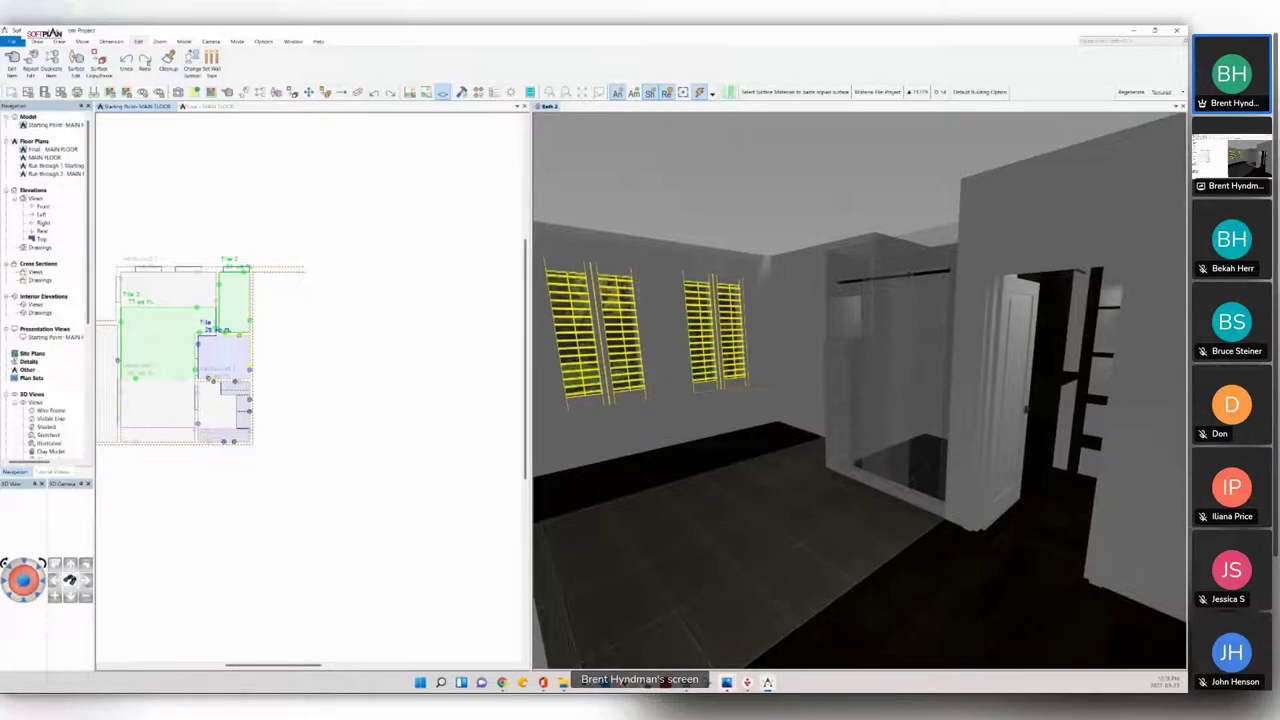
Step: On the Starting Point main floor plan, manually trace a painted chair rail along the walls at the upper, windowed end of the ensuite
key(Escape)
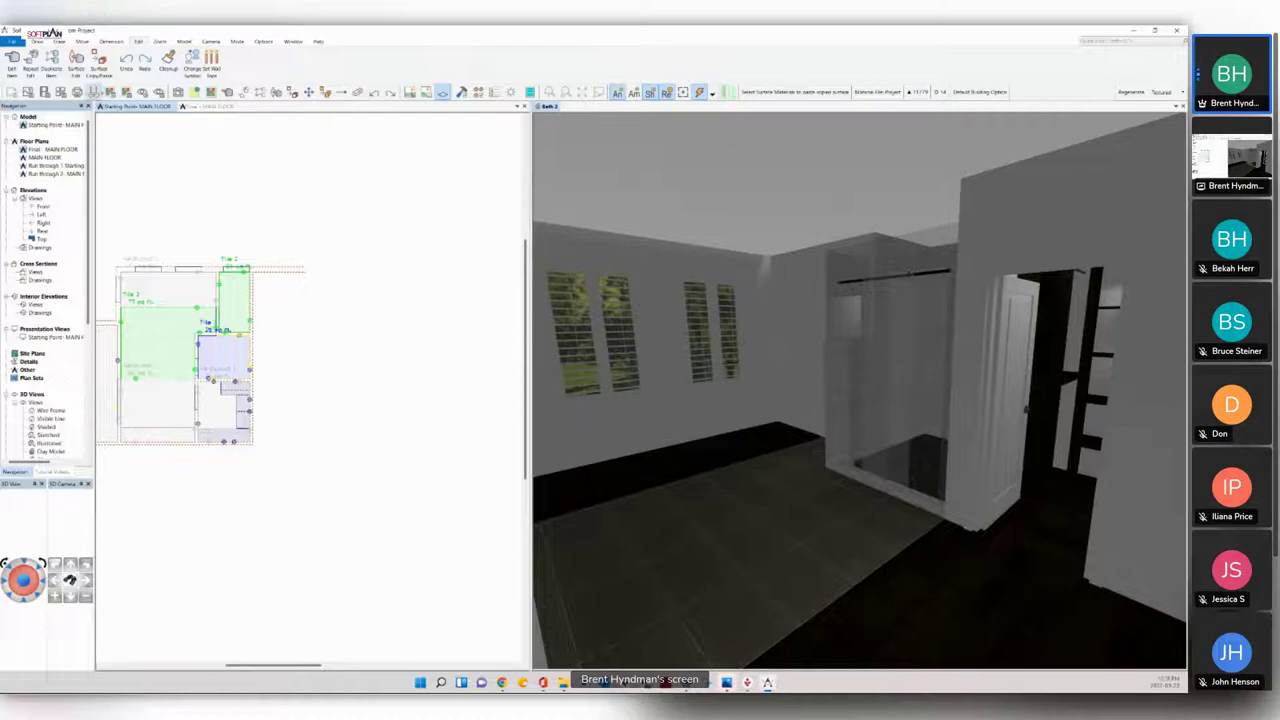
click(136, 106)
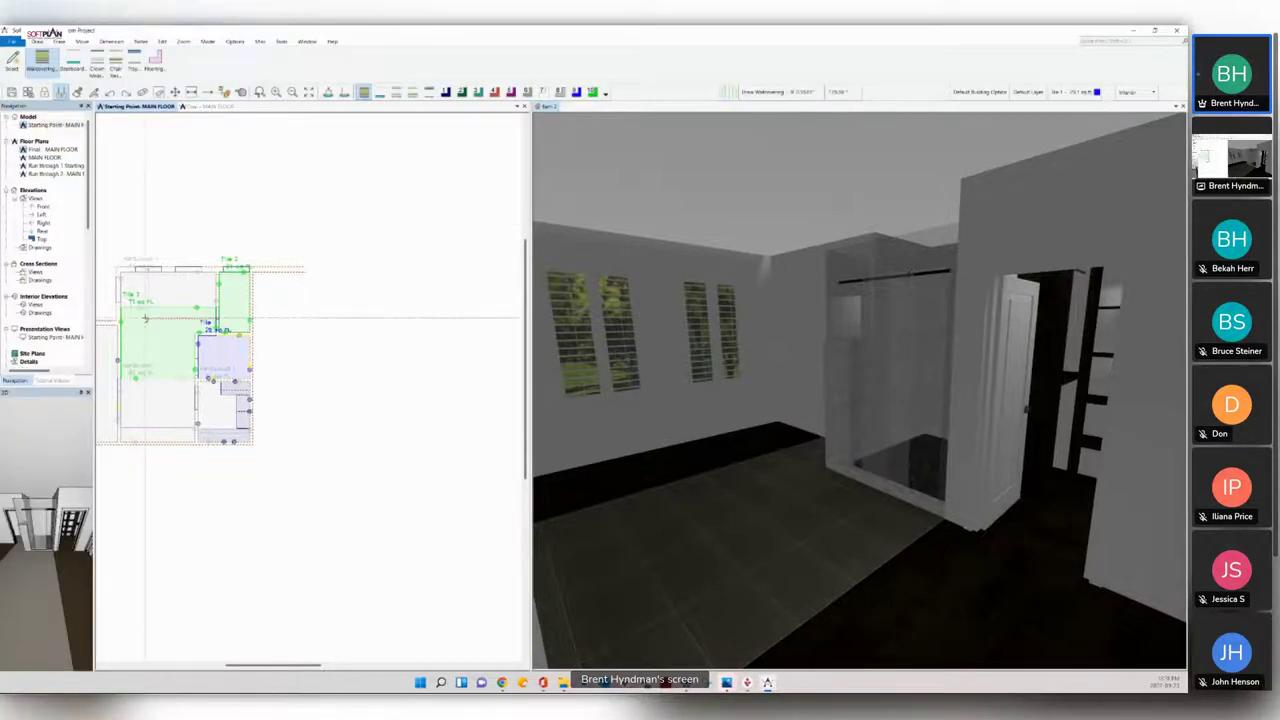
scroll(308, 388, up, 4)
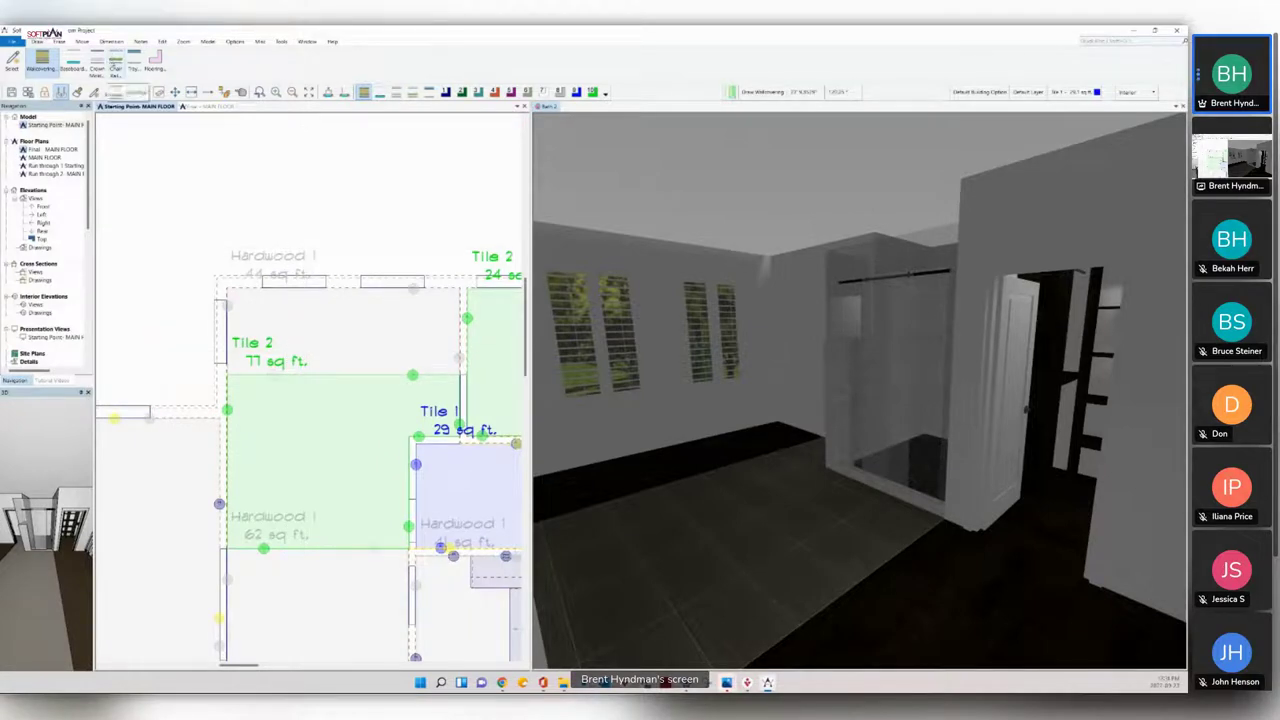
click(116, 64)
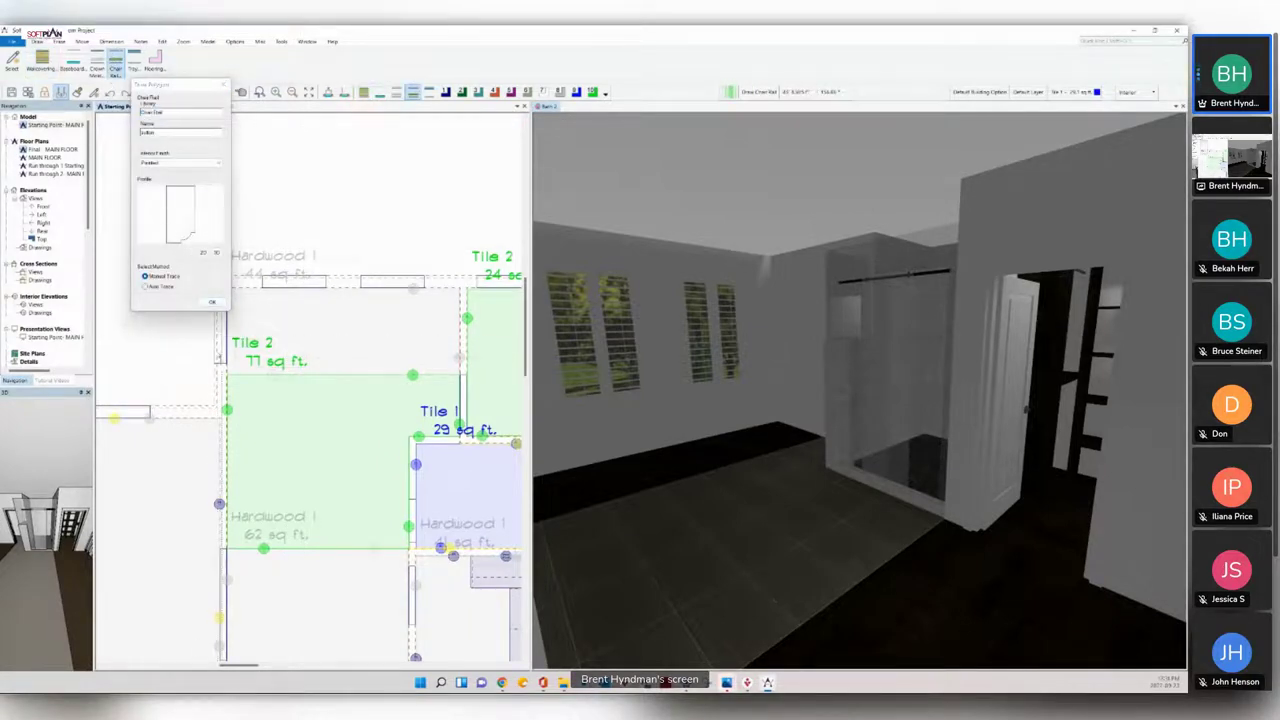
click(211, 302)
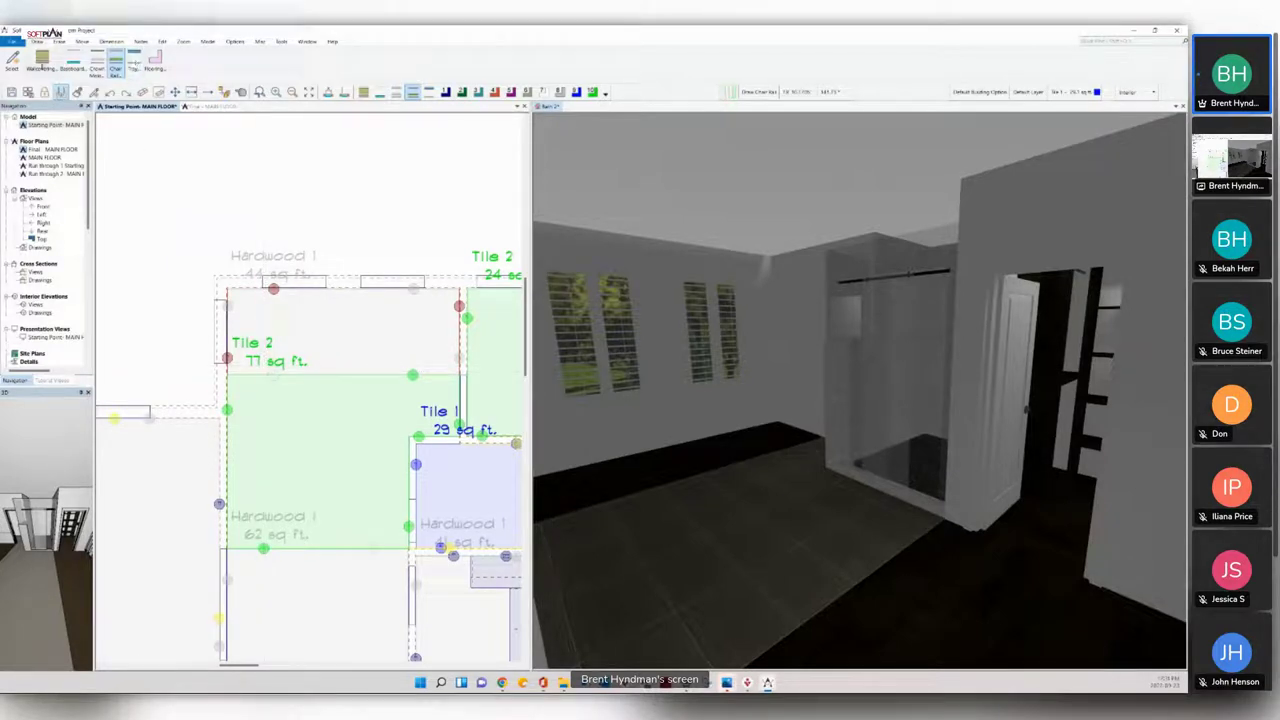
Step: Manually trace a Paint 1 wallcovering along the remaining walls of the ensuite and adjoining rooms
click(42, 62)
click(72, 98)
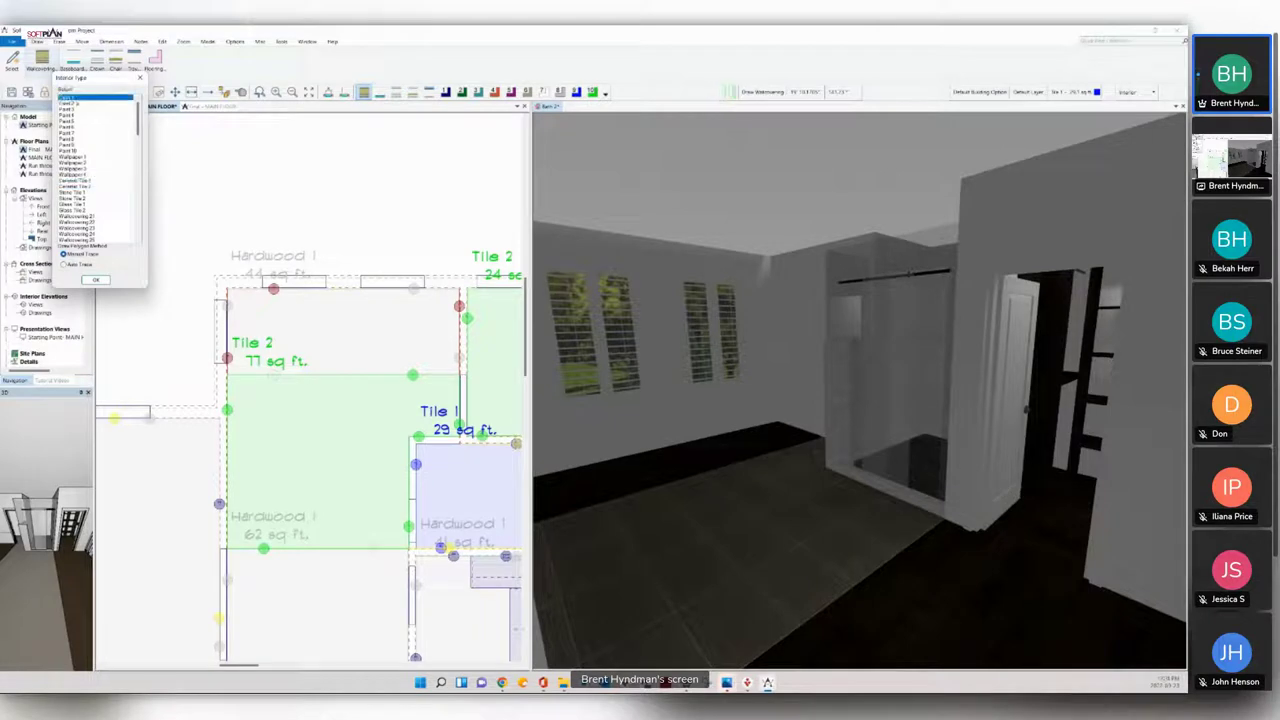
click(95, 279)
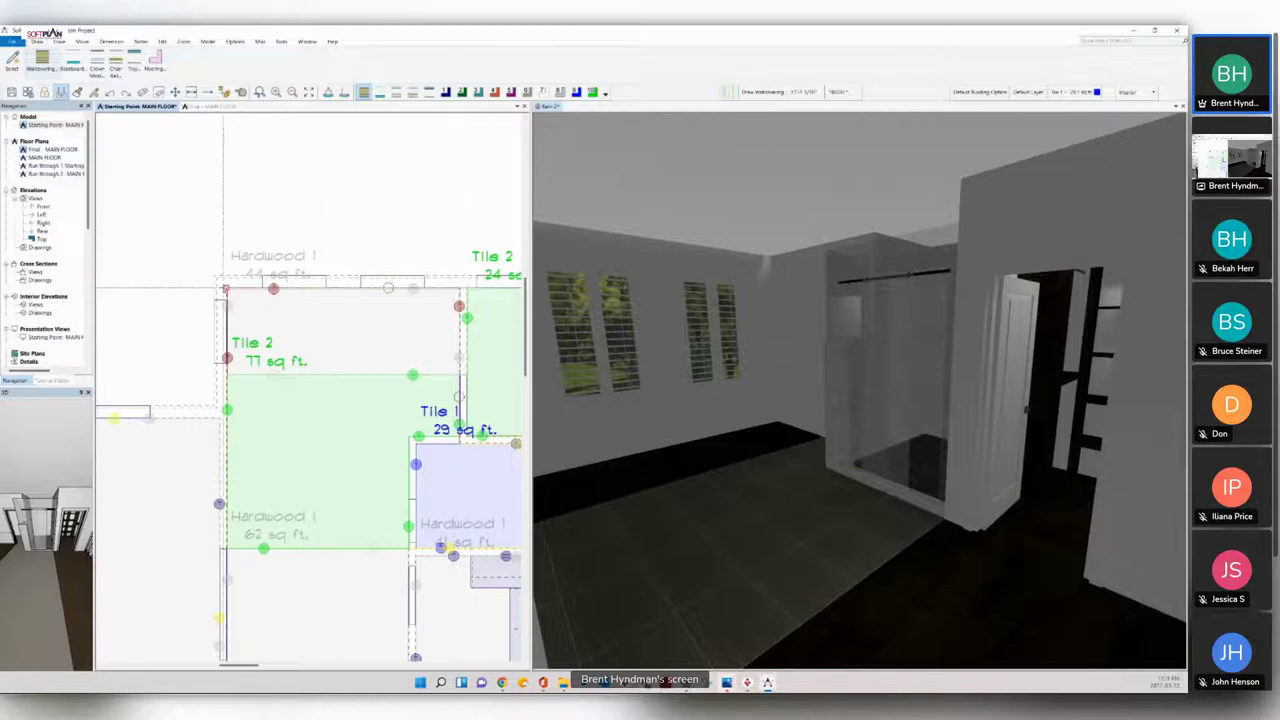
scroll(300, 390, down, 2)
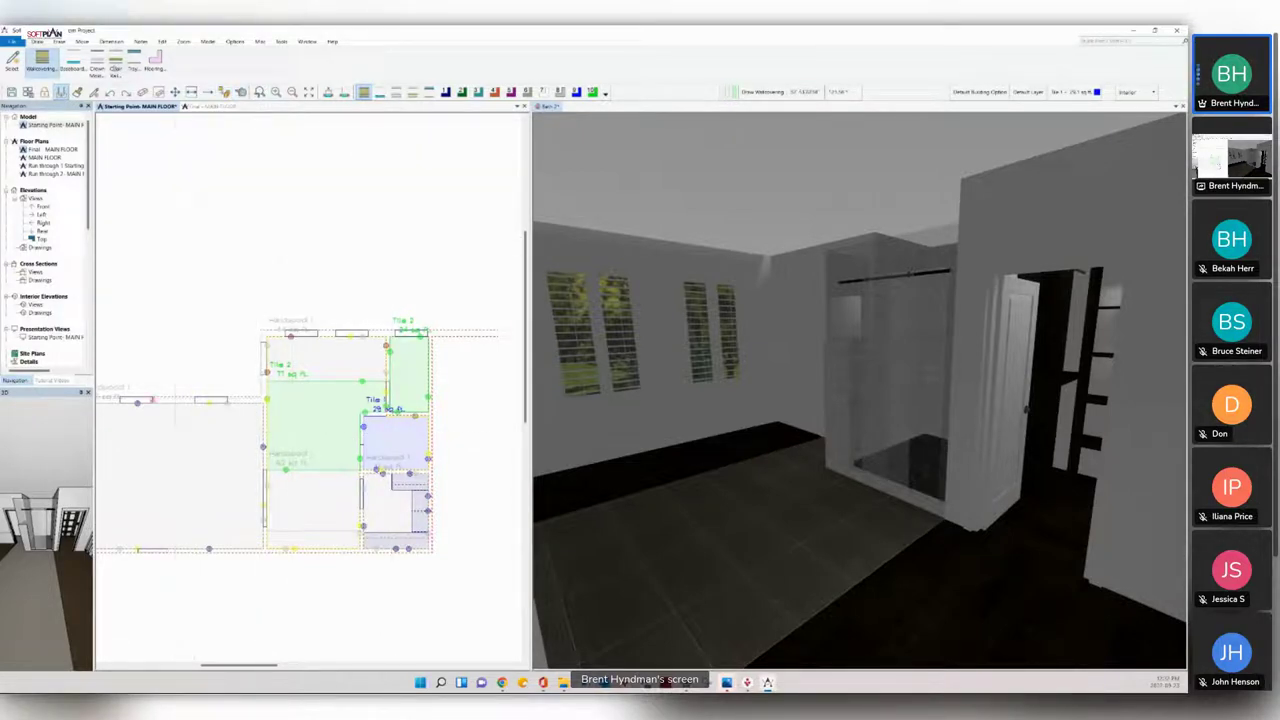
Step: Manually trace Wallcovering 25 along the ensuite walls carrying the chair rail, allowing it over the existing identical polygon
click(42, 62)
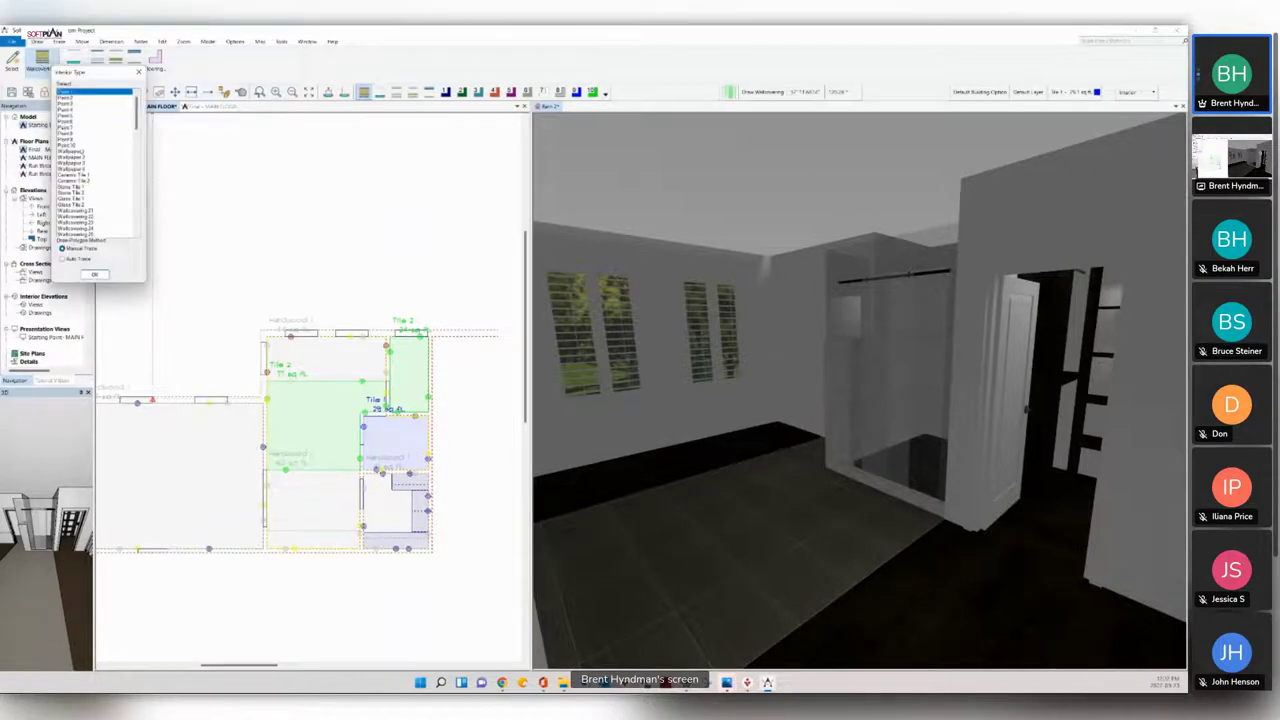
scroll(87, 216, down, 1)
click(87, 216)
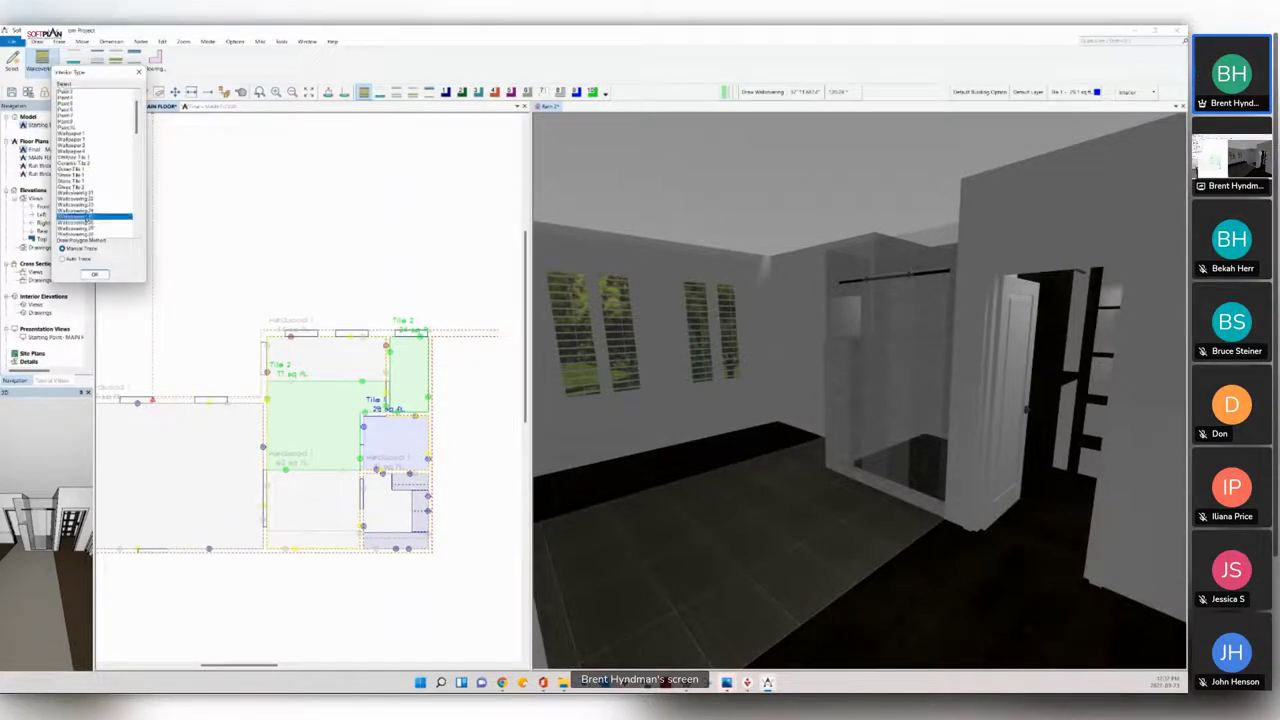
click(94, 274)
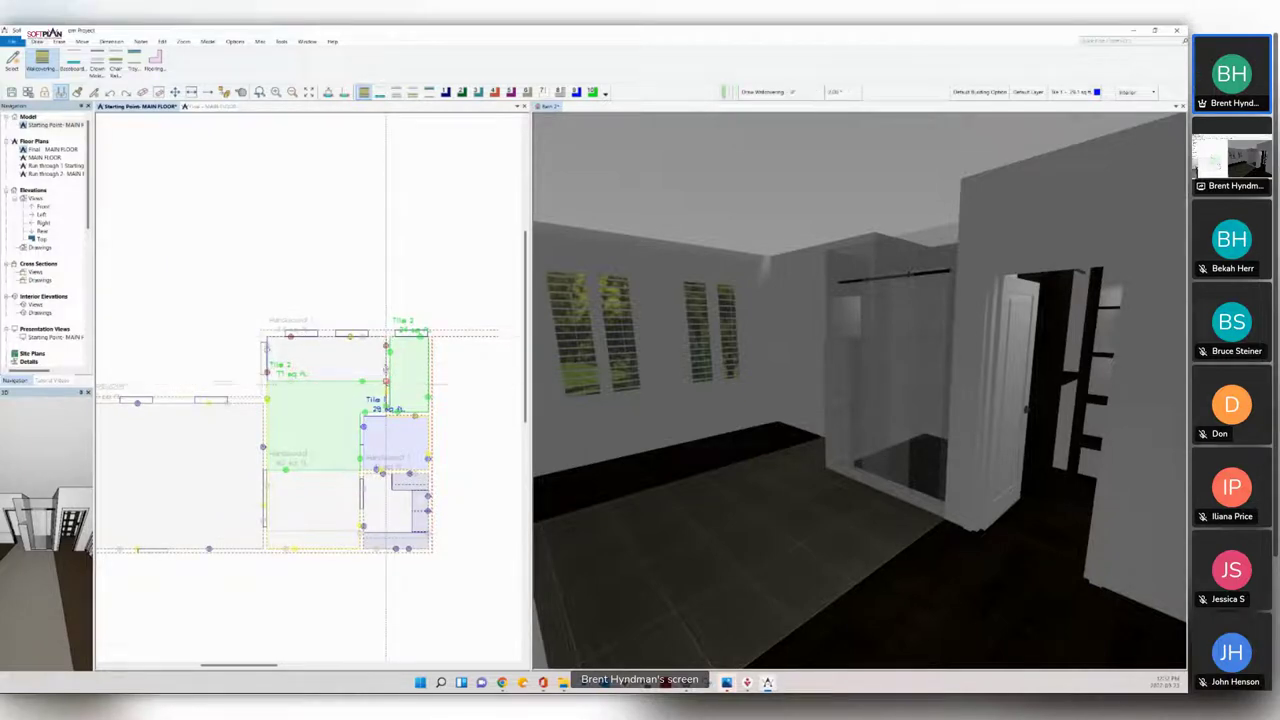
click(386, 378)
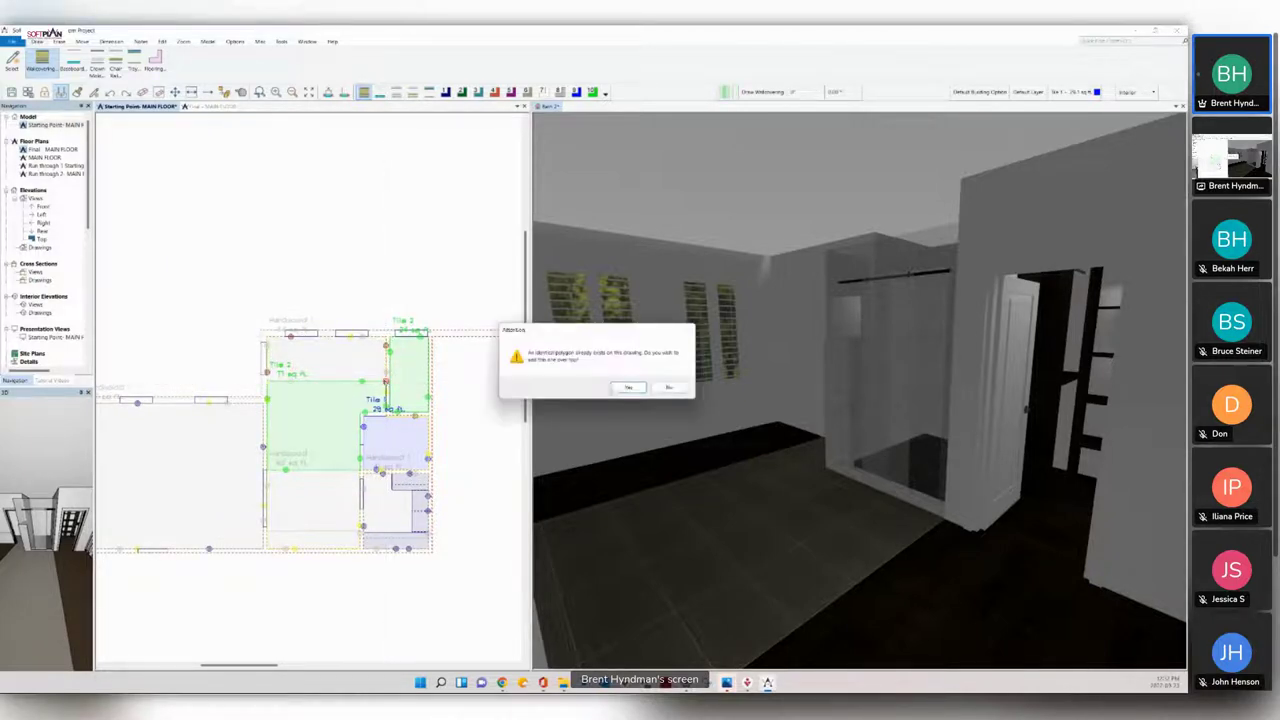
click(630, 388)
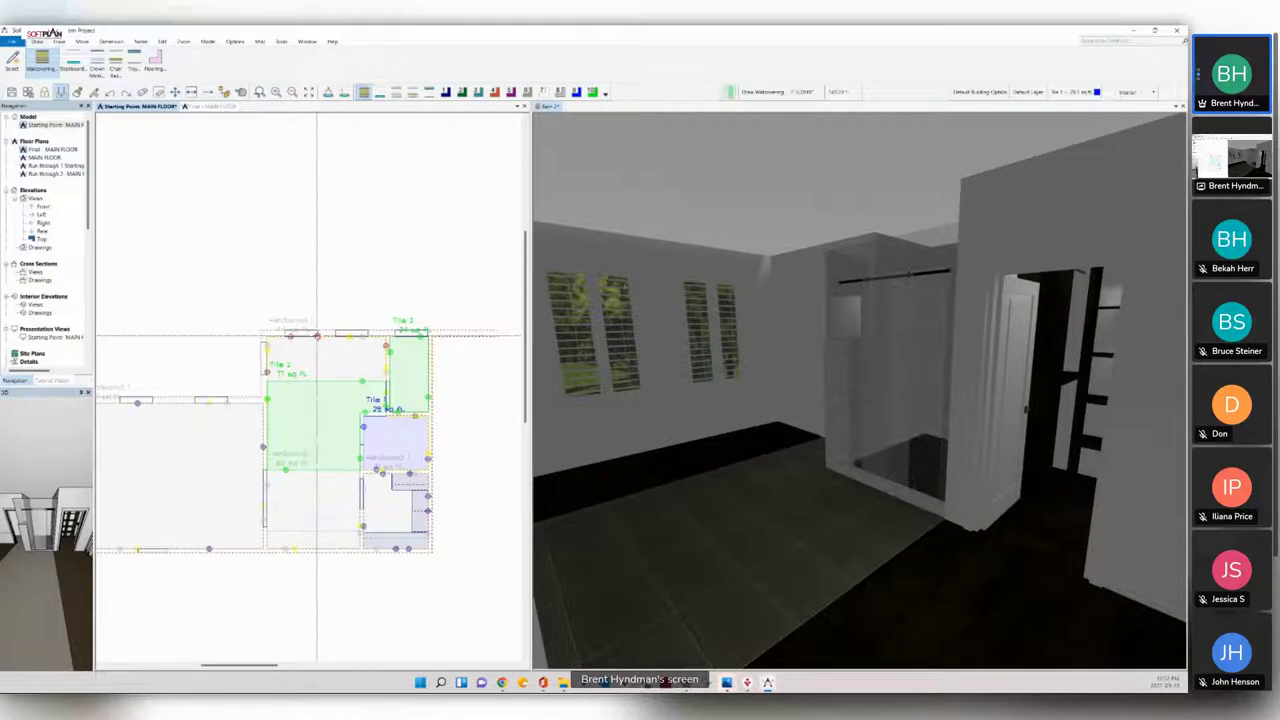
Step: Edit Wallcovering 25 to turn off full coverage and reduce its height to the level of the chair rail
right_click(316, 334)
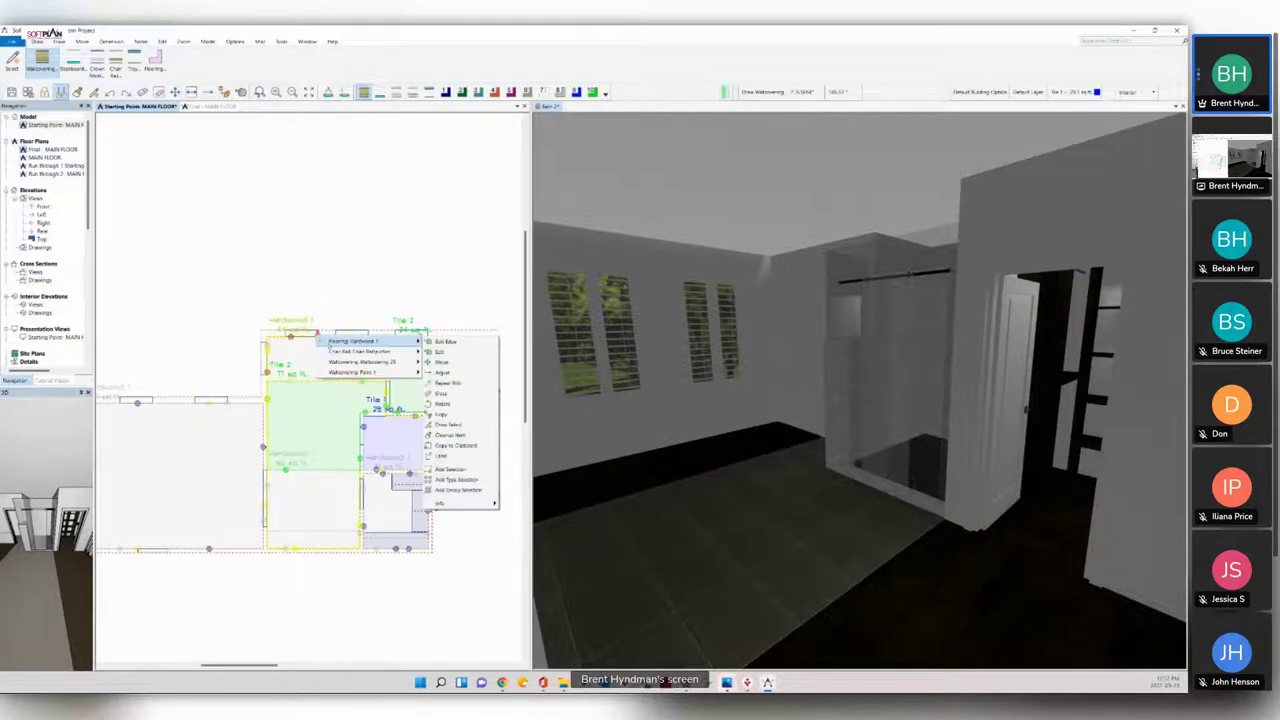
mouse_move(360, 361)
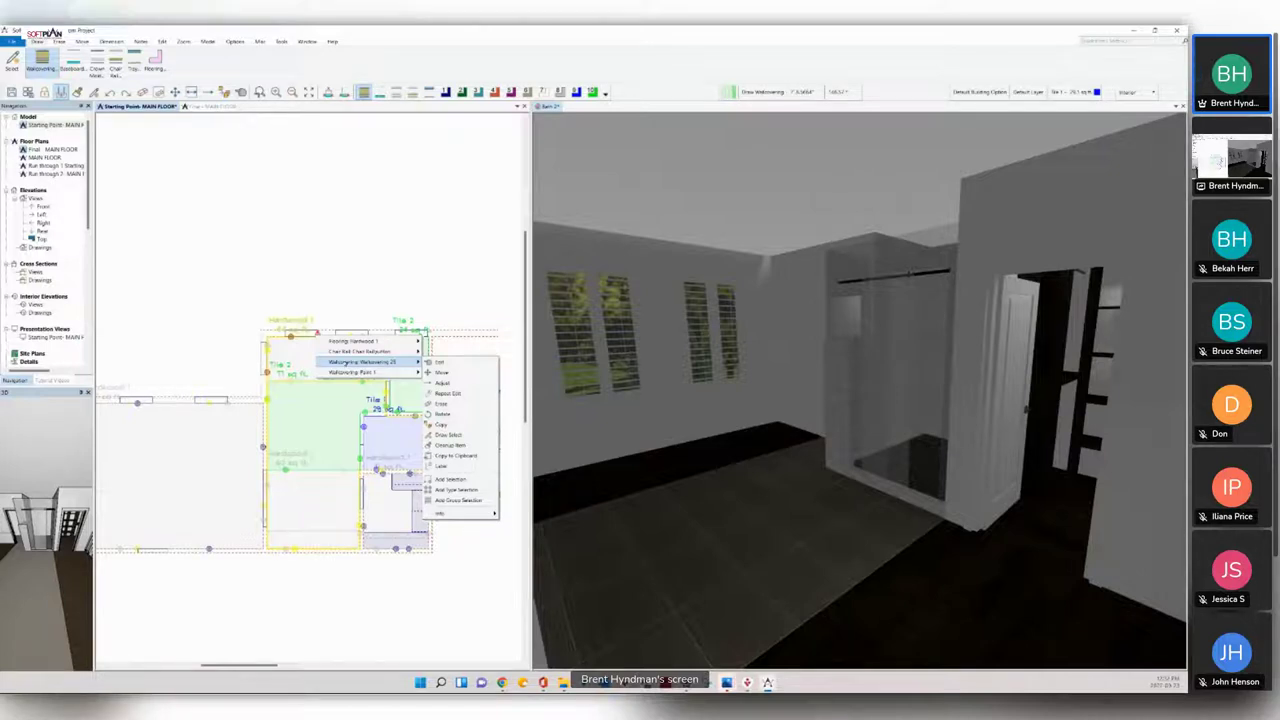
click(445, 363)
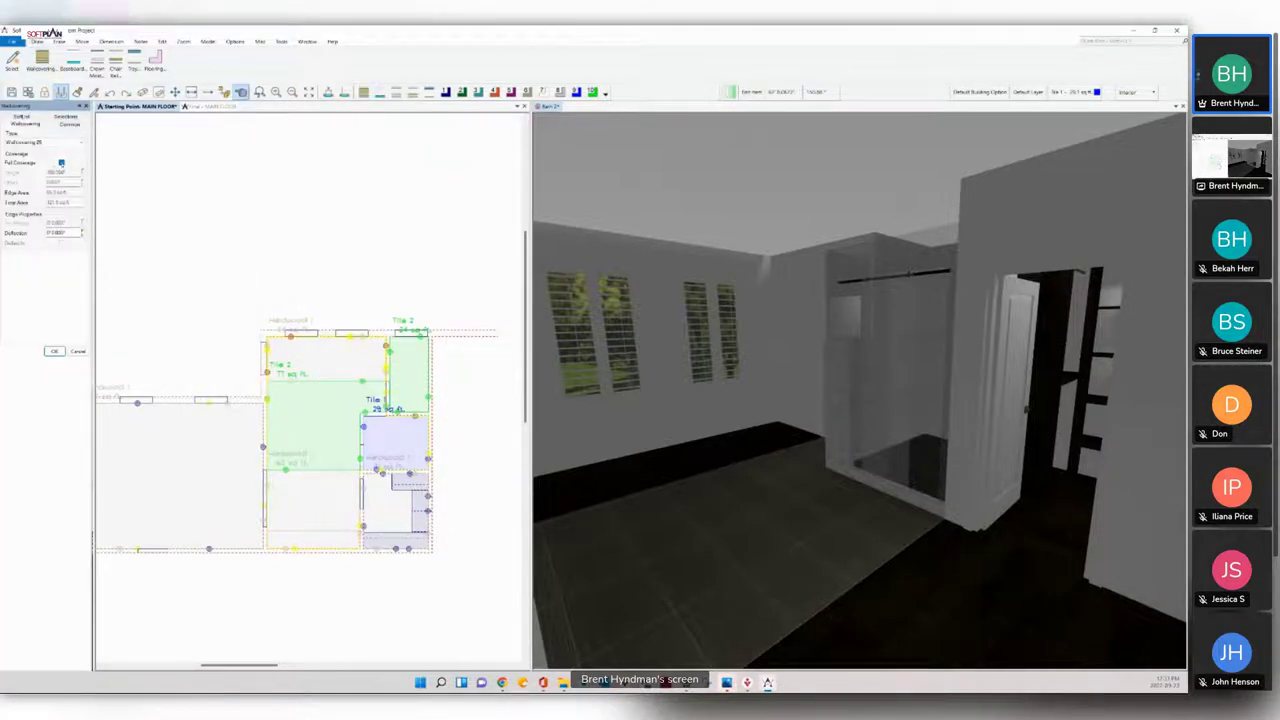
click(61, 163)
double_click(70, 173)
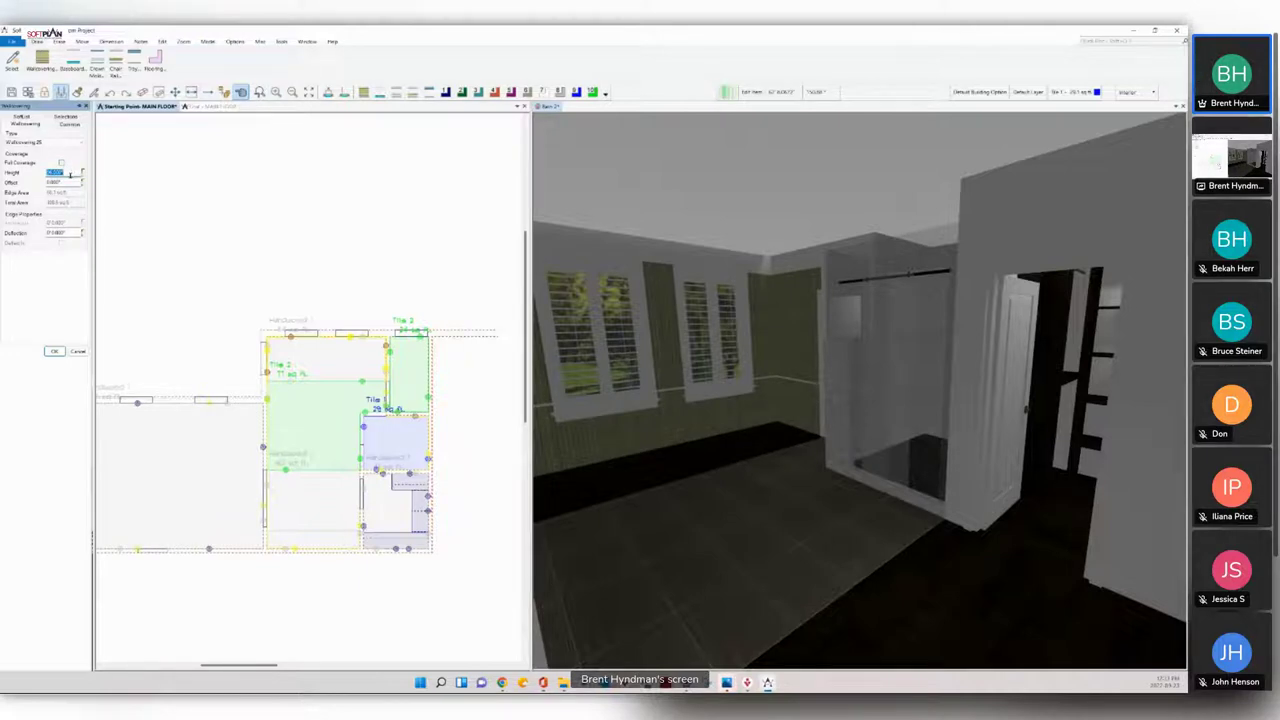
text(3)
key(Return)
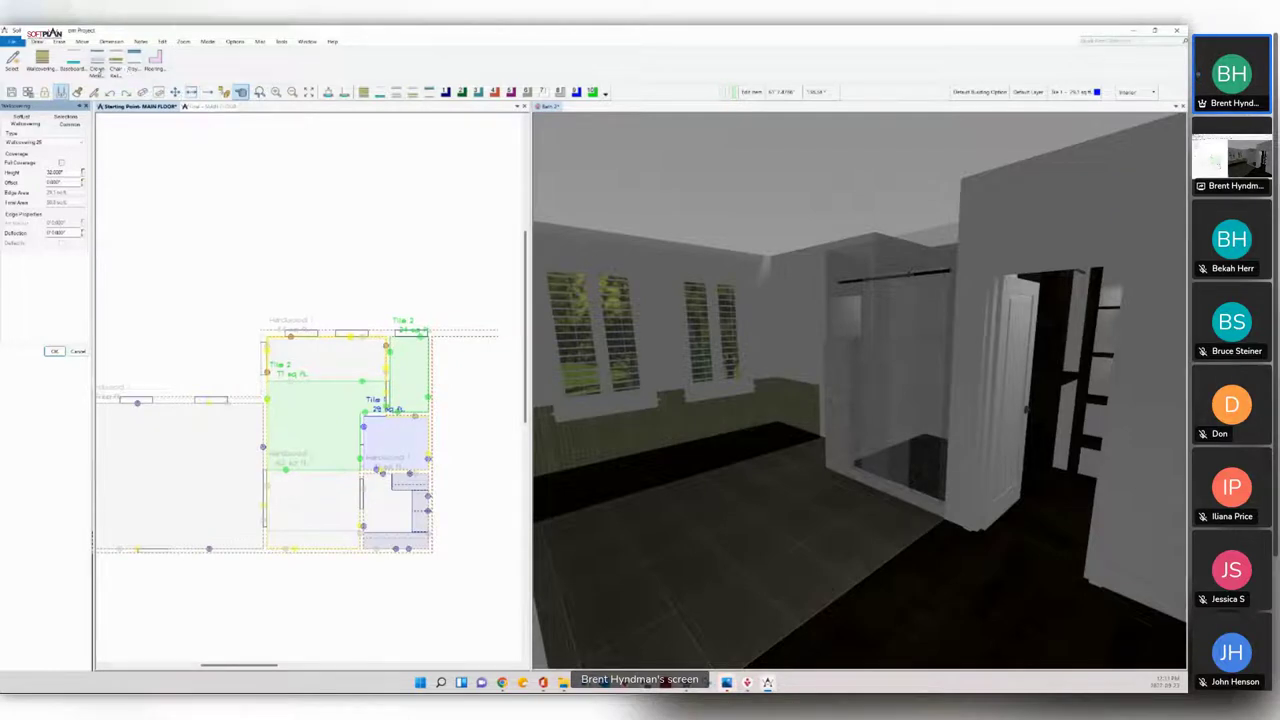
Step: Manually trace a painted baseboard along the ensuite walls, skipping the shower
click(76, 62)
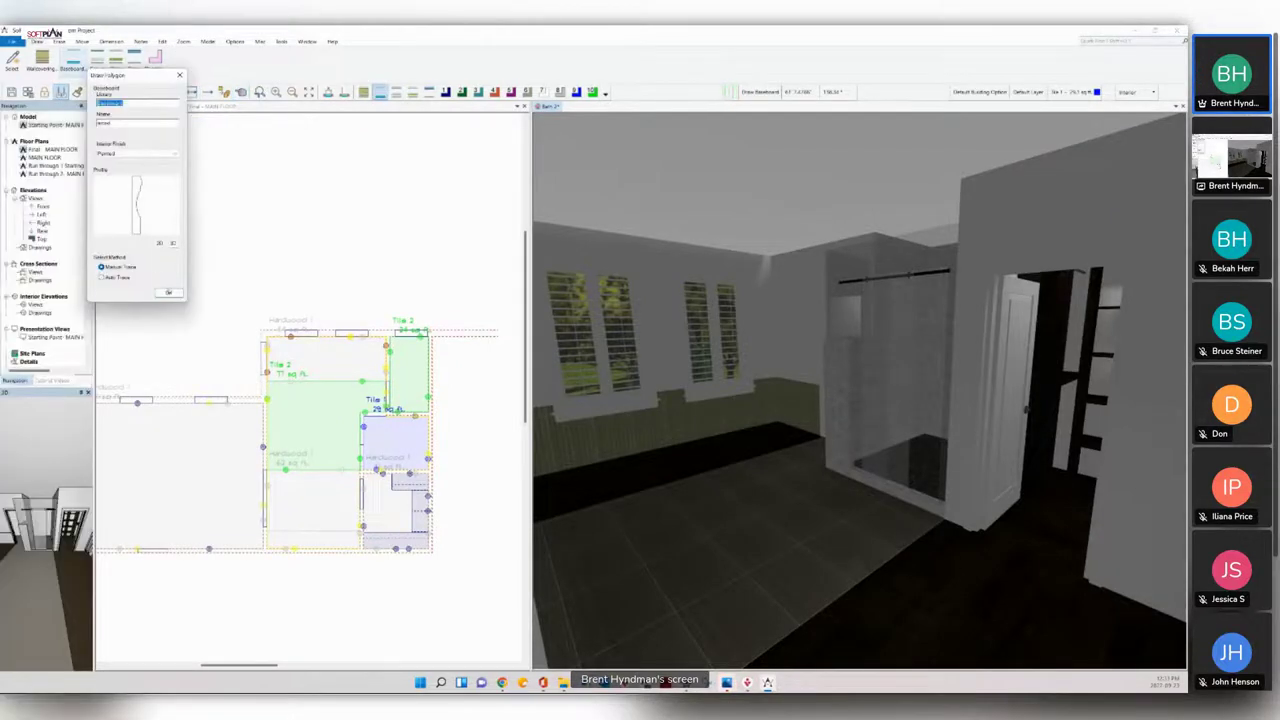
click(168, 292)
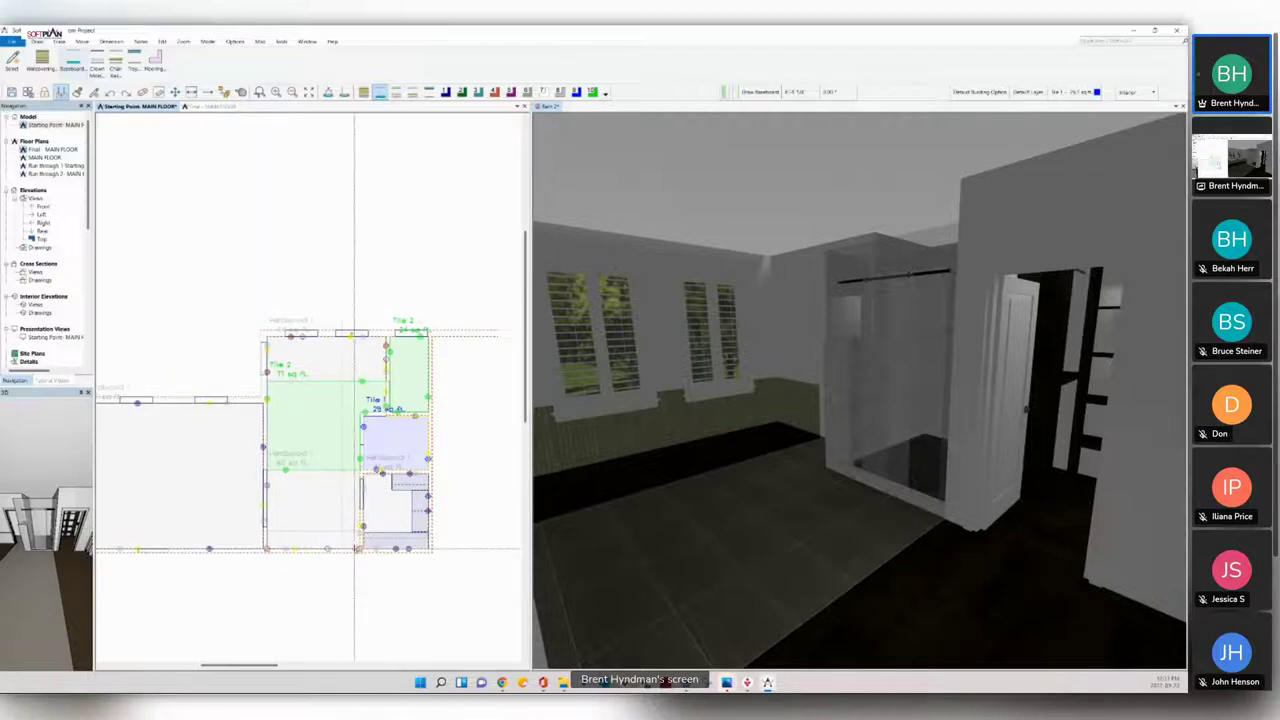
click(359, 469)
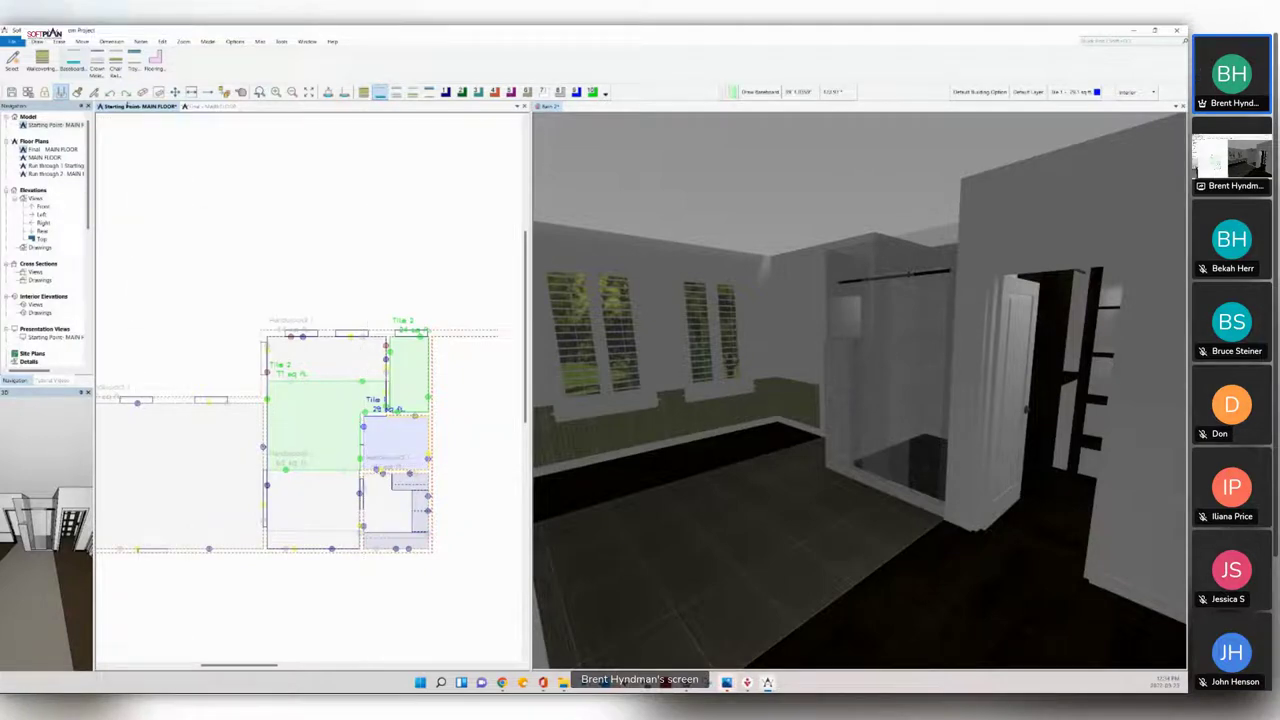
Step: Return the floor plan to Drawing mode and turn the 3D bath view to look down the ensuite toward the windows
scroll(308, 168, up, 1)
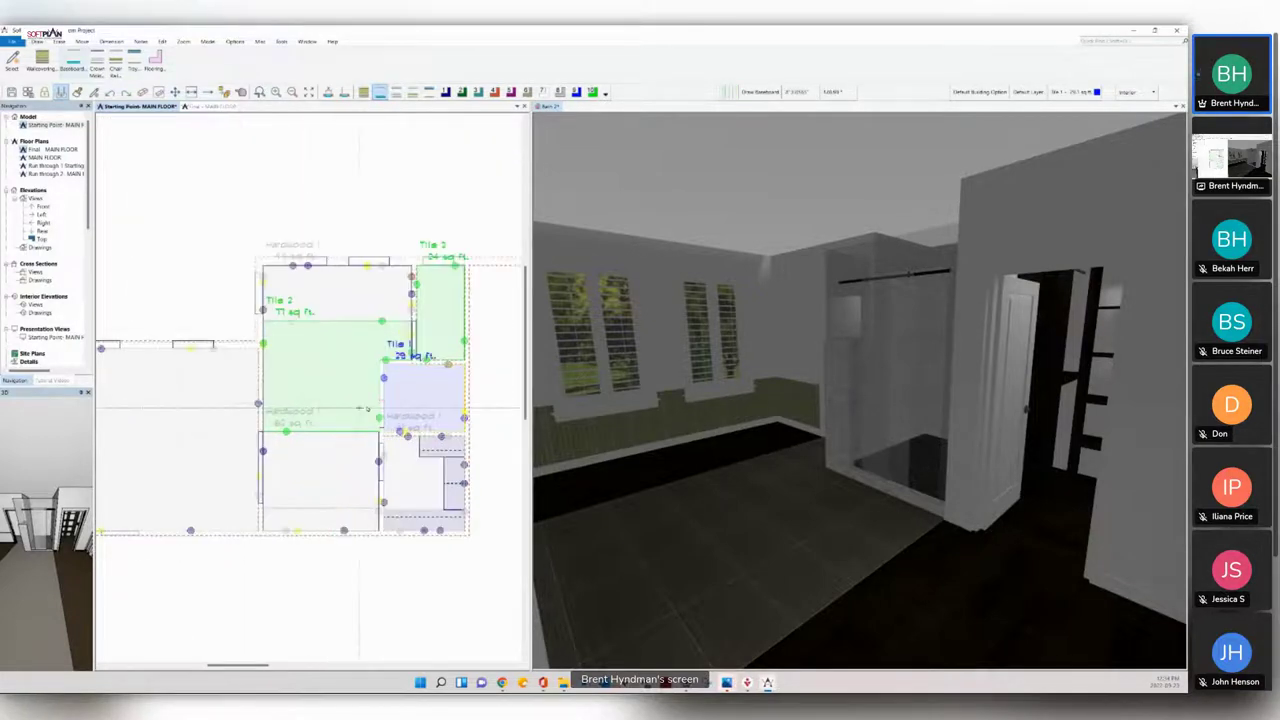
click(1135, 92)
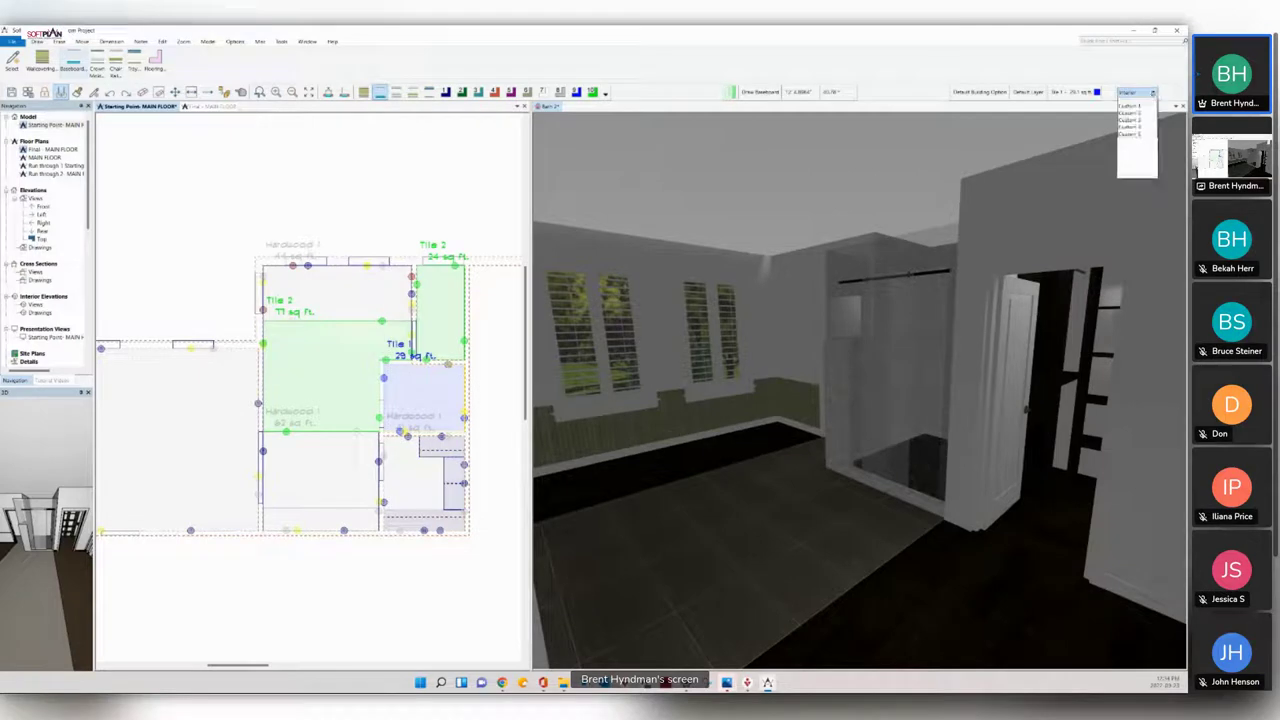
click(1142, 101)
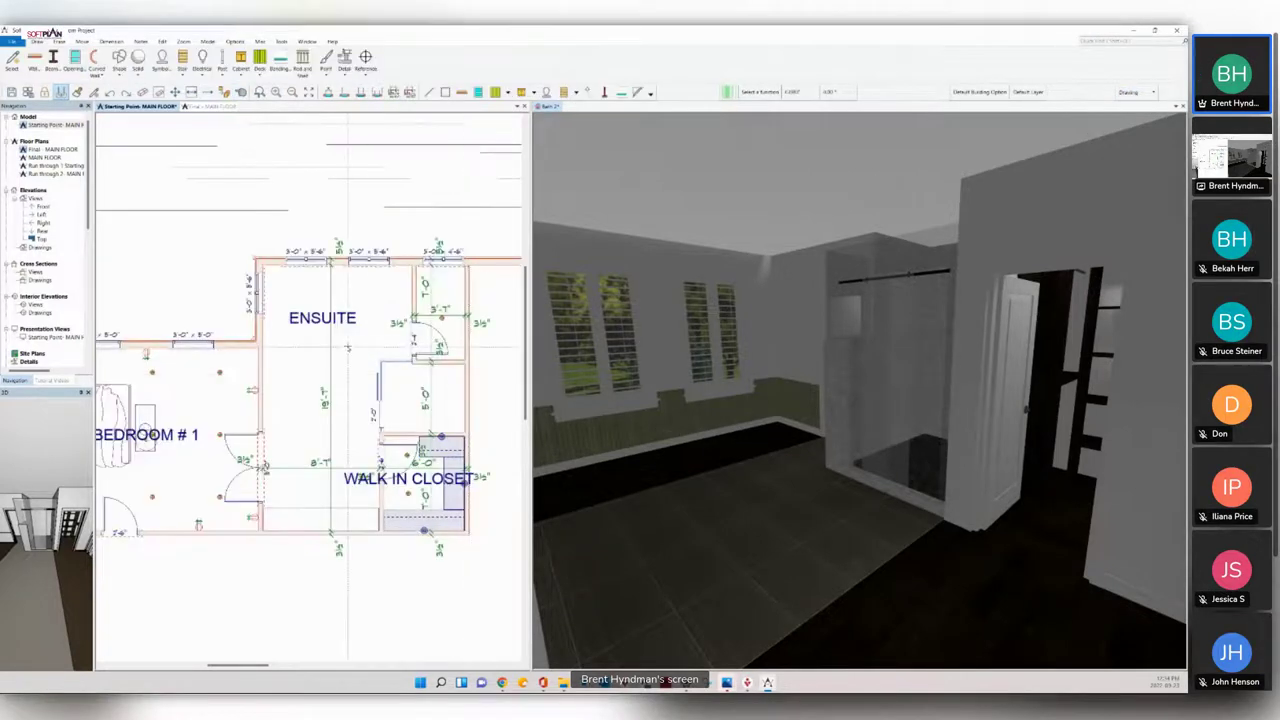
scroll(348, 346, up, 1)
scroll(309, 388, up, 1)
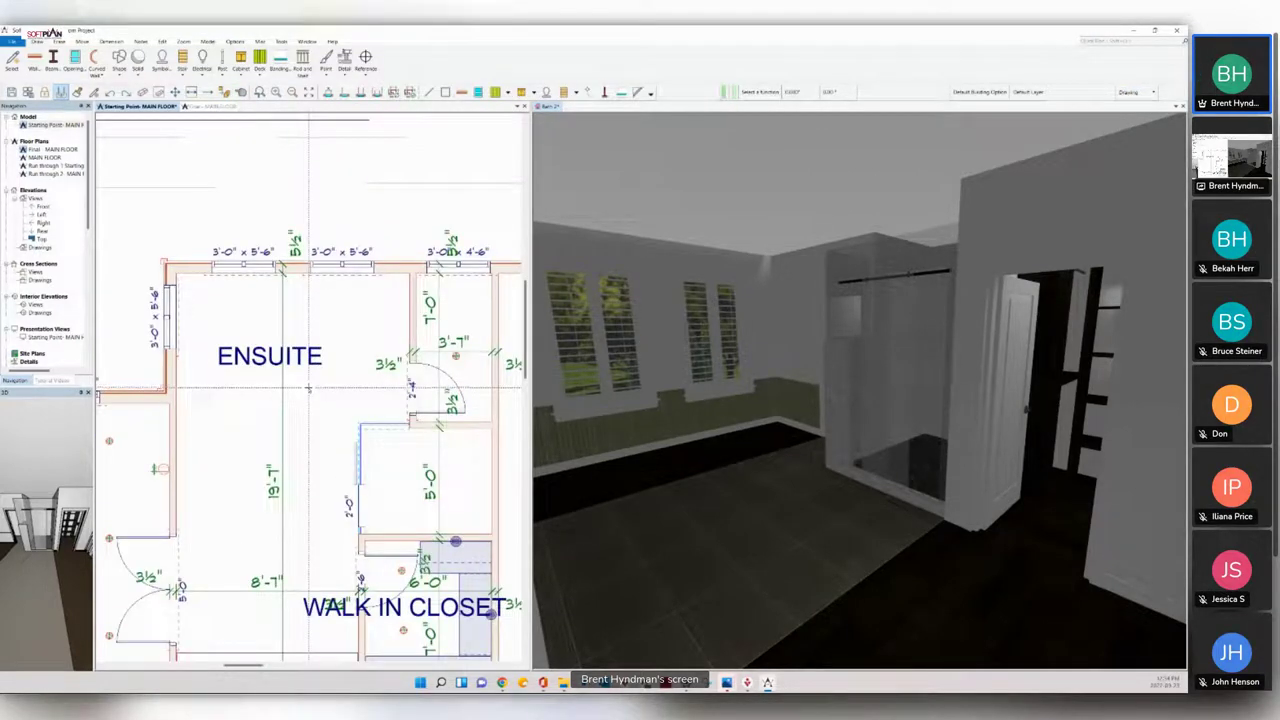
click(681, 528)
mouse_move(681, 528)
mouse_down()
mouse_move(705, 528)
mouse_move(670, 528)
mouse_up()
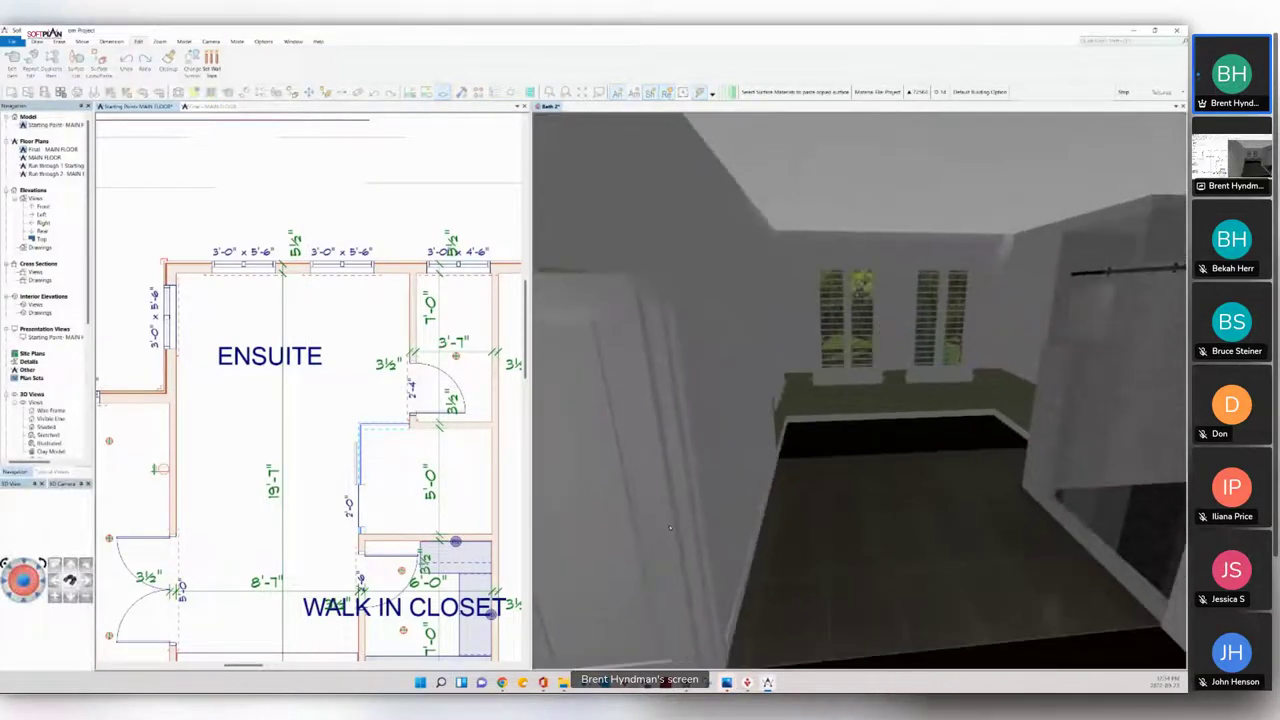
Step: Search the 3D symbol library for "tub" and browse the Kohler tub models under Manufacturer
click(938, 449)
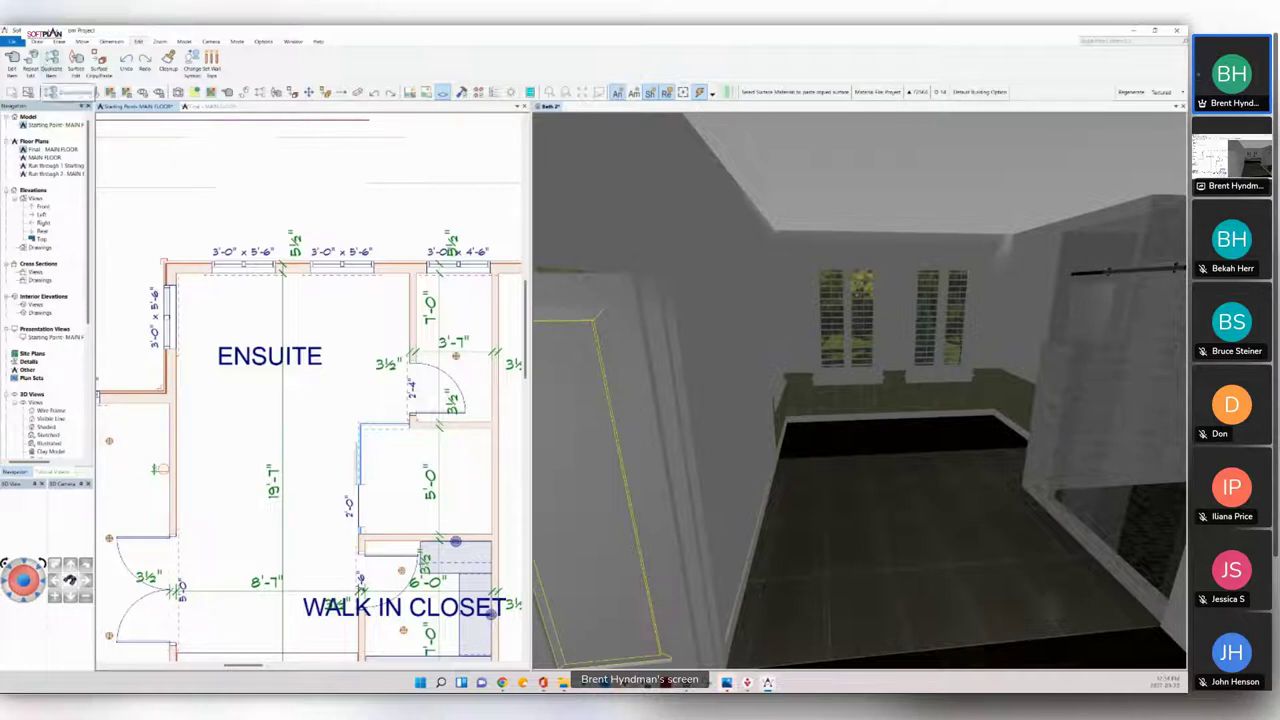
click(37, 42)
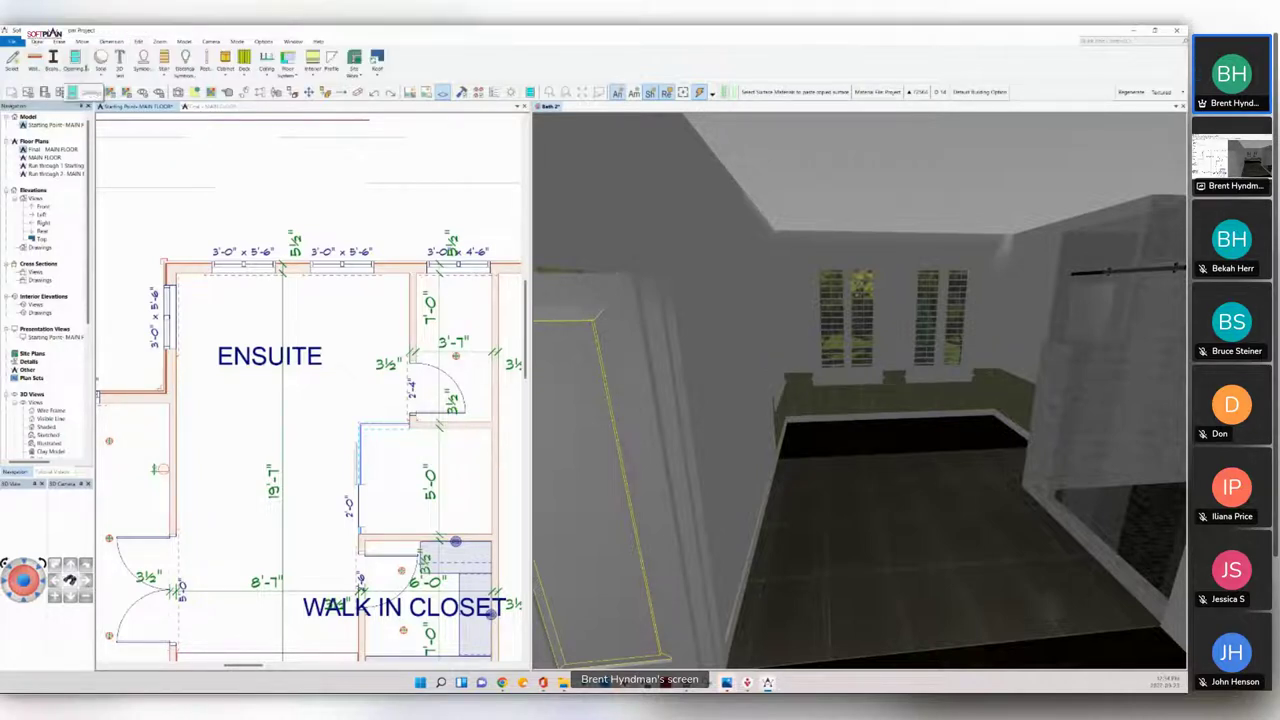
click(142, 62)
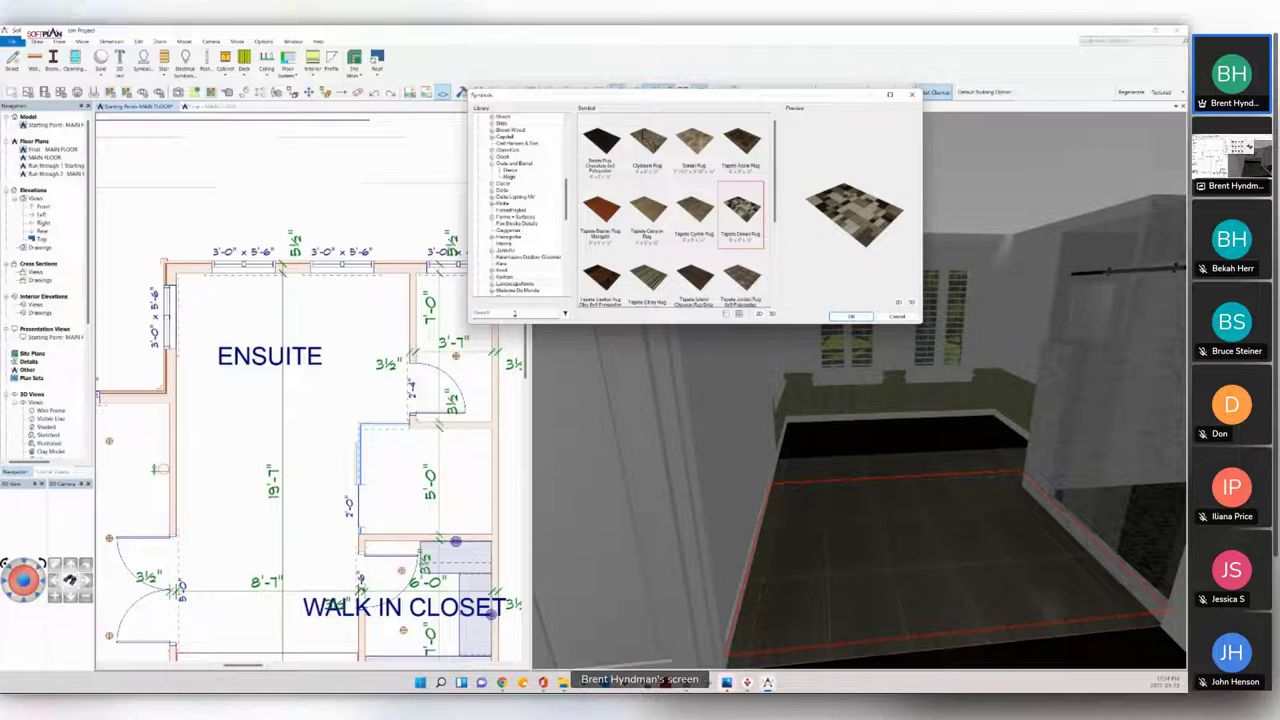
click(514, 313)
text(tub)
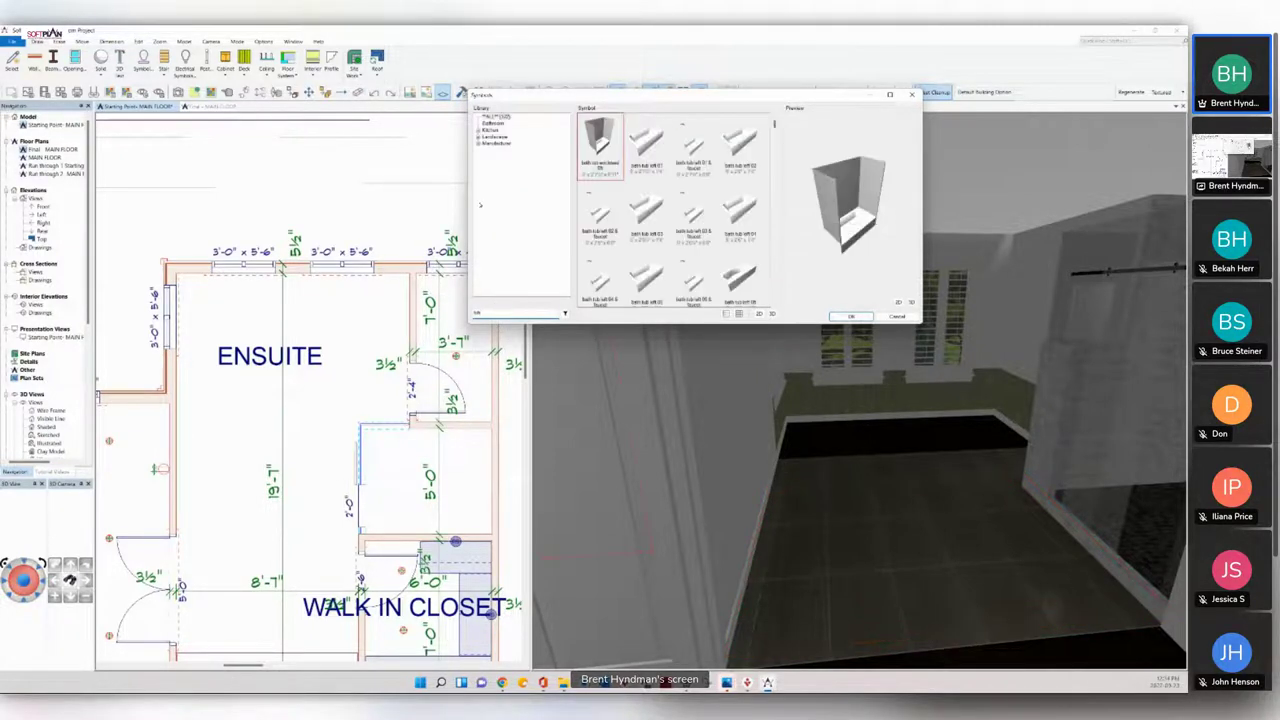
text(ow)
click(479, 143)
click(485, 157)
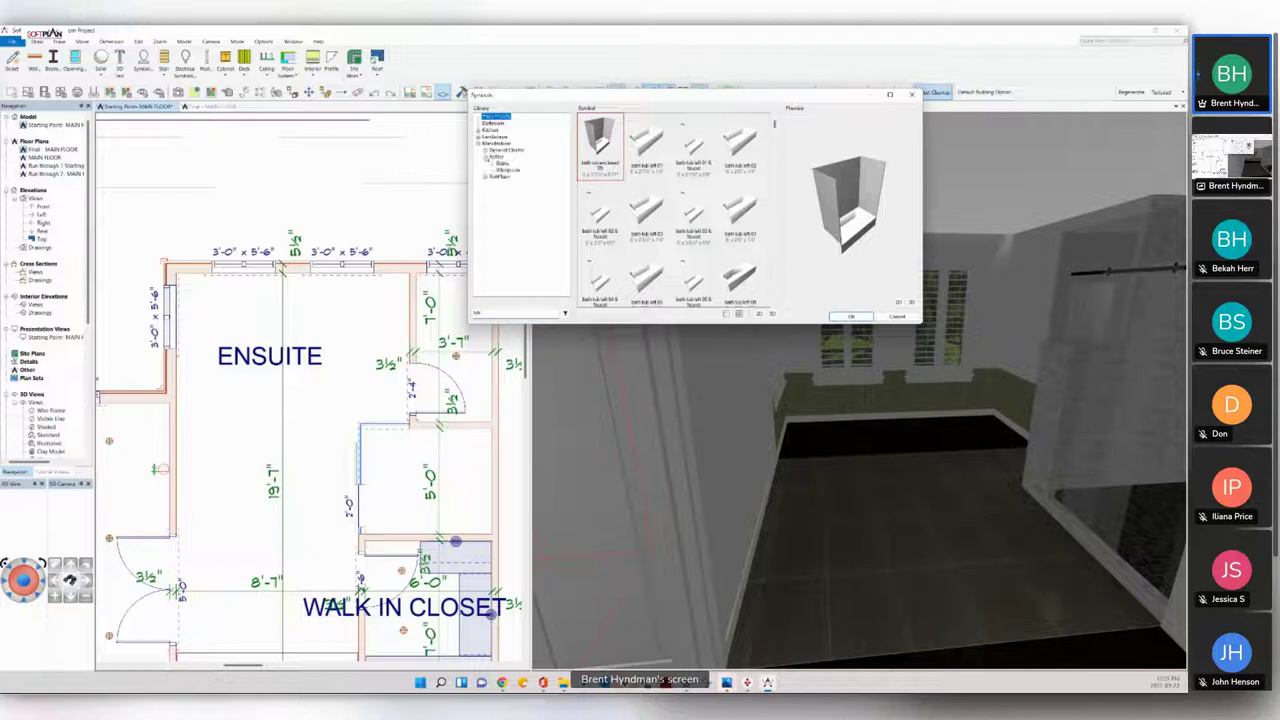
click(502, 164)
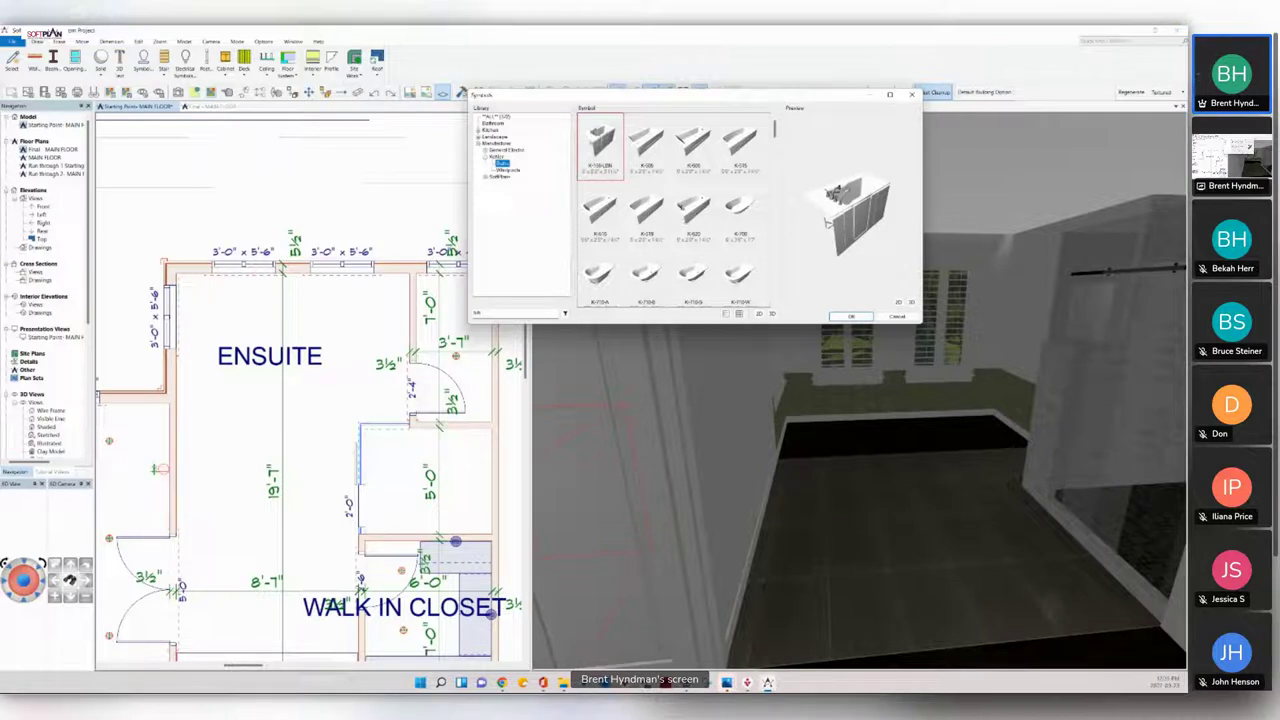
Step: Search the symbol library for "1165" and accept the oval Kohler tub
click(510, 313)
text(tub-1165)
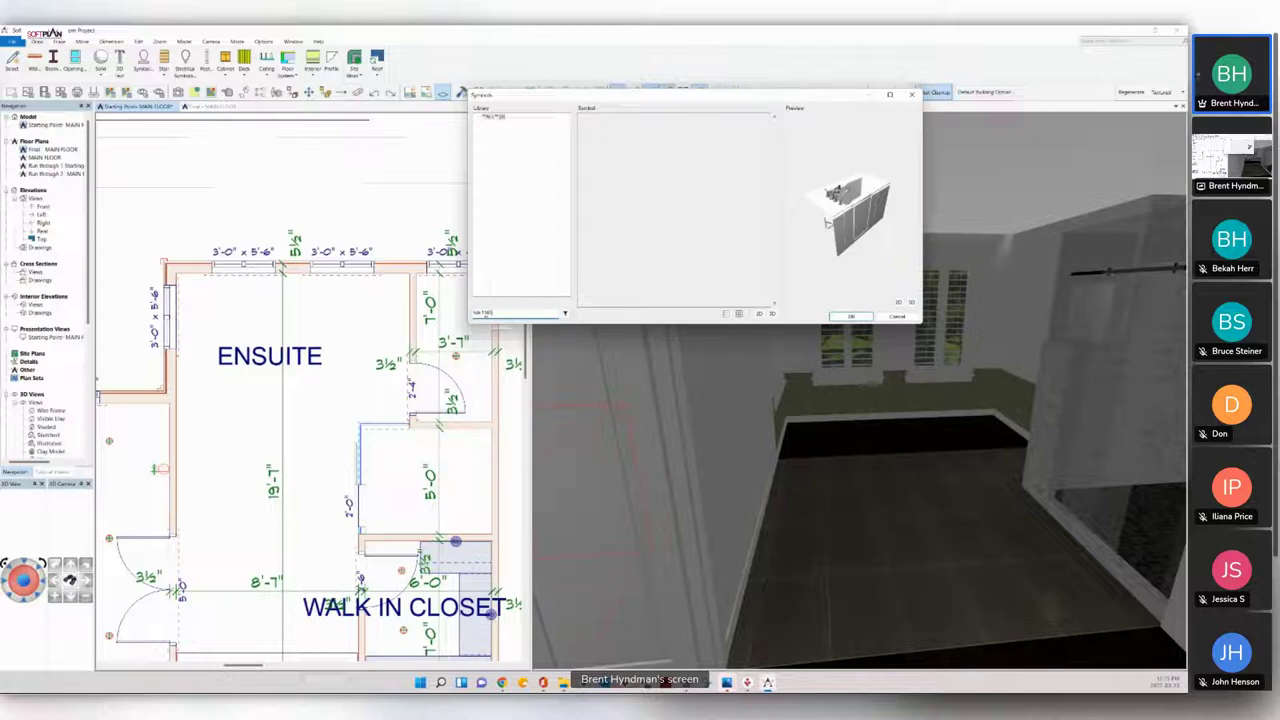
drag(489, 314, 469, 315)
key(BackSpace)
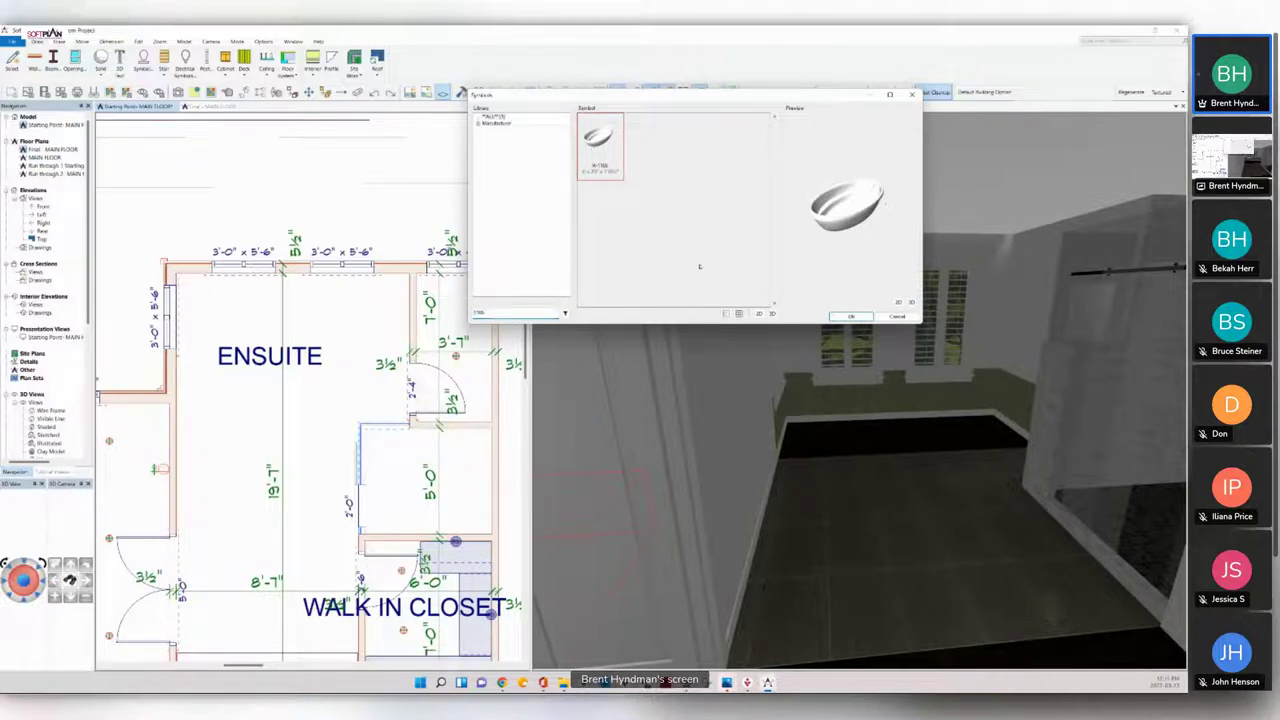
key(Return)
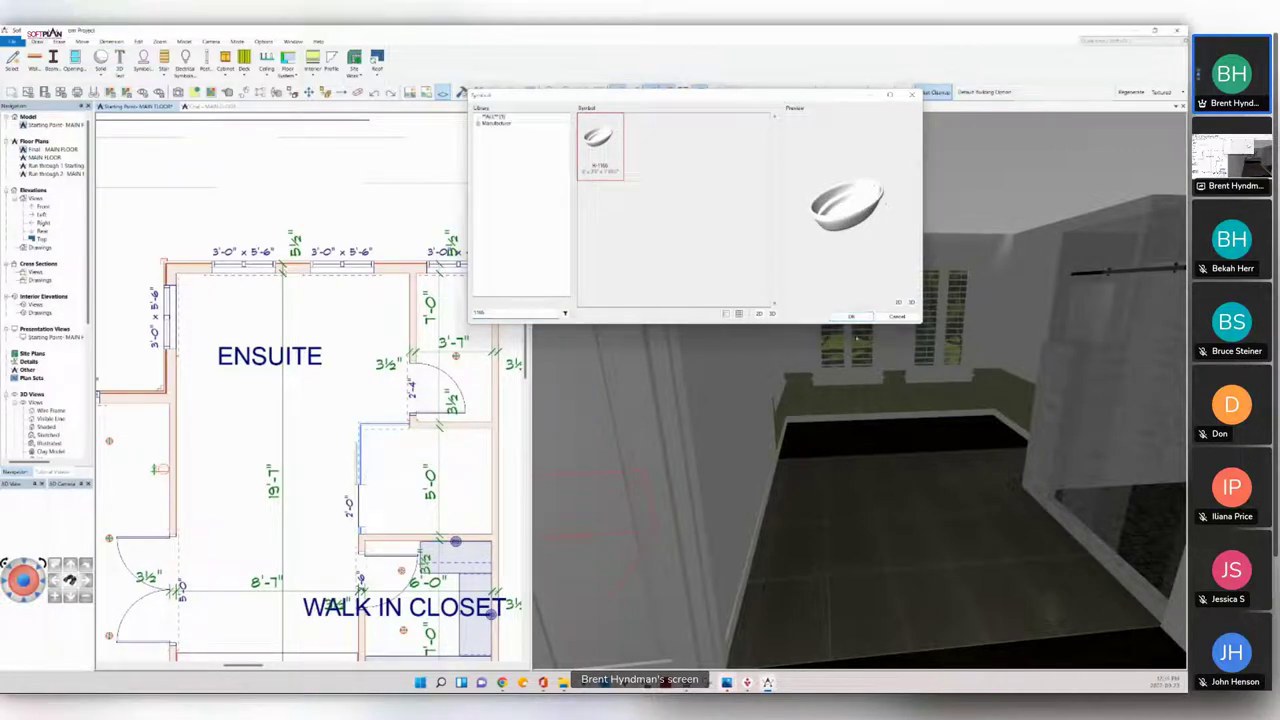
click(848, 316)
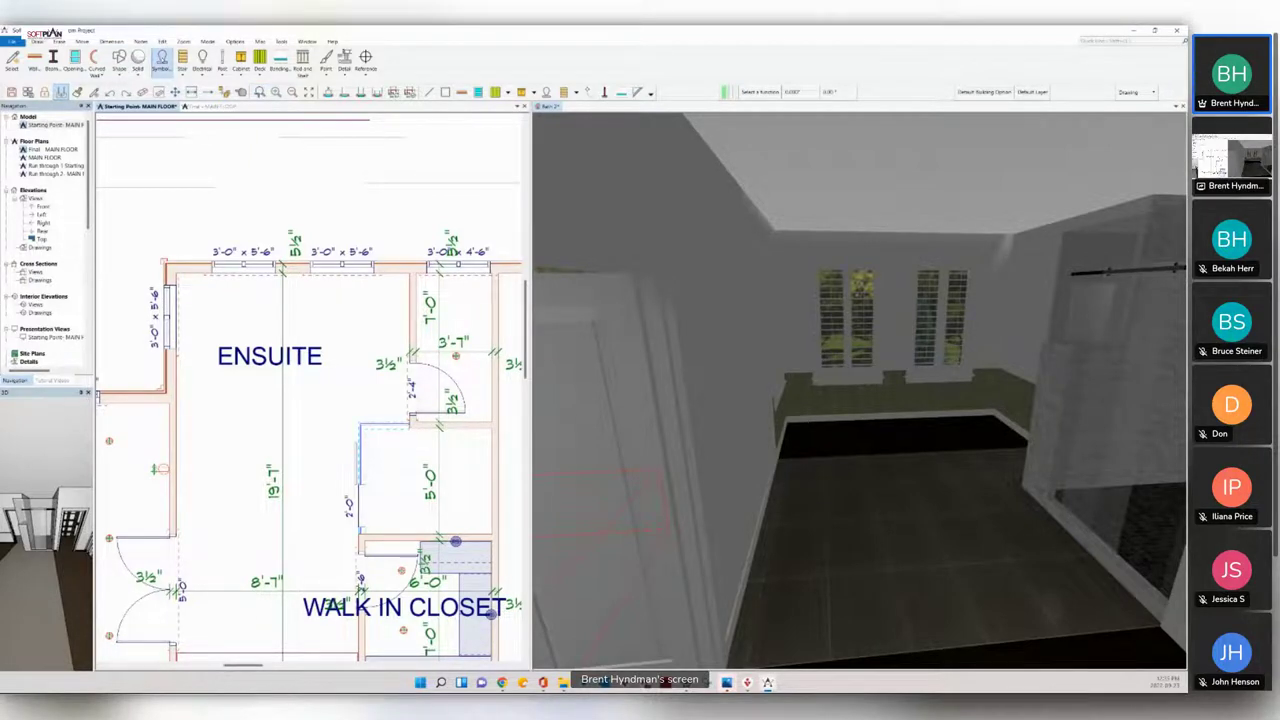
Step: Place the oval Kohler tub against the ensuite's window wall between the two windows and move it slightly away from the wall
click(161, 60)
click(656, 282)
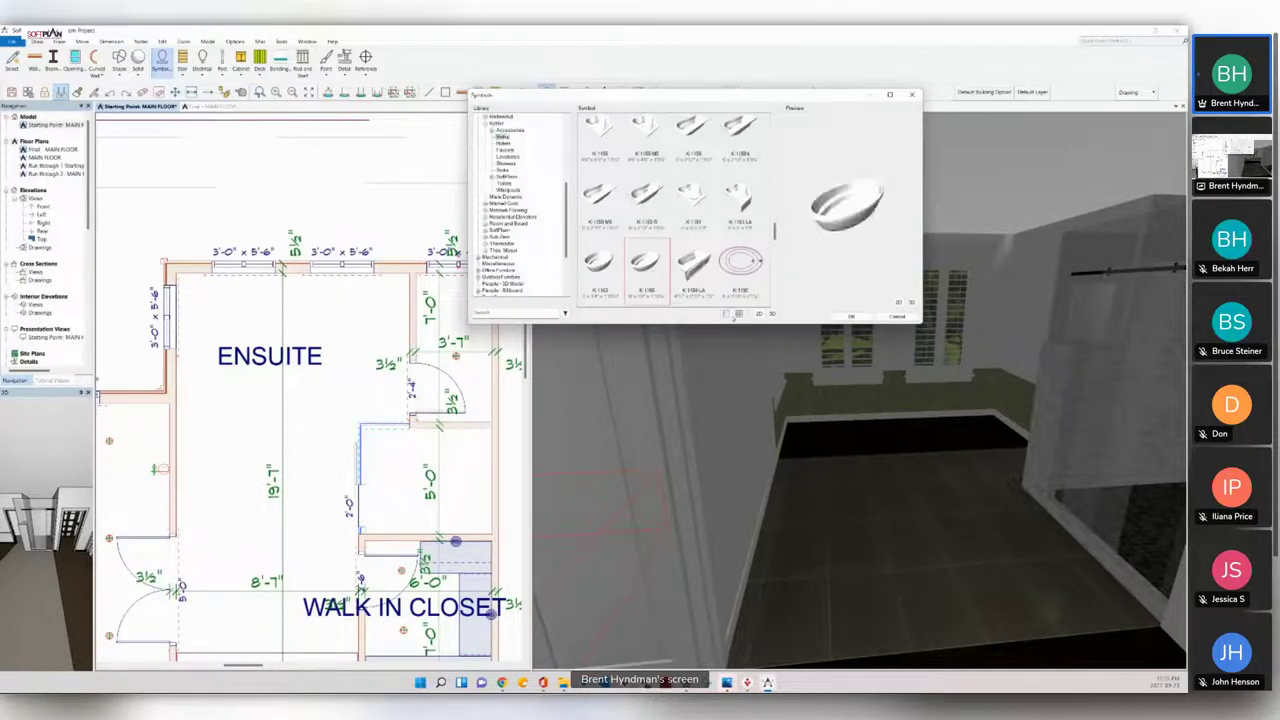
click(848, 317)
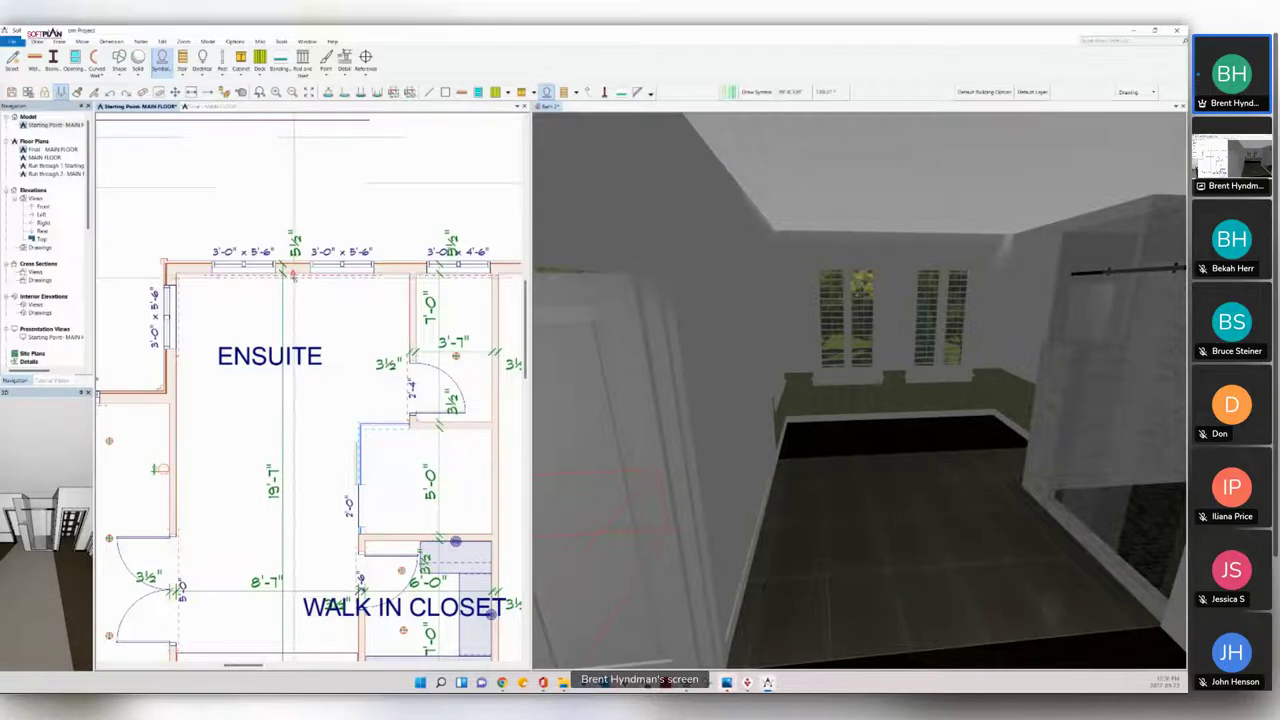
click(293, 274)
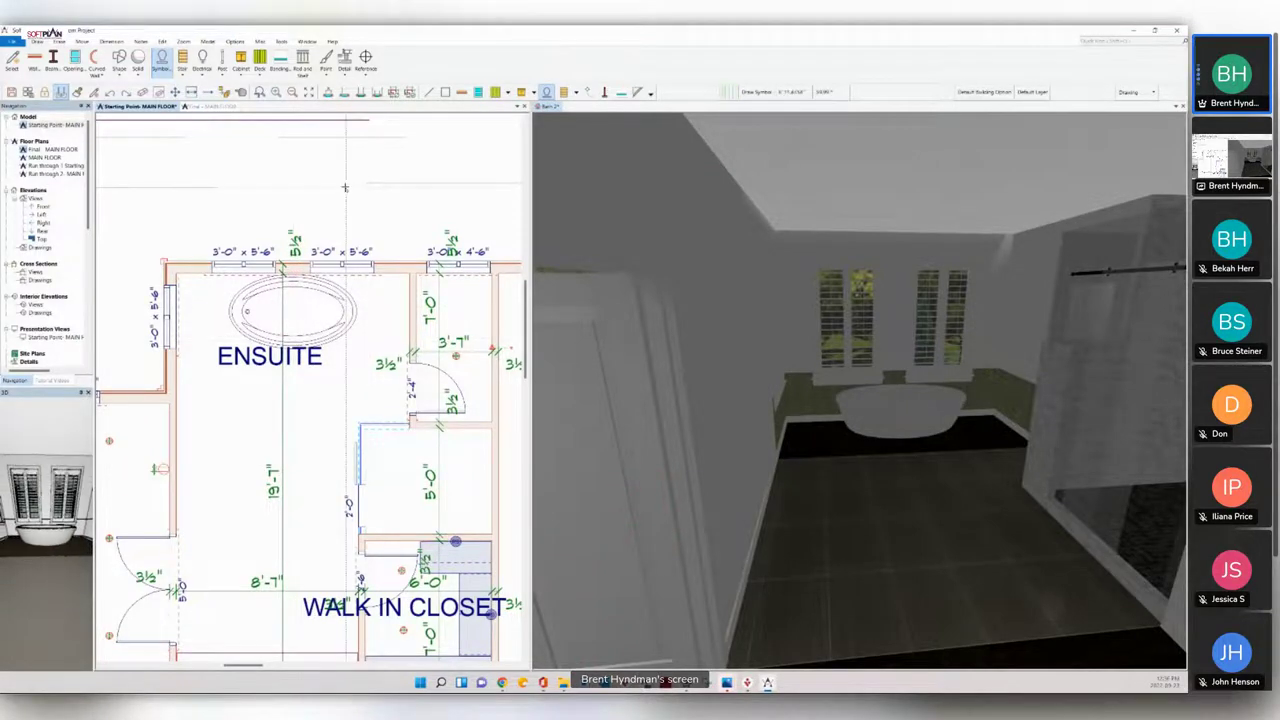
click(176, 92)
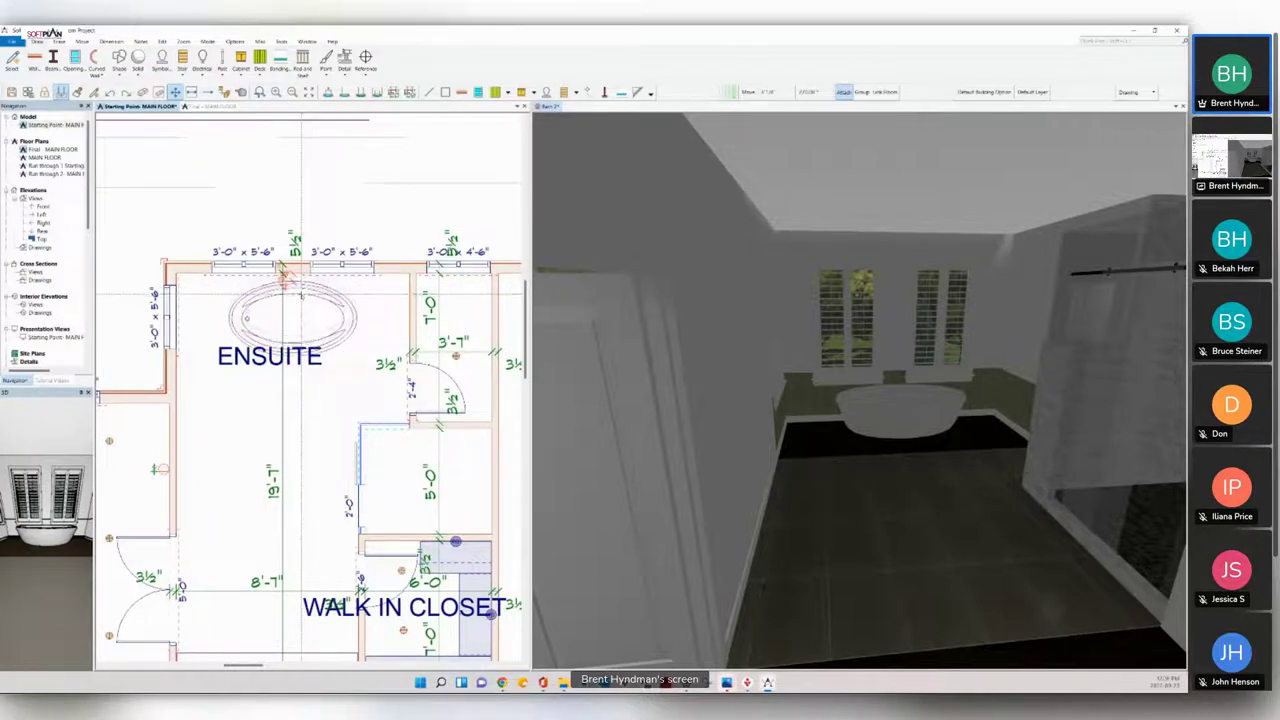
click(301, 294)
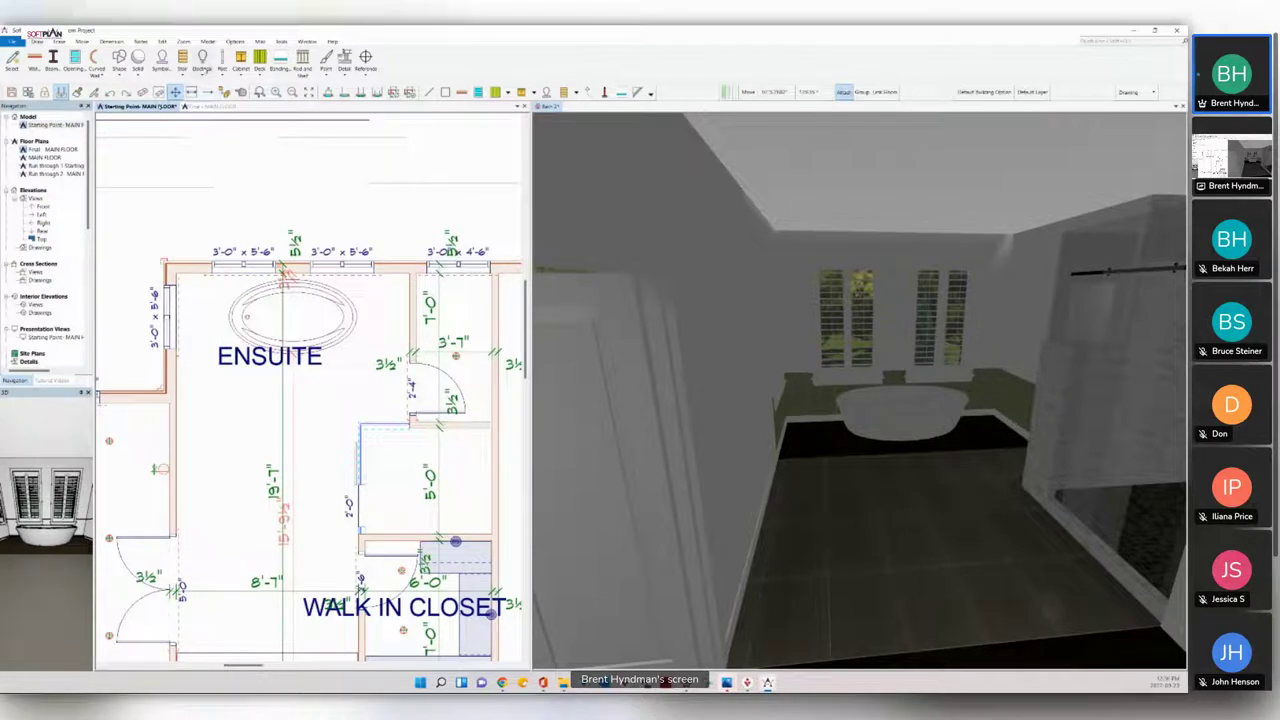
Step: Search the symbol library for "filler"
click(162, 58)
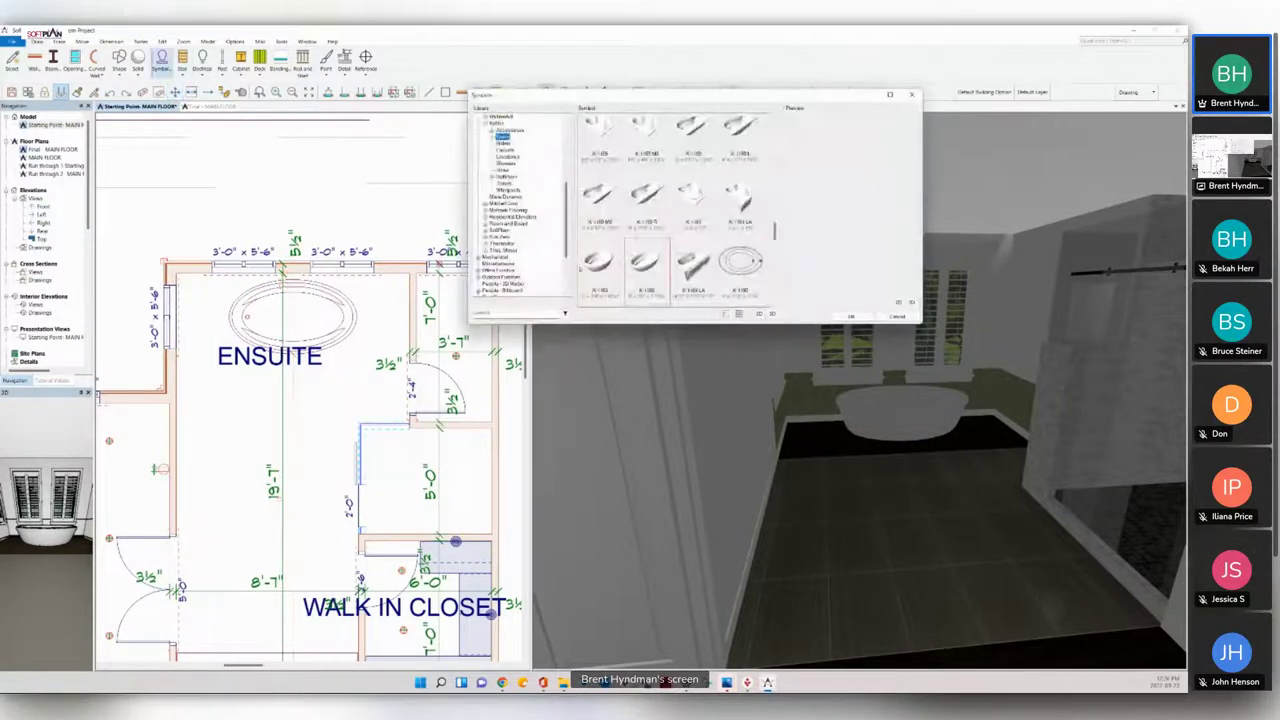
click(517, 311)
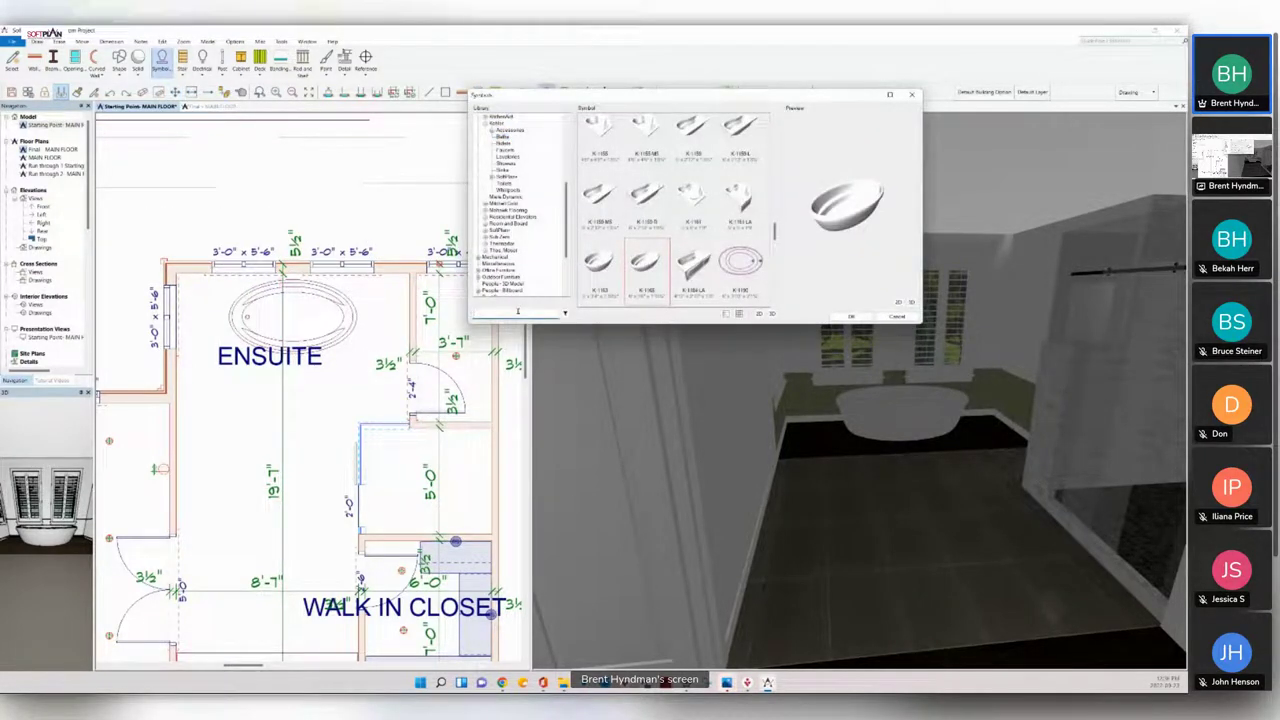
text(kil)
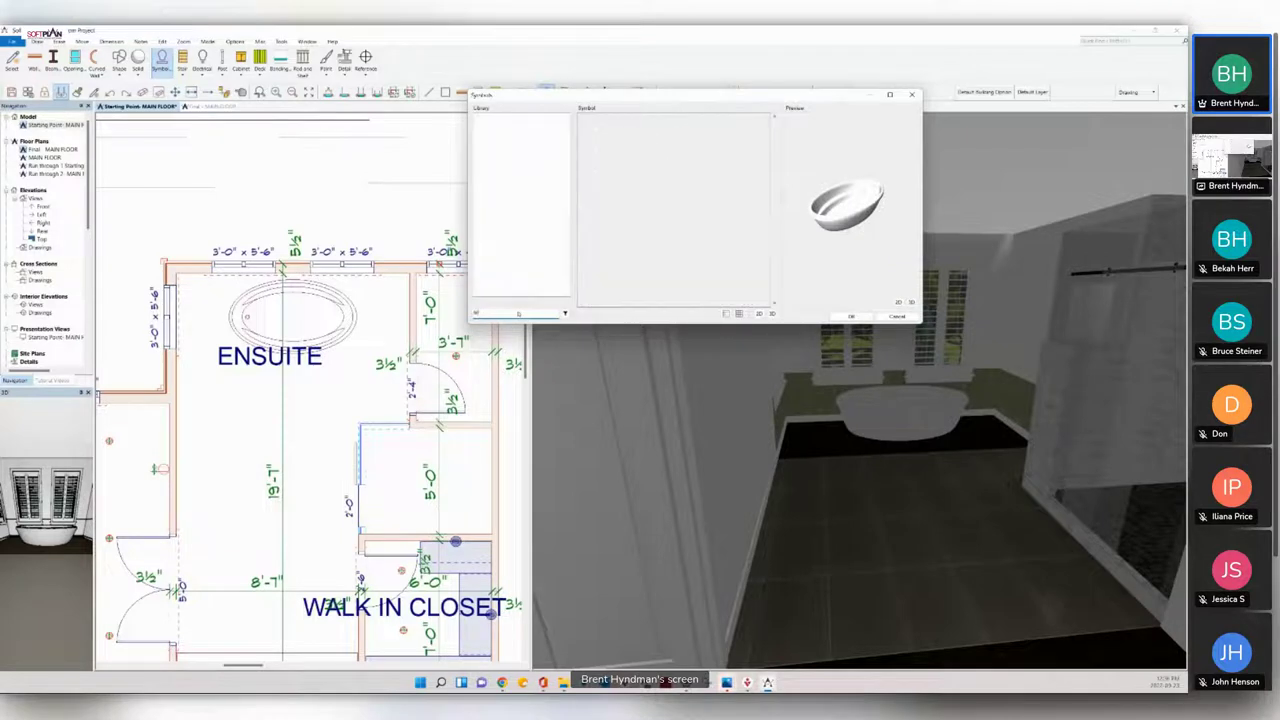
text(ler)
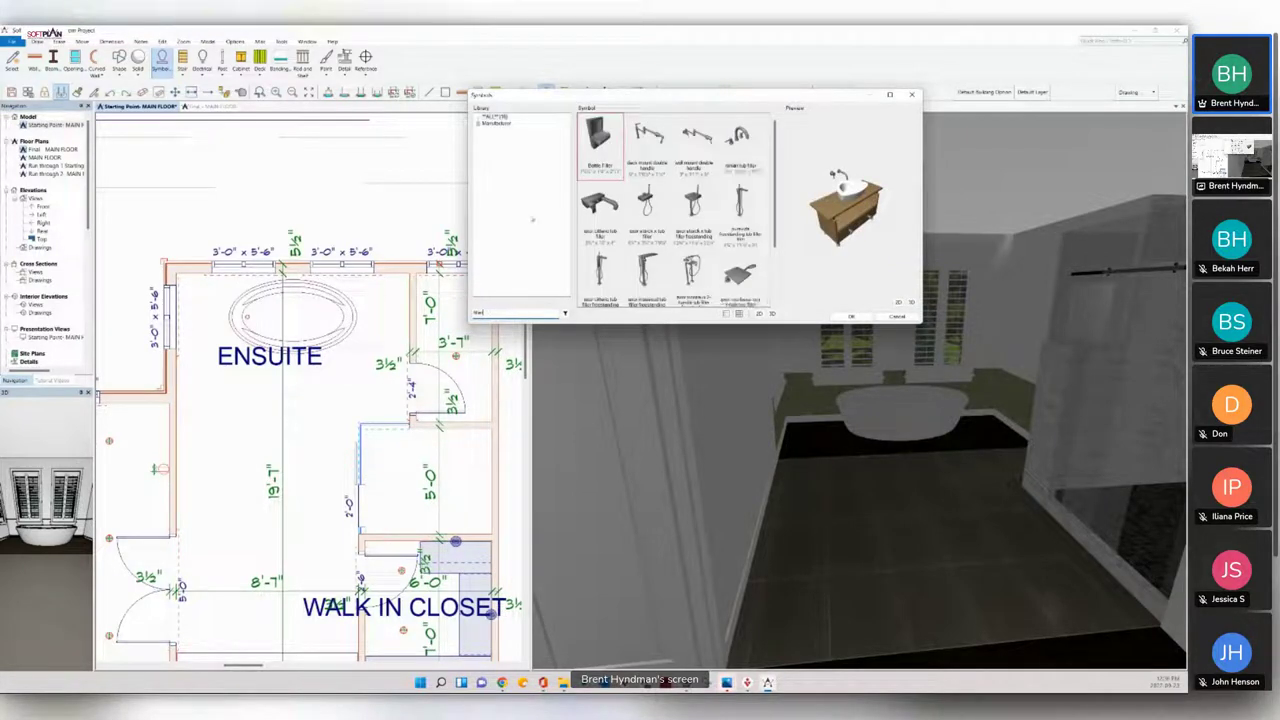
Step: Browse the filler results under Manufacturer, SoftPlan to the single-handle bath group of Hansgrohe
click(478, 124)
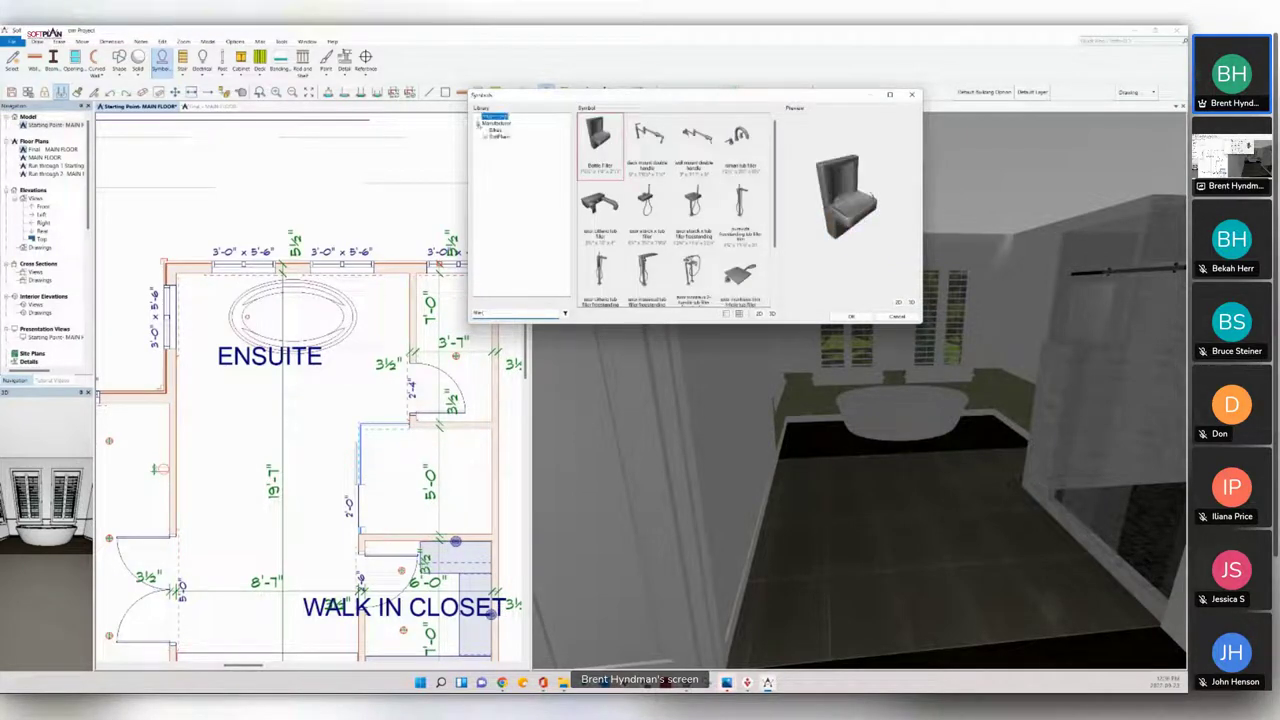
click(485, 137)
click(491, 143)
click(511, 149)
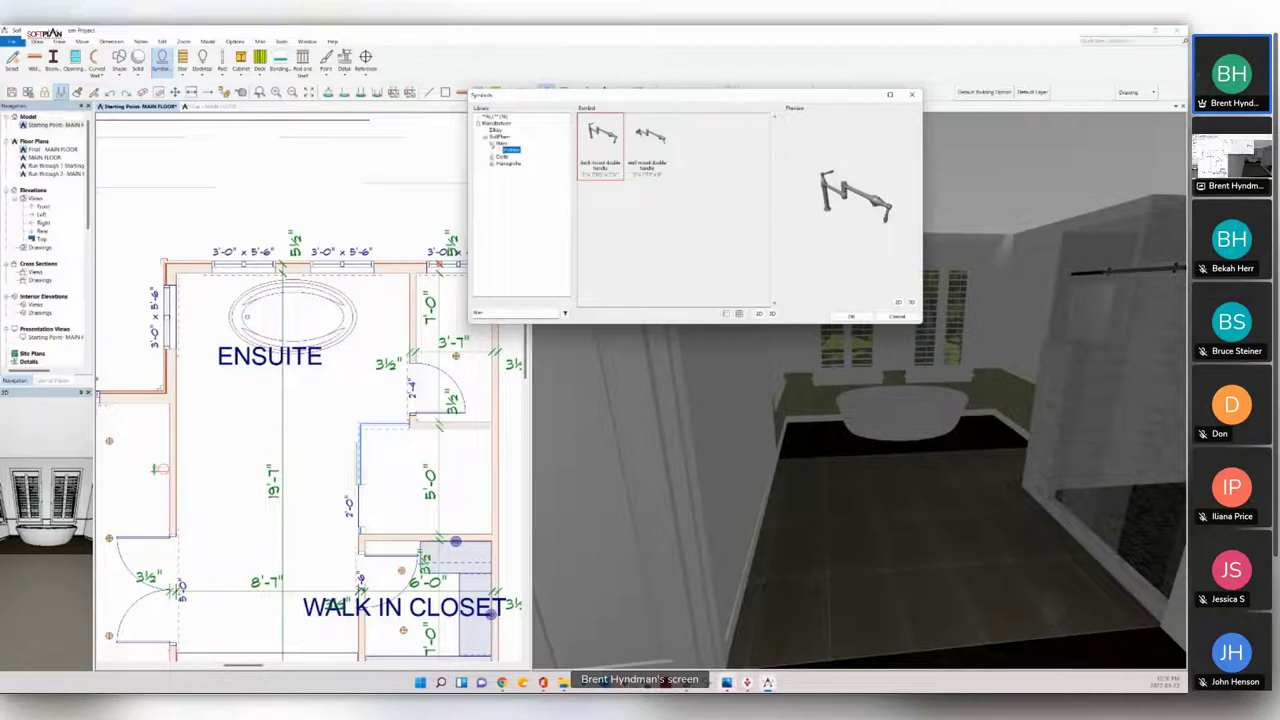
click(491, 143)
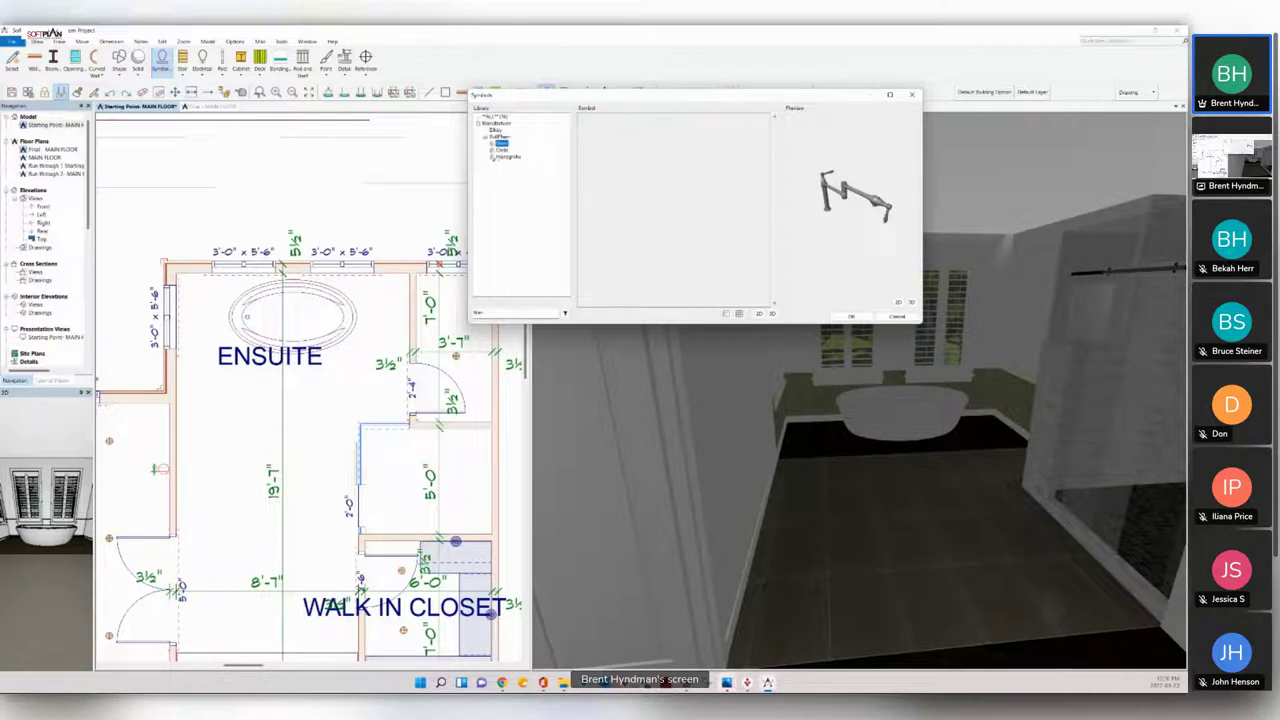
click(491, 157)
click(508, 163)
click(499, 163)
click(524, 171)
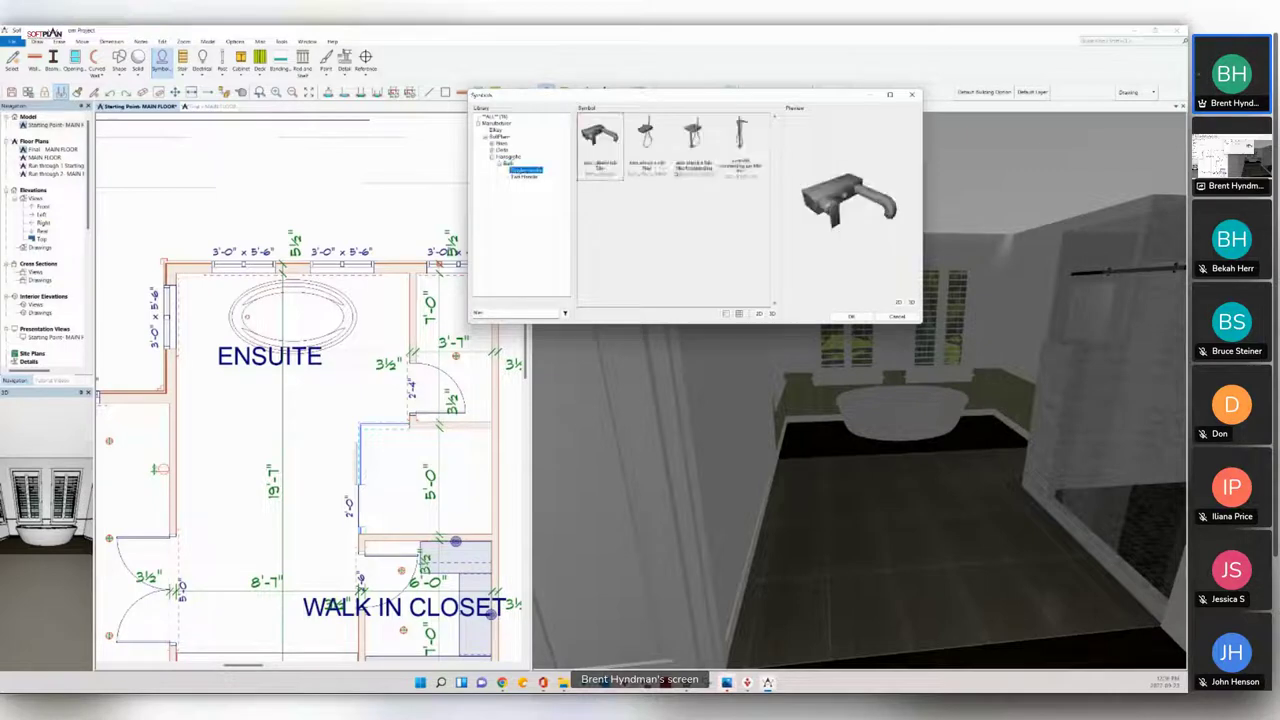
Step: Place the freestanding tub filler at the tub's upper-left edge in plan and move it slightly outward from the rim
double_click(740, 150)
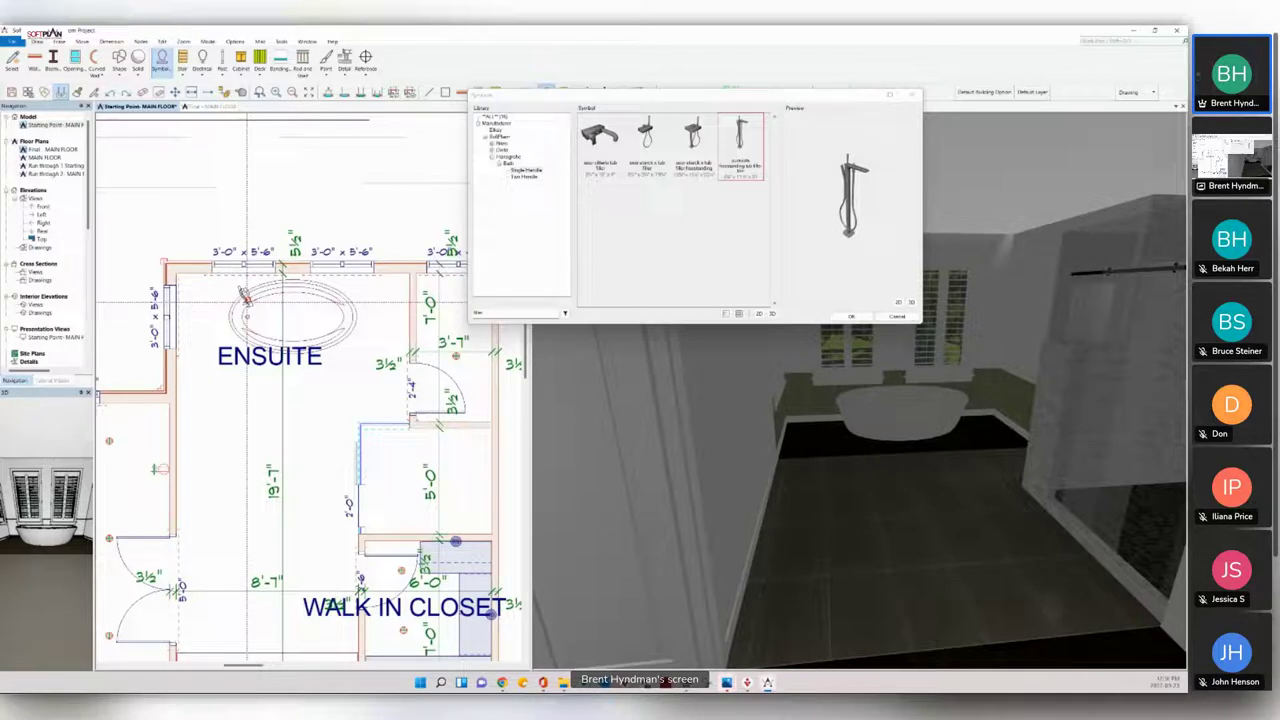
click(245, 296)
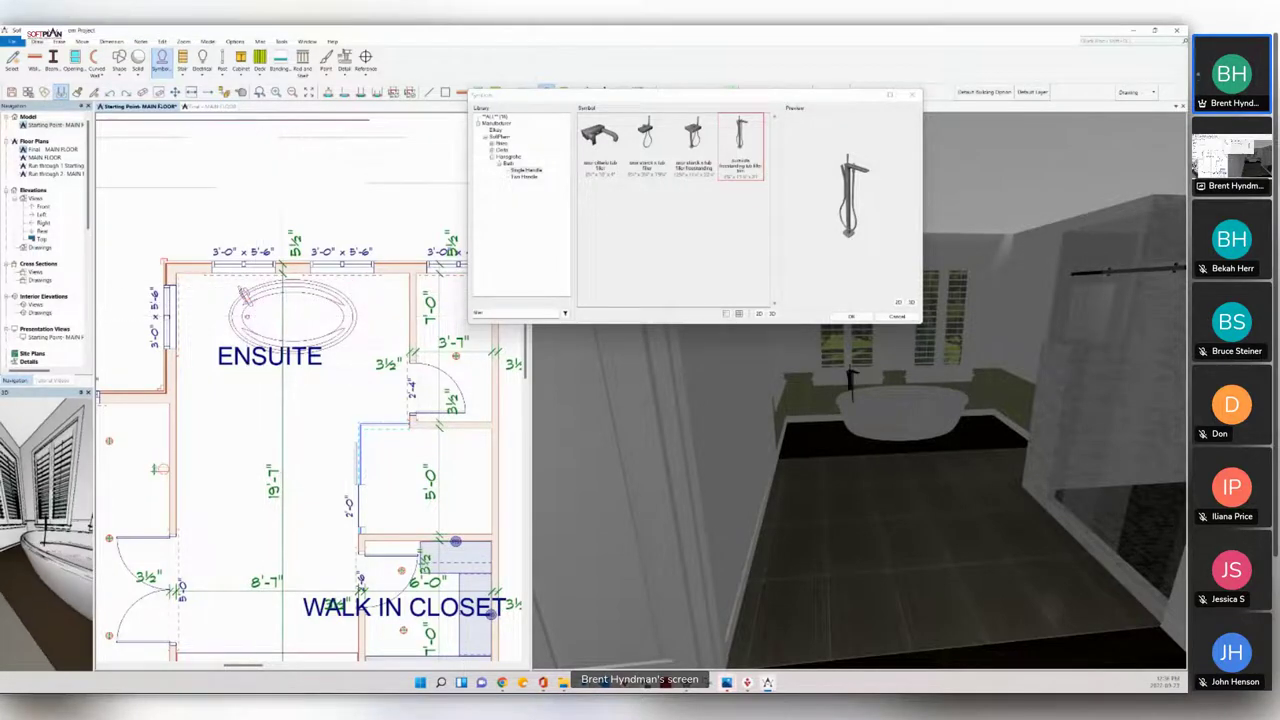
key(Escape)
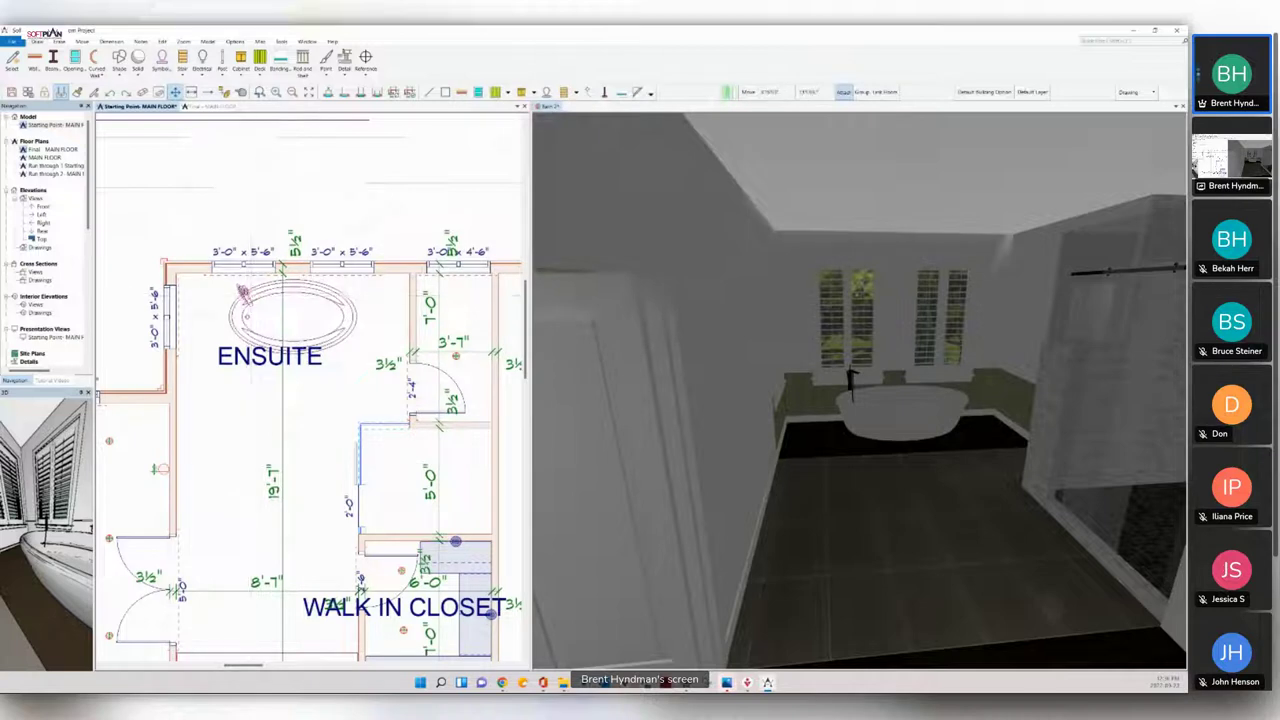
click(240, 288)
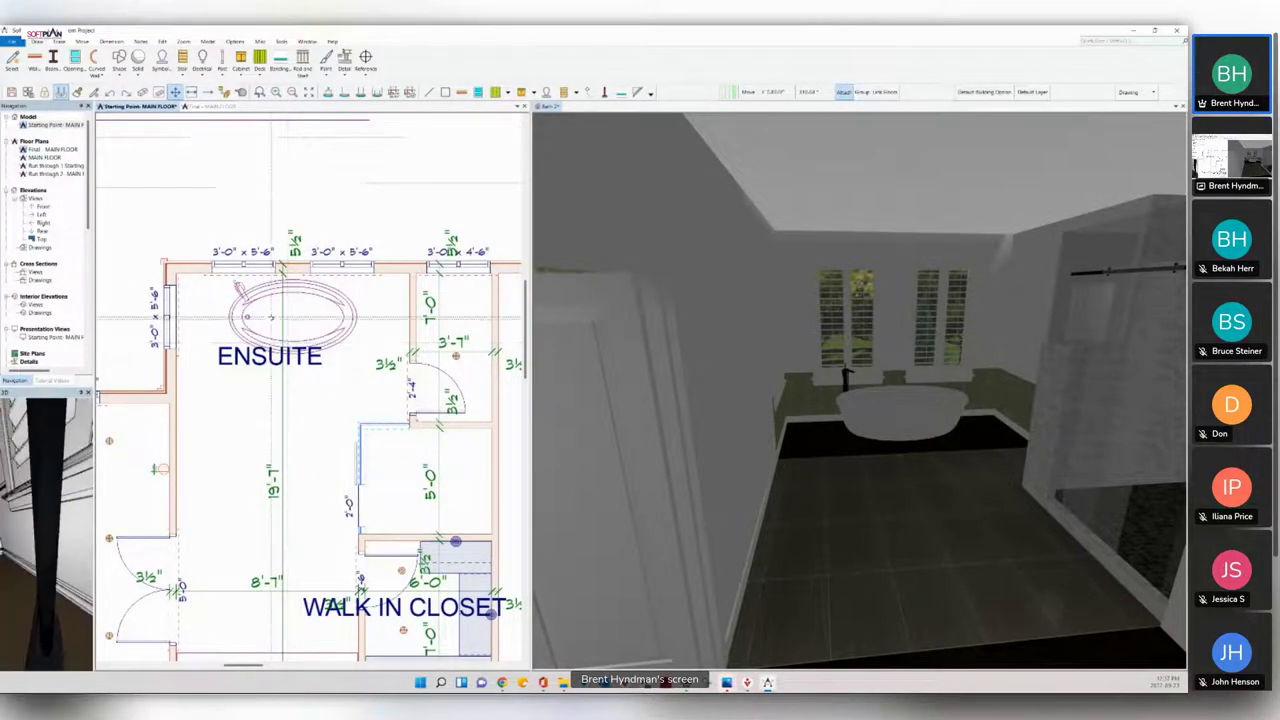
Step: Edit the freestanding tub filler to override its height with 30 inches
click(241, 92)
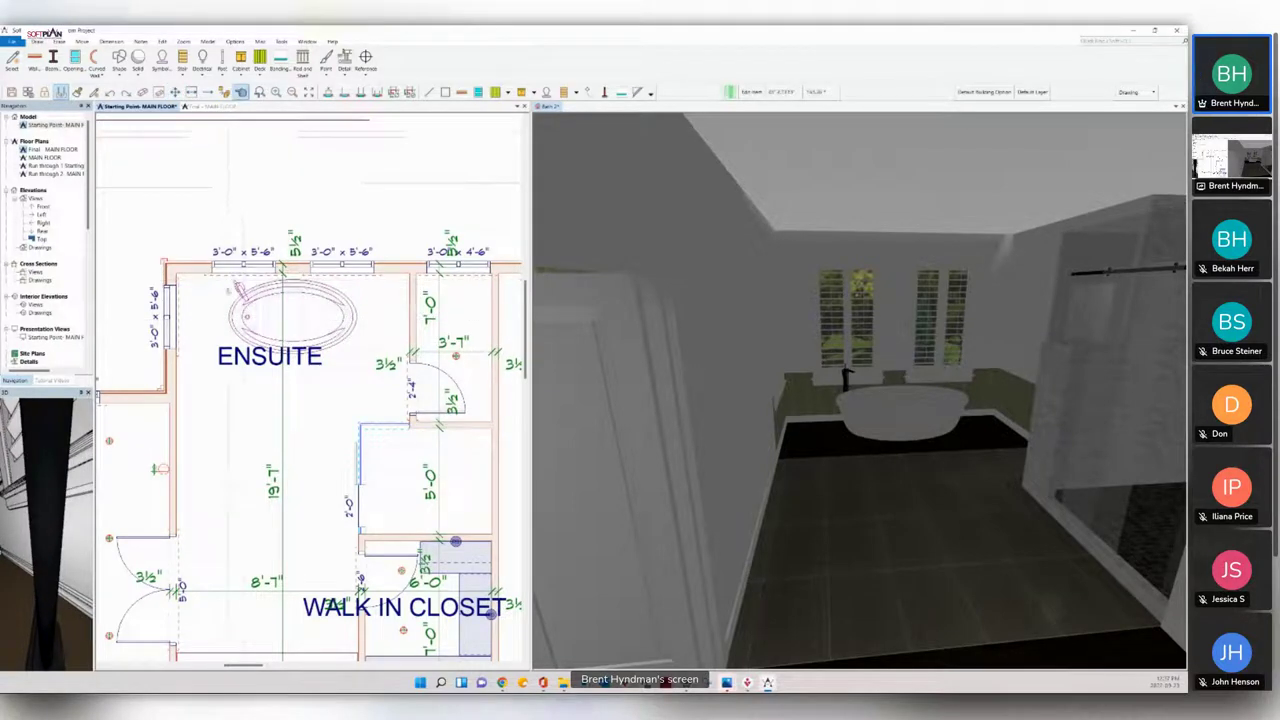
click(238, 287)
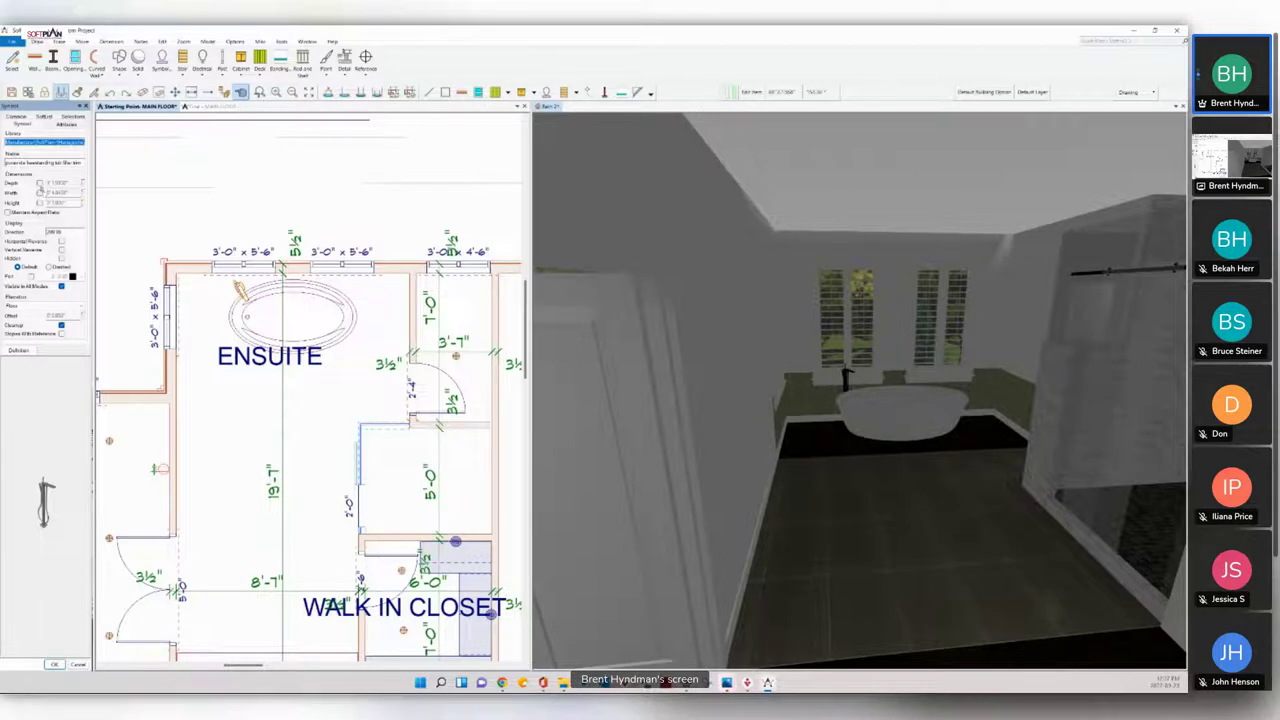
click(40, 203)
double_click(70, 203)
text(30)
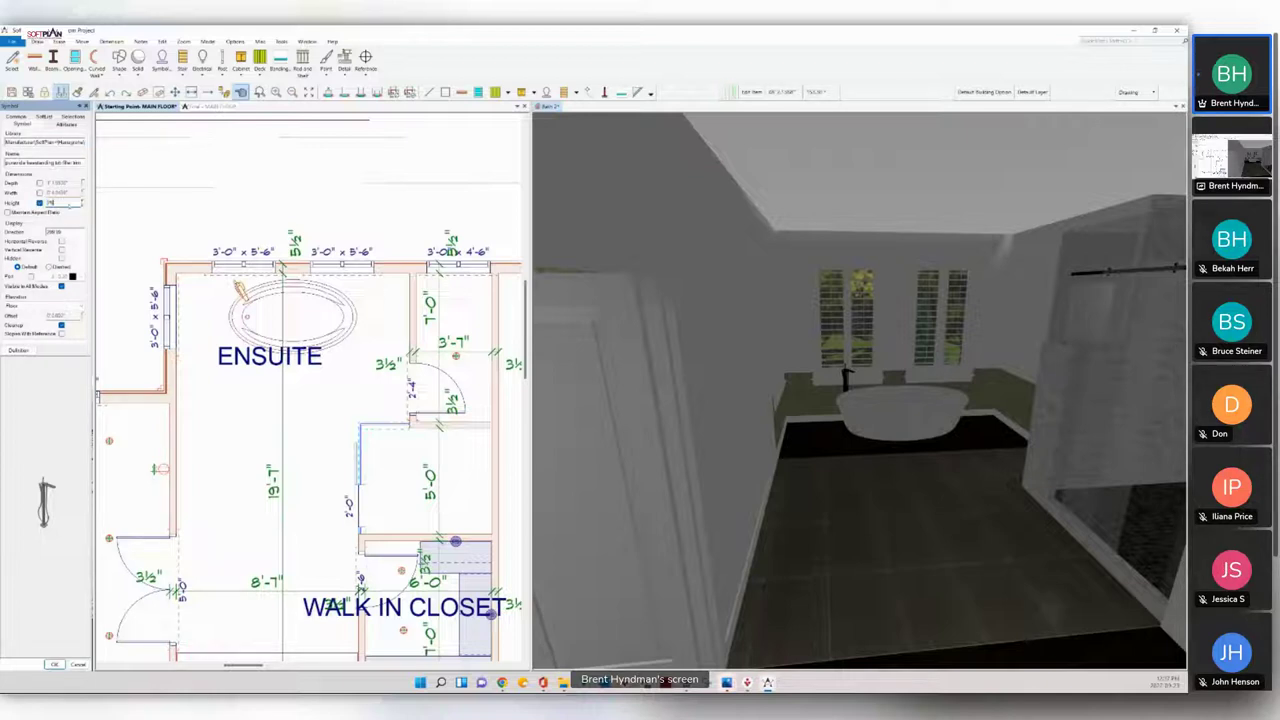
key(Tab)
click(53, 664)
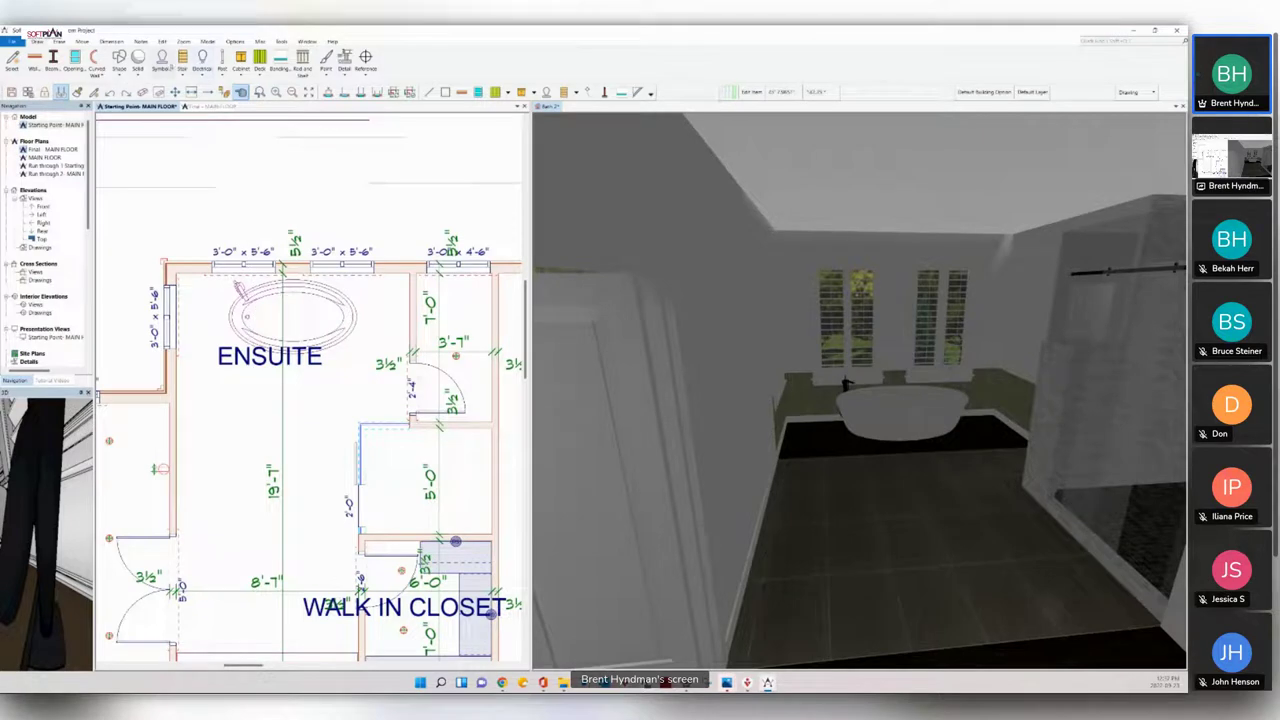
Step: Search the symbol library for "black" and browse the results to the Brizo Odin group under Manufacturer, SoftPlan
click(161, 60)
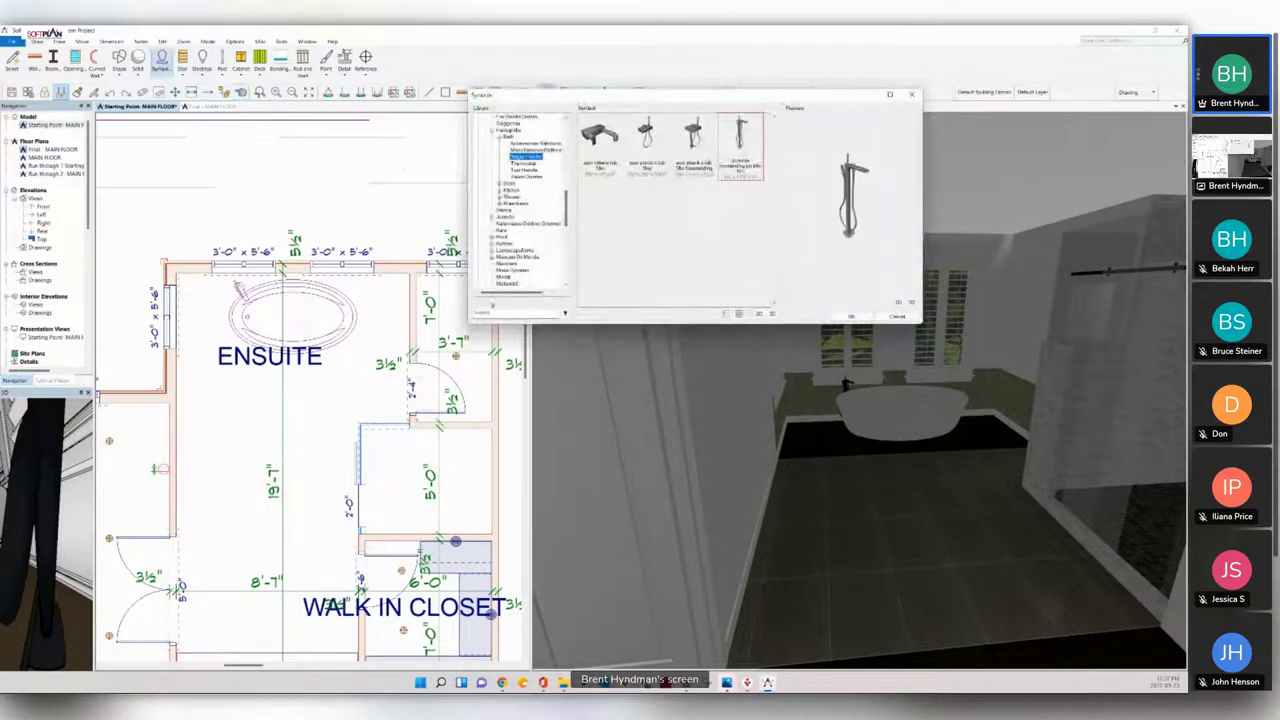
click(494, 312)
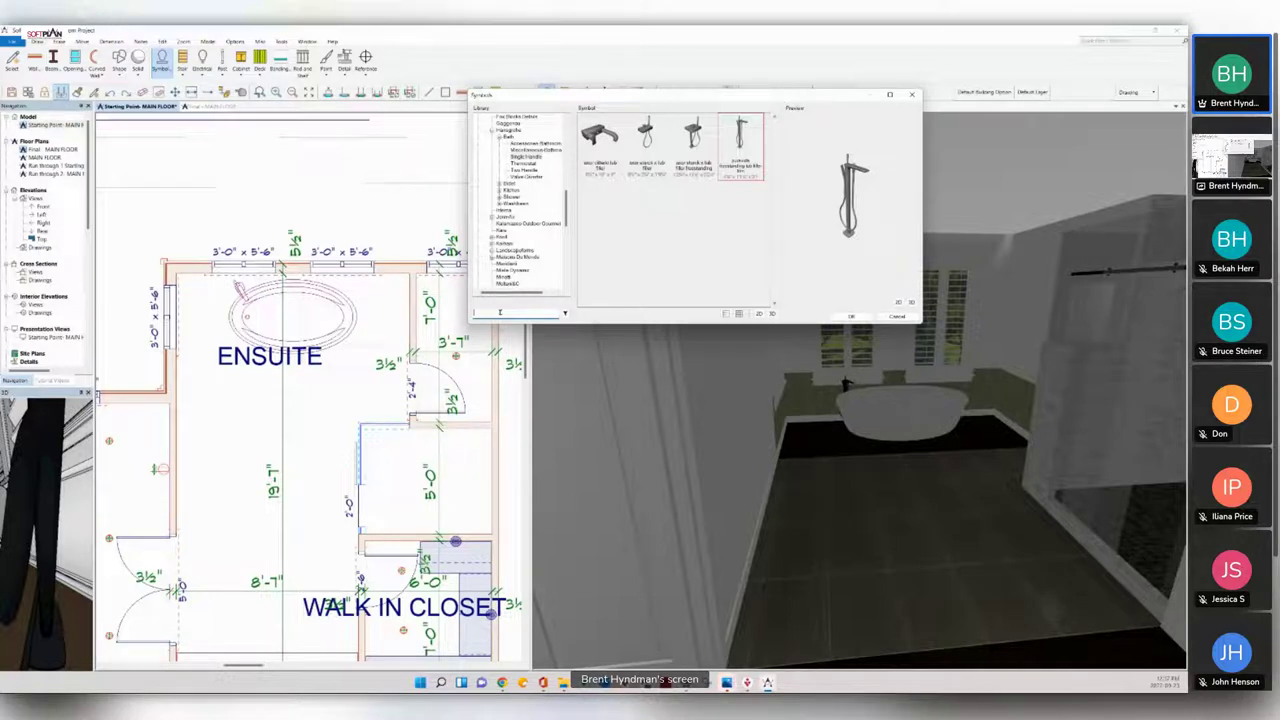
text(black)
key(Return)
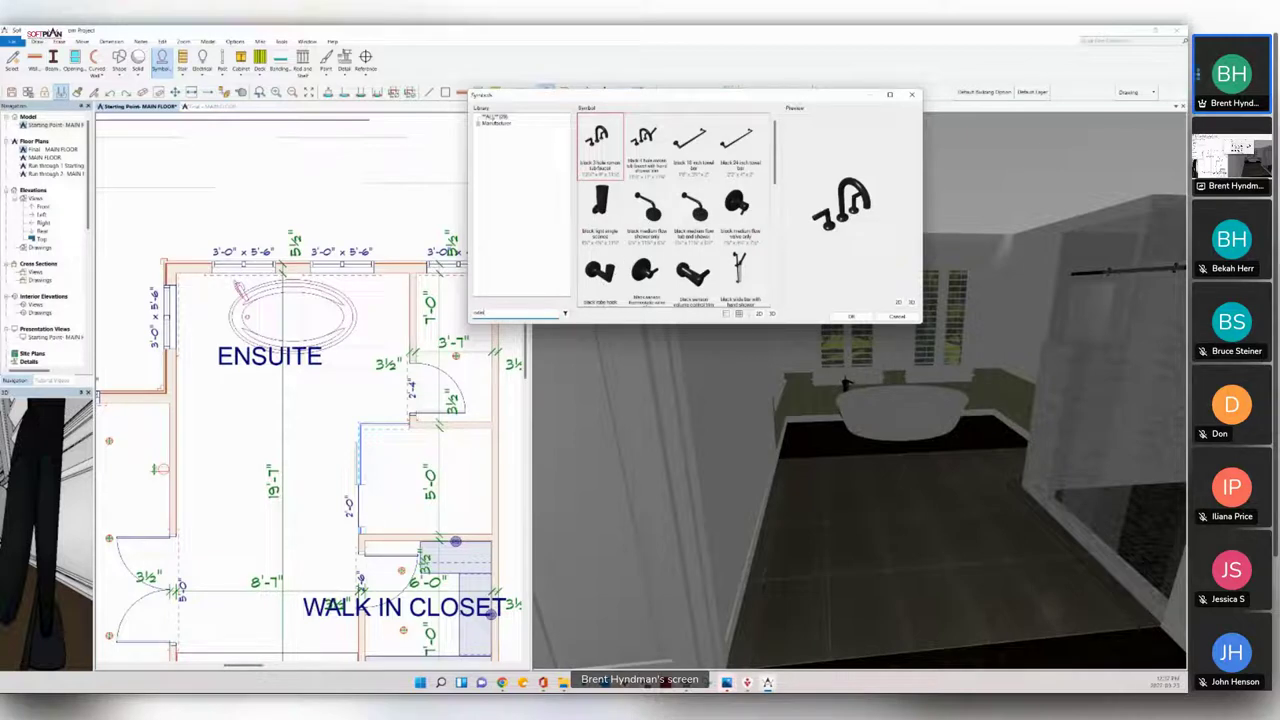
click(478, 123)
click(485, 130)
click(491, 137)
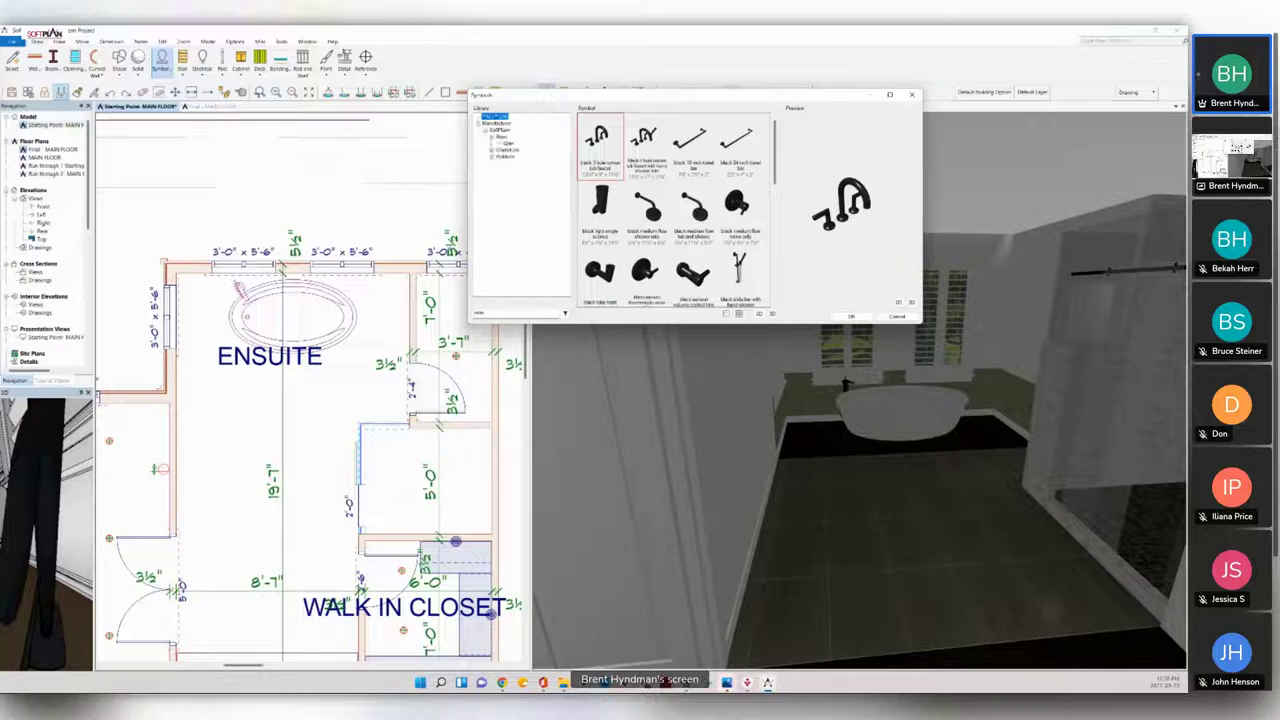
click(508, 143)
Step: Place the black medium flow shower head on the shower's right wall in plan and the black slide bar with hand shower on its upper wall
click(647, 205)
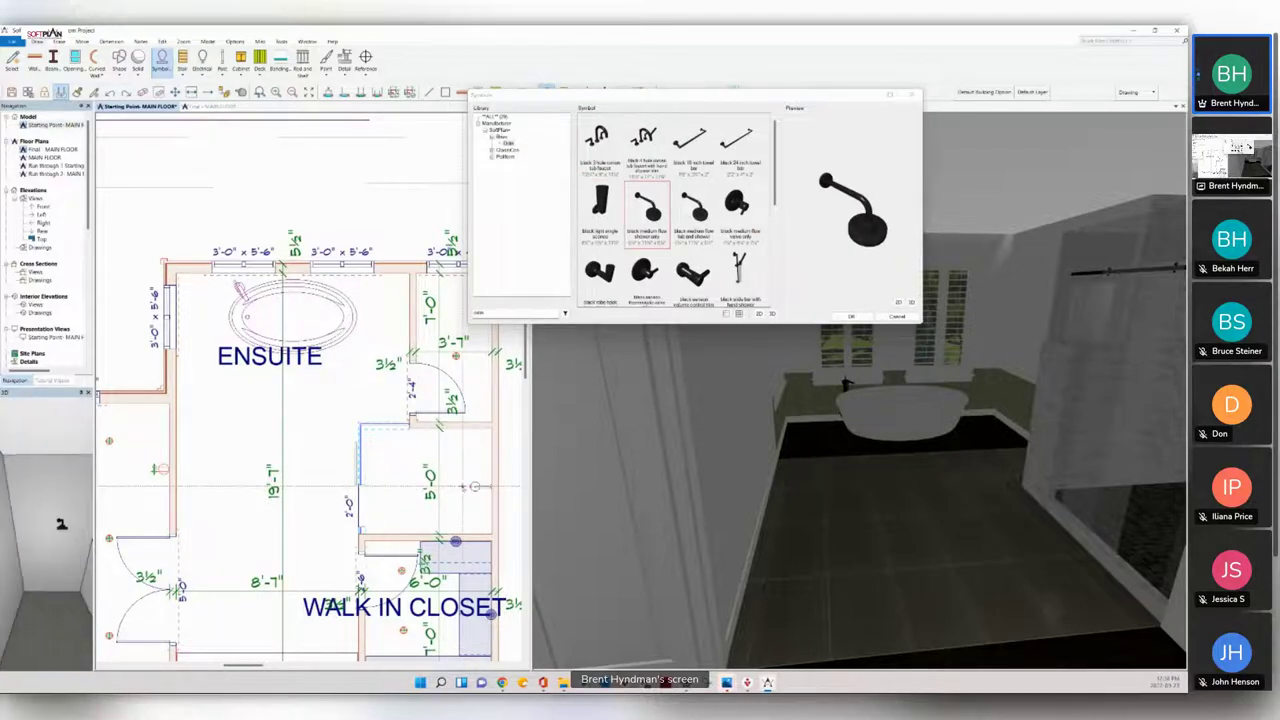
click(743, 289)
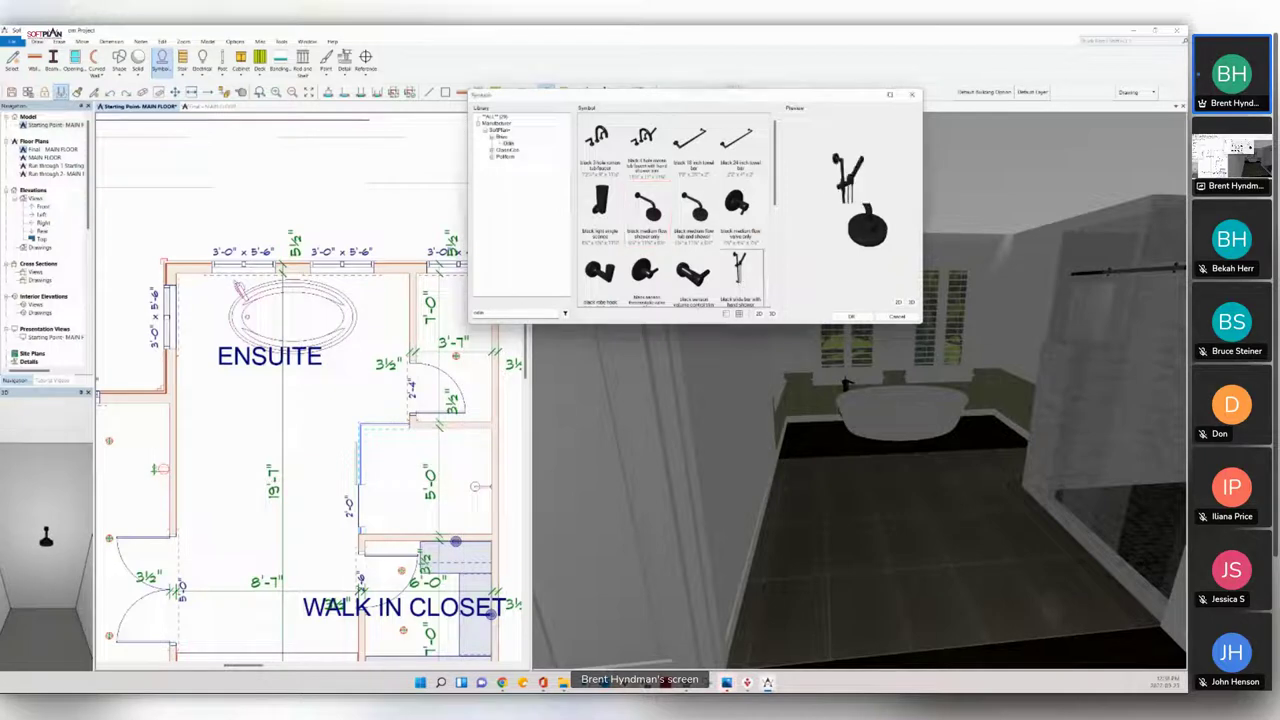
click(424, 430)
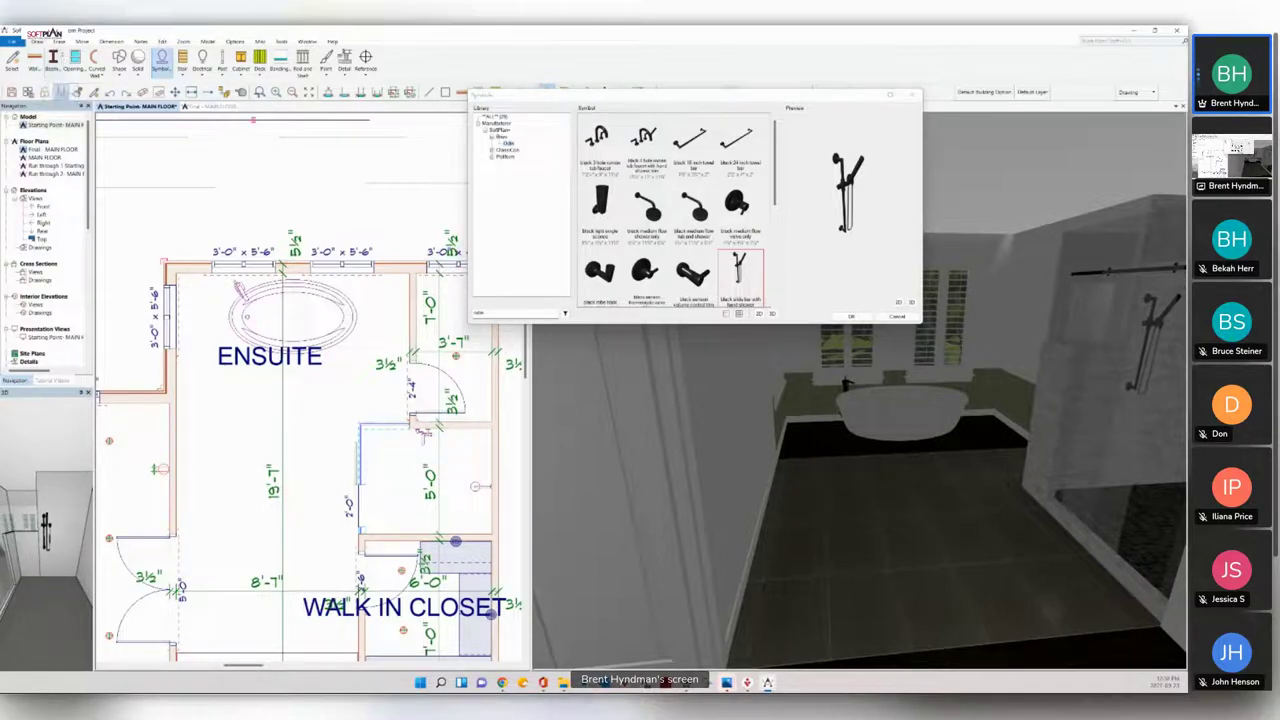
Step: Open the openings library at the interior glass sliding doors
click(75, 60)
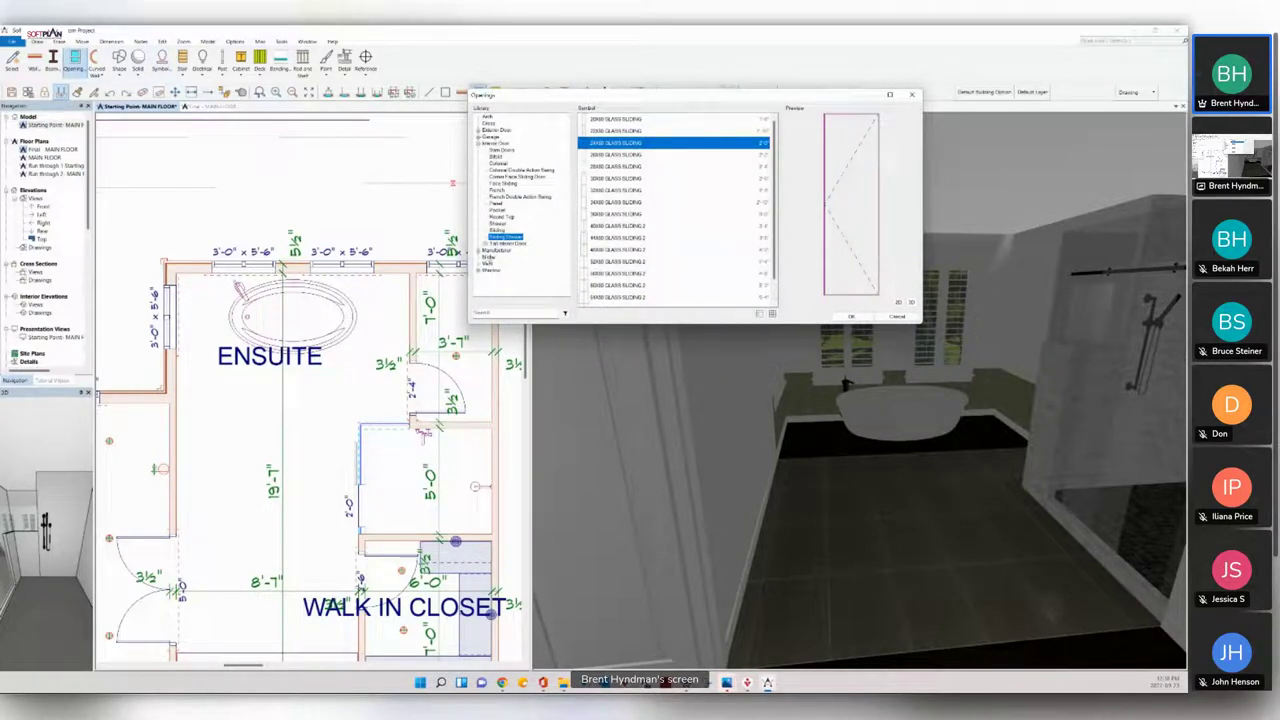
Step: Place a SQUARE NICHE 12x18 opening from the Niche library in the shower's back wall beside the shower head
click(489, 257)
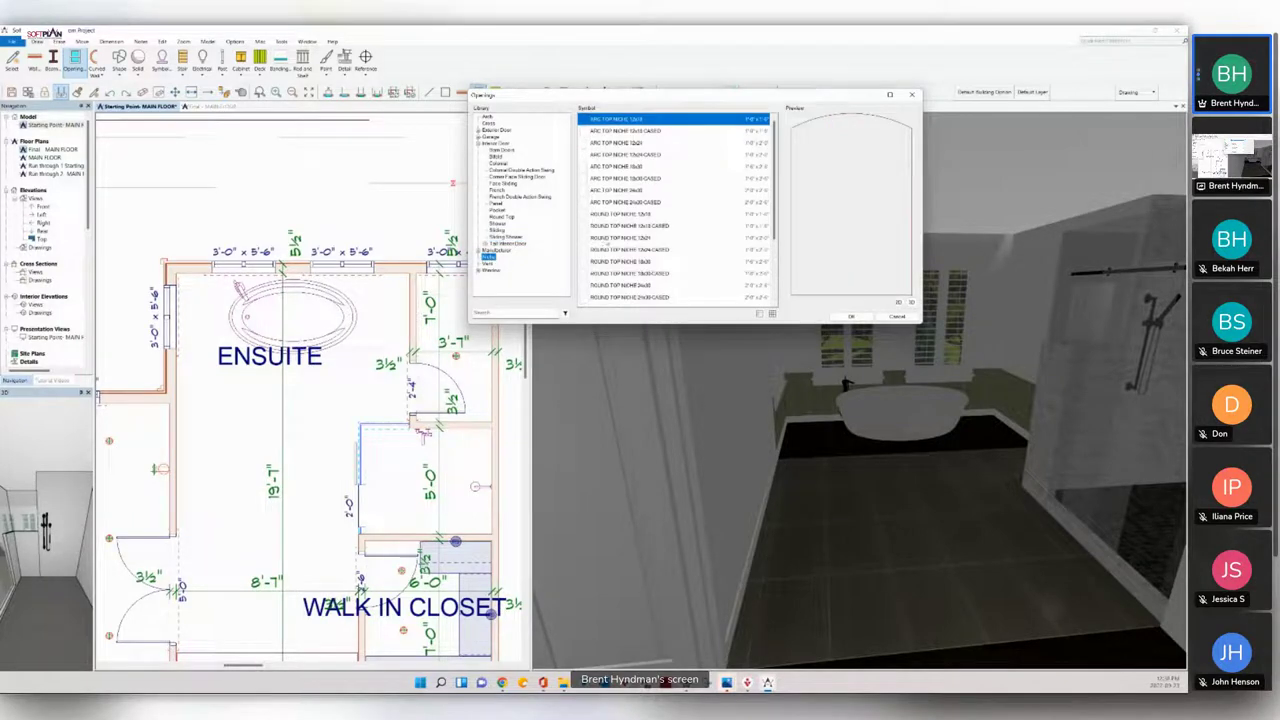
scroll(607, 241, down, 3)
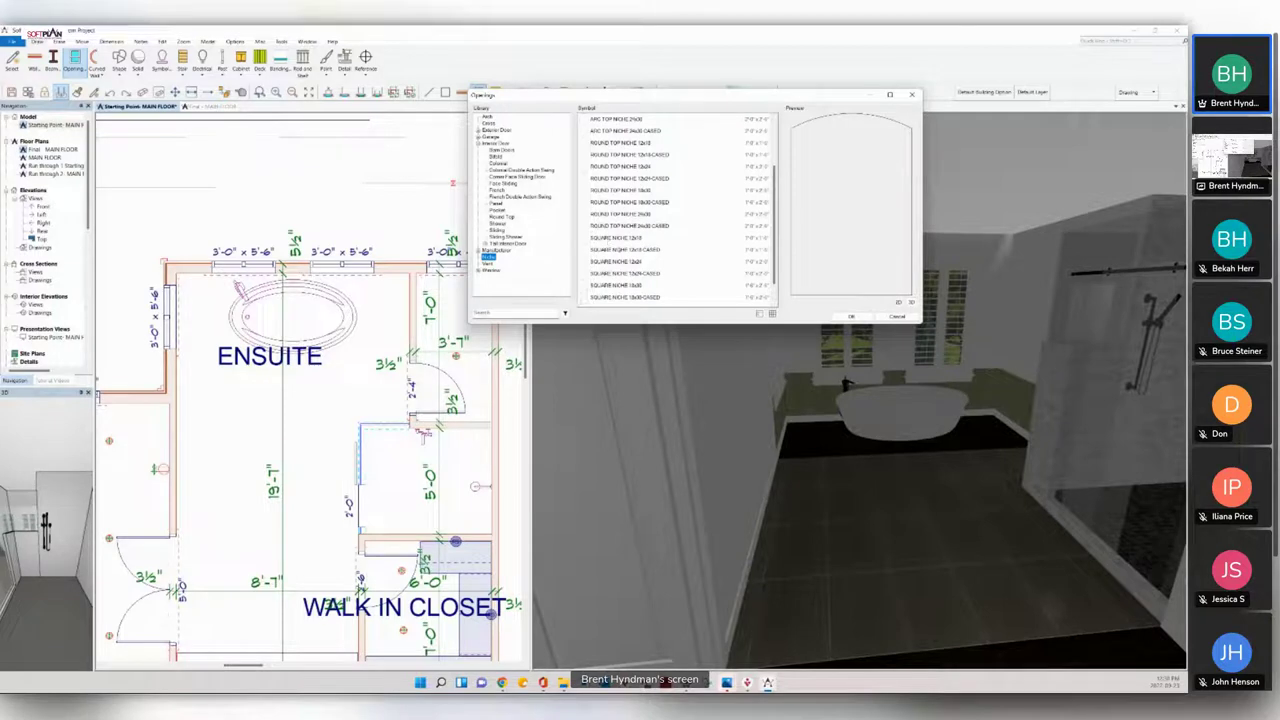
click(615, 249)
scroll(640, 287, down, 1)
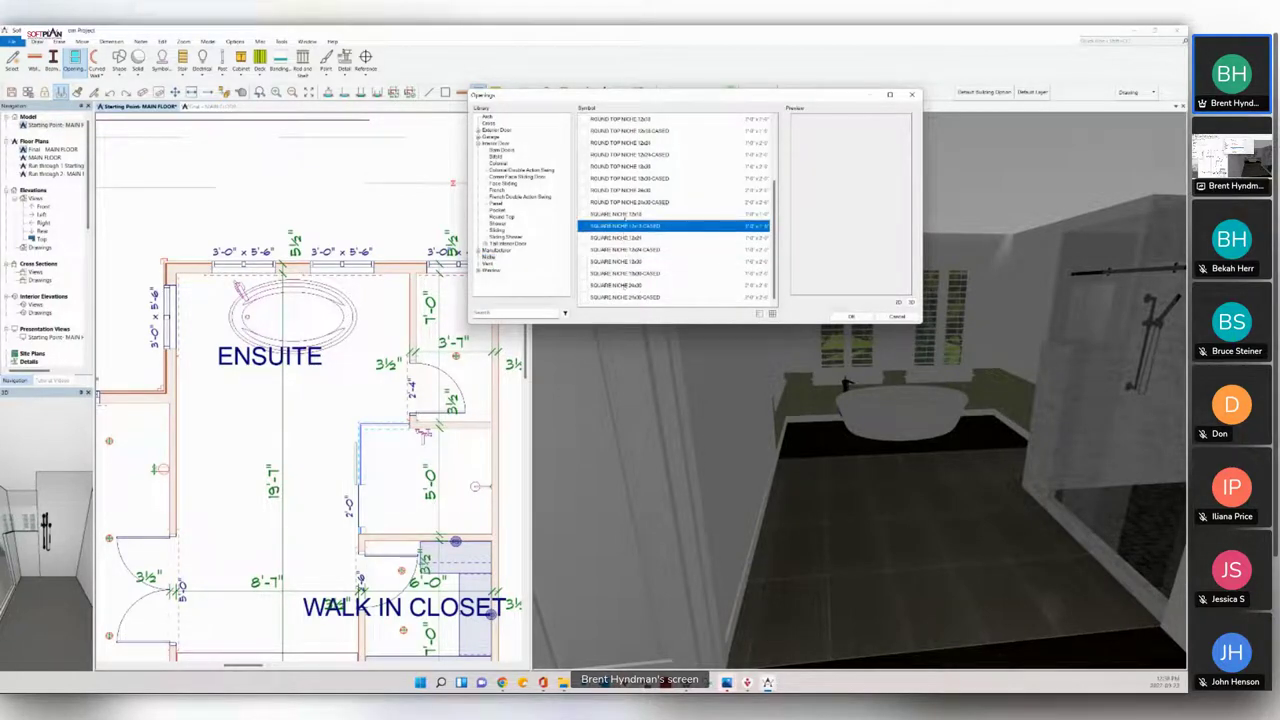
click(624, 214)
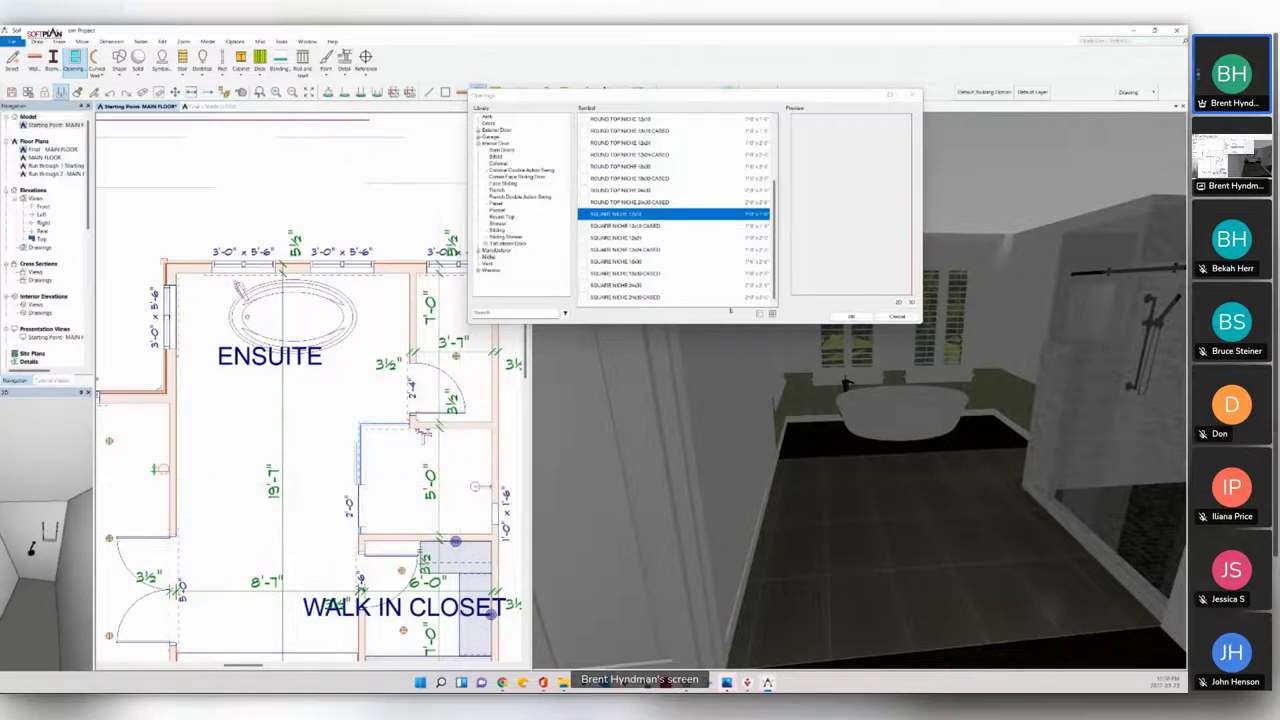
click(850, 316)
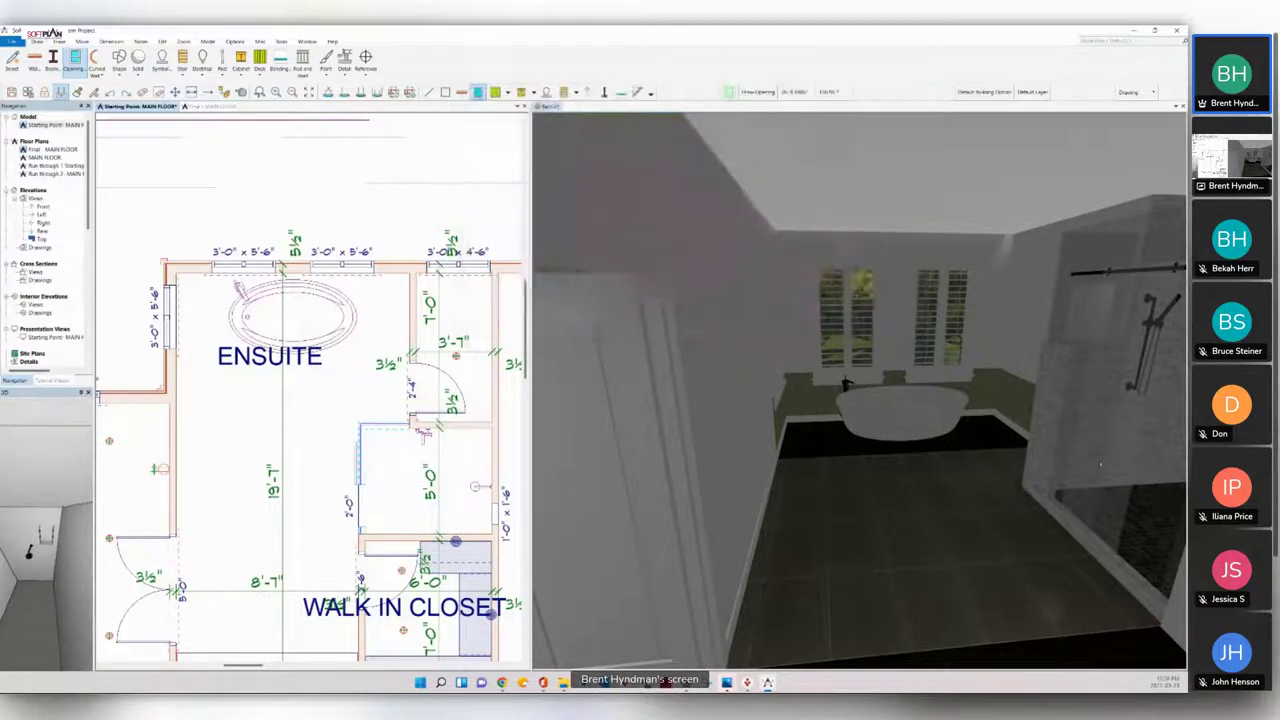
Step: Edit the shower niche in the 3D view, enabling its vertical offset and setting the height from the bottom of the wall
drag(1100, 464, 1124, 464)
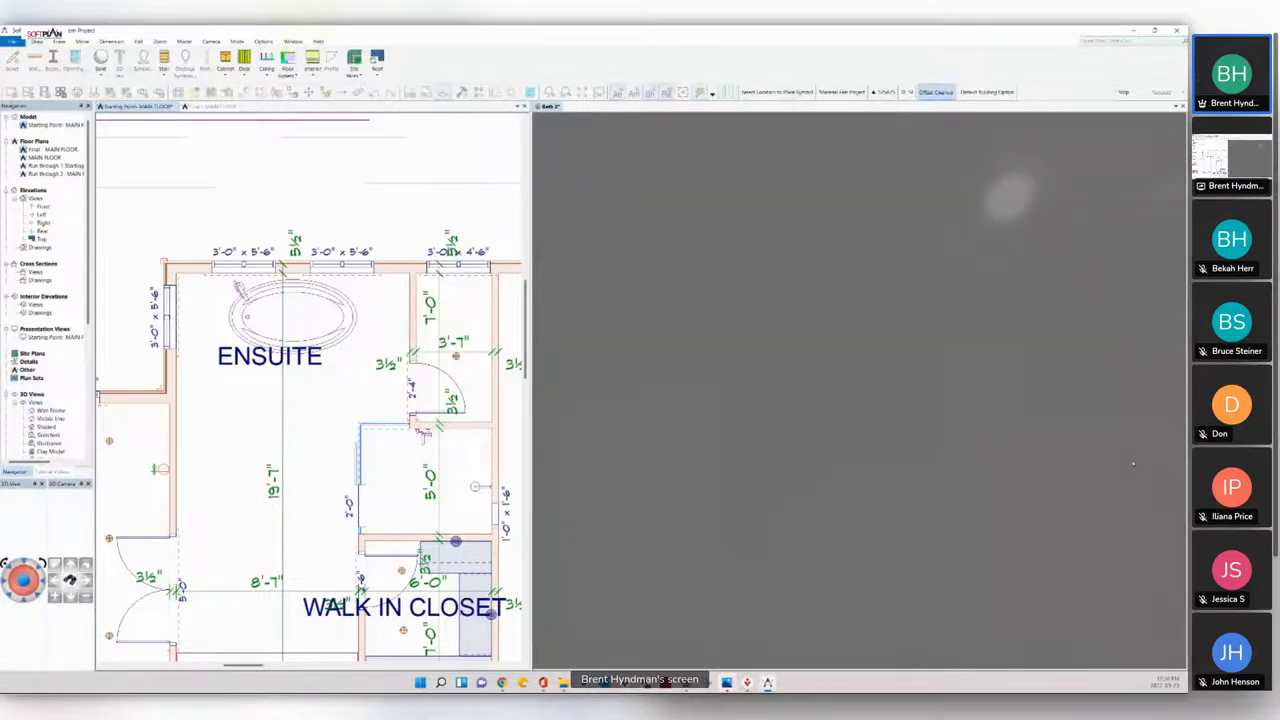
scroll(869, 411, up, 4)
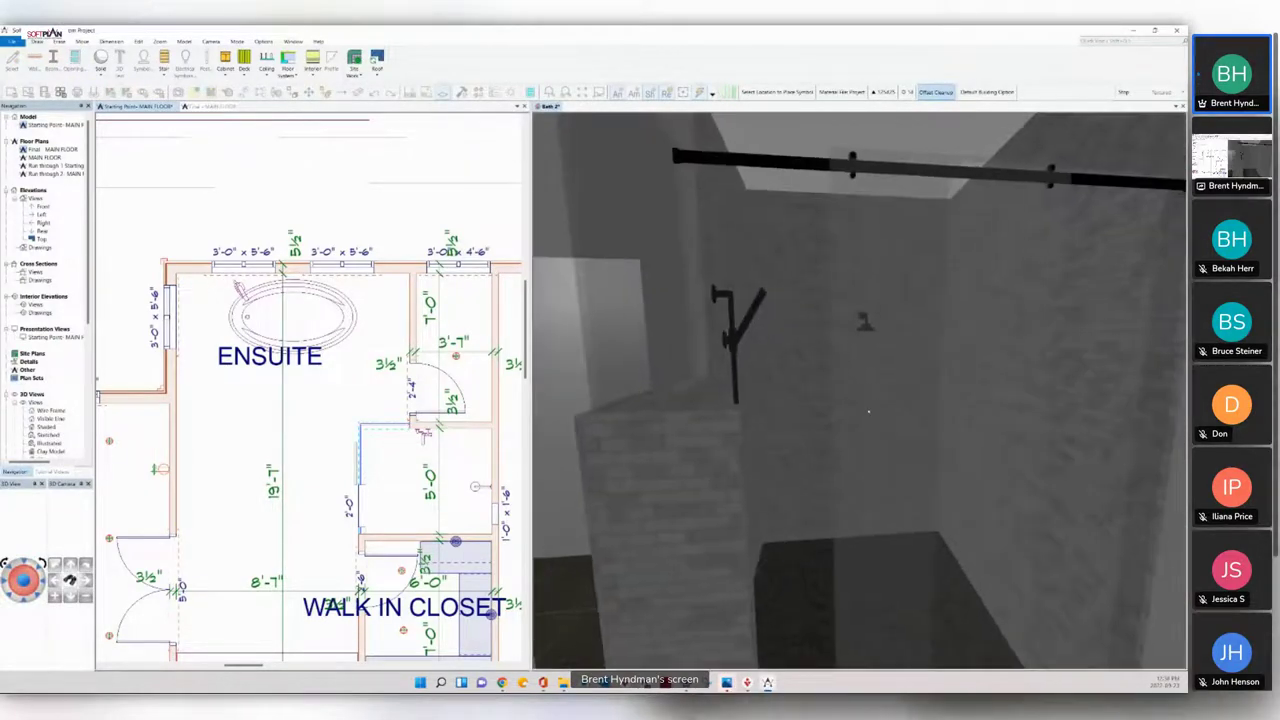
scroll(873, 405, down, 2)
scroll(877, 398, up, 6)
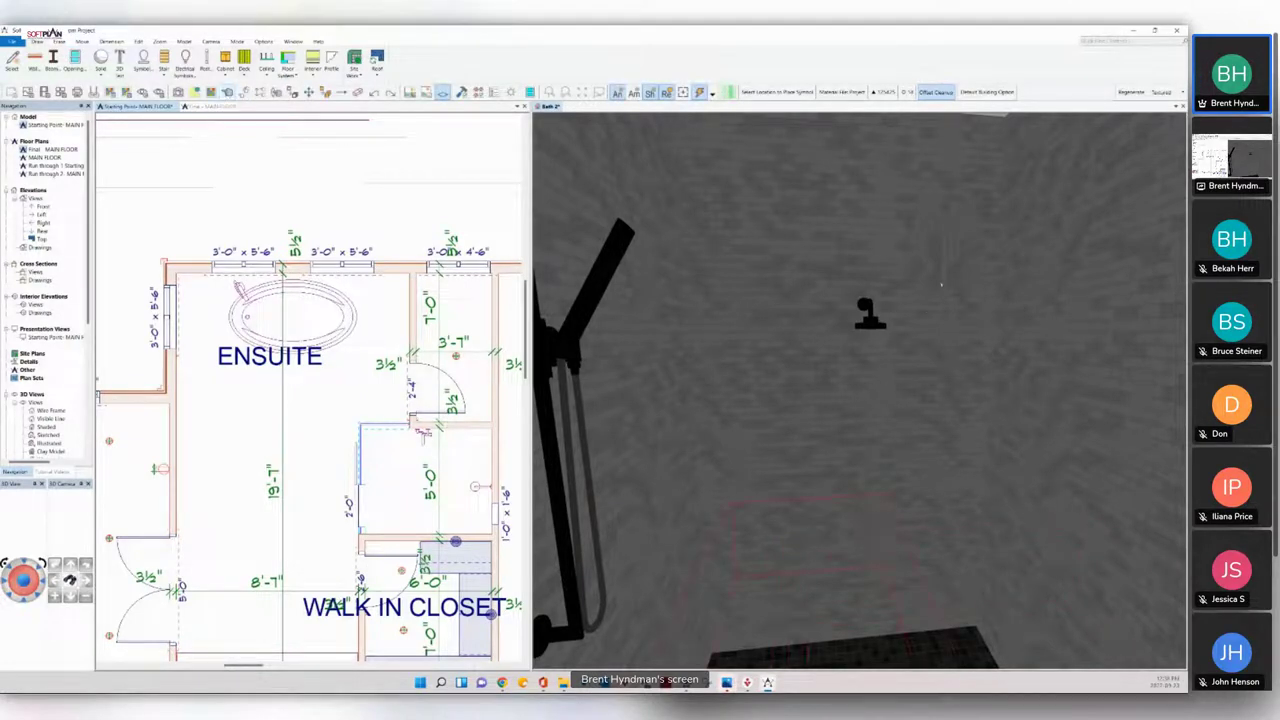
click(941, 285)
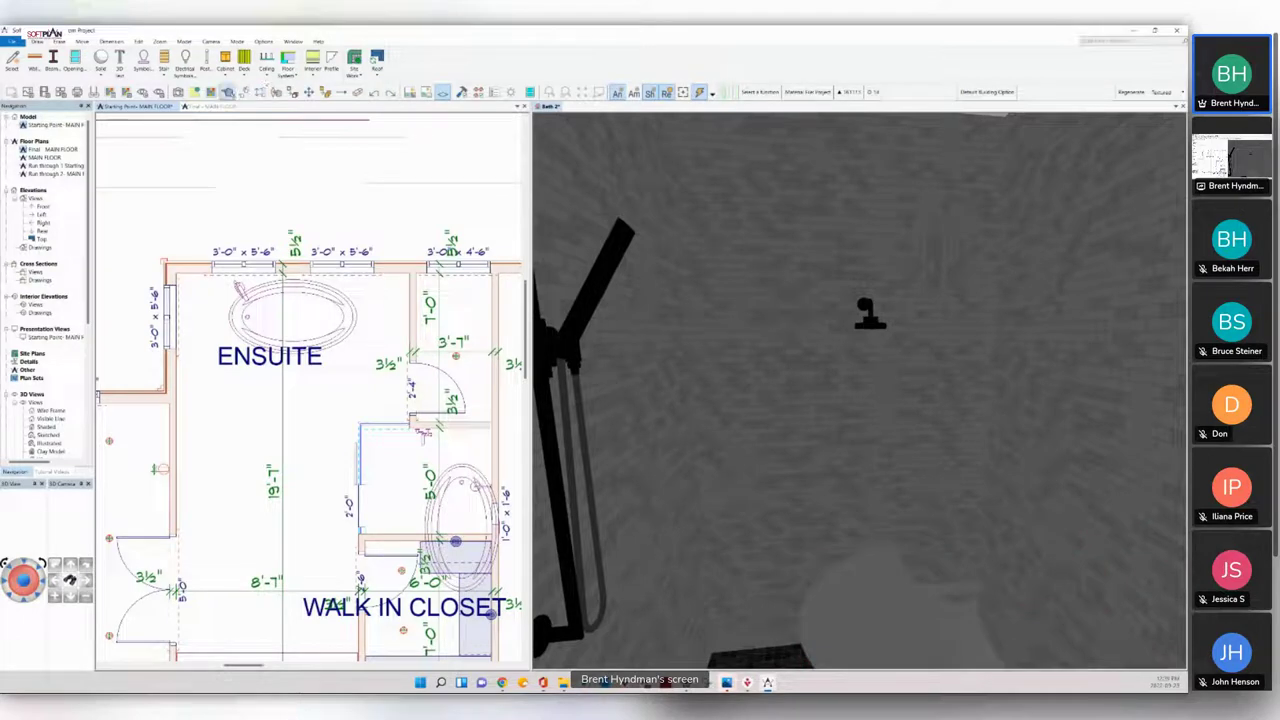
click(228, 92)
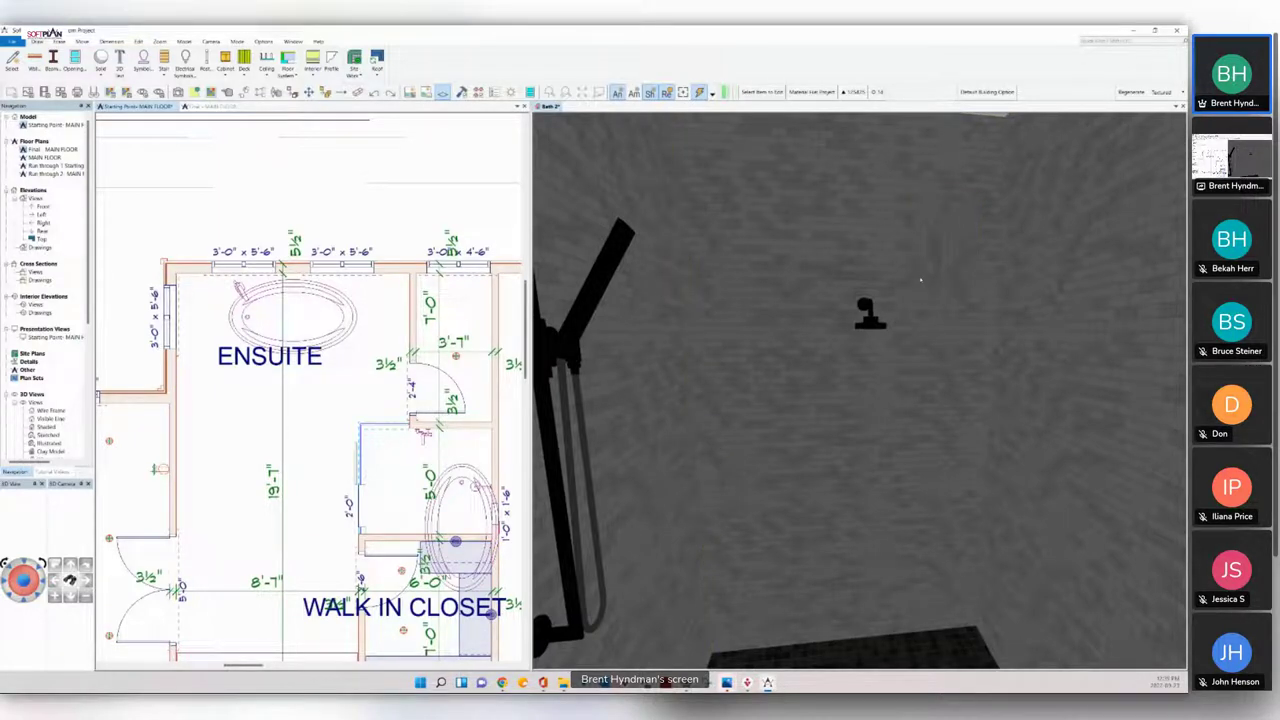
click(915, 290)
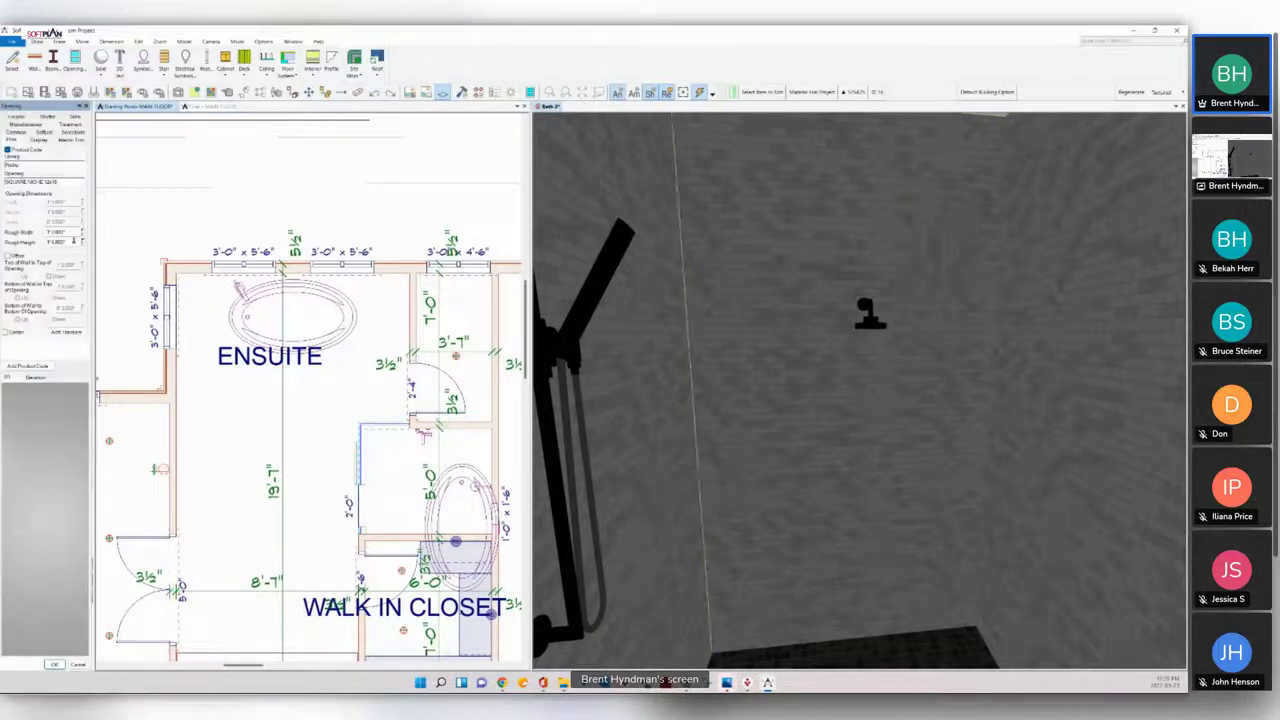
click(8, 256)
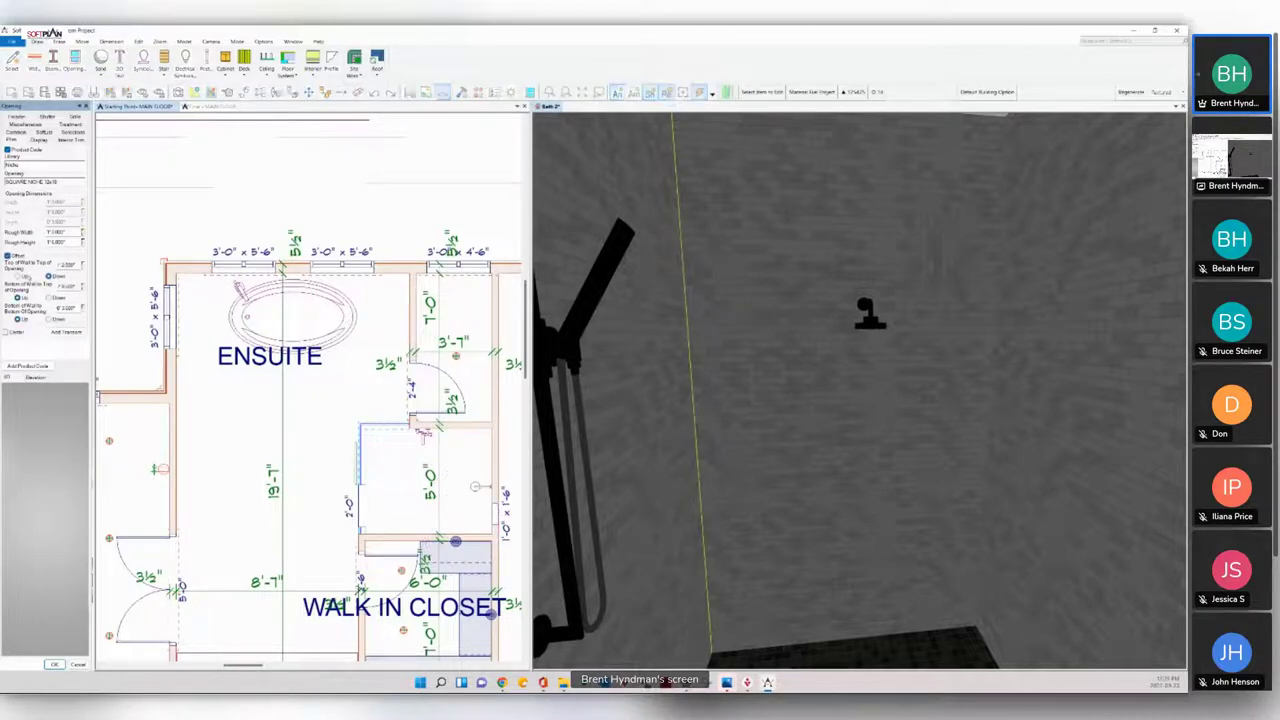
click(70, 309)
click(71, 309)
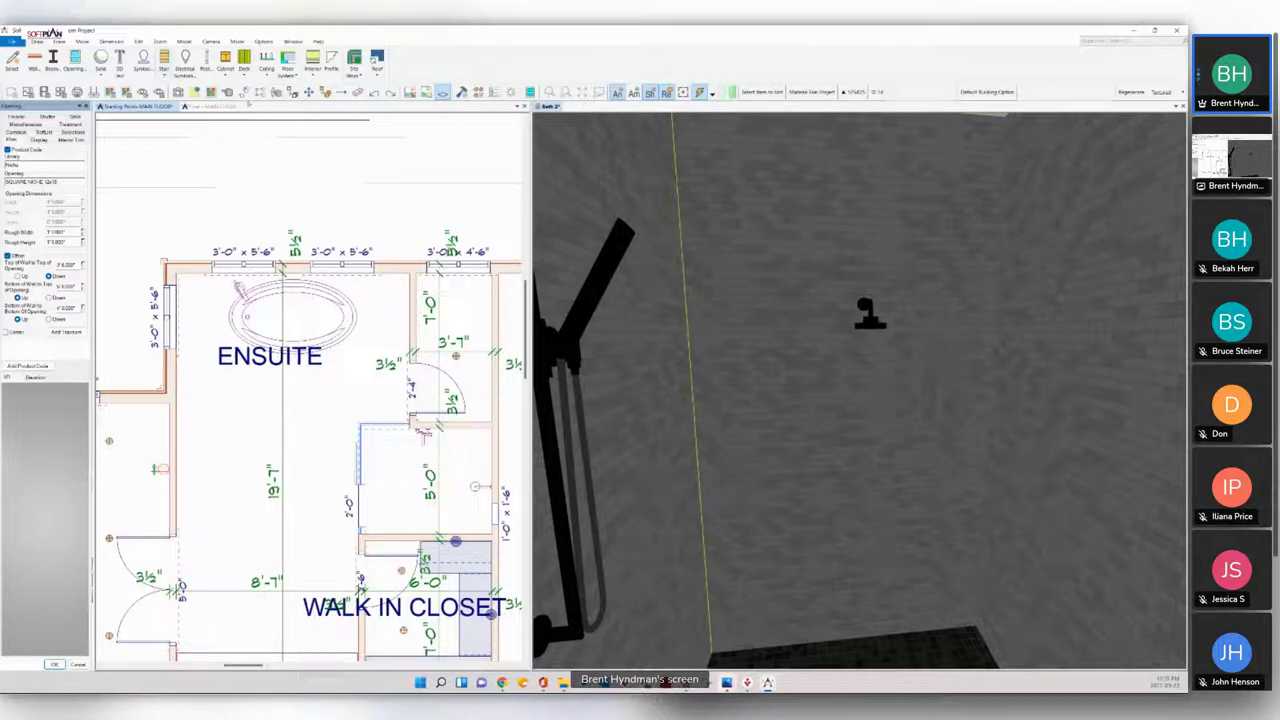
Step: Move the shower head higher up the shower's back wall in the 3D view and regenerate the model
click(309, 92)
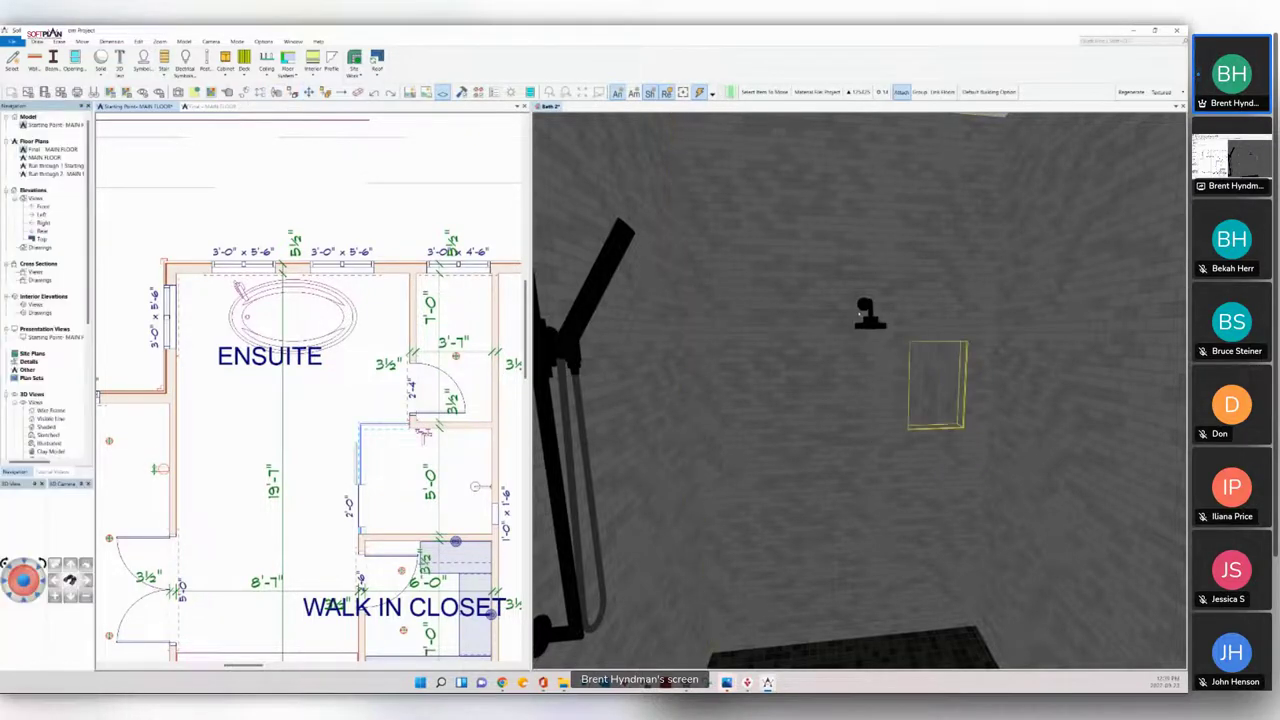
click(863, 308)
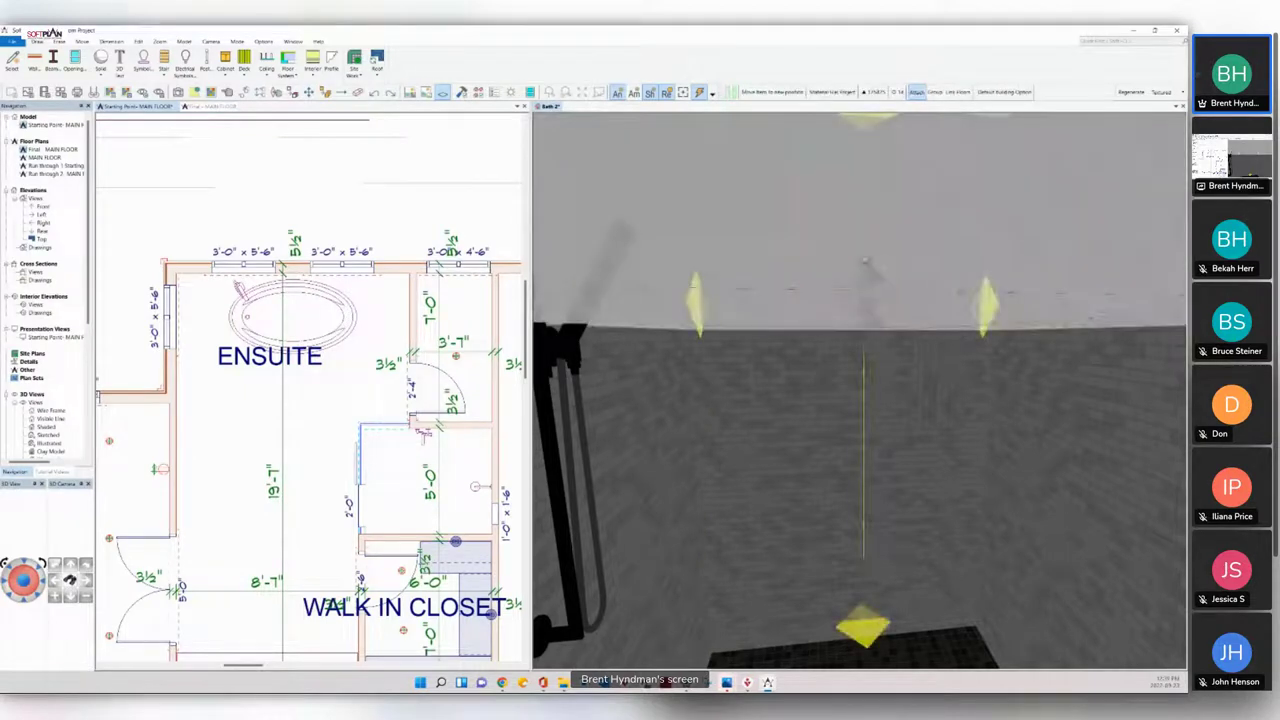
click(866, 252)
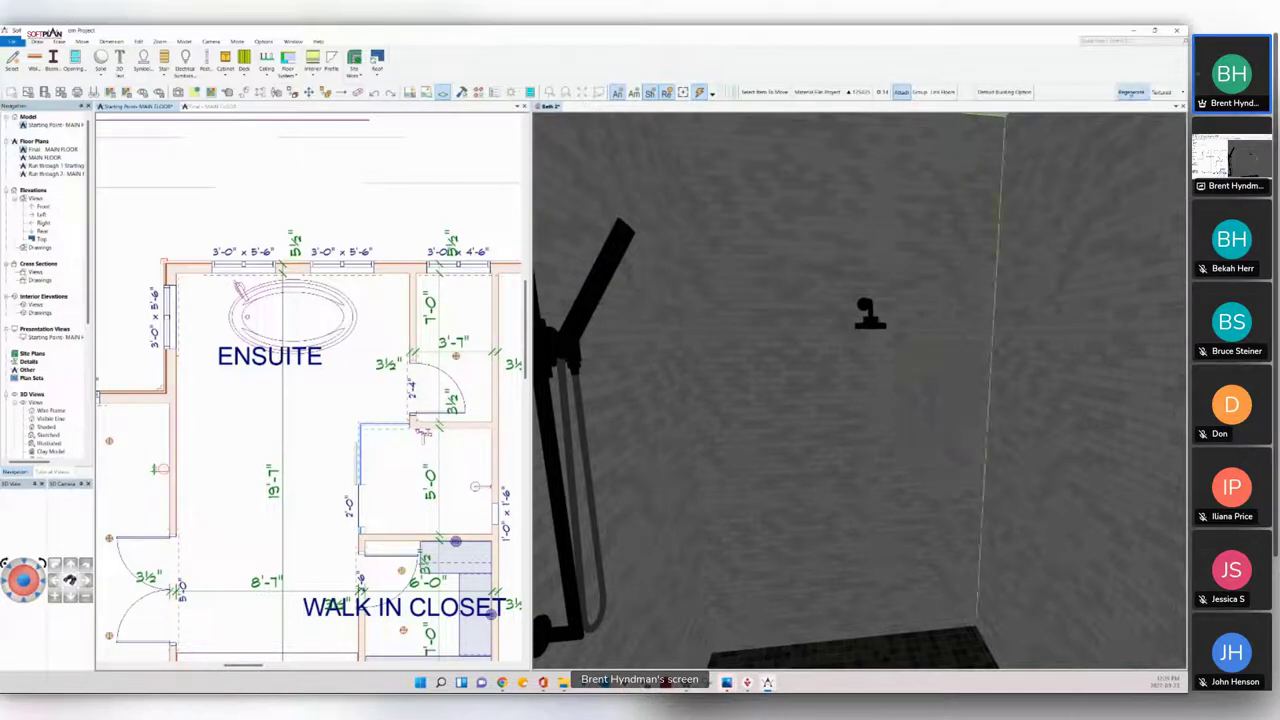
click(1131, 93)
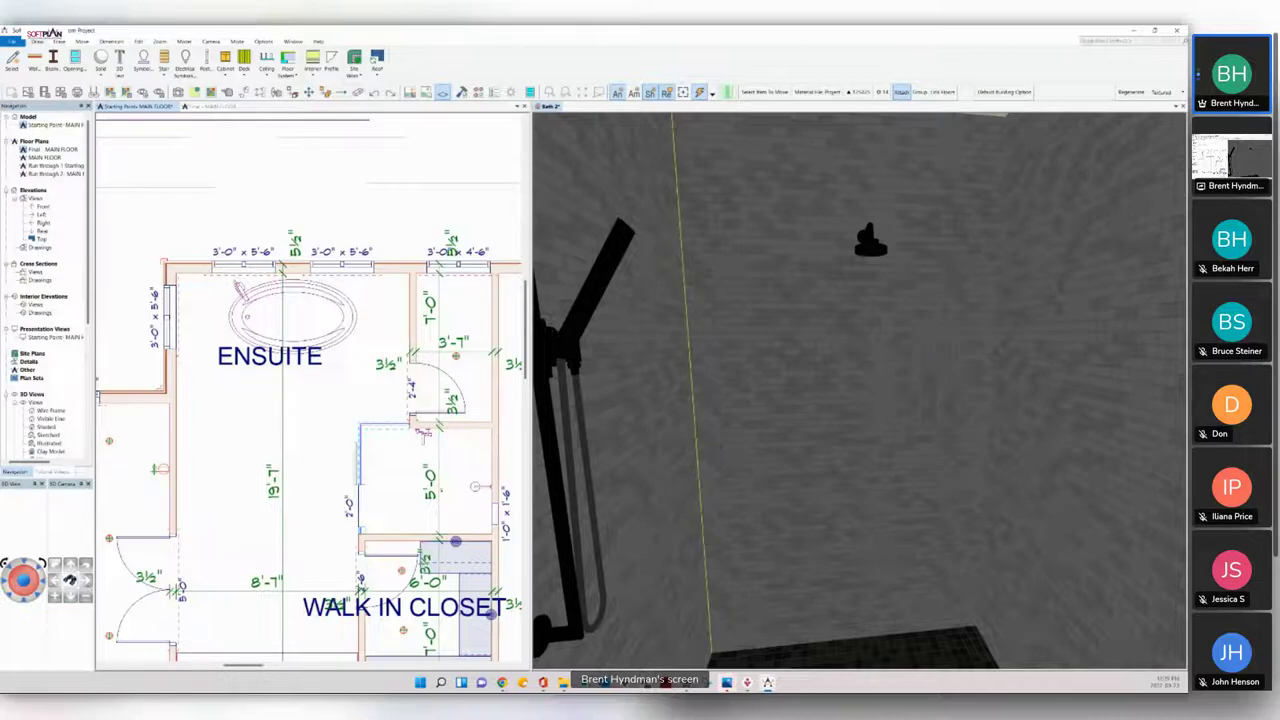
Step: Place a multi-arm pendant light from the SoftPlan manufacturer pendant library centred over the ensuite's freestanding tub and update the 3D view
middle_drag(561, 501, 589, 483)
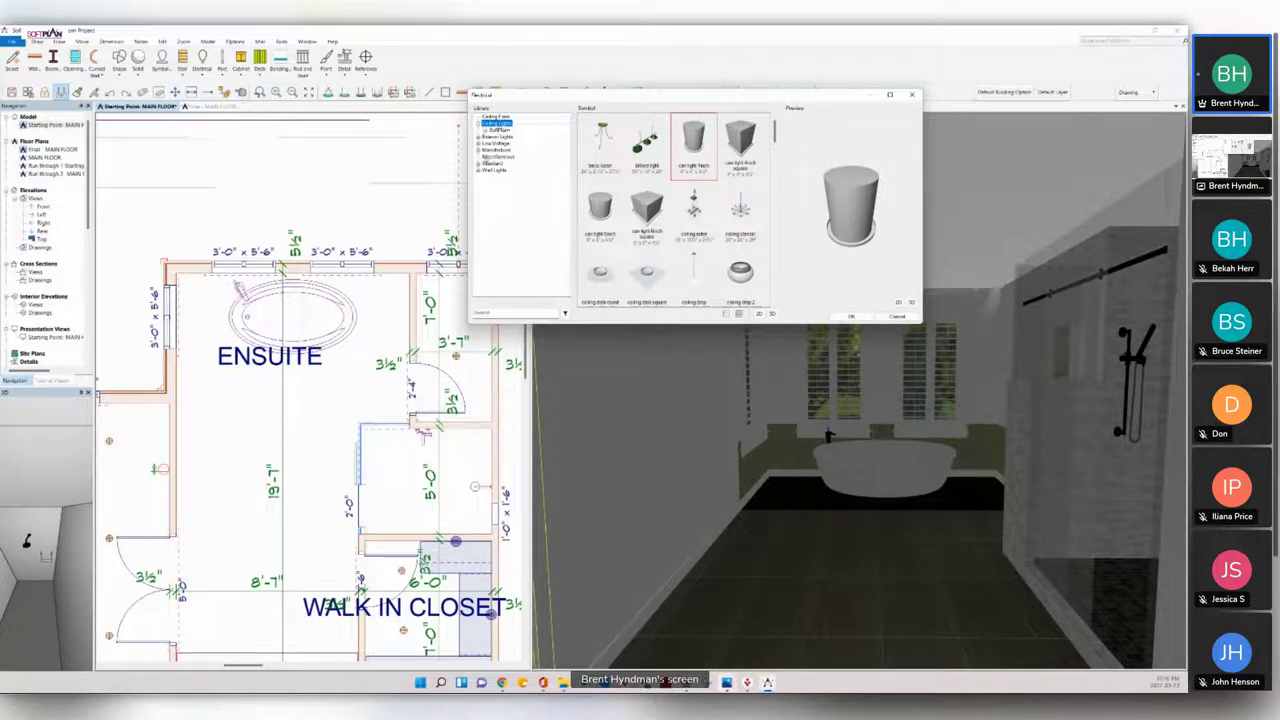
click(480, 150)
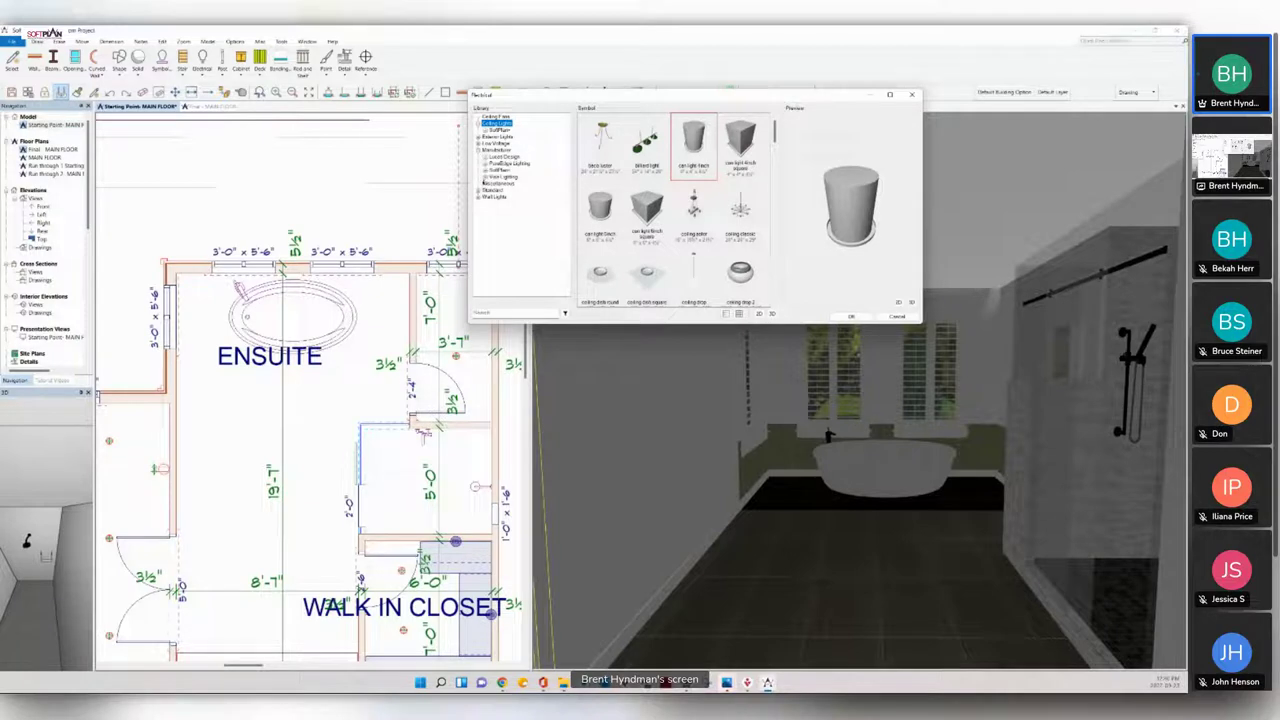
click(484, 171)
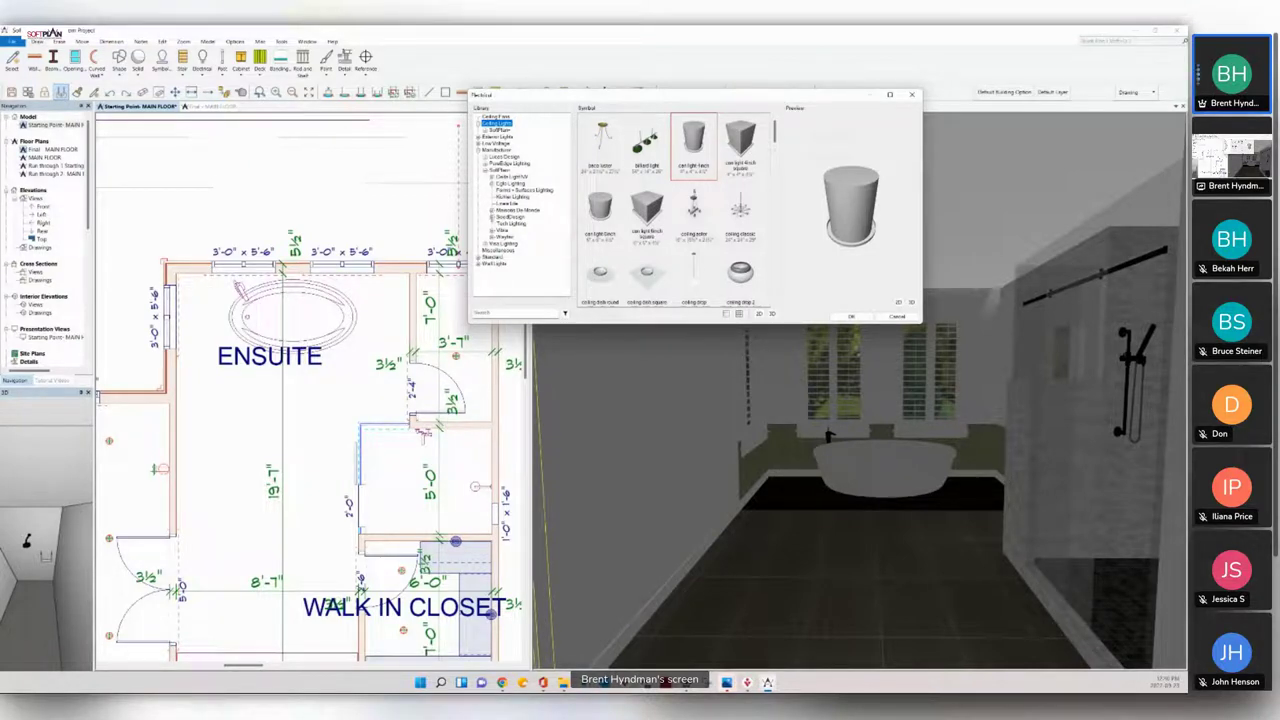
click(492, 218)
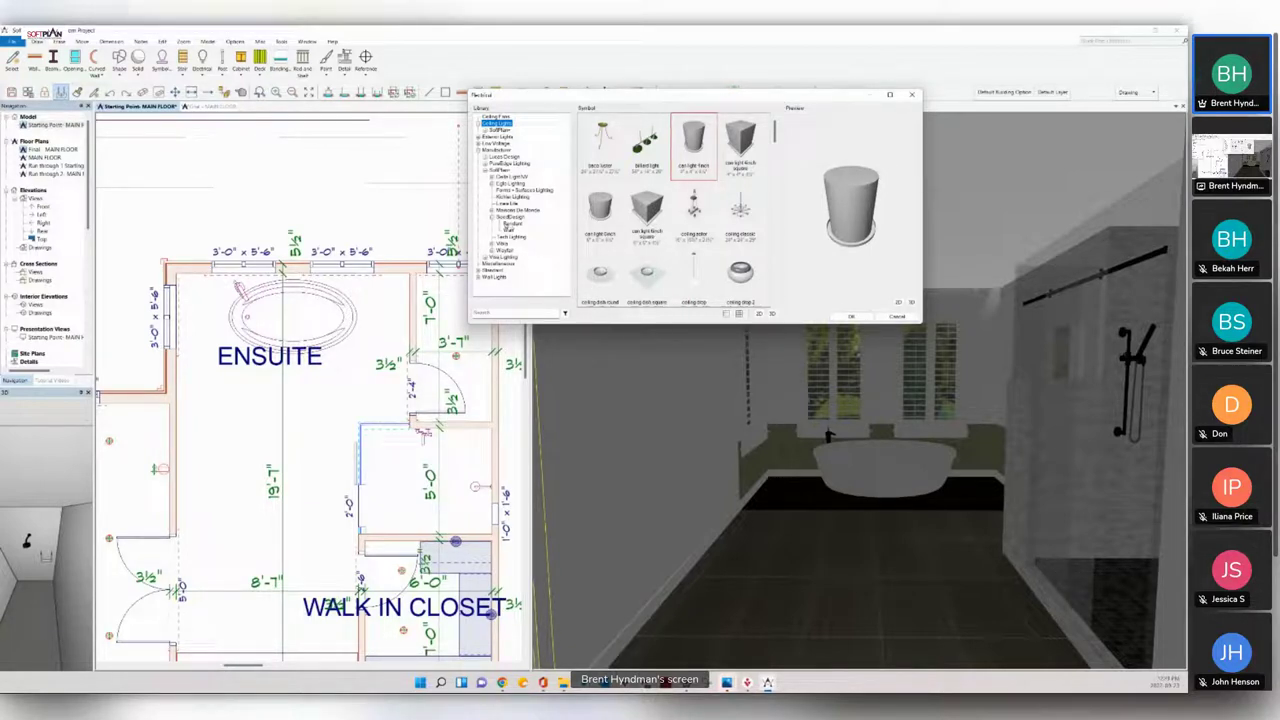
click(511, 223)
scroll(686, 225, down, 3)
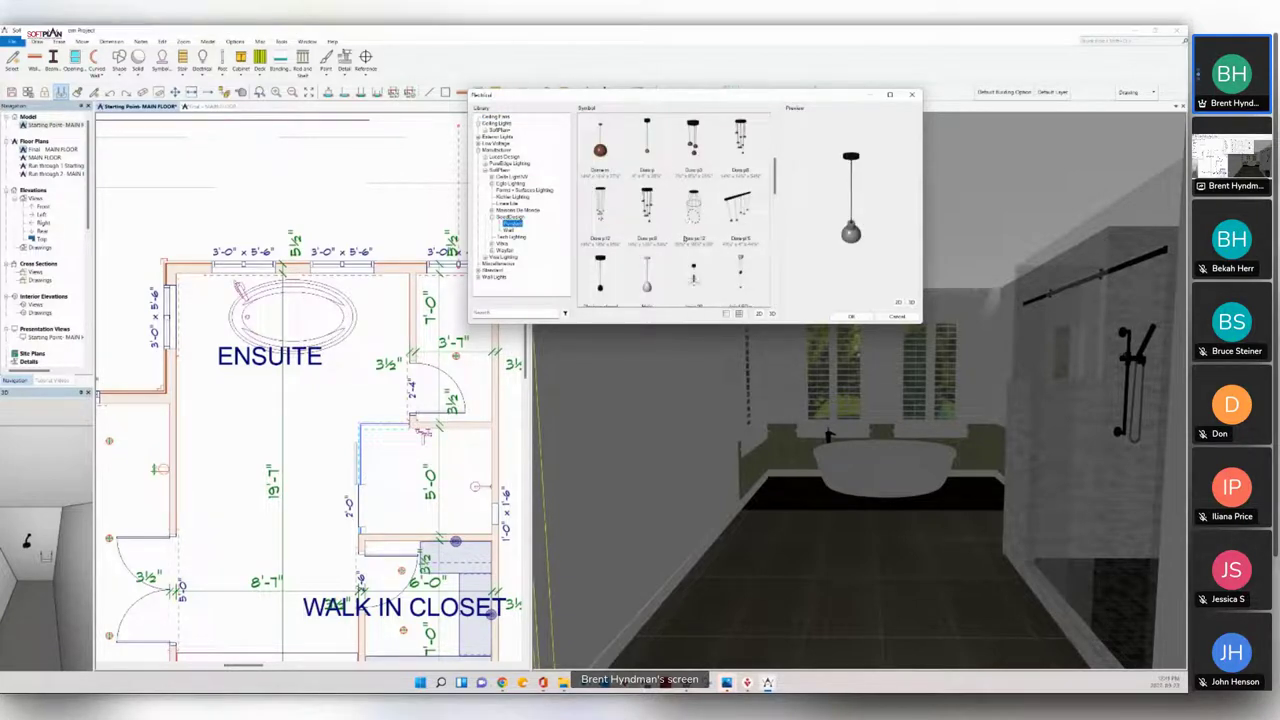
scroll(686, 225, down, 1)
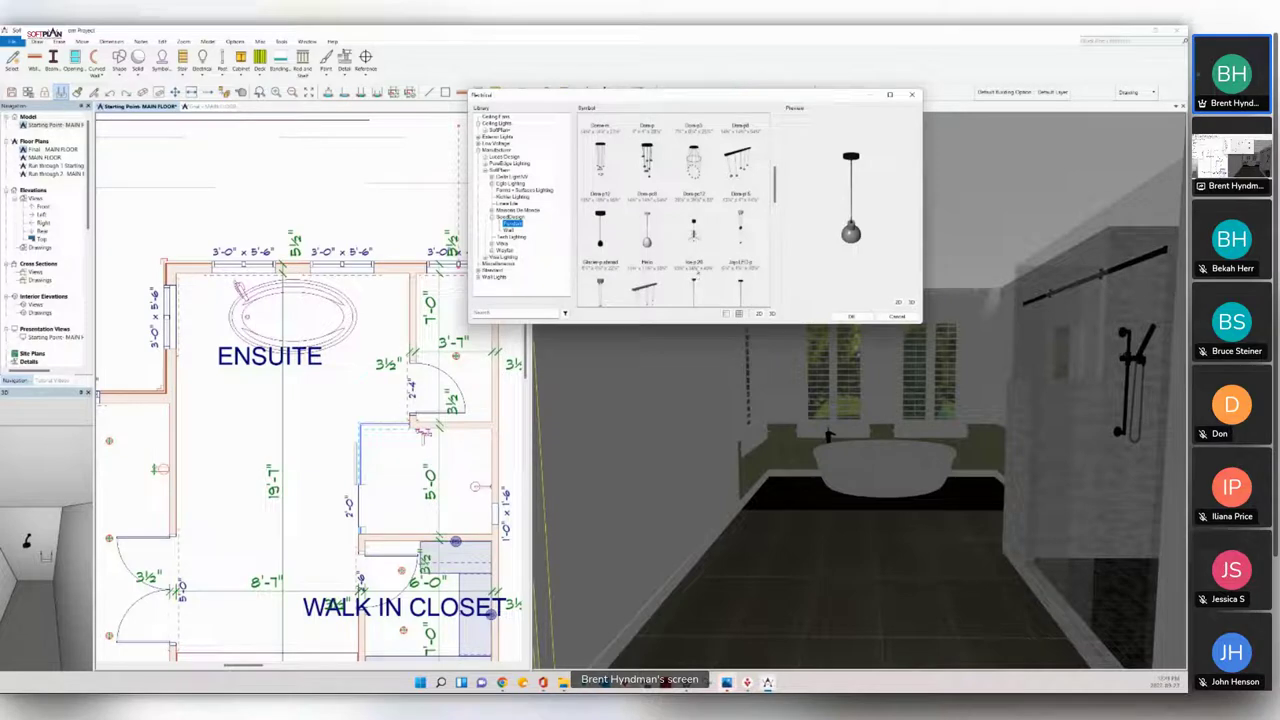
click(695, 238)
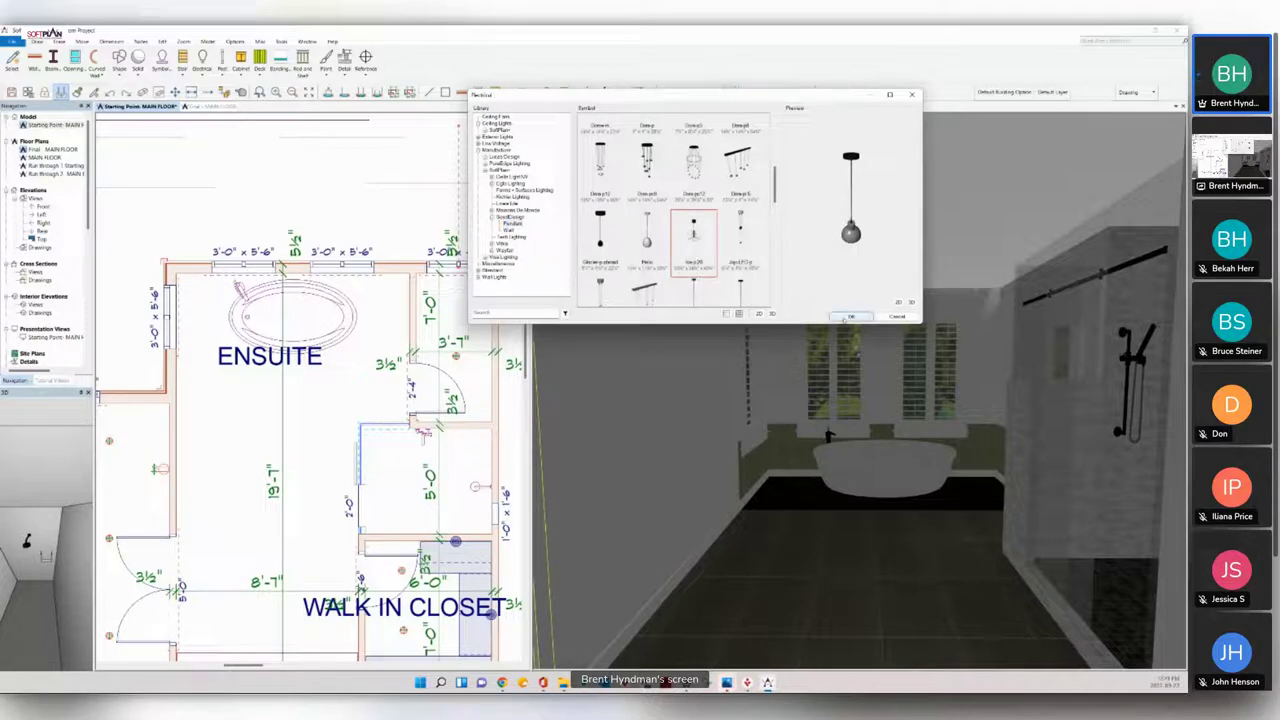
click(845, 318)
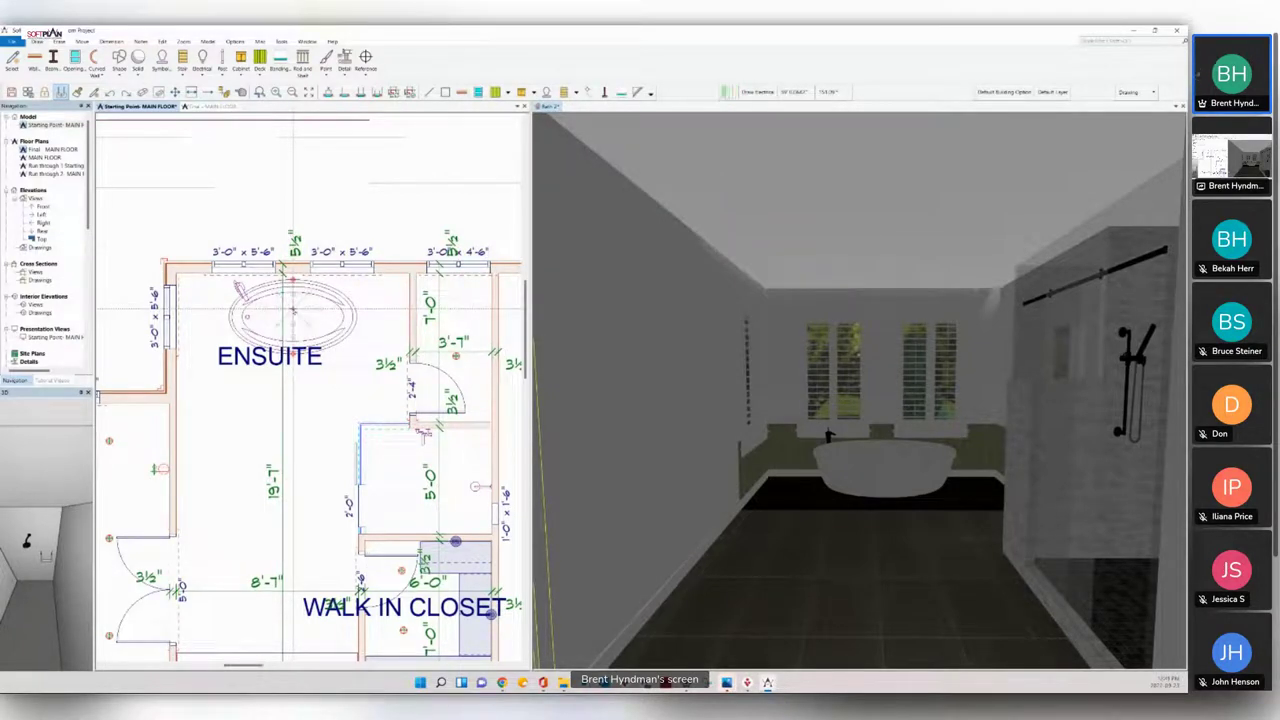
click(292, 311)
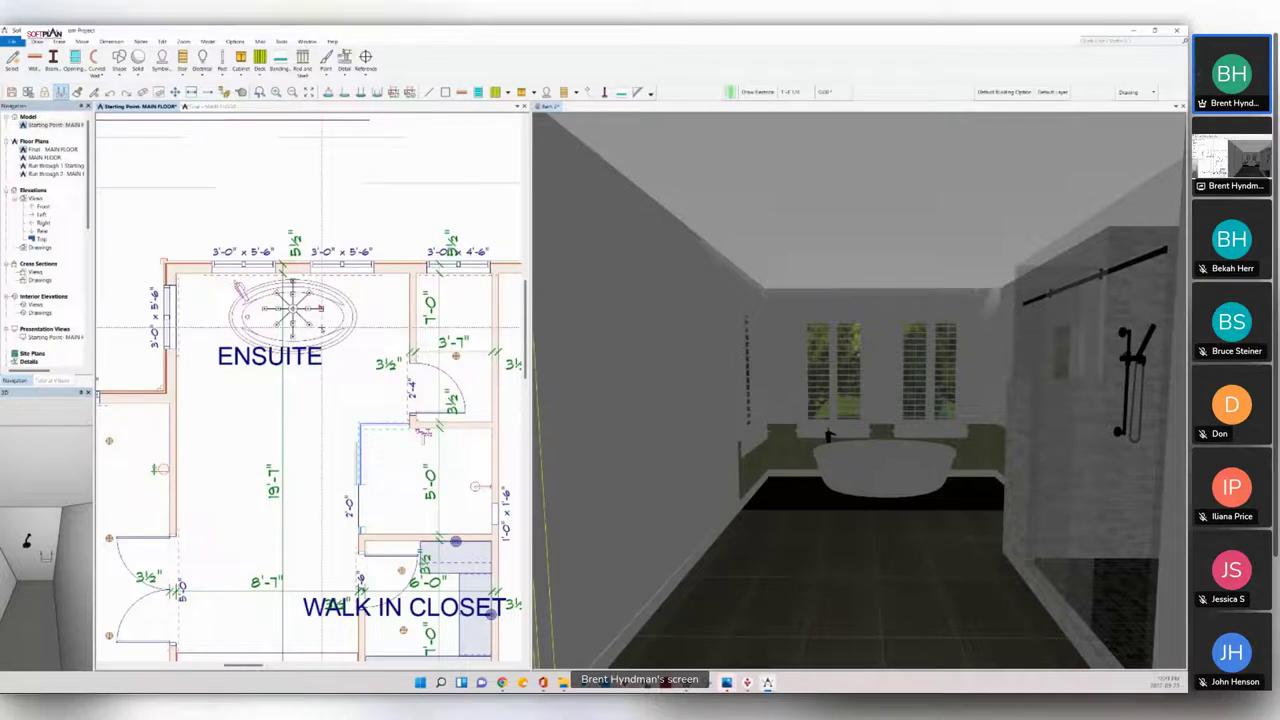
click(788, 485)
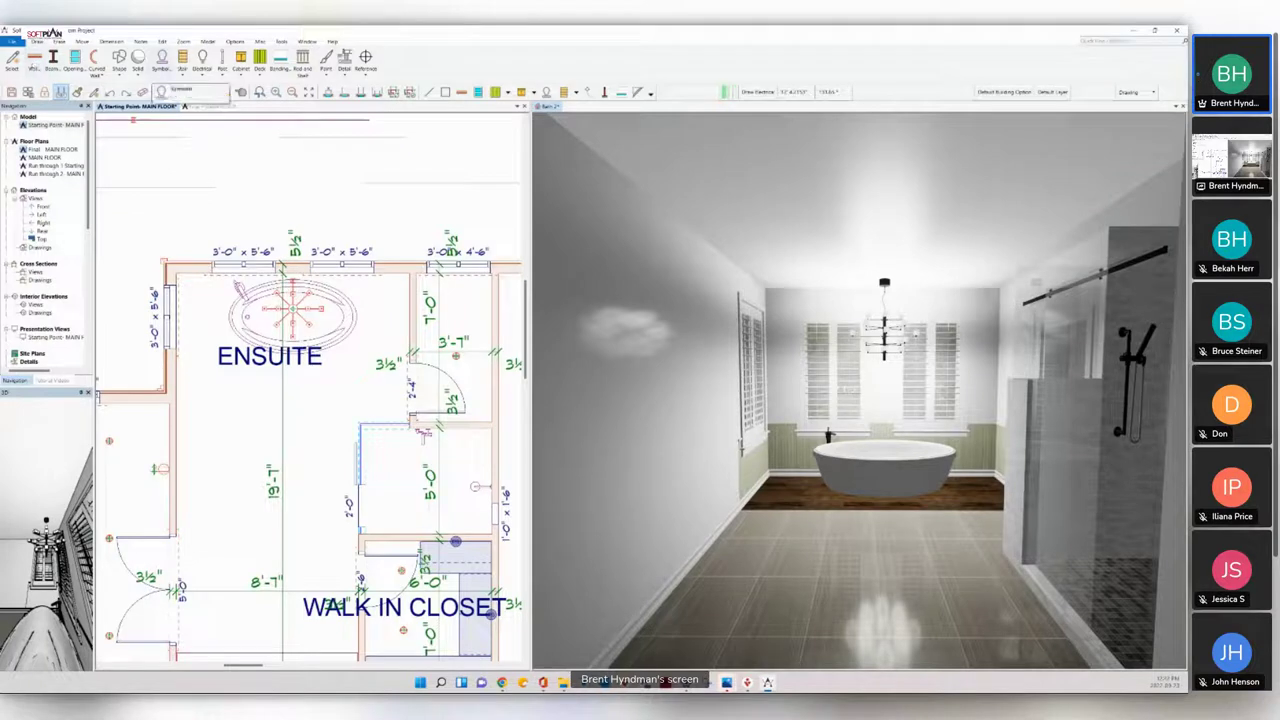
Step: Add a recessed ceiling light symbol beside the faucet end of the ensuite's freestanding tub
click(202, 60)
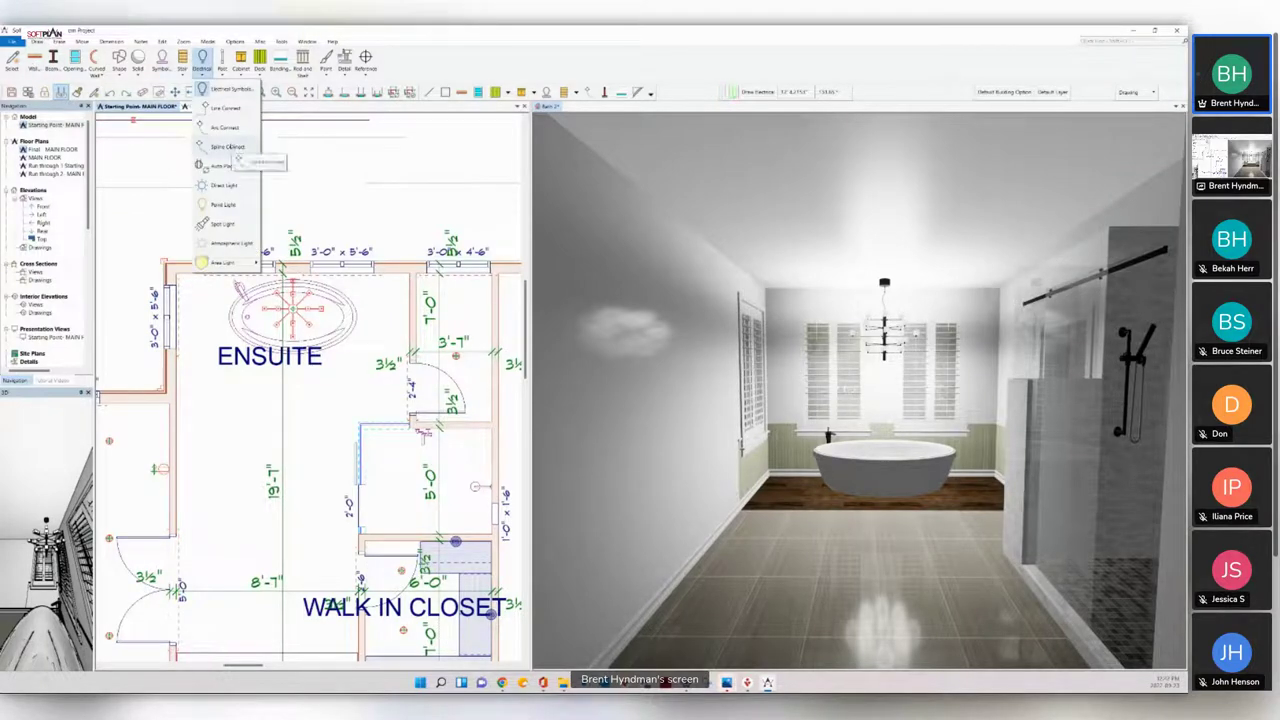
click(228, 89)
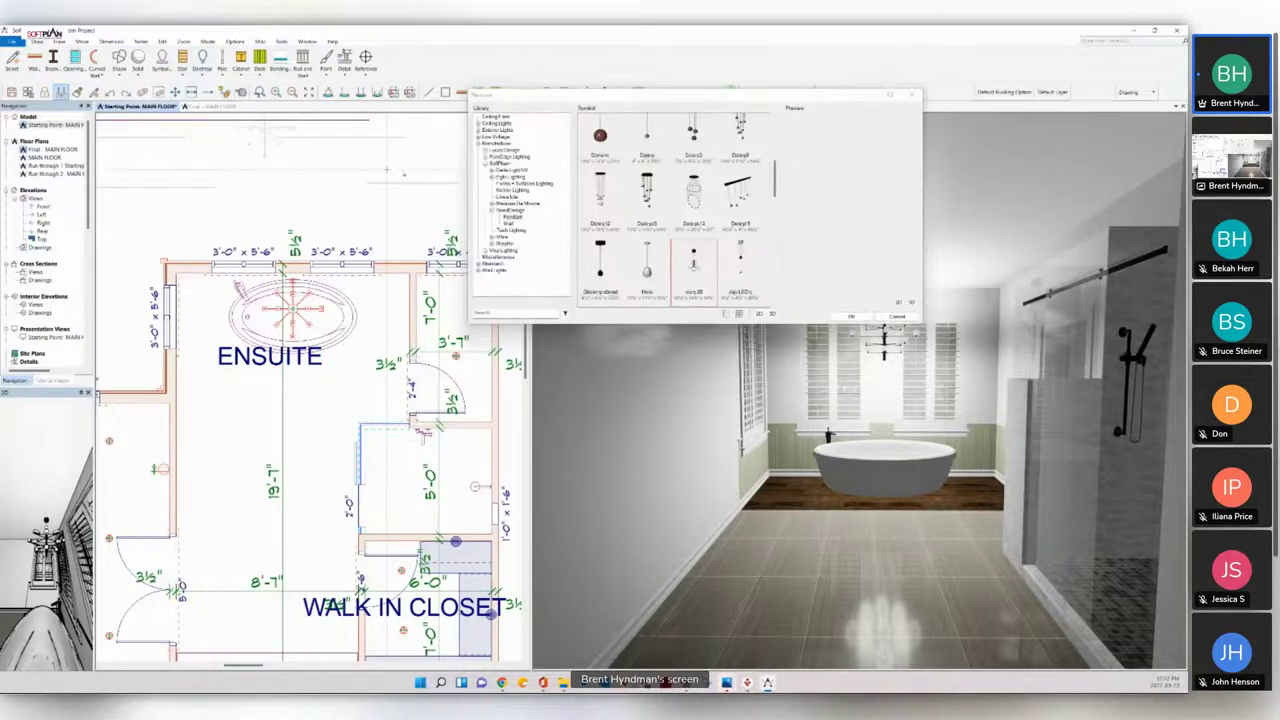
click(511, 216)
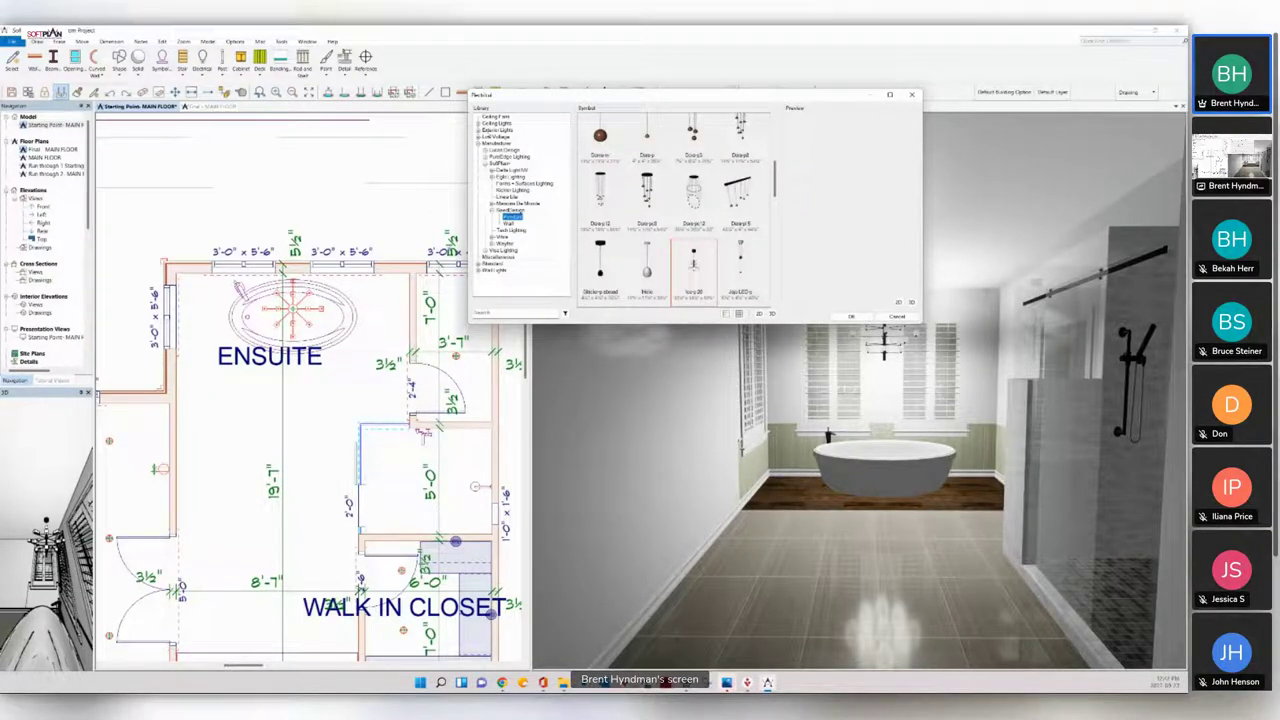
click(851, 316)
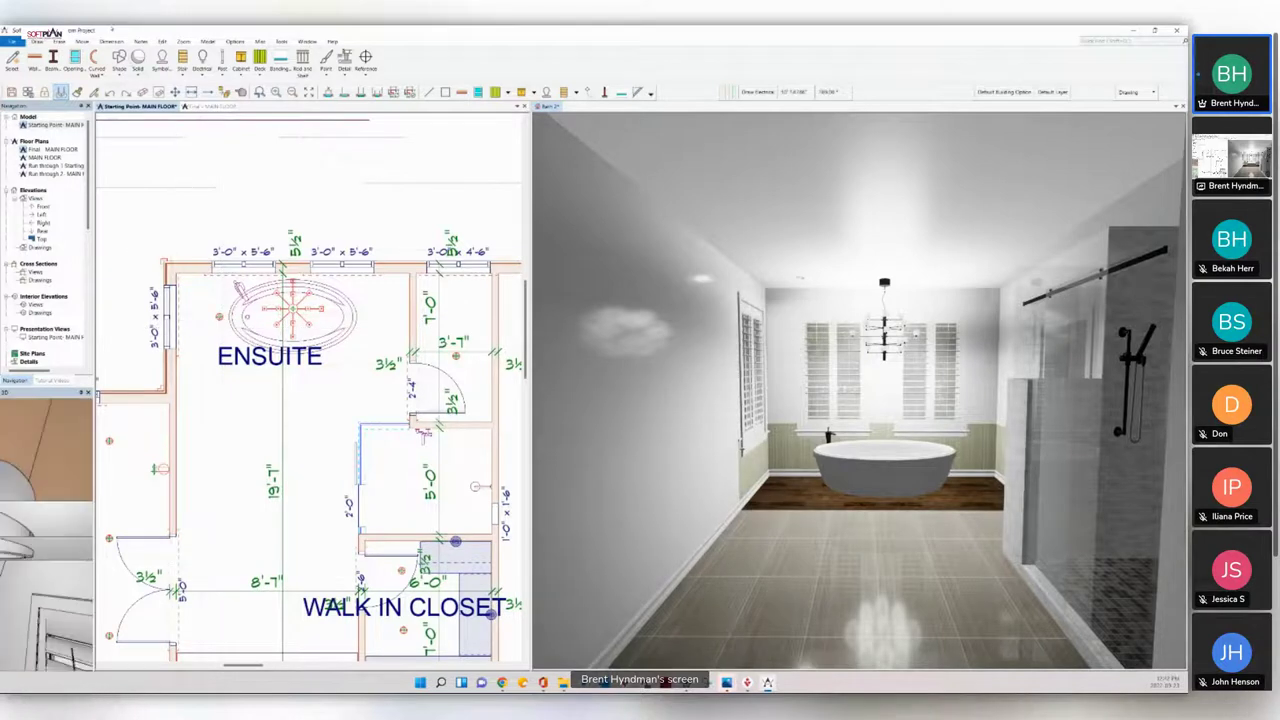
Step: Make one copy of the recessed ceiling light at the opposite end of the tub, level with the original
click(82, 41)
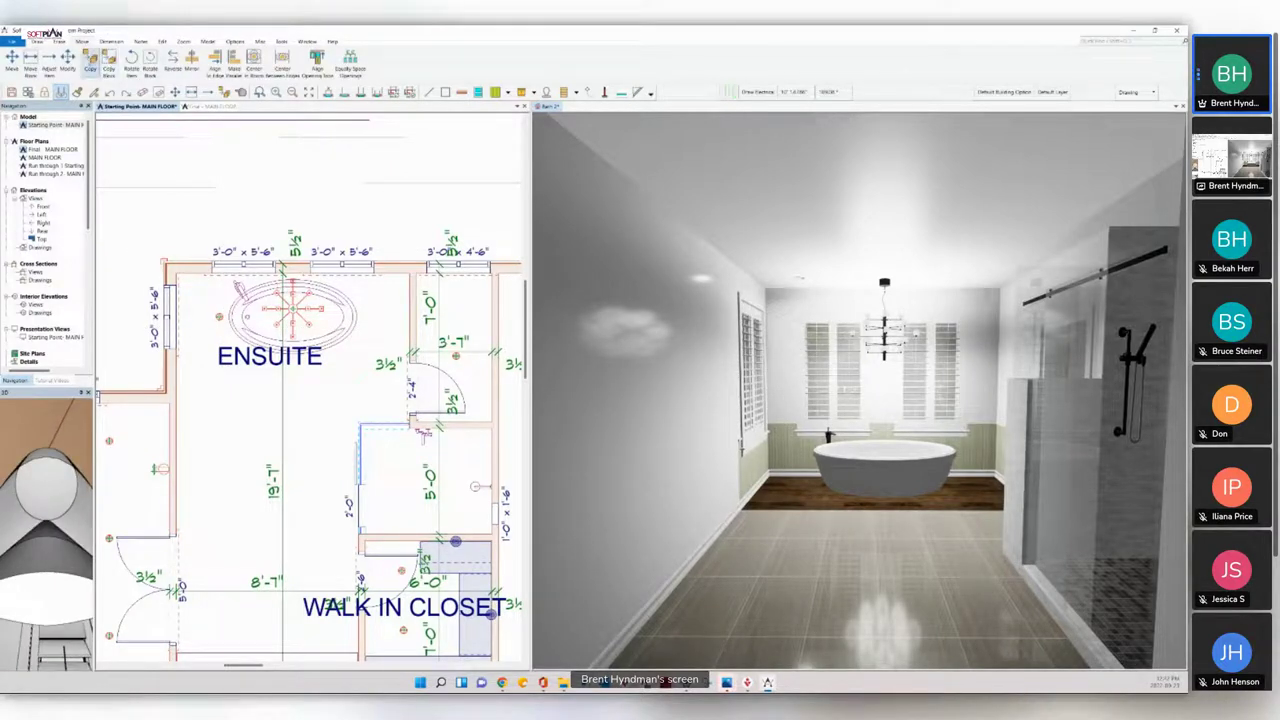
click(90, 62)
click(219, 317)
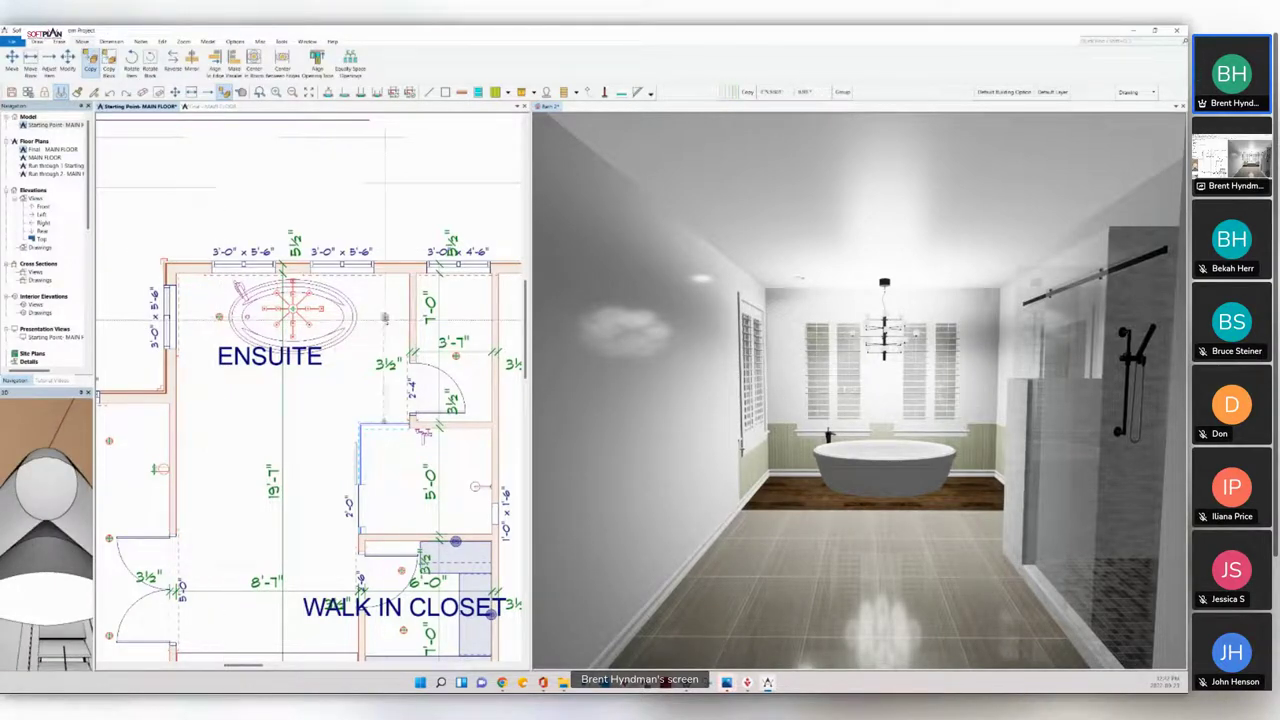
click(383, 318)
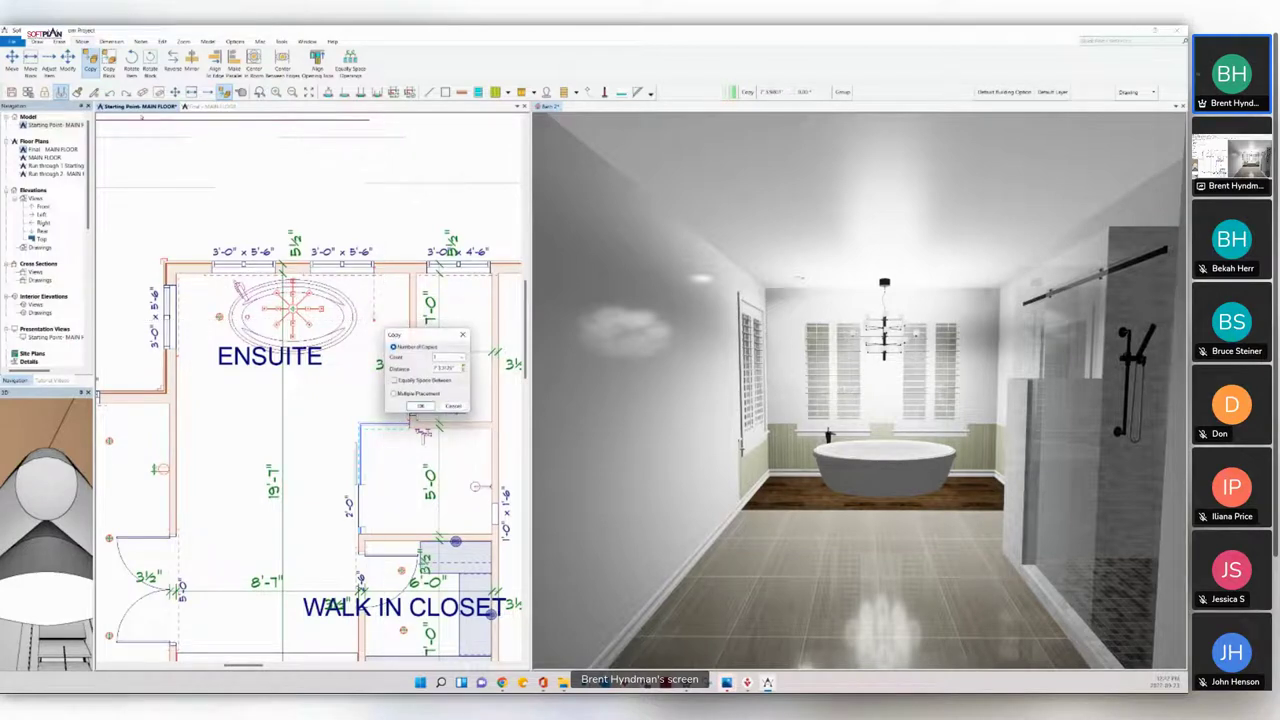
key(Return)
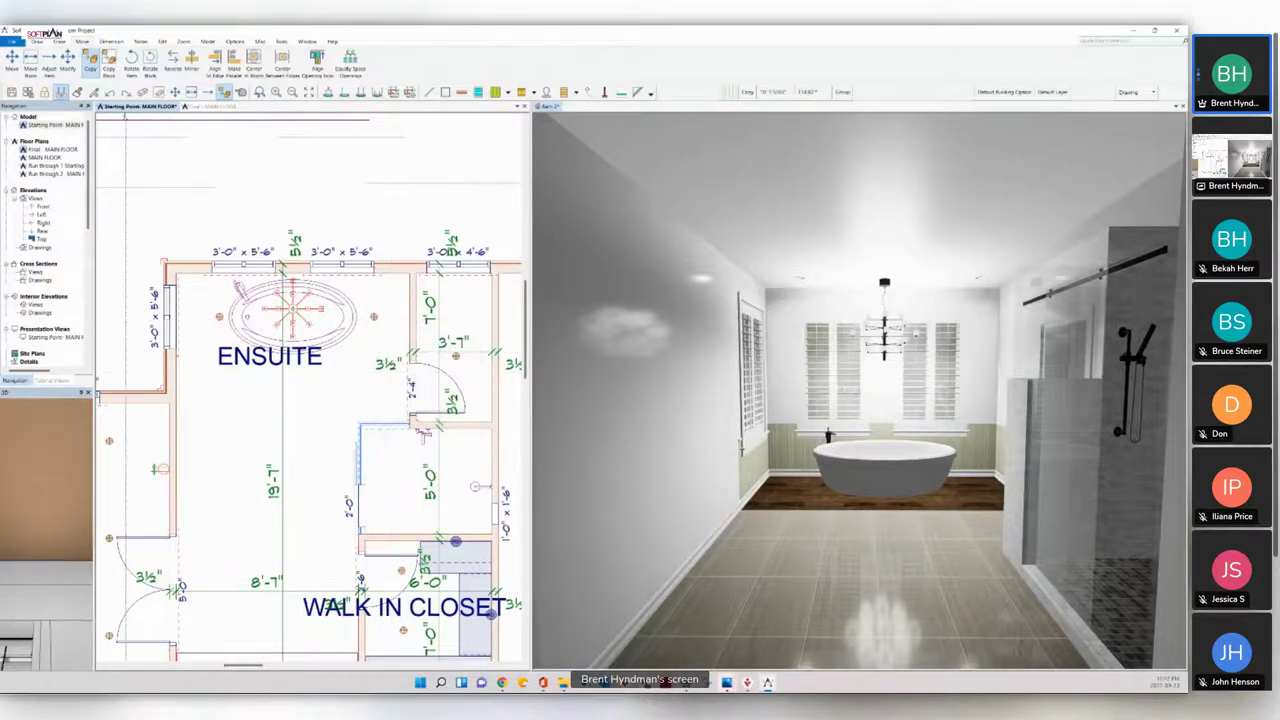
Step: Copy the two recessed ceiling lights beside the tub once as a block, straight down the ensuite plan to form a second row
click(109, 62)
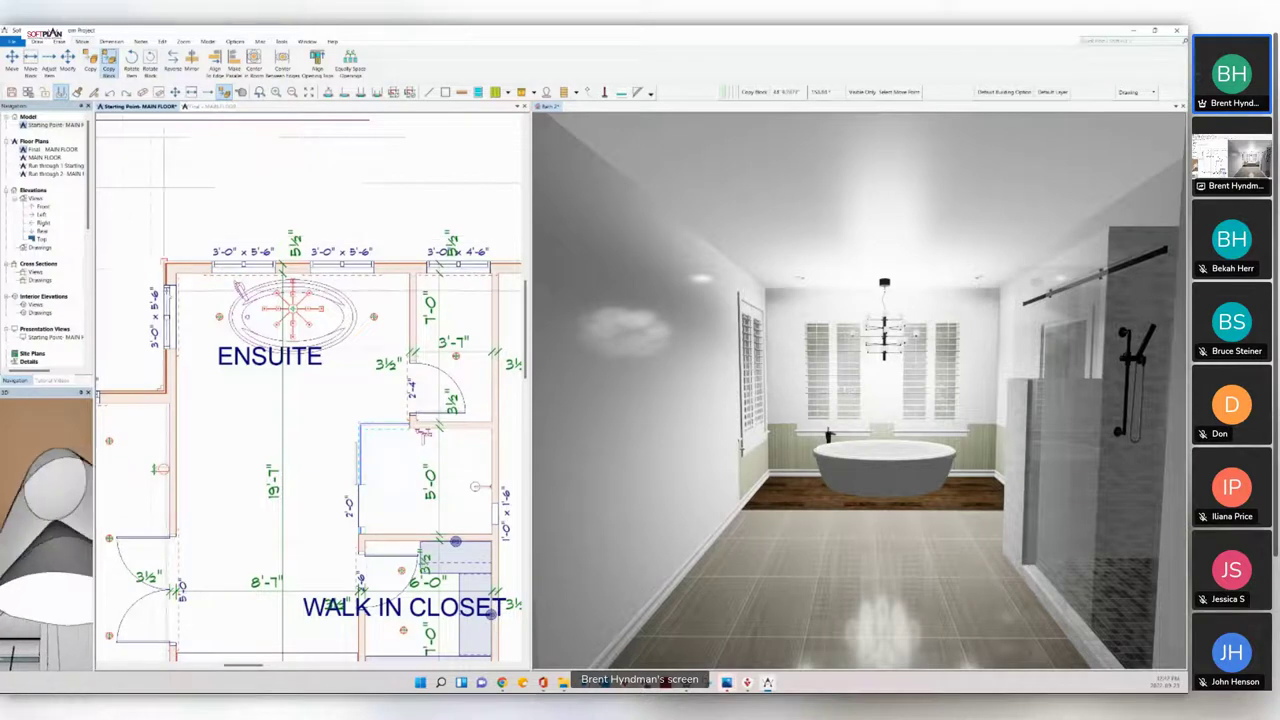
drag(188, 310, 395, 344)
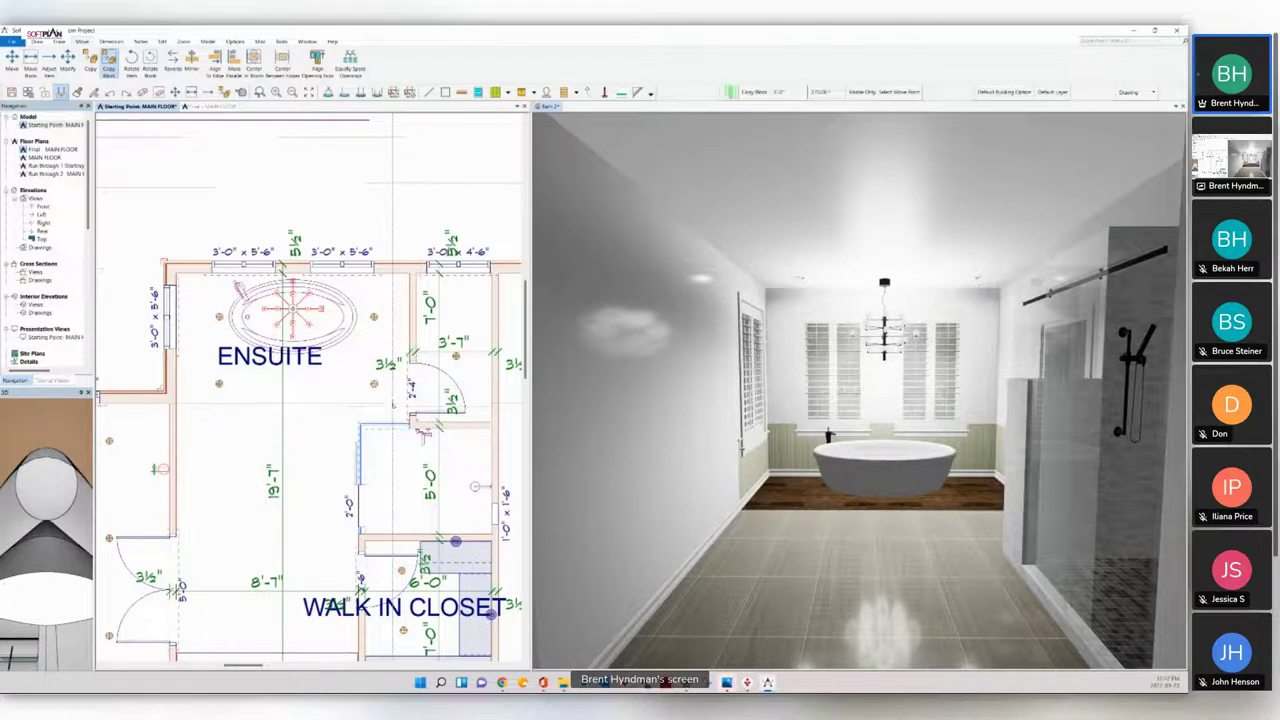
click(393, 408)
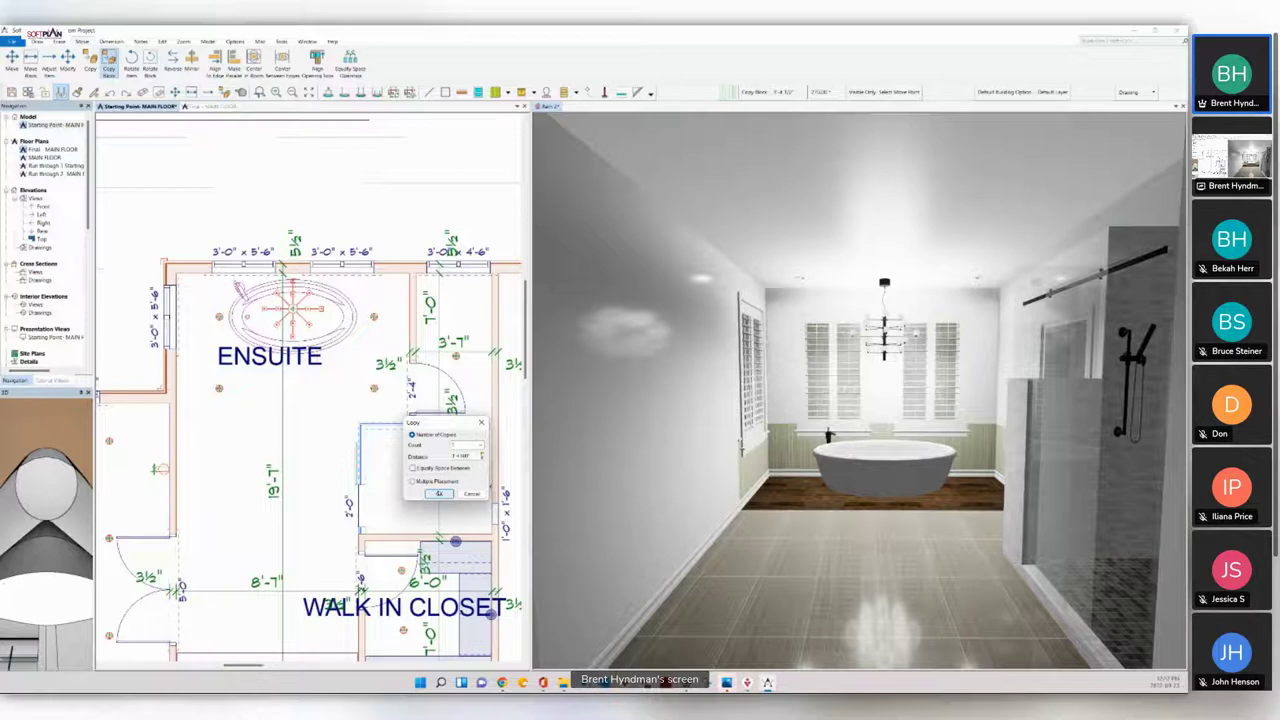
click(438, 493)
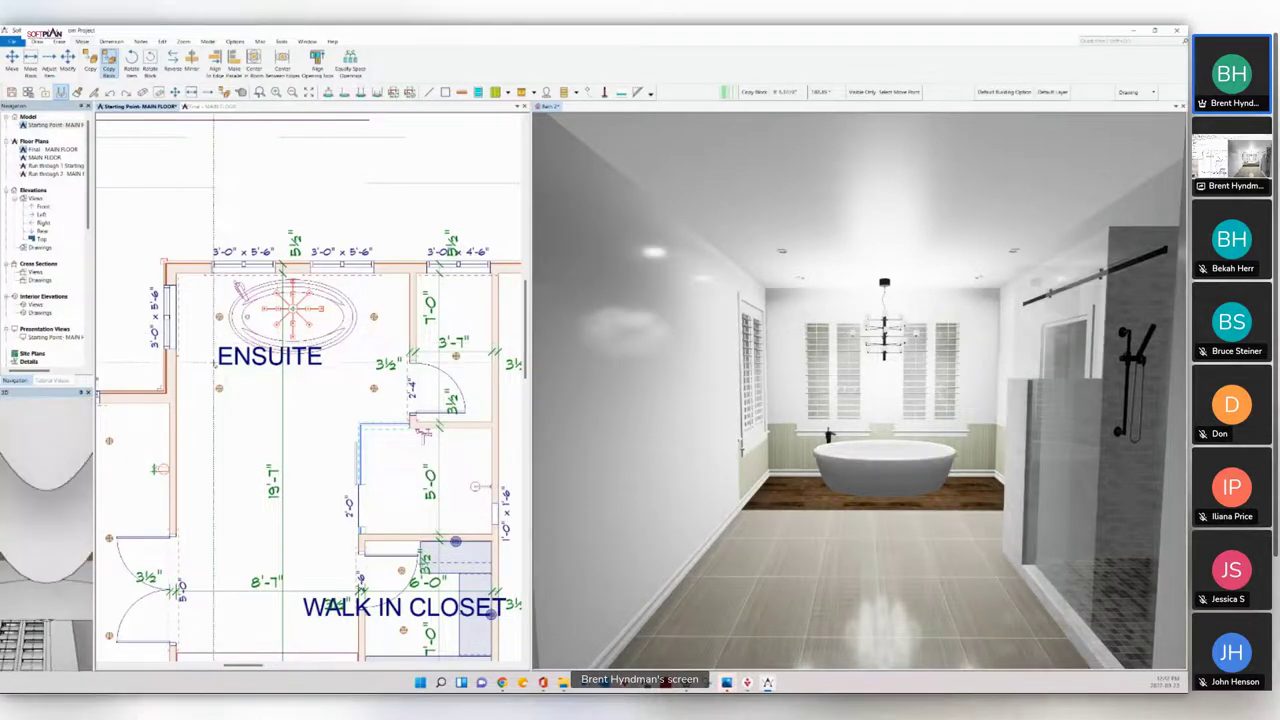
Step: Make three copies of the second-row light on the window-wall side, spaced 4'-0" apart down the length of the ensuite
click(240, 495)
click(328, 531)
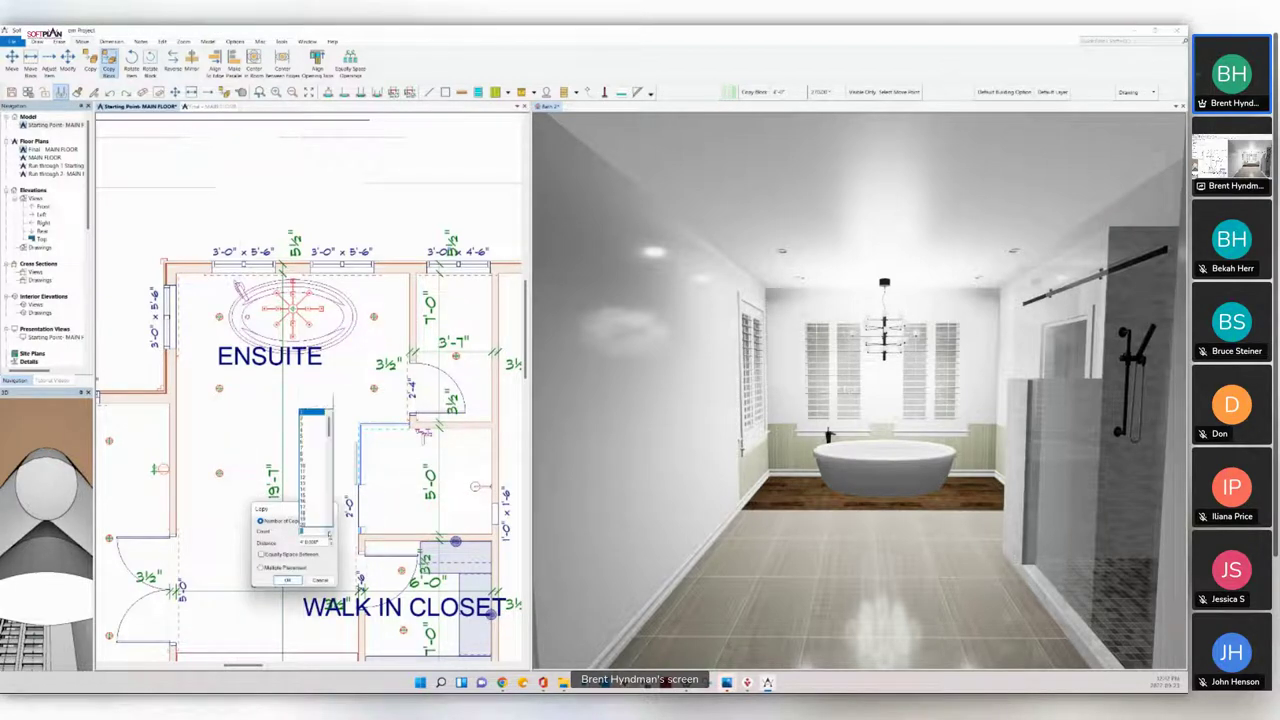
click(313, 369)
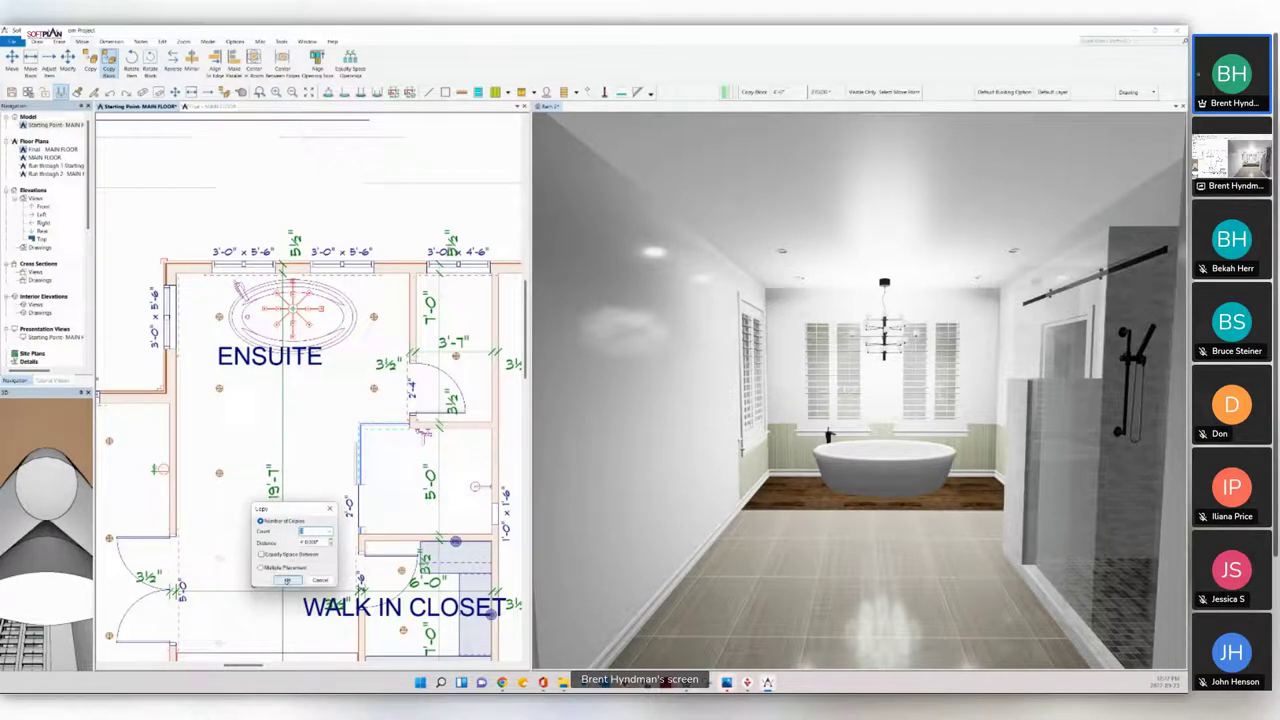
click(287, 580)
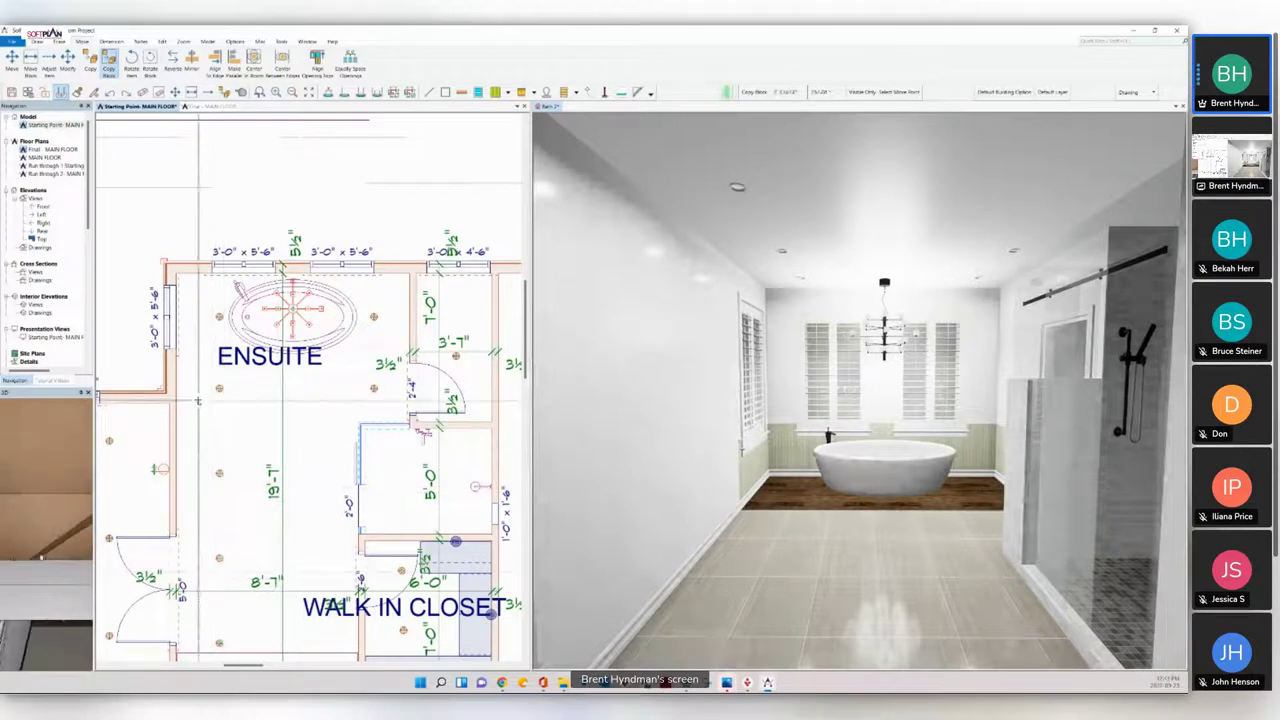
Step: Copy the column of four recessed lights once across the ensuite as a block, and copy one more light into the shower
click(197, 377)
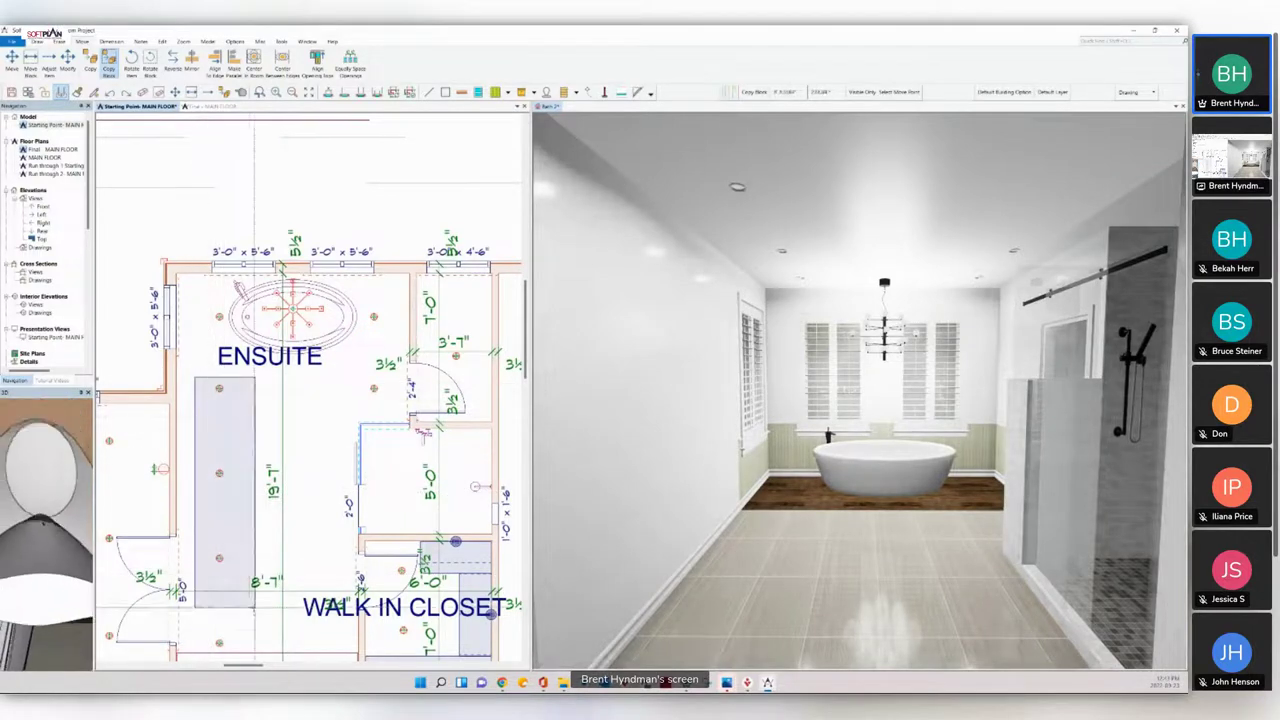
click(251, 653)
click(348, 641)
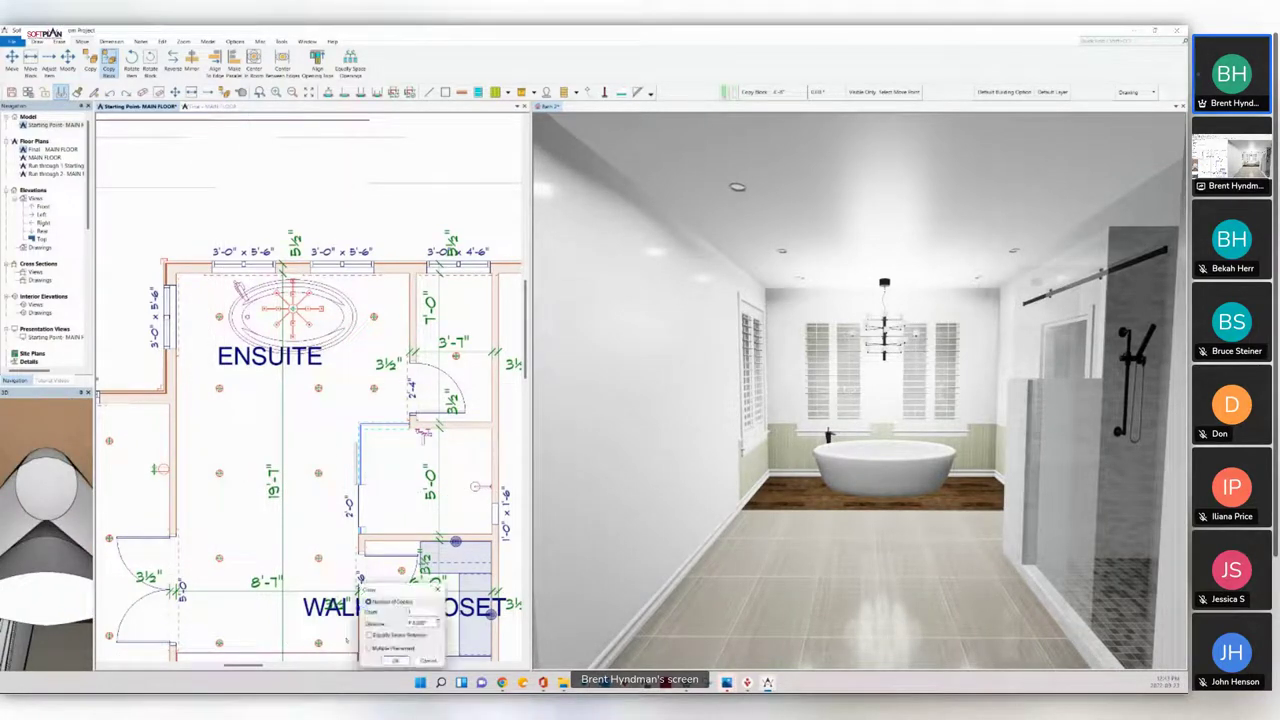
click(395, 660)
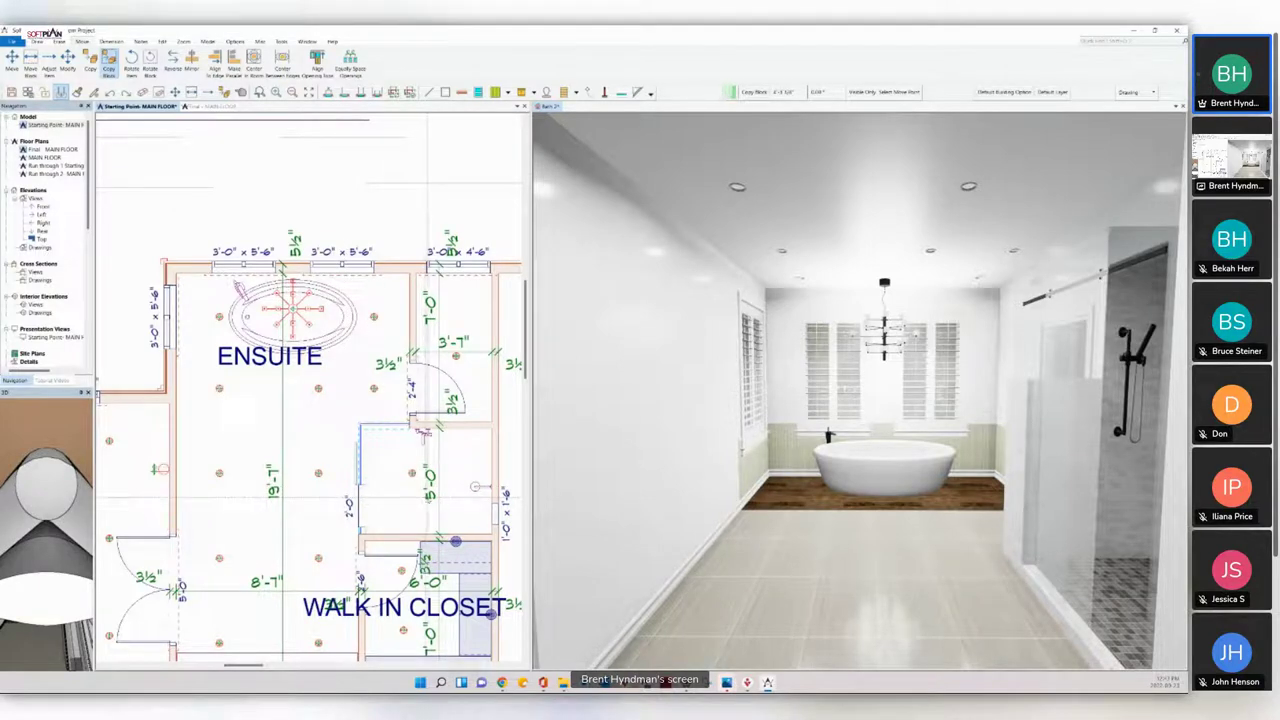
click(429, 498)
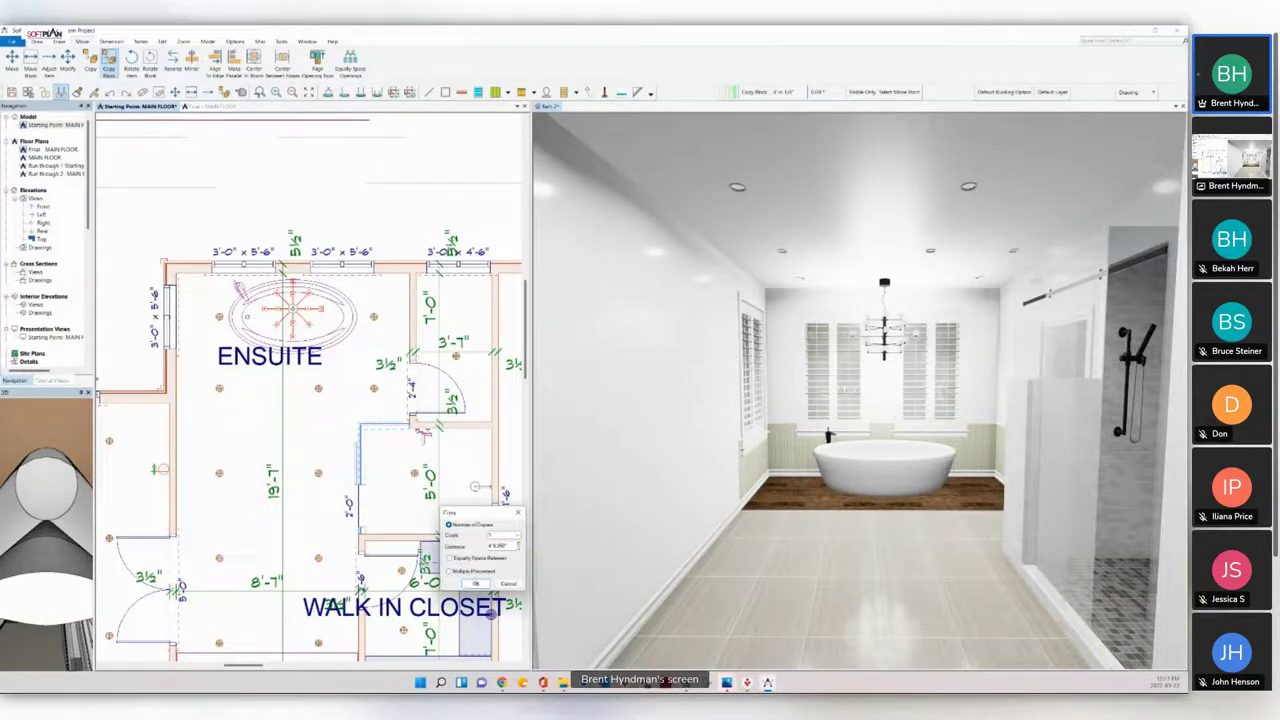
click(476, 583)
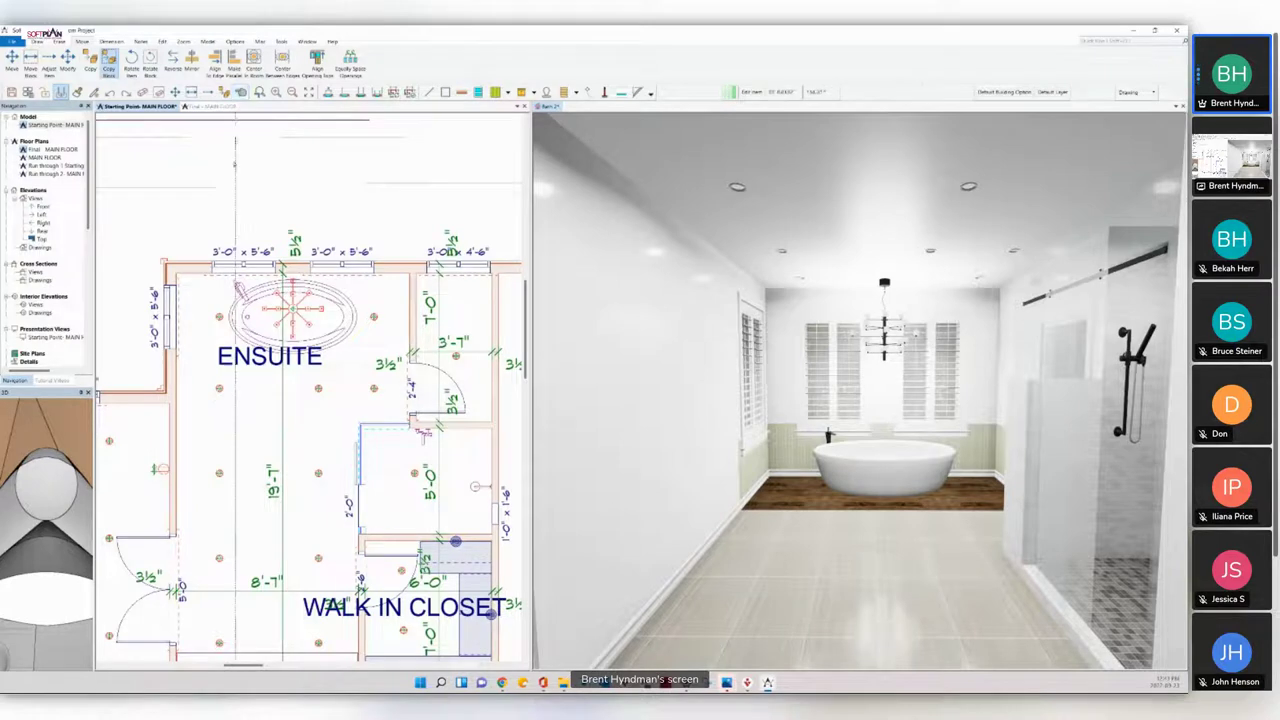
Step: Enable custom light settings on the recessed light at the tub's faucet end and set its brightness to 500 lumens
click(219, 316)
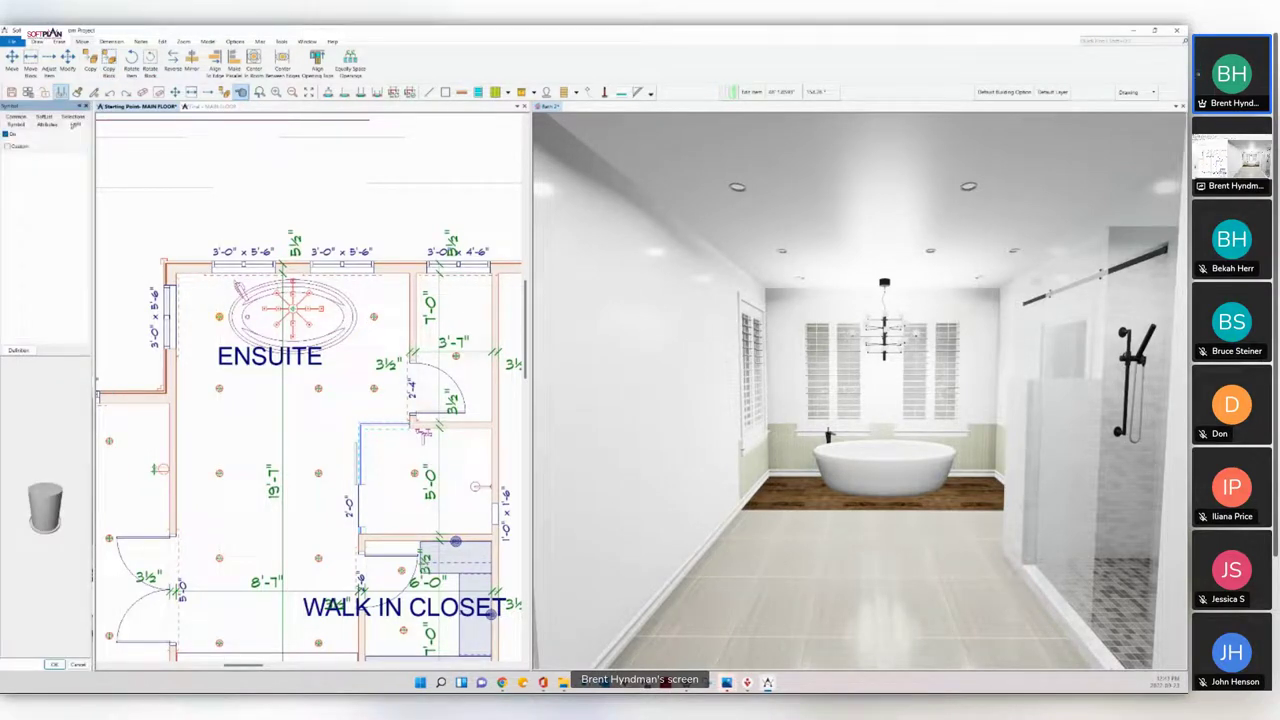
click(7, 146)
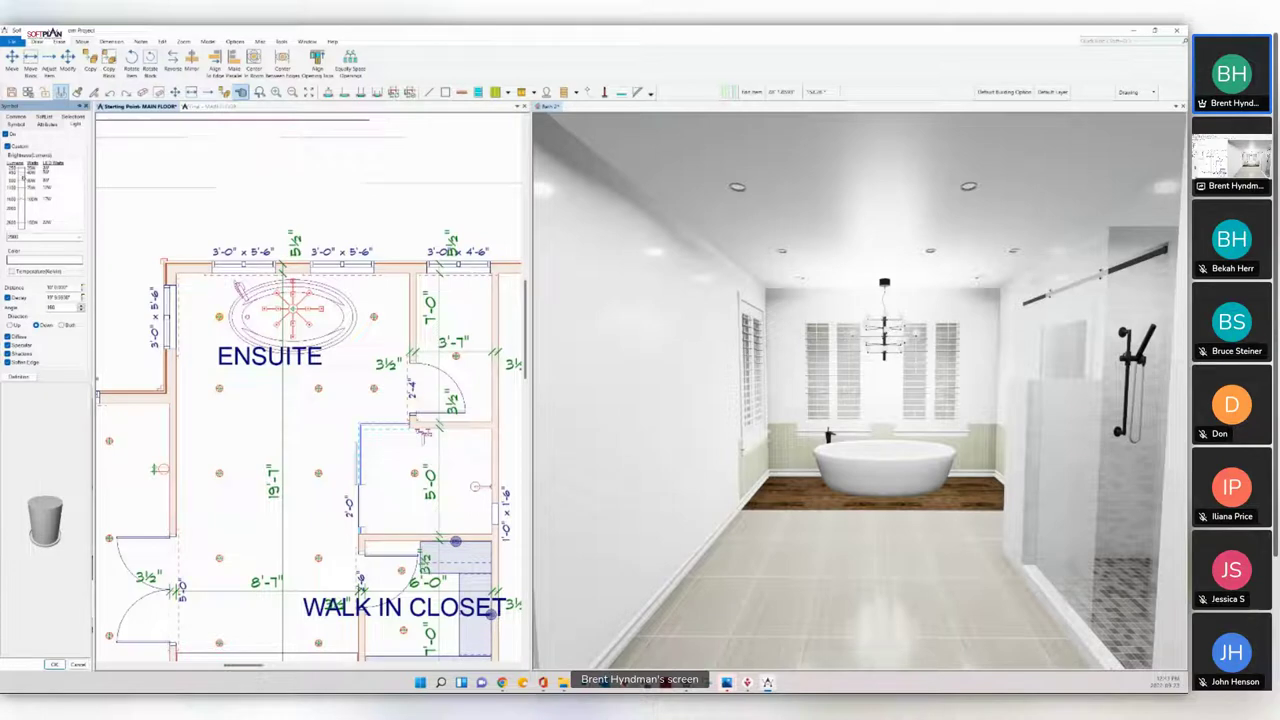
double_click(14, 236)
text(500)
click(54, 664)
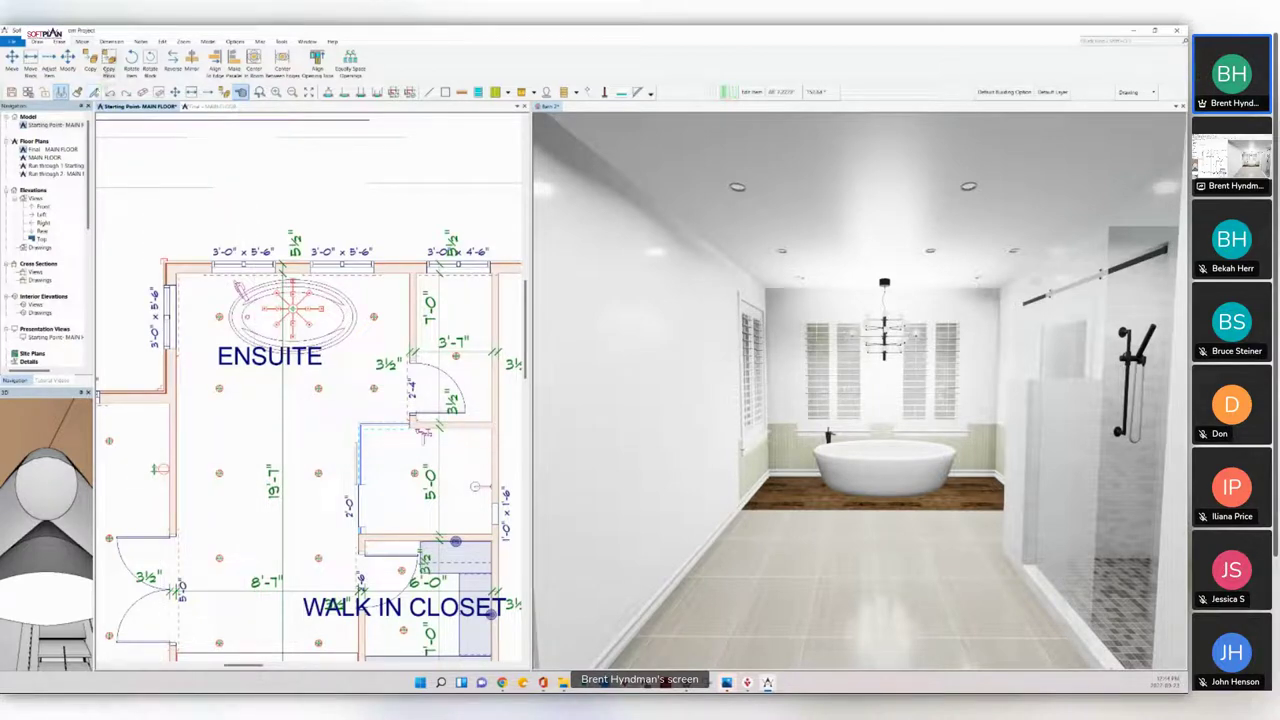
Step: Apply the same light edit to the other recessed lights in the ensuite and walk-in closet using Repeat Edit (Box)
click(161, 42)
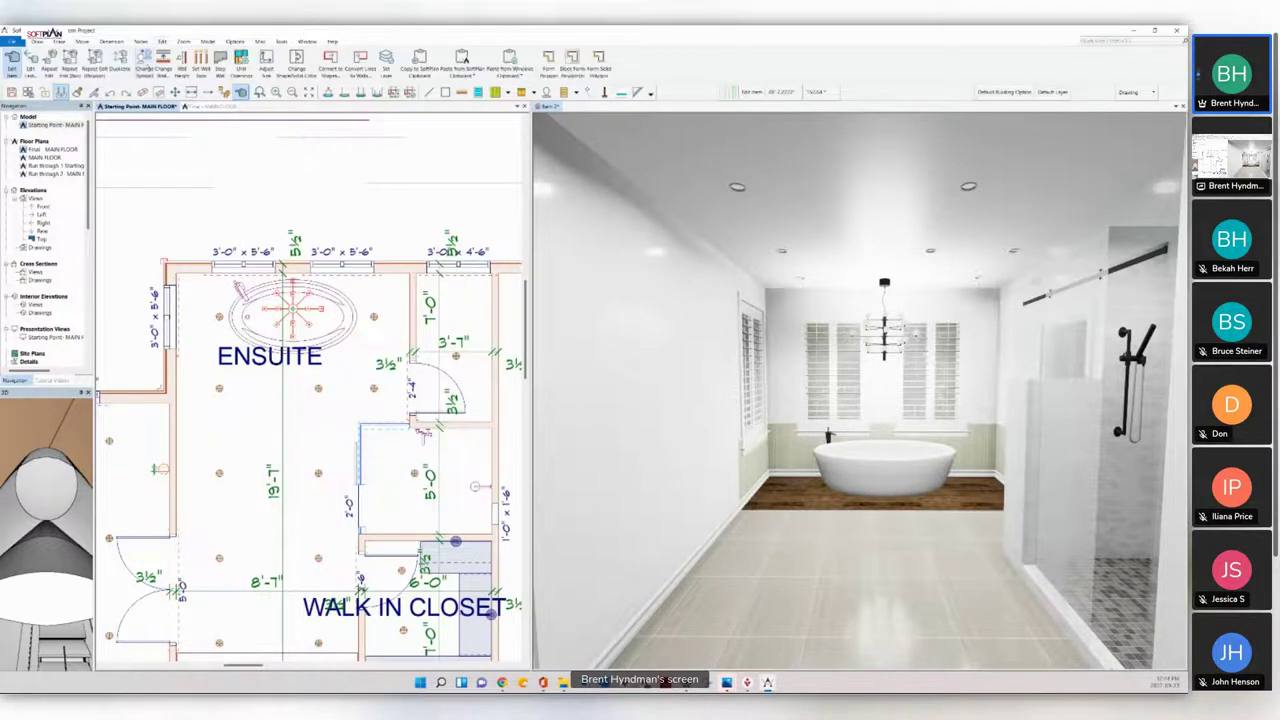
click(70, 68)
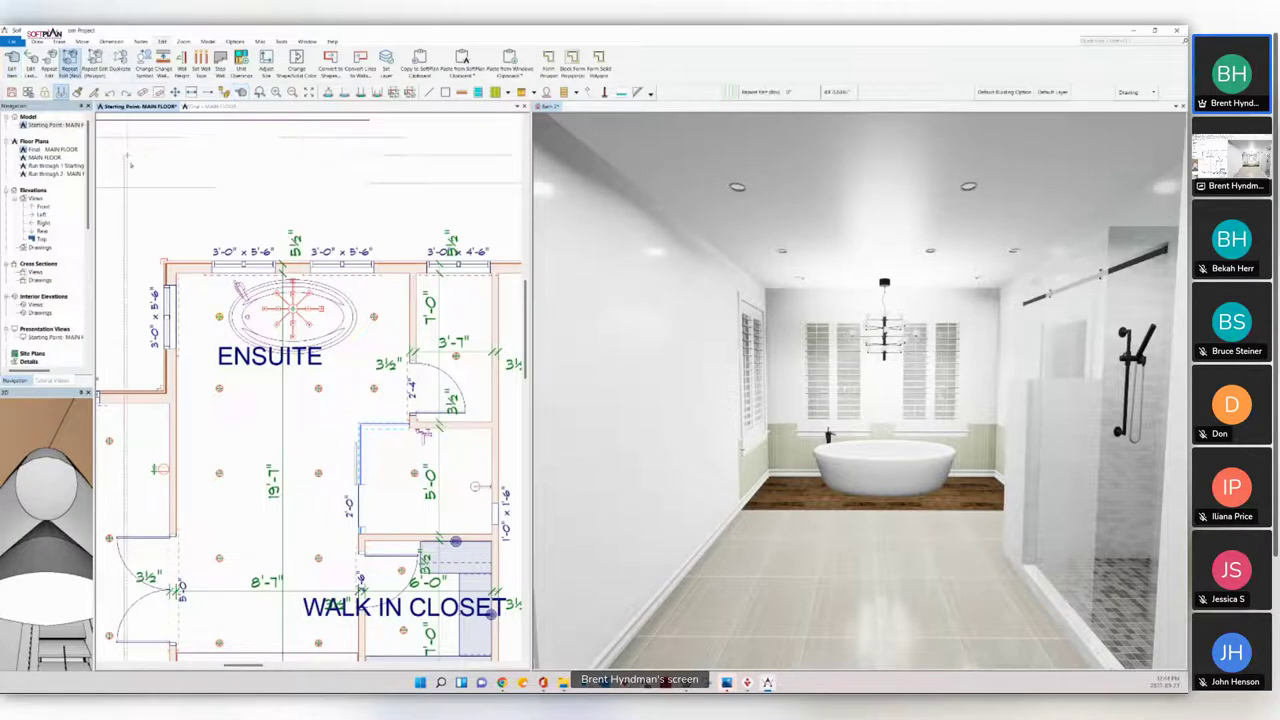
click(197, 301)
drag(363, 557, 477, 658)
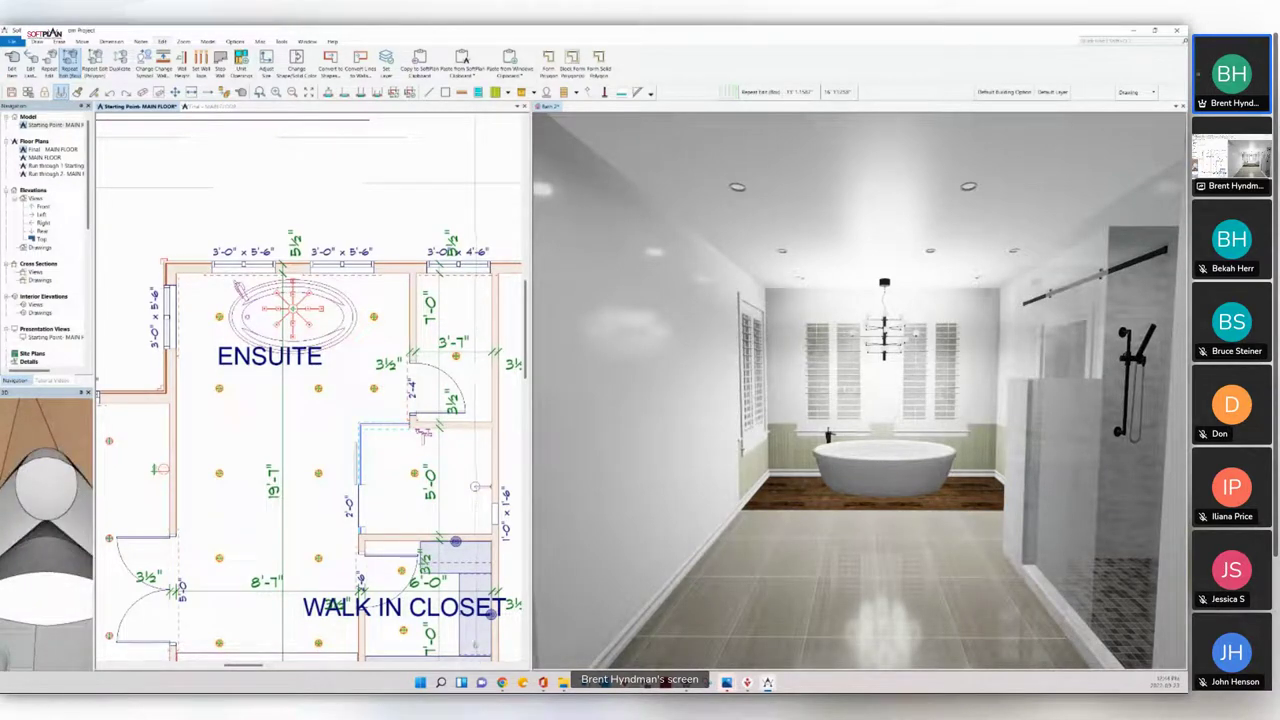
Step: Enable custom light settings on the pendant over the tub and lower its brightness
right_click(290, 308)
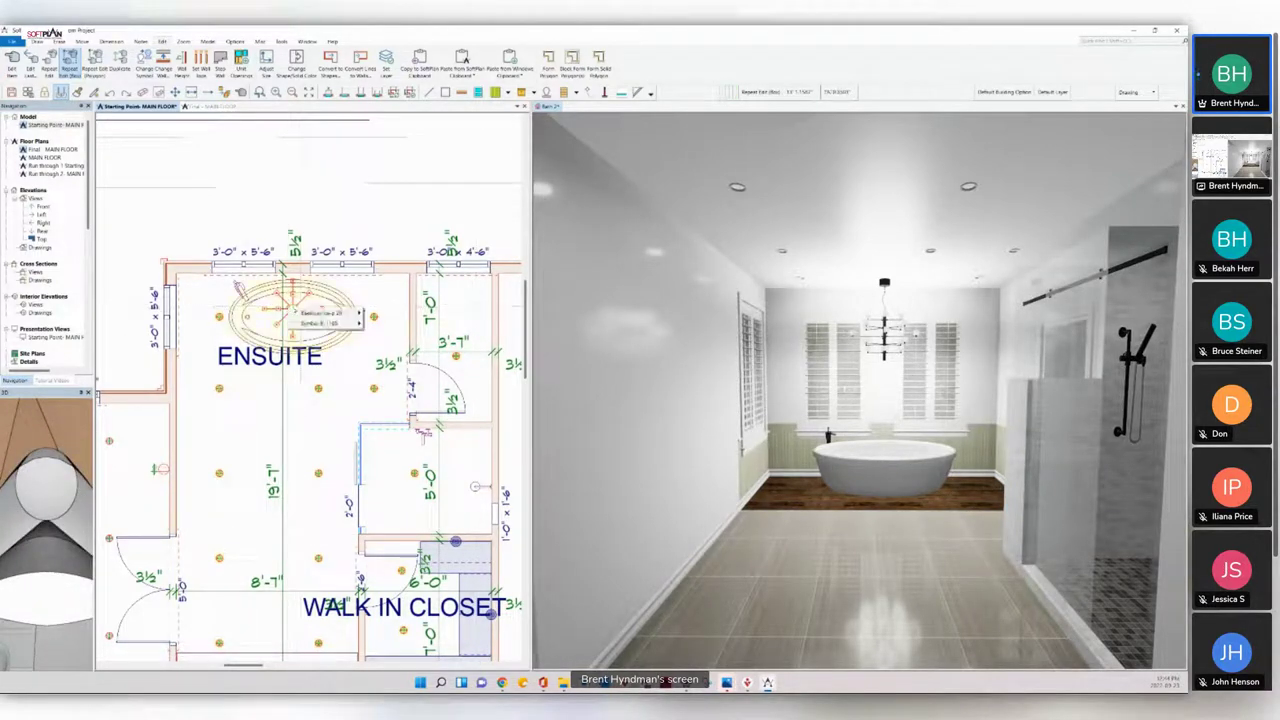
mouse_move(330, 313)
click(381, 314)
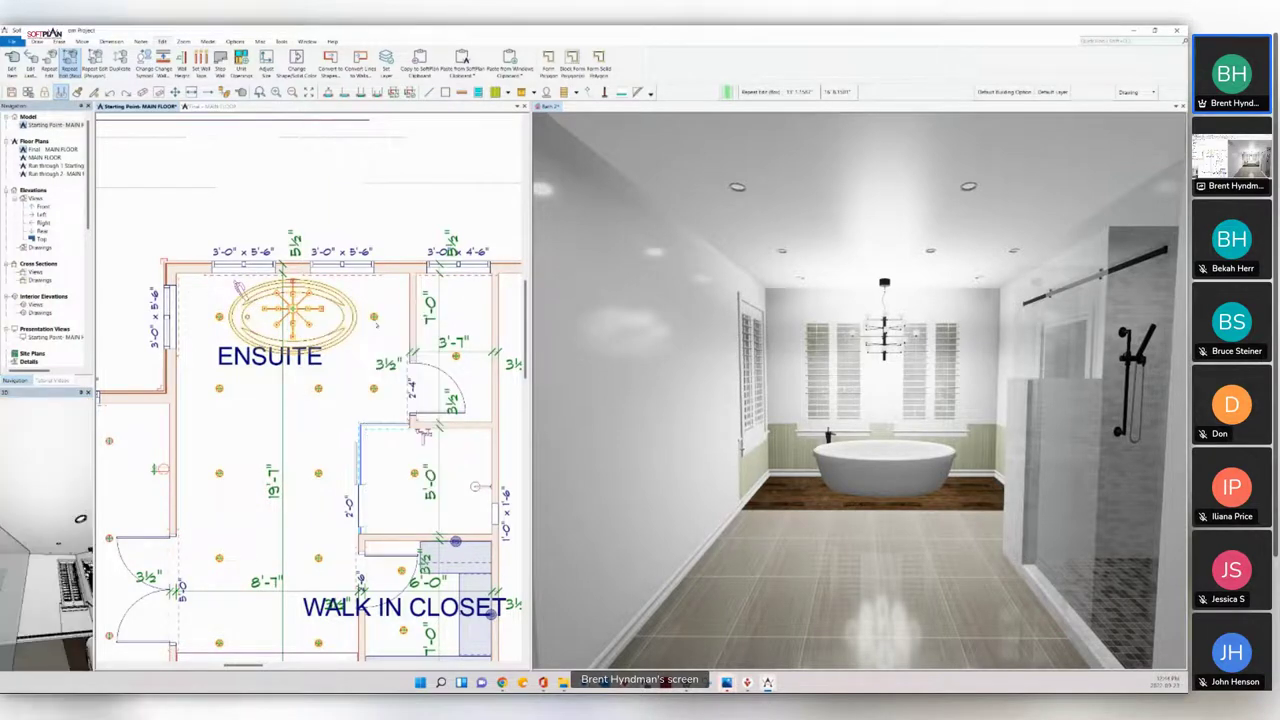
click(45, 117)
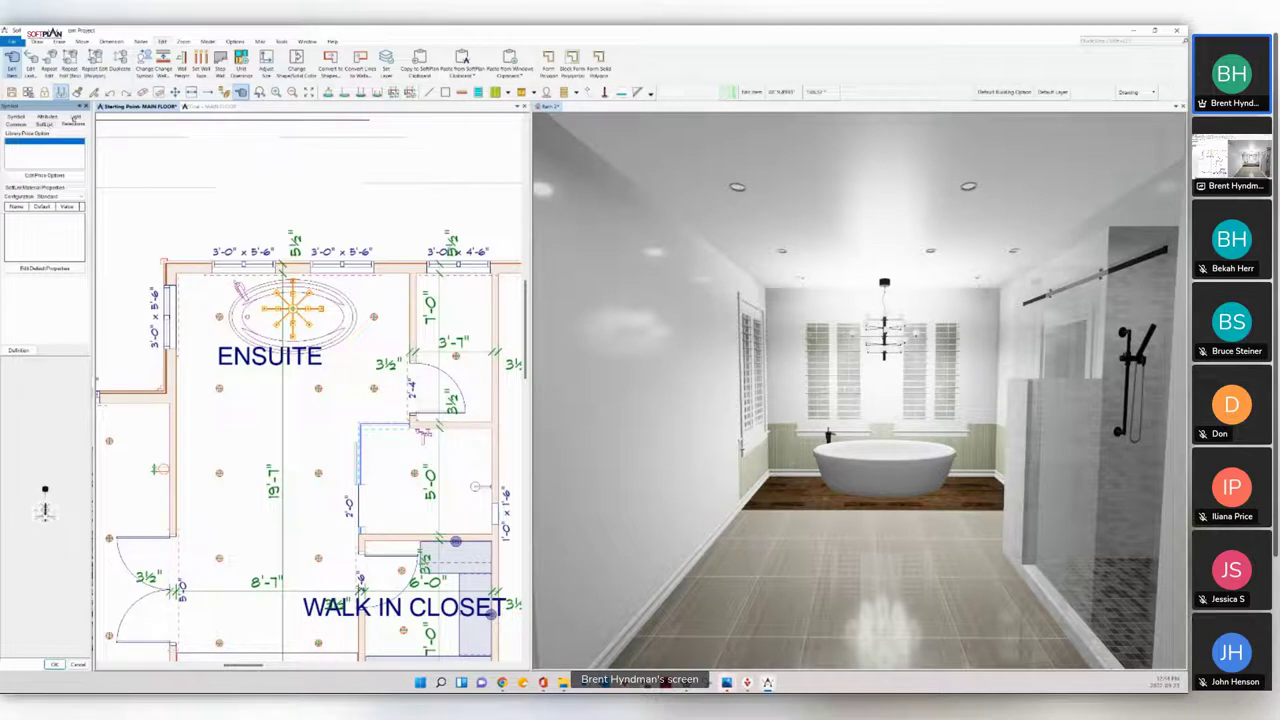
click(75, 120)
click(8, 147)
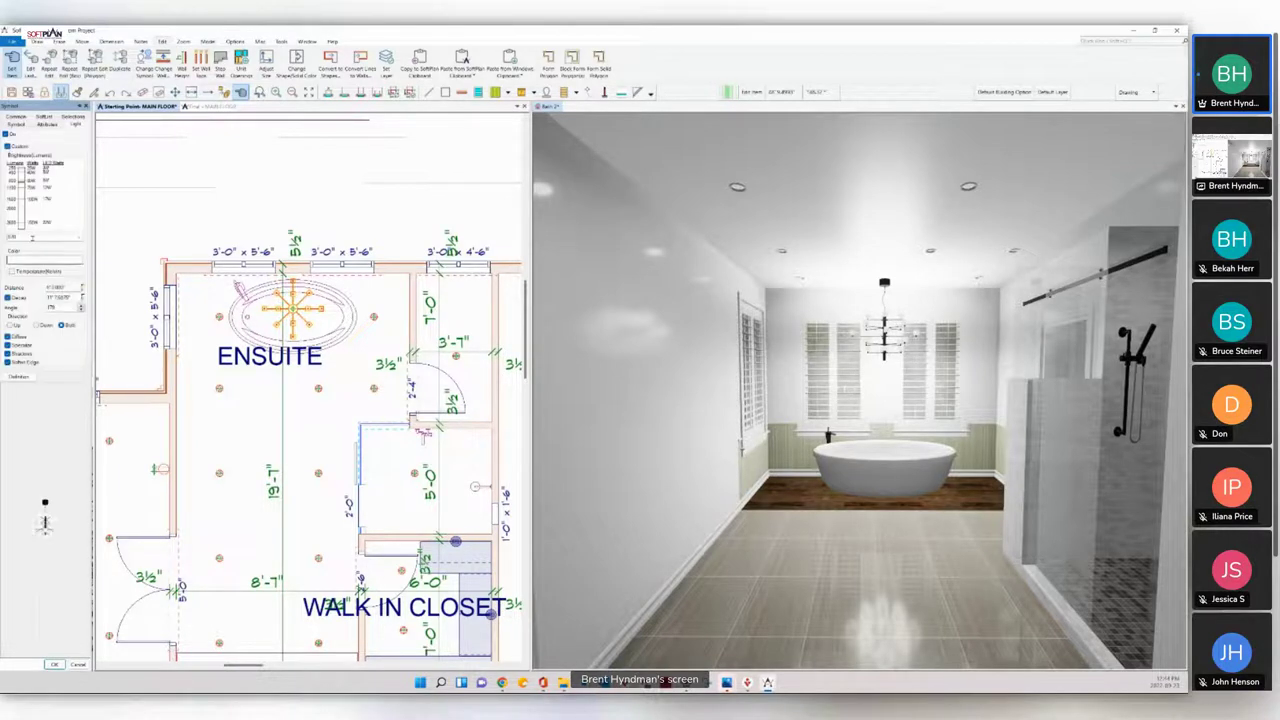
drag(29, 236, 8, 236)
click(55, 664)
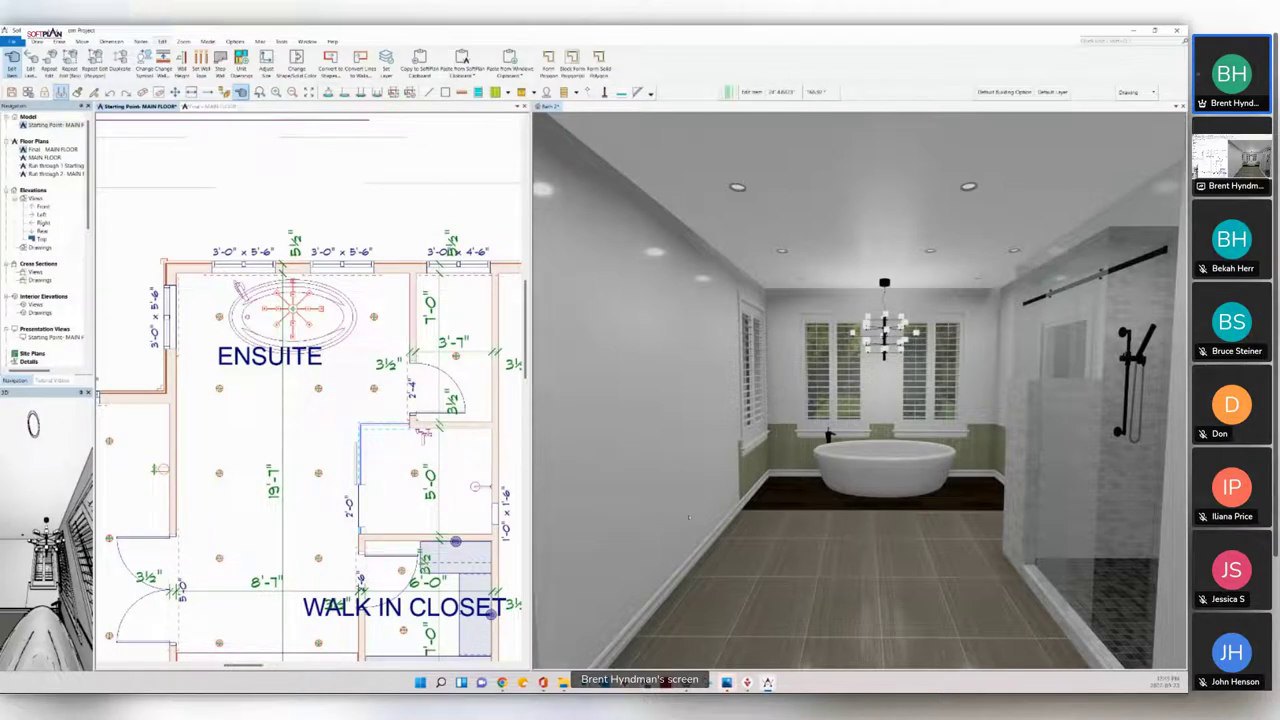
Step: Turn the 3D view to face the long blank wall opposite the shower
click(641, 501)
middle_drag(641, 501, 612, 491)
drag(611, 491, 617, 505)
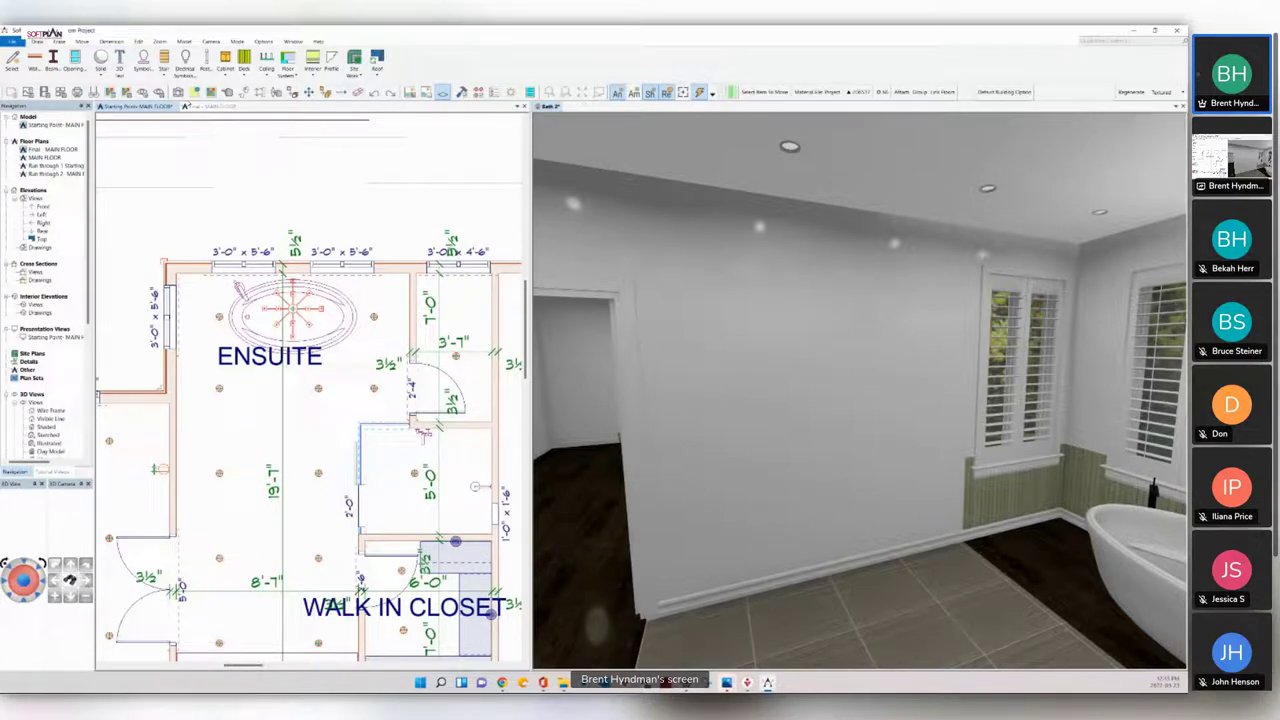
Step: Save the 3D view together with the changed main floor drawing, and save all open drawings from the plan
click(13, 41)
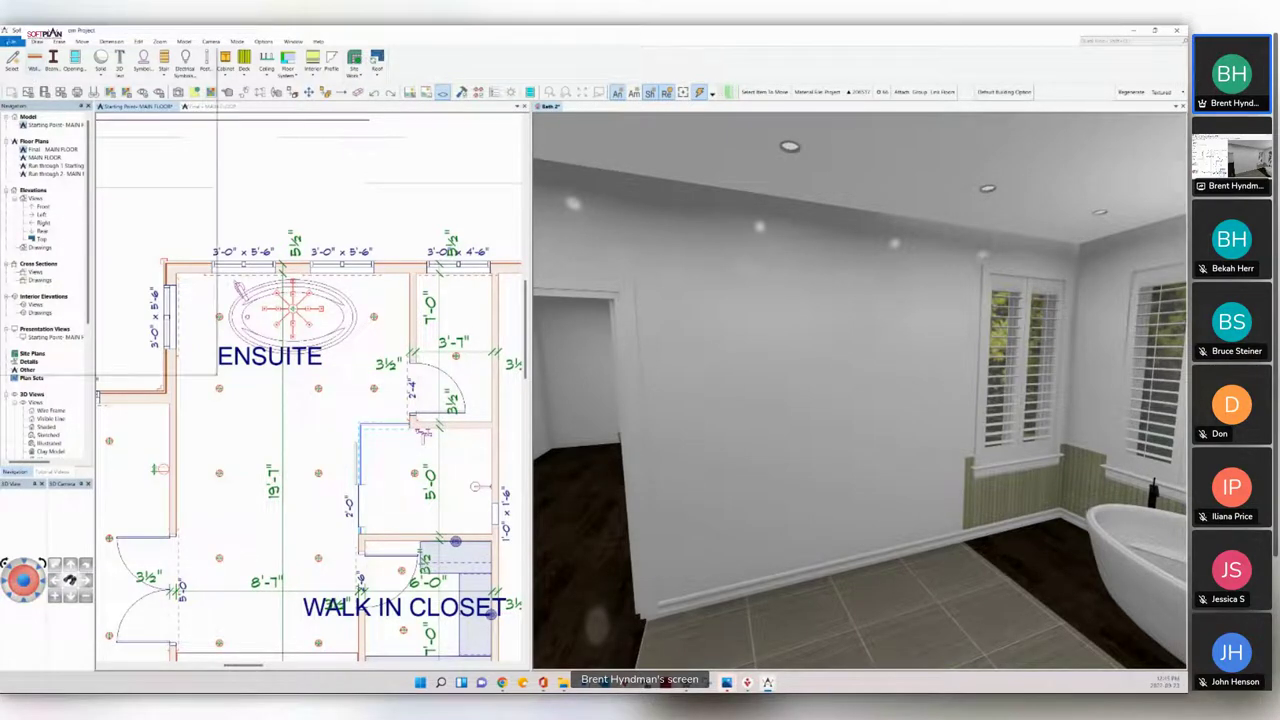
mouse_move(35, 140)
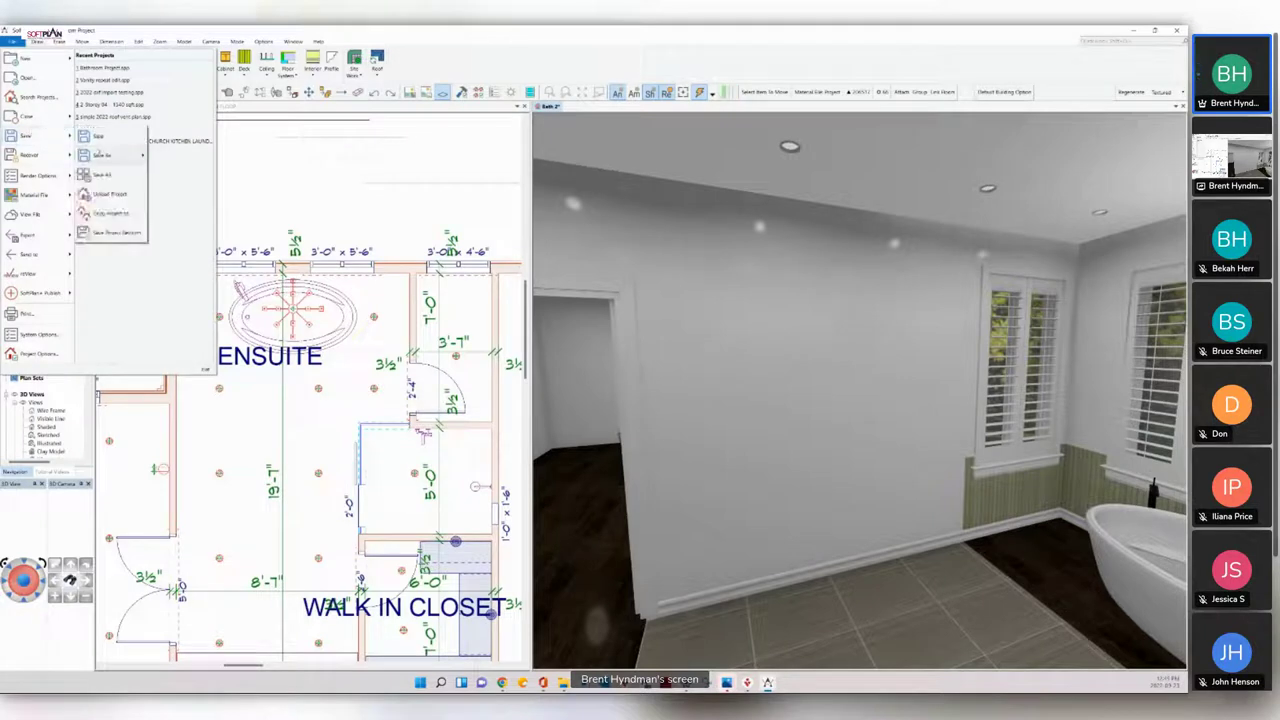
mouse_move(101, 155)
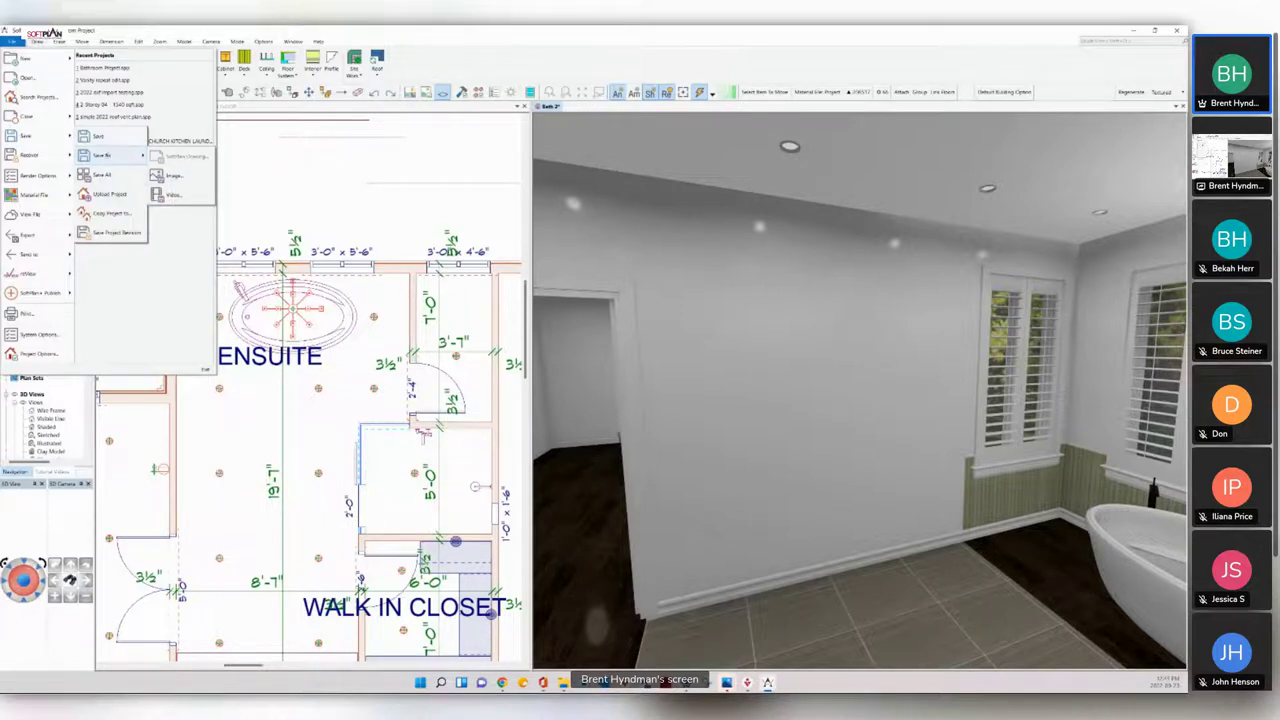
click(104, 136)
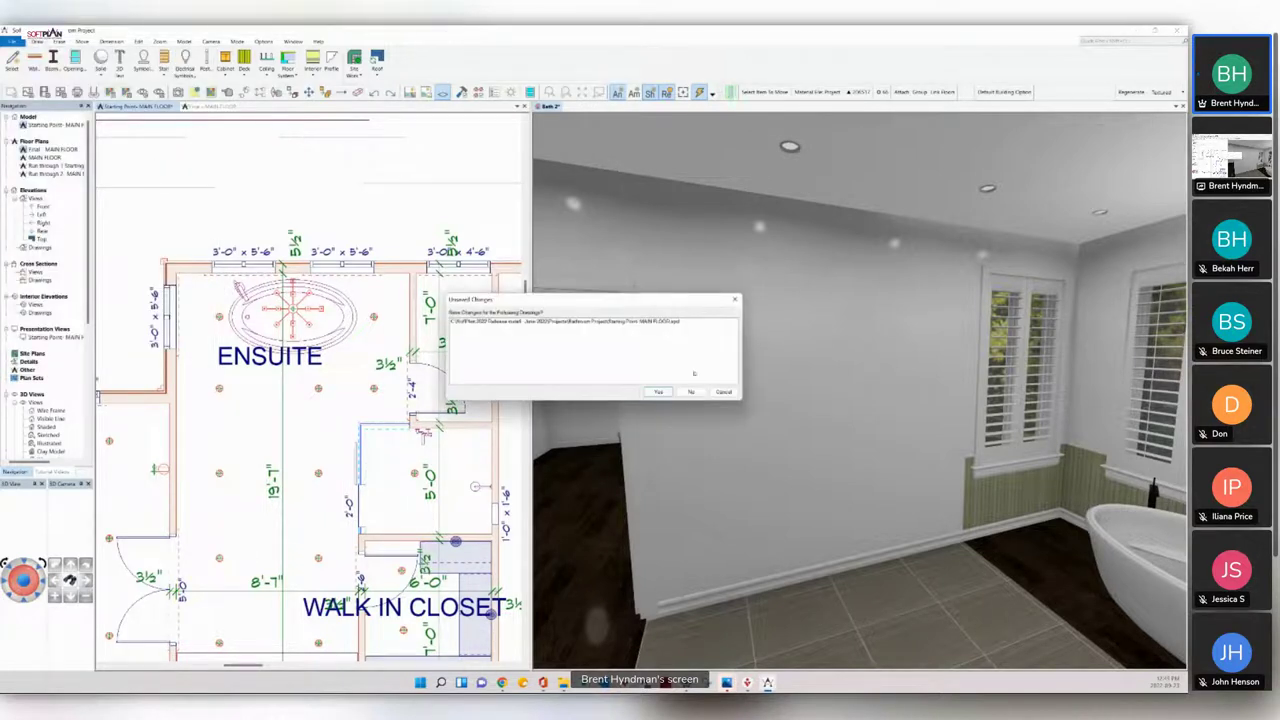
click(658, 391)
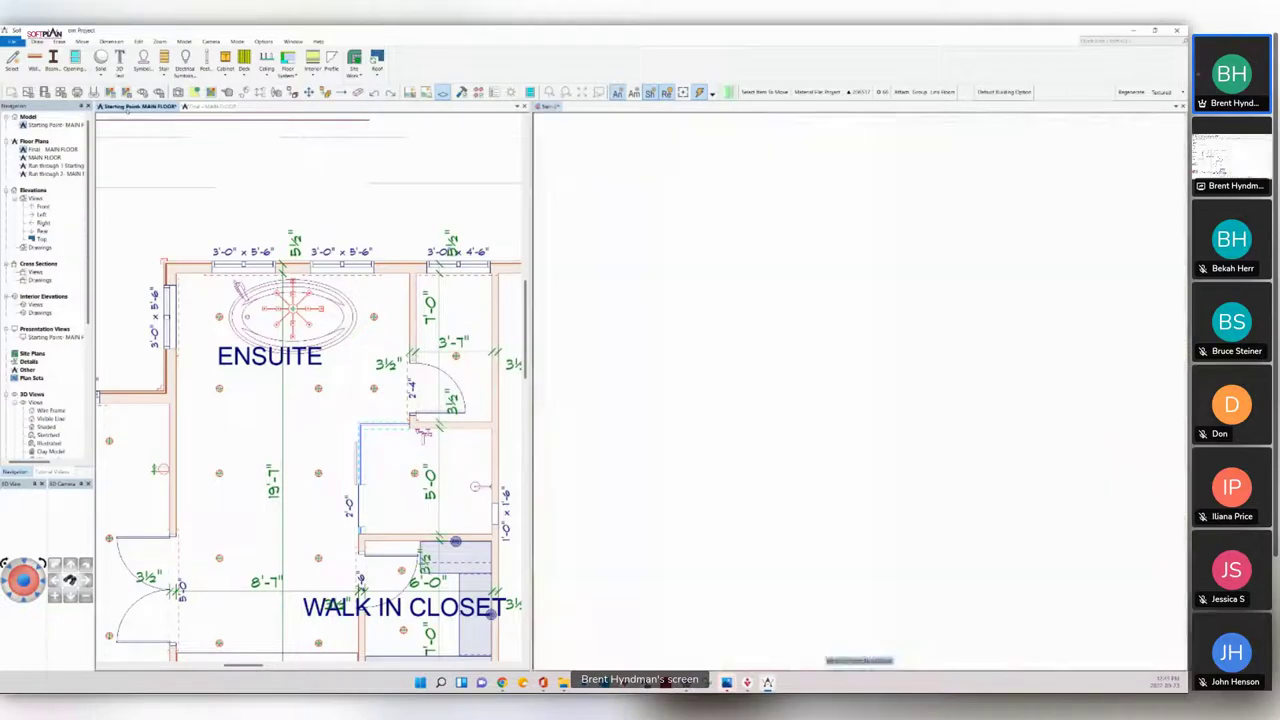
click(12, 41)
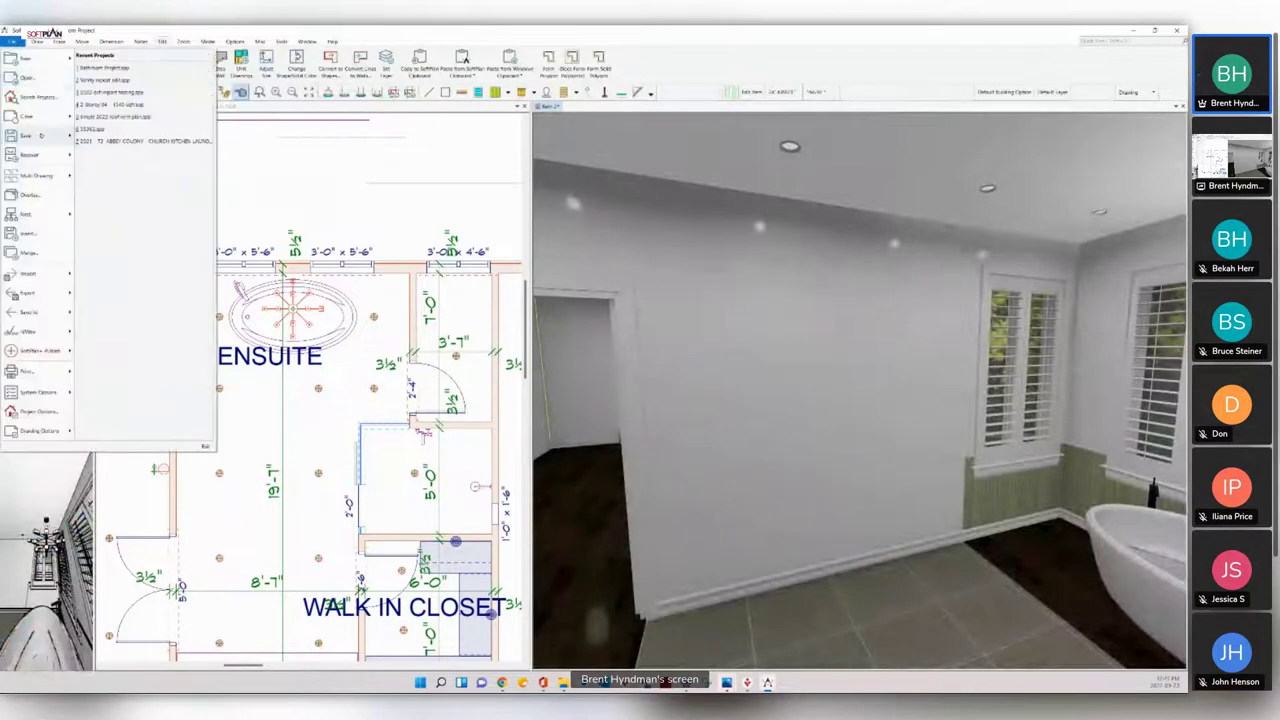
click(109, 174)
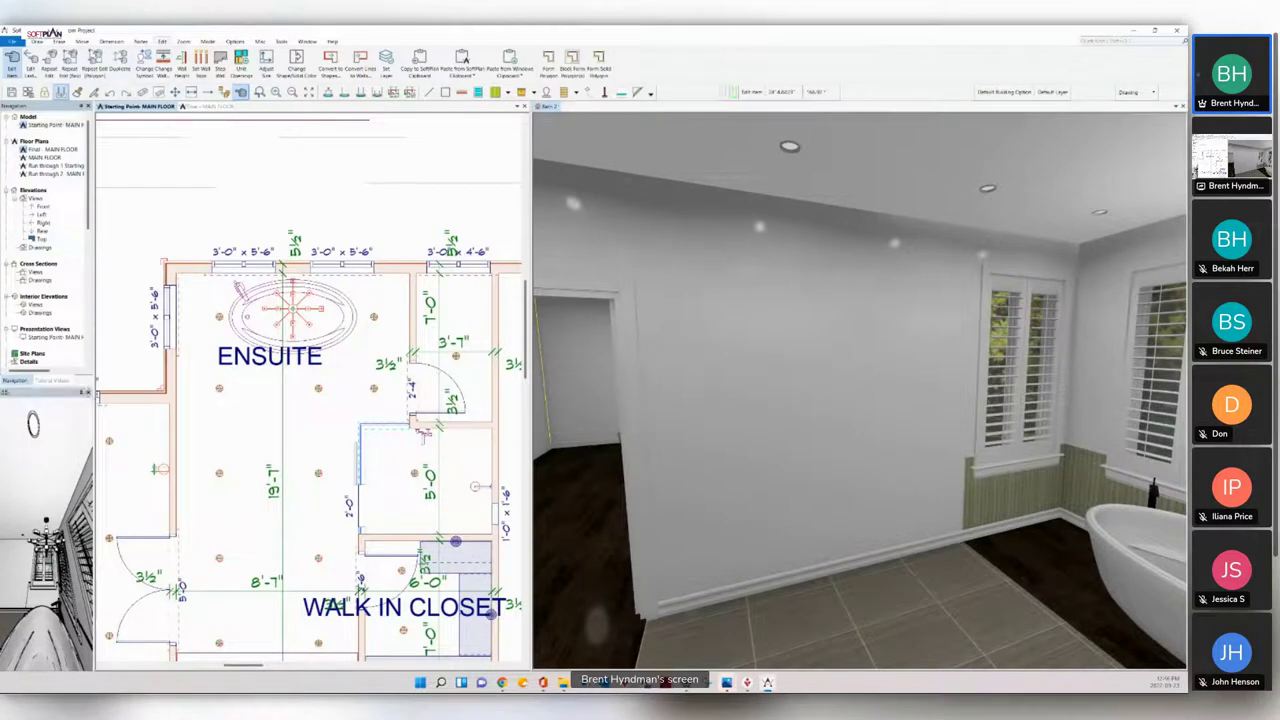
Step: Examine which manufacturers are offered in the cabinet library, and close it without choosing a cabinet
click(35, 42)
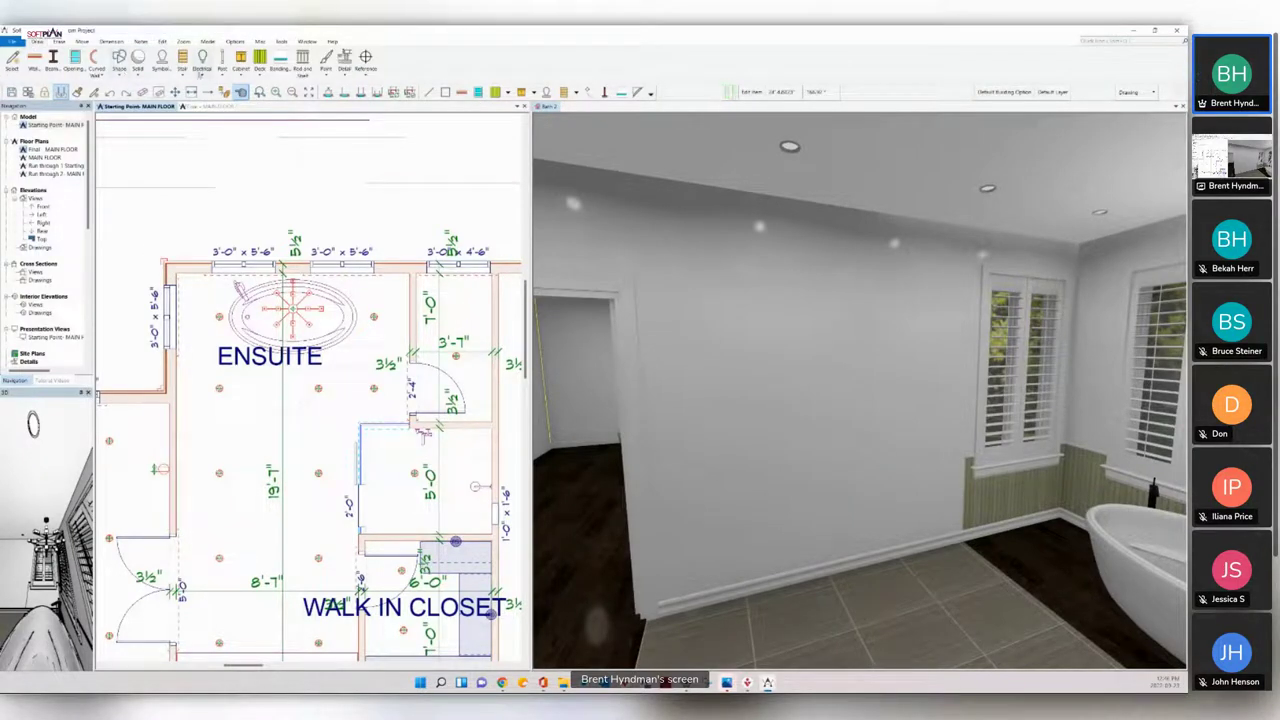
click(241, 60)
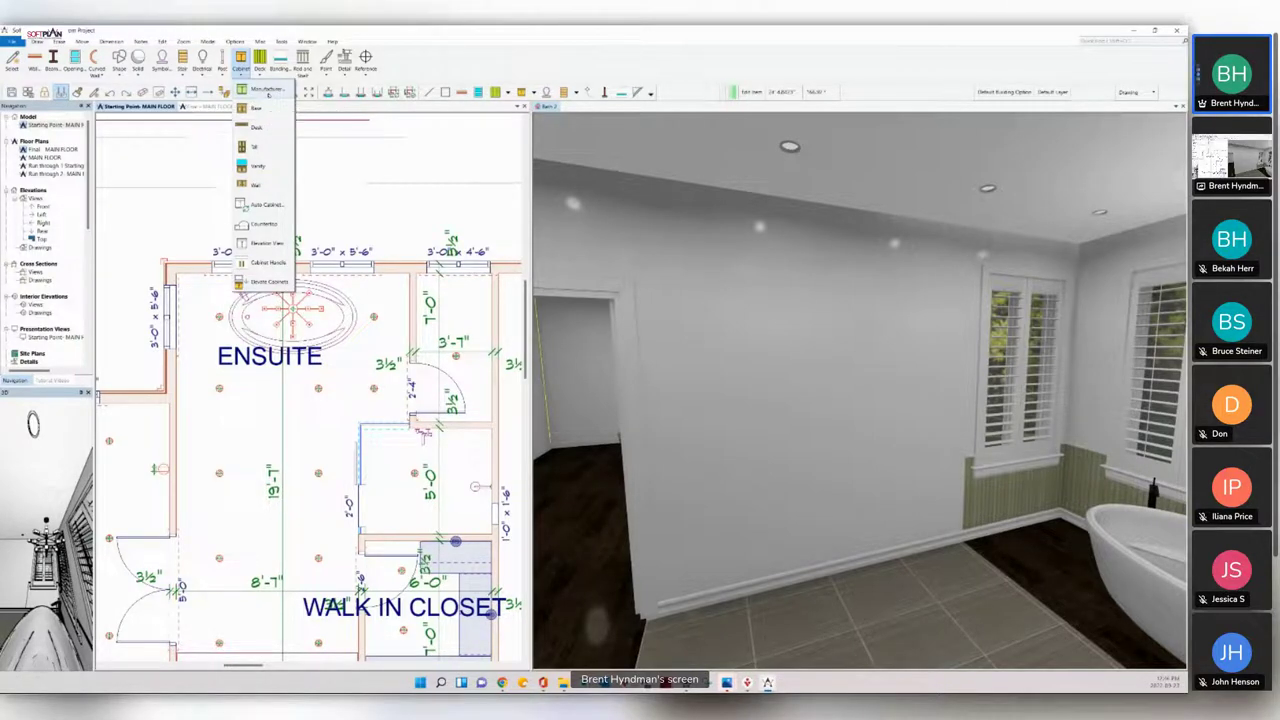
click(310, 117)
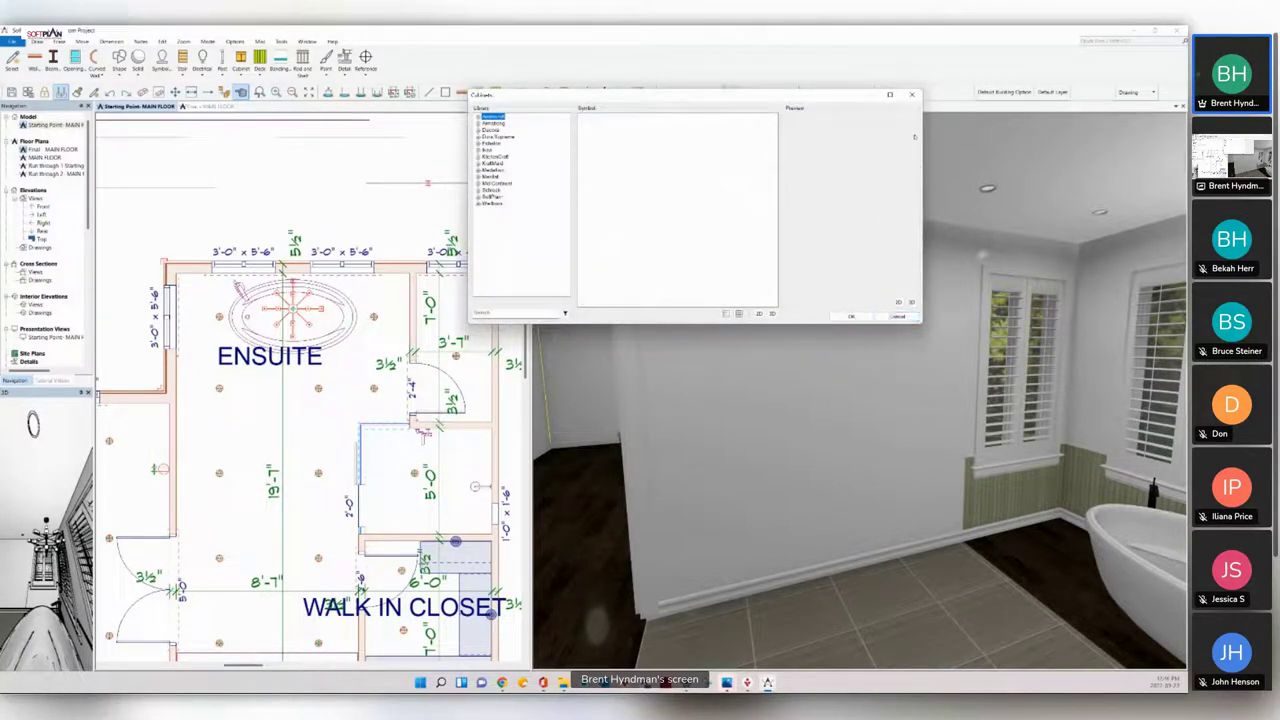
click(912, 95)
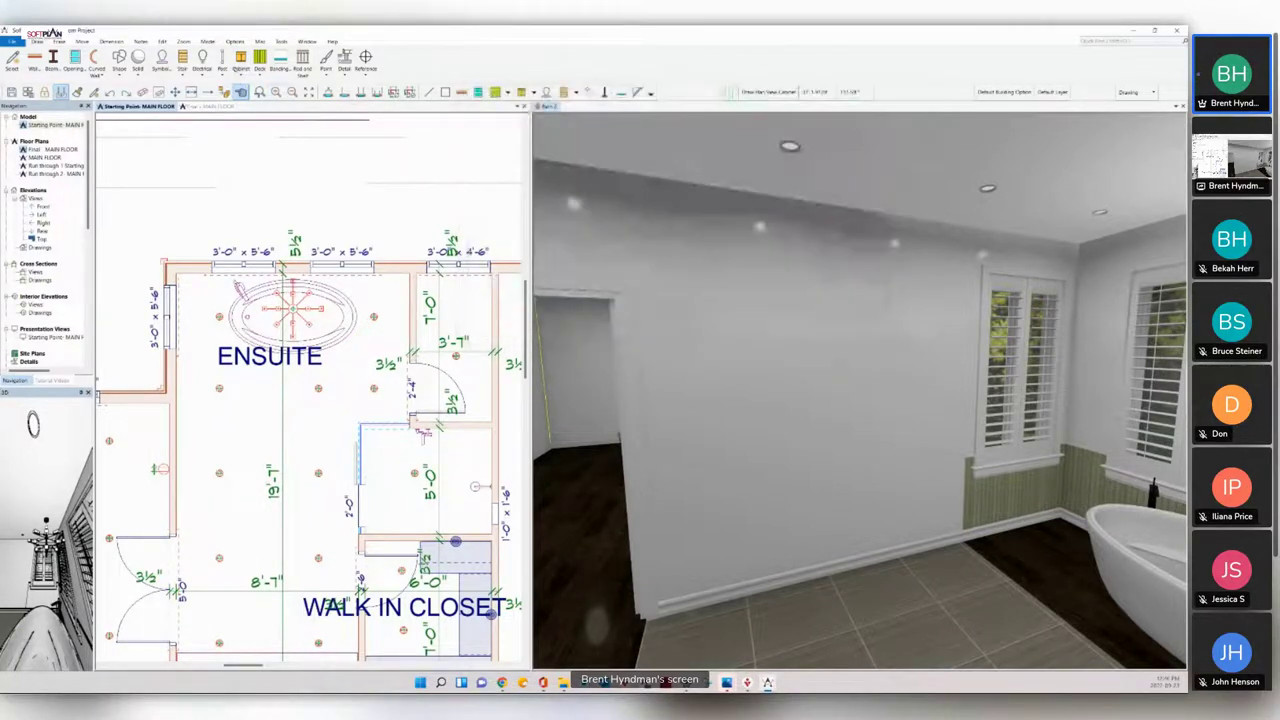
Step: Start a new vanity cabinet with a rectangular shape and a width of 24"
click(241, 68)
mouse_move(250, 108)
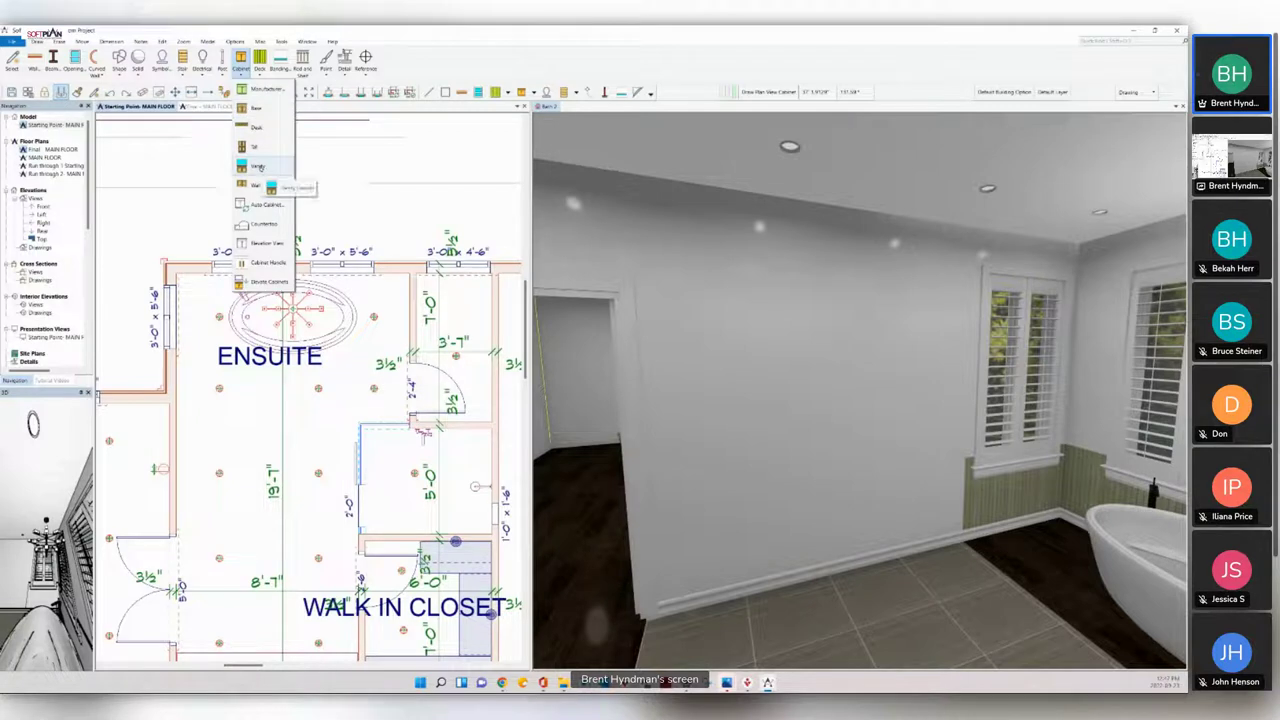
click(261, 167)
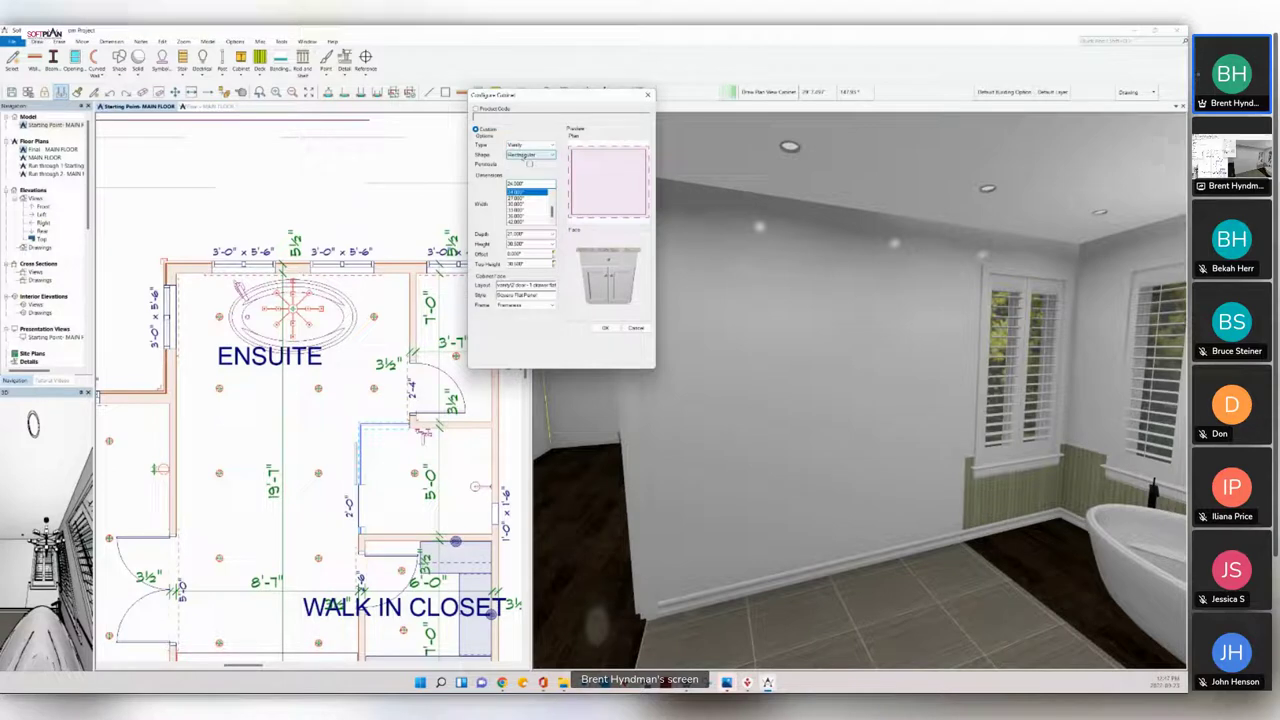
click(529, 157)
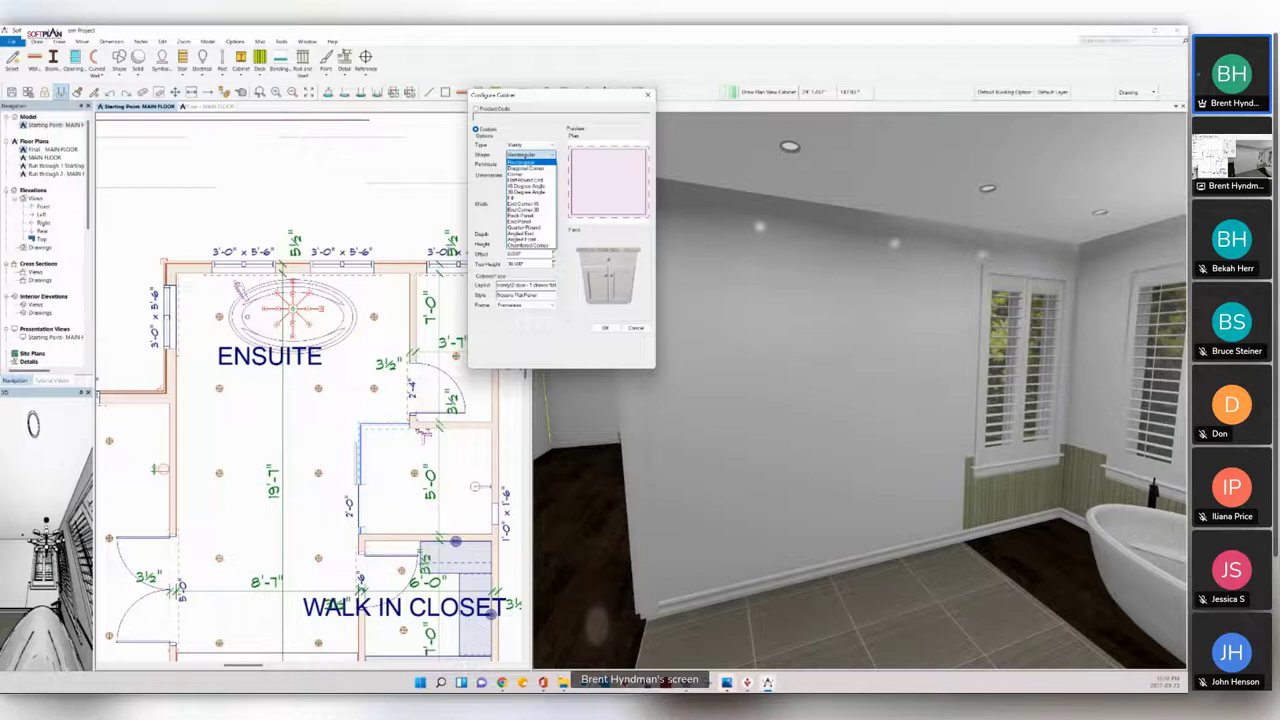
click(520, 160)
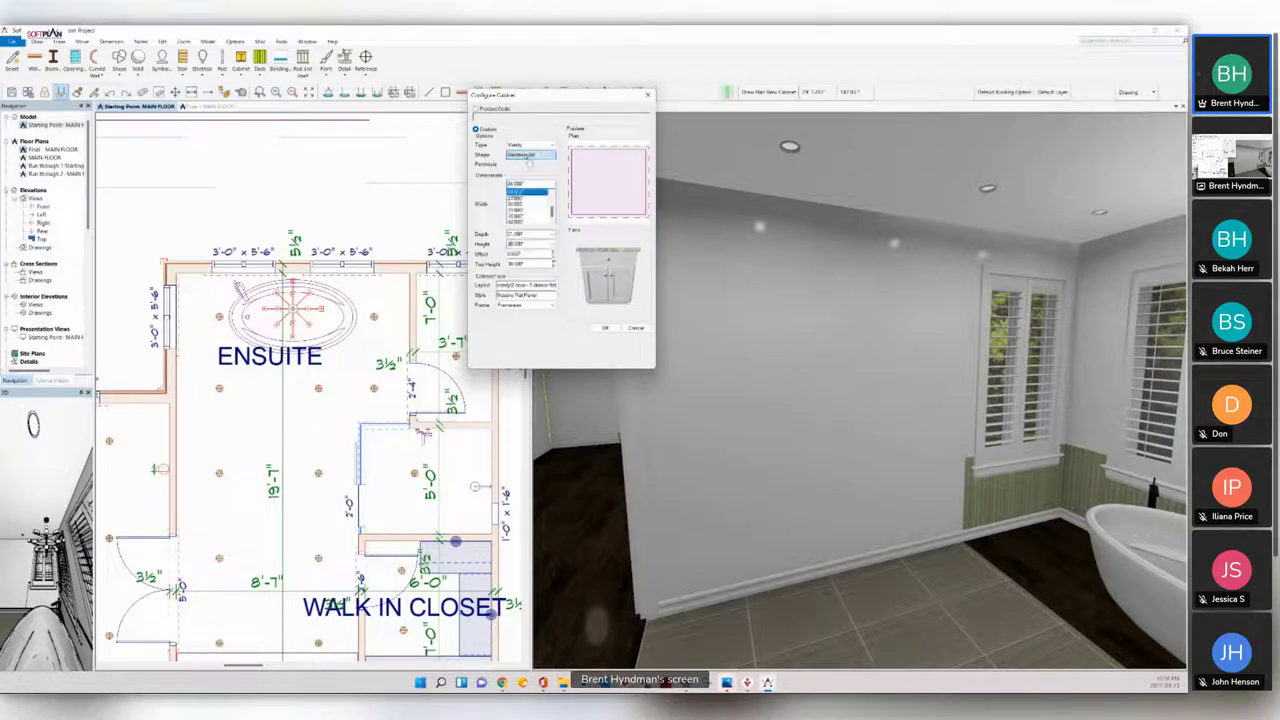
click(529, 197)
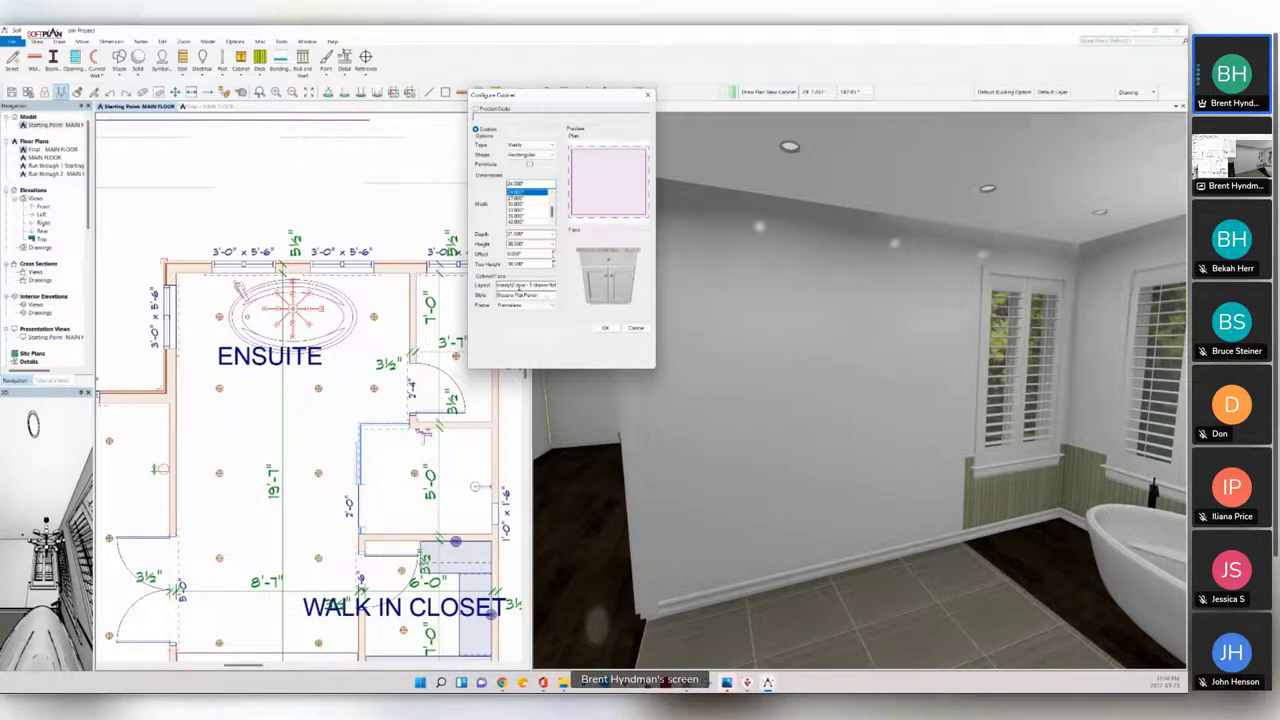
Step: Review the vanity and specialty face layouts, and assign the 2 door - 1 drawer recessed sink layout to the cabinet
click(529, 287)
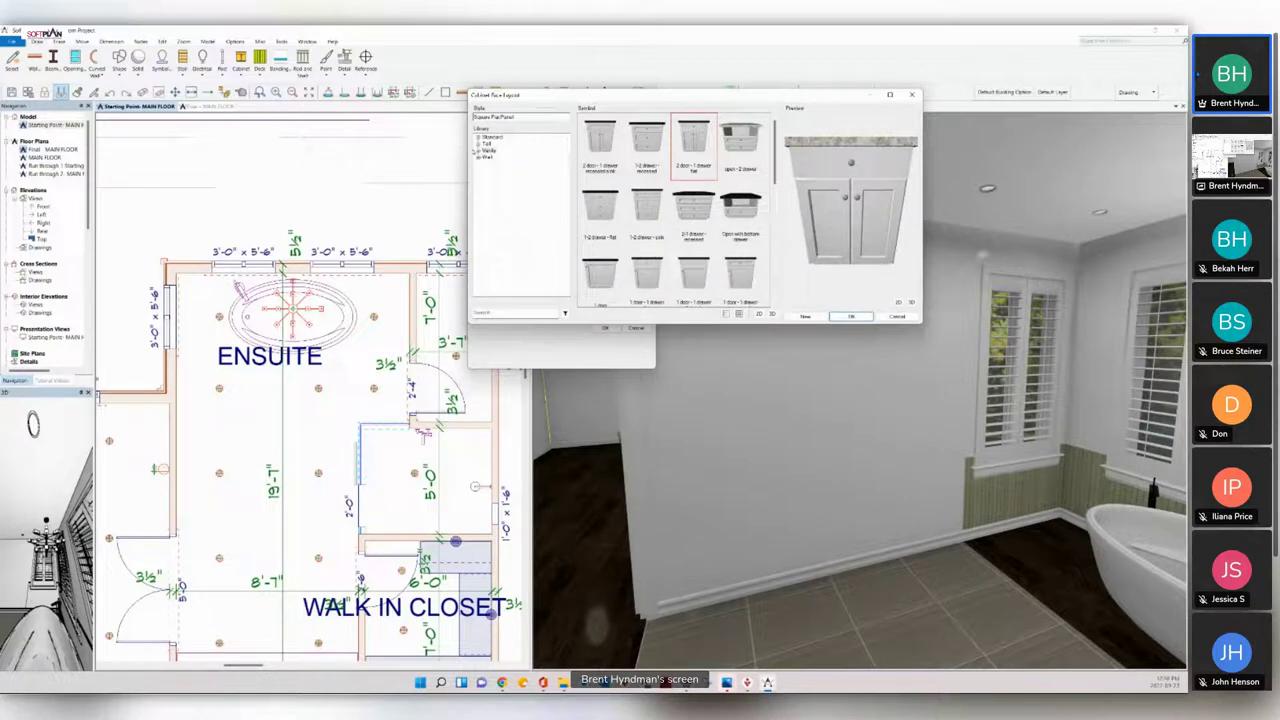
click(479, 150)
click(500, 157)
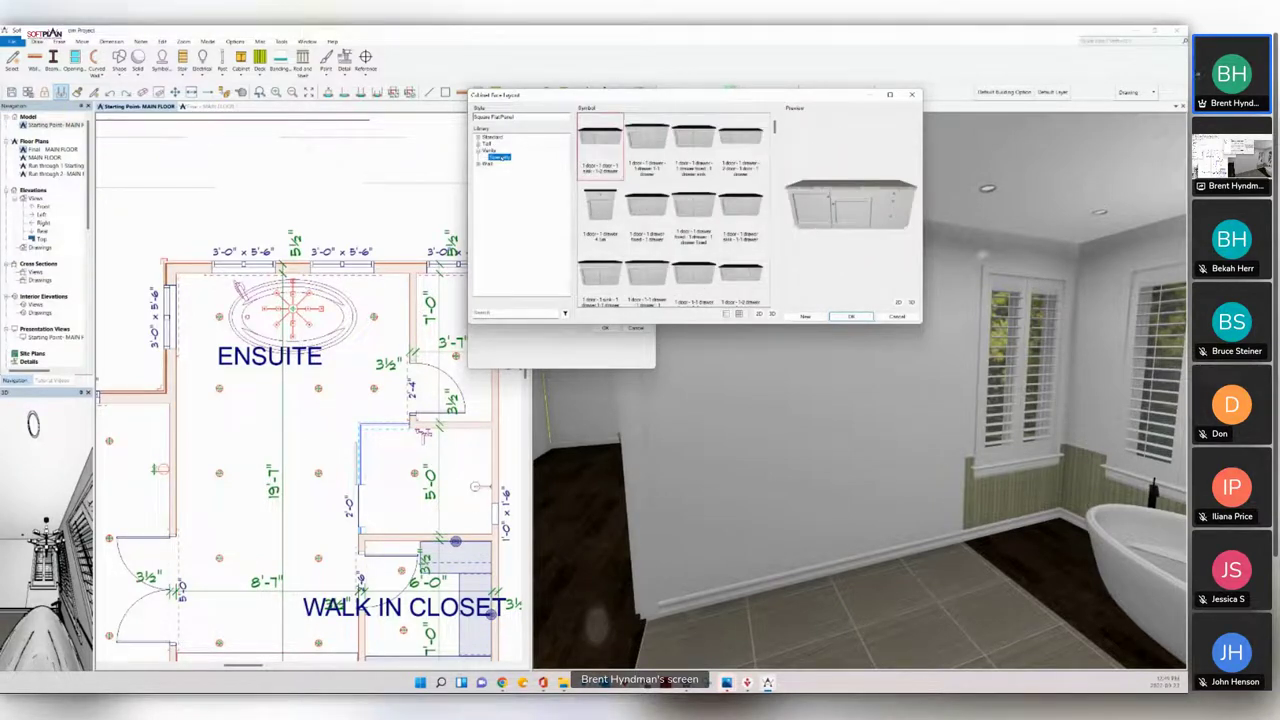
scroll(691, 184, down, 5)
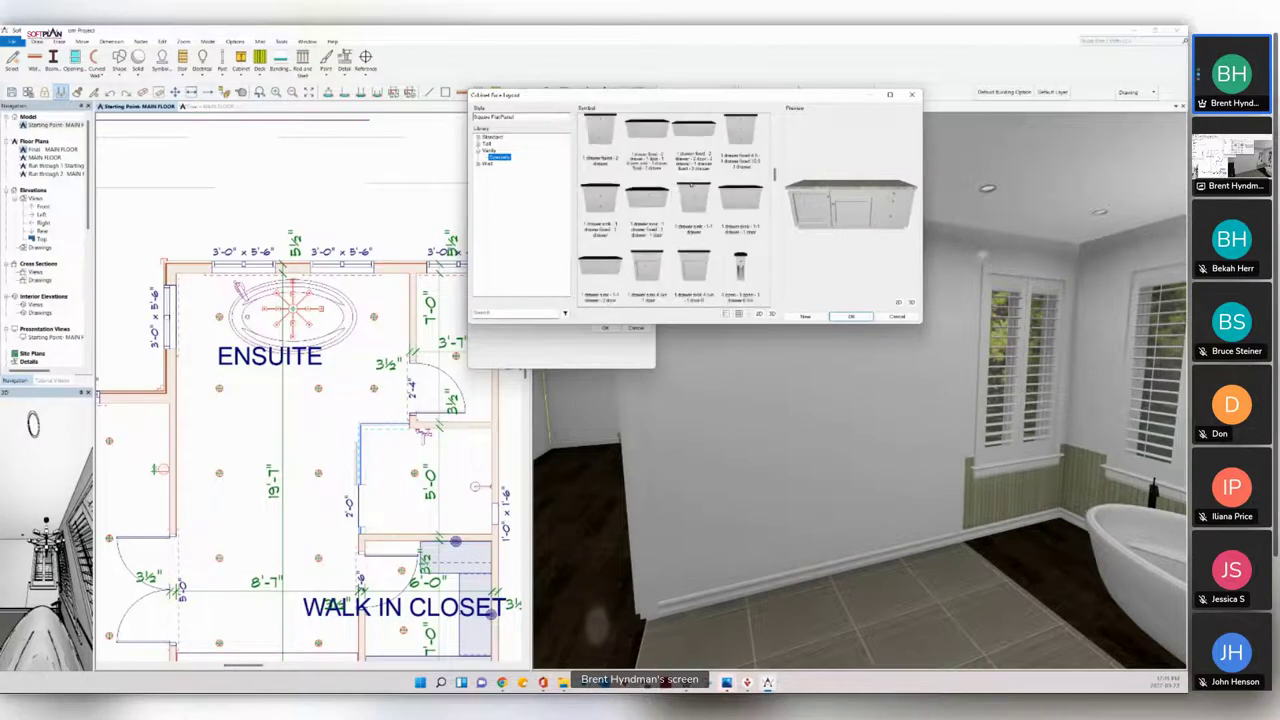
scroll(691, 183, down, 8)
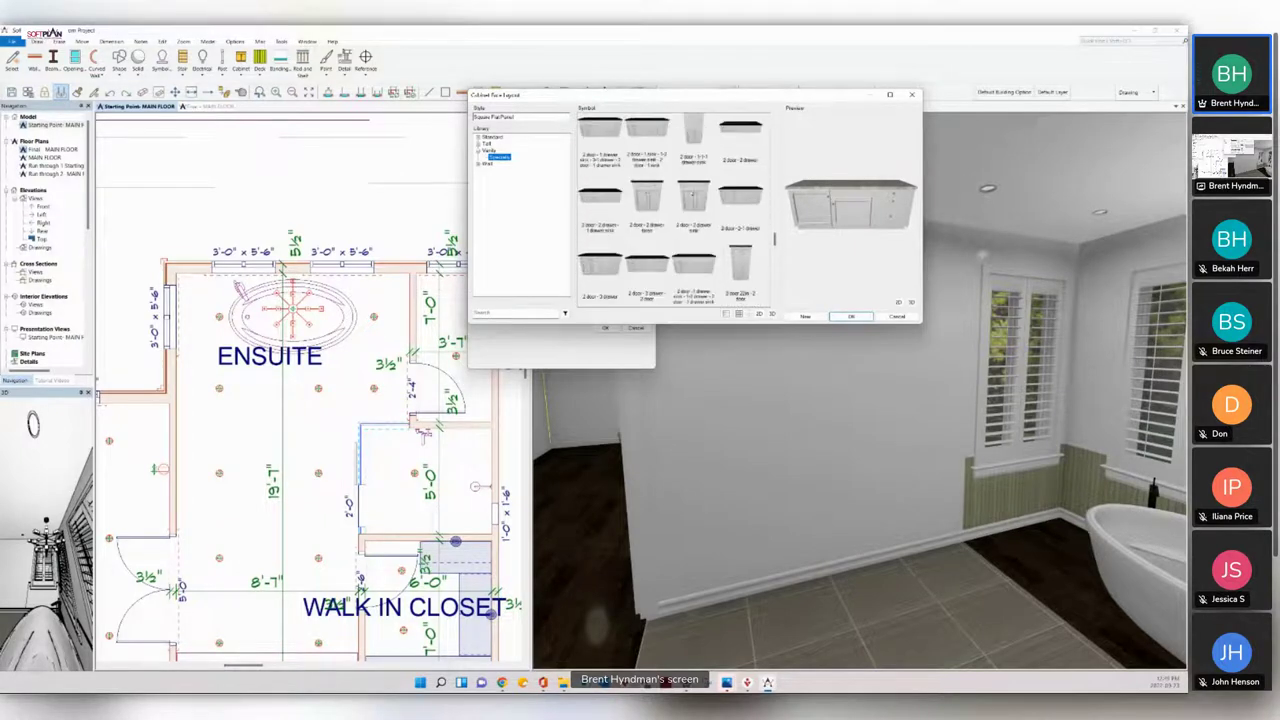
scroll(695, 203, up, 6)
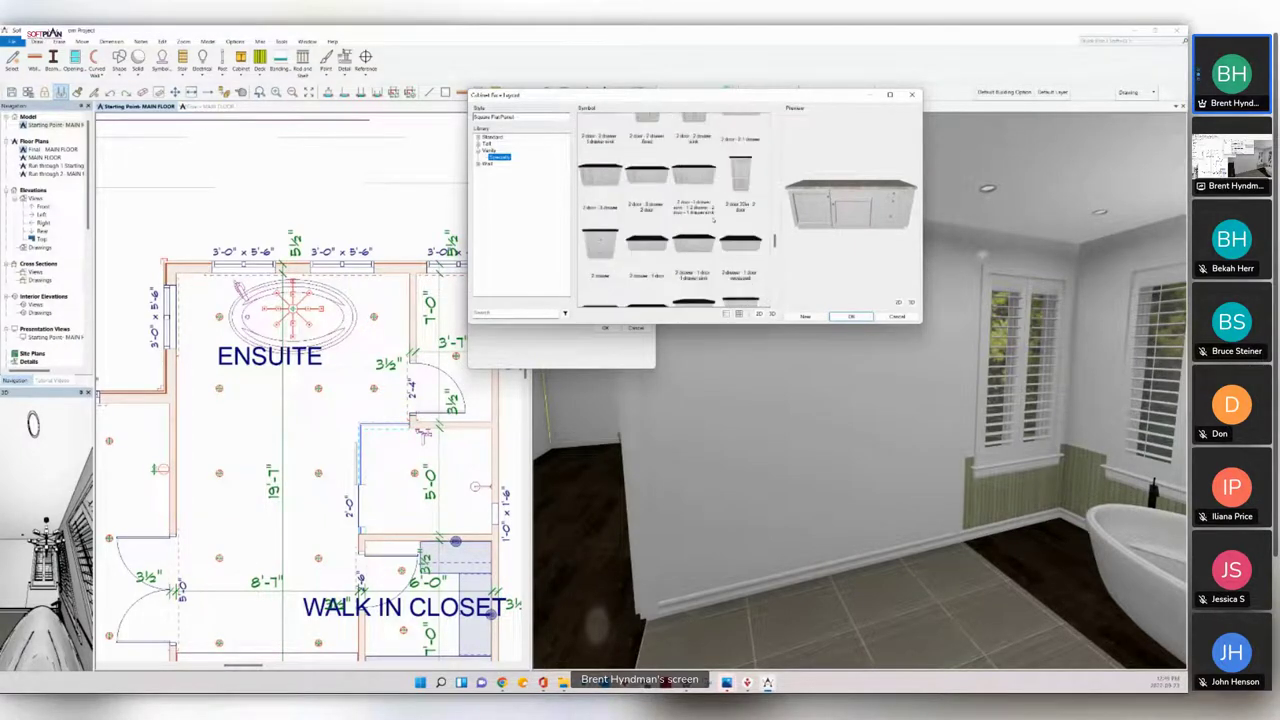
scroll(695, 203, up, 6)
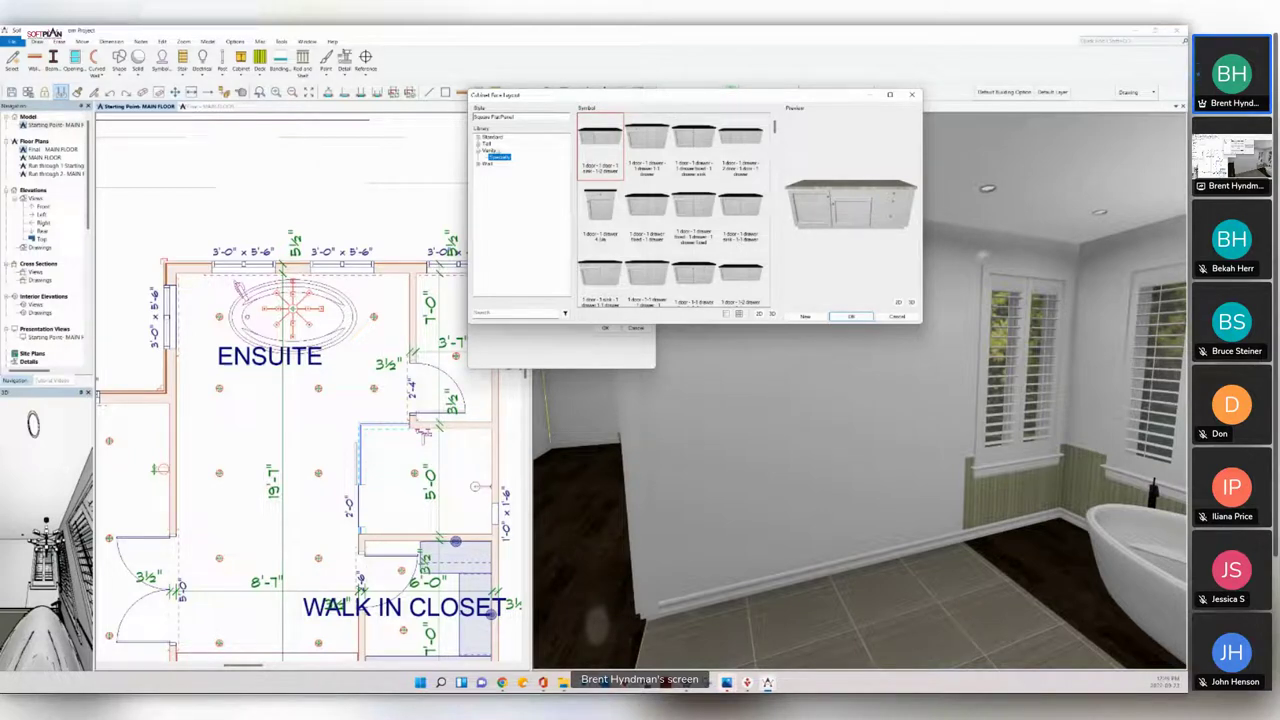
click(489, 150)
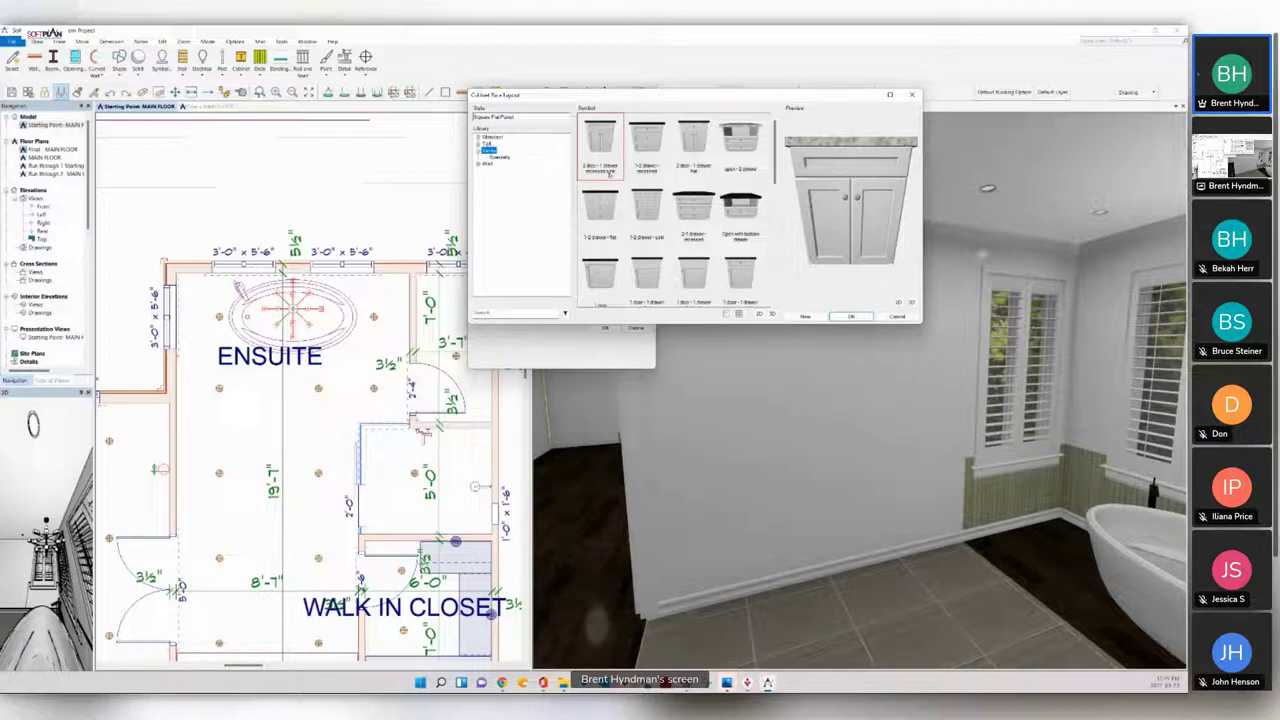
click(600, 157)
click(851, 316)
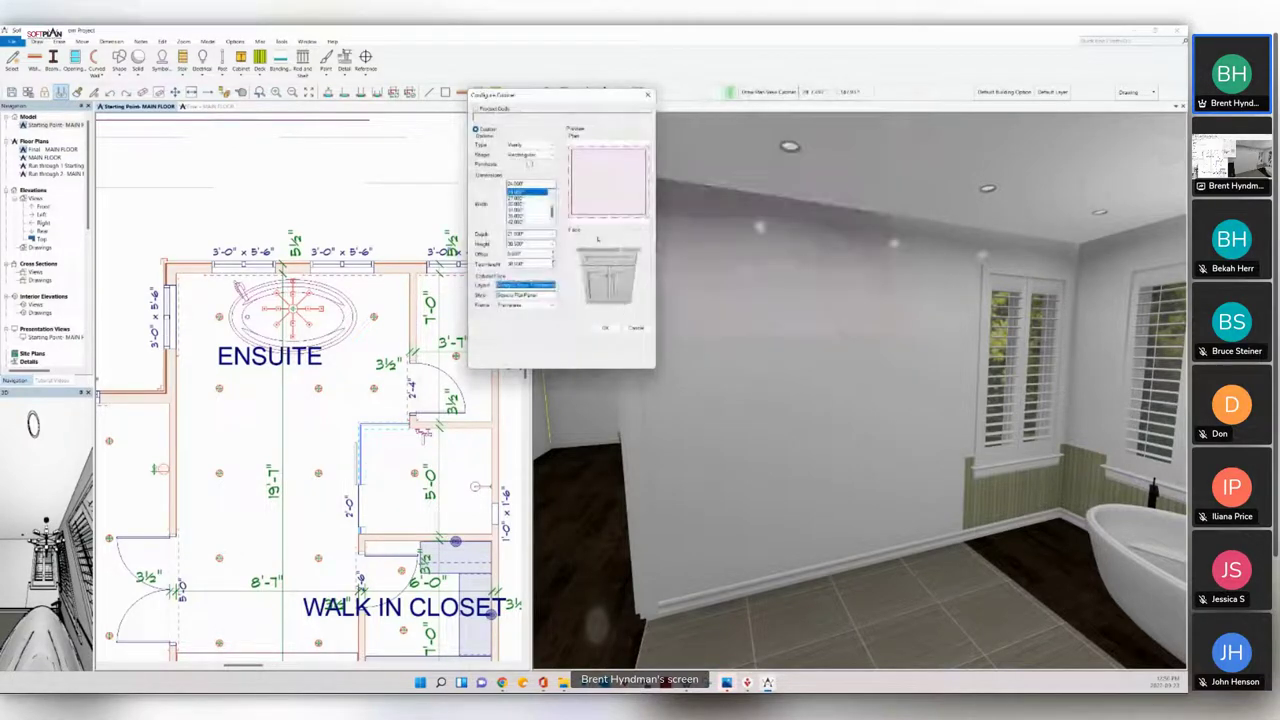
Step: Place the 24" sink vanity against the long ensuite wall opposite the shower, next to the double doors
click(184, 512)
click(182, 511)
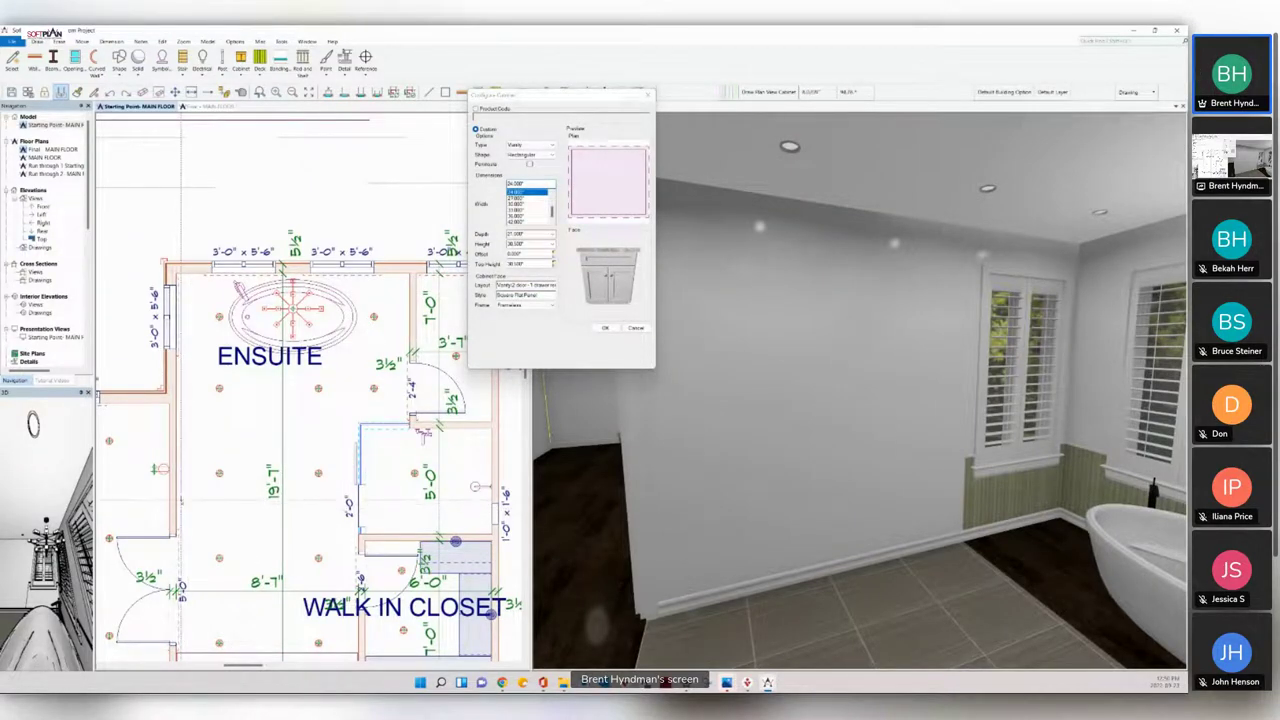
click(182, 500)
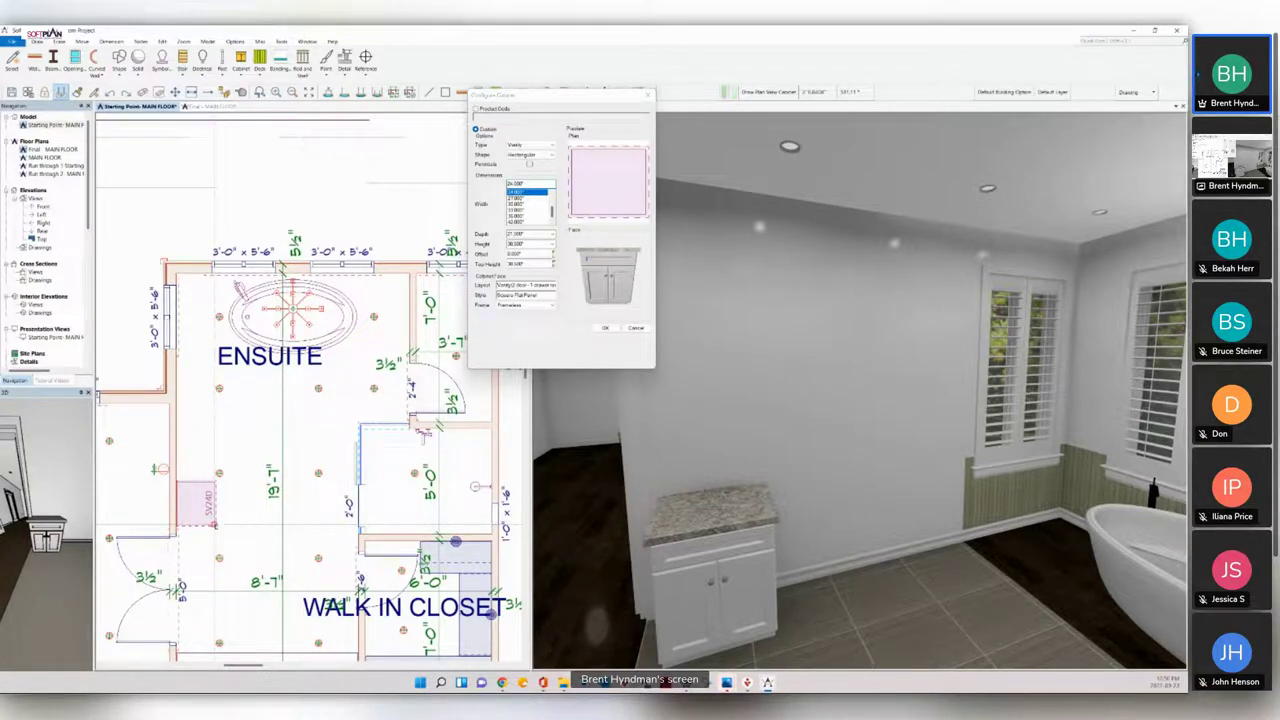
Step: Add a 12" wide vanity cabinet with the 1-2 drawer recessed layout beside the sink vanity, on the side toward the tub
click(530, 205)
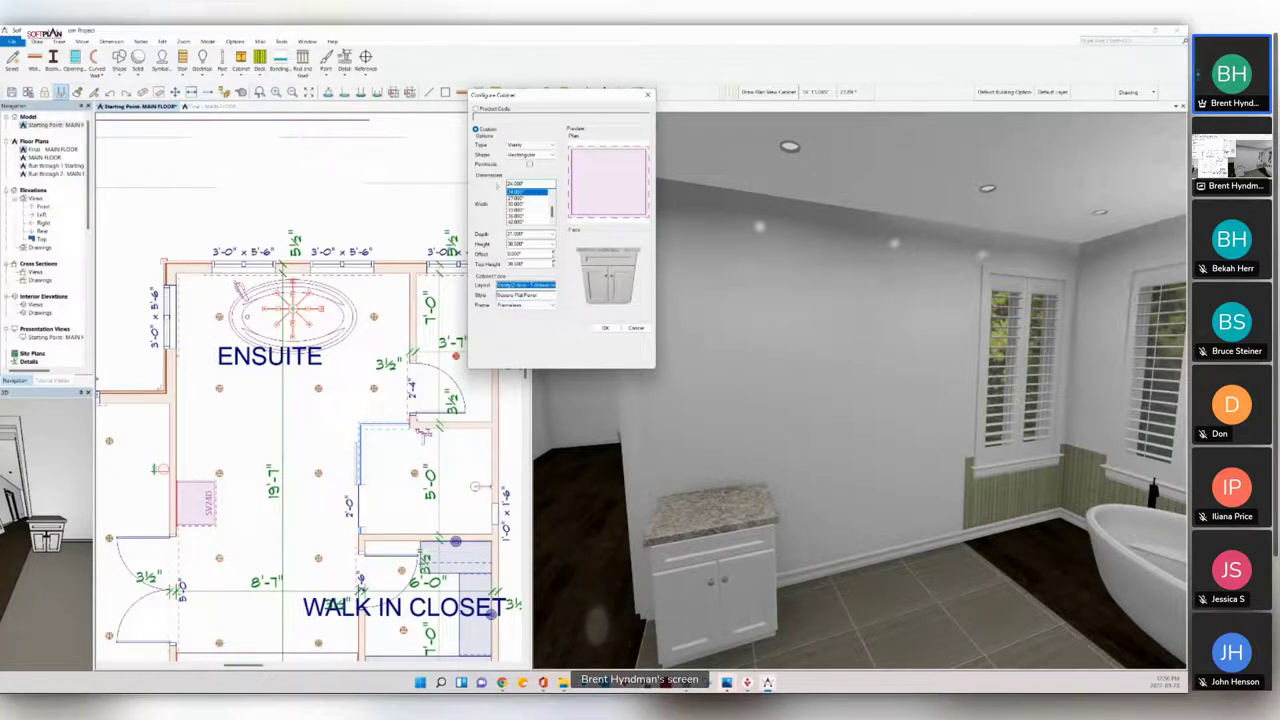
scroll(528, 205, up, 2)
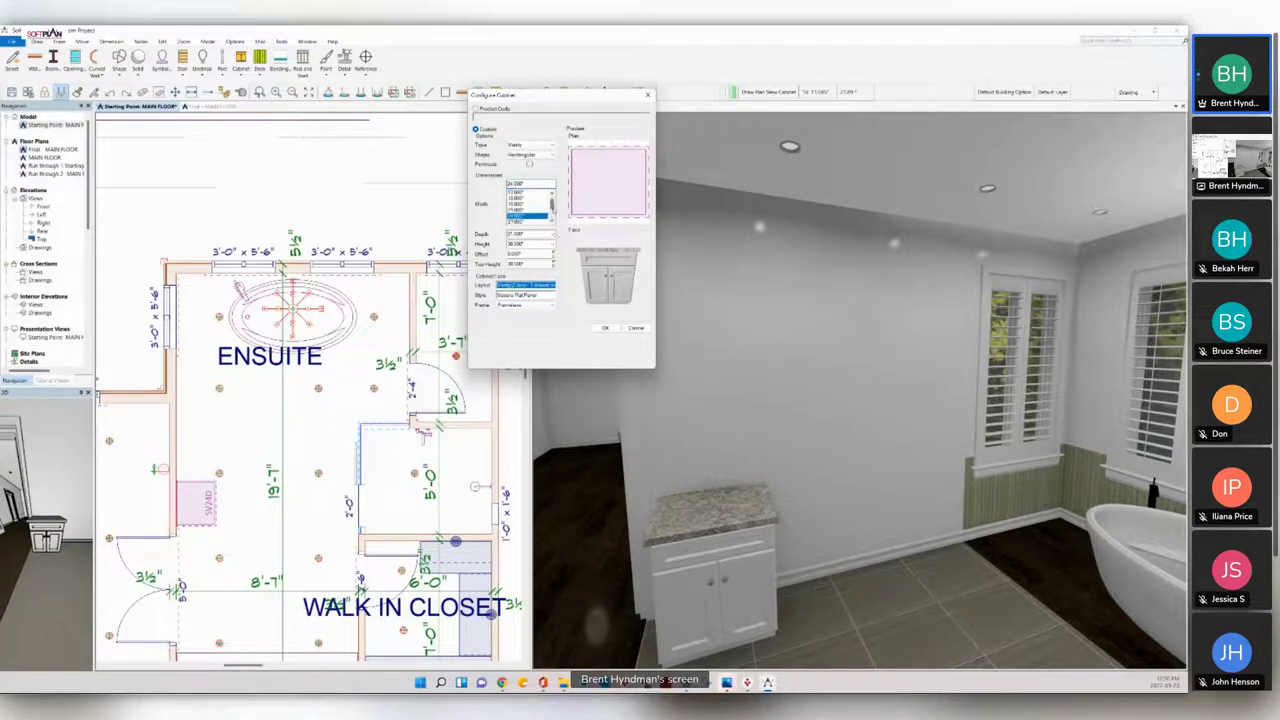
click(523, 193)
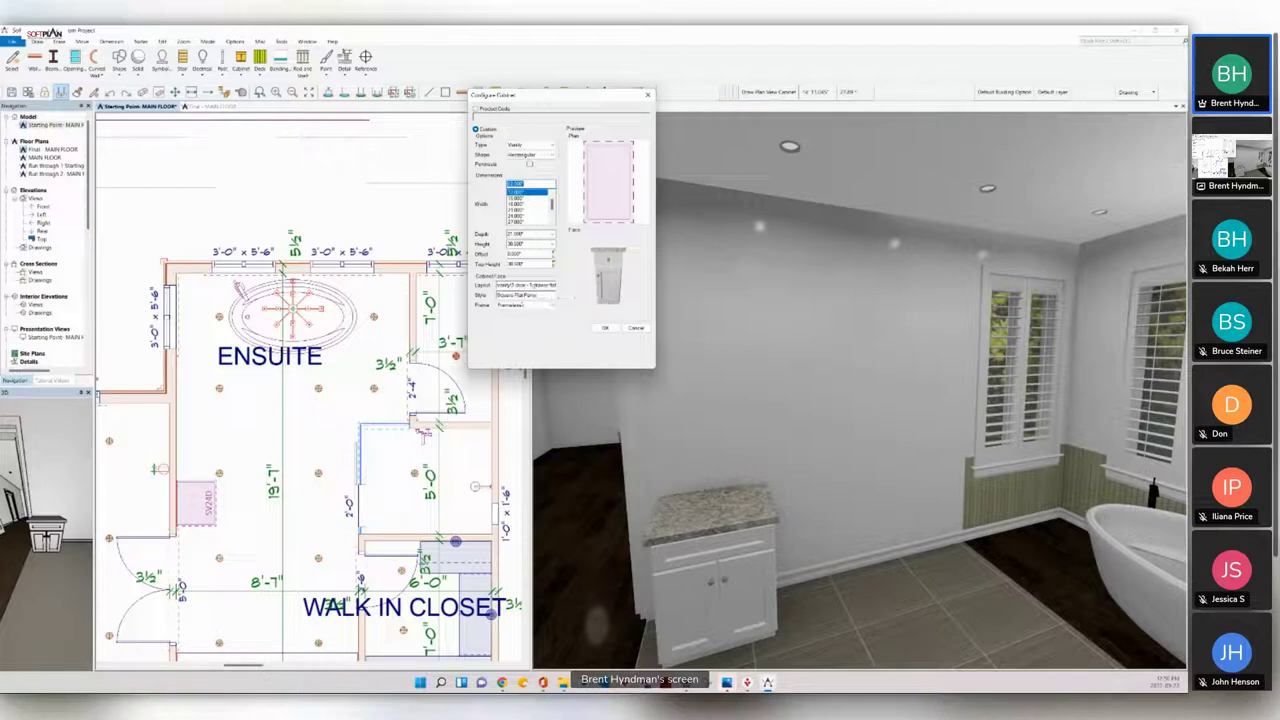
click(546, 286)
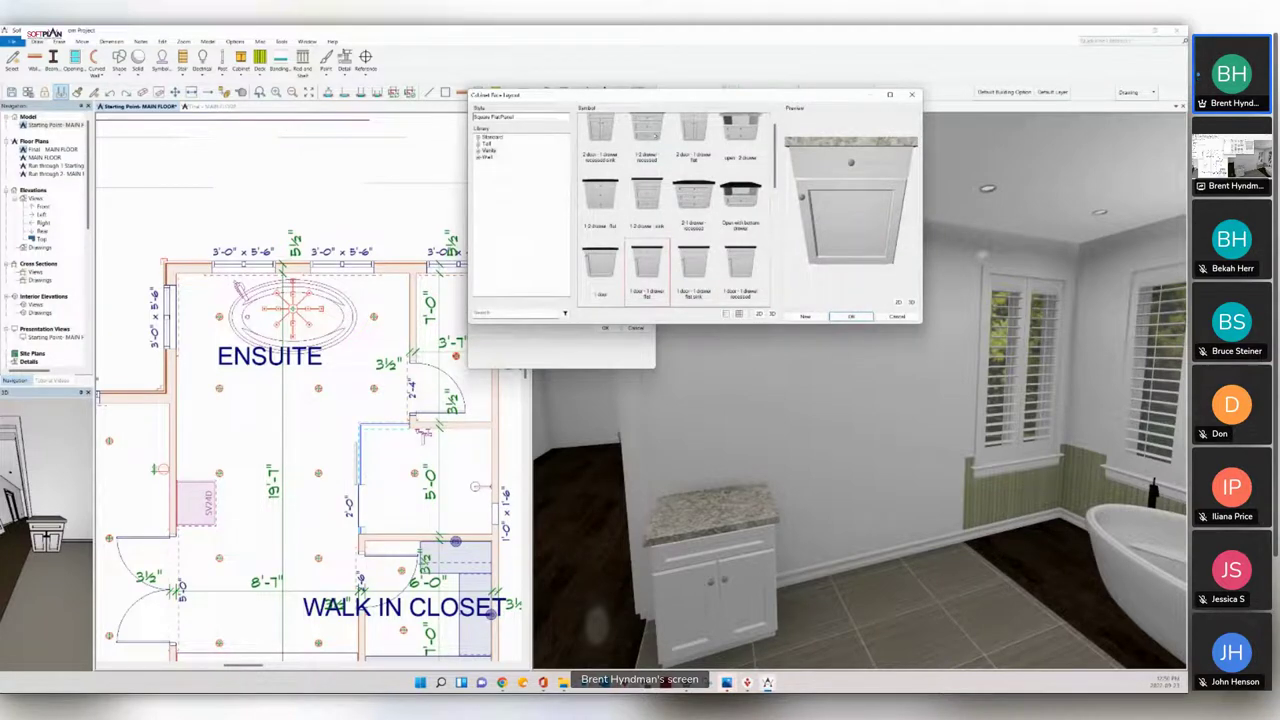
click(648, 132)
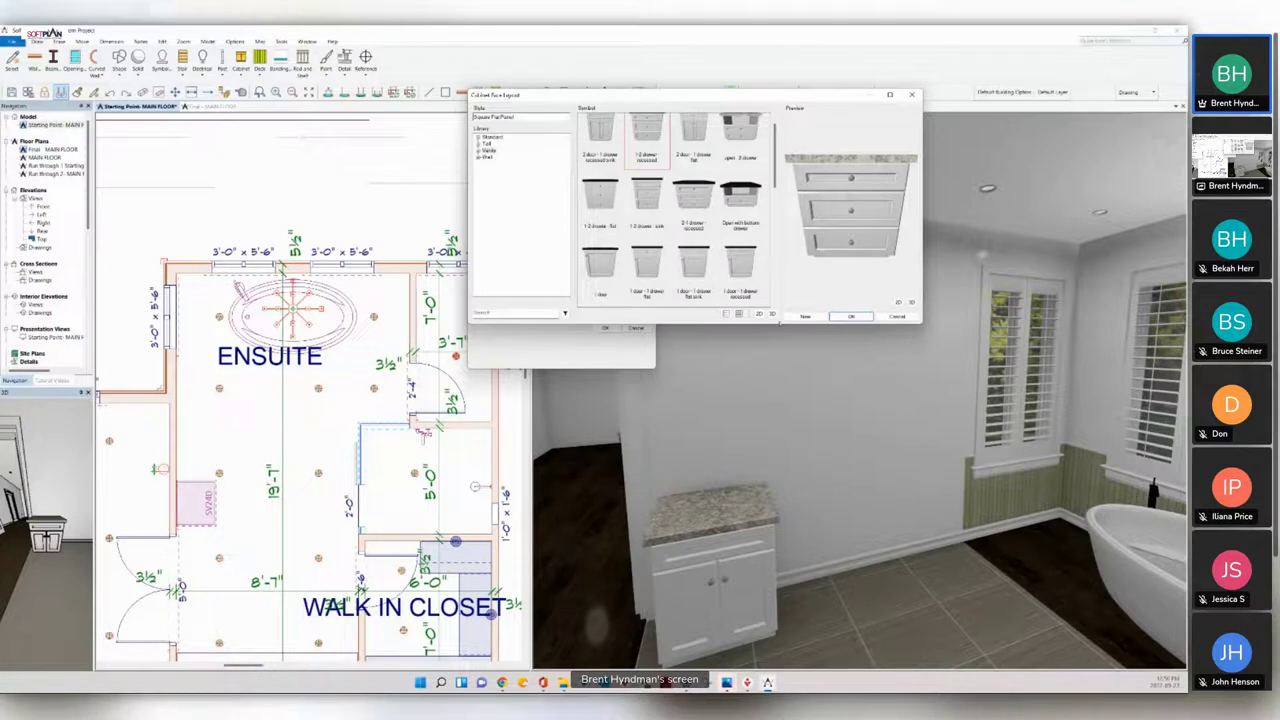
click(851, 317)
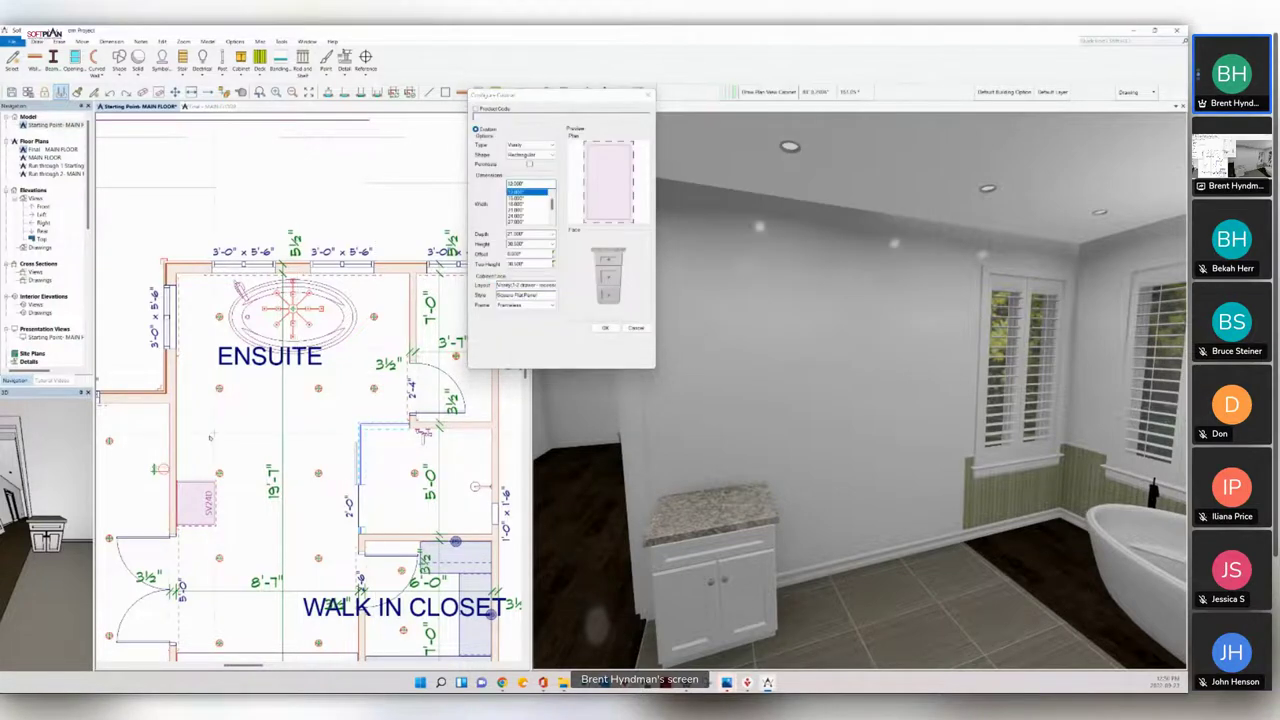
click(180, 468)
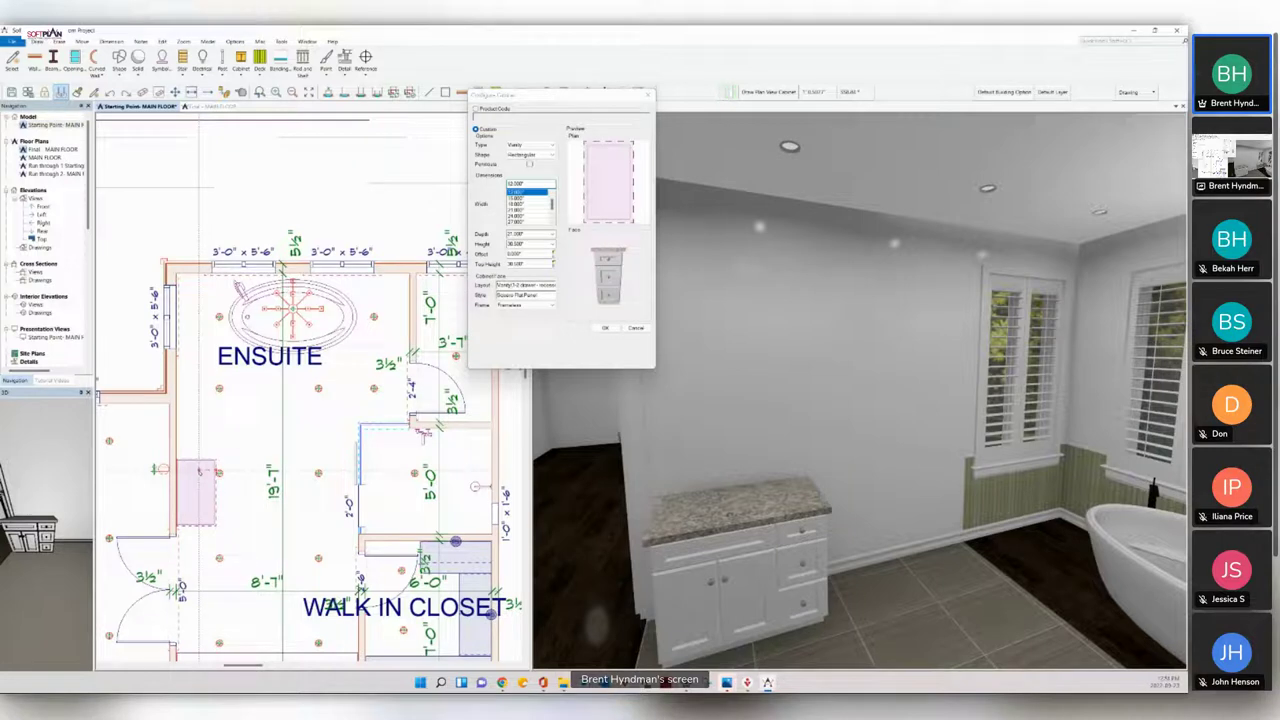
Step: Add a 21" wide vanity cabinet with the open - 2 drawer layout, continuing the row toward the tub
key(Tab)
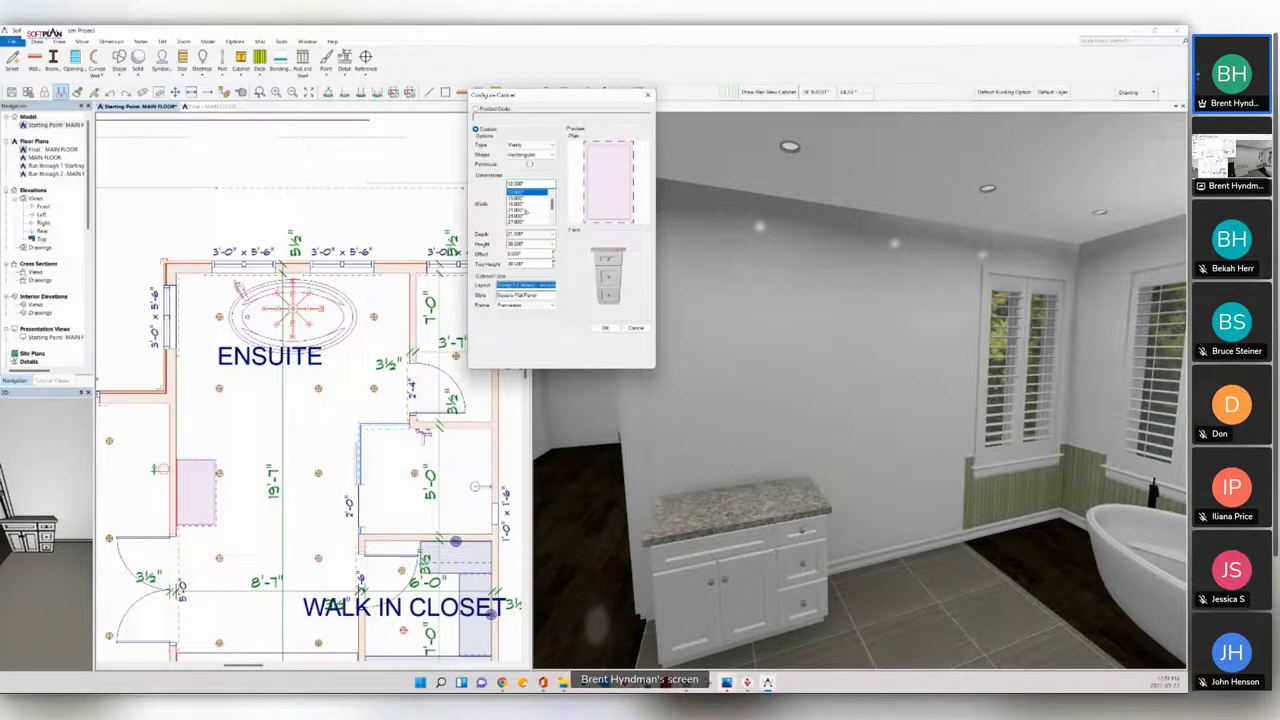
click(525, 211)
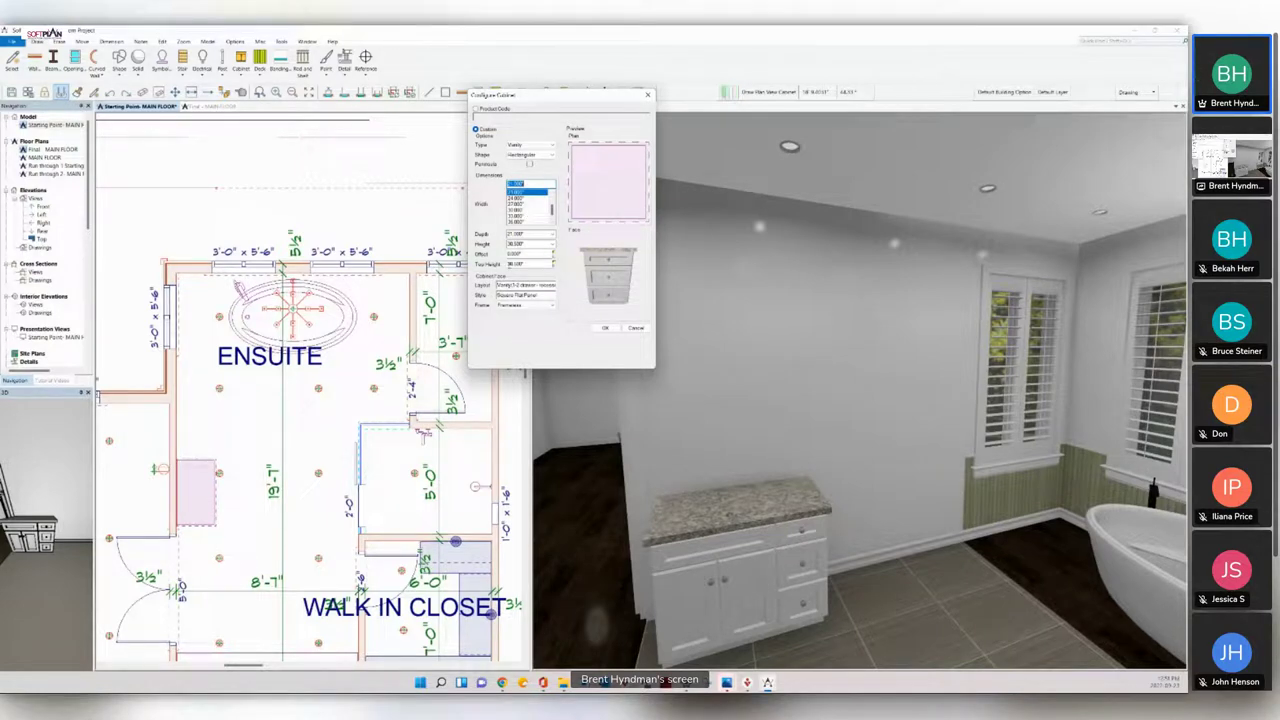
click(515, 285)
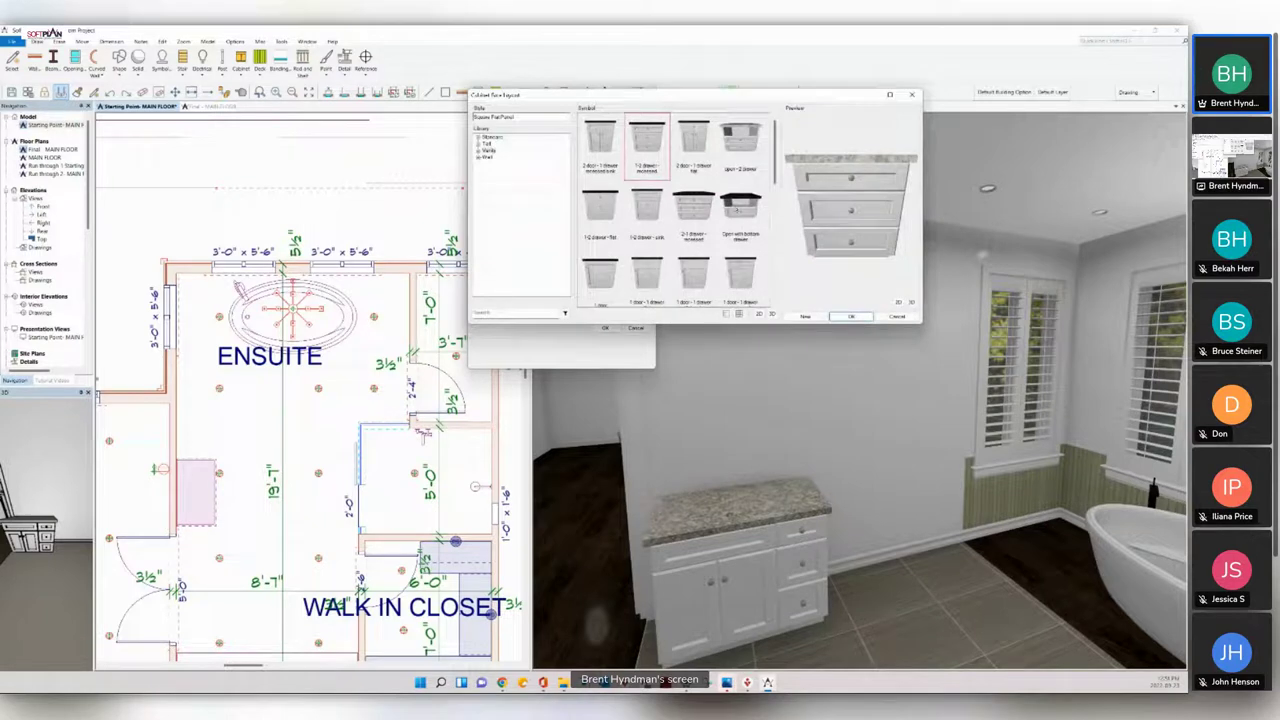
click(748, 155)
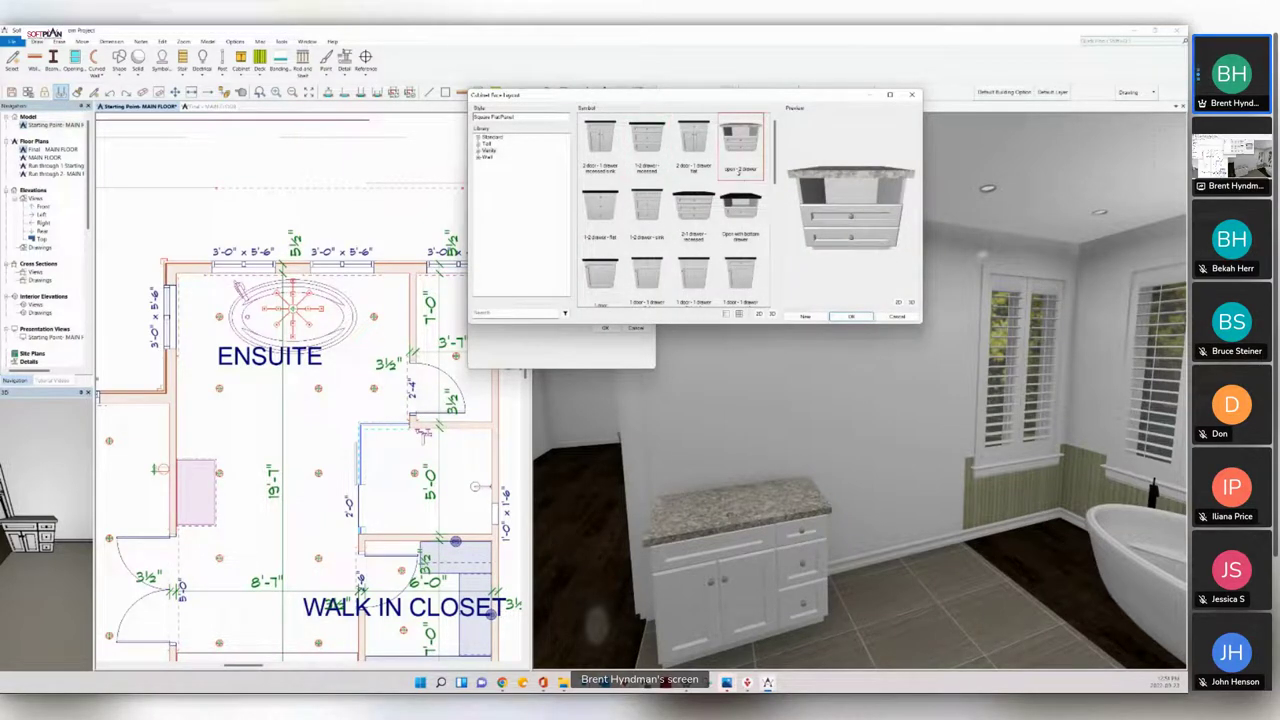
click(842, 317)
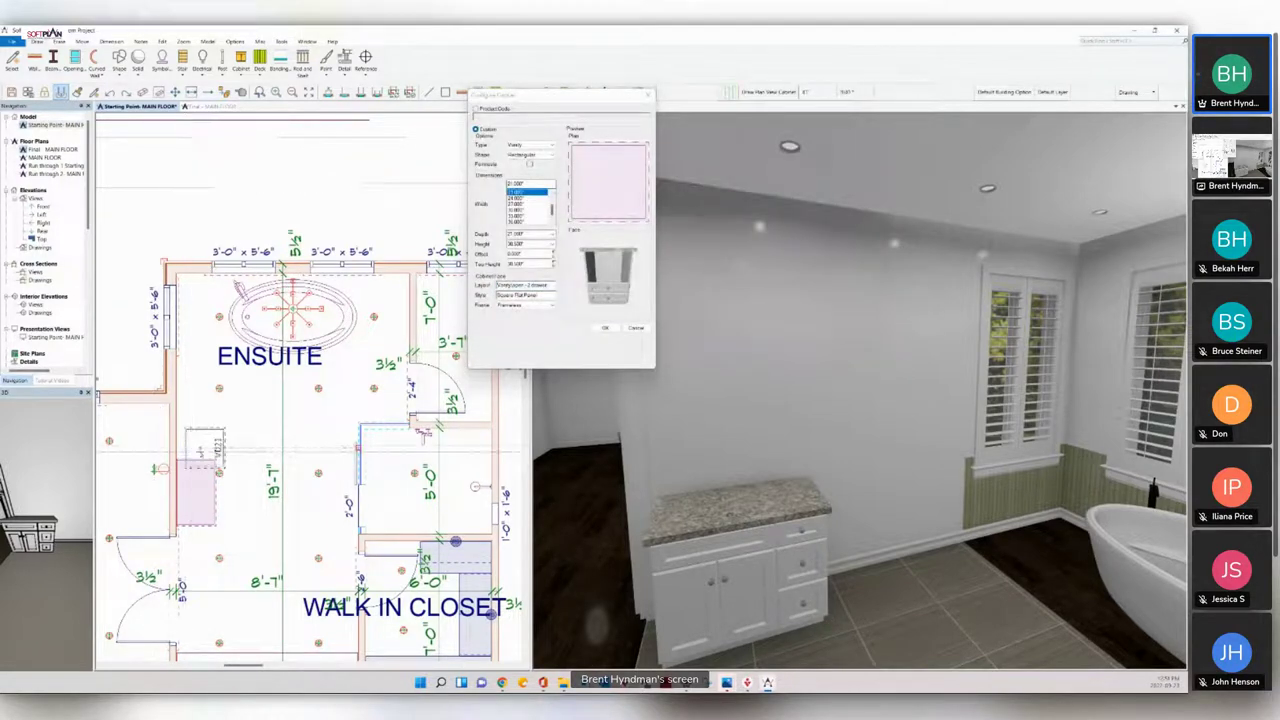
click(200, 448)
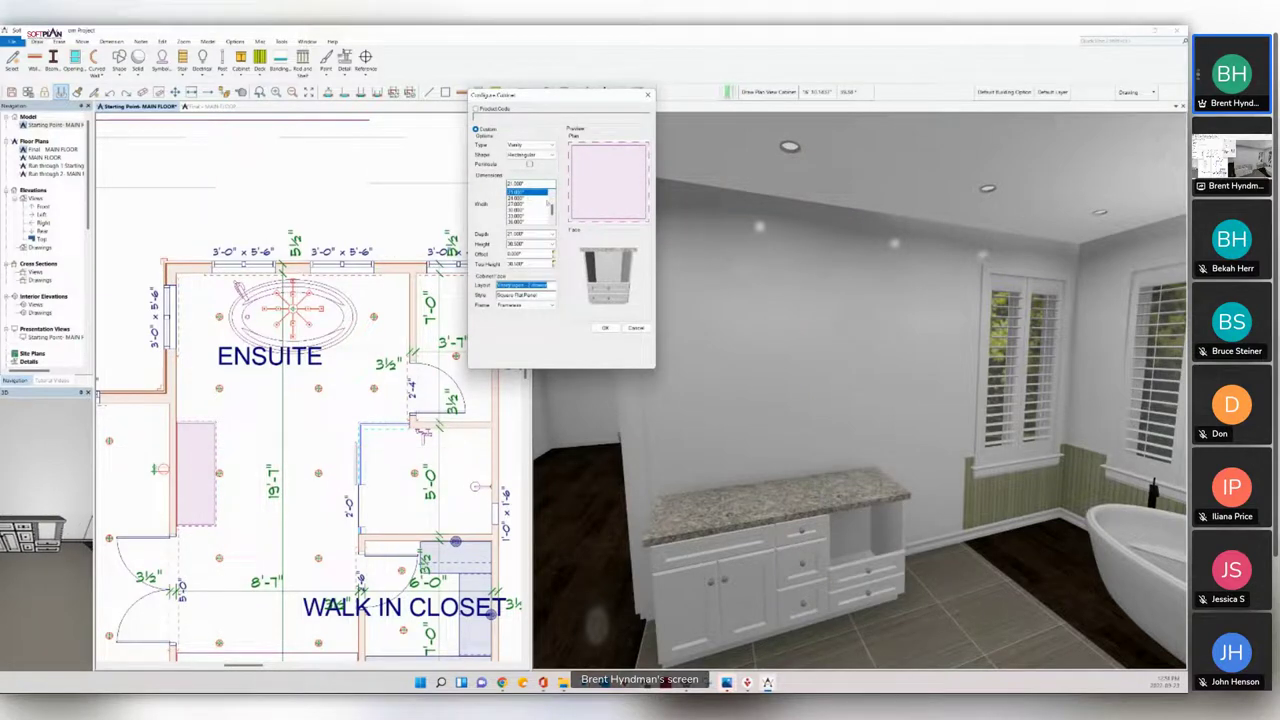
Step: Add a second 12" wide 1-2 drawer recessed vanity cabinet beyond the open cabinet, and finish the cabinet configuration
click(551, 194)
click(551, 194)
click(551, 194)
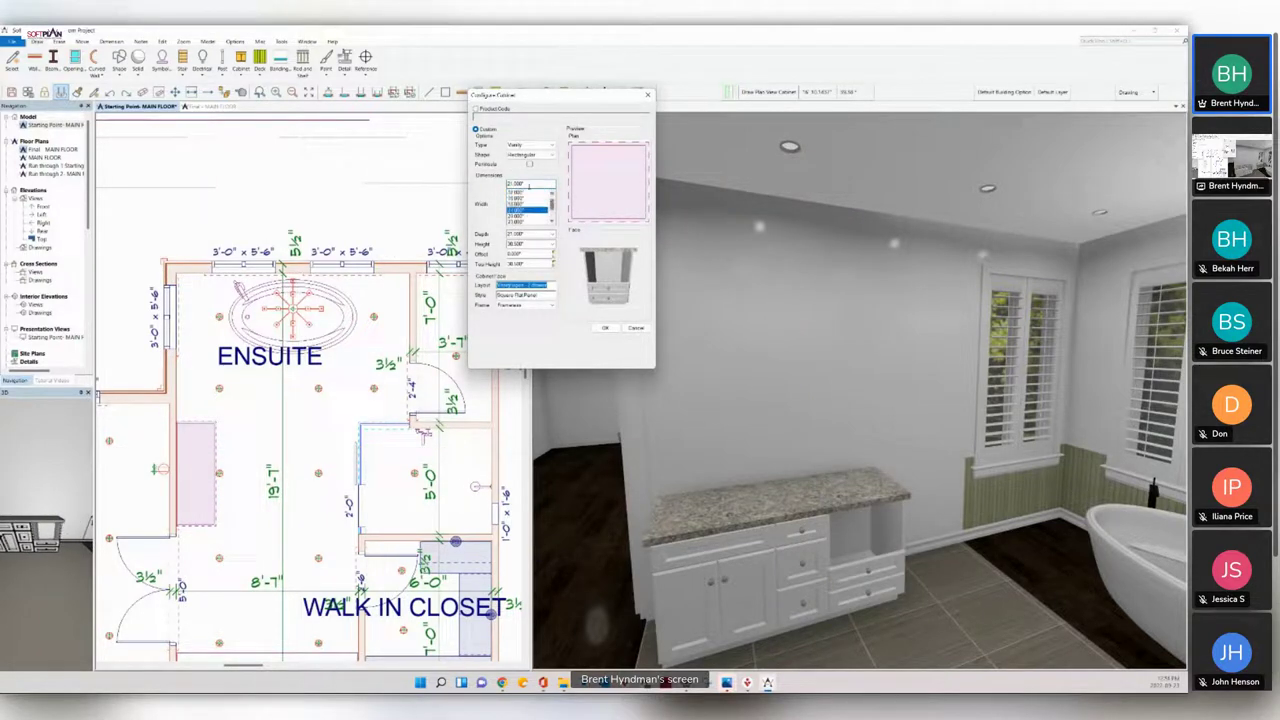
click(525, 192)
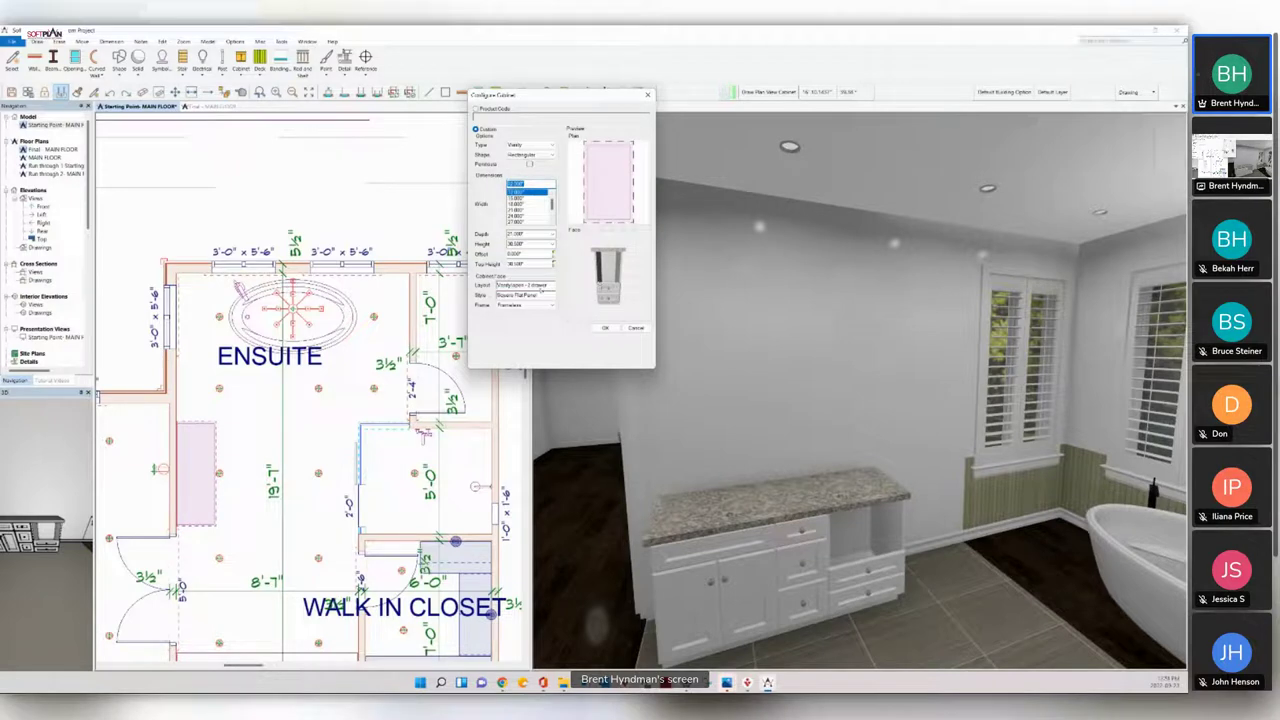
click(545, 287)
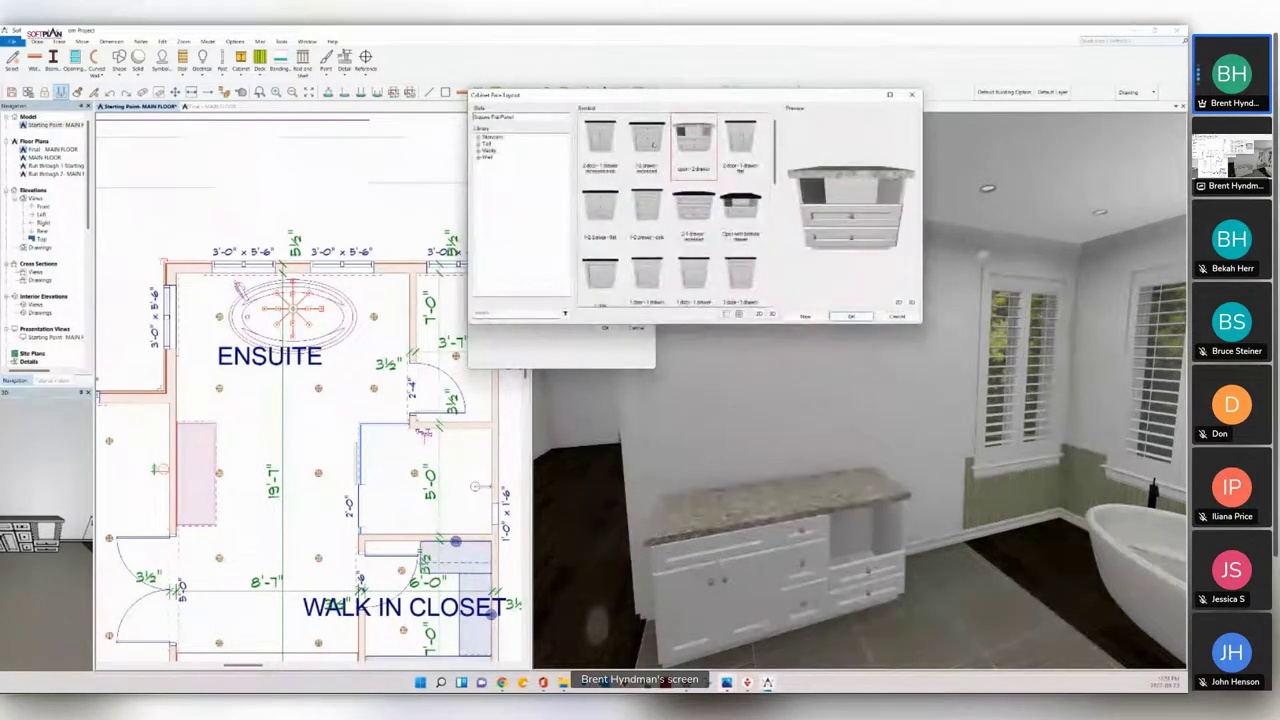
click(648, 158)
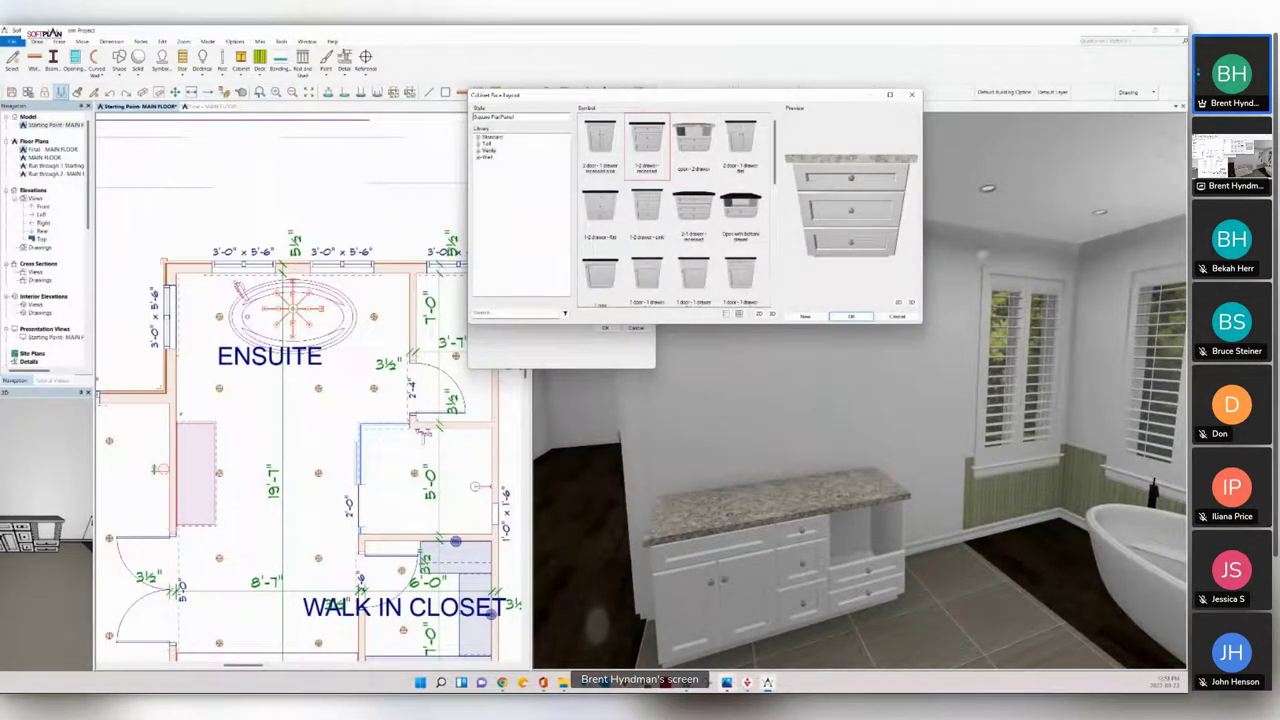
click(851, 316)
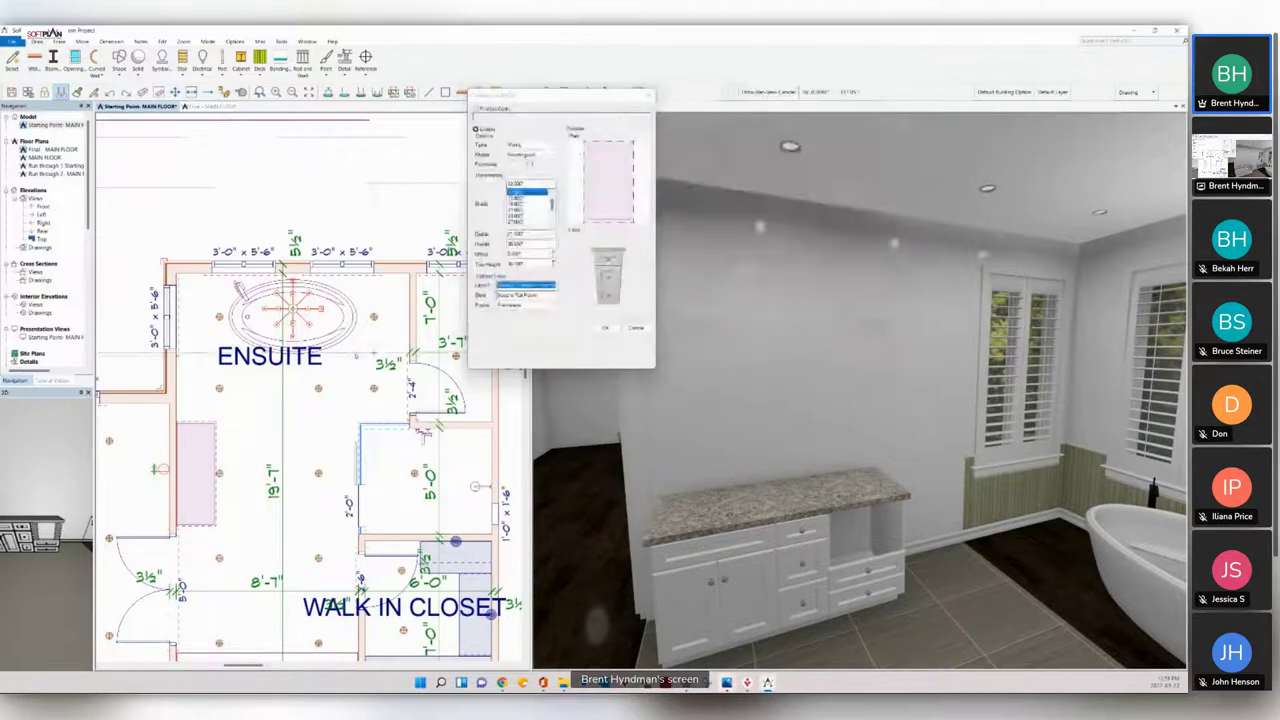
click(181, 420)
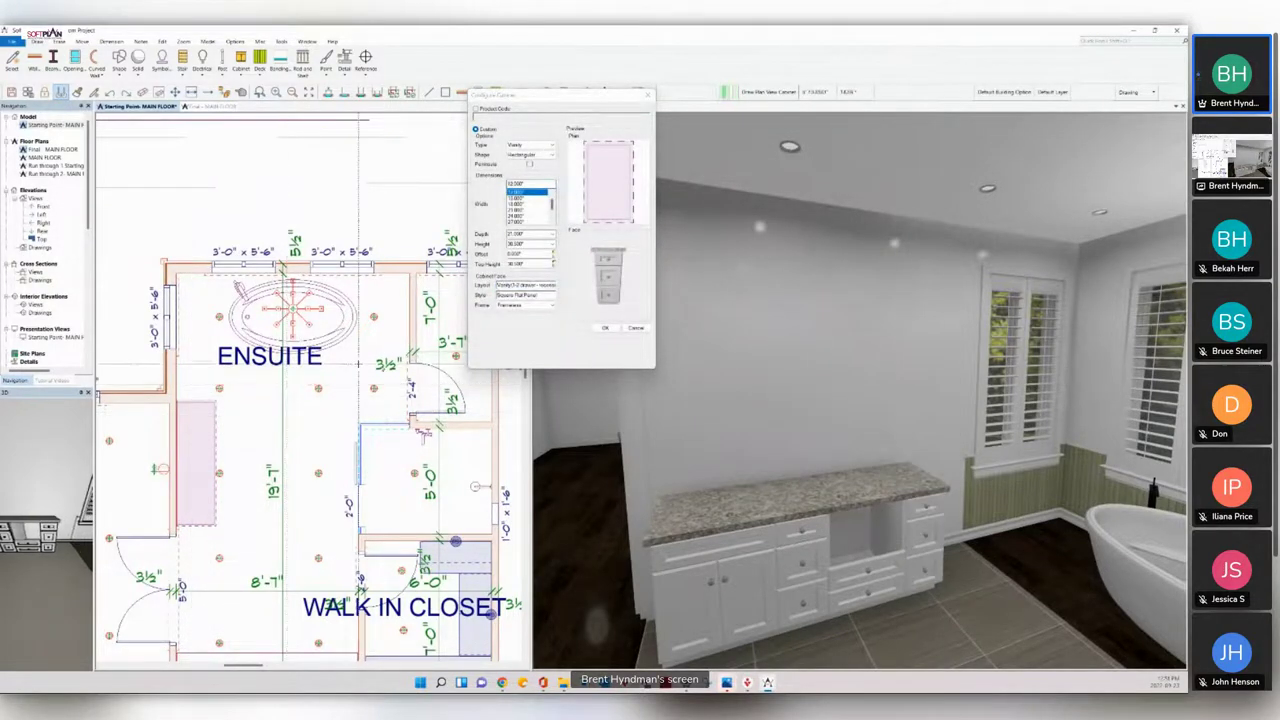
click(604, 328)
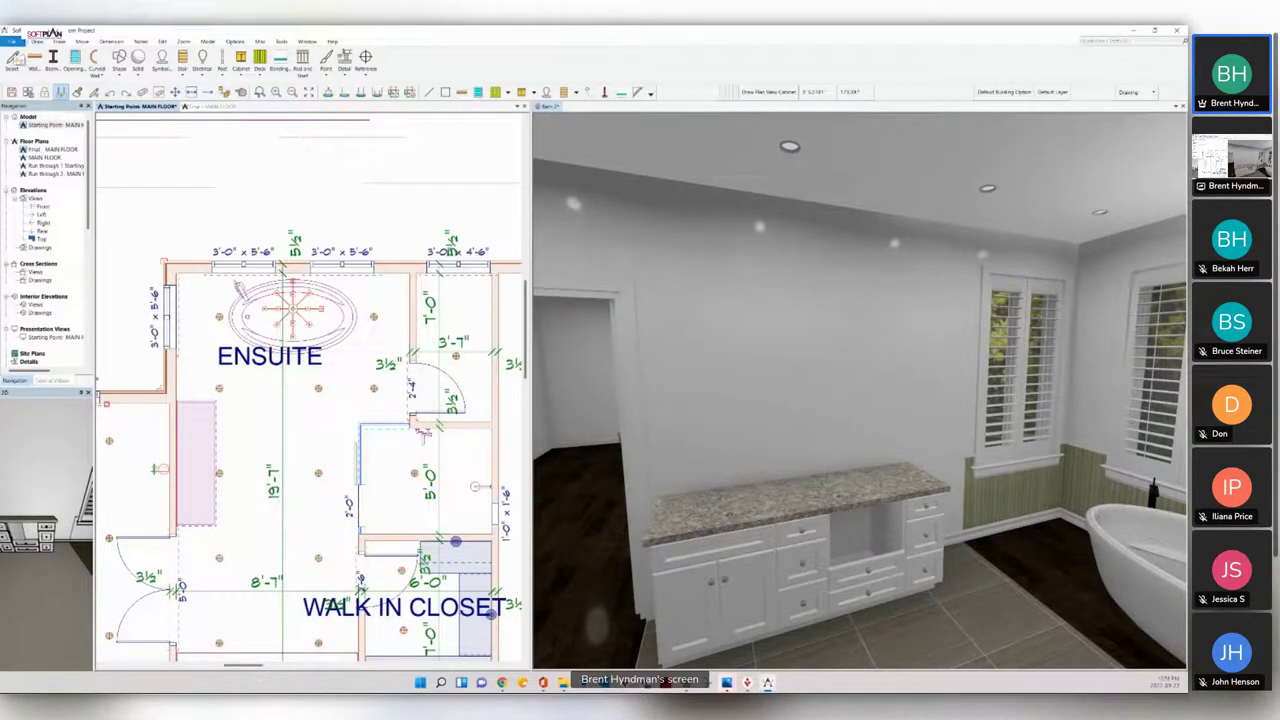
Step: Add a second 24" sink vanity at the tub end of the cabinet row and bring up the individual cabinet labels in plan
click(13, 60)
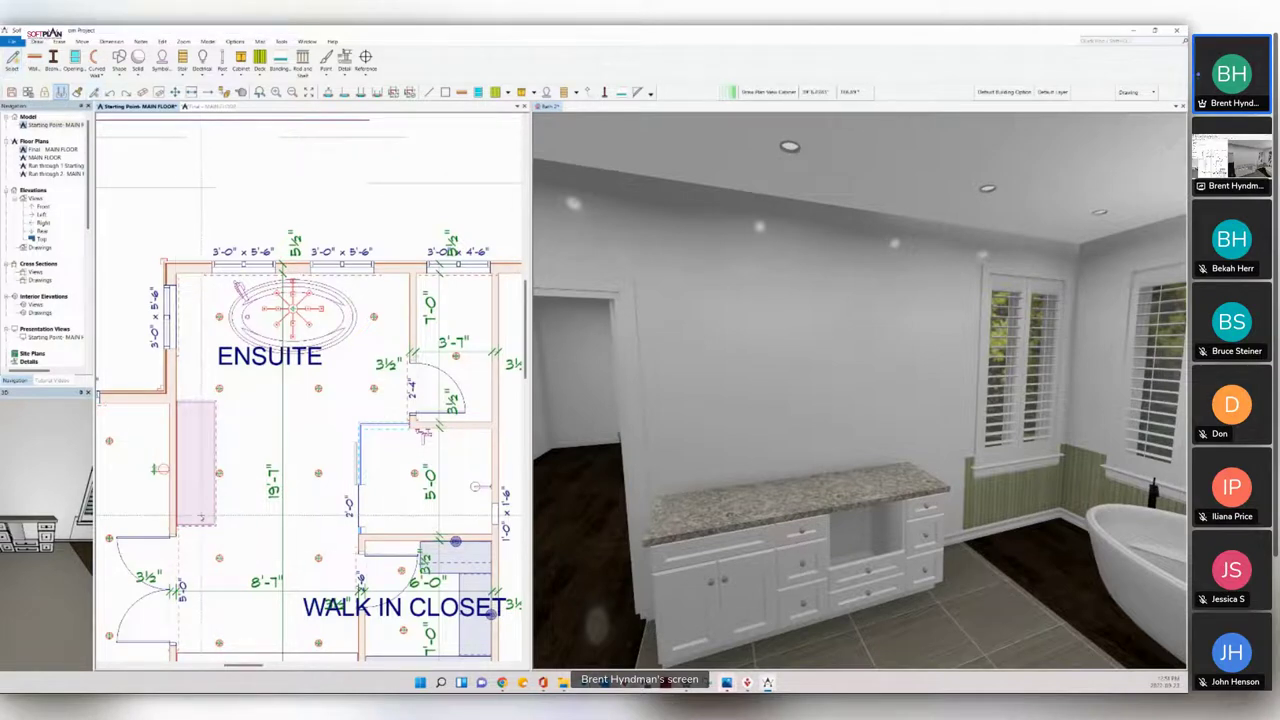
click(195, 386)
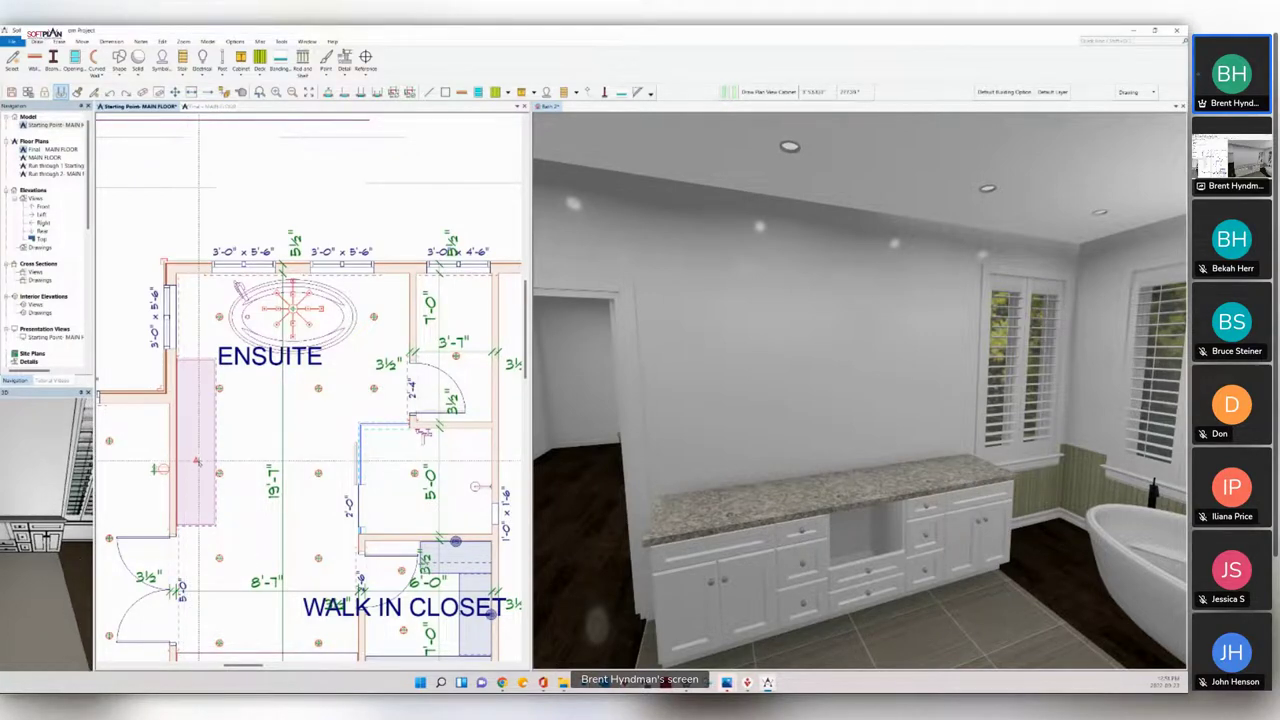
right_click(197, 459)
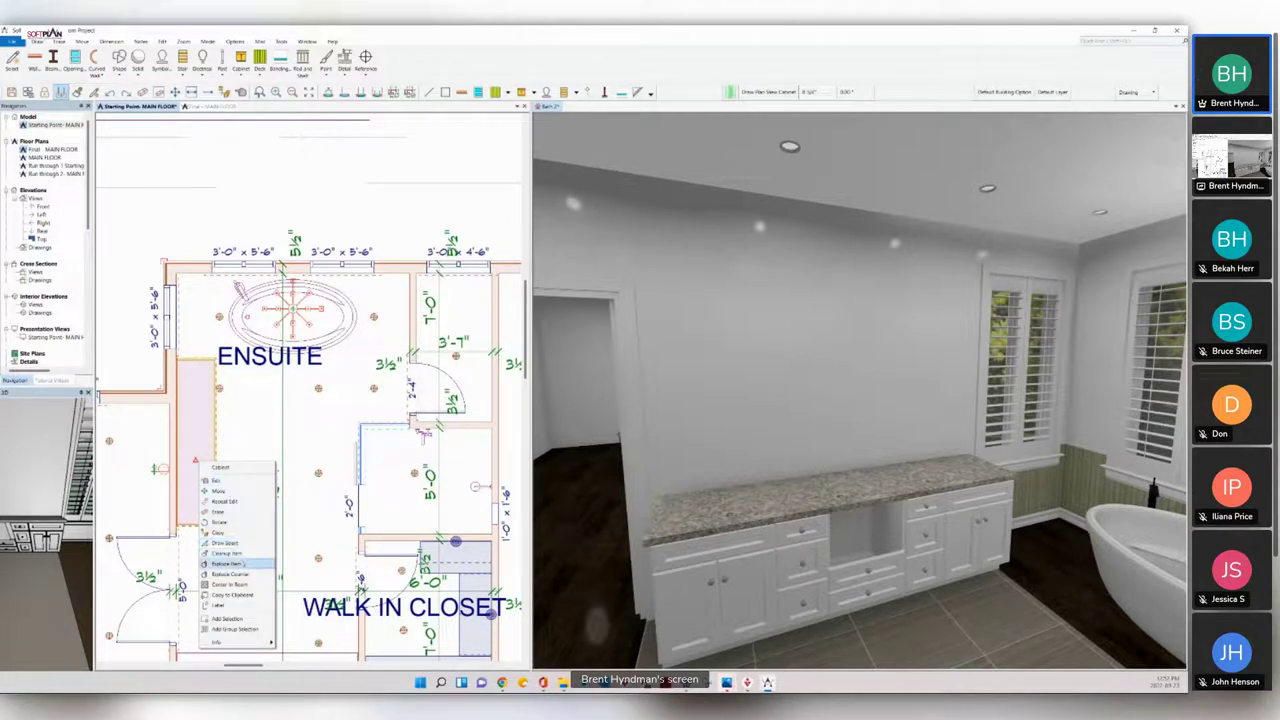
click(242, 564)
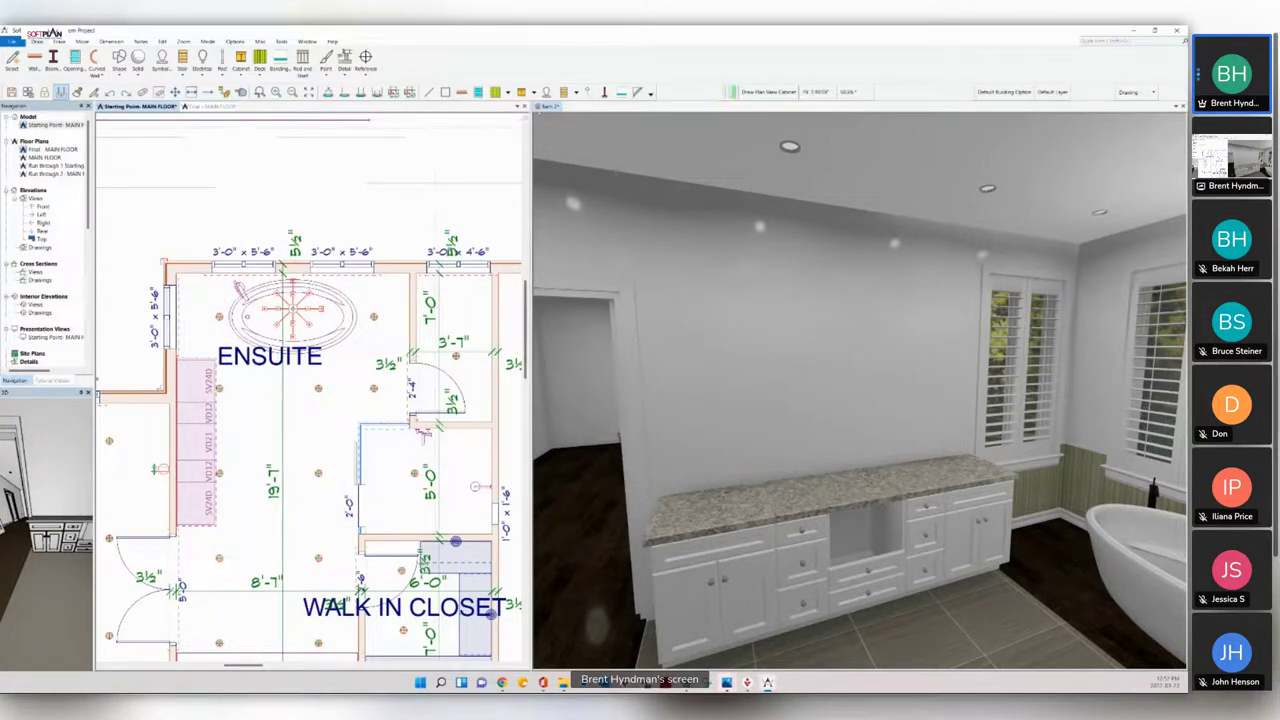
Step: Open the middle open-front drawer cabinet for editing from the 3D view and review its face, vanity and cabinet run settings
click(620, 320)
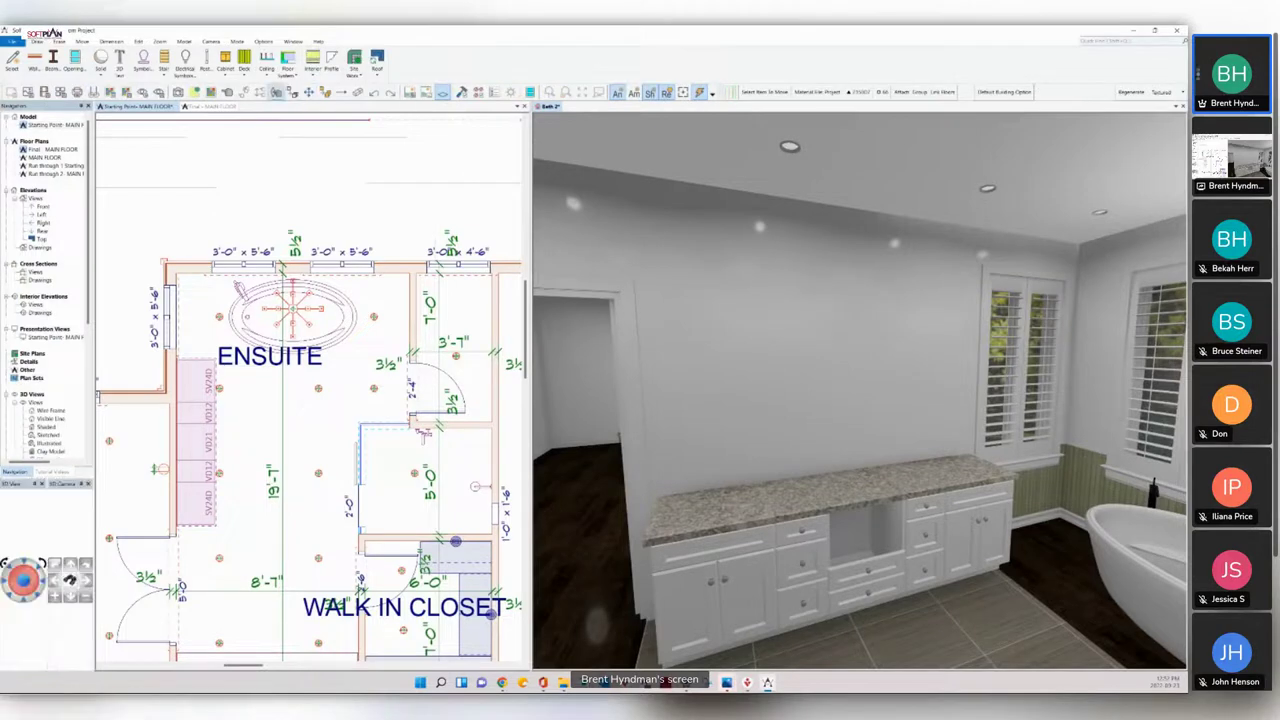
click(760, 496)
click(856, 560)
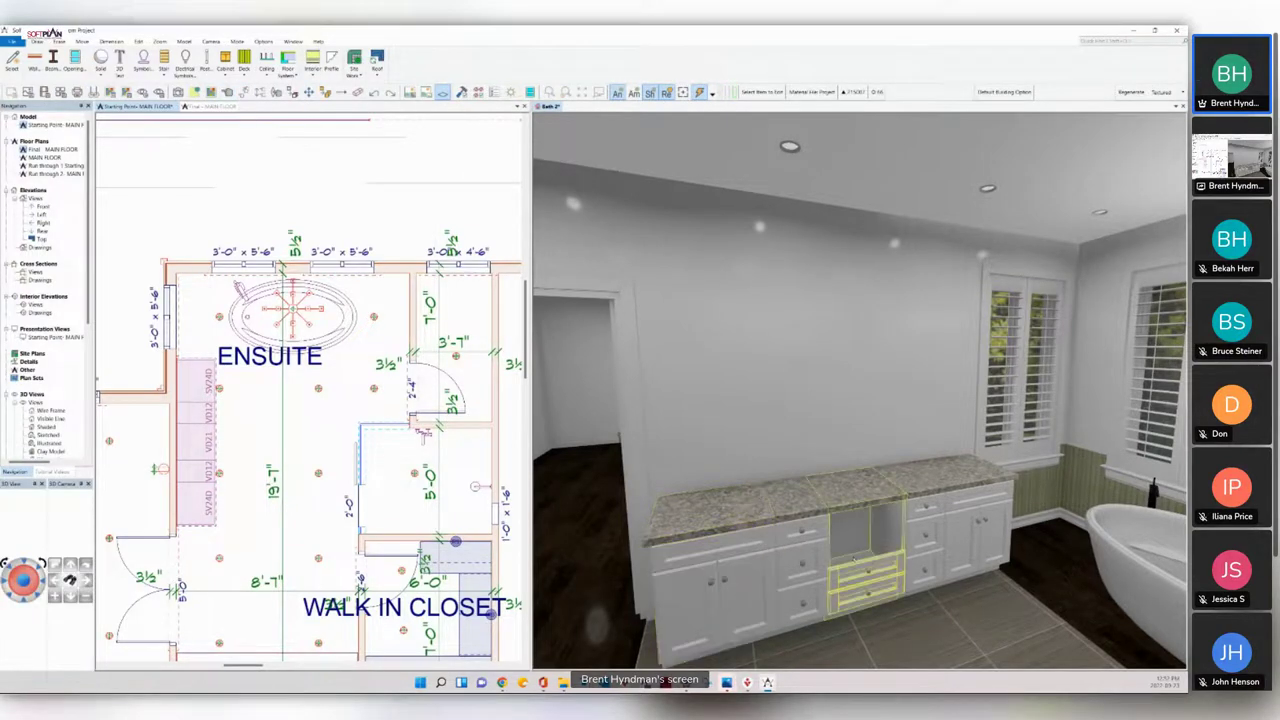
click(860, 568)
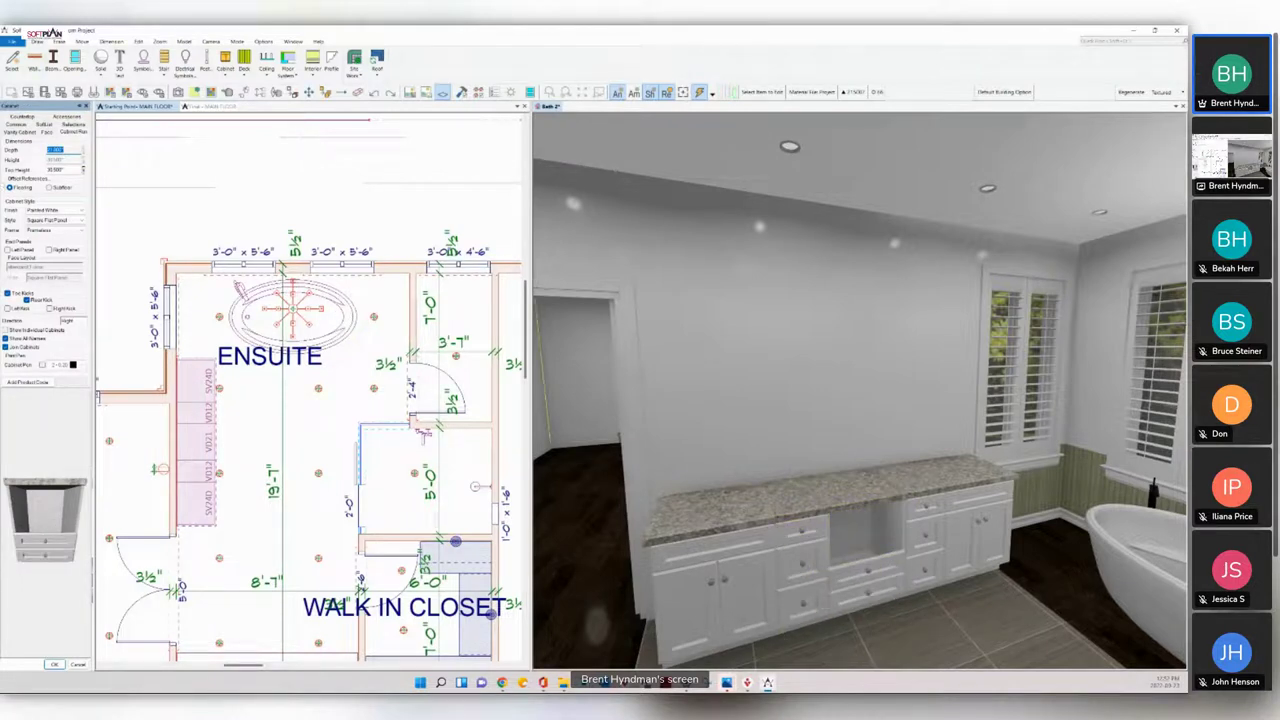
click(46, 132)
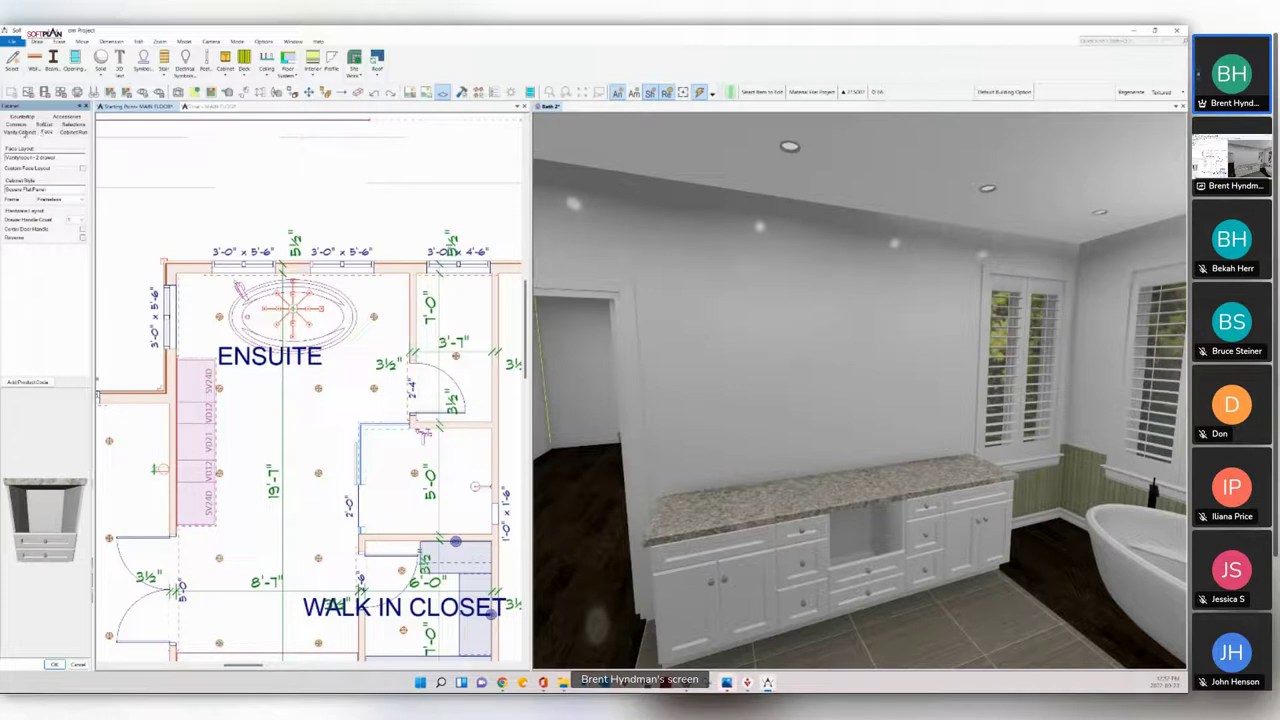
click(22, 132)
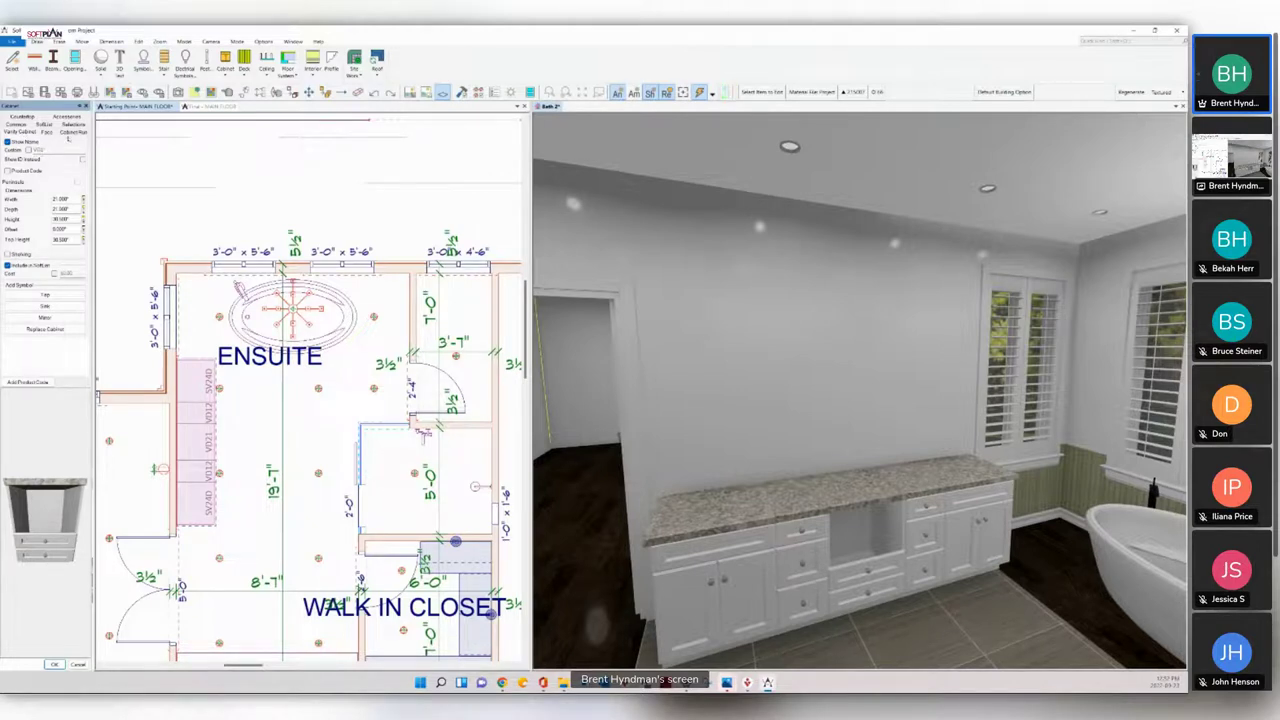
click(73, 131)
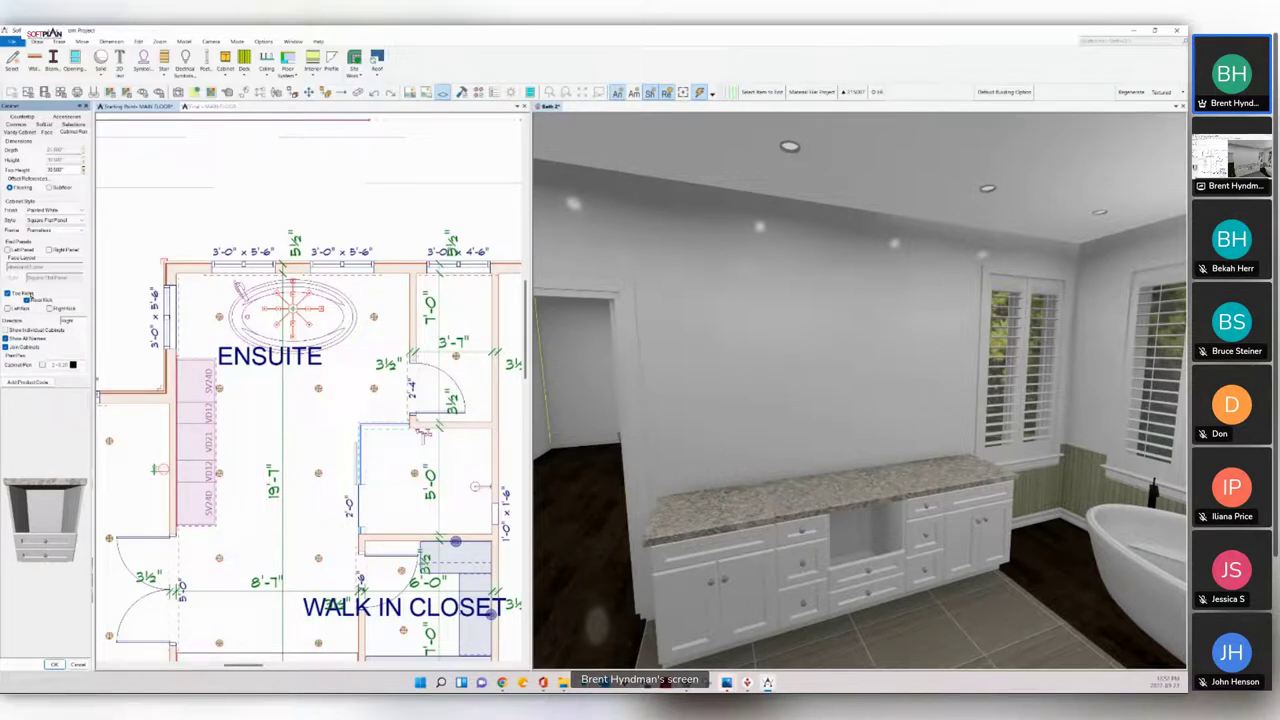
Step: Try the Painted Gray finish on the open cabinet and return it to Painted White
click(55, 210)
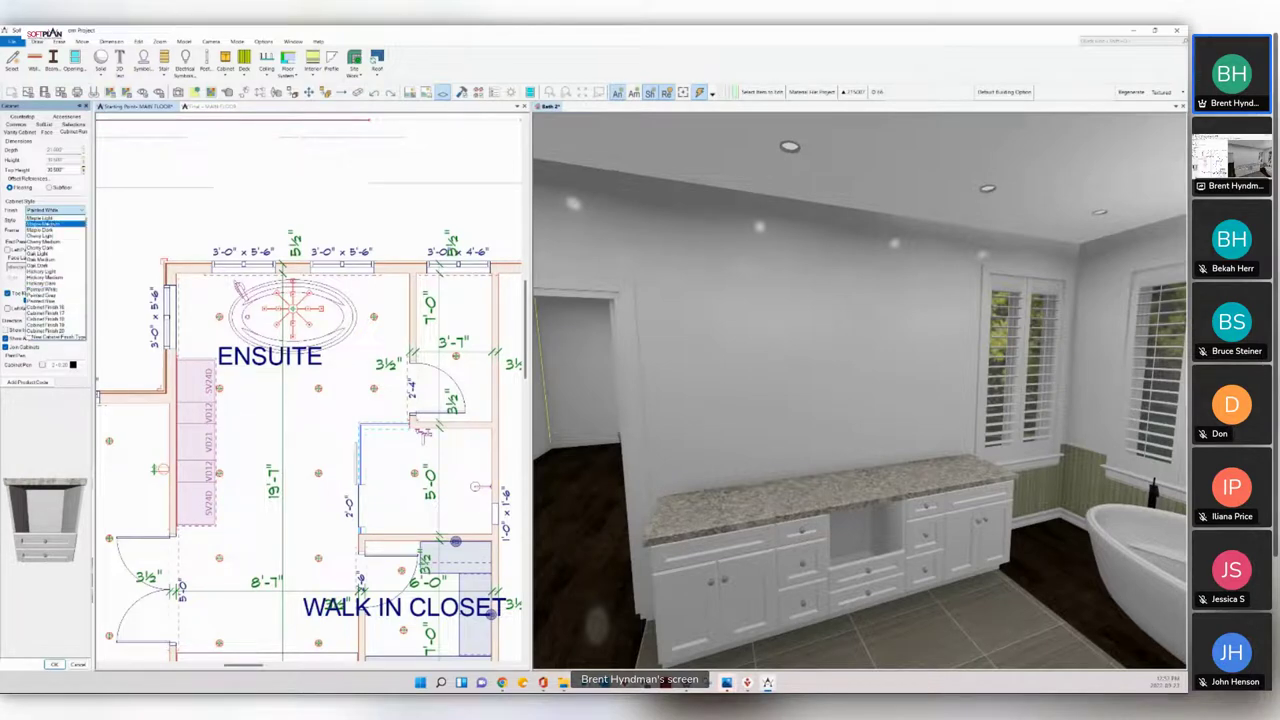
click(45, 295)
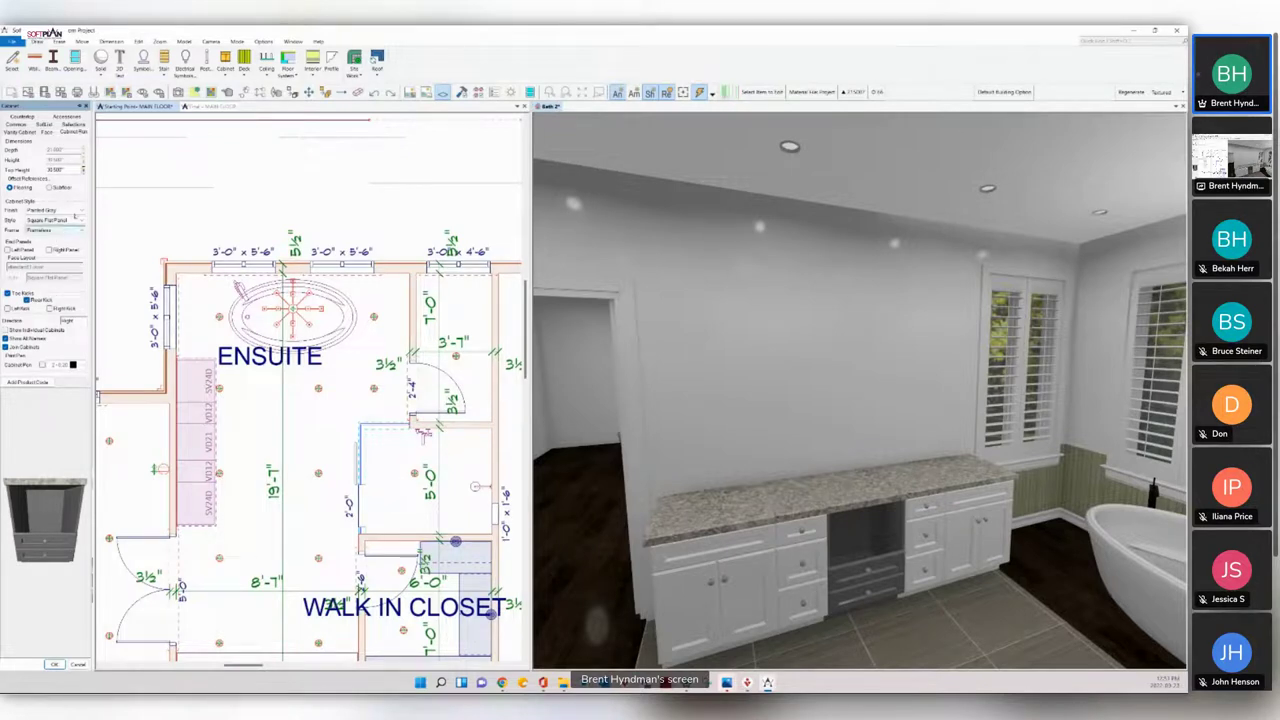
click(55, 210)
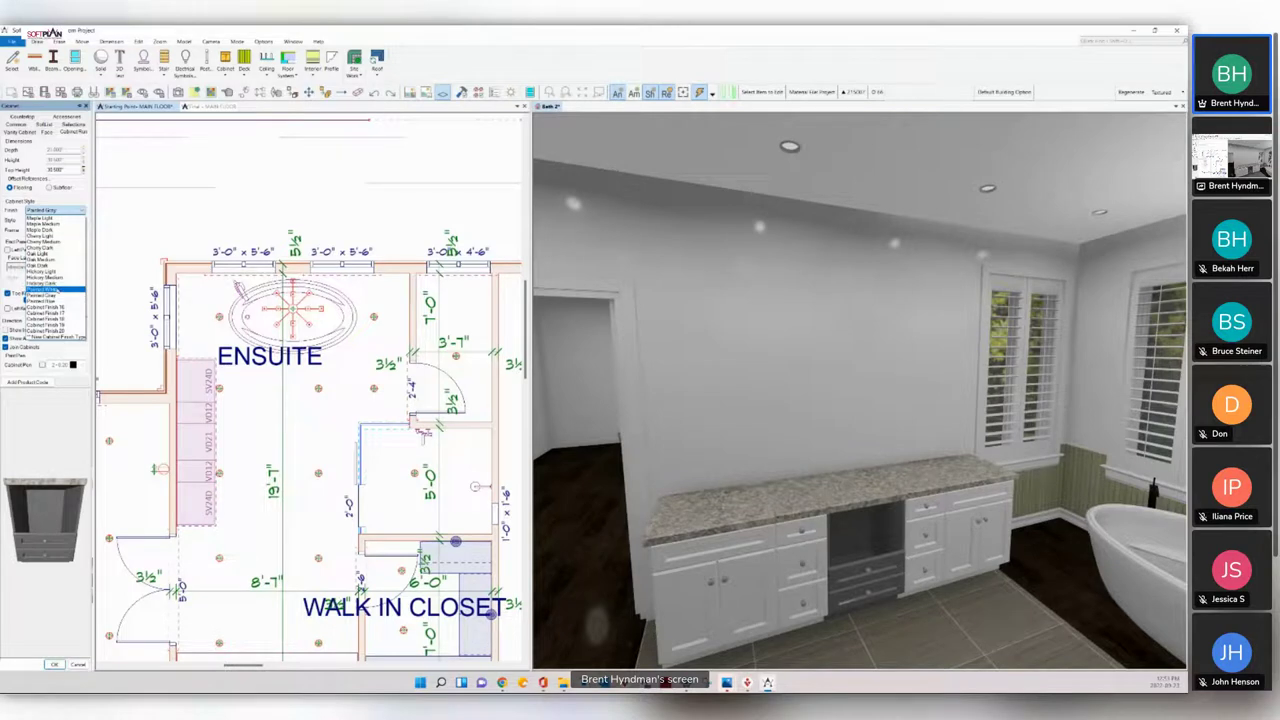
click(50, 291)
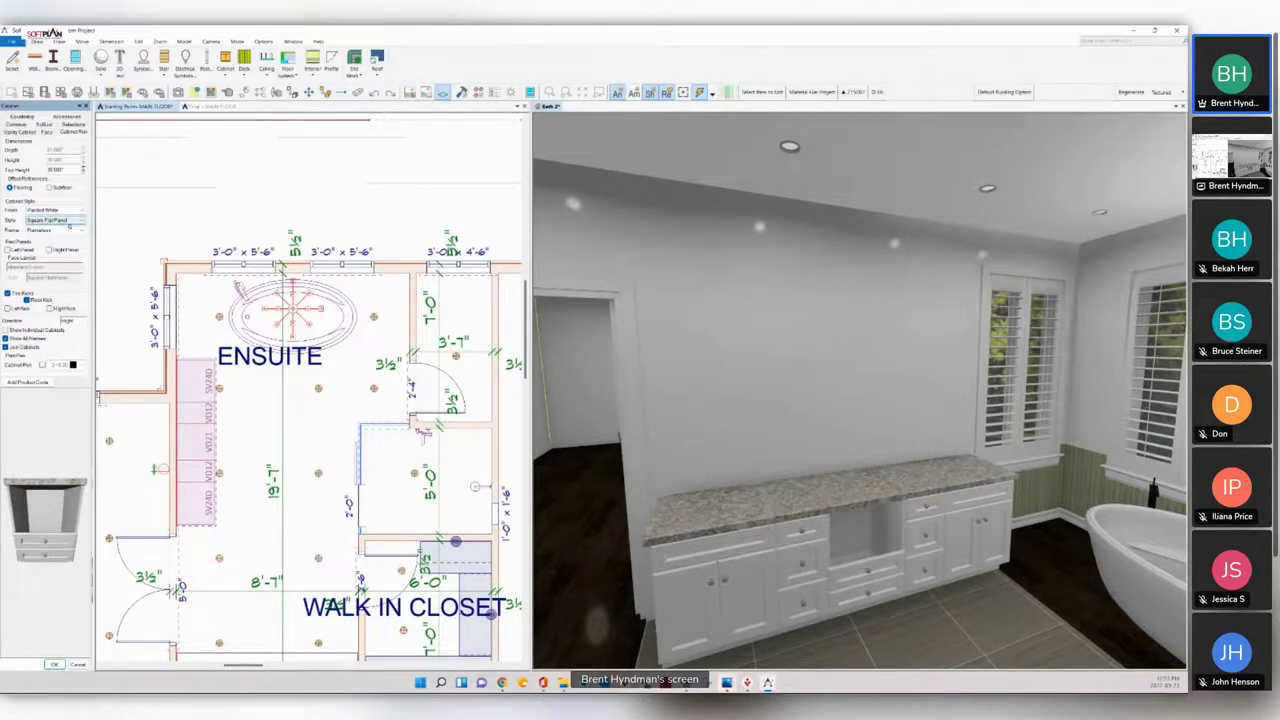
Step: Try the Shaker style on the open cabinet and return it to Square Flat Panel
click(60, 220)
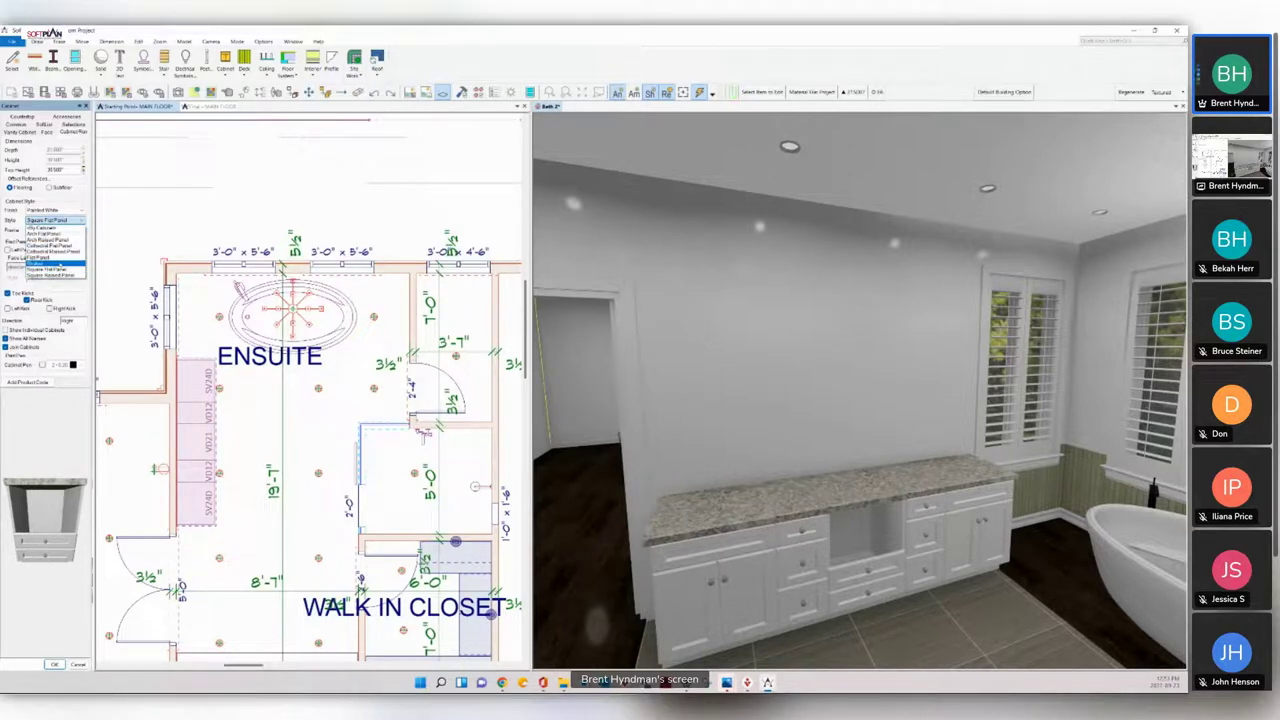
click(45, 263)
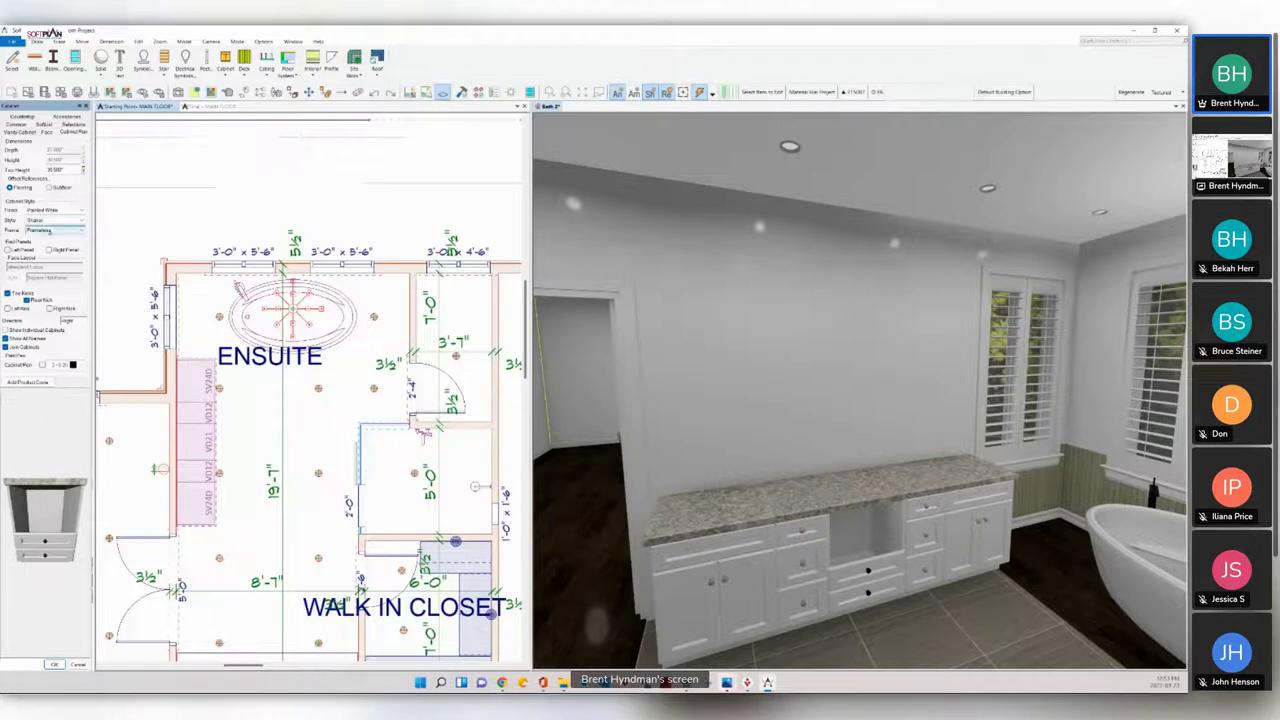
click(55, 220)
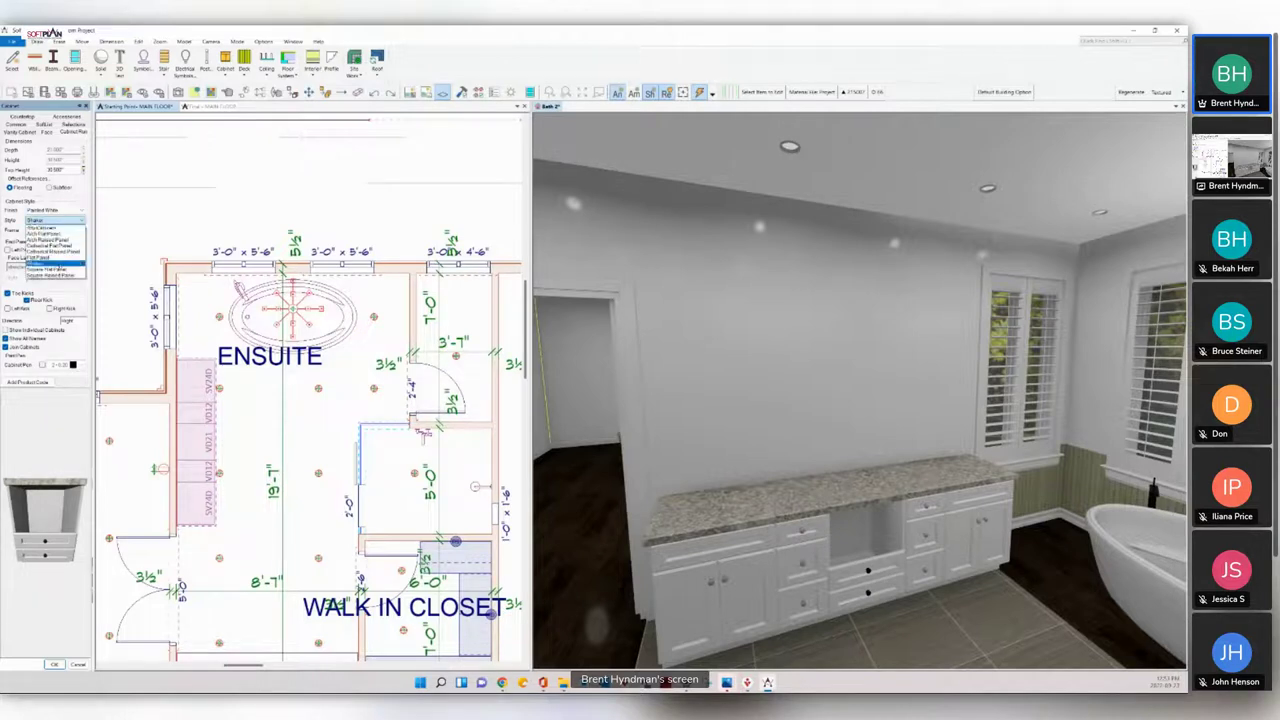
click(50, 270)
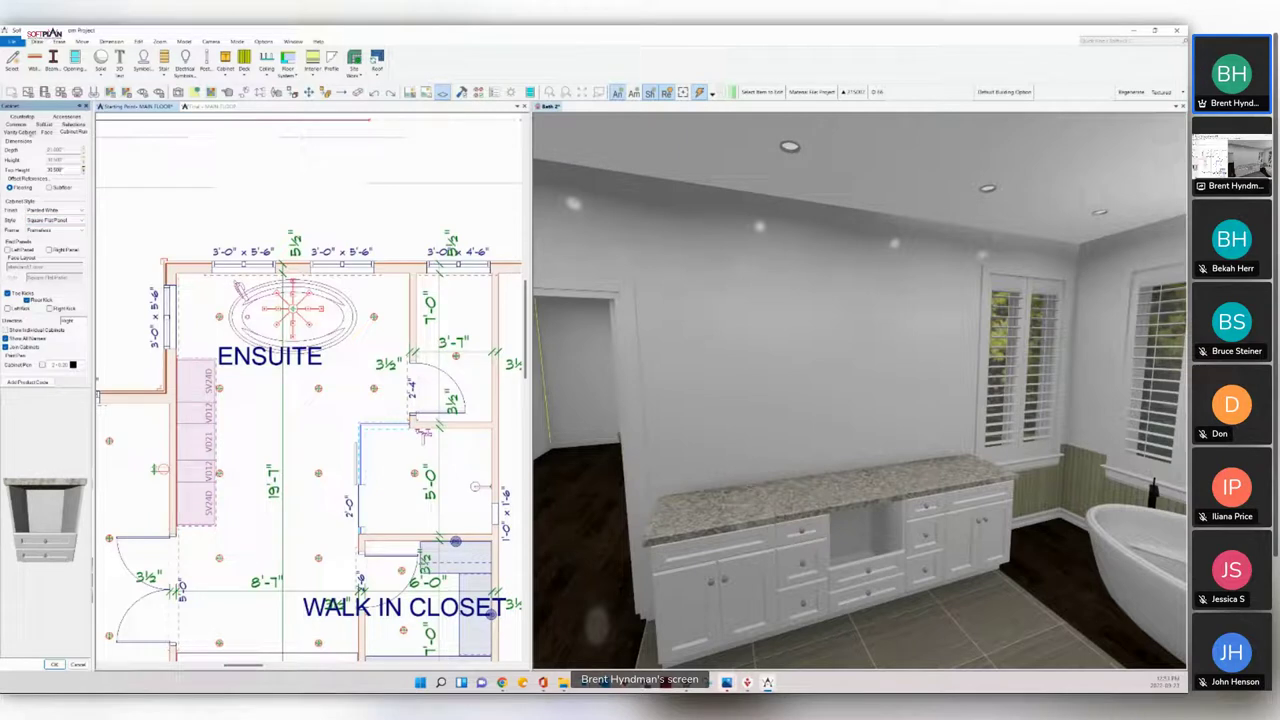
Step: Turn on a custom face layout for the open cabinet and remove both single drawers from it
click(47, 132)
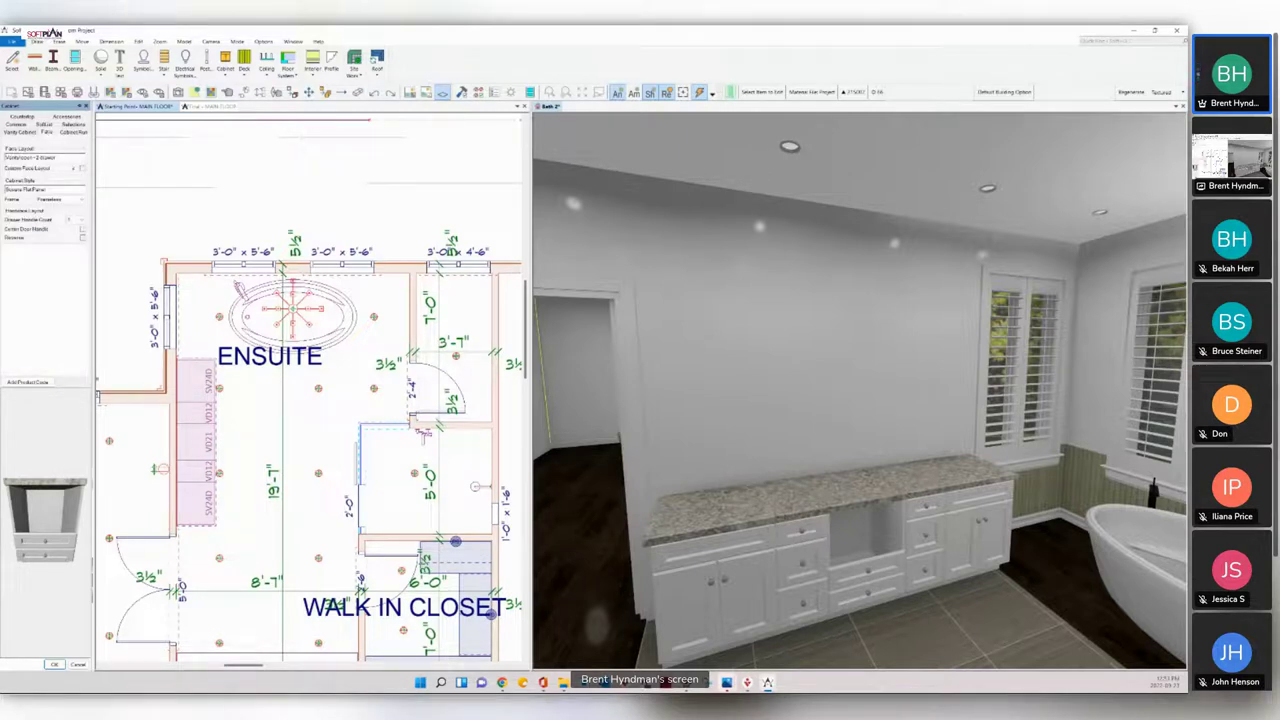
click(83, 168)
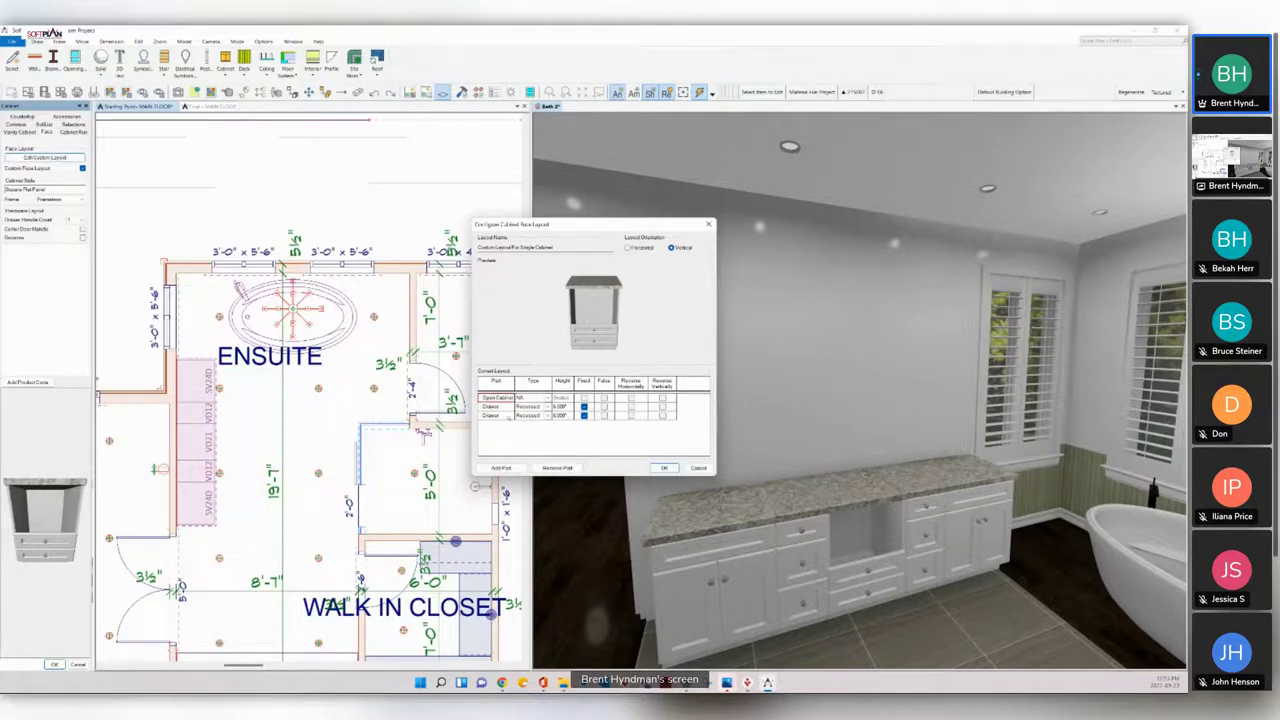
click(502, 415)
click(556, 468)
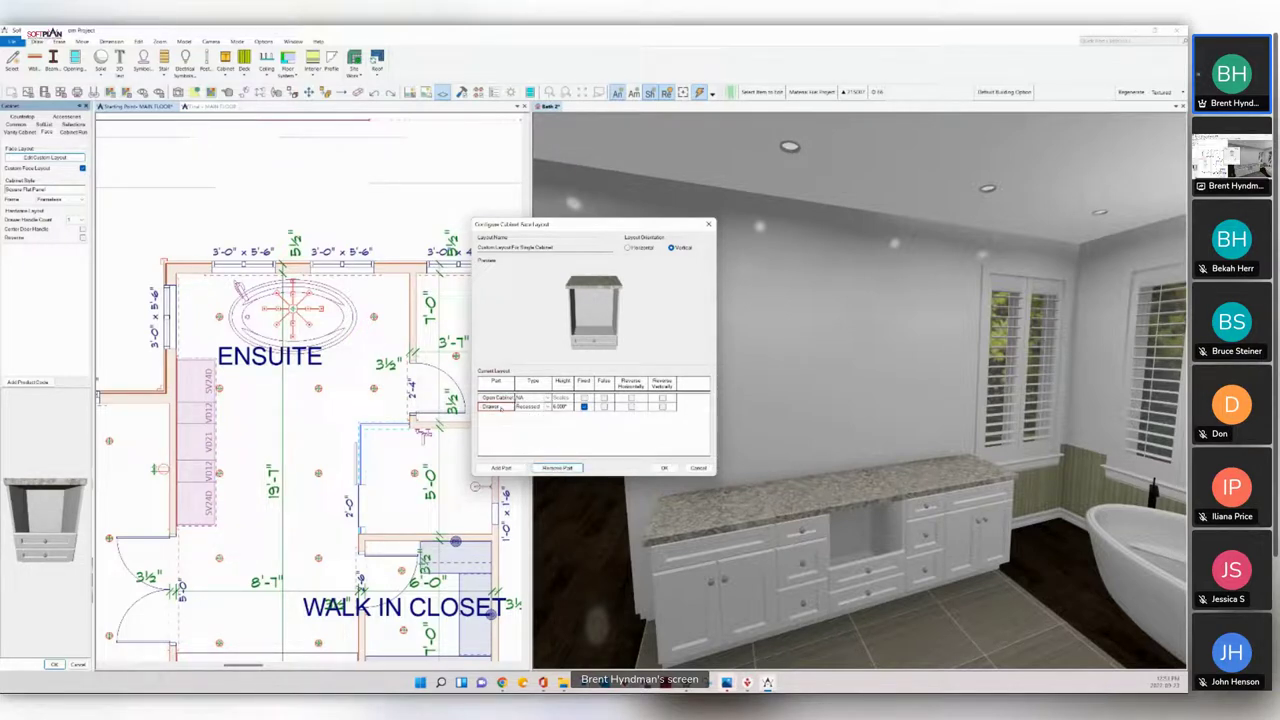
click(557, 468)
Step: Add a Double Drawer part to the custom layout and reorder it below the open cabinet part
click(500, 468)
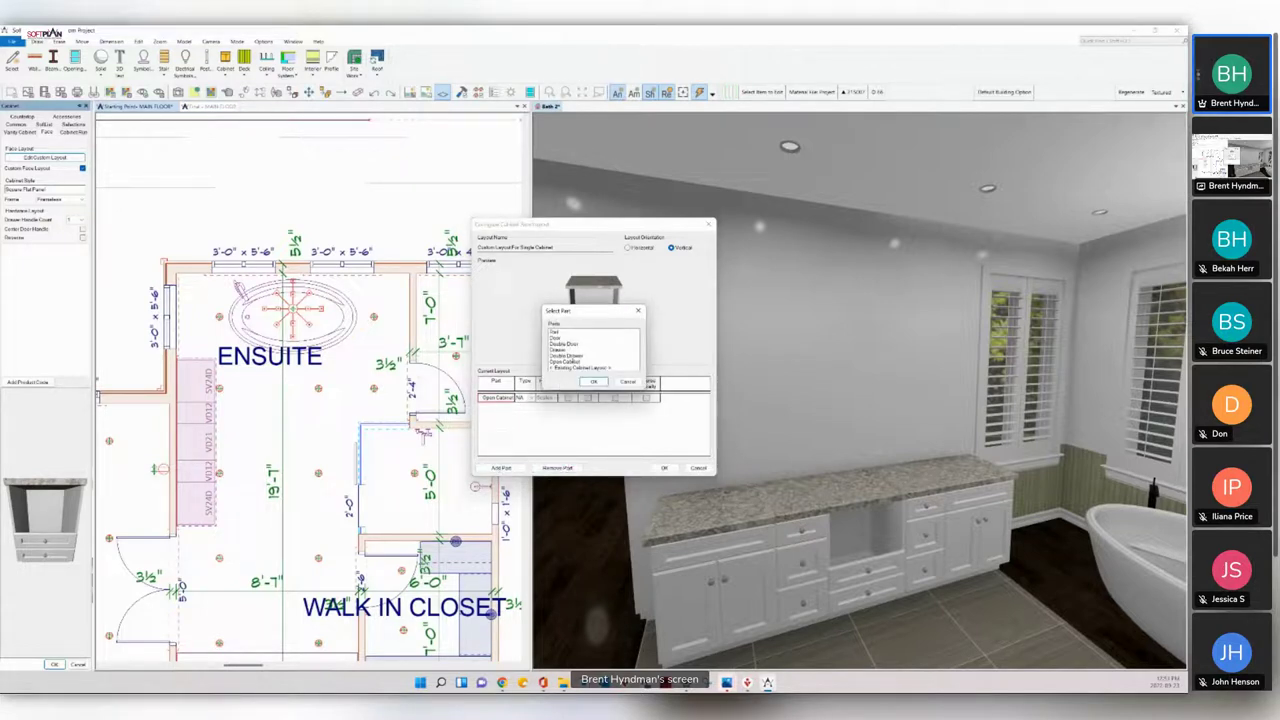
click(571, 356)
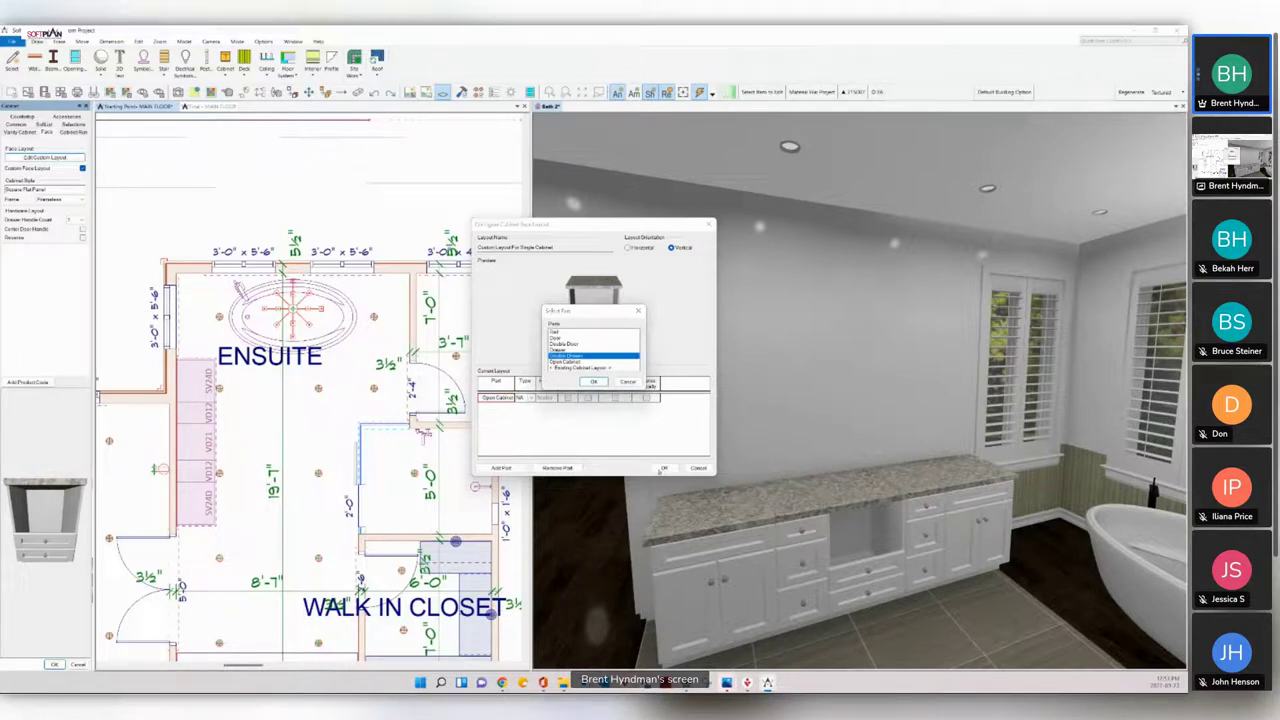
click(593, 382)
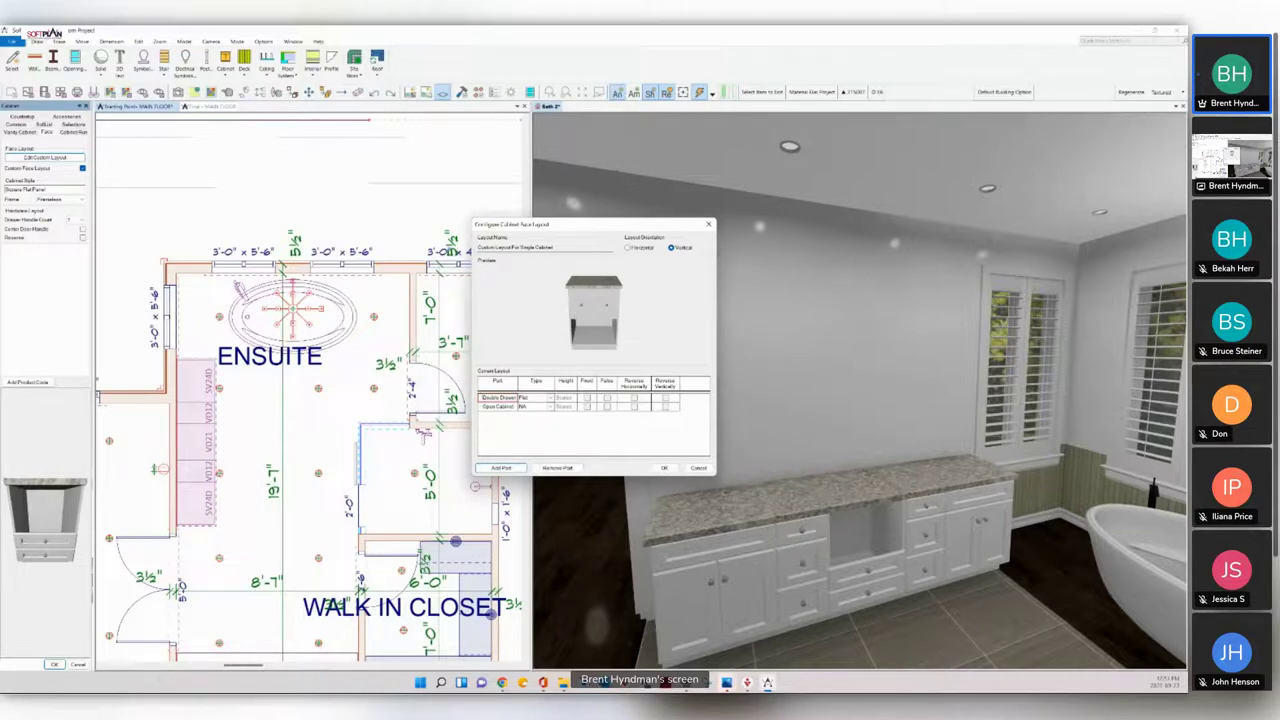
drag(481, 398, 482, 408)
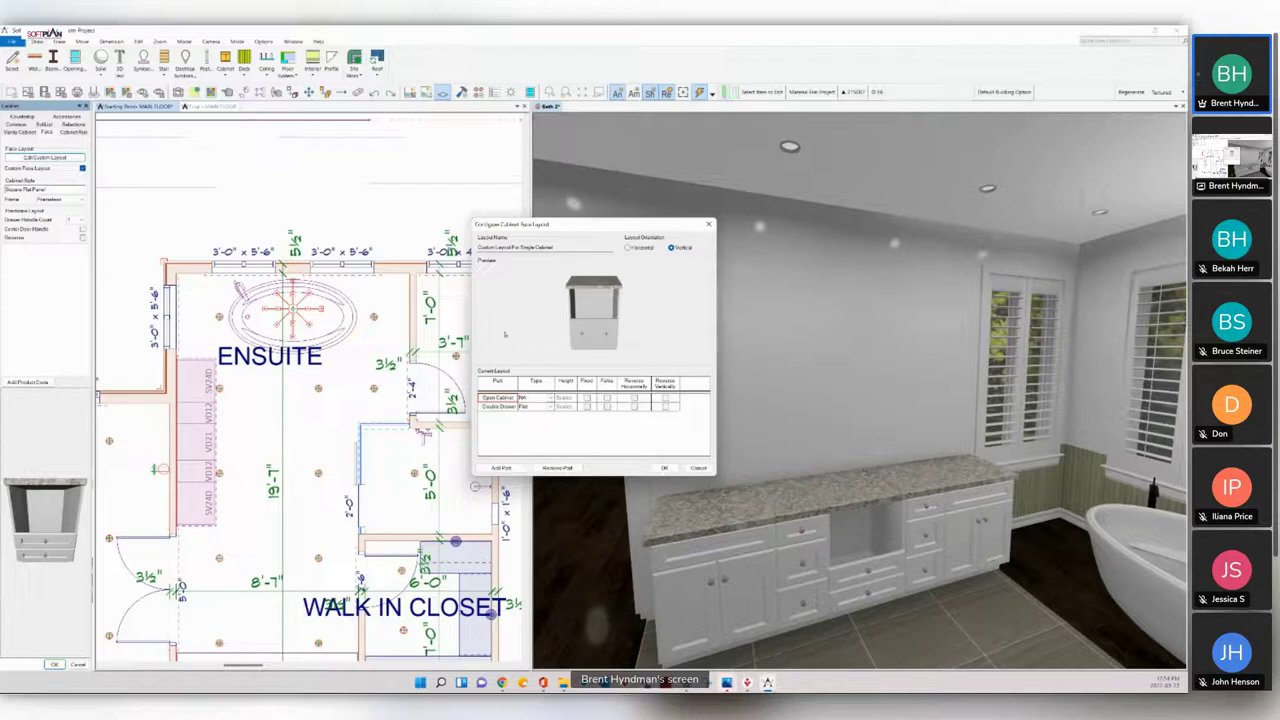
Step: Make the double drawer Recessed with a fixed height of 8" and accept the custom face layout
click(542, 406)
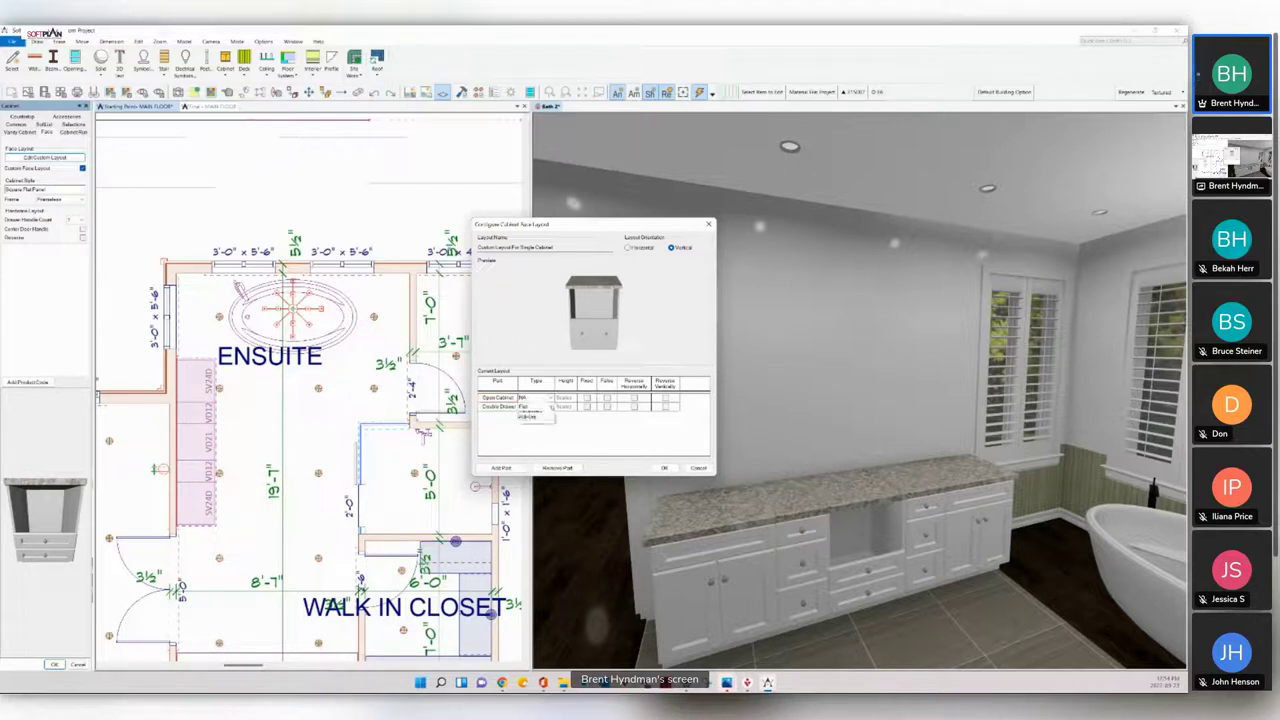
click(531, 420)
click(587, 406)
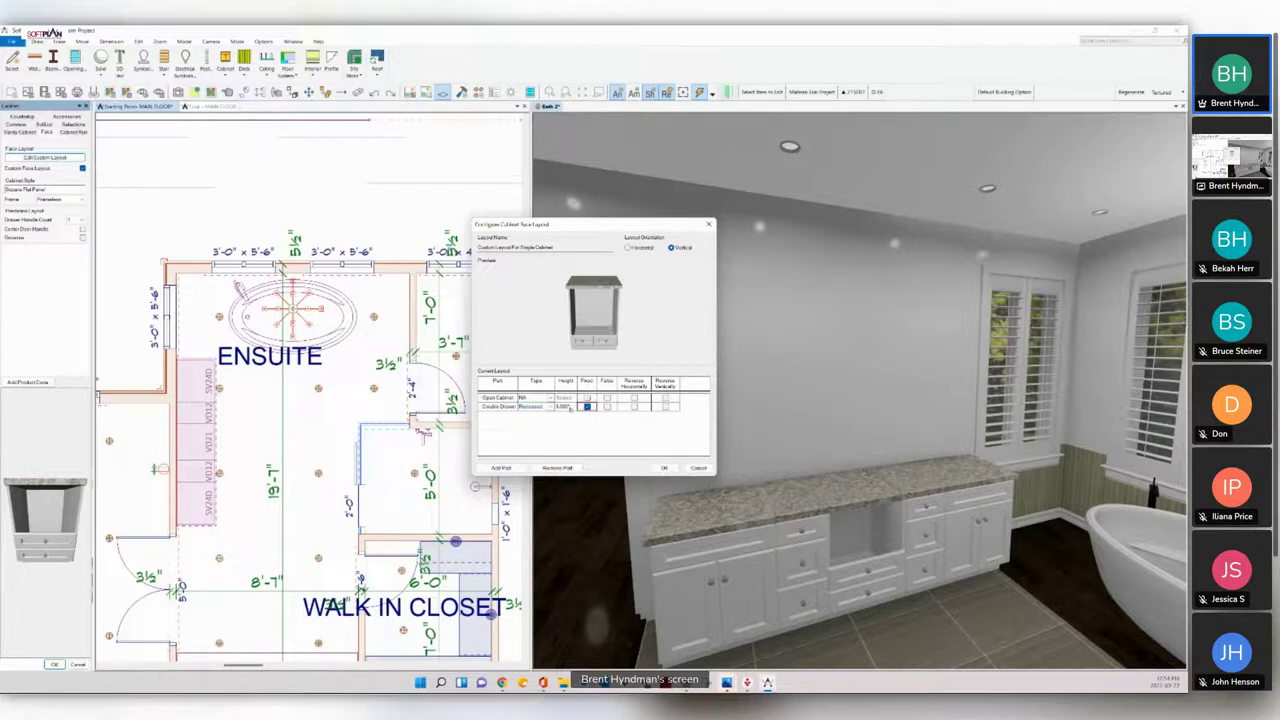
click(566, 407)
key(BackSpace)
key(BackSpace)
key(BackSpace)
key(BackSpace)
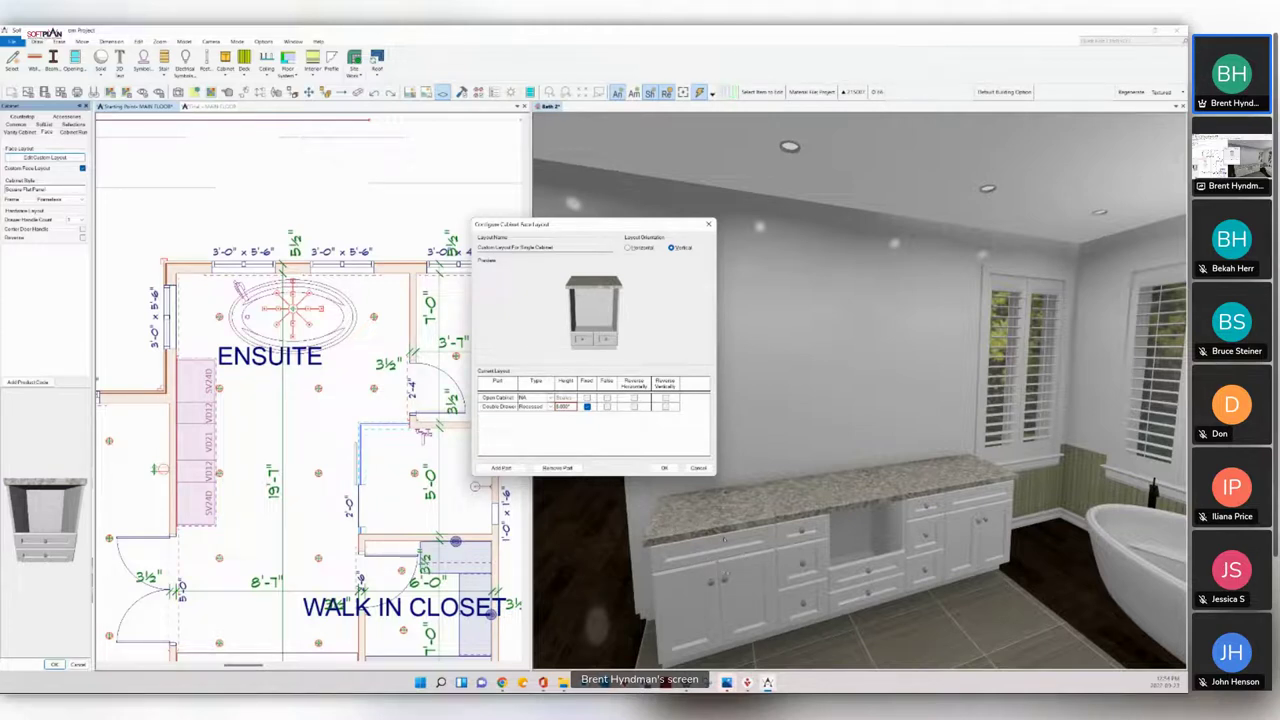
click(664, 468)
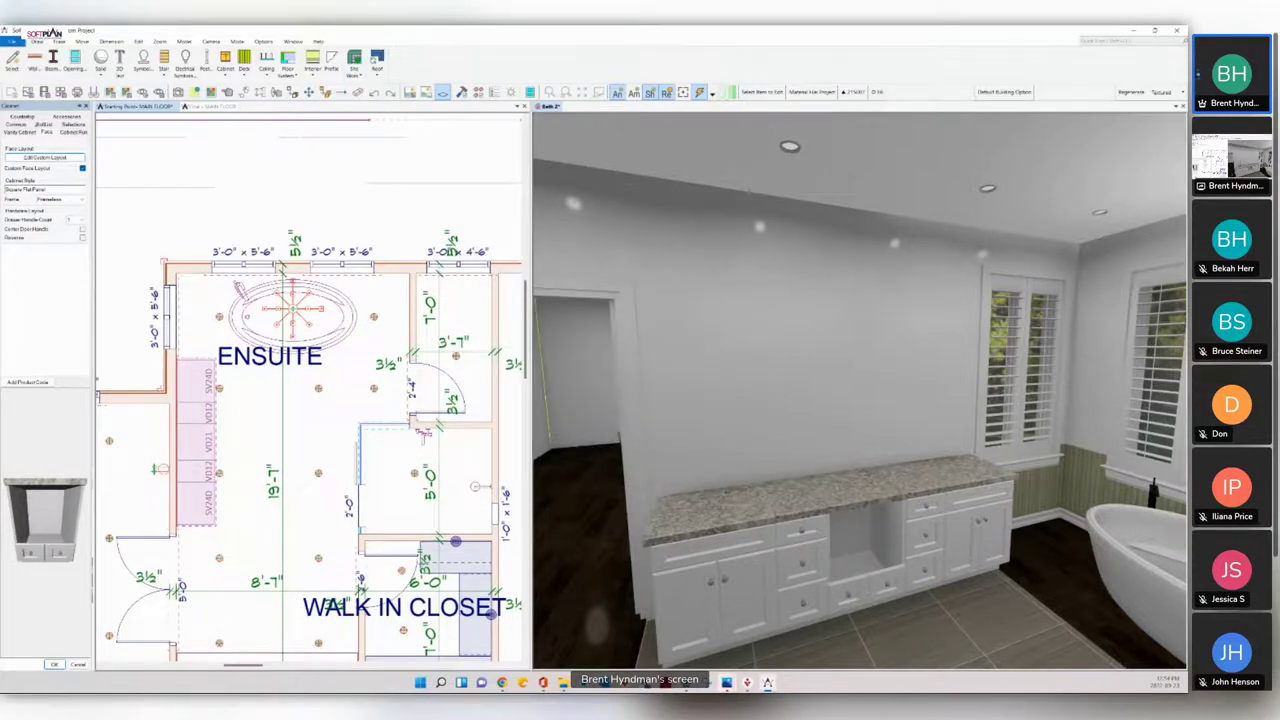
Step: Enable standard shelving with 2 shelves in the open cabinet and apply the cabinet edits
click(20, 132)
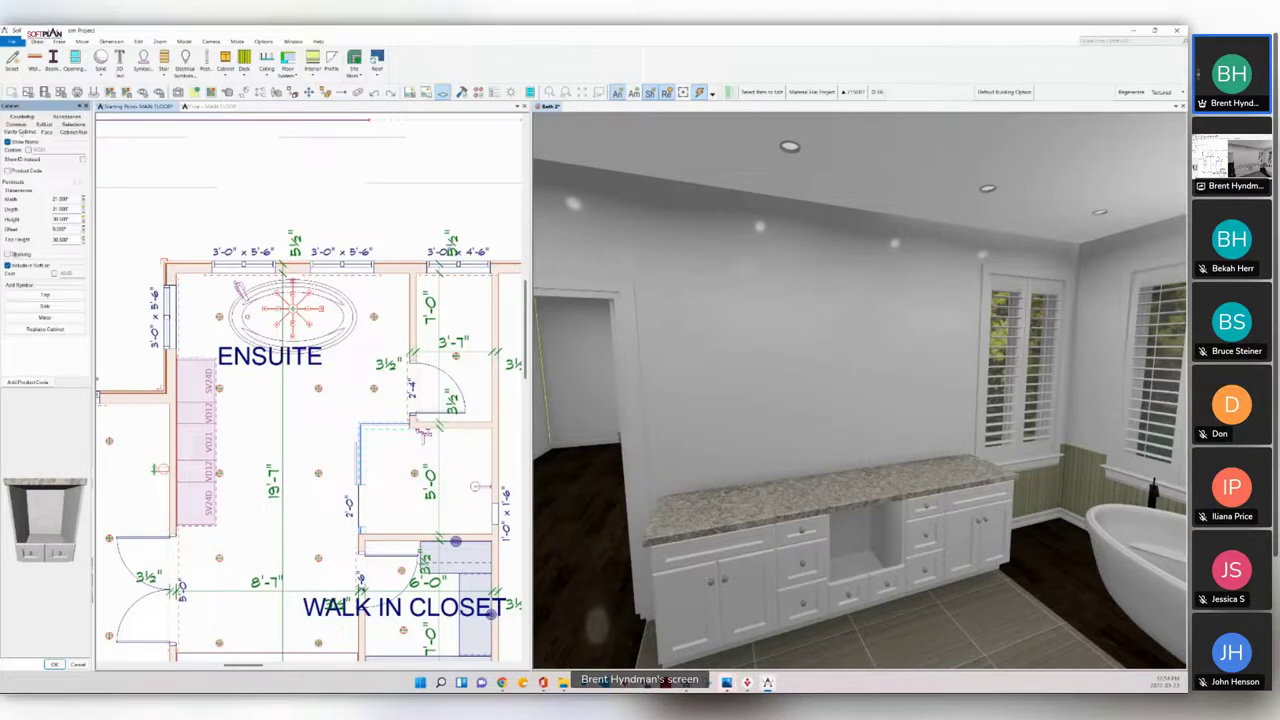
click(8, 254)
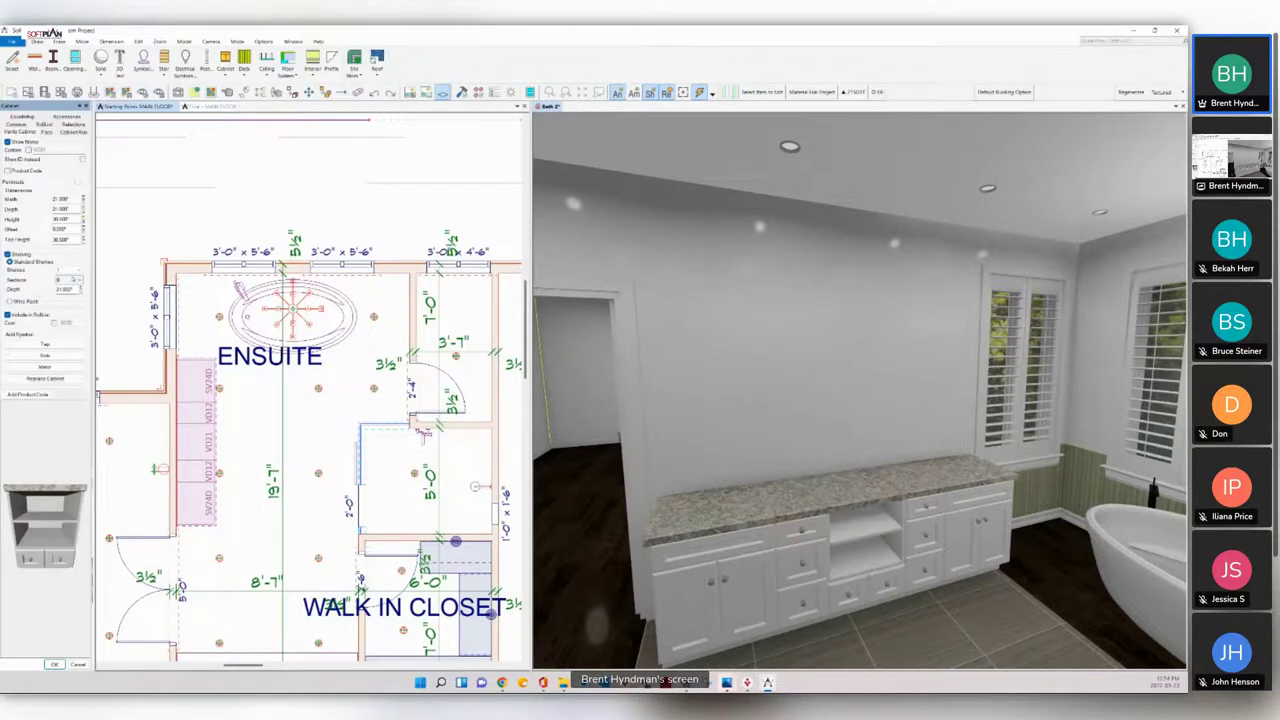
click(80, 270)
click(67, 297)
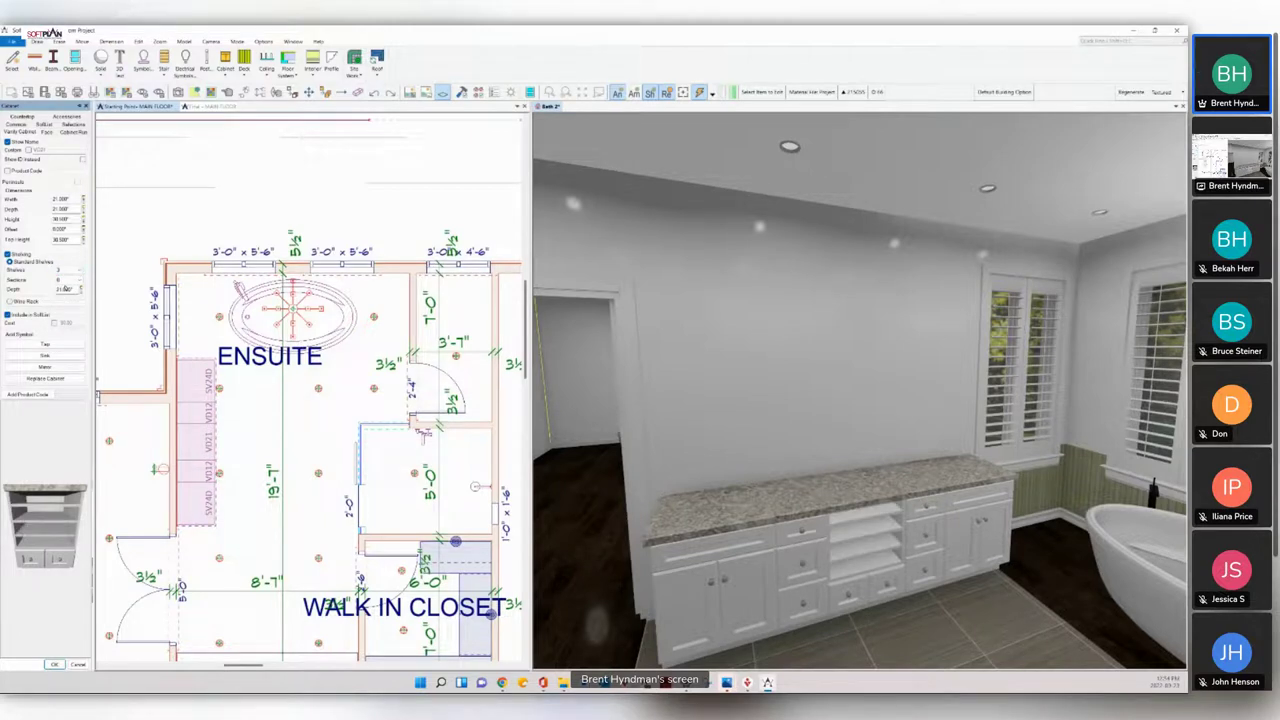
click(78, 270)
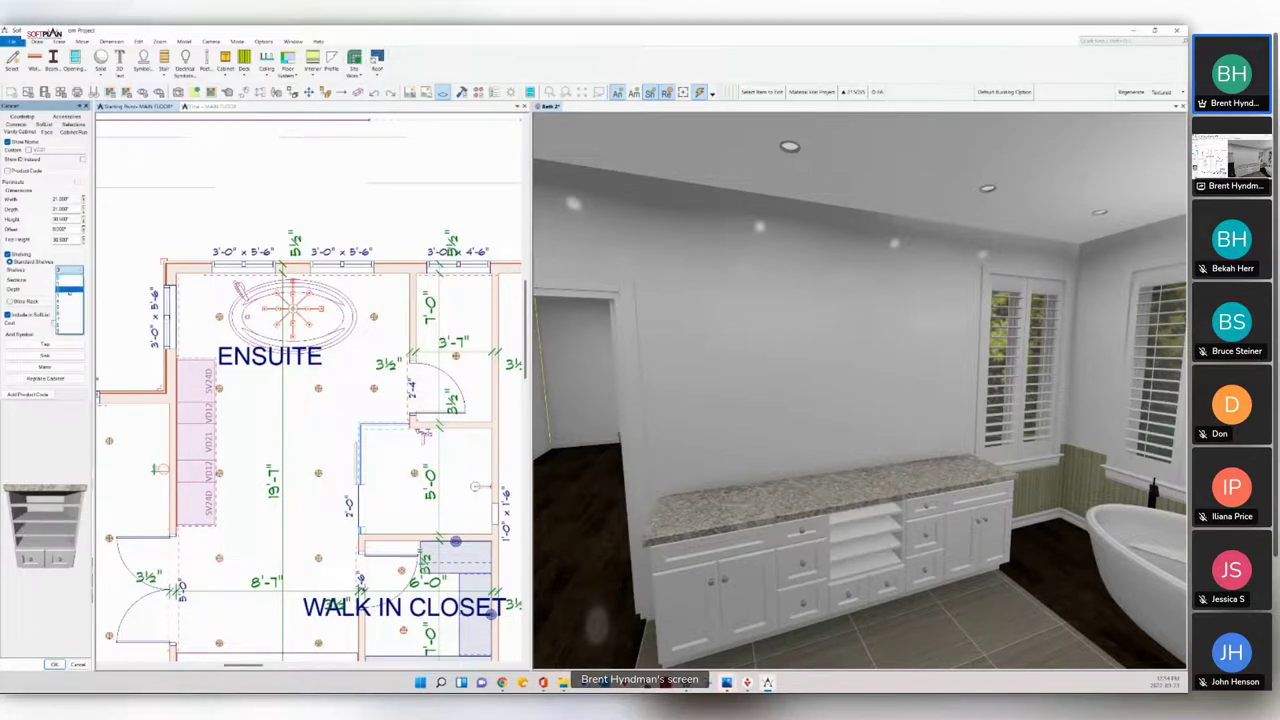
click(74, 290)
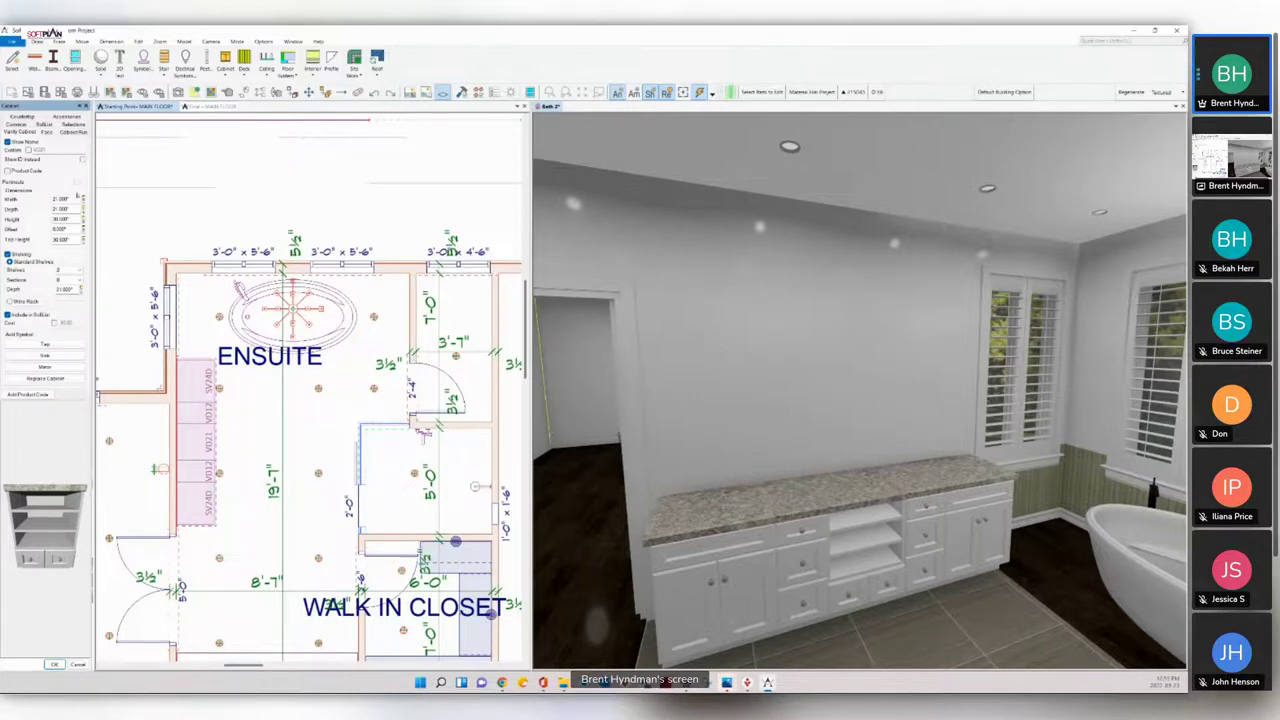
click(53, 664)
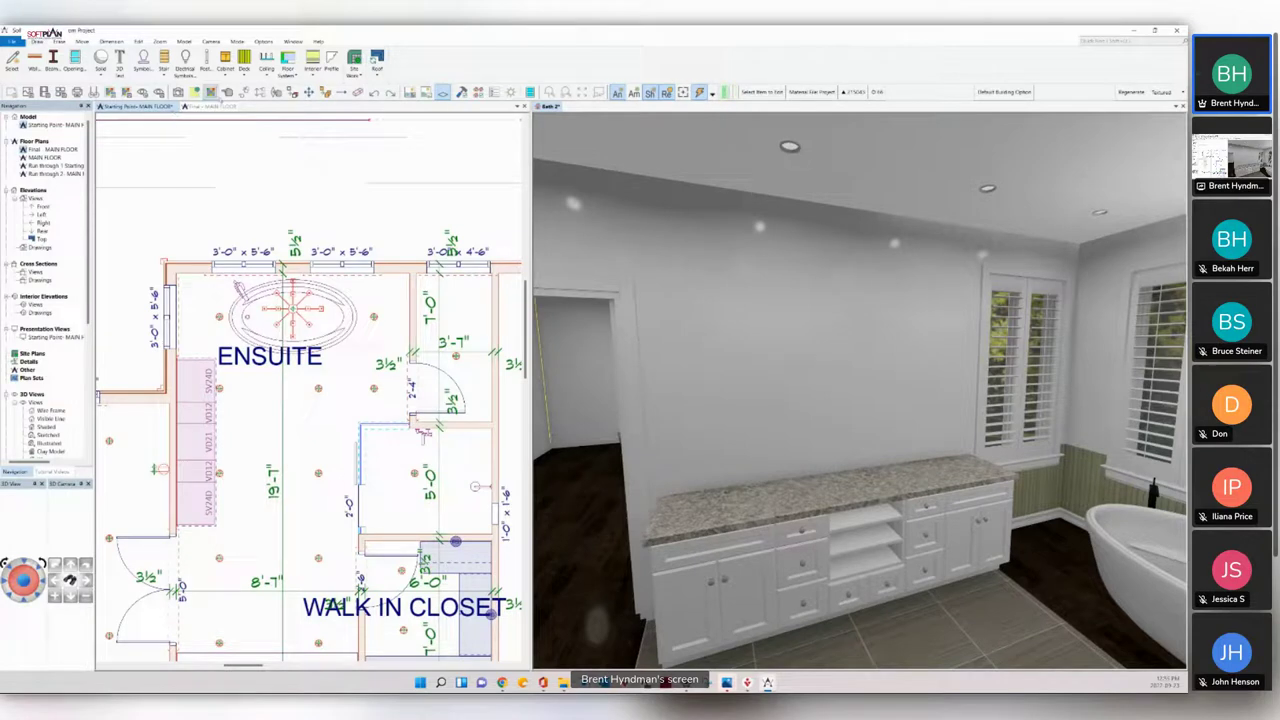
Step: Edit the vanity sink cabinet nearest the doorway and add the K-2214 sink to it
click(710, 590)
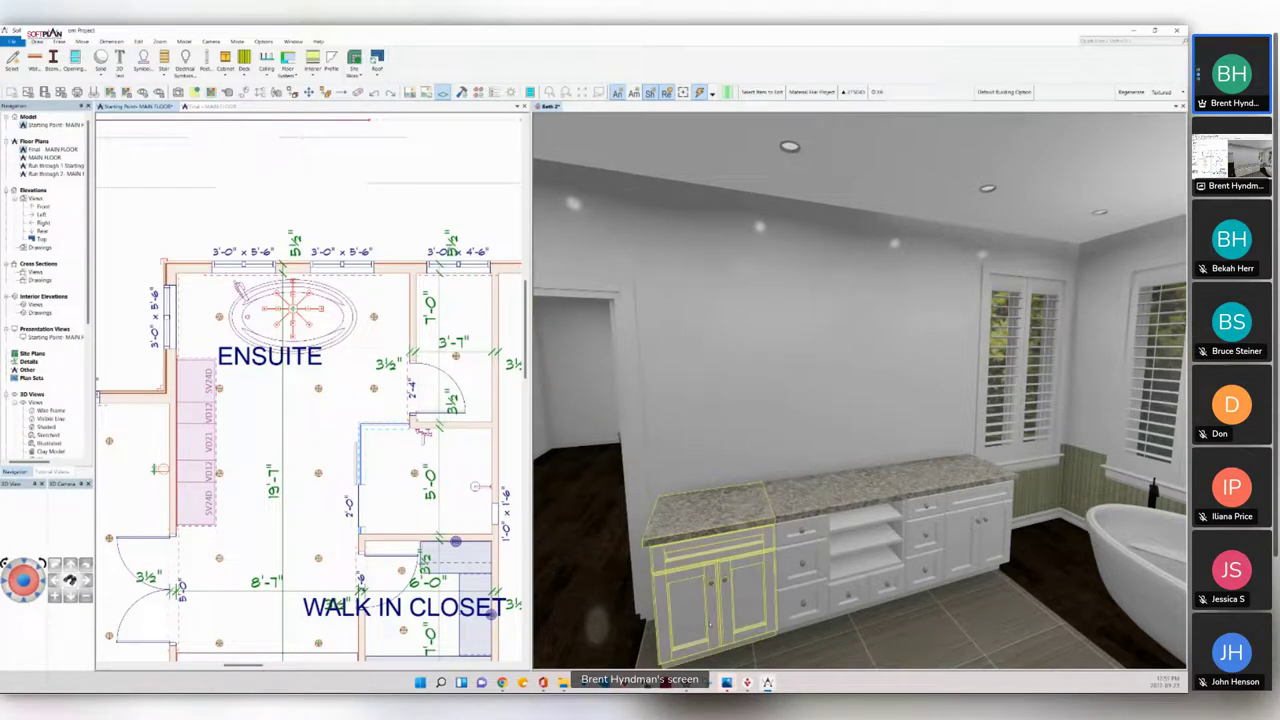
double_click(706, 597)
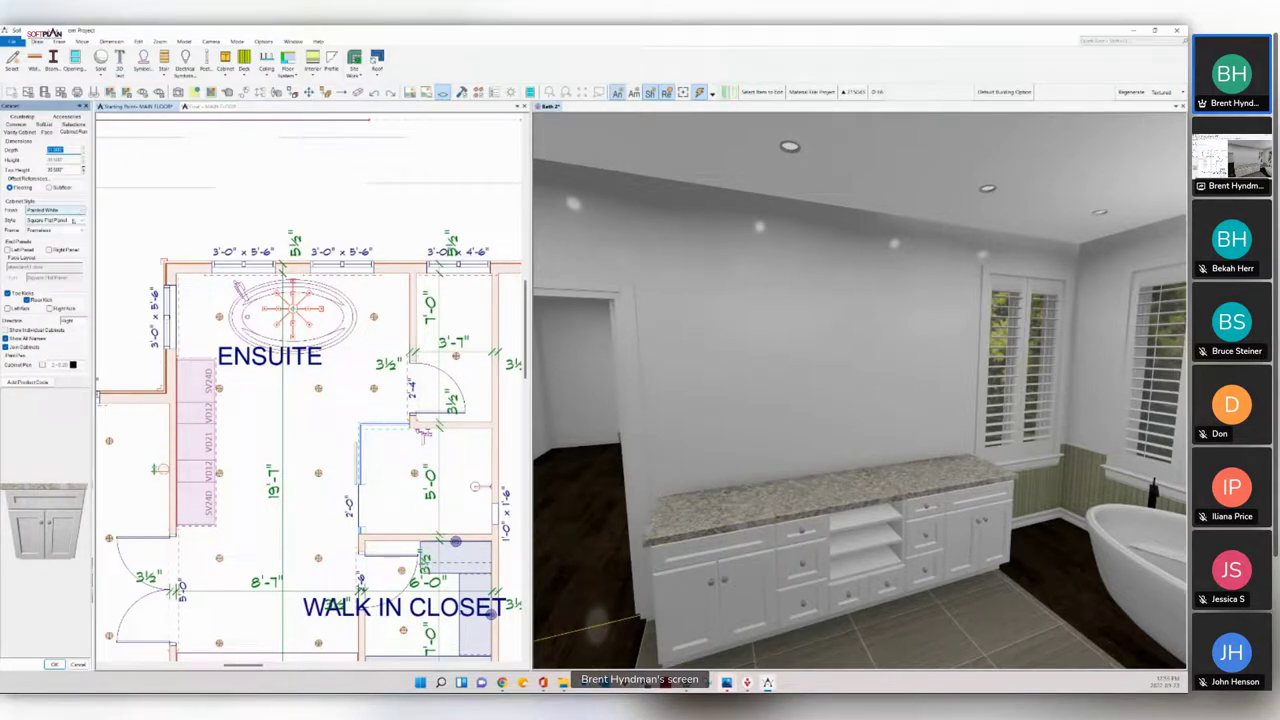
click(18, 133)
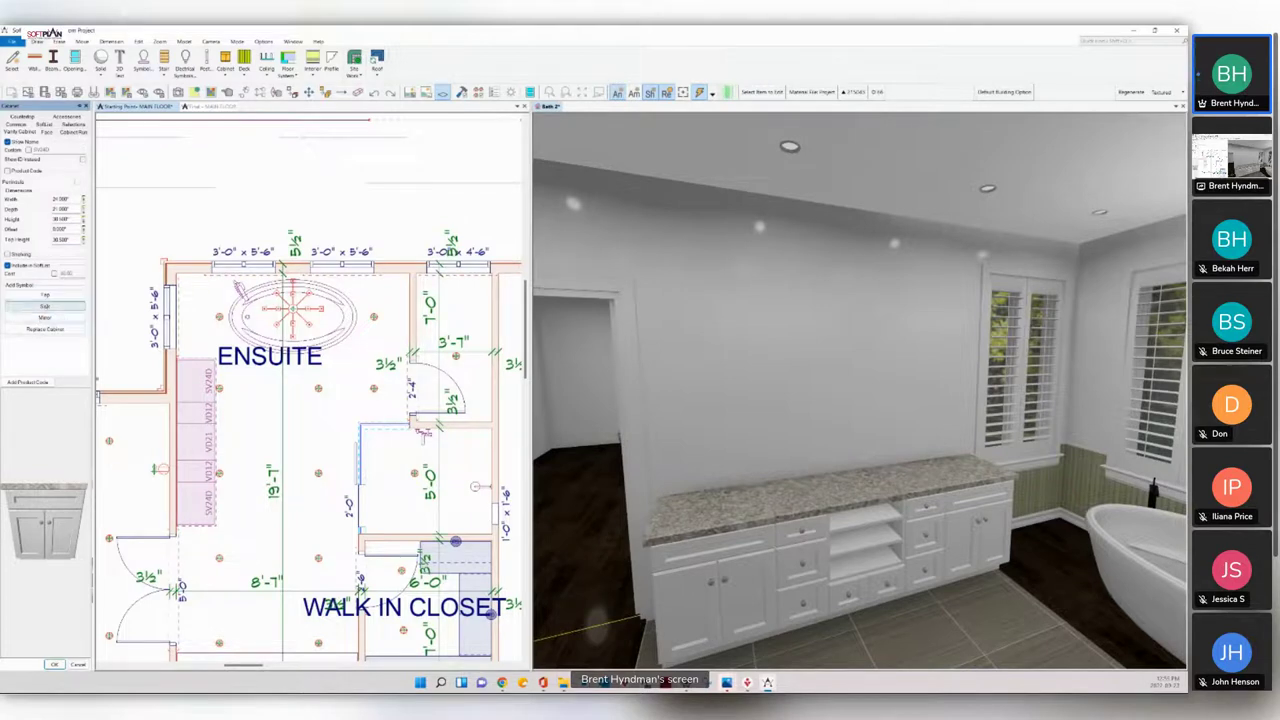
click(45, 306)
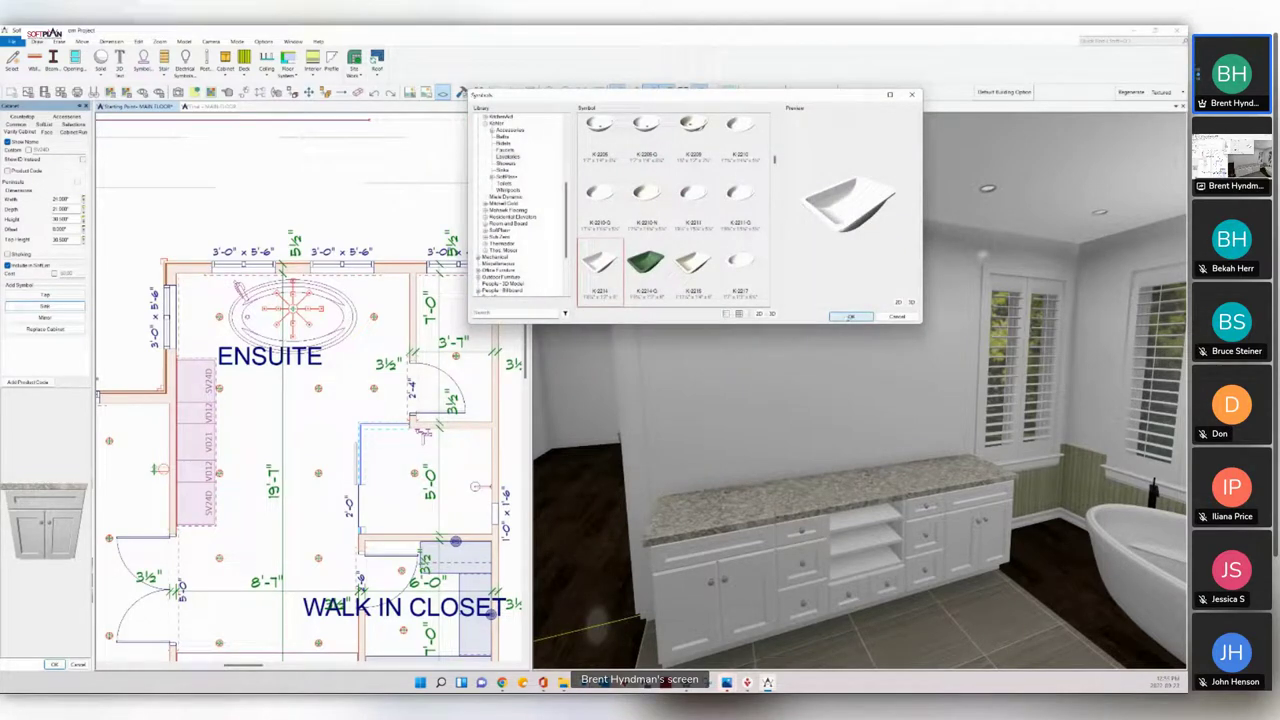
click(850, 316)
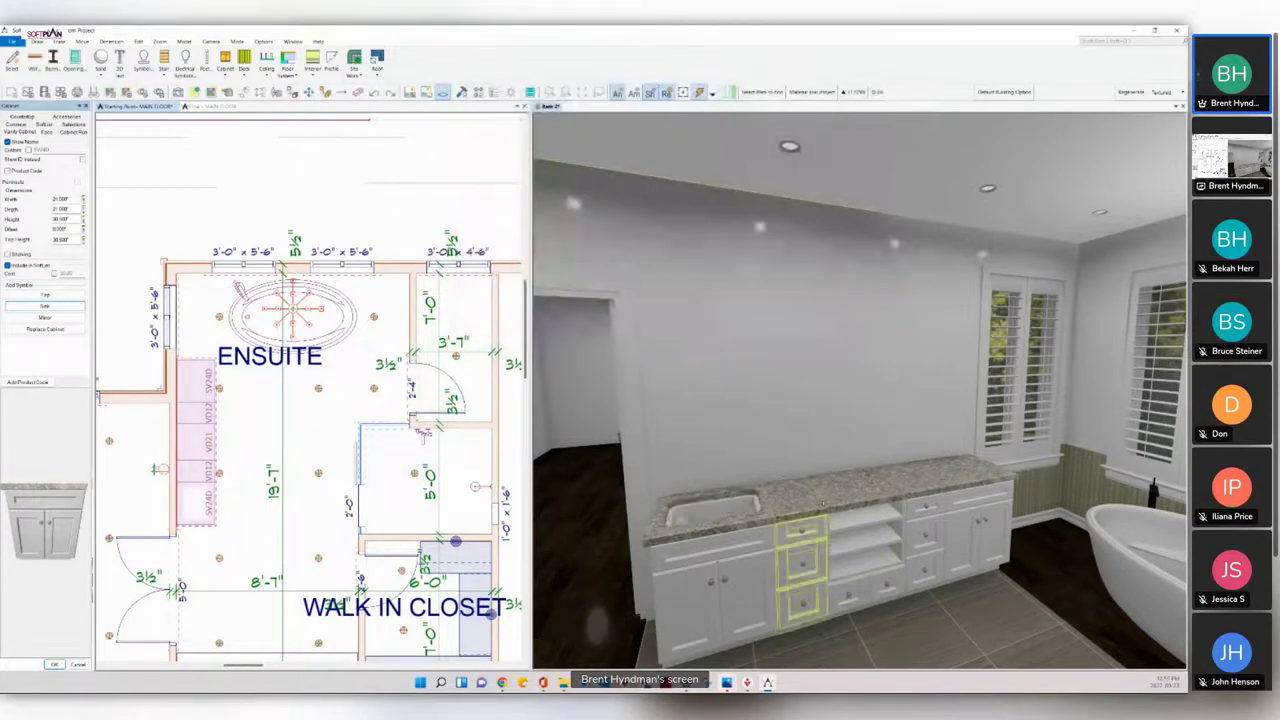
Step: Add the same K-2214 sink to the vanity cabinet at the window end of the run
click(965, 525)
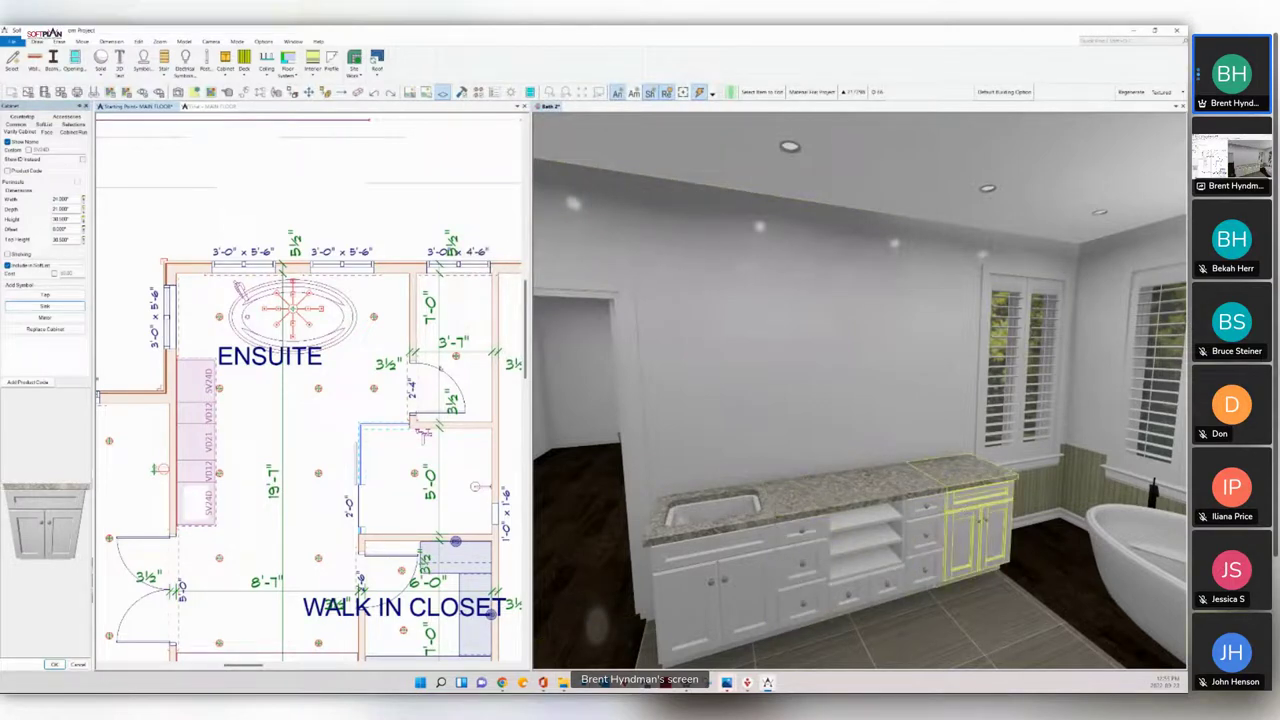
click(73, 132)
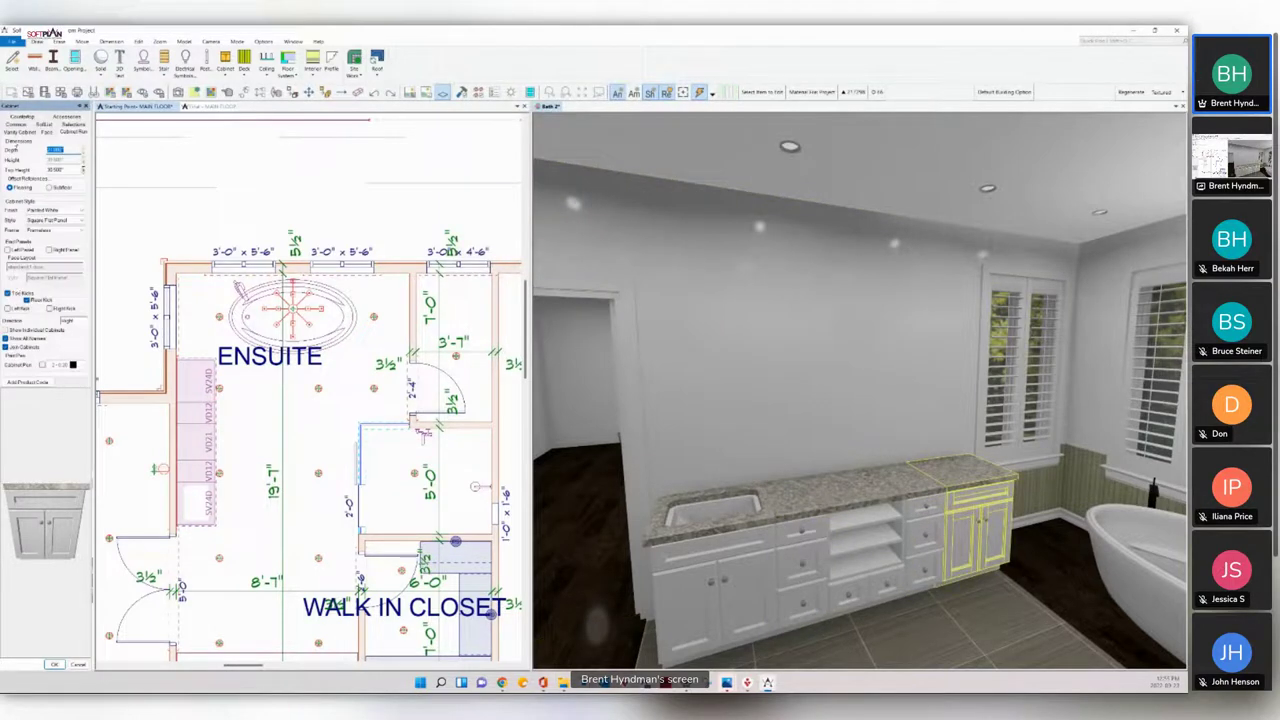
click(15, 133)
click(28, 306)
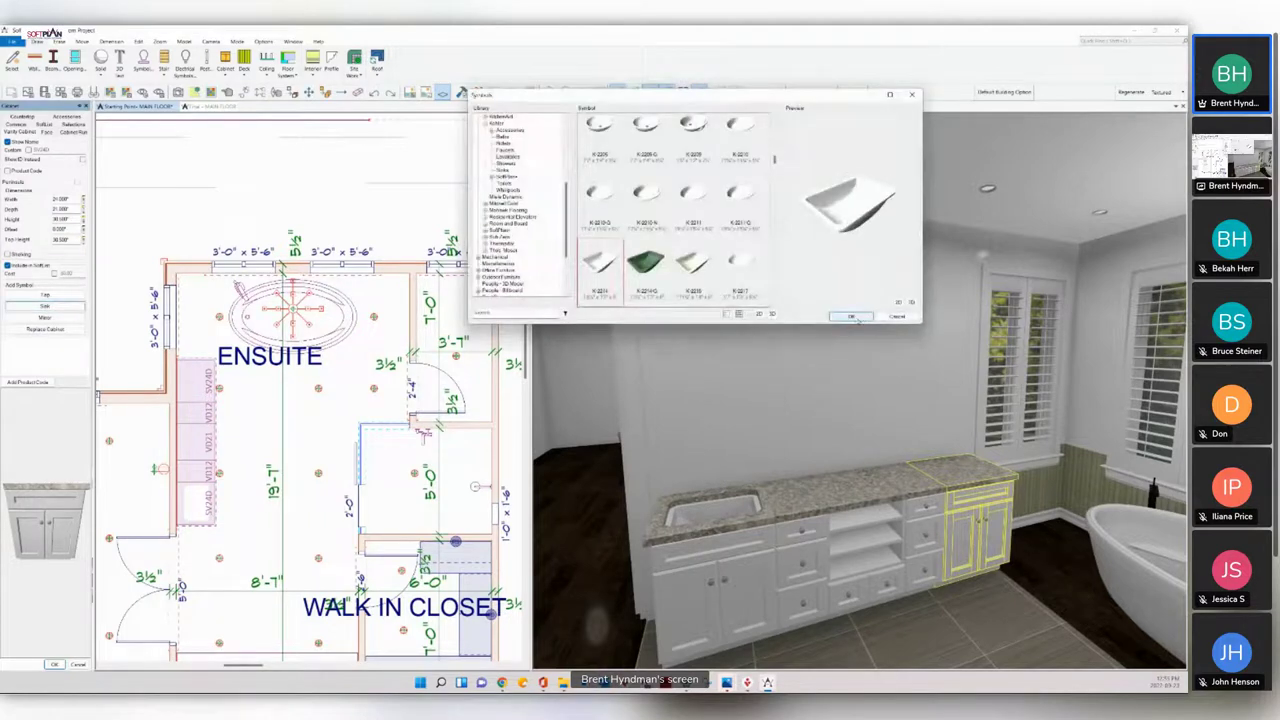
click(850, 316)
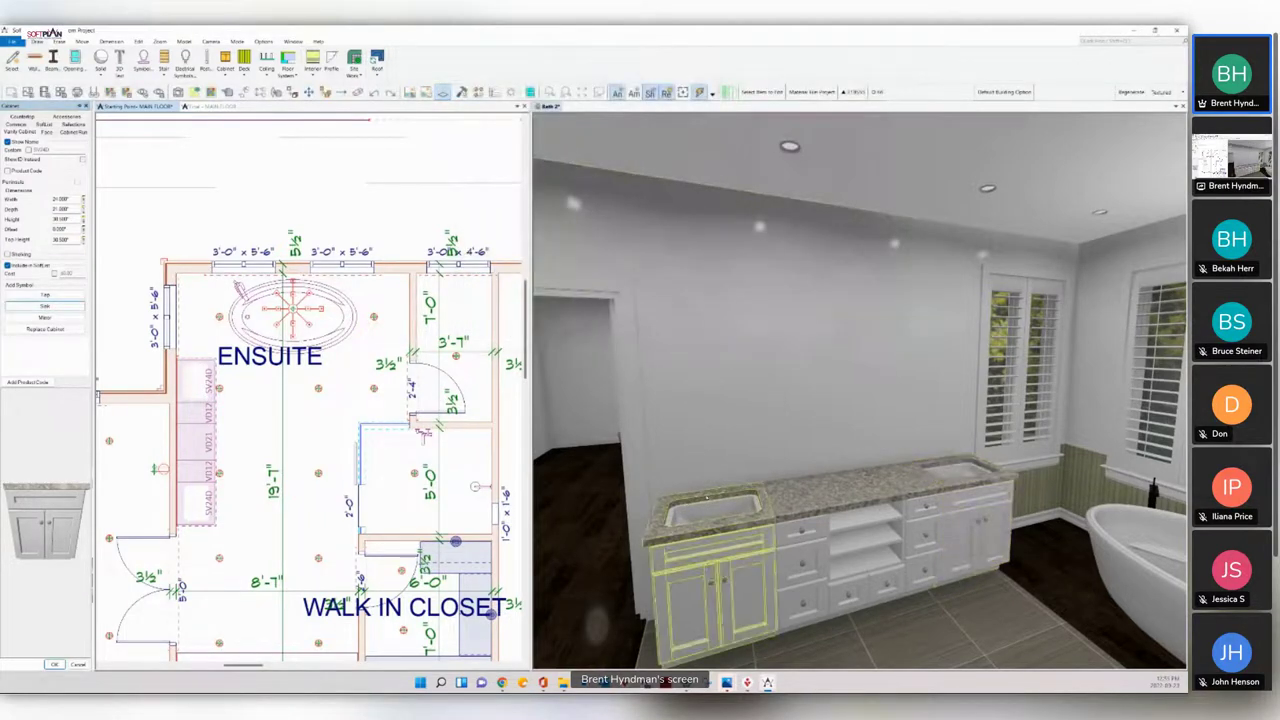
Step: Add black widespread faucets with handles on the two vanity sink cabinets using the cabinet's tap symbol option
click(41, 295)
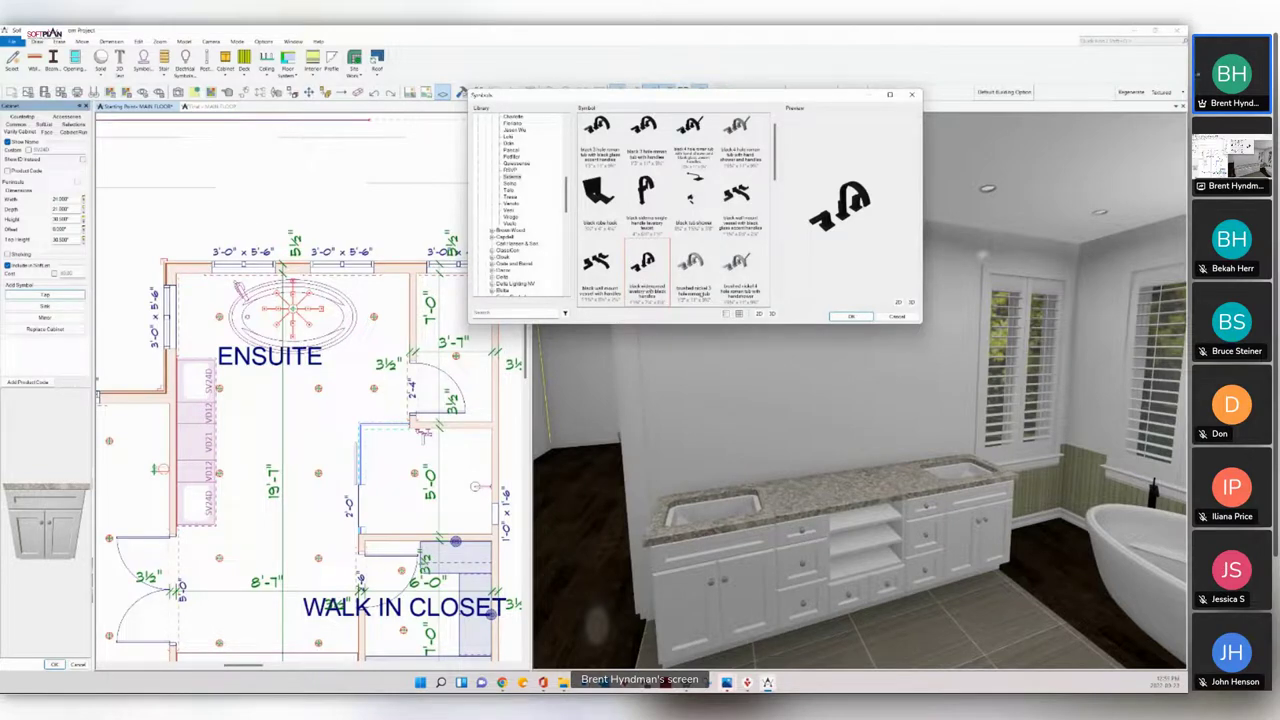
click(851, 317)
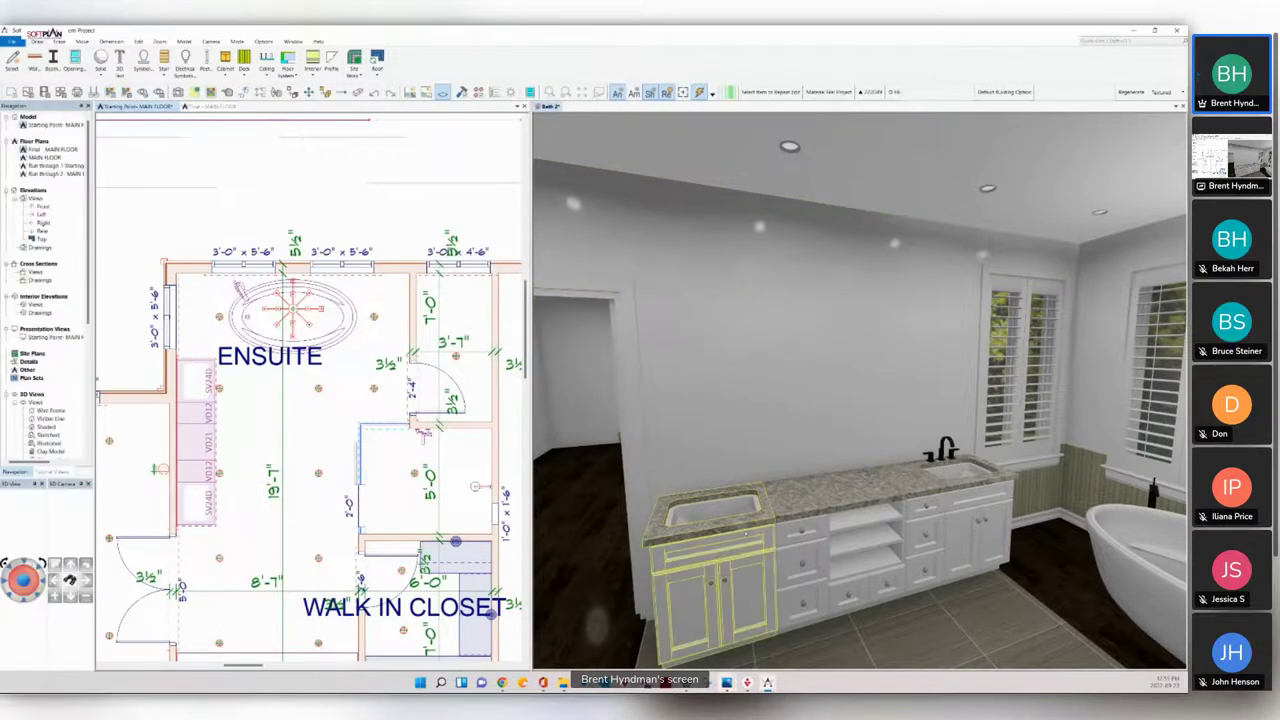
click(738, 528)
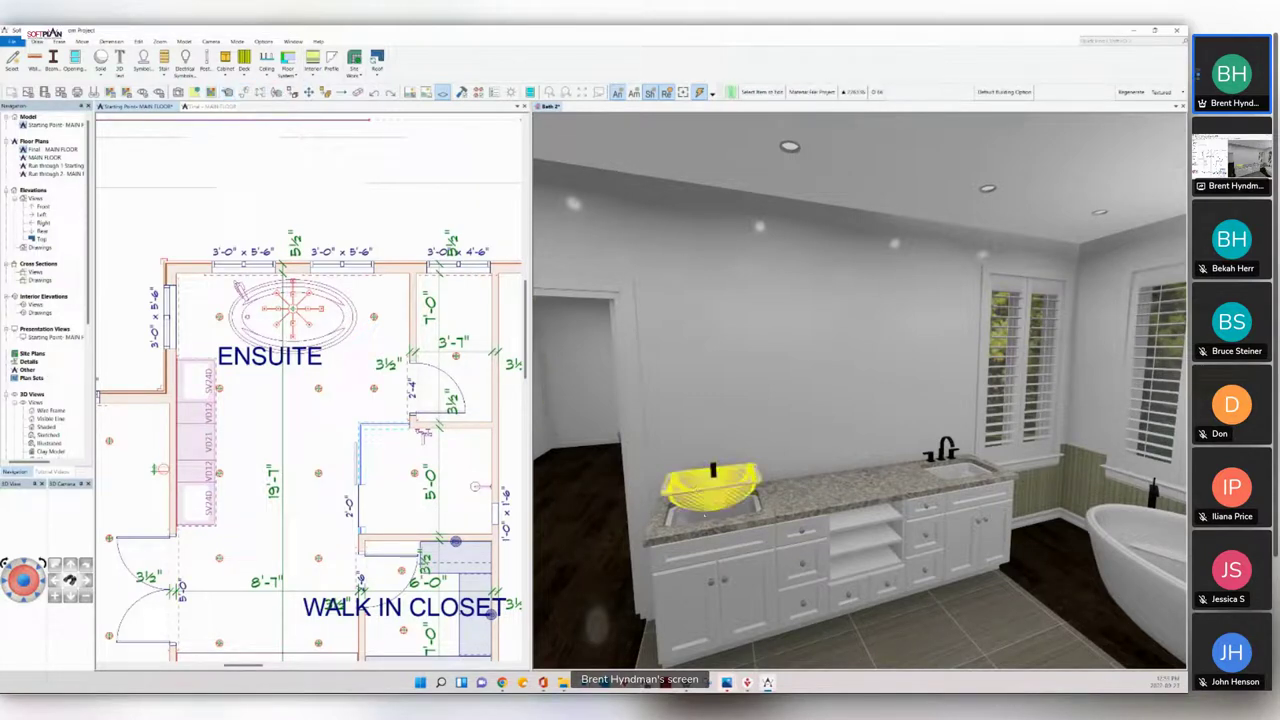
Step: Set the elevation offset of the raised sink on the cabinet nearest the doorway to 2'5" and accept the edit
click(704, 515)
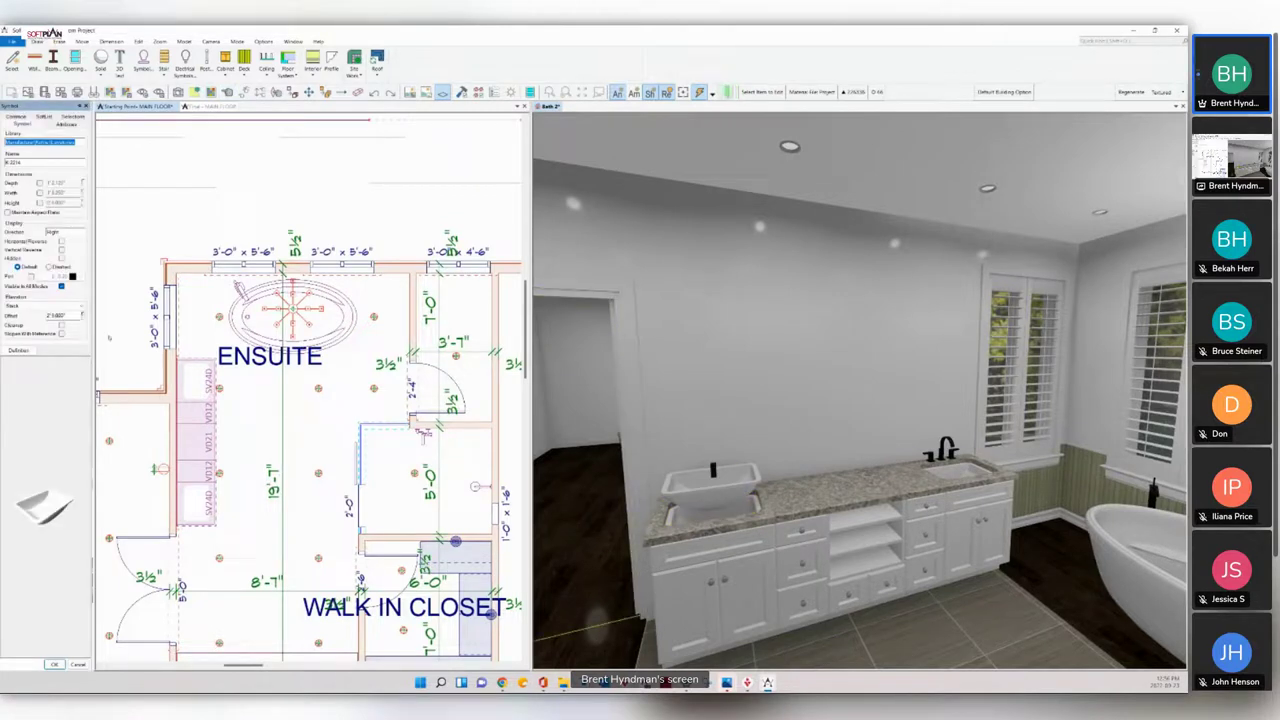
double_click(56, 316)
text(25)
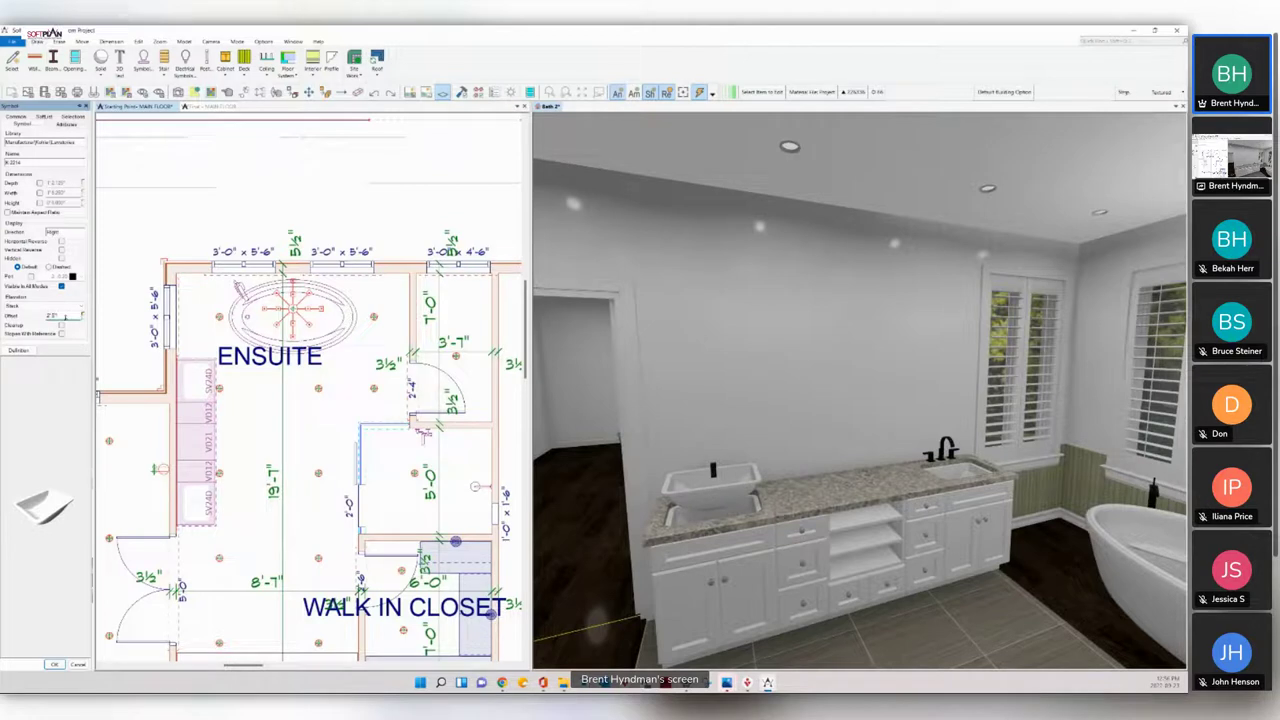
key(Return)
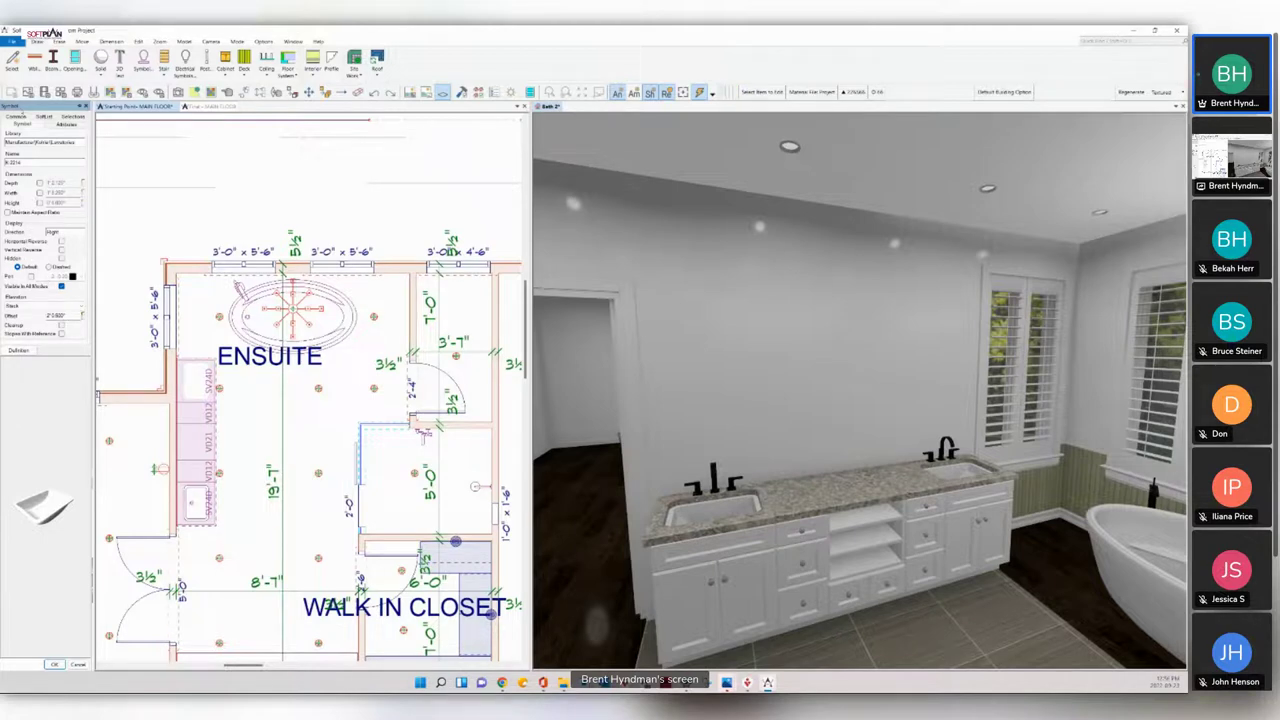
key(Return)
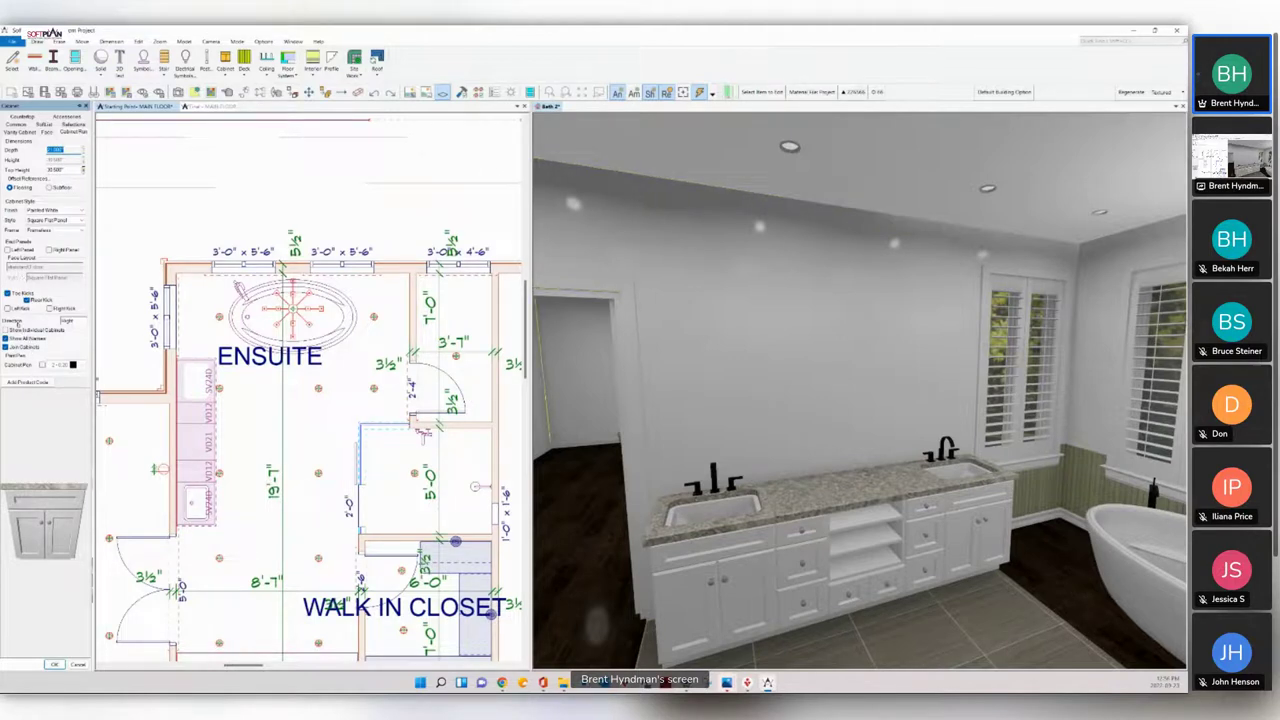
Step: Add a mirror 24" wide and 36" high above the sink nearest the doorway and repeat it above the other sink
click(16, 124)
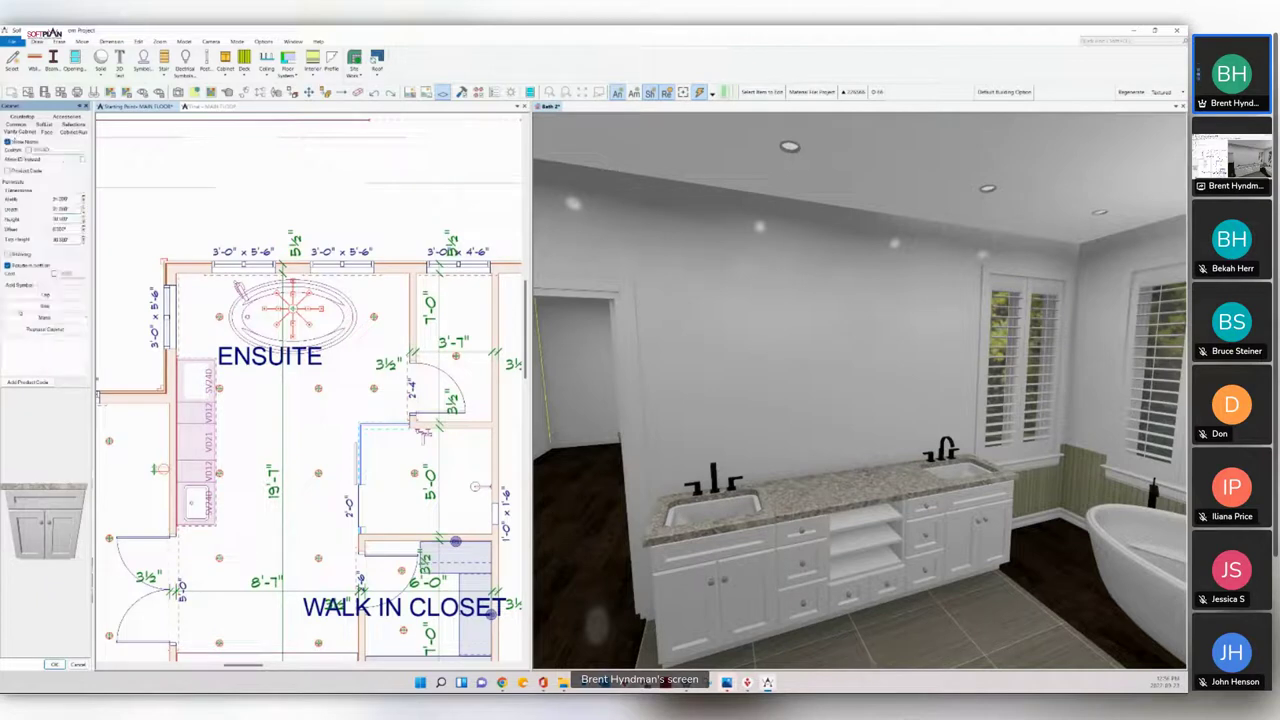
click(44, 318)
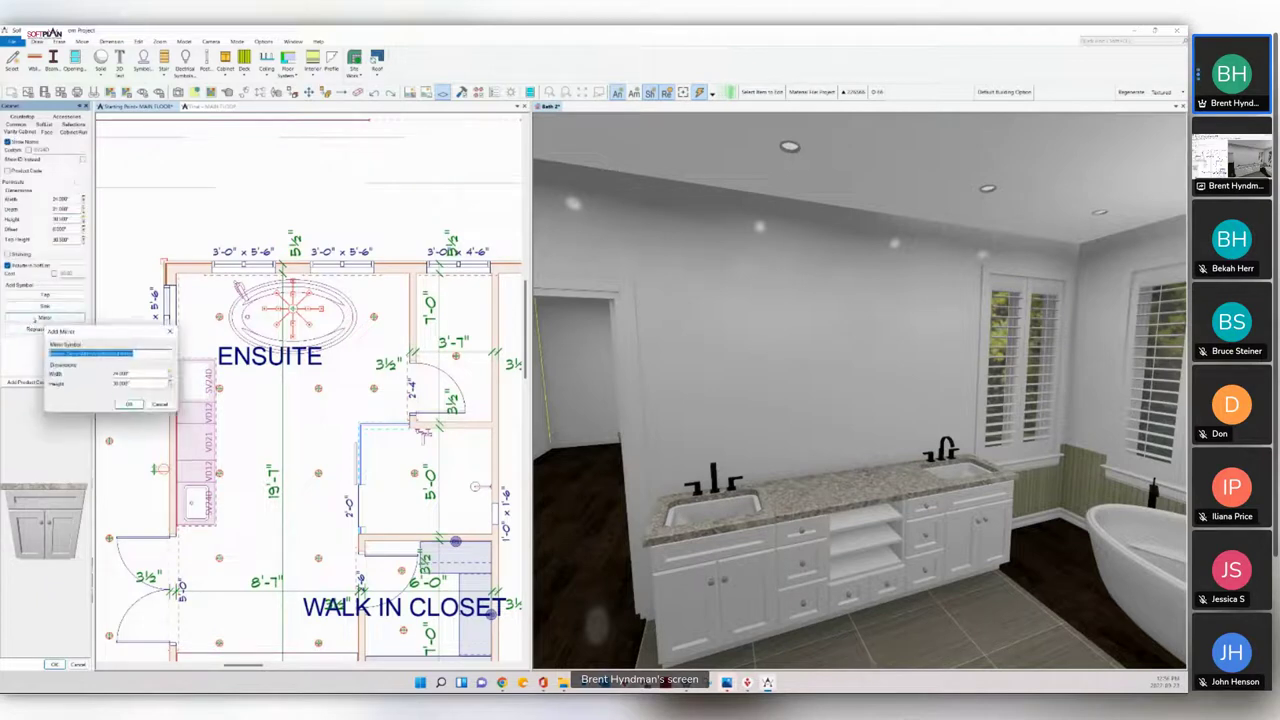
double_click(141, 384)
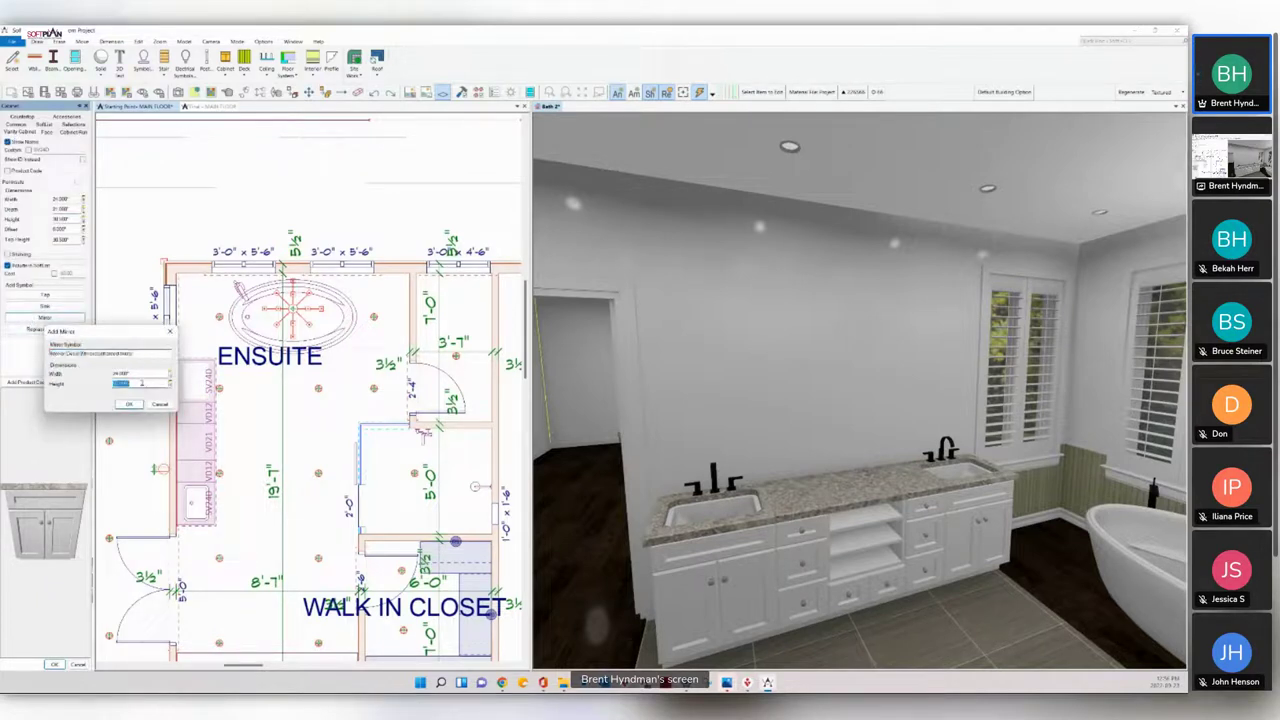
text(36)
click(129, 404)
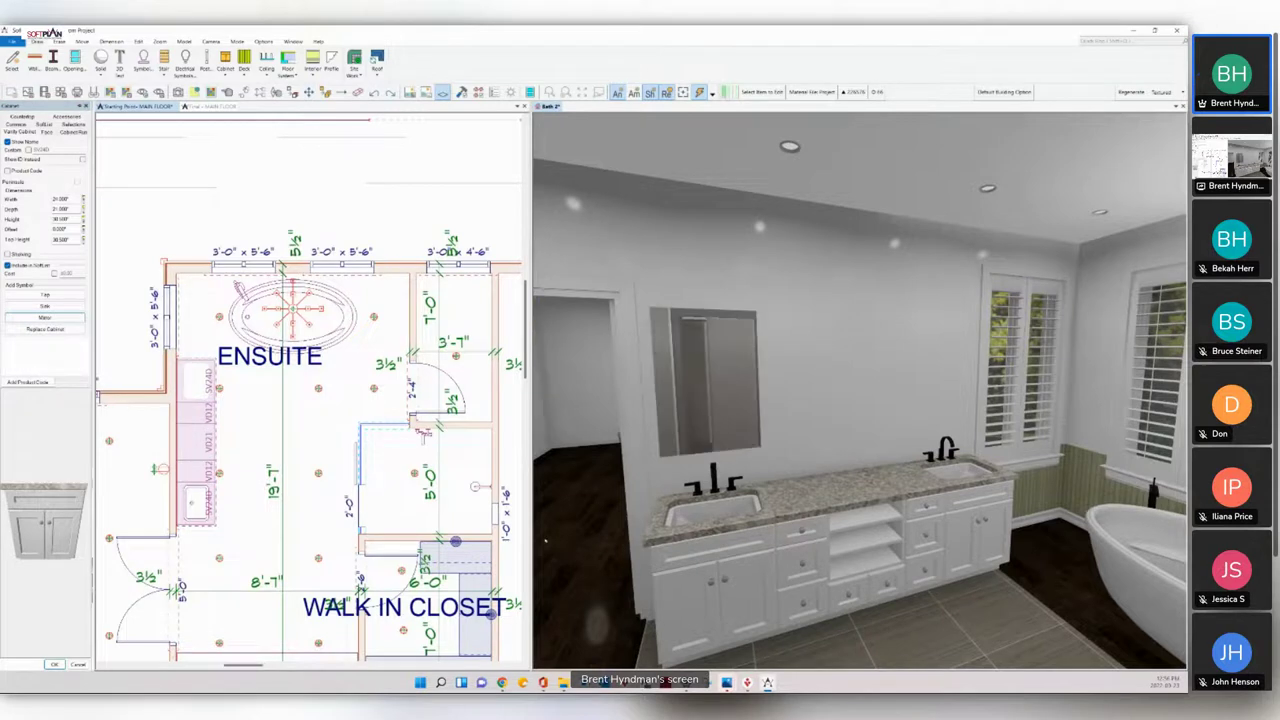
click(243, 92)
click(961, 508)
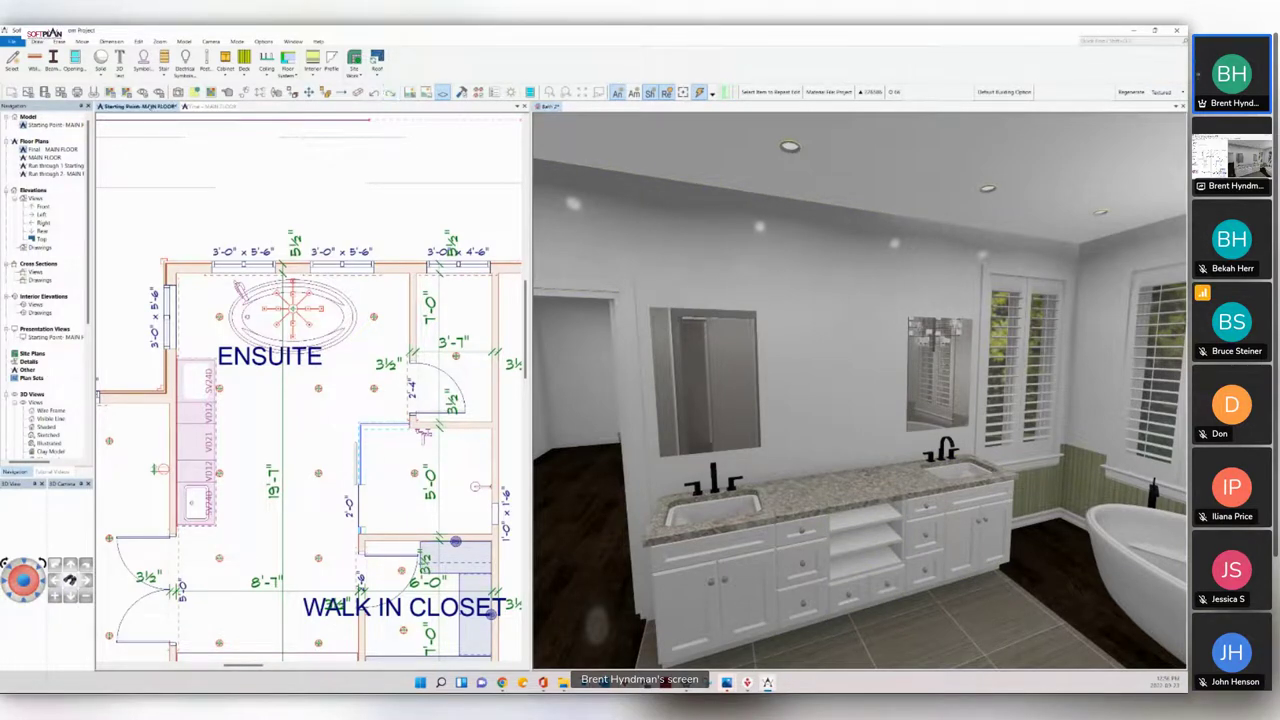
Step: In Interior mode, draw a manually traced Ceramic Tile 1 wallcovering along the vanity wall, allowing it over the existing identical polygon
click(1135, 92)
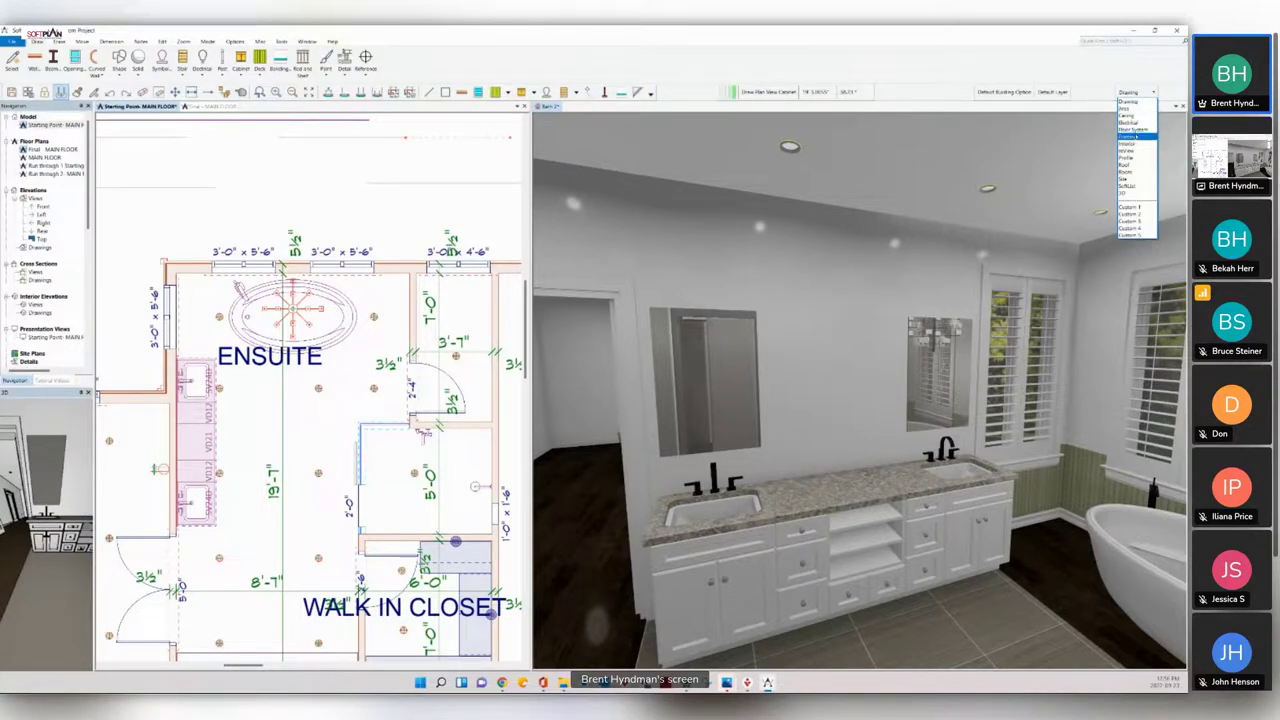
click(1128, 137)
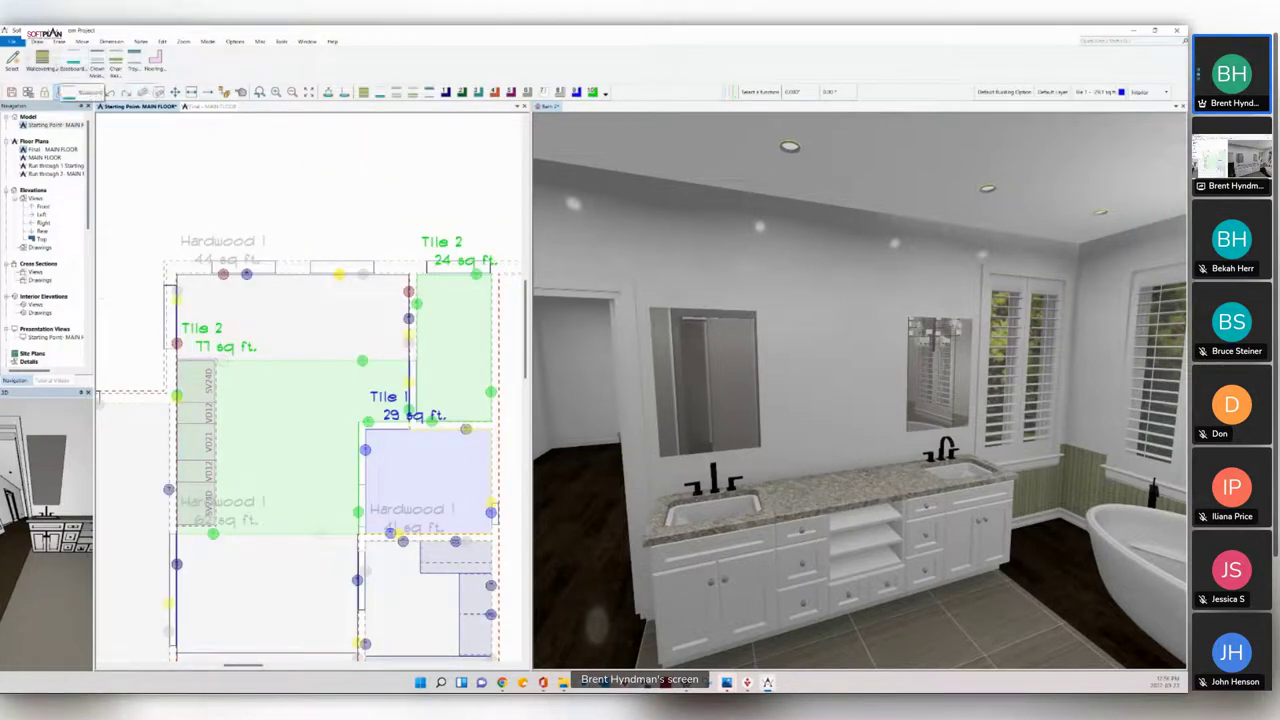
click(363, 91)
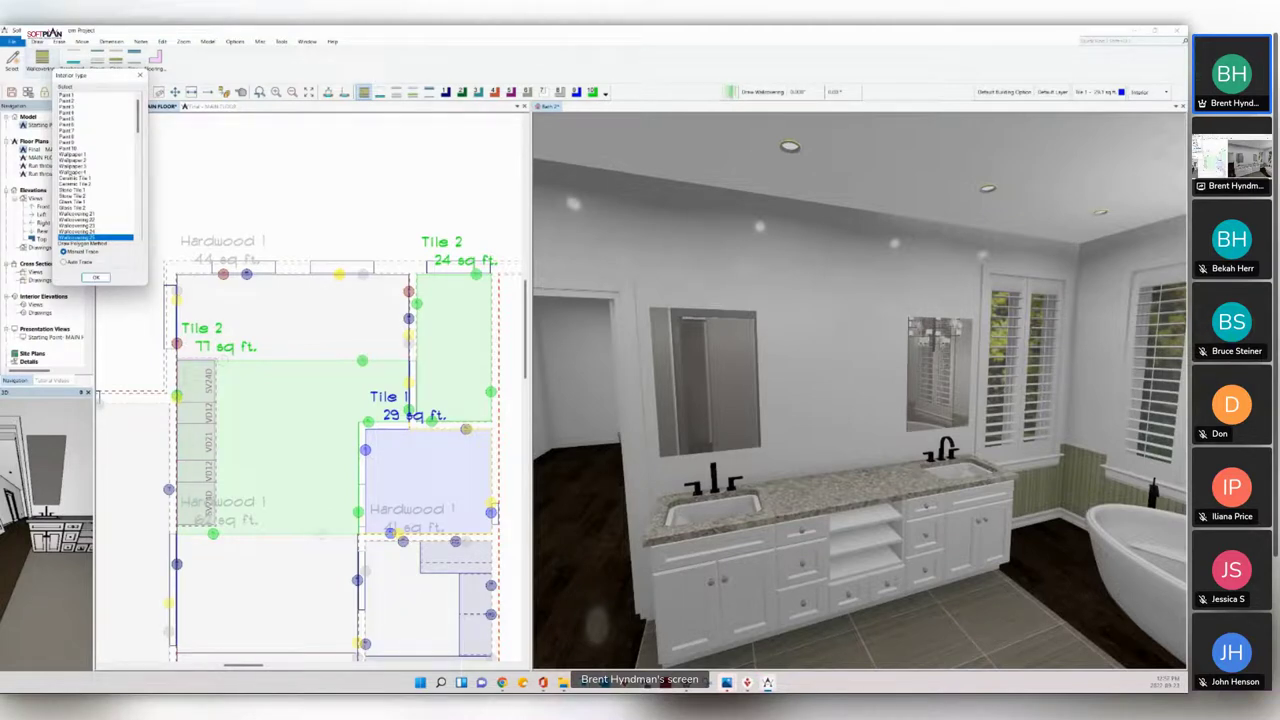
click(72, 179)
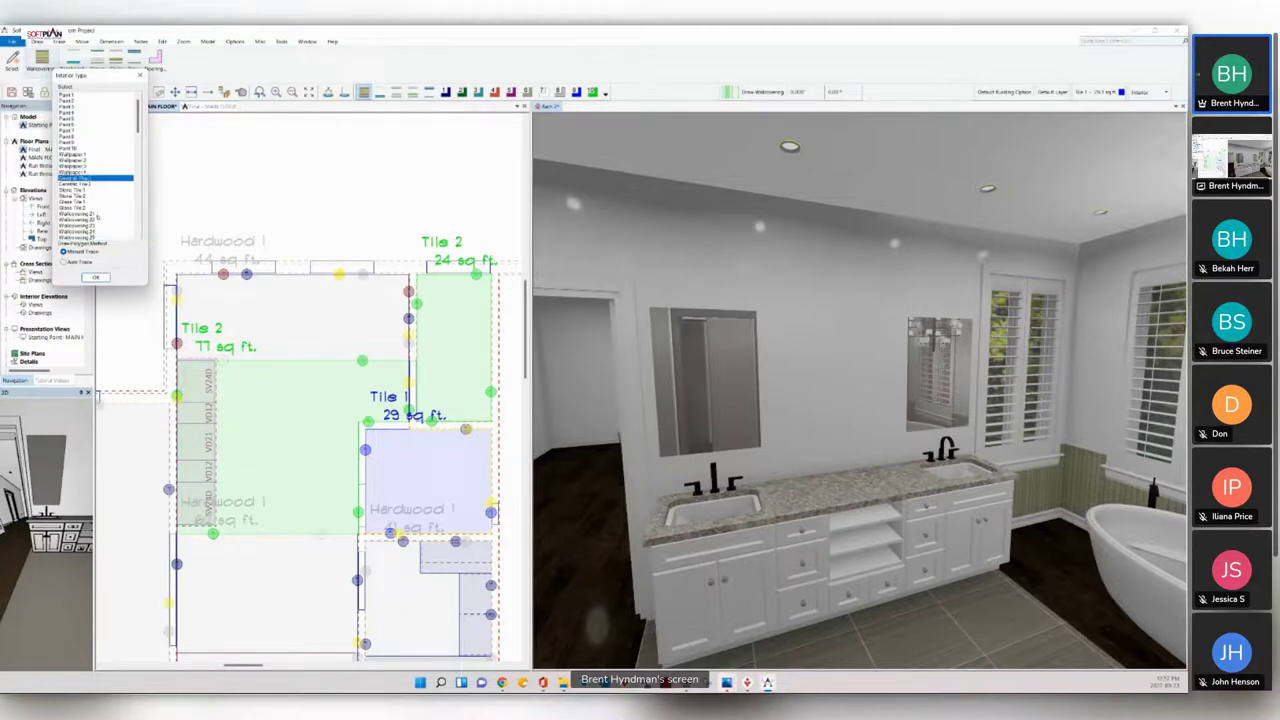
click(97, 277)
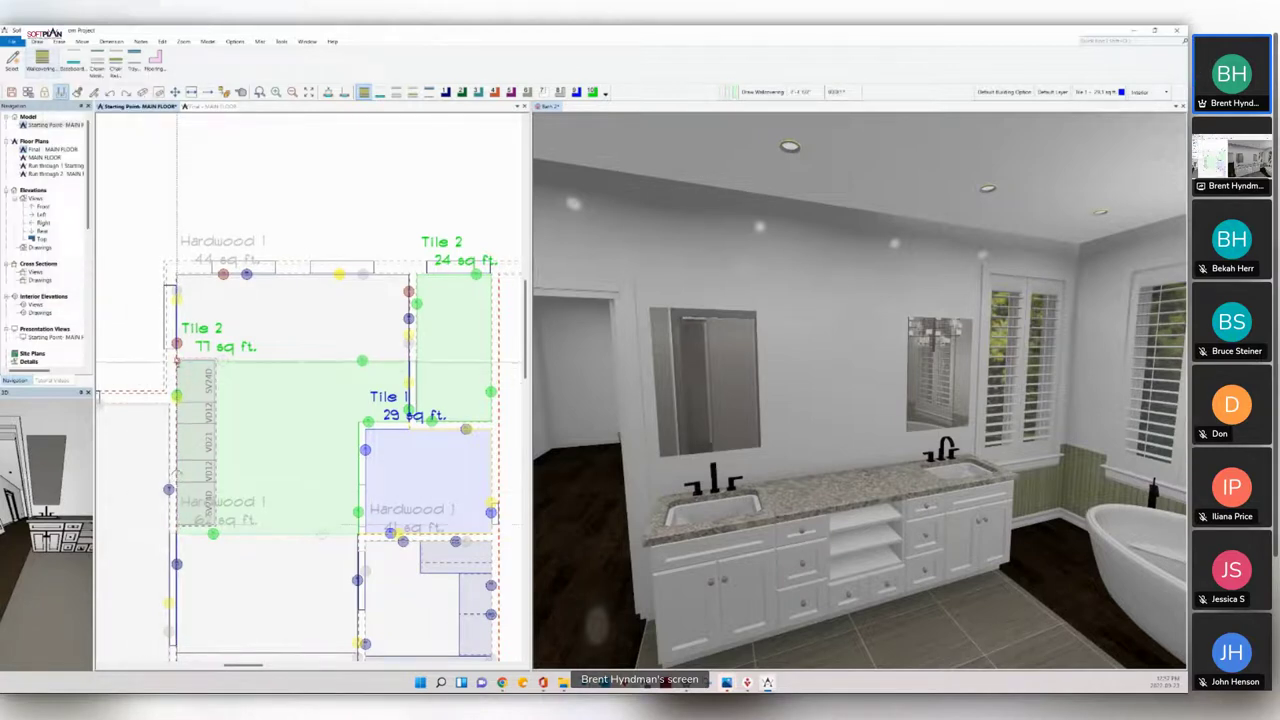
click(177, 360)
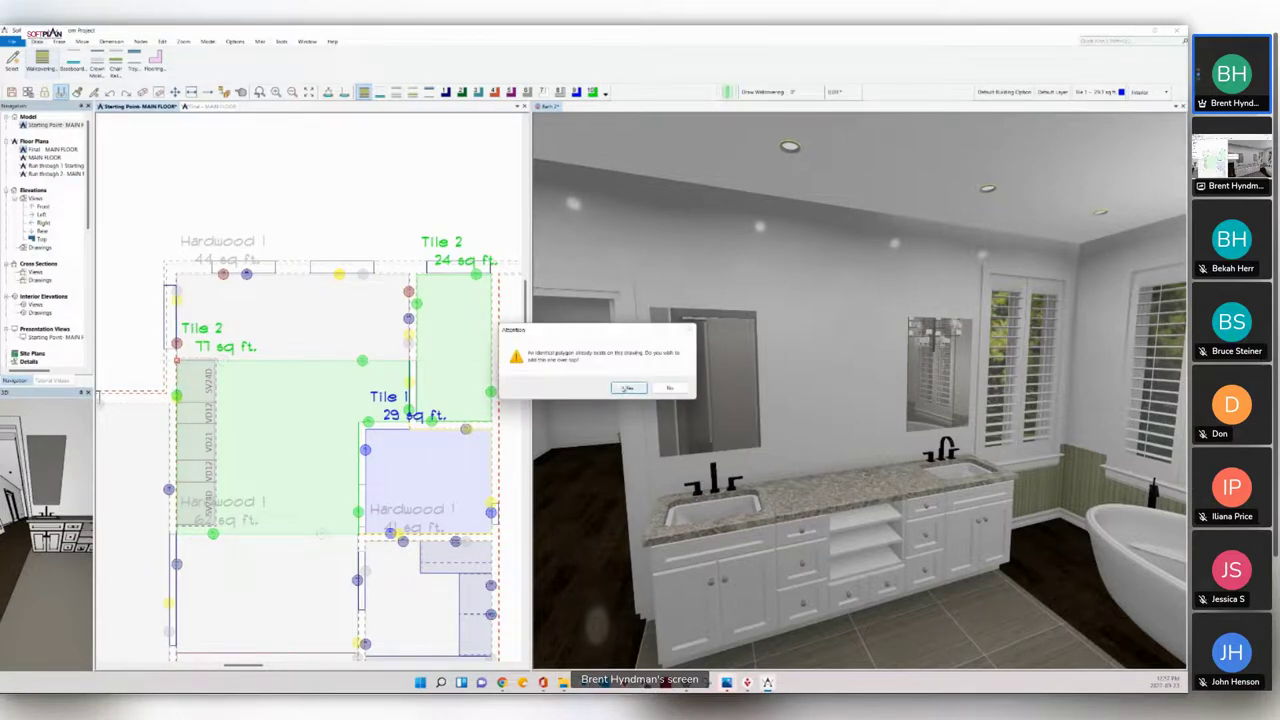
click(628, 388)
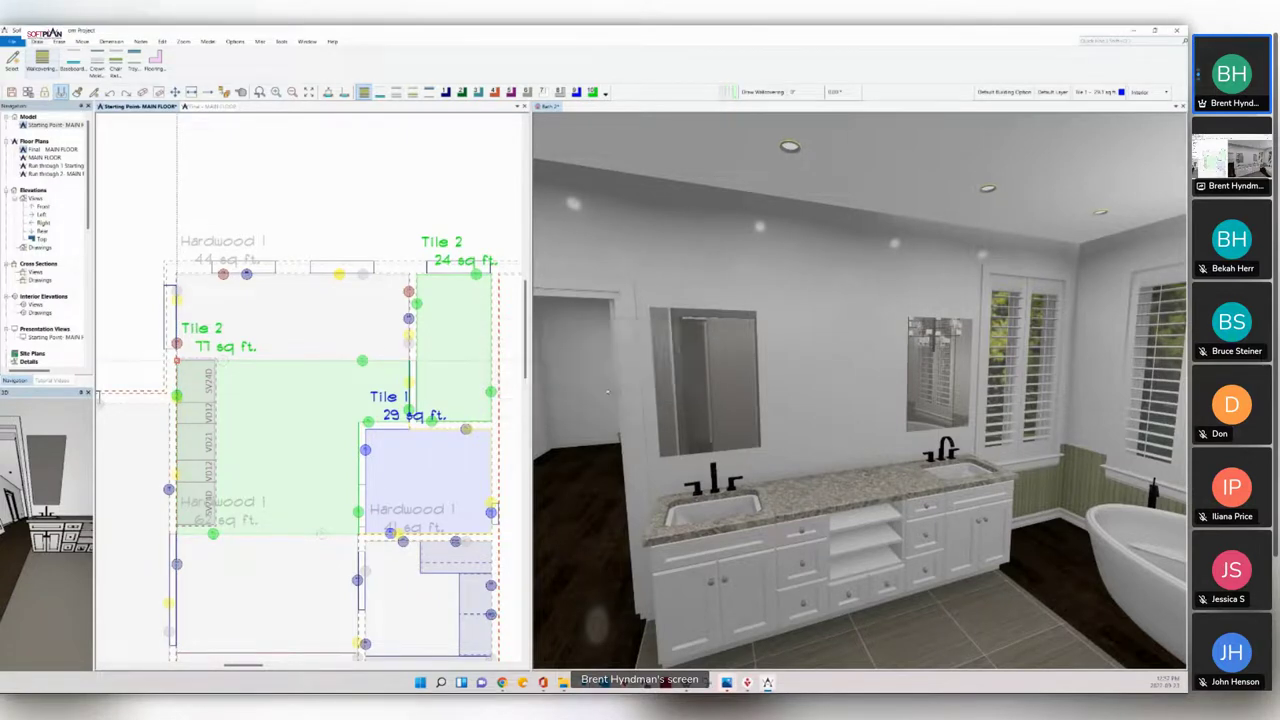
Step: Turn off full coverage for the vanity wall's Ceramic Tile 1 wallcovering and set its height to 84"
right_click(176, 441)
mouse_move(222, 446)
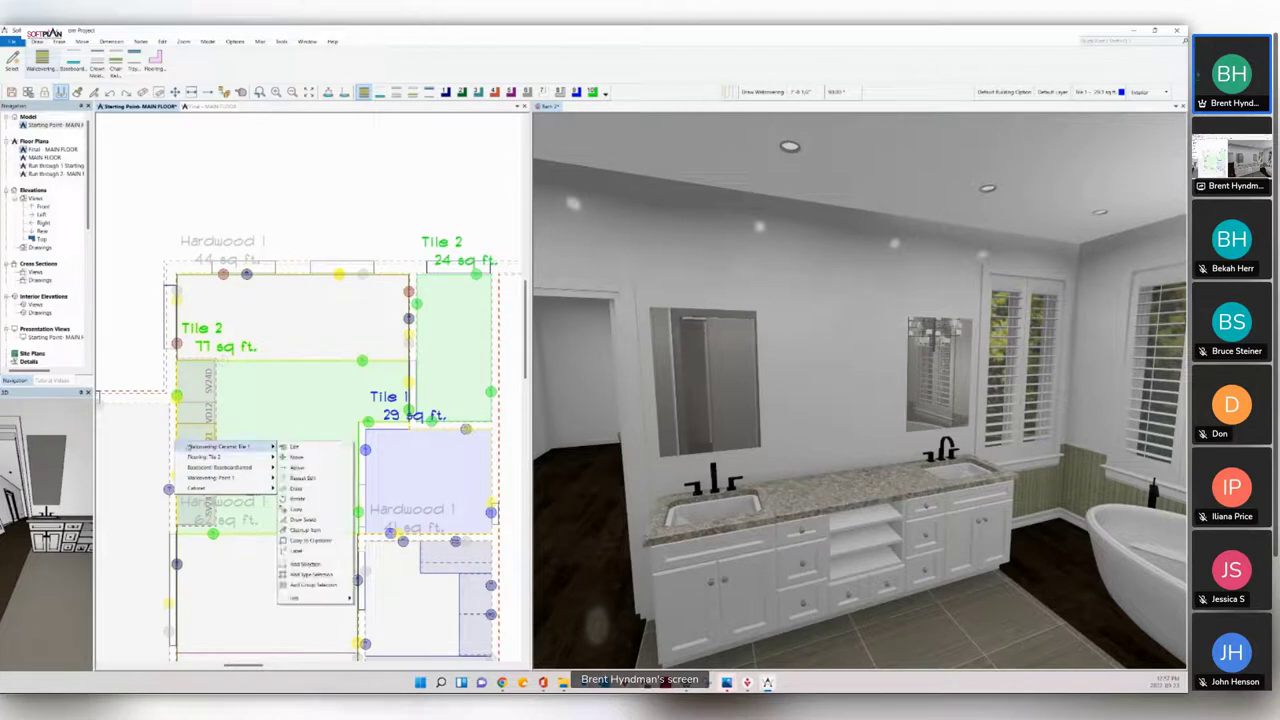
click(309, 448)
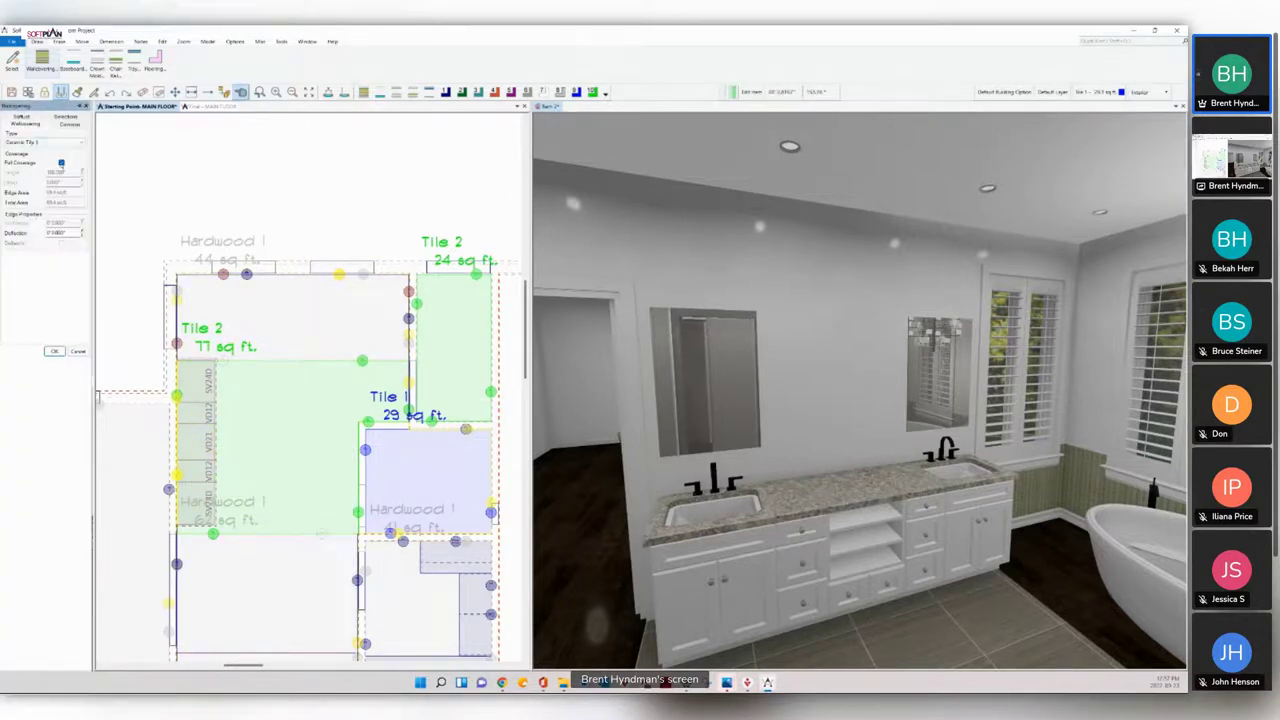
click(61, 163)
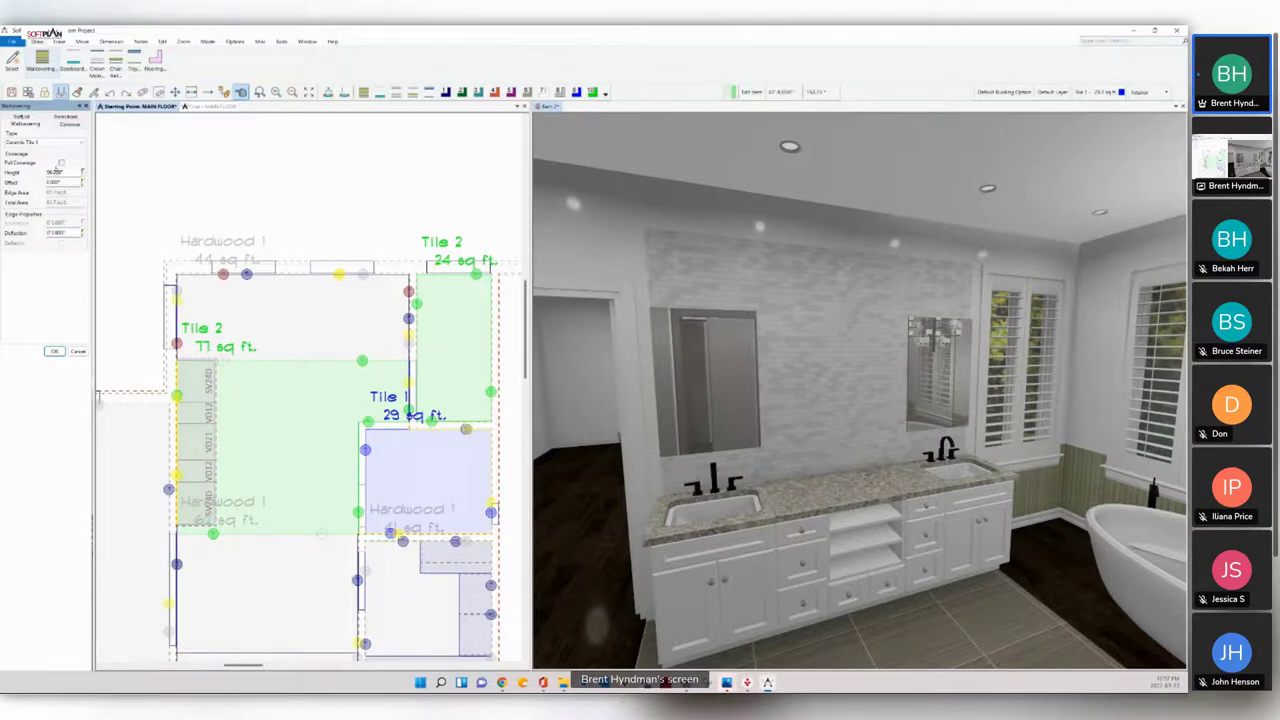
double_click(68, 172)
text(84)
key(Return)
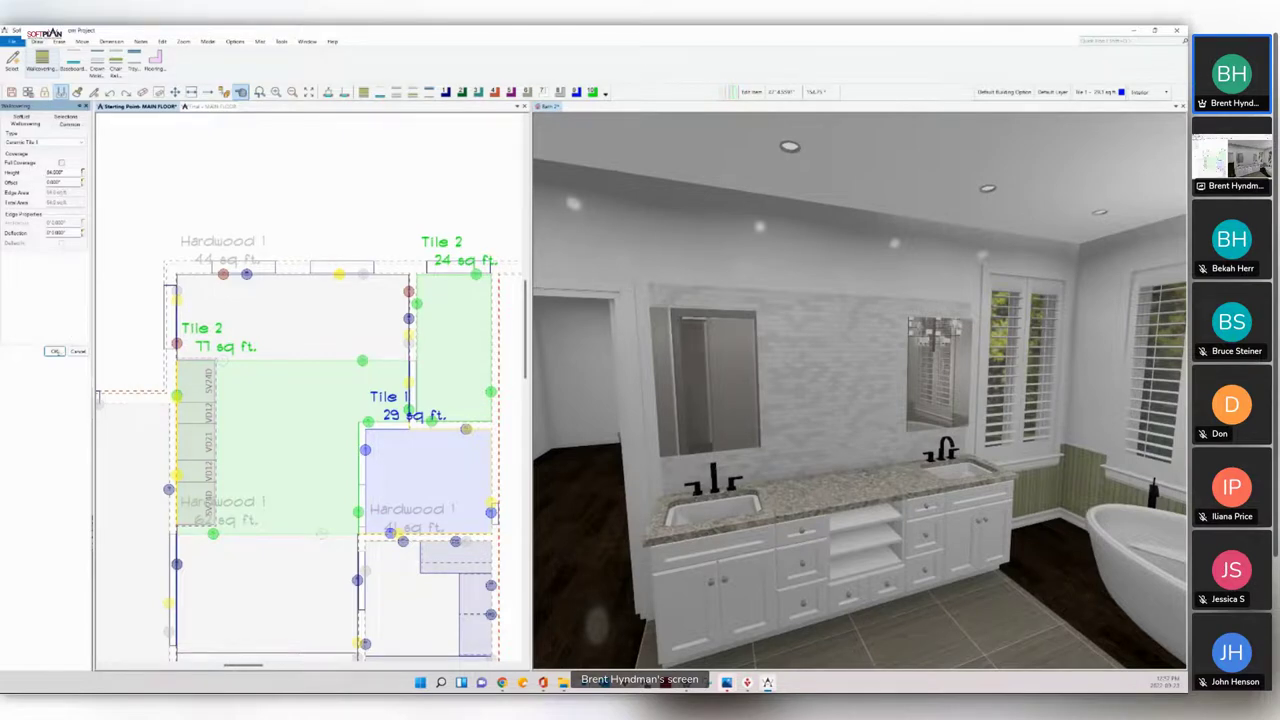
click(54, 351)
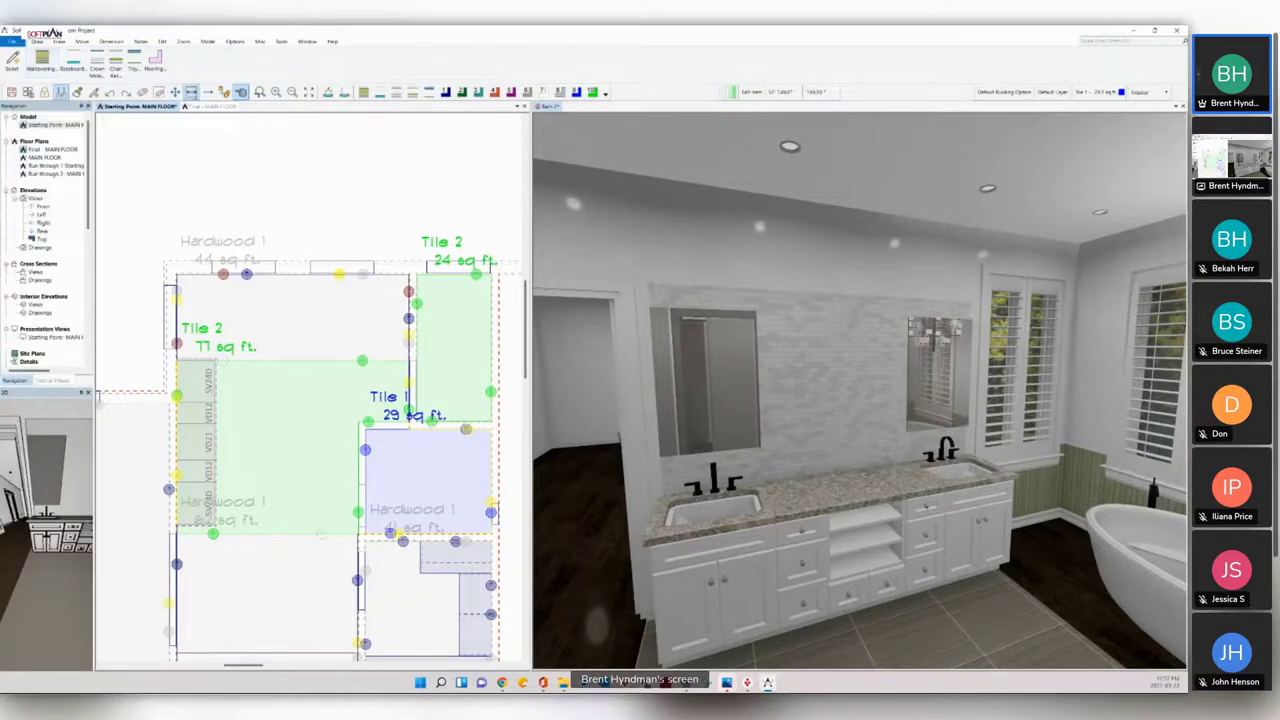
Step: Adjust the ends of the Ceramic Tile 1 wallcovering so it spans only the wall between the two mirrors
click(208, 92)
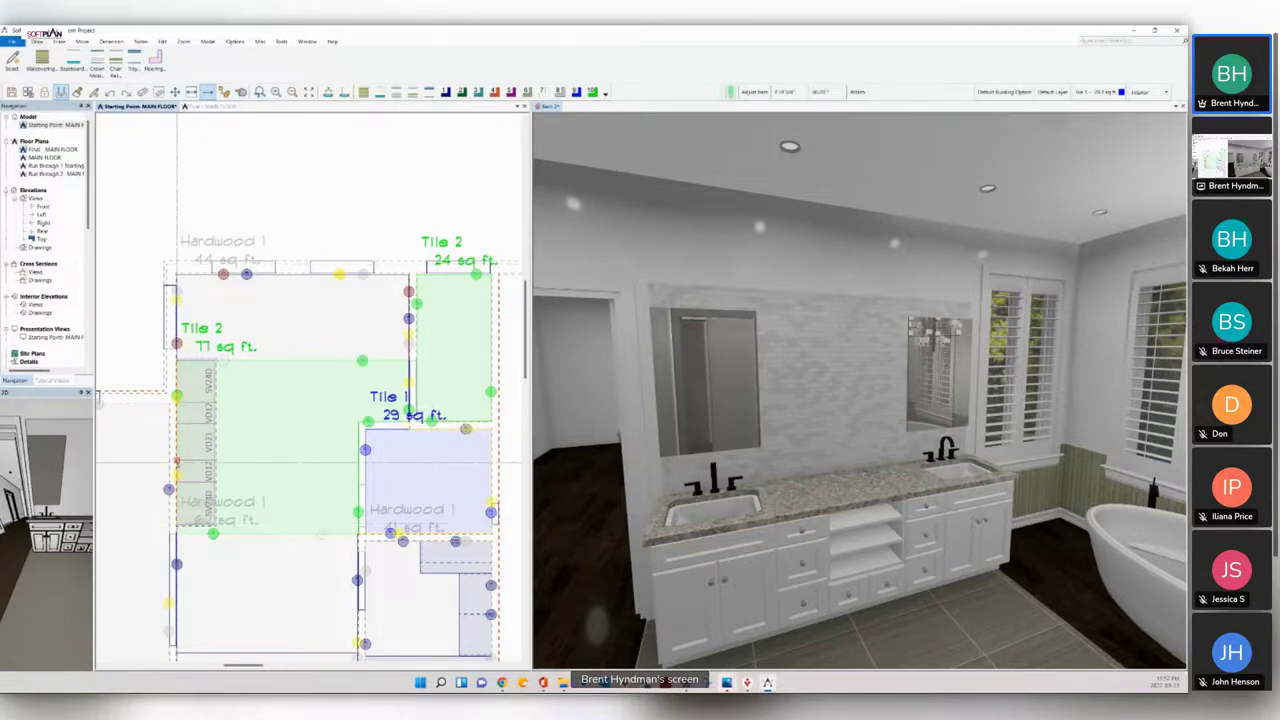
click(177, 475)
click(177, 470)
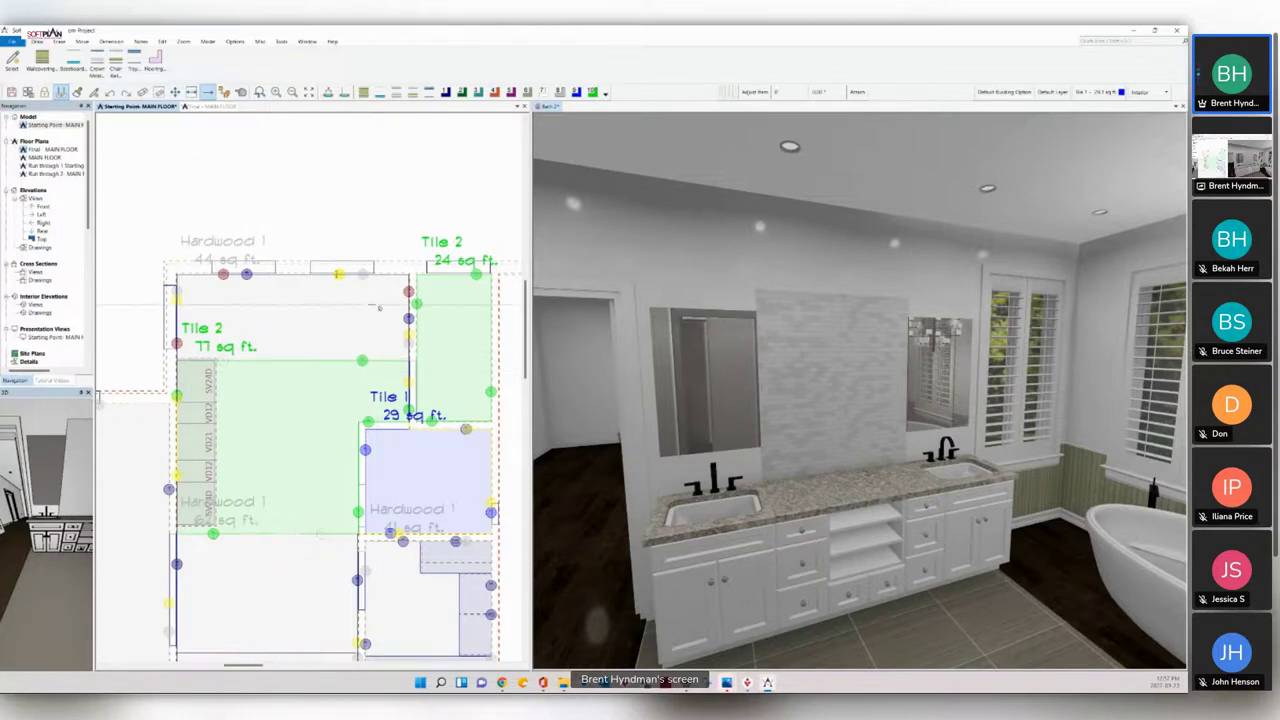
Step: In Drawing mode, add a rod and shelf on the tiled vanity wall between the two mirrors
click(1145, 92)
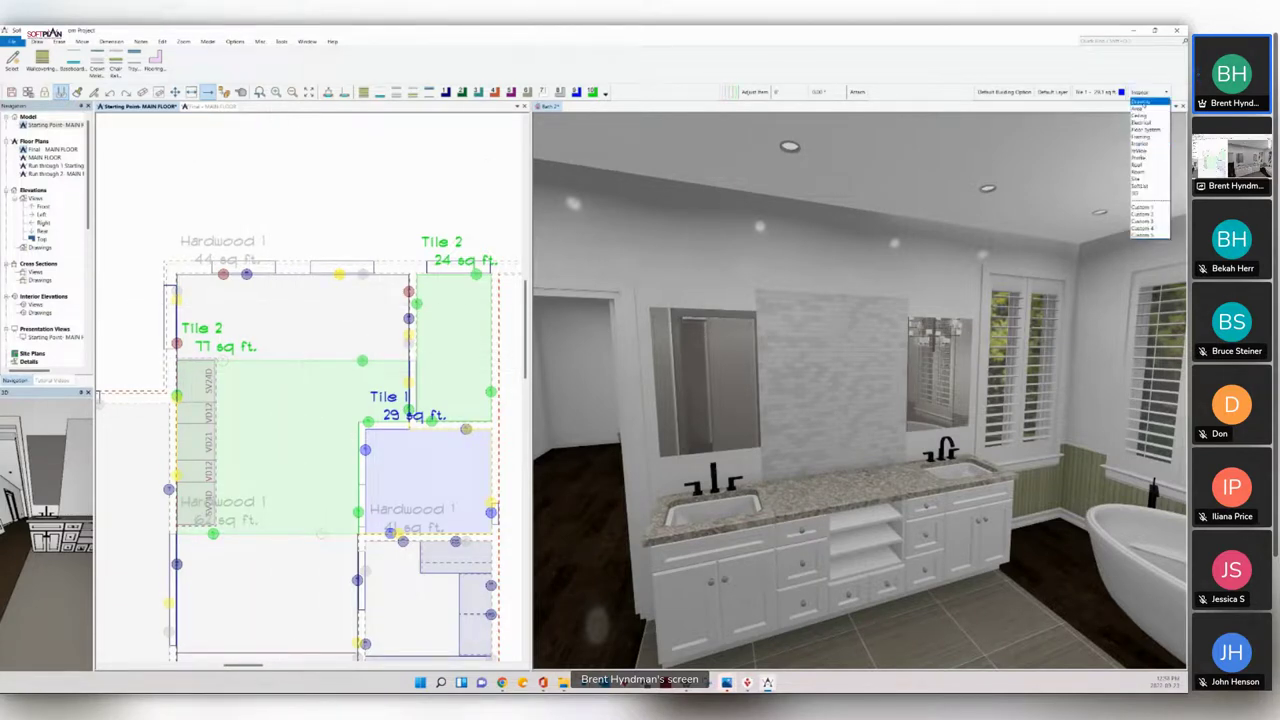
click(1140, 101)
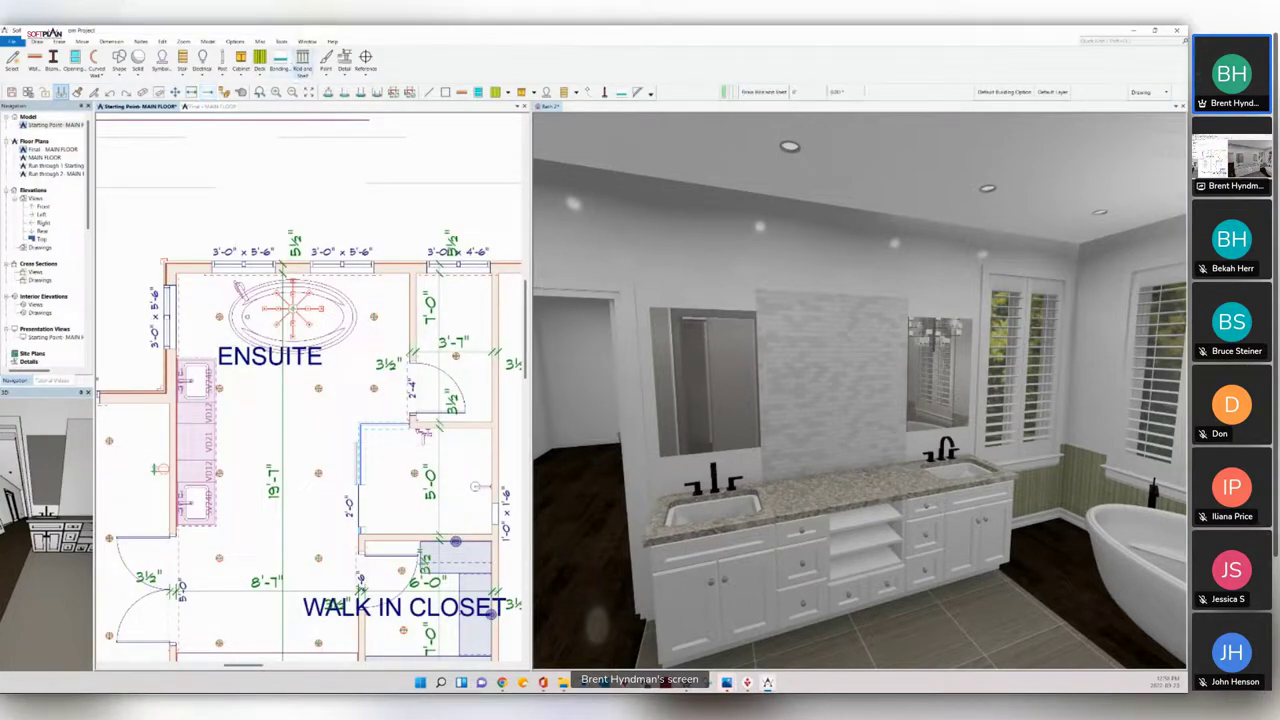
click(302, 58)
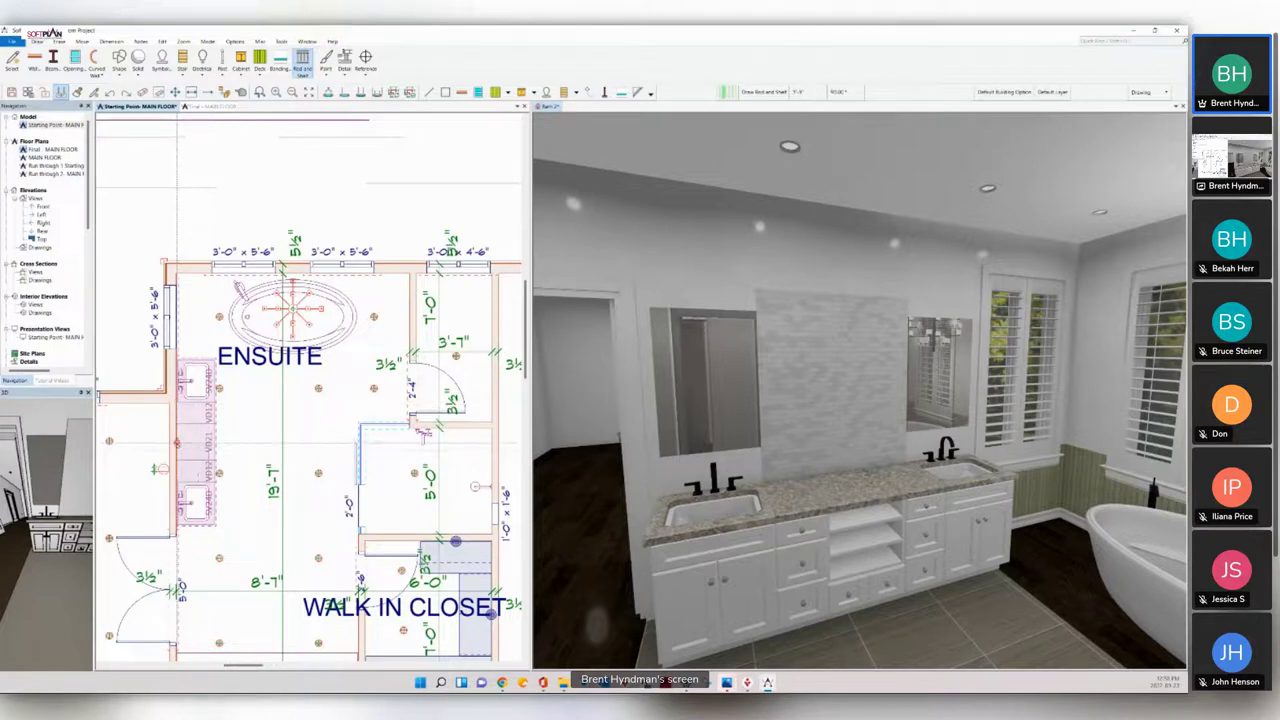
click(176, 441)
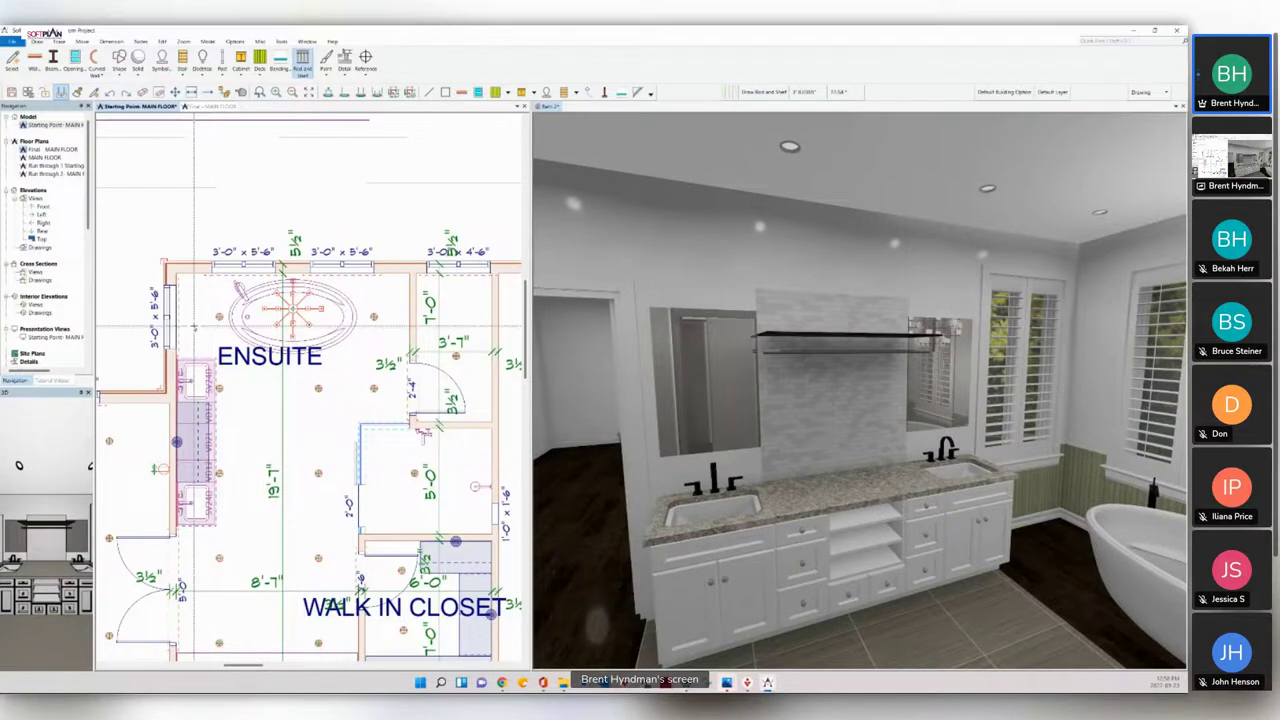
Step: Open the rod and shelf between the mirrors for editing and remove its rod
click(240, 91)
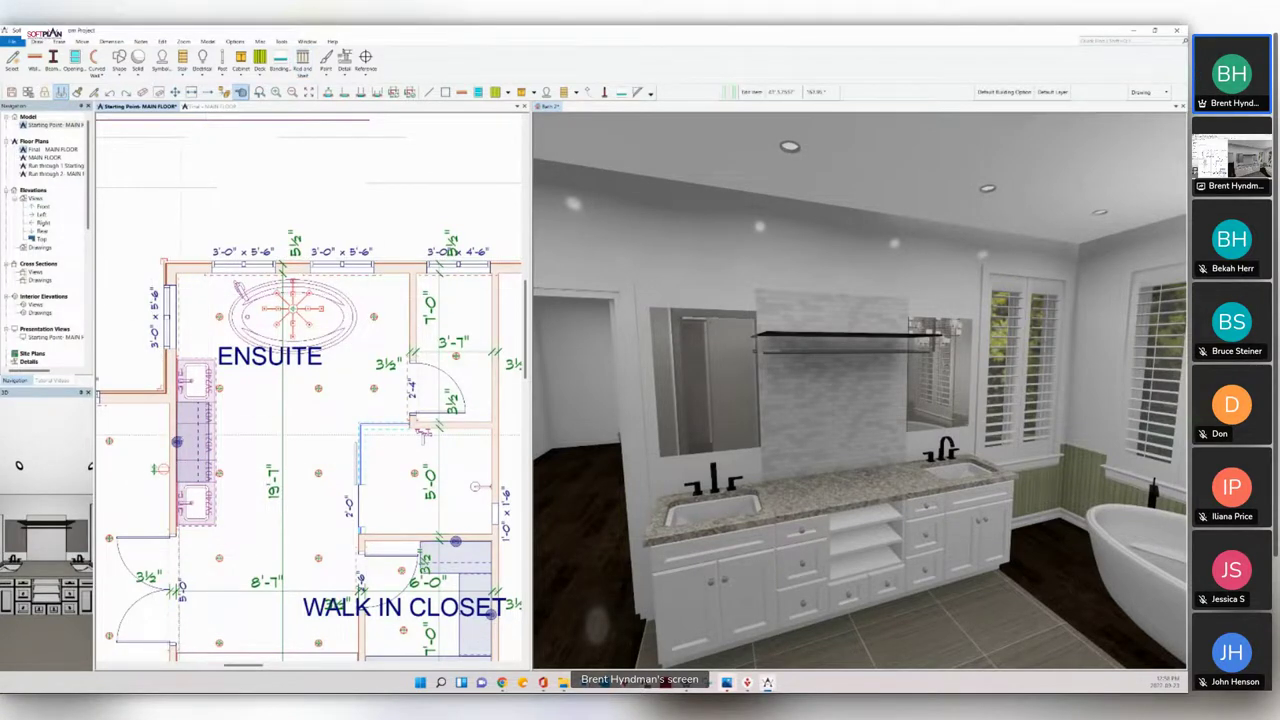
click(195, 405)
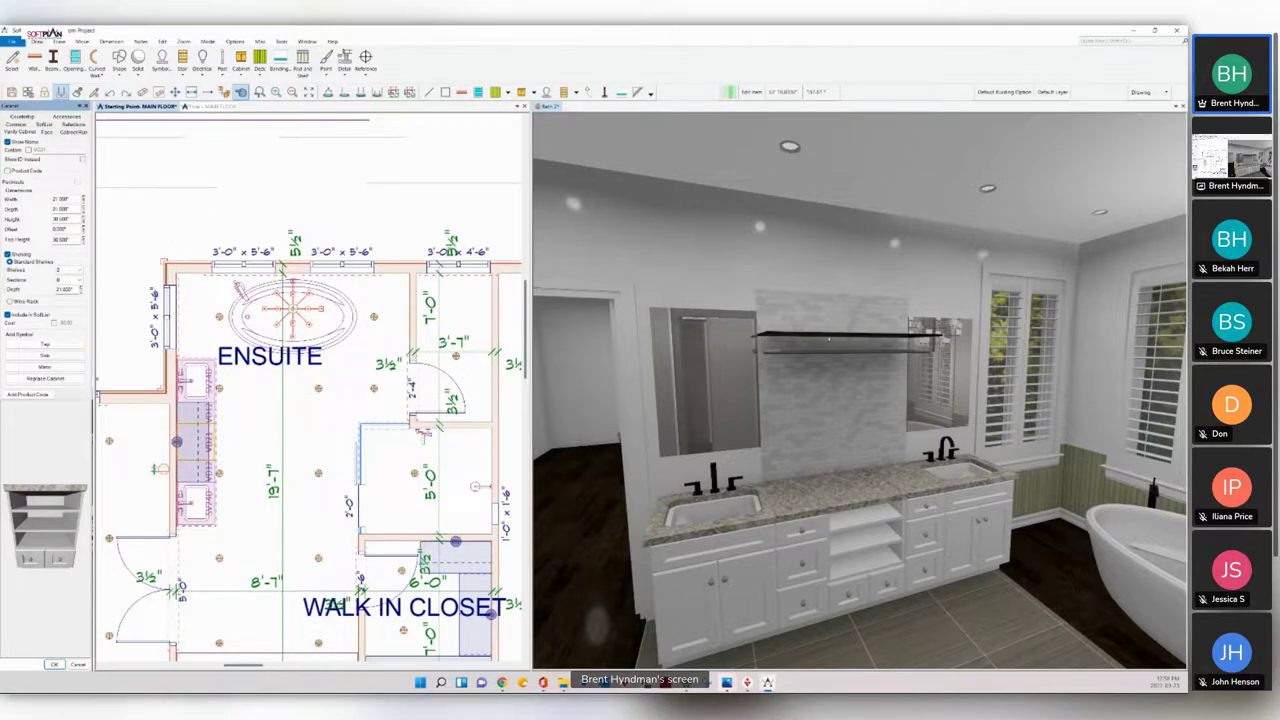
right_click(193, 444)
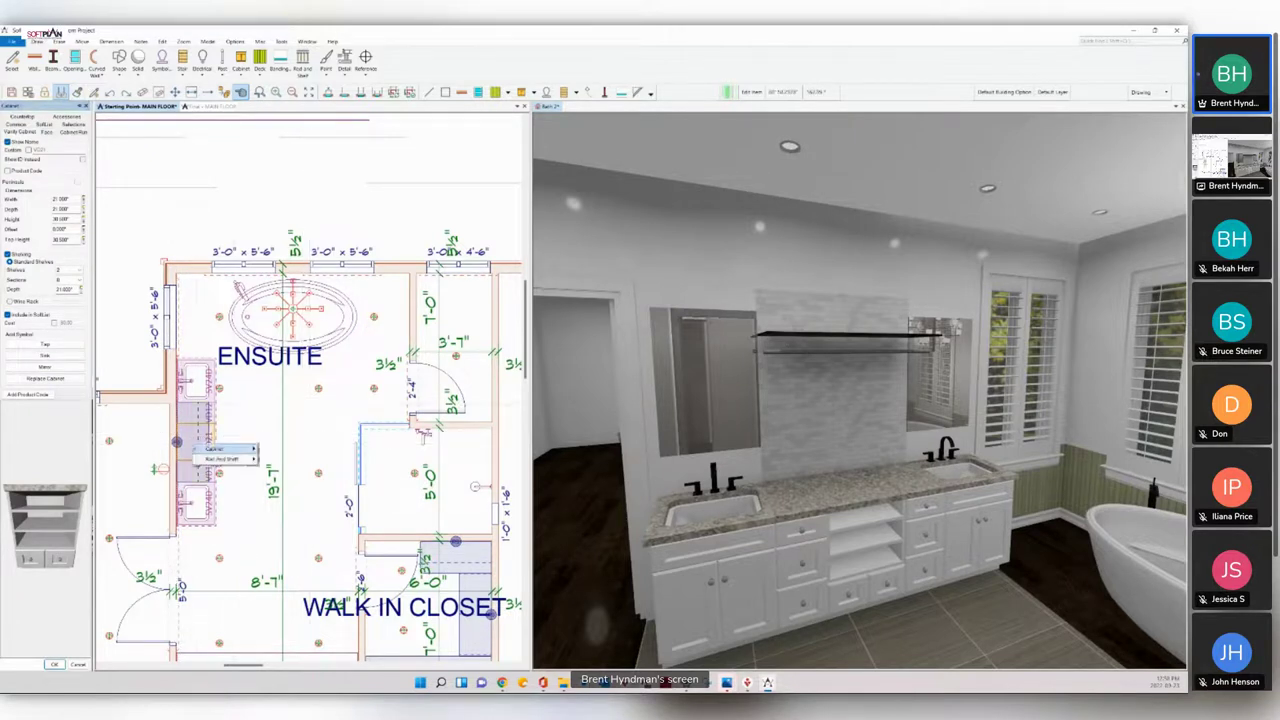
mouse_move(222, 459)
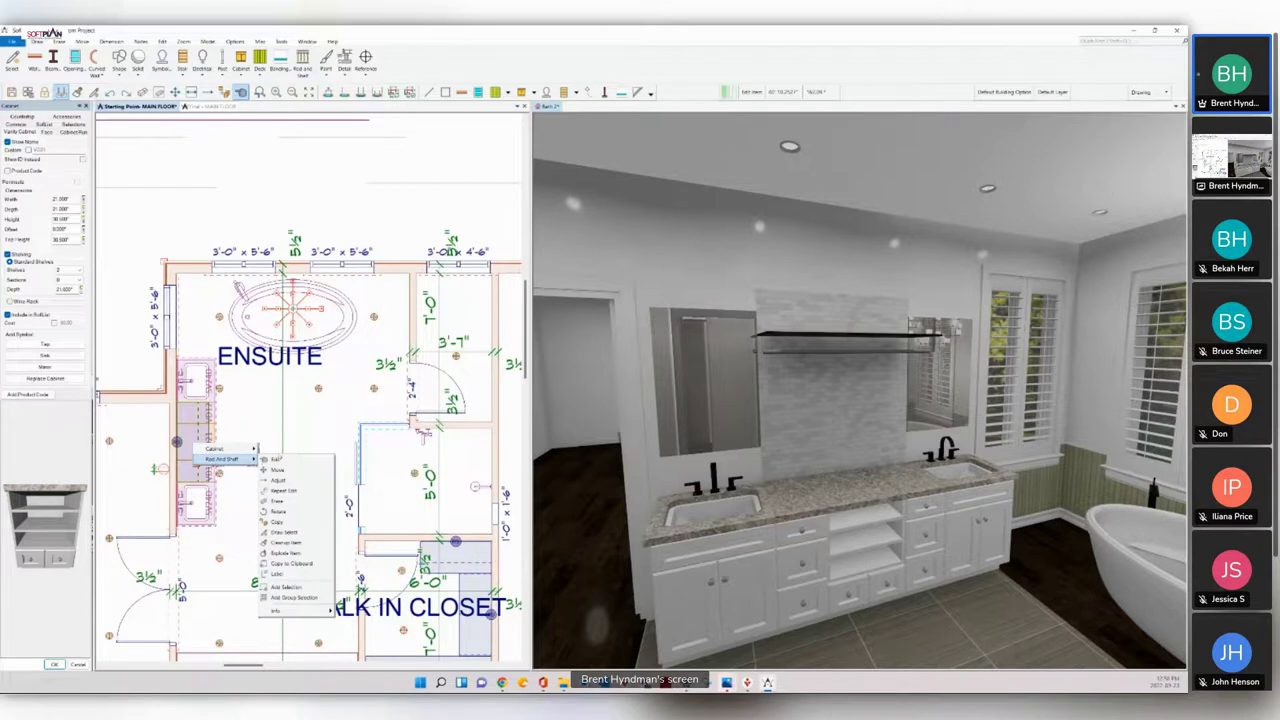
click(276, 460)
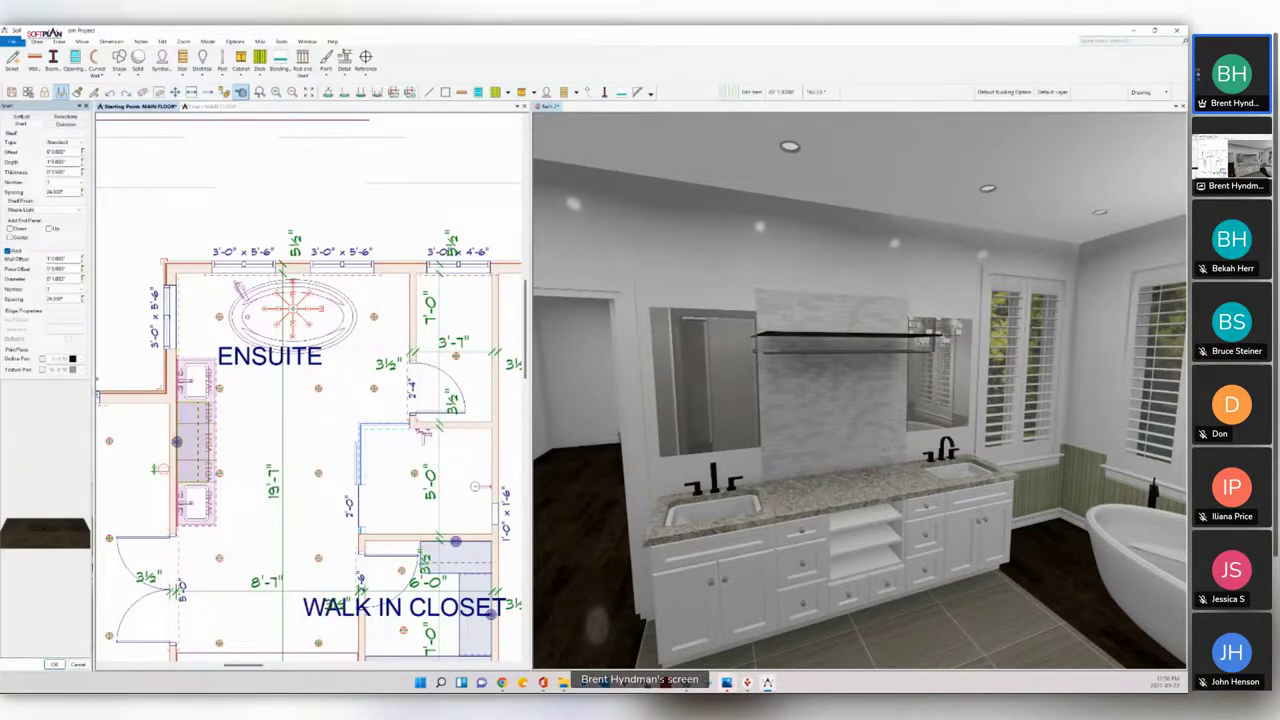
click(8, 251)
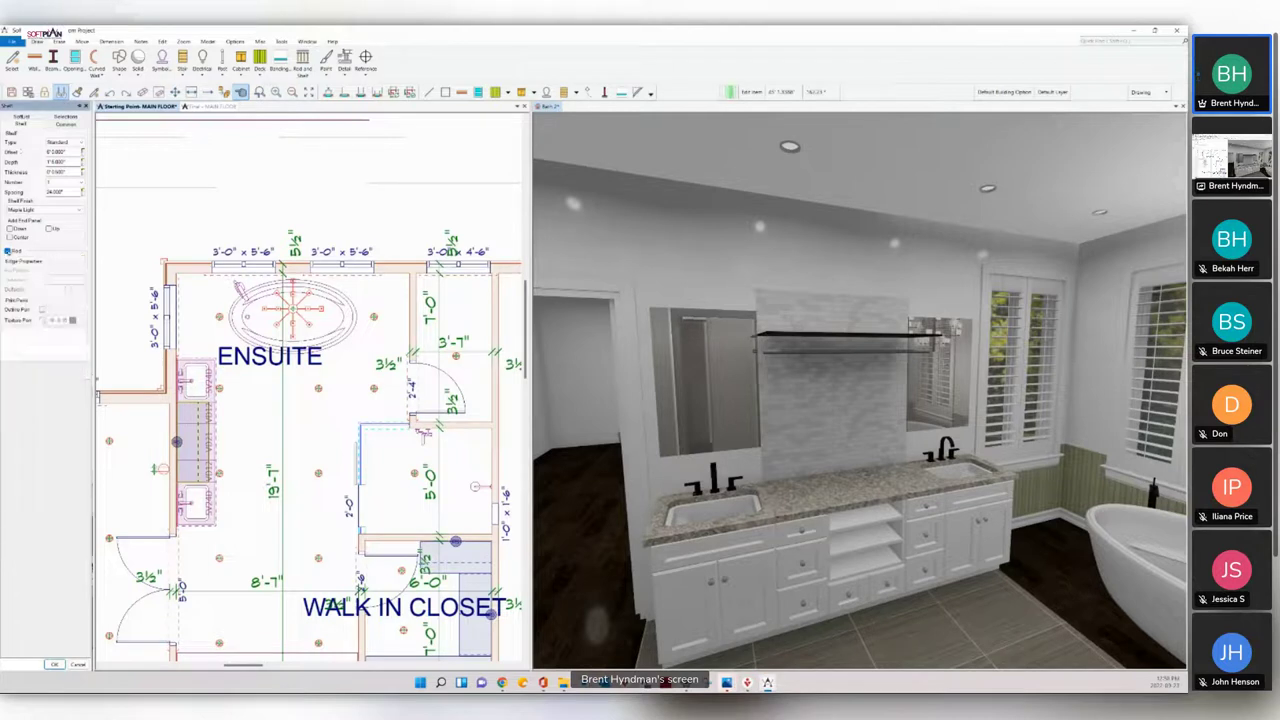
Step: Lower the shelf to just above the faucets, set its depth to 8", and make the board thicker
double_click(62, 152)
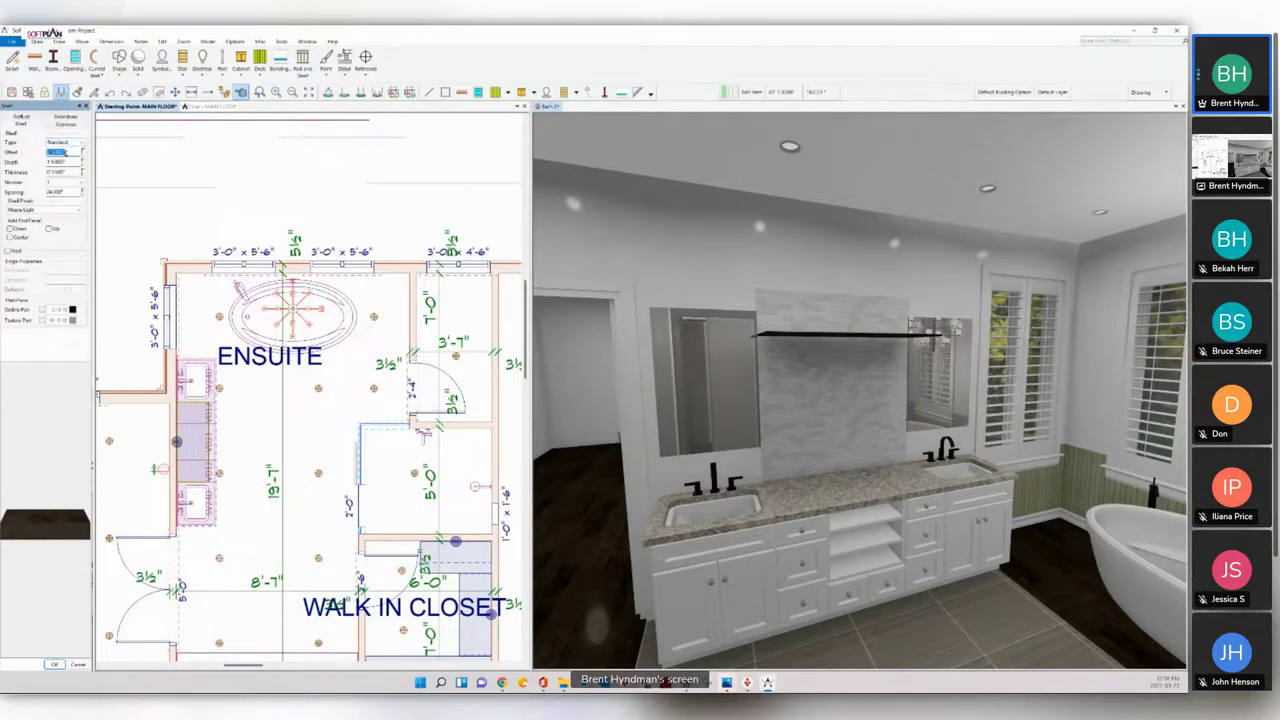
text(1)
click(73, 162)
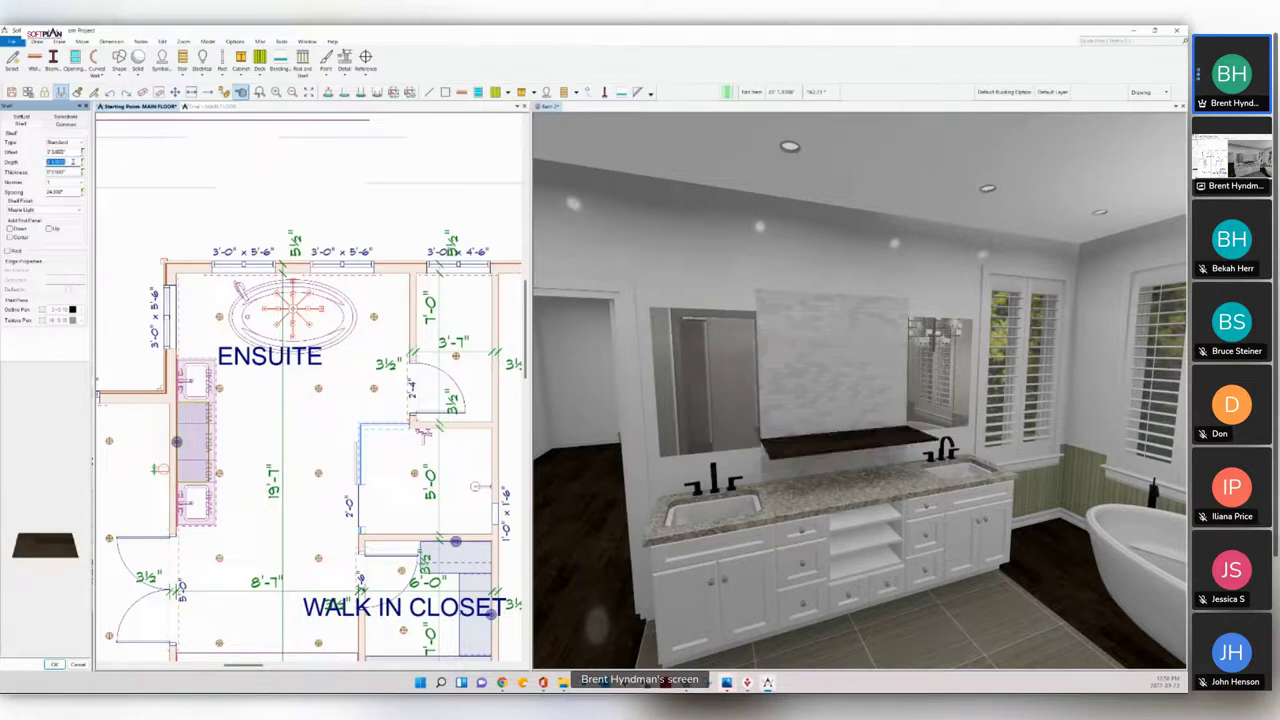
text(8)
click(70, 172)
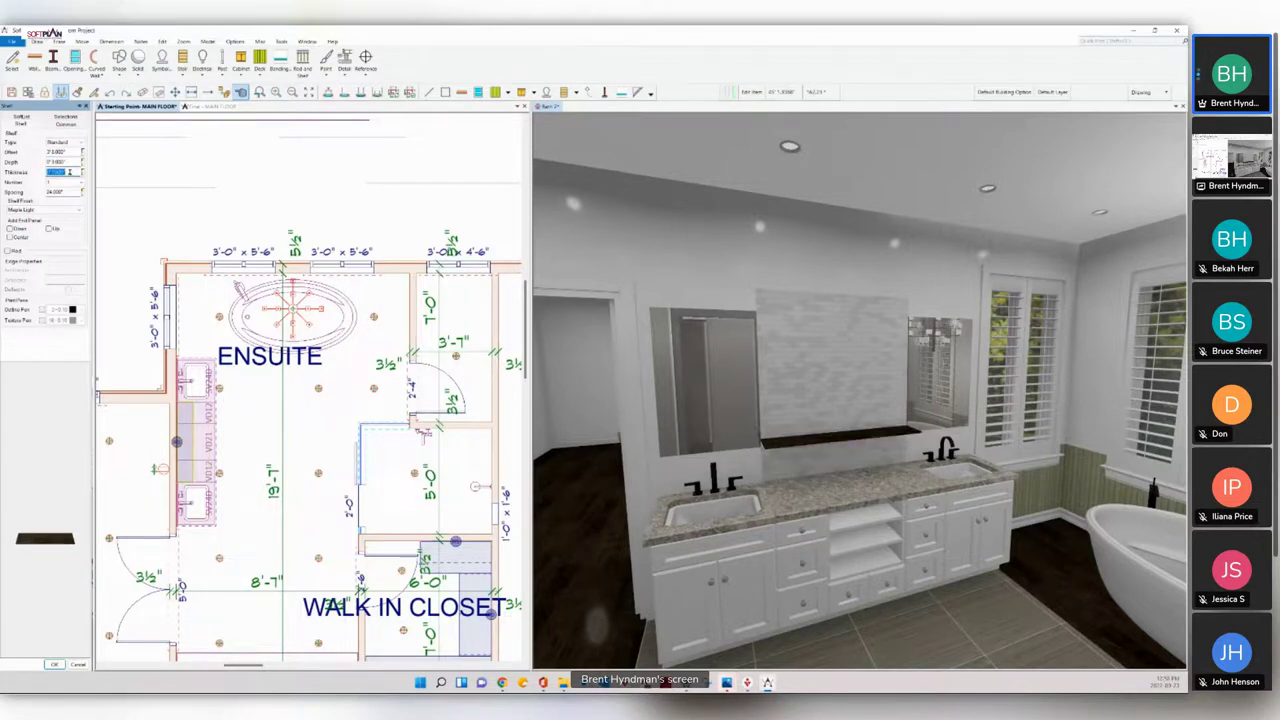
text(1)
Step: Set the number of shelves between the mirrors to three, spaced 12" apart
click(81, 184)
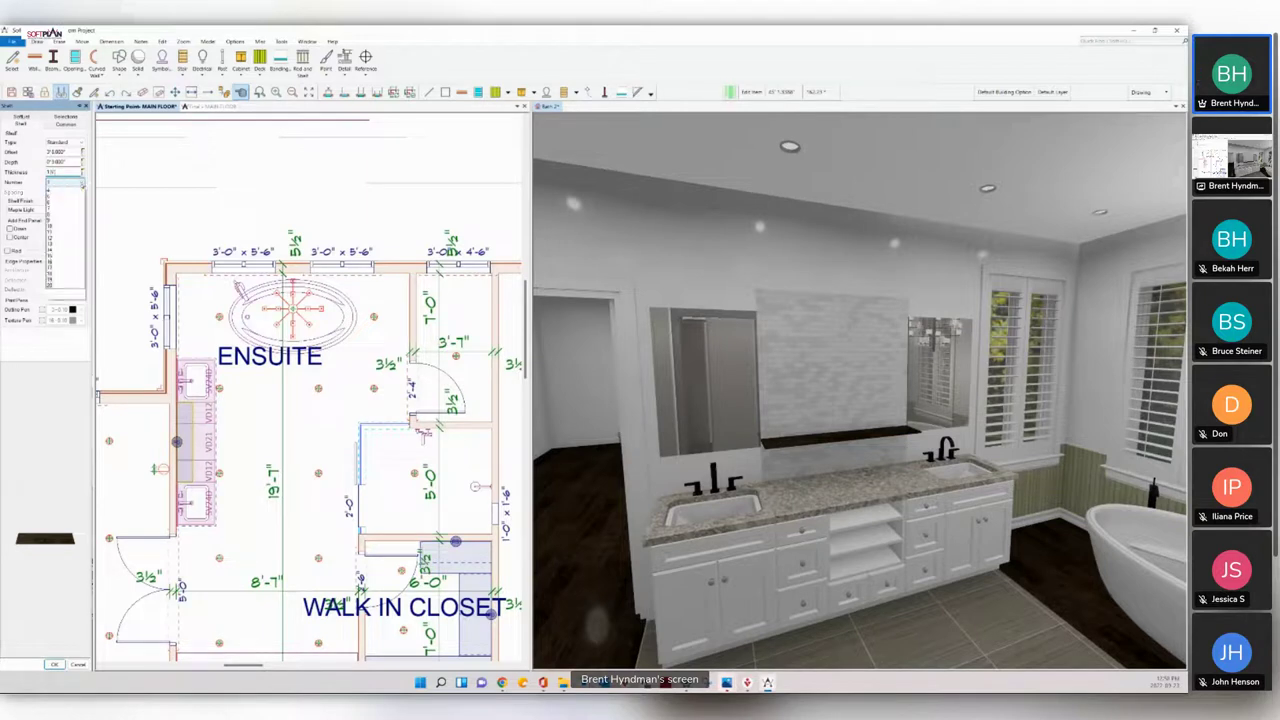
click(68, 202)
click(71, 191)
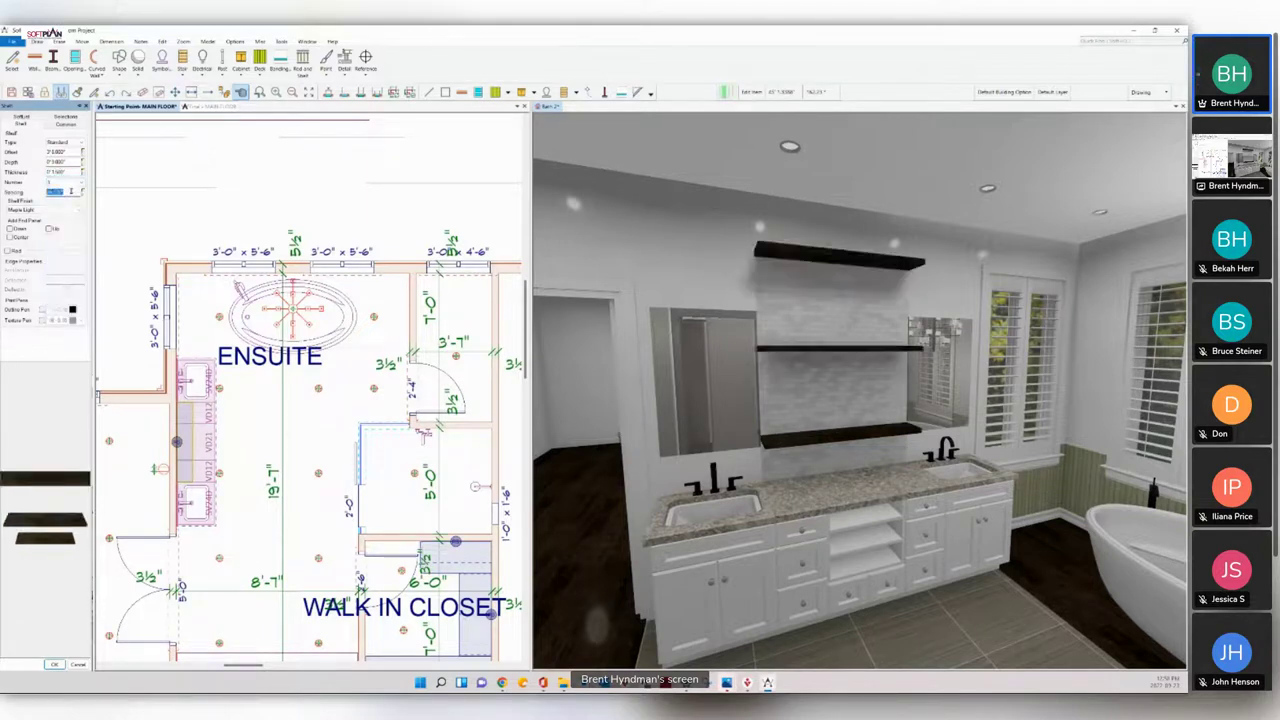
text(12)
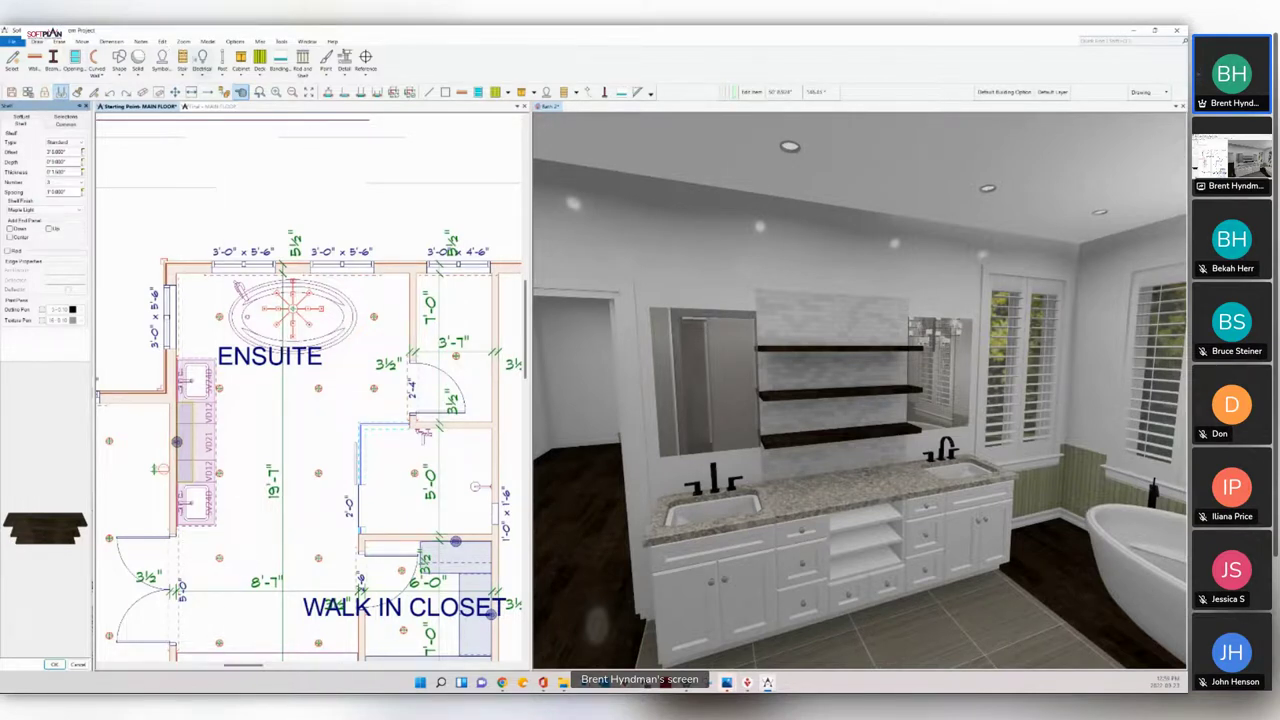
Step: Place a contemporary 04 ceiling pendant light over the end of the vanity nearest the bathtub
click(201, 58)
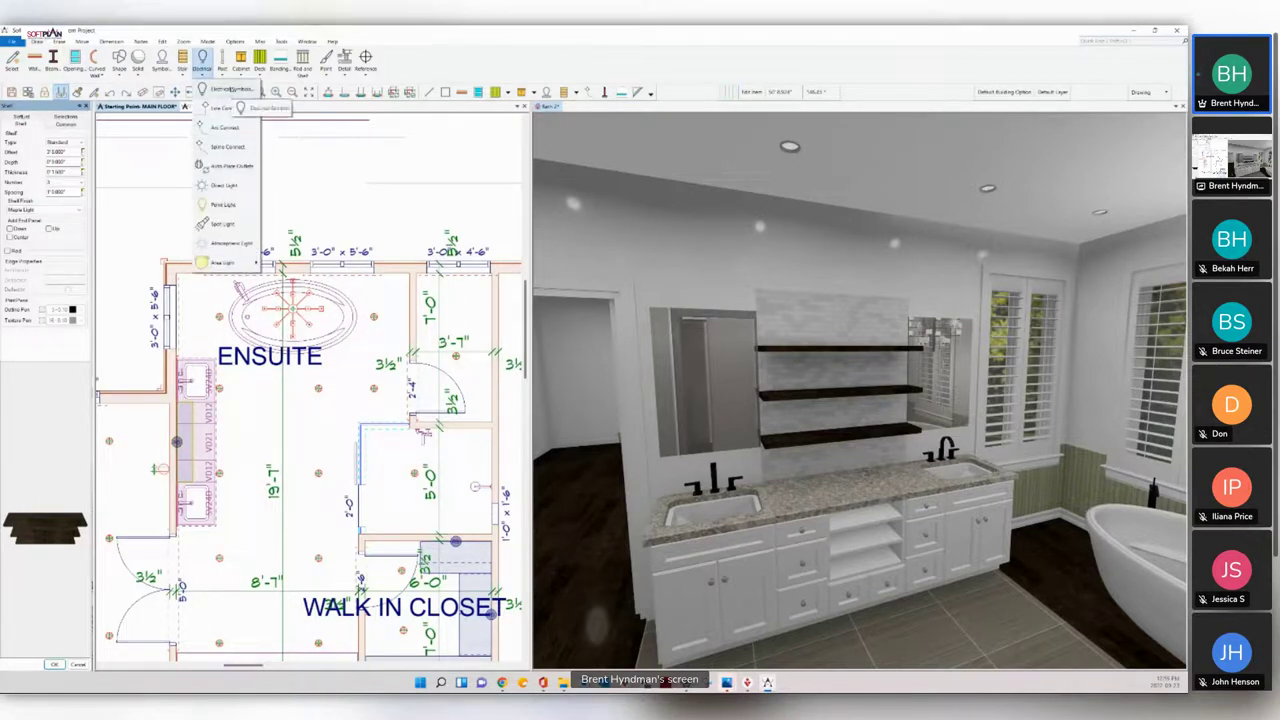
click(230, 89)
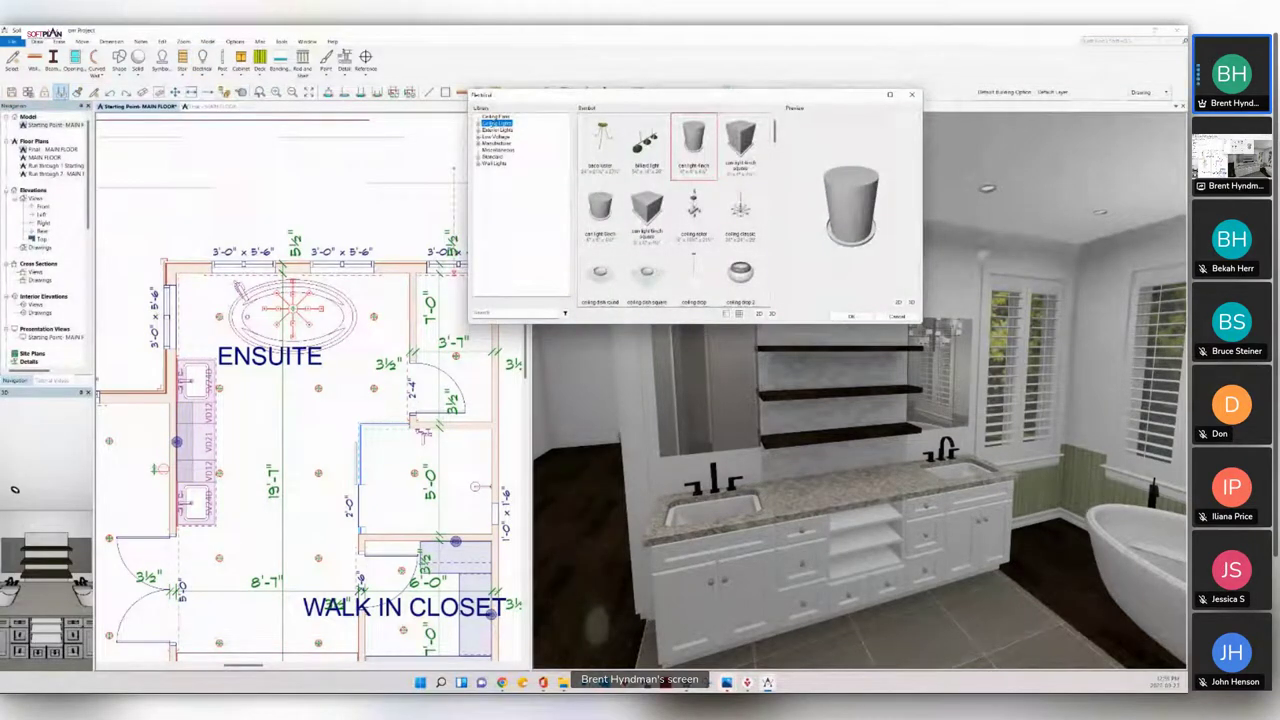
click(478, 123)
click(485, 130)
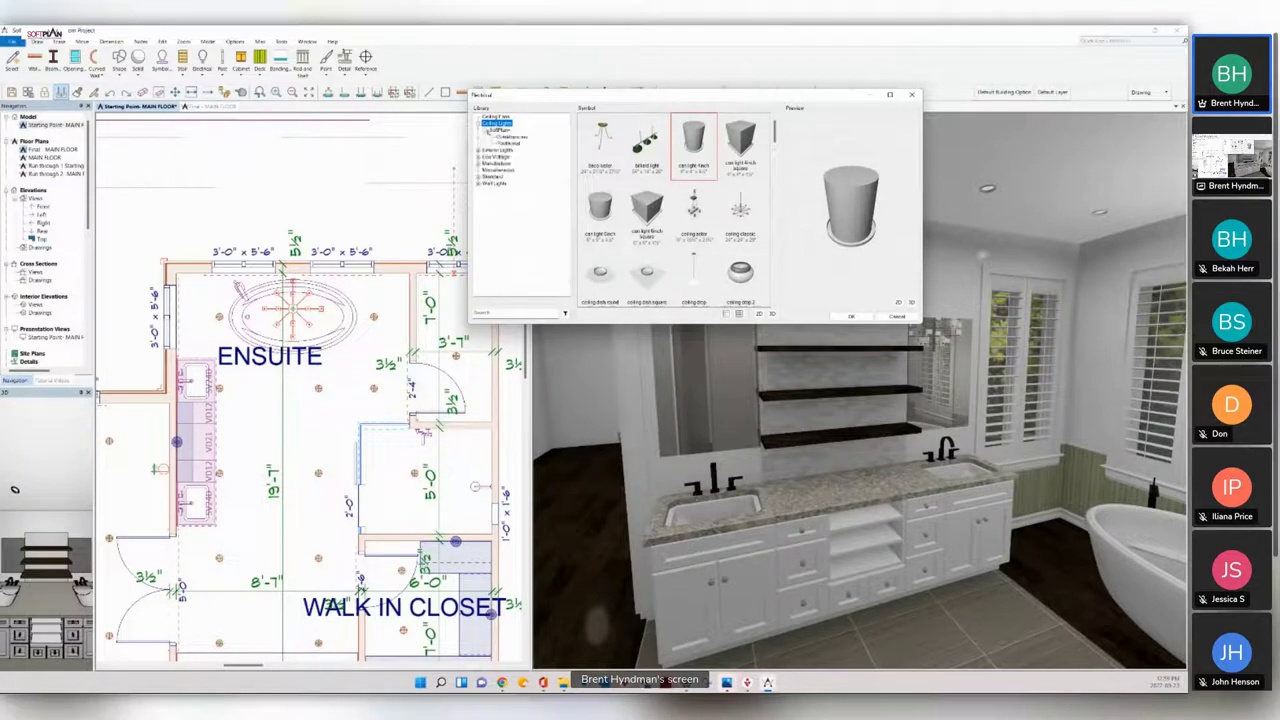
click(504, 137)
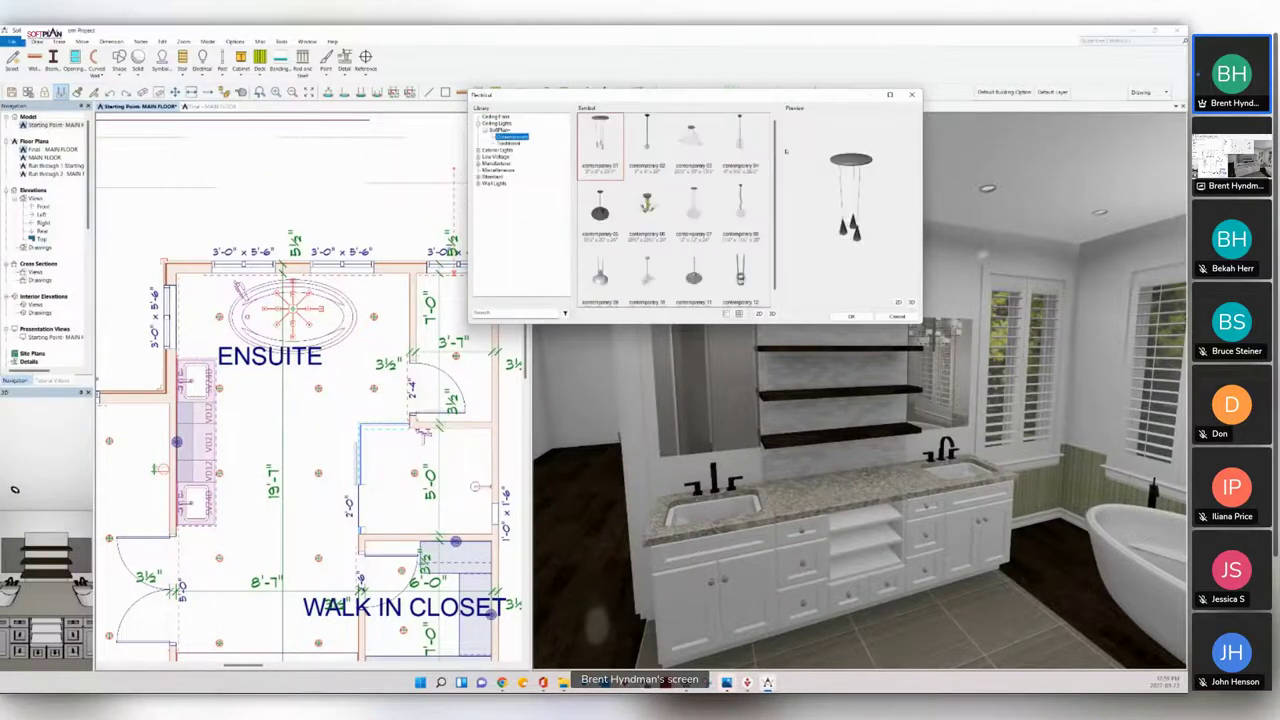
click(742, 145)
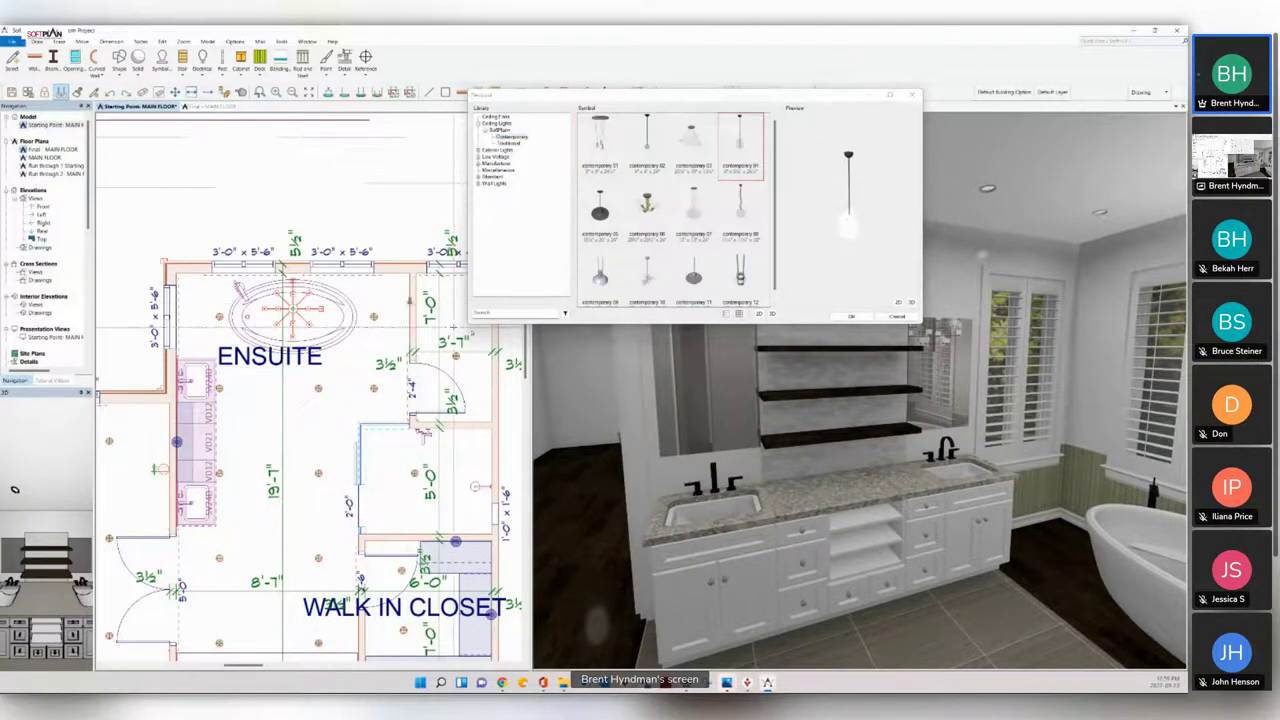
click(851, 316)
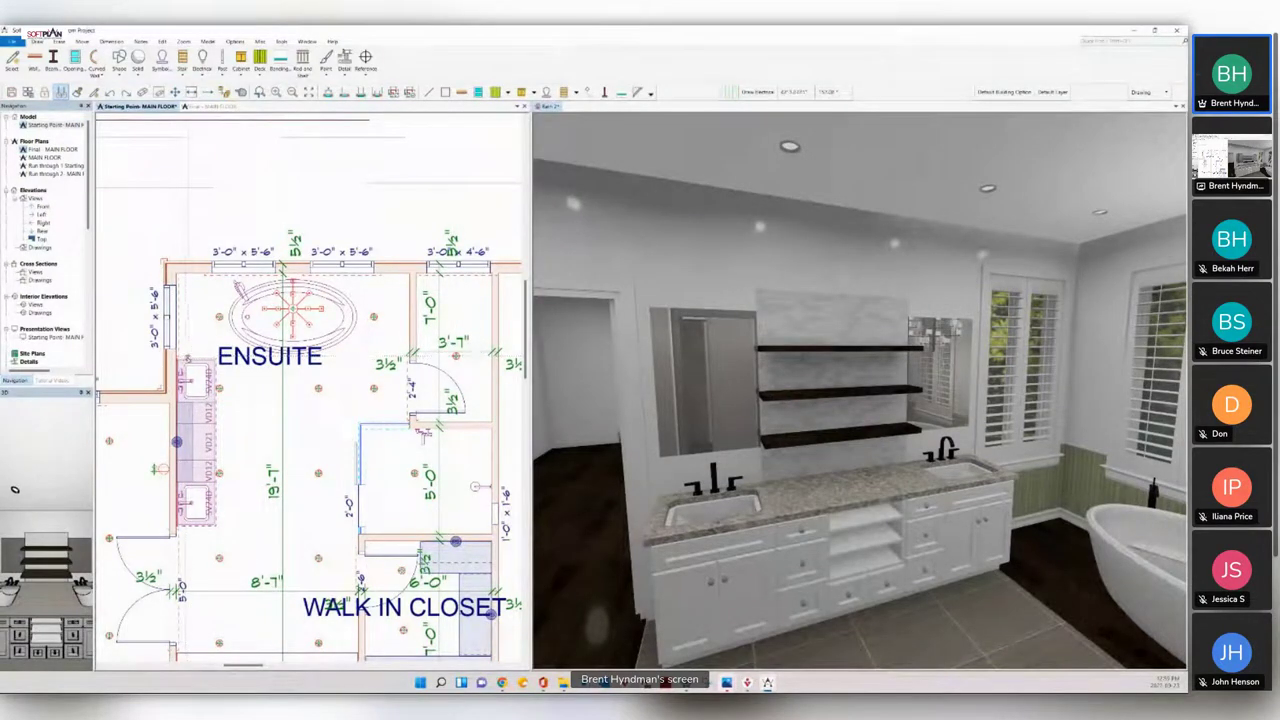
click(189, 357)
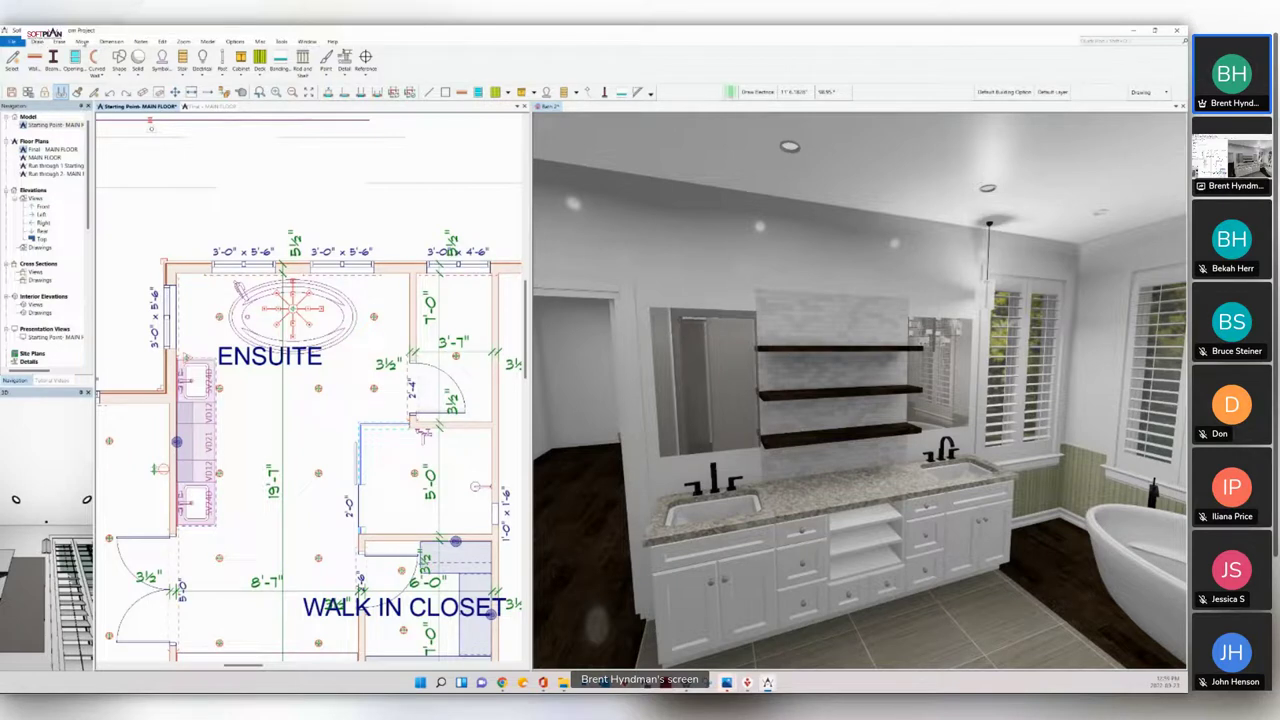
Step: Copy the pendant to the vanity's other end with equally spaced copies between, making a row of four
click(84, 43)
click(90, 62)
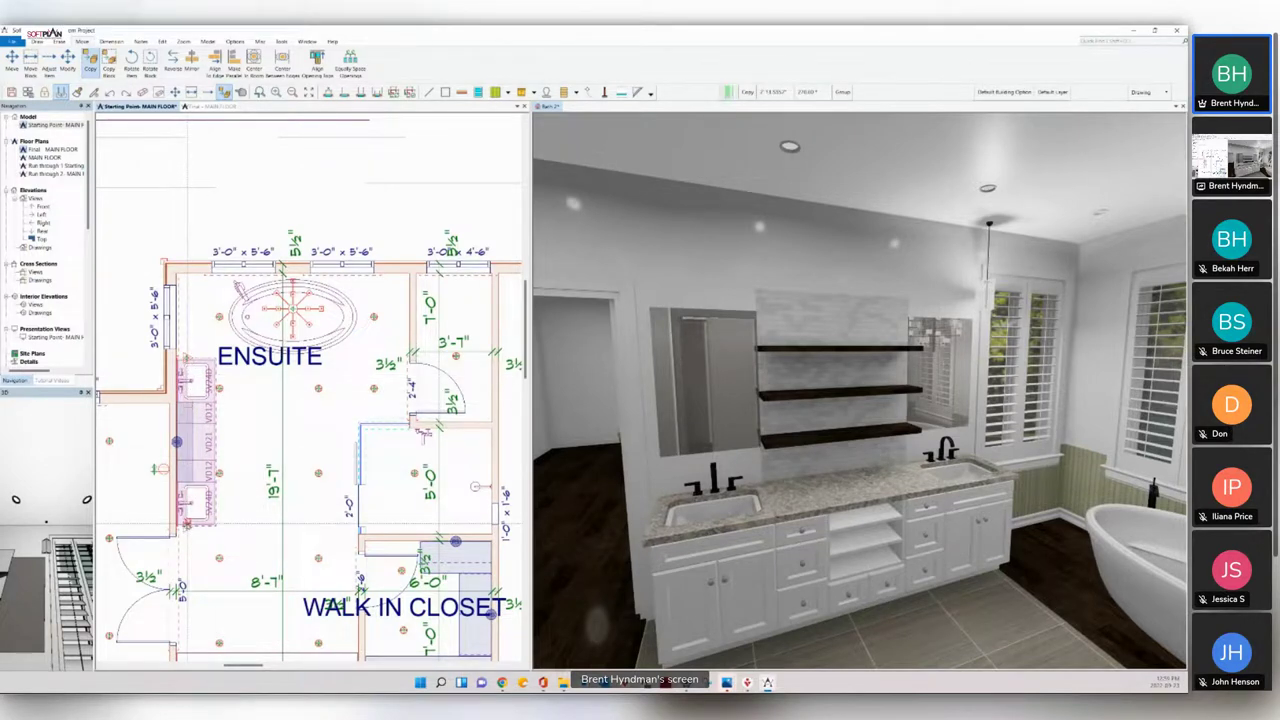
click(188, 523)
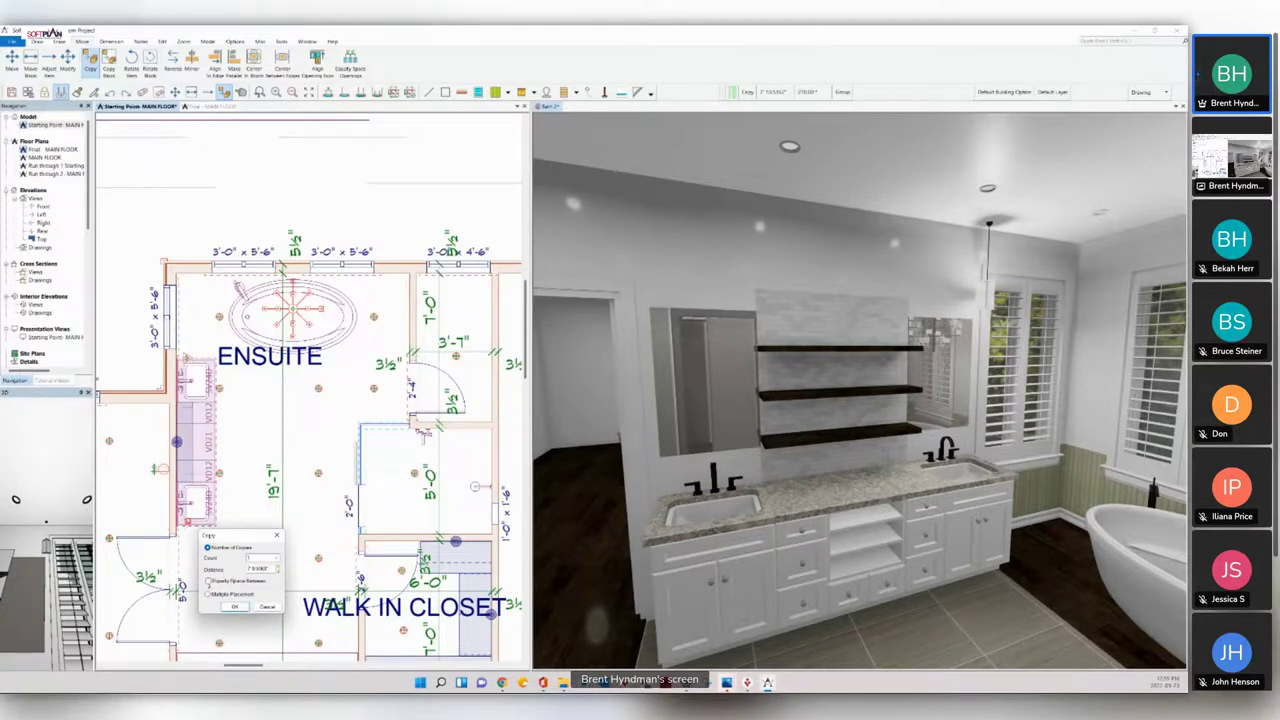
click(208, 581)
click(275, 558)
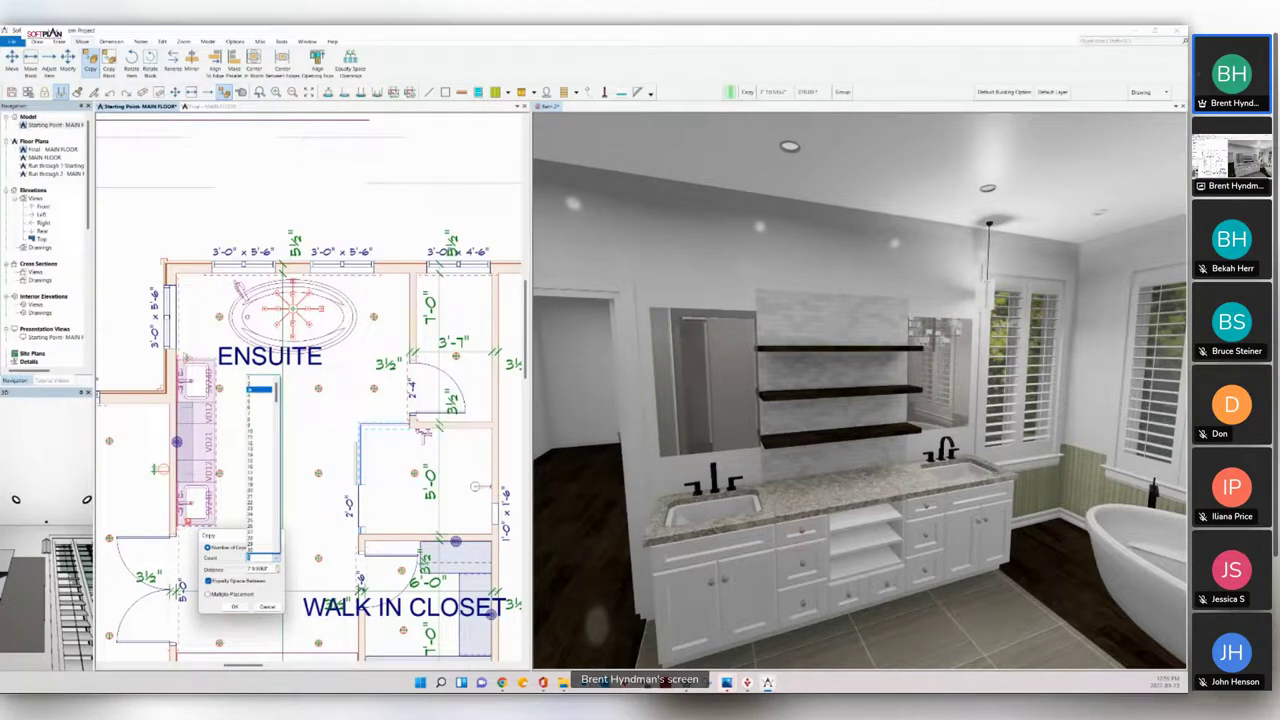
click(259, 388)
click(235, 607)
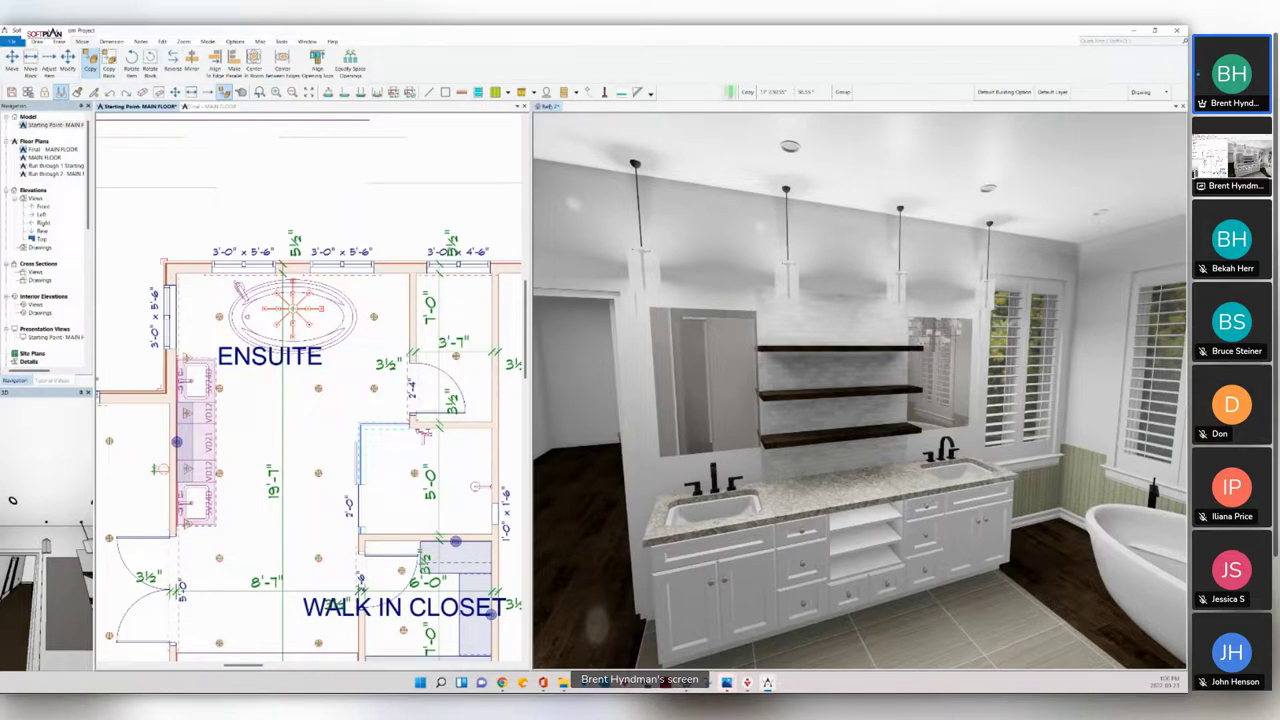
Step: In the 3D view, give the green wainscoting a light display color instead of its texture and set its relief depth to 40
click(546, 105)
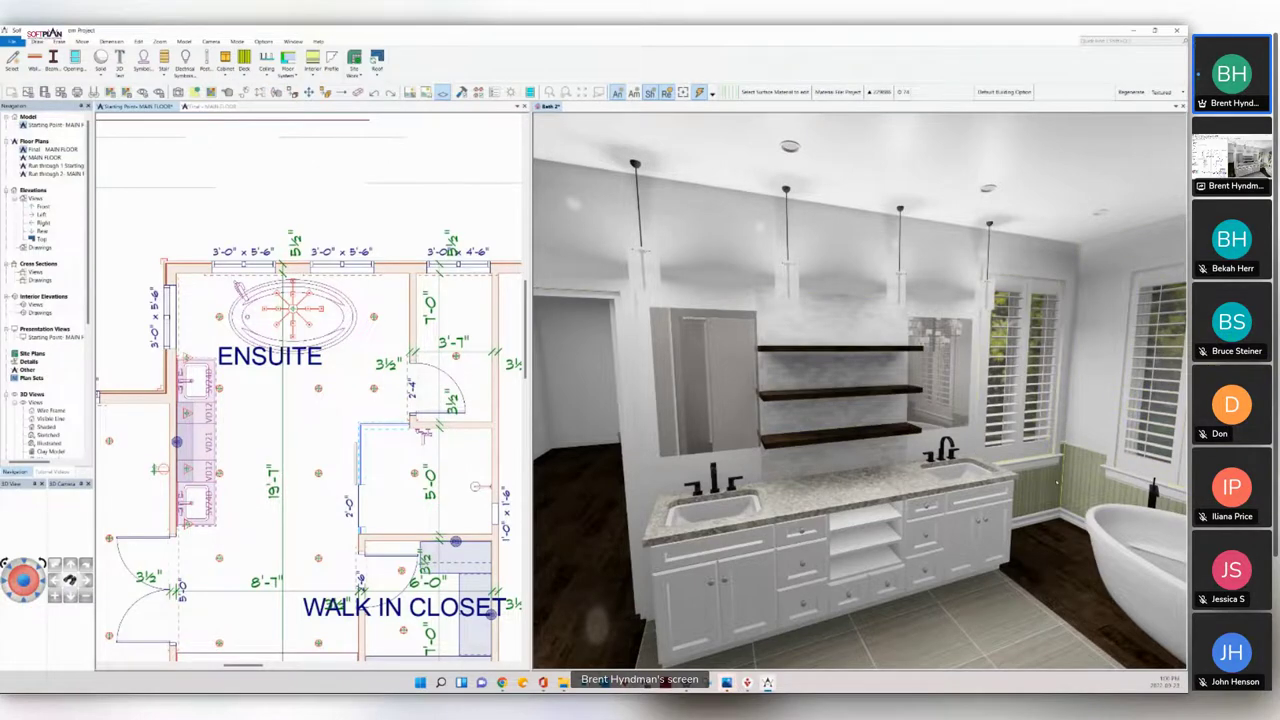
click(1072, 485)
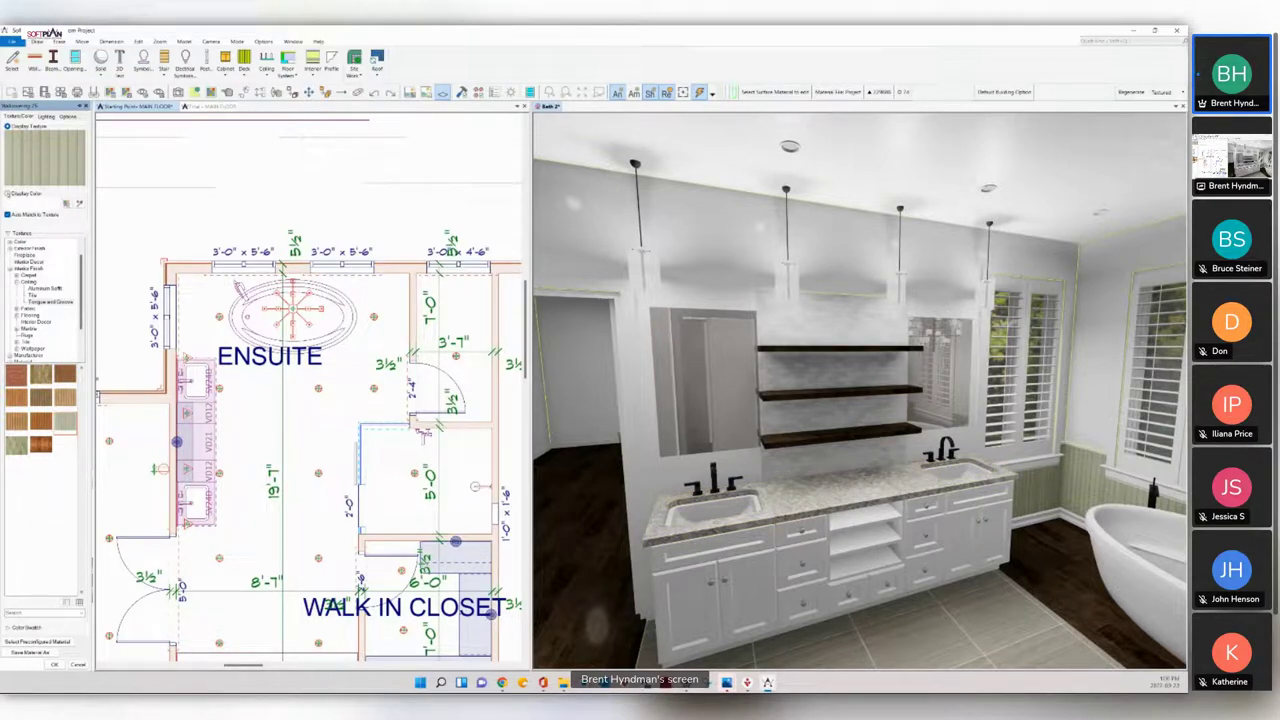
click(8, 194)
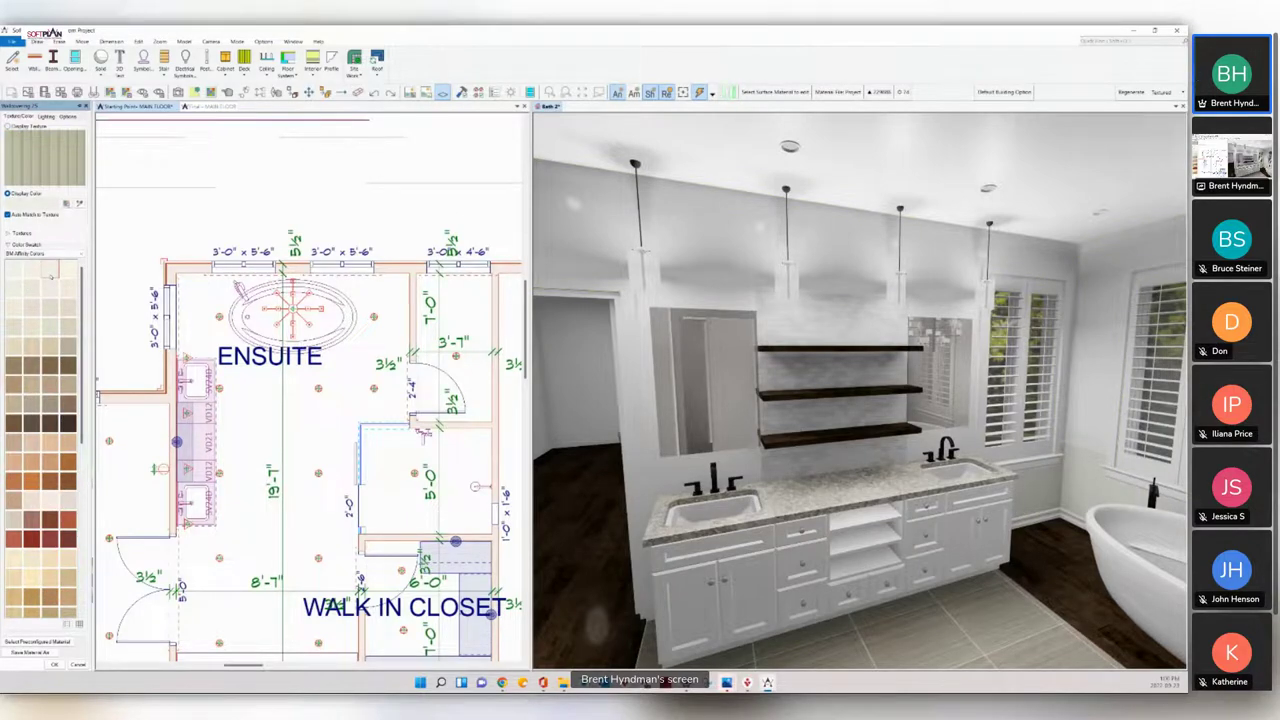
click(46, 116)
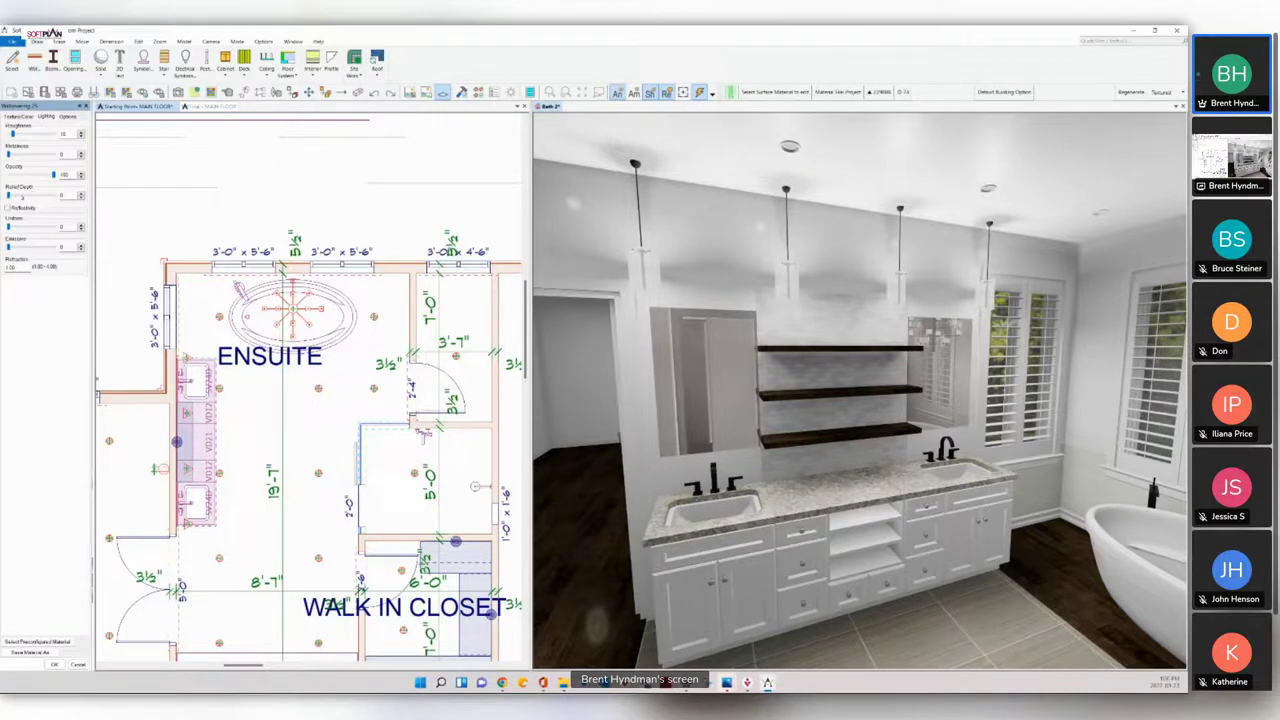
click(26, 195)
click(27, 195)
Step: Review the finished ensuite in 3D from the vanity around to the shower and bathtub, and close the wainscoting's material settings
scroll(1047, 548, down, 2)
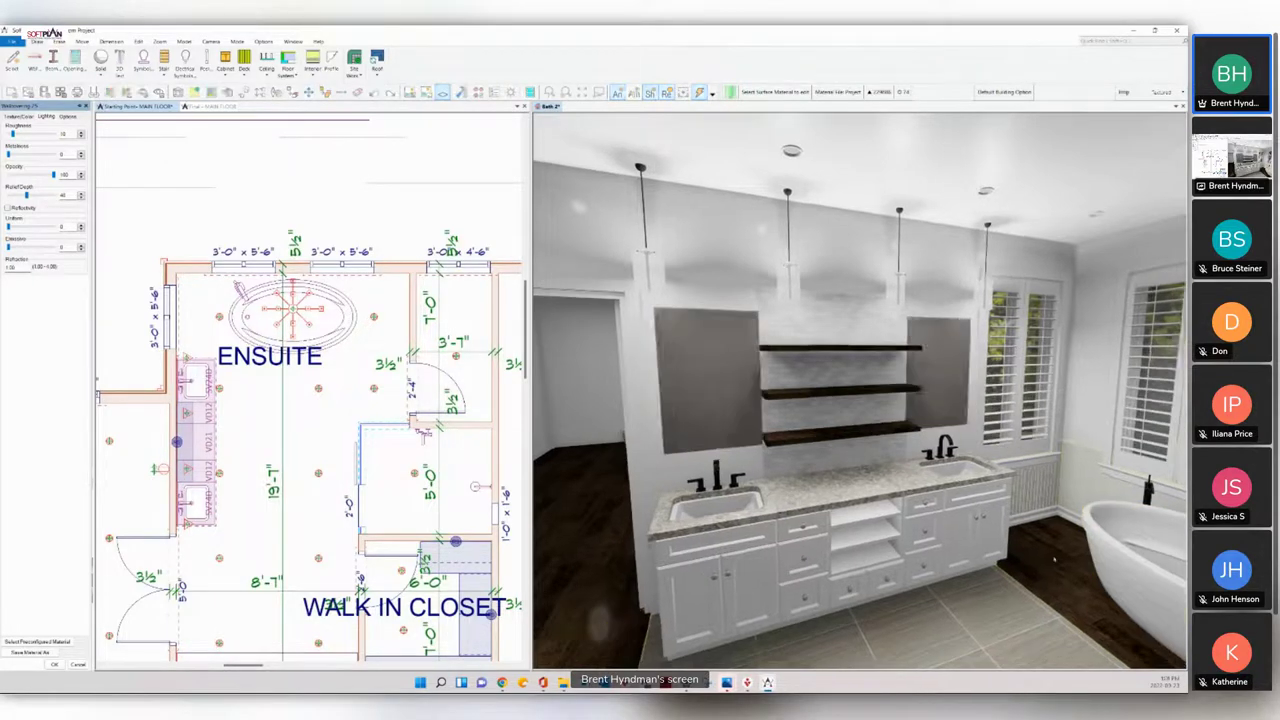
drag(981, 504, 1003, 500)
scroll(1006, 499, down, 3)
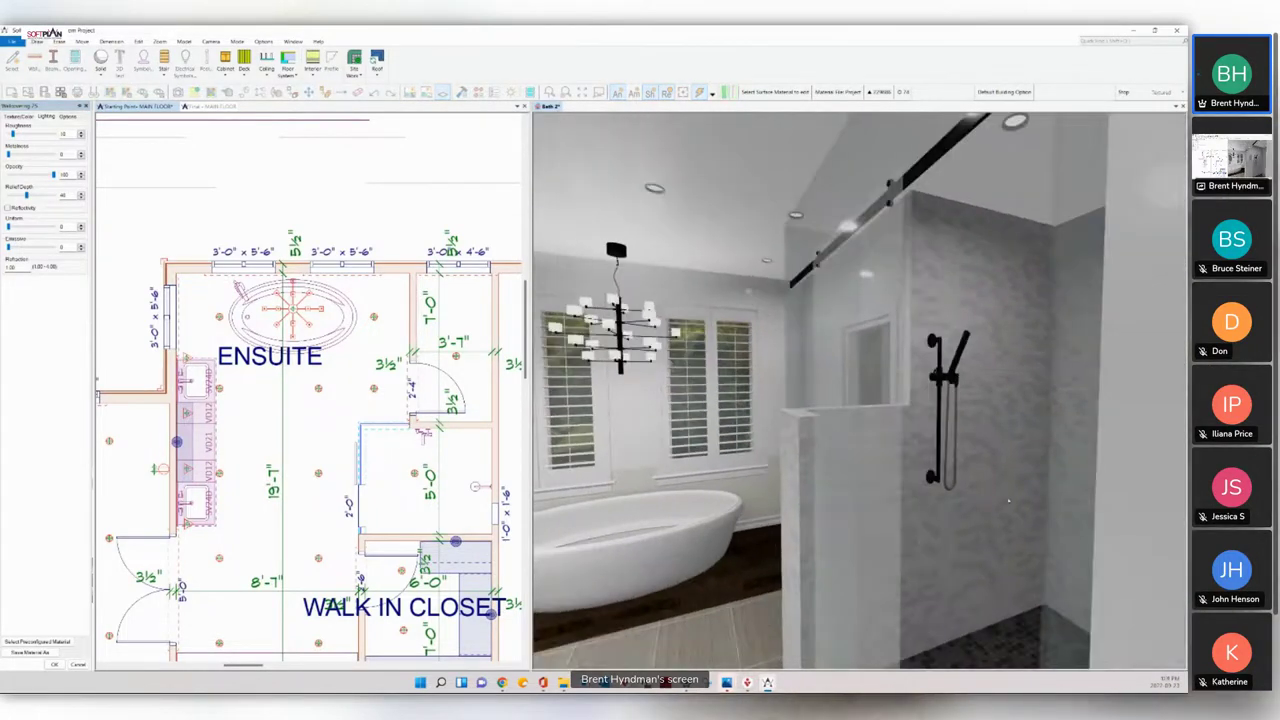
scroll(1006, 500, down, 3)
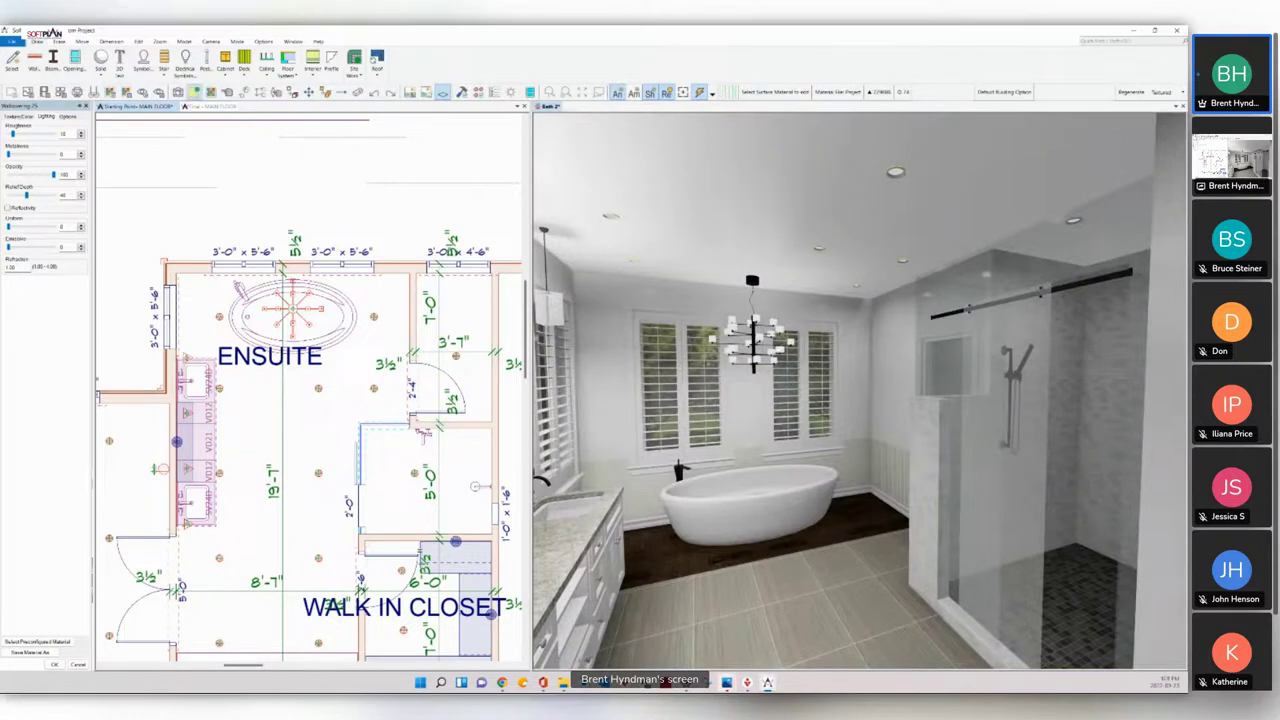
click(227, 92)
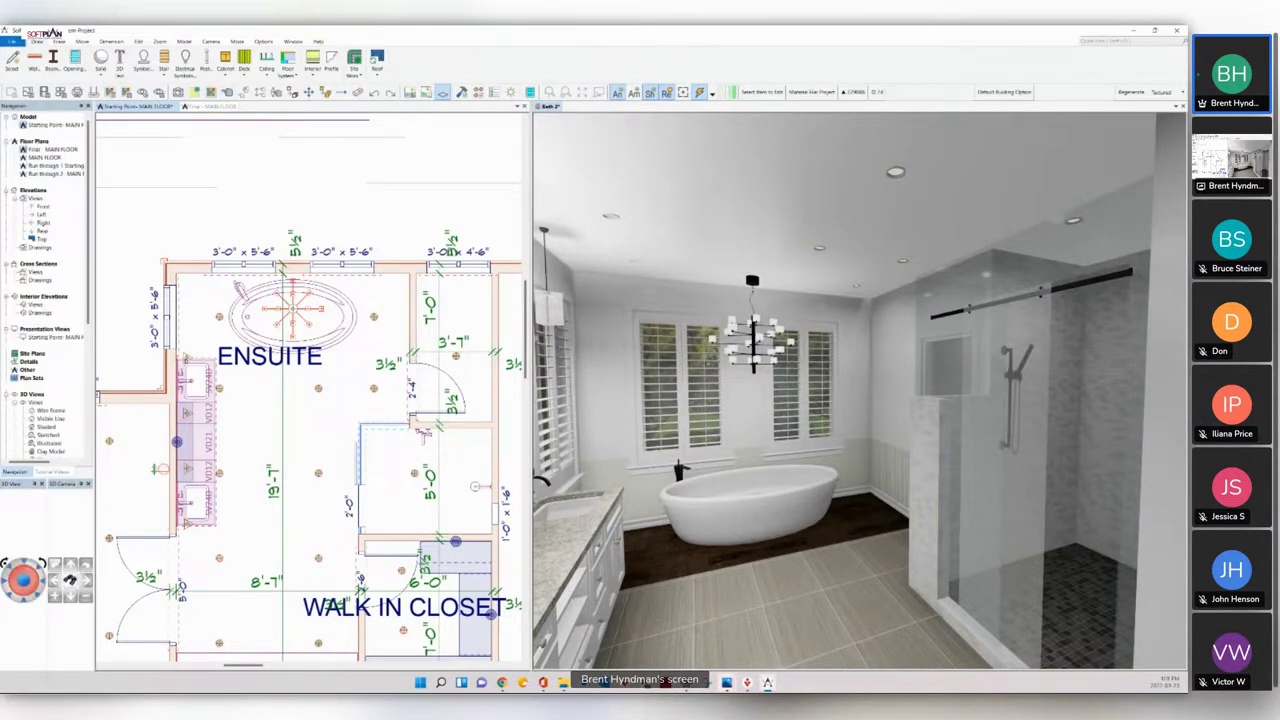
Step: Turn on custom light settings for the vanity pendant nearest the bathtub and lower its brightness
click(185, 358)
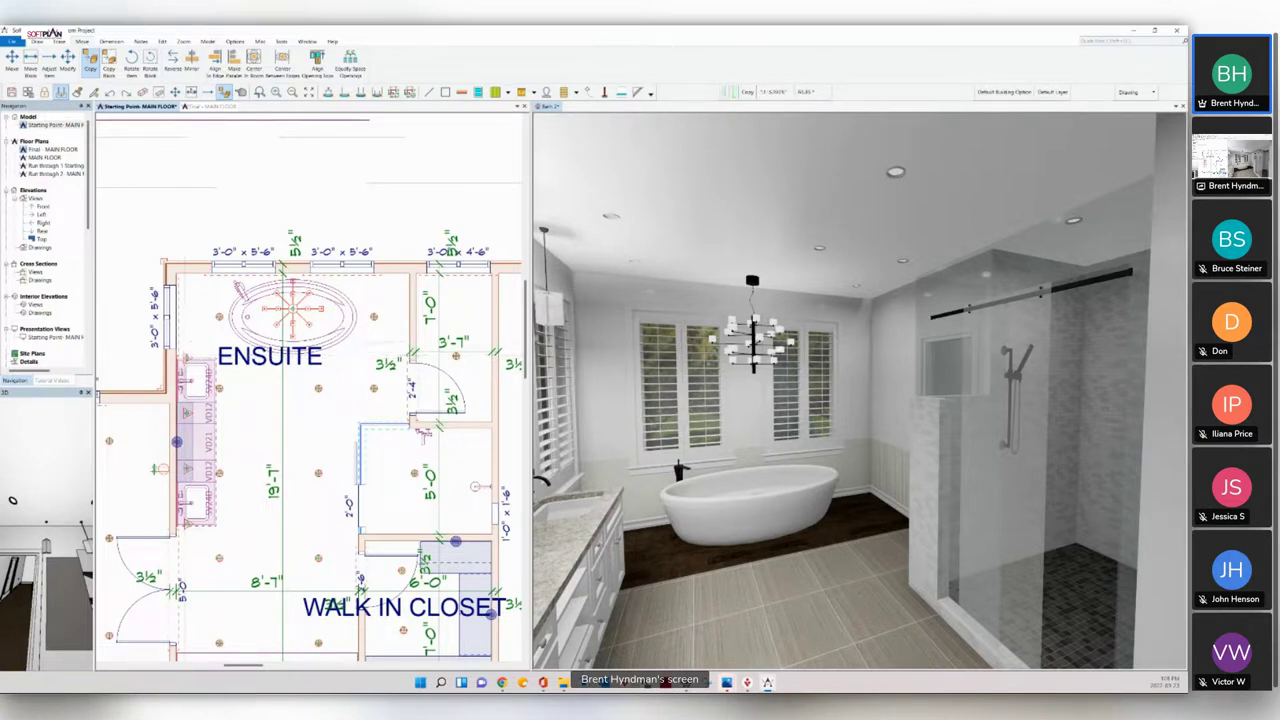
click(241, 92)
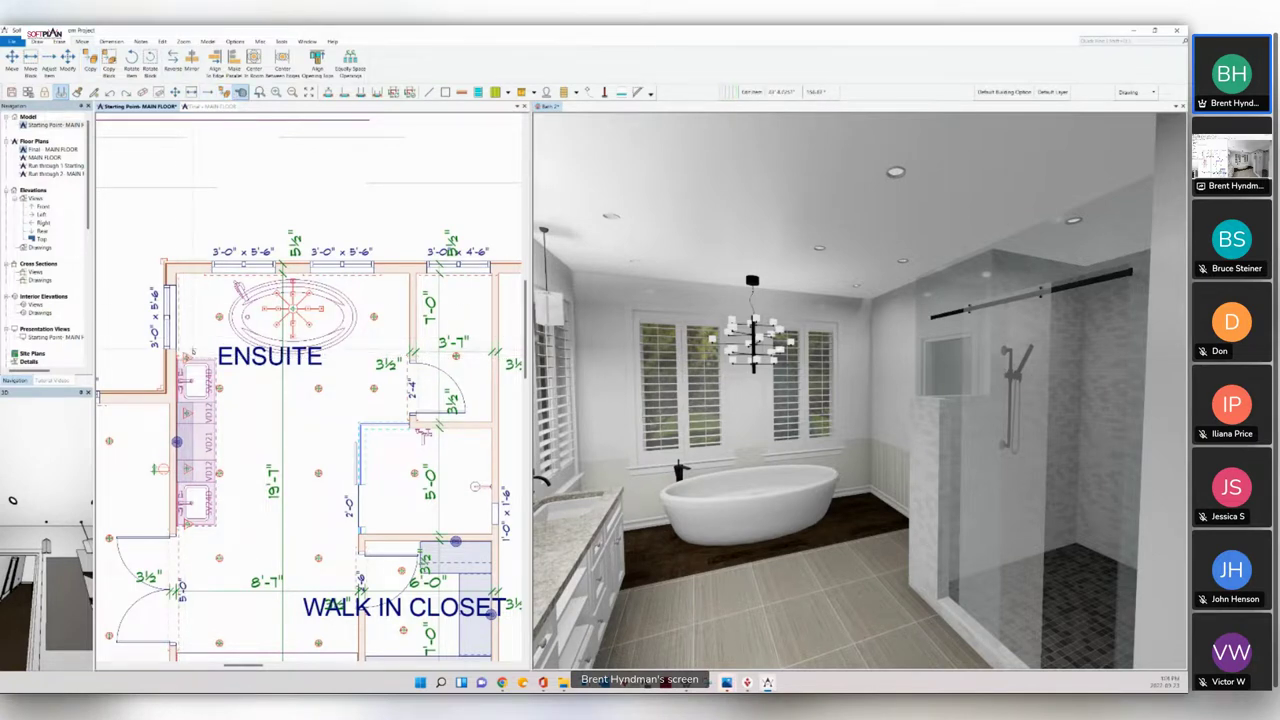
click(186, 357)
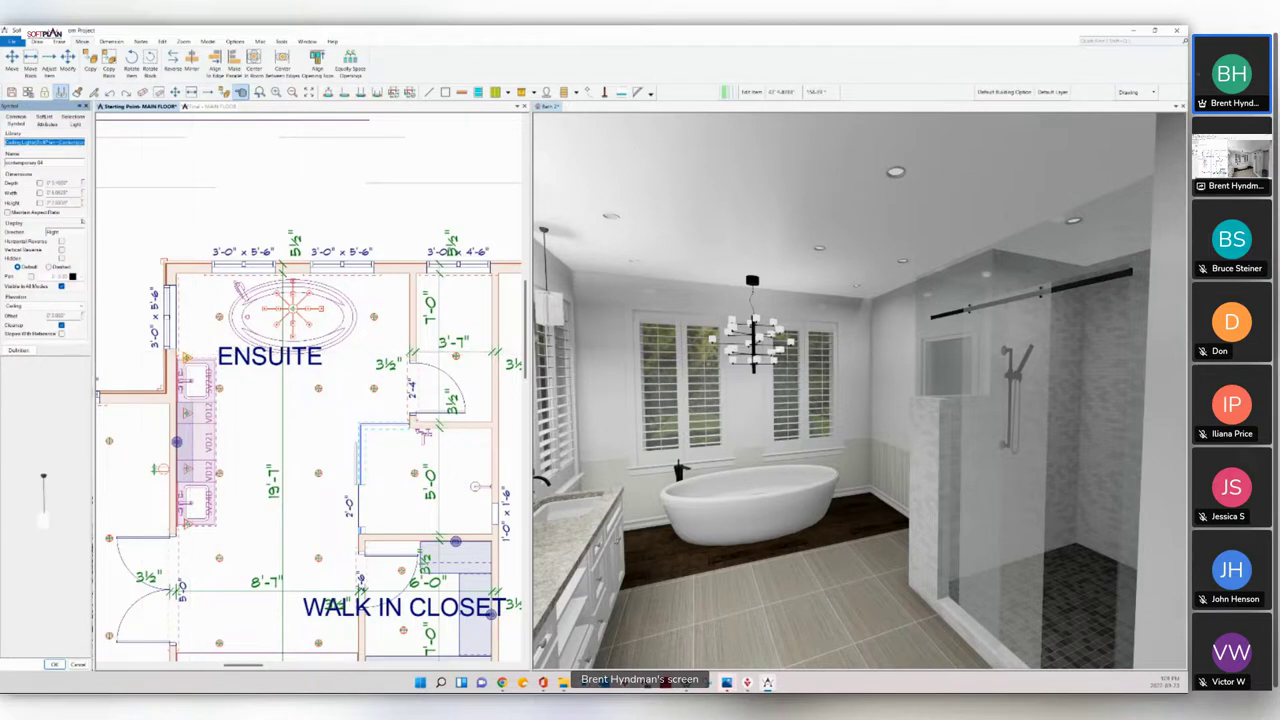
click(75, 125)
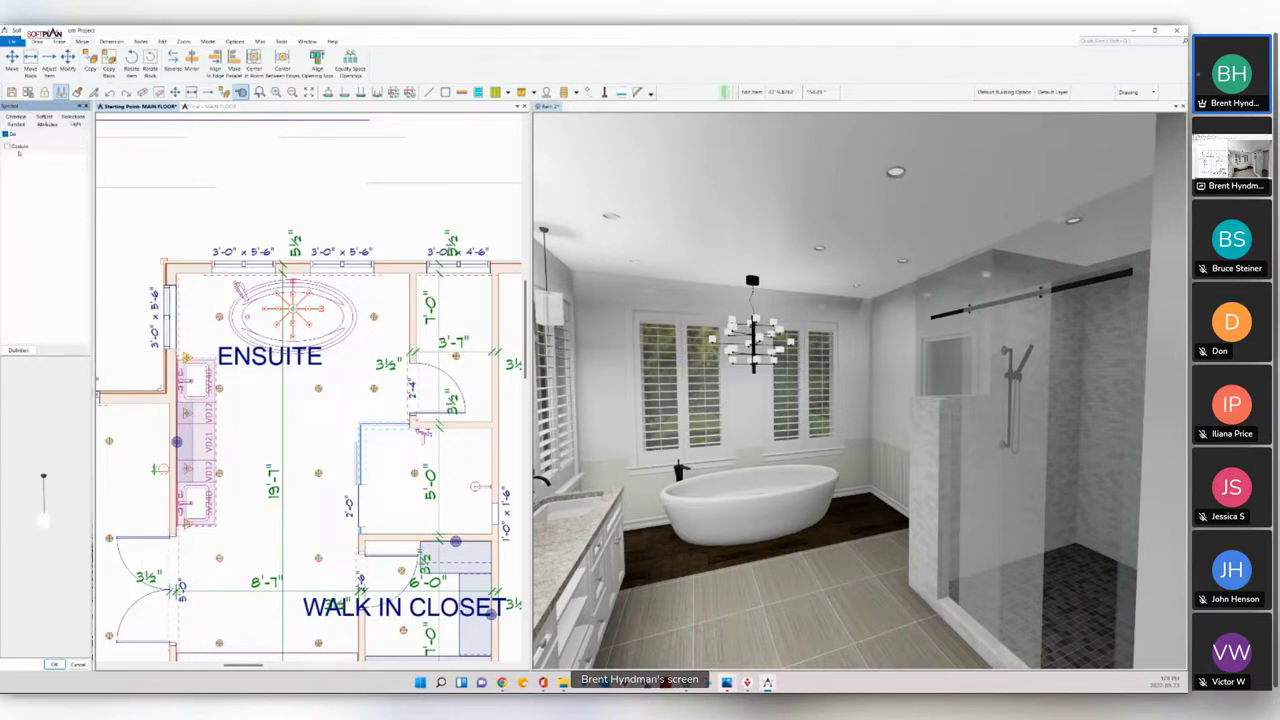
click(16, 147)
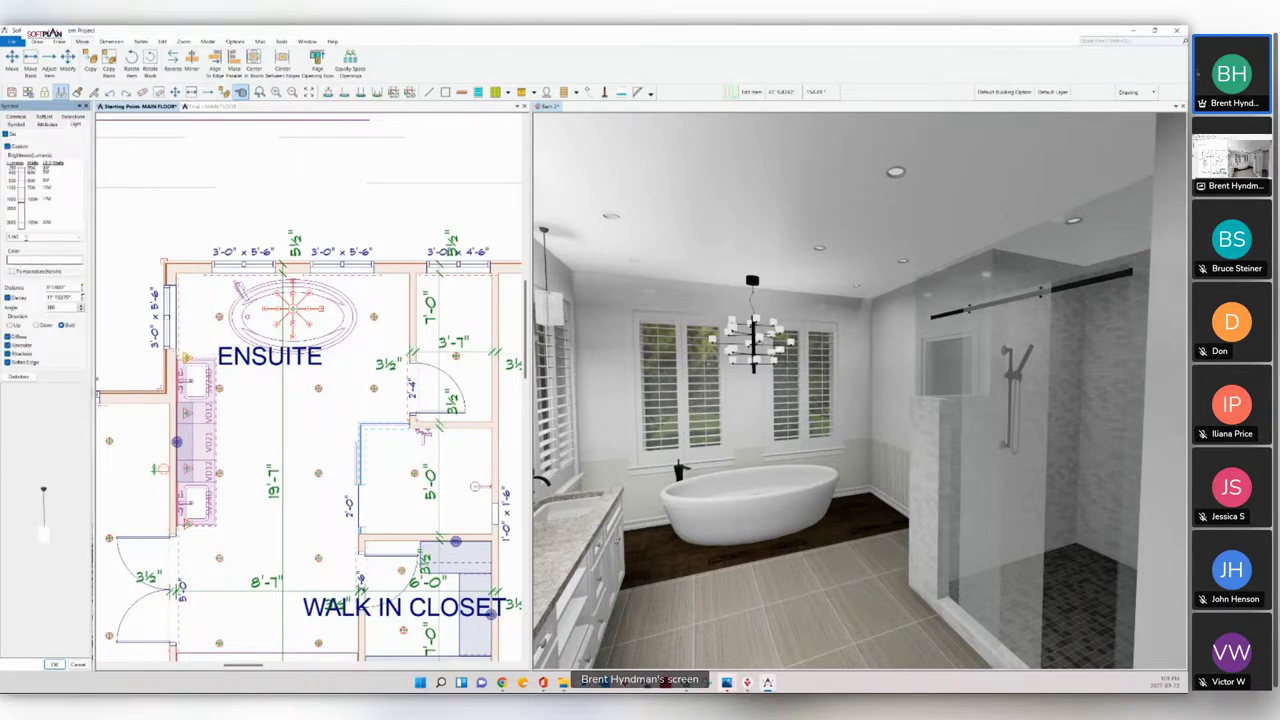
double_click(26, 237)
text(4)
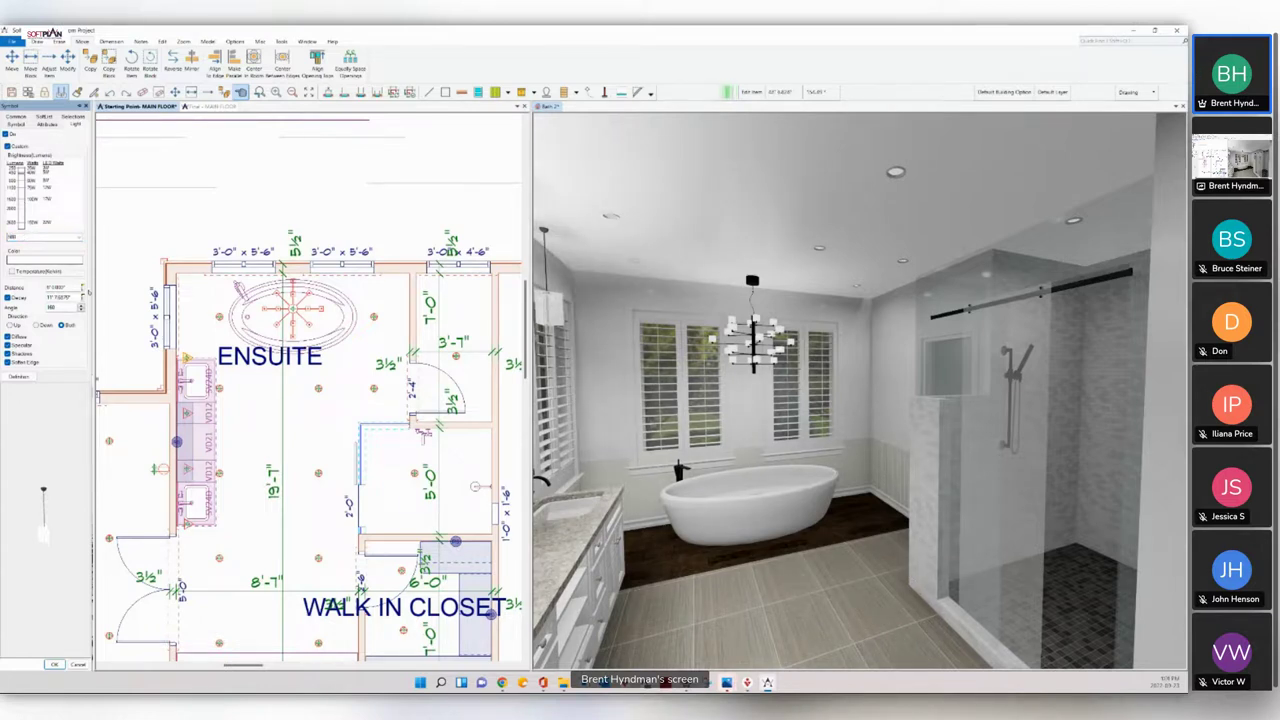
click(54, 664)
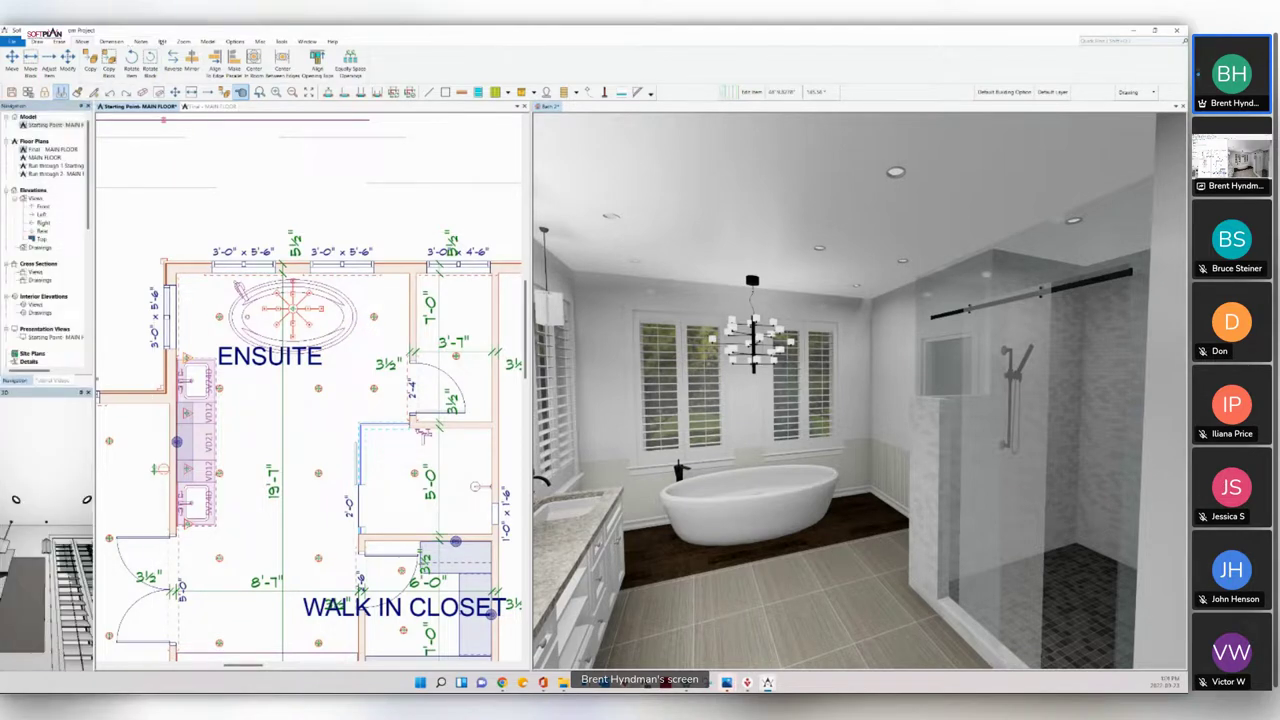
Step: Repeat the light edit on the remaining vanity pendants by boxing the whole row in plan
click(161, 41)
click(69, 66)
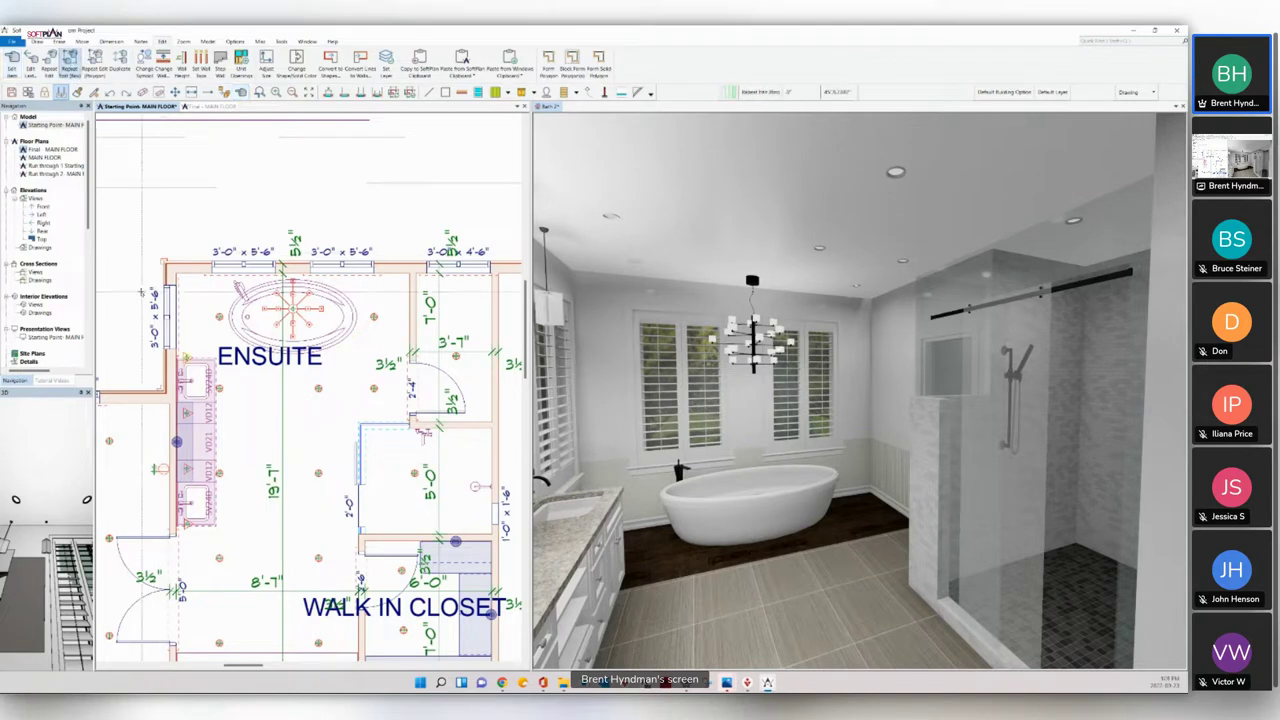
click(175, 346)
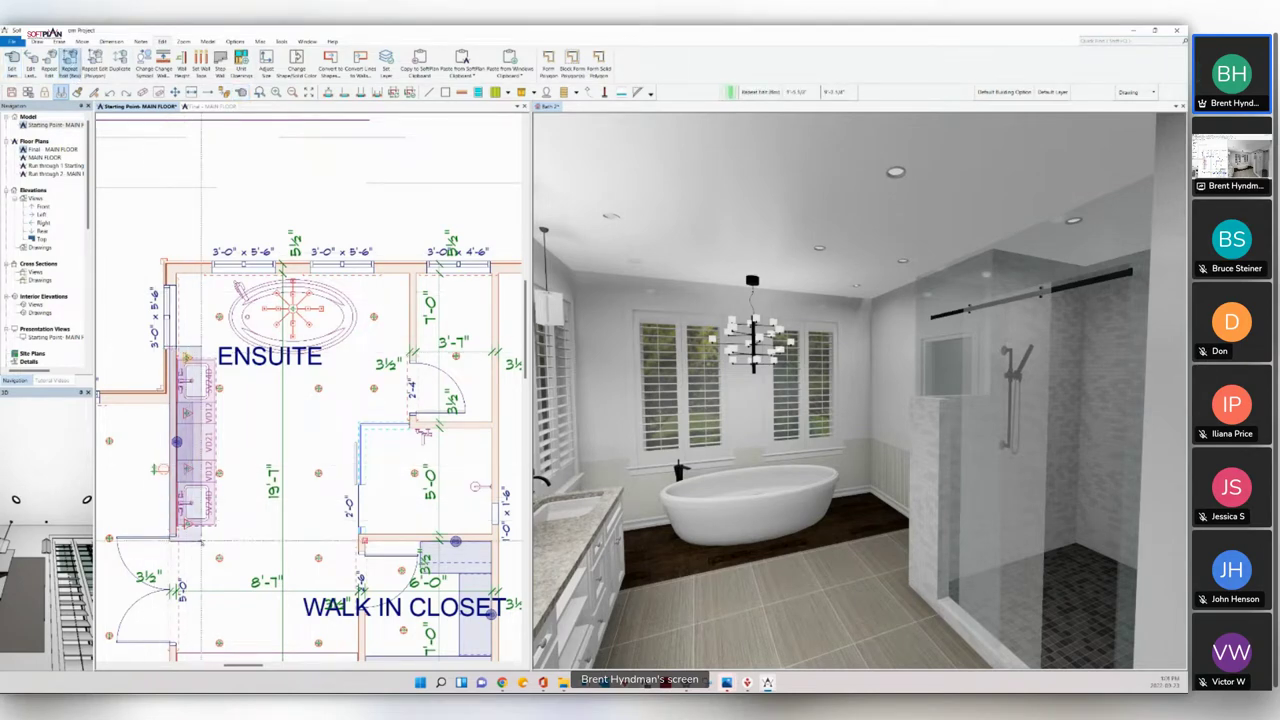
scroll(678, 507, down, 2)
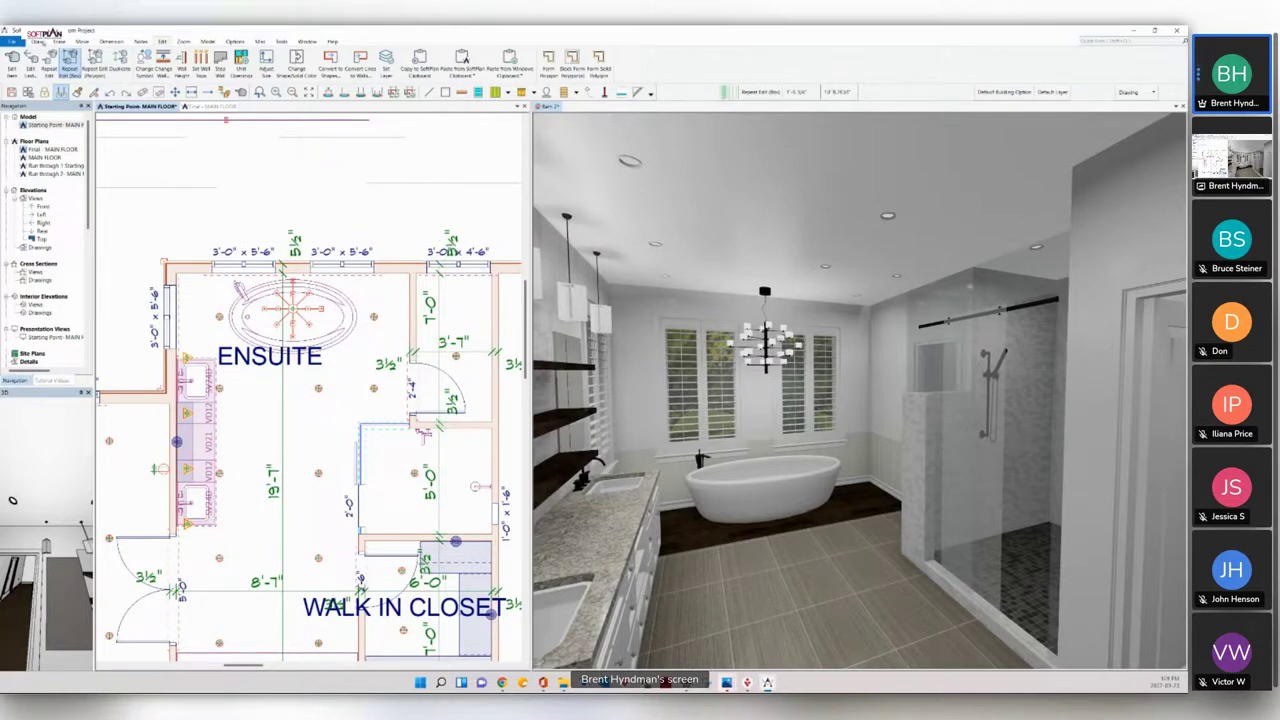
Step: Find the Crate and Barrel San Francisco Boston cityscape prints under decor pictures and place them on the wall beside the bathtub
click(36, 41)
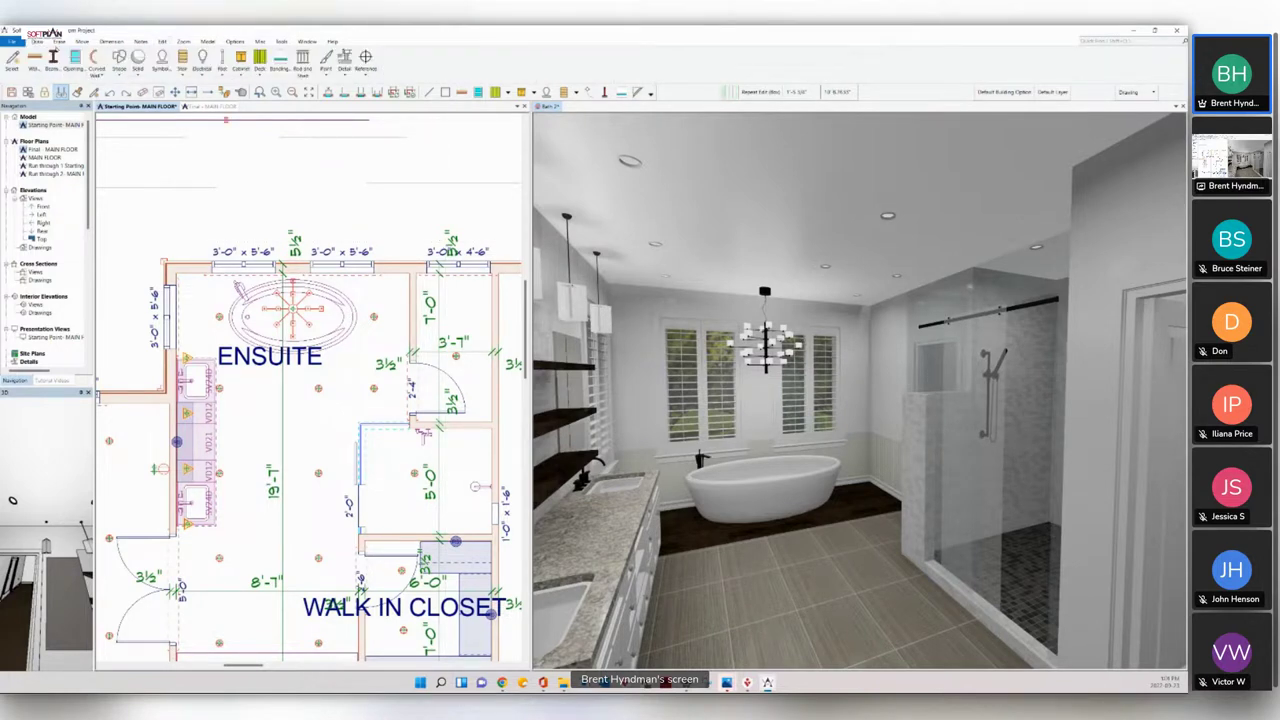
click(161, 57)
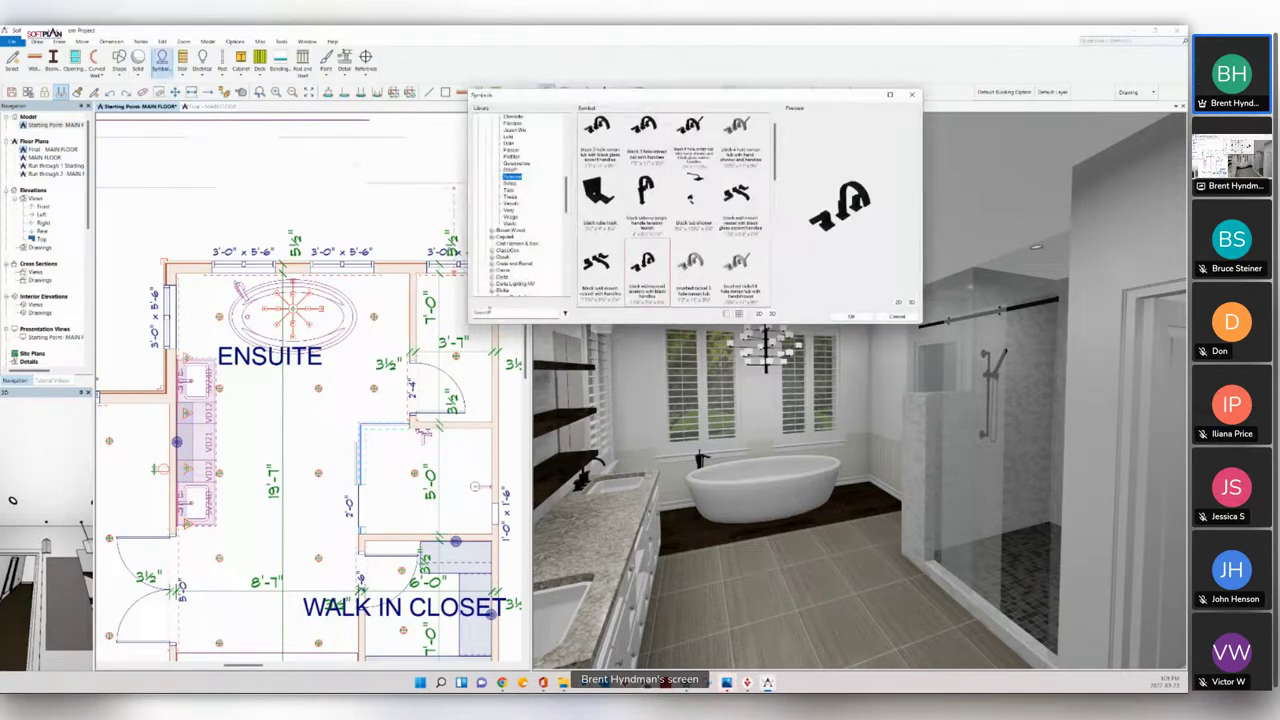
click(490, 312)
text(decor pl)
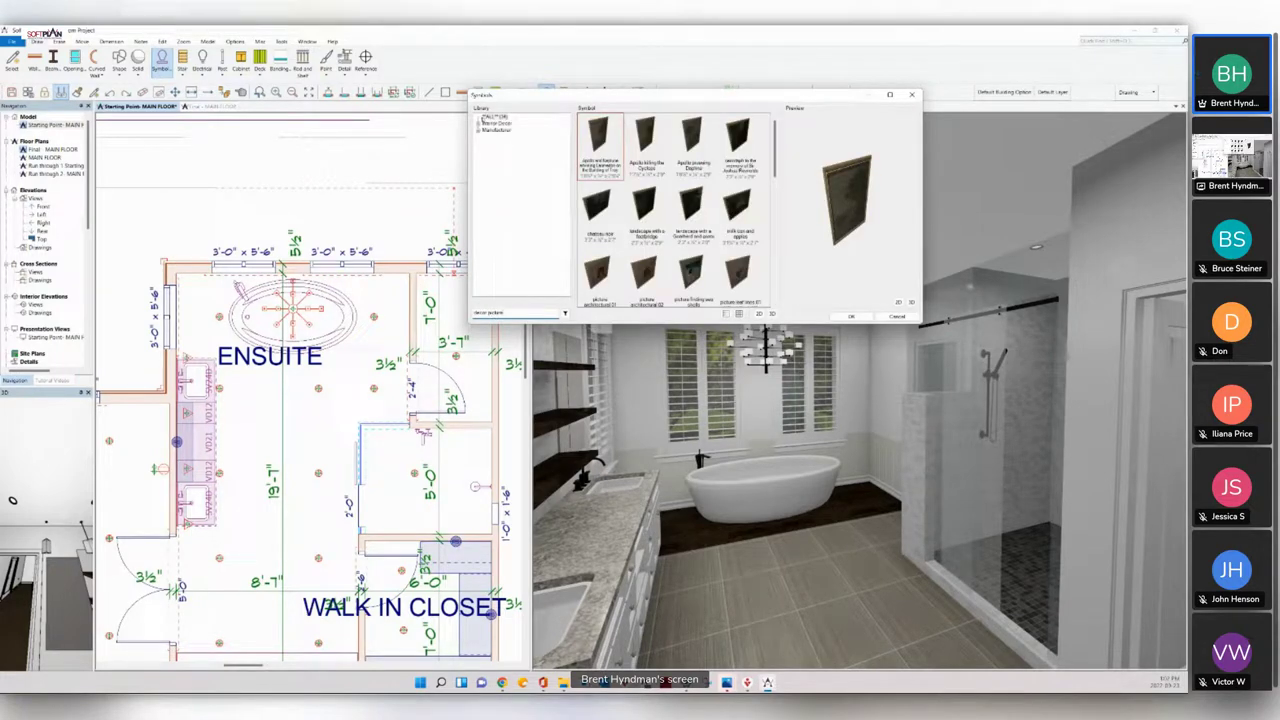
click(478, 130)
click(485, 137)
click(491, 143)
click(509, 150)
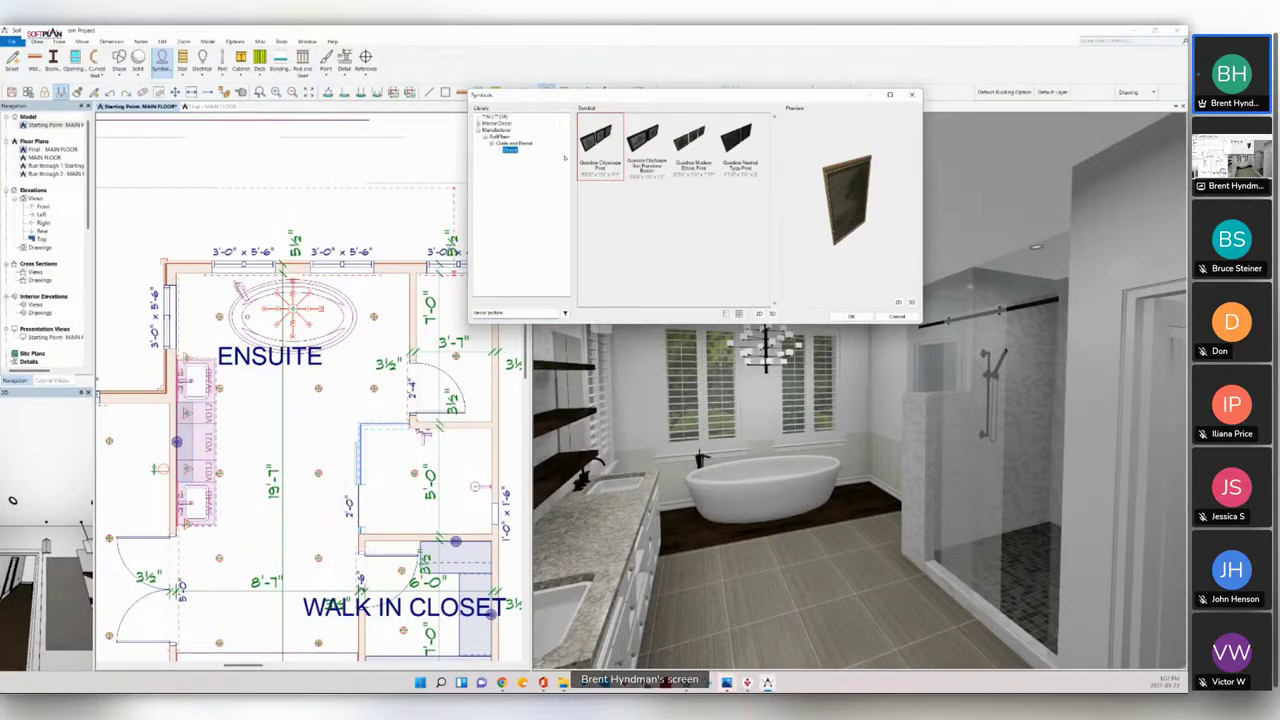
click(643, 145)
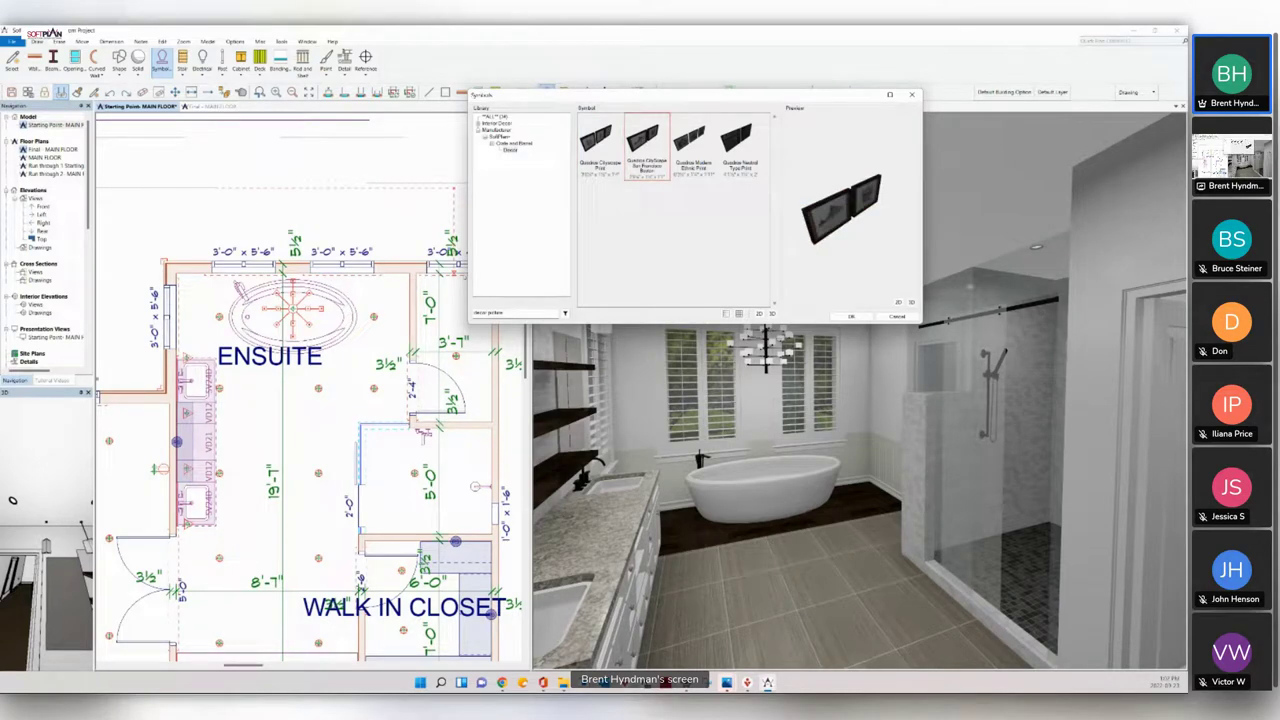
click(406, 319)
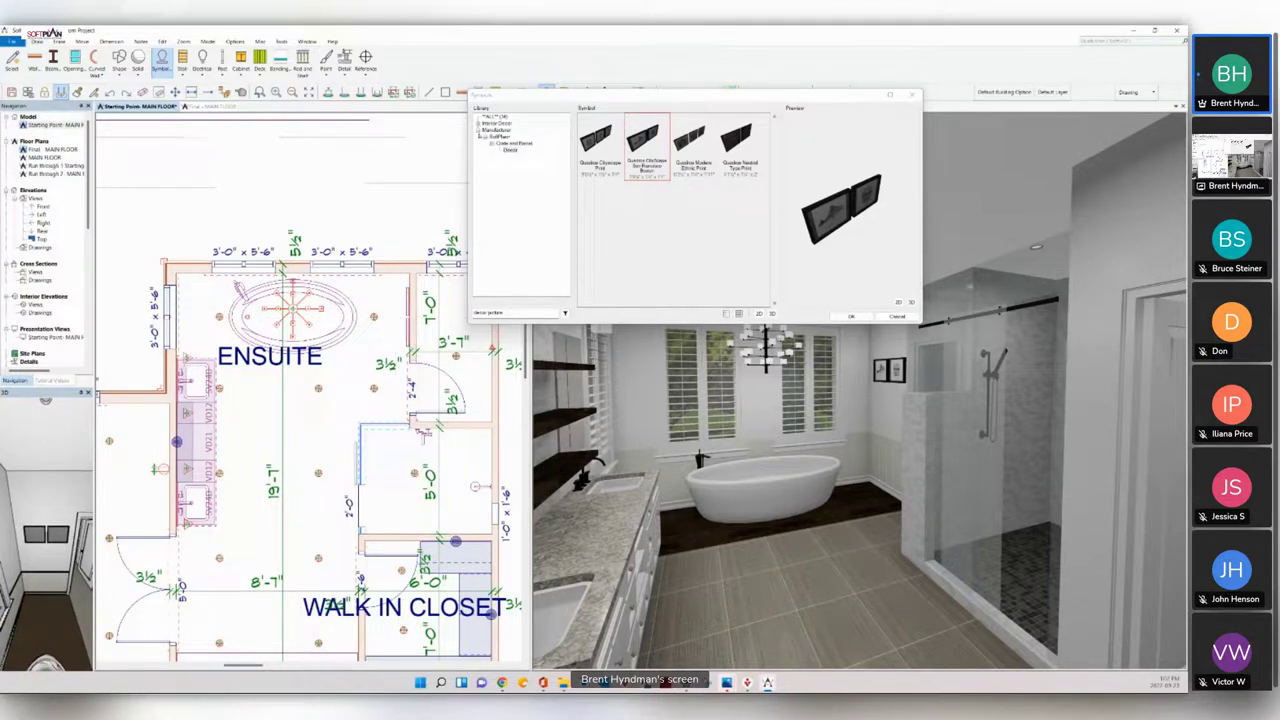
click(893, 317)
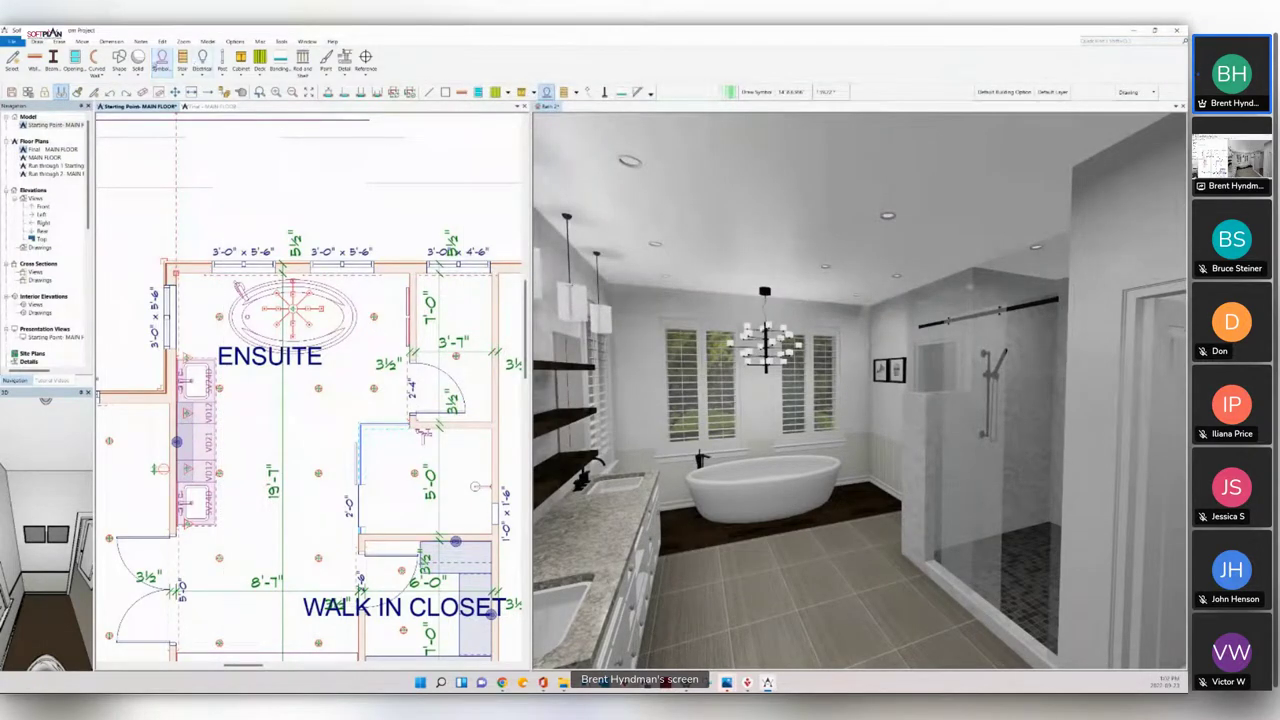
Step: Find the robe hook symbol in the library and place it on the wall below the pictures
click(161, 58)
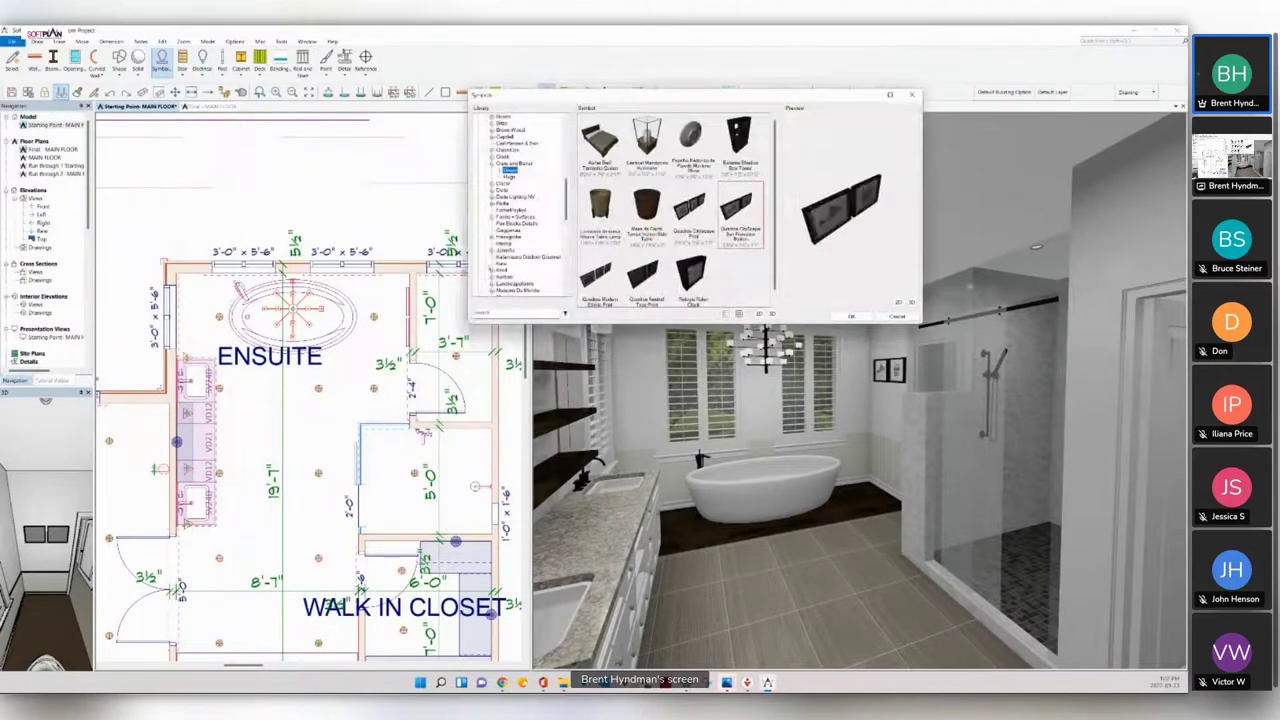
click(496, 315)
text(robe)
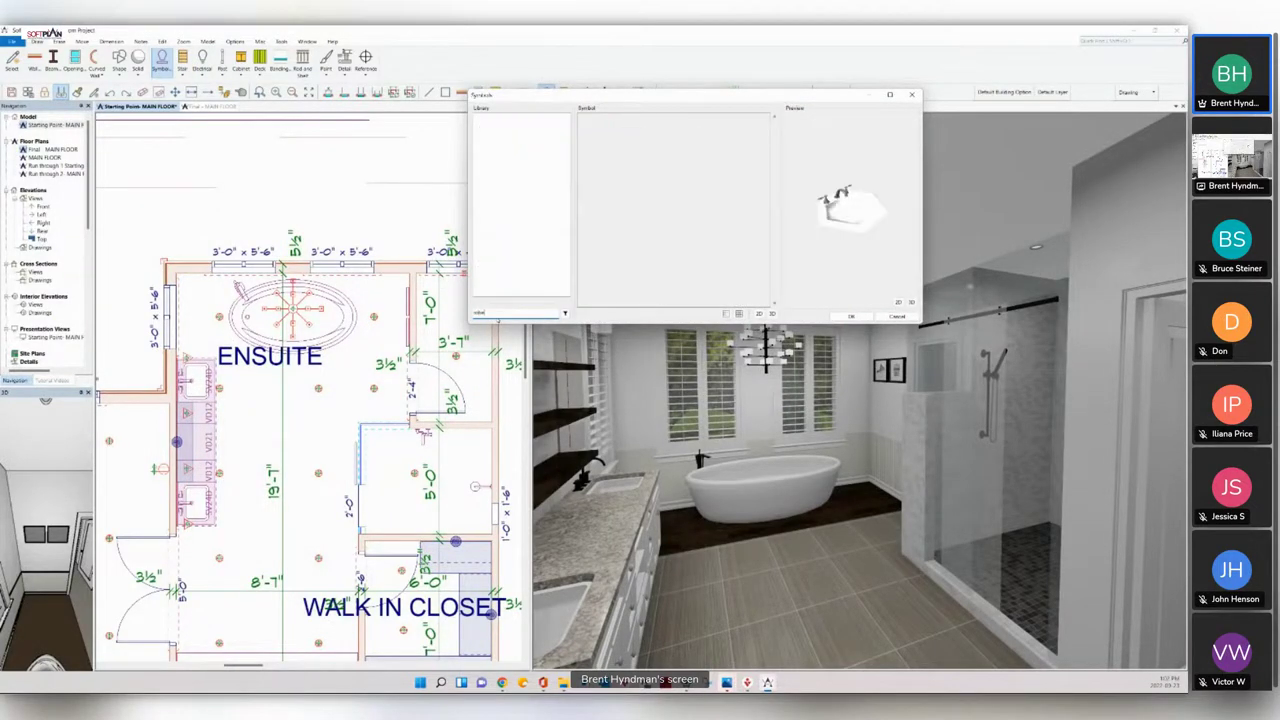
click(479, 130)
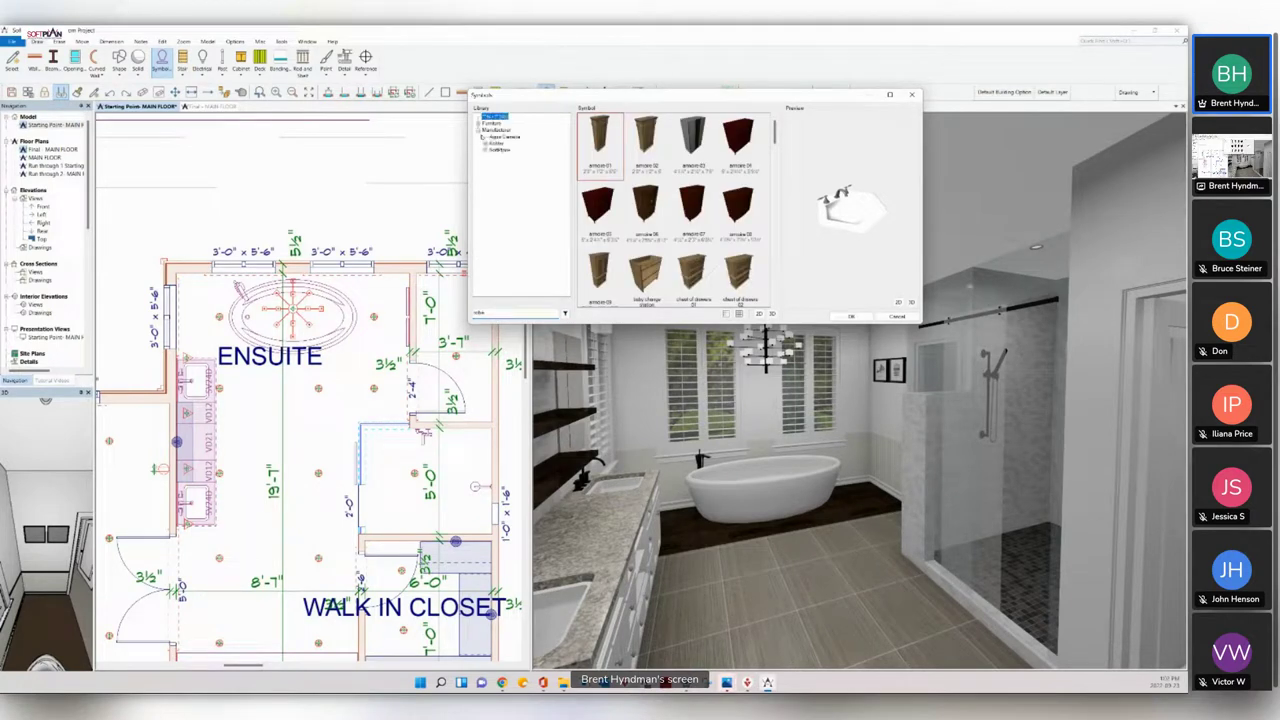
click(498, 136)
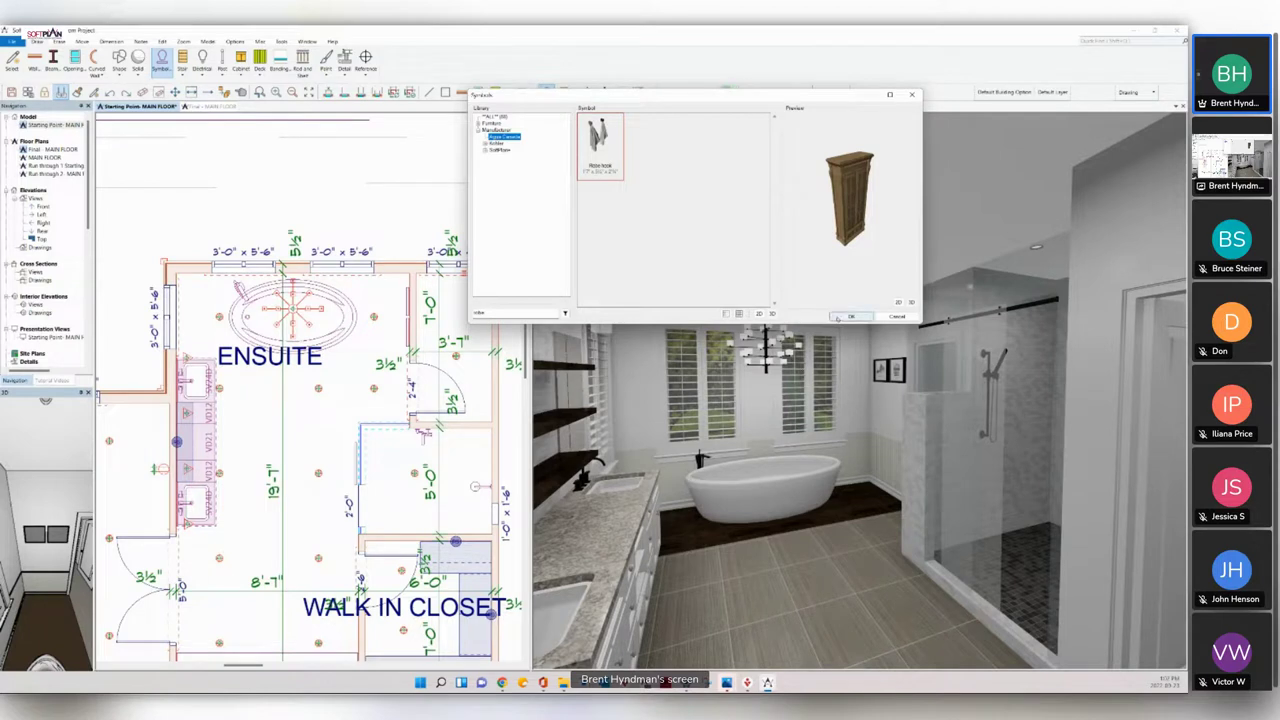
click(600, 143)
click(851, 316)
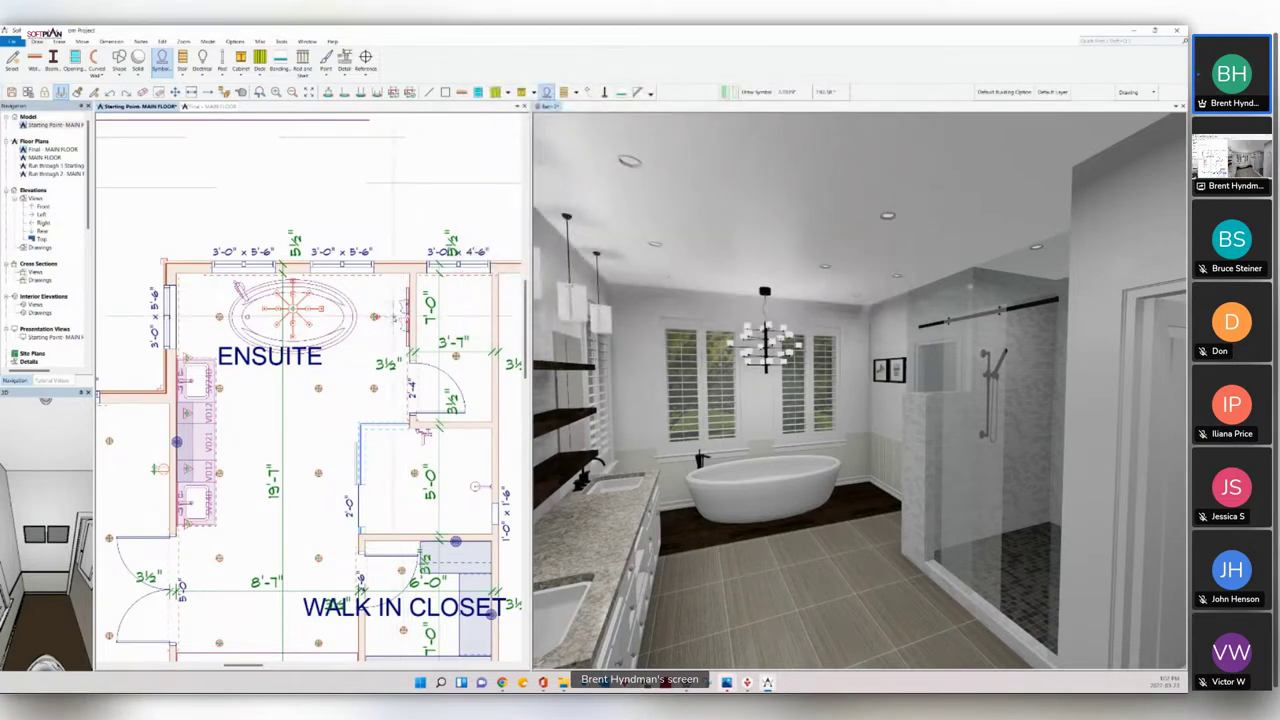
Step: Find the museum bench symbol and place it against the wall beneath the robe hook, next to the bathtub
right_click(395, 317)
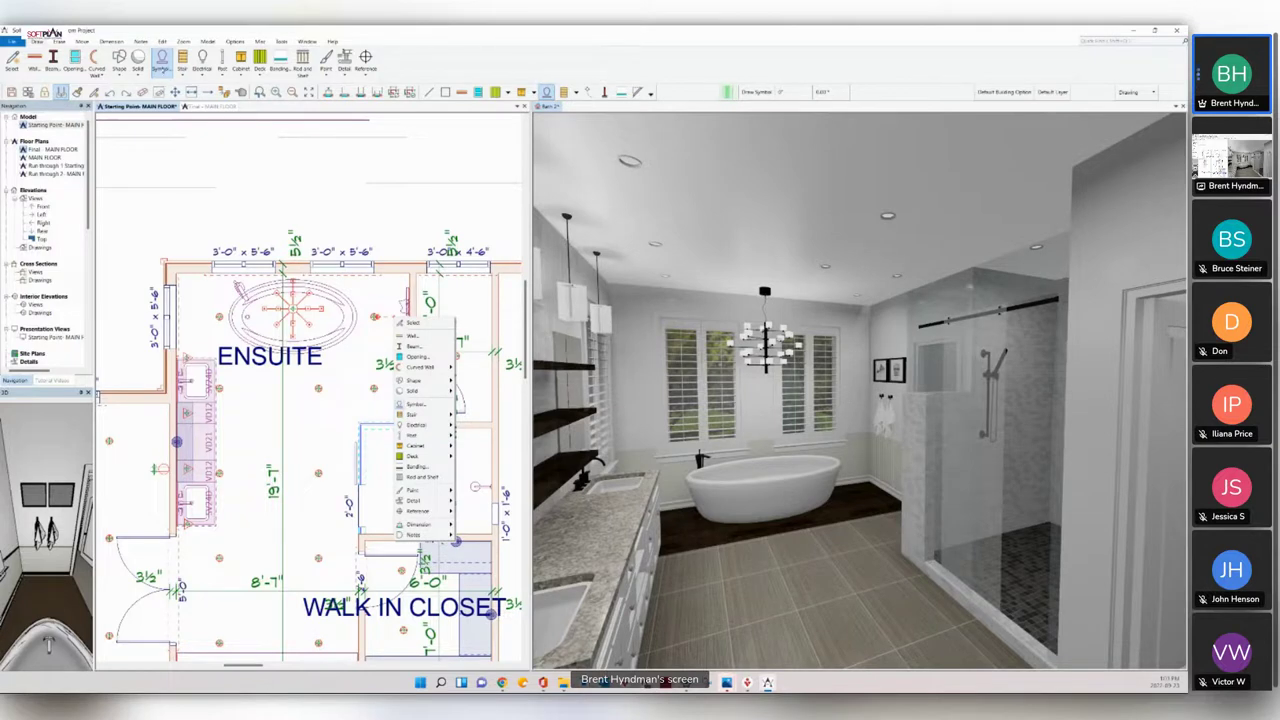
click(416, 404)
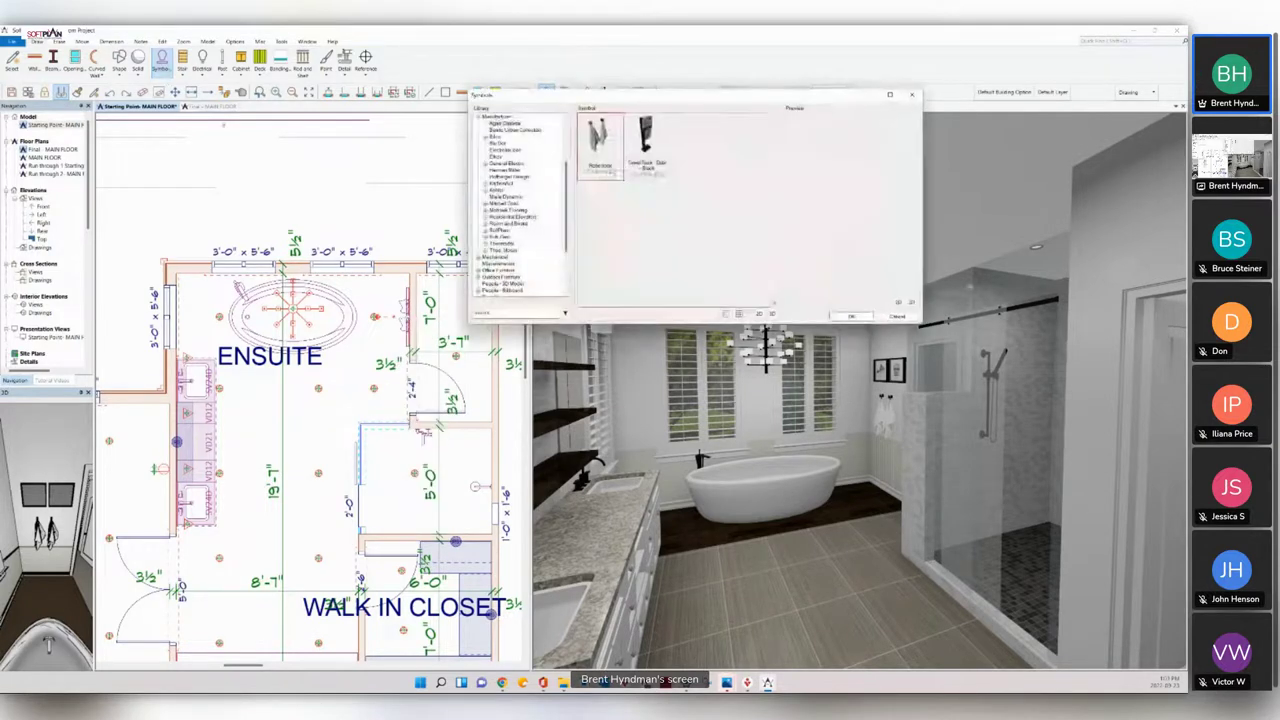
click(499, 315)
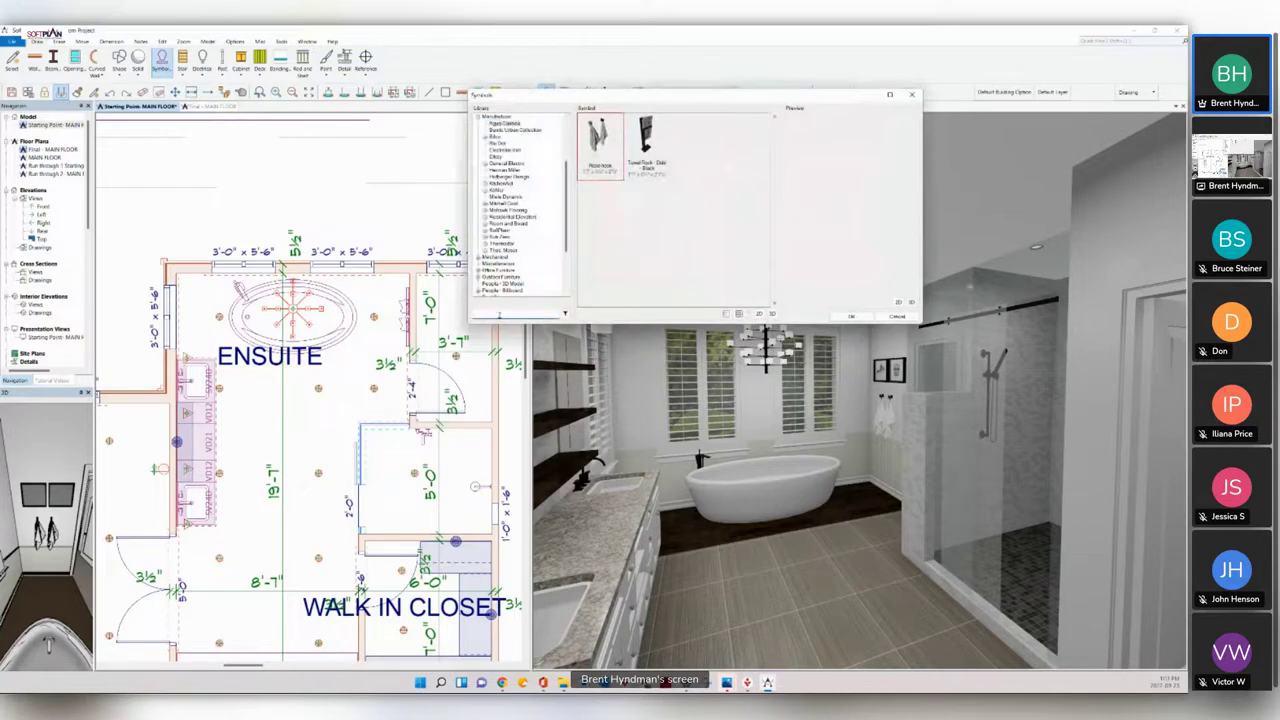
text(mi)
text(seum bench)
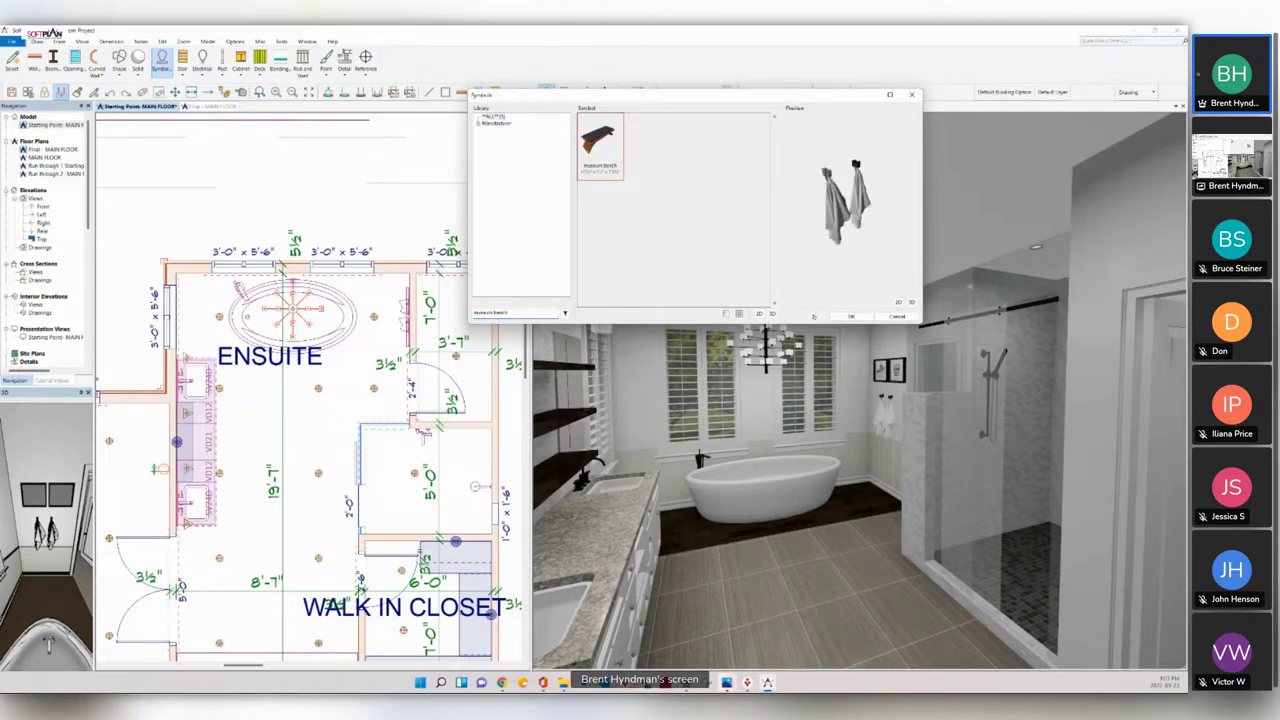
click(851, 316)
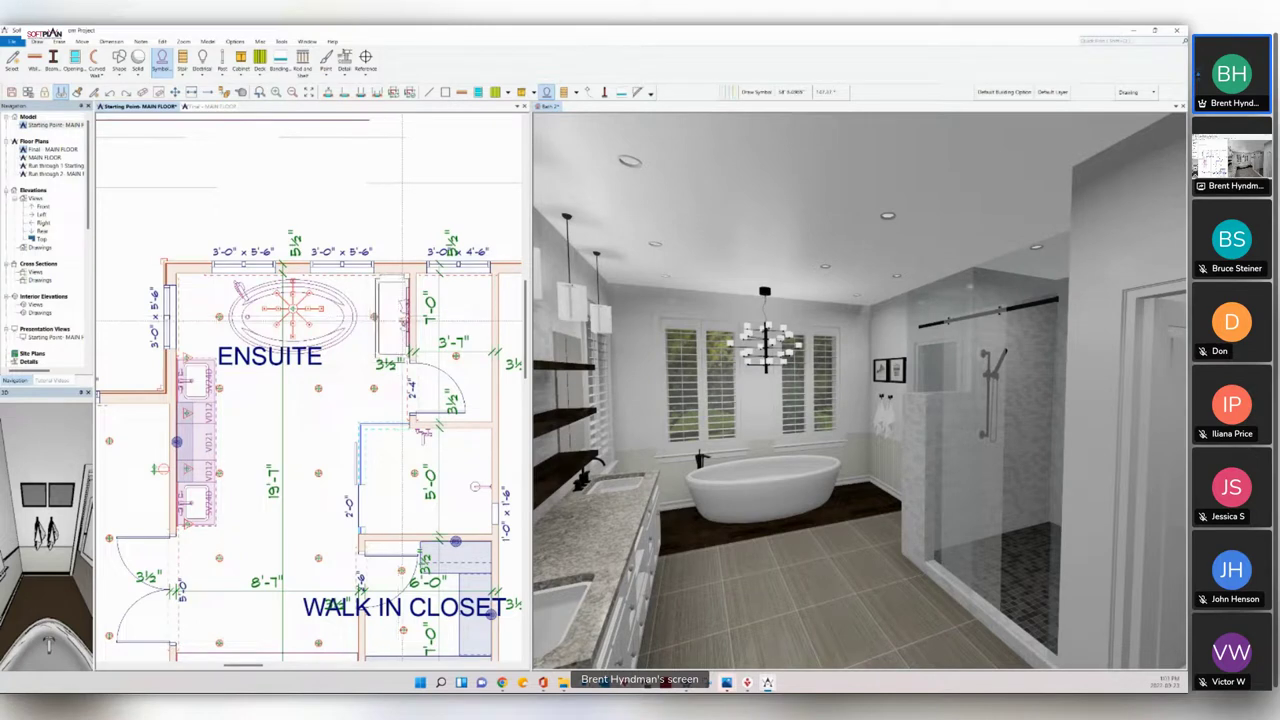
click(399, 316)
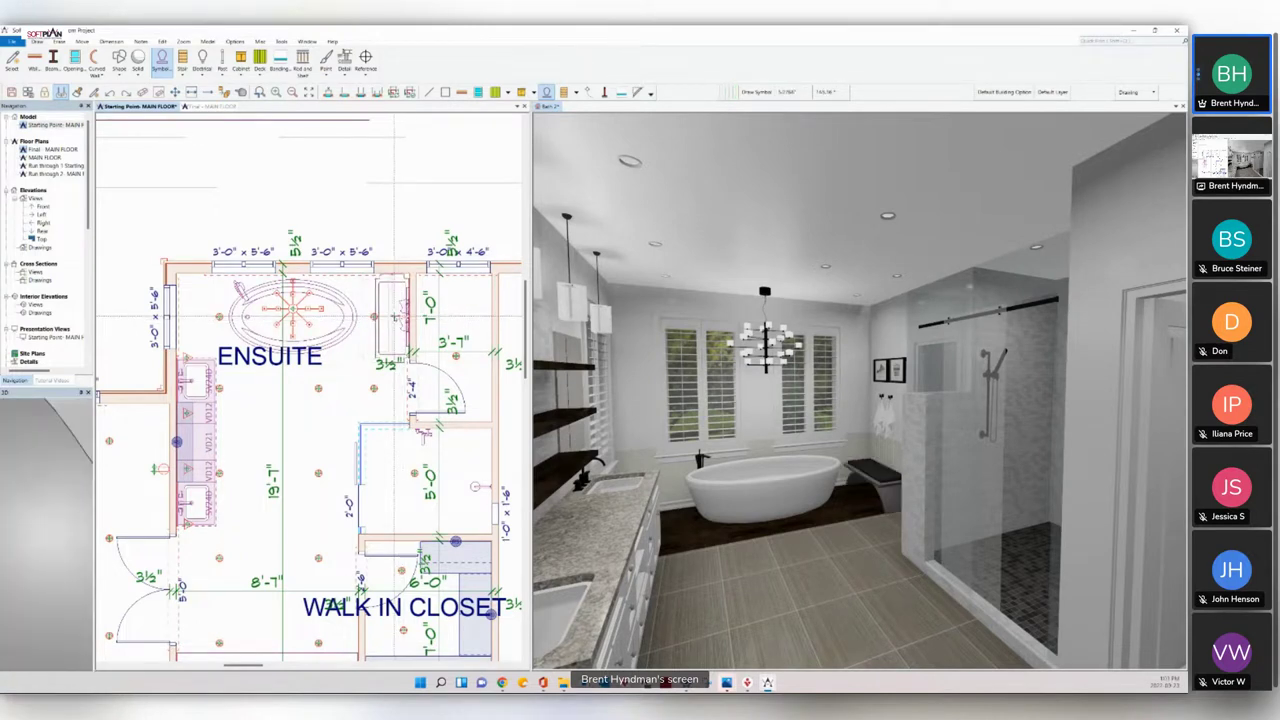
Step: Override the museum bench's width with 3'
right_click(398, 315)
click(409, 329)
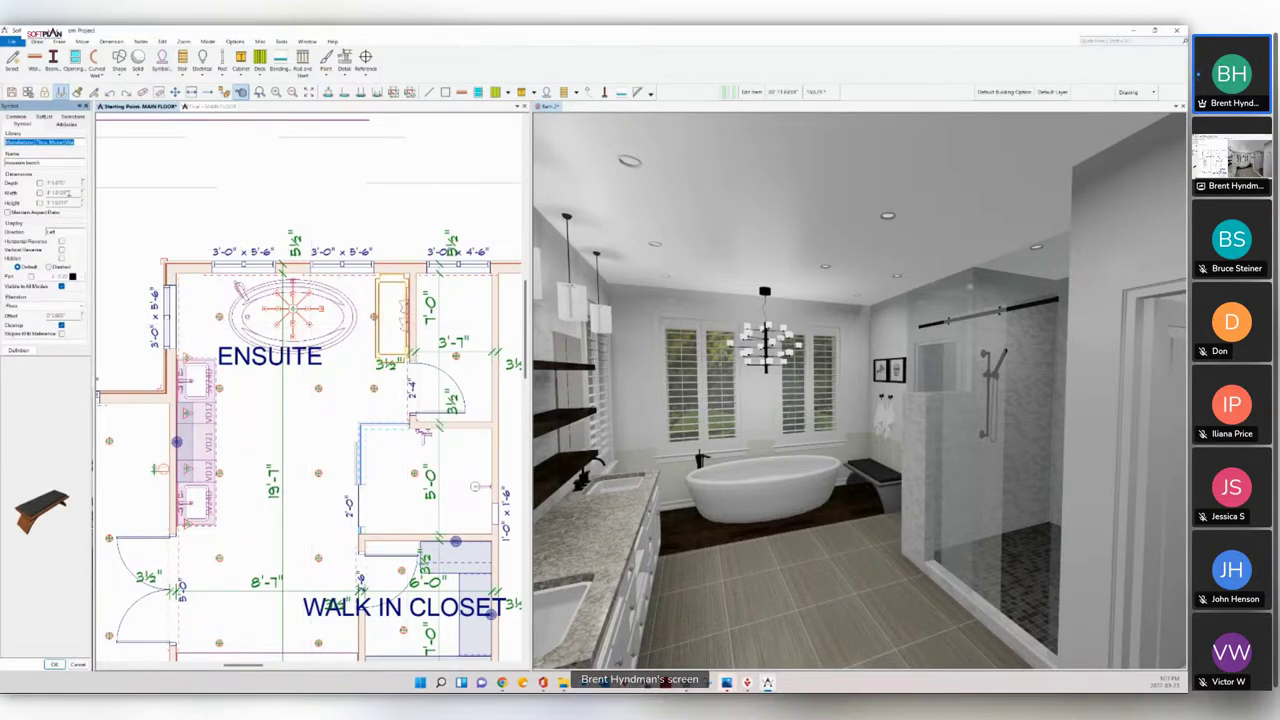
click(40, 193)
double_click(62, 194)
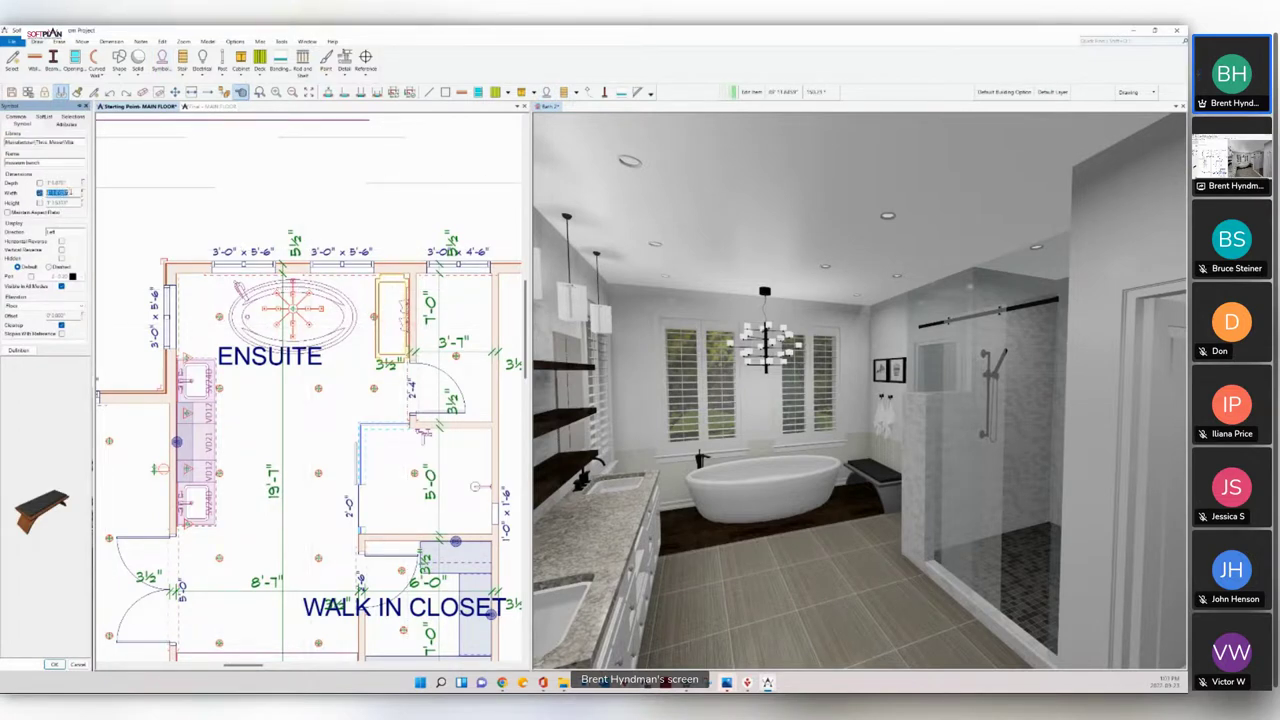
text(3)
key(Return)
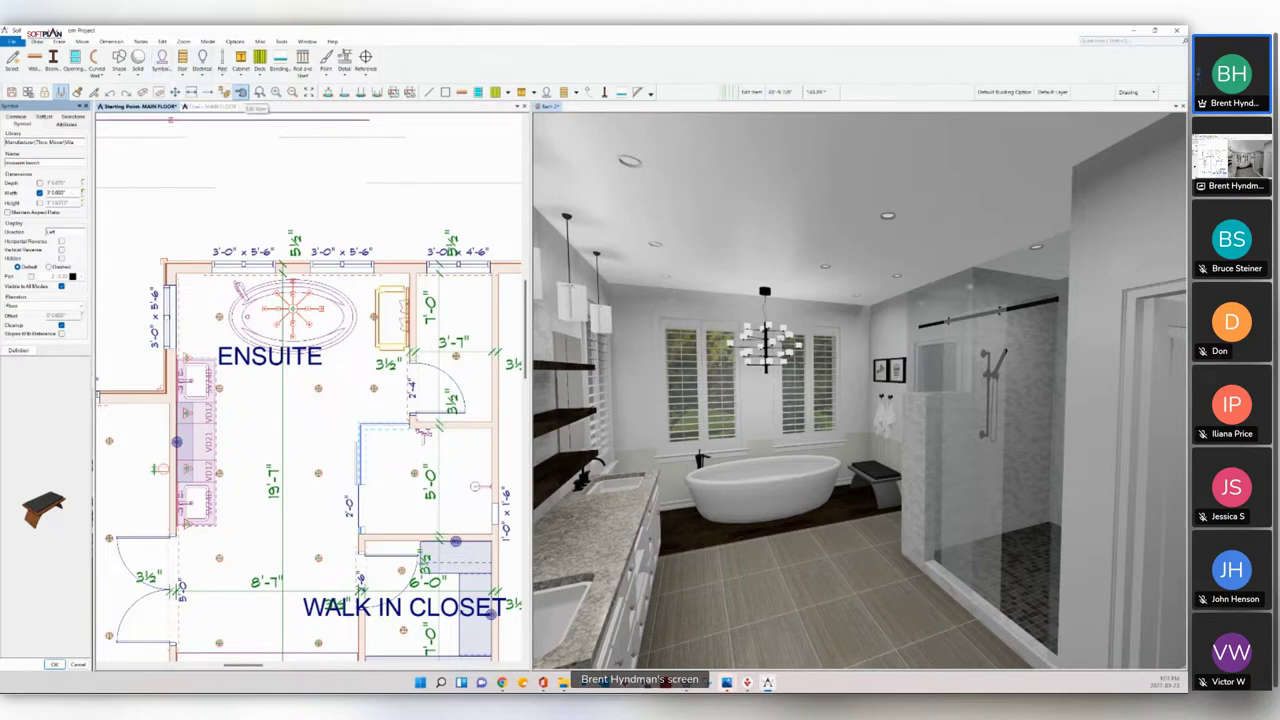
Step: Search the symbol library for "towel" and place the Stack of Rolled Towels on the vanity countertop
click(161, 62)
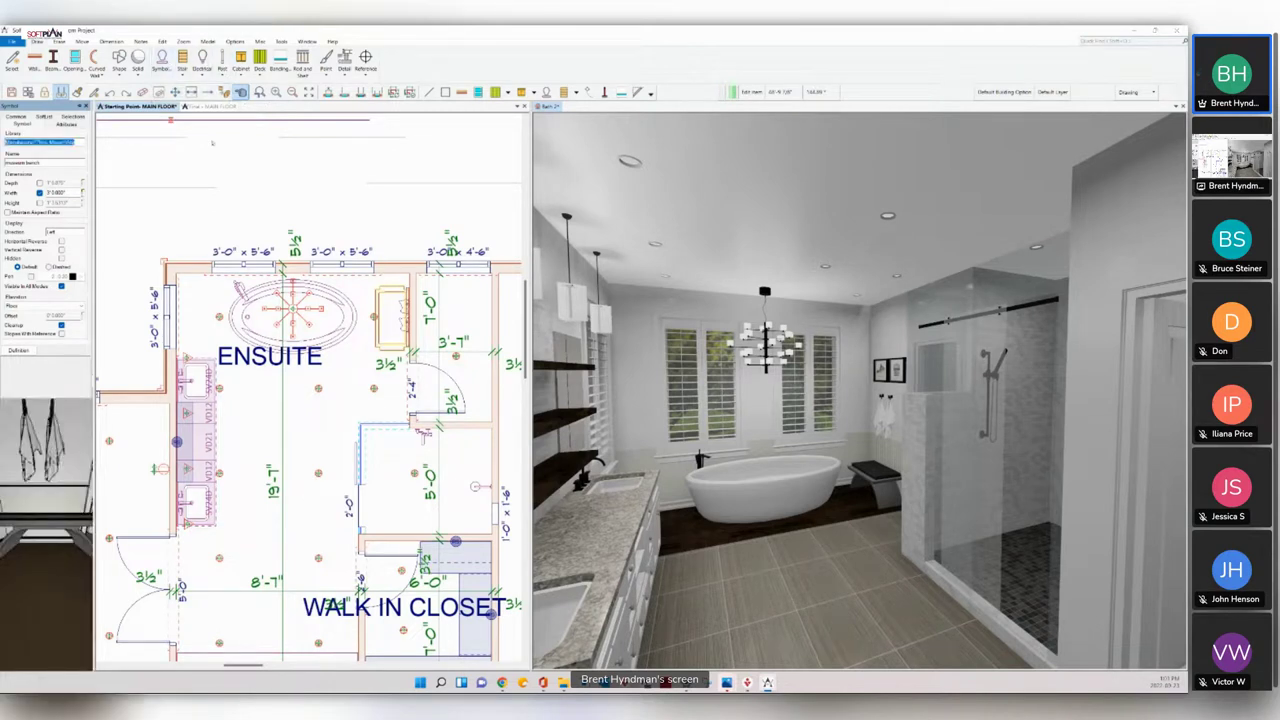
click(522, 311)
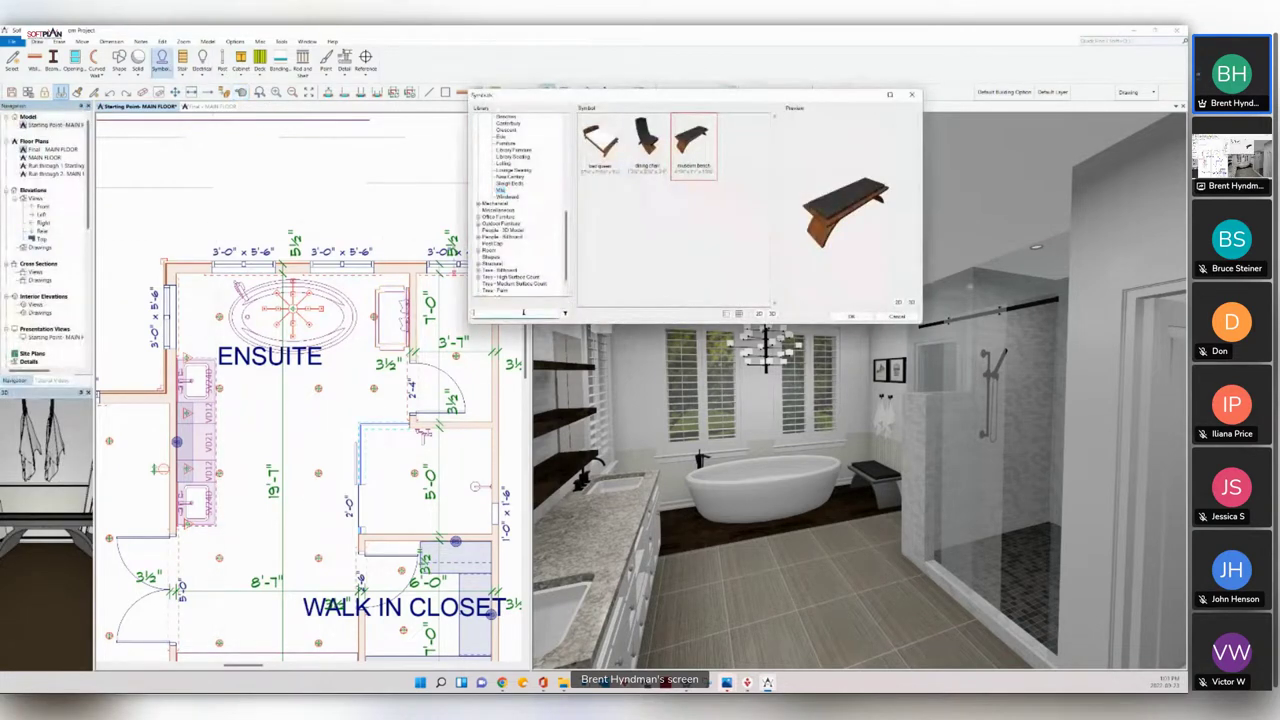
text(towel)
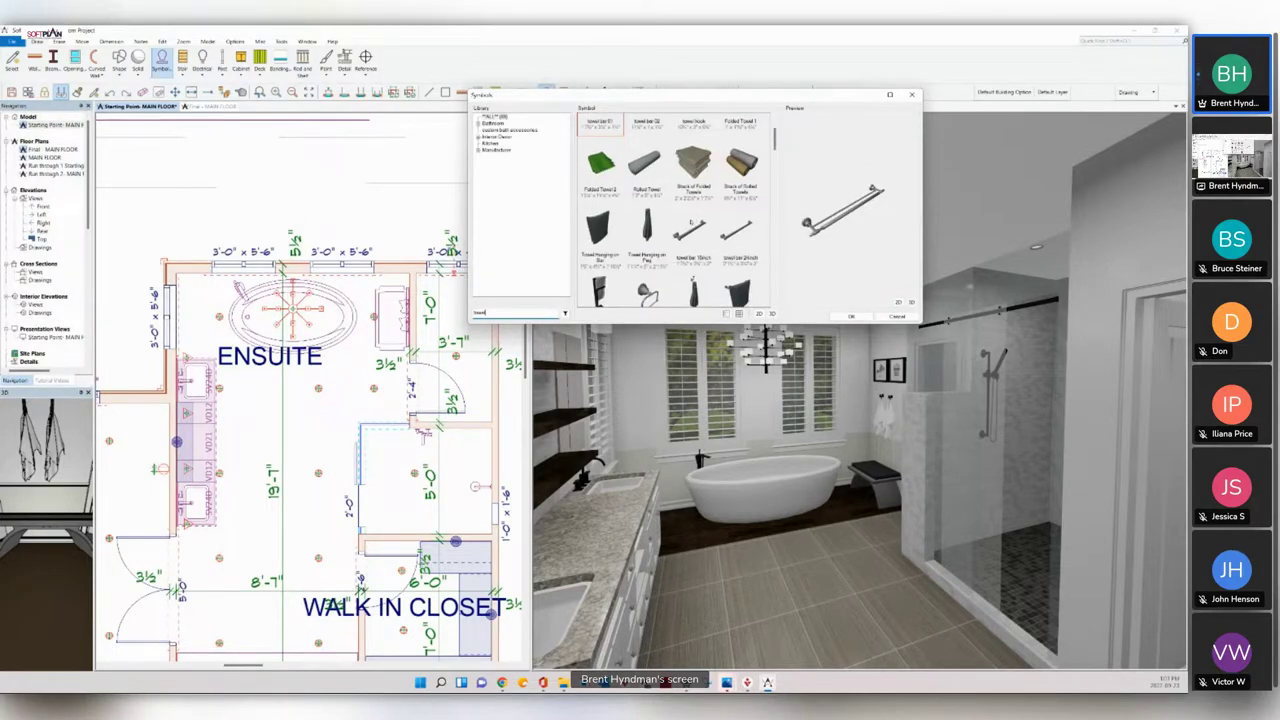
scroll(671, 210, down, 3)
scroll(686, 224, down, 3)
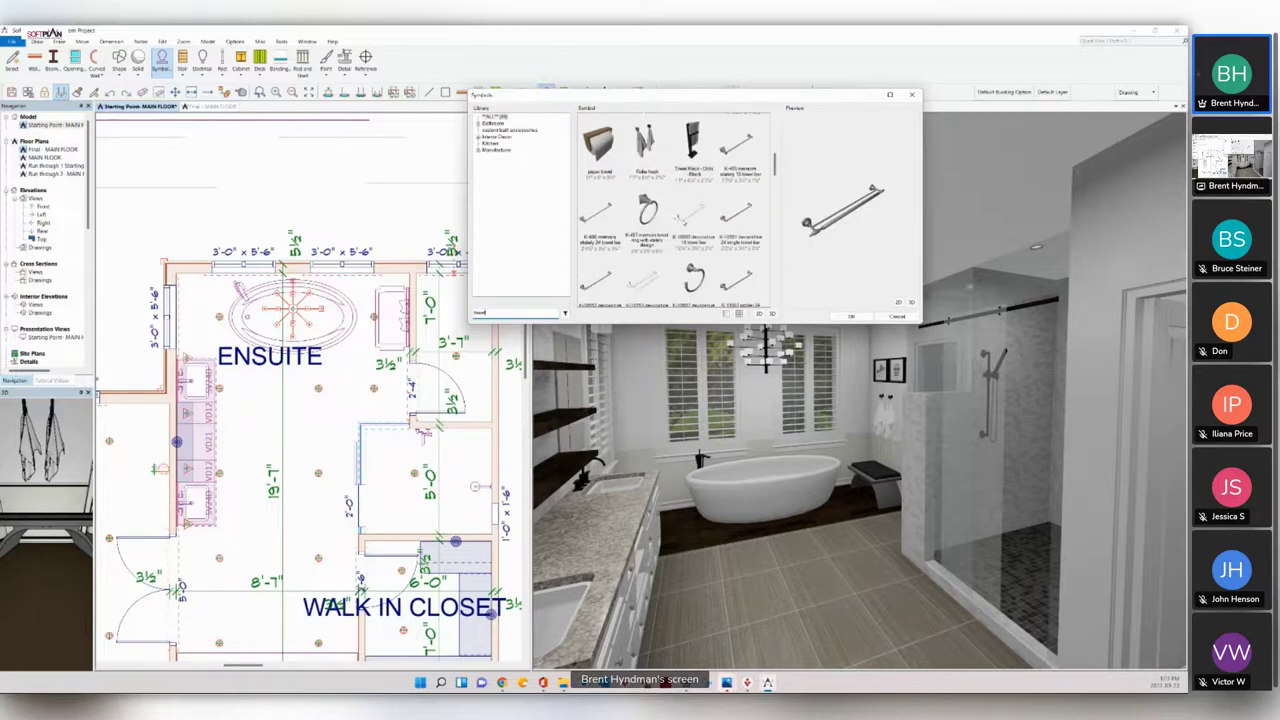
scroll(686, 224, up, 6)
scroll(686, 224, up, 2)
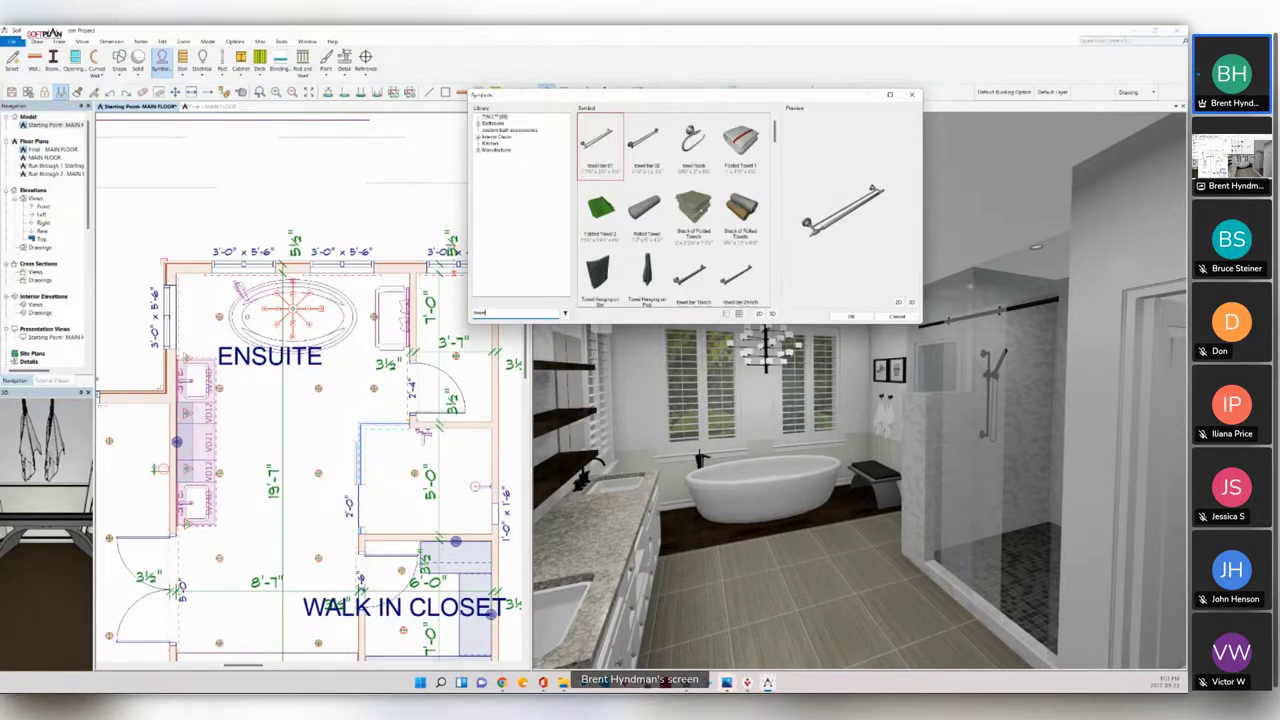
double_click(737, 203)
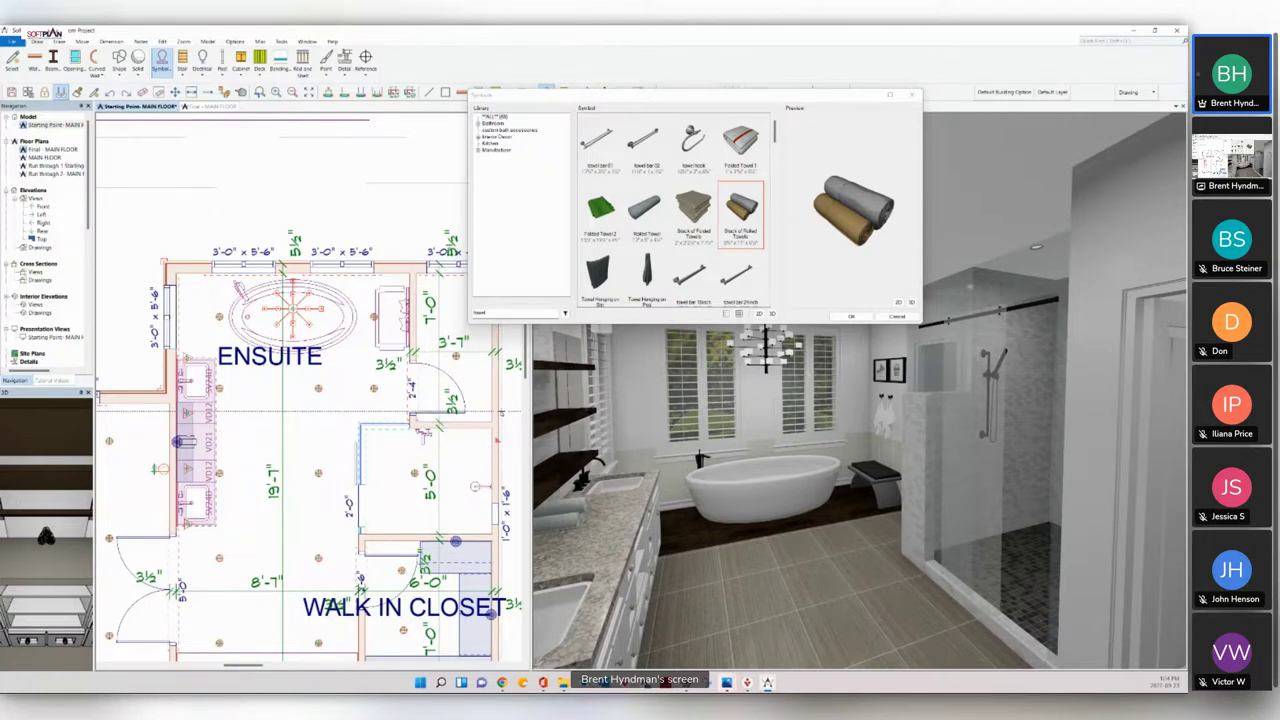
click(895, 317)
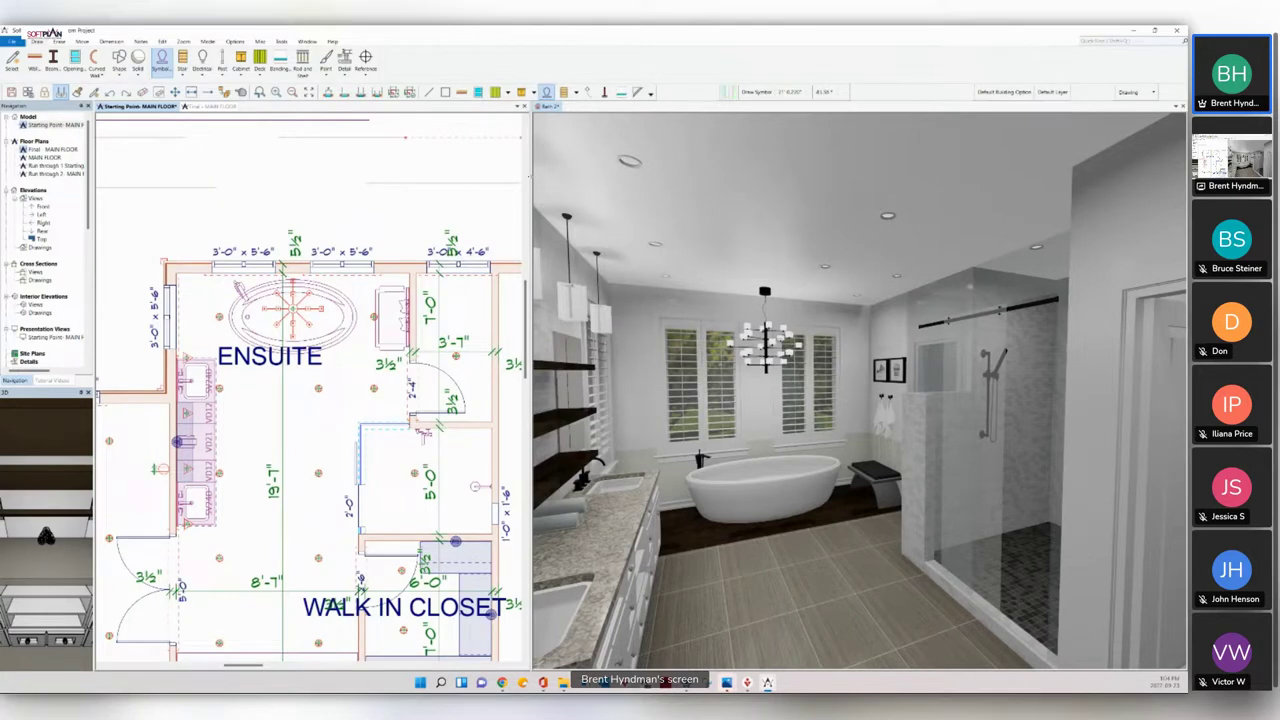
Step: Widen the 3D view beside the floor plan and pull its camera back to take in more of the ensuite
drag(530, 390, 303, 390)
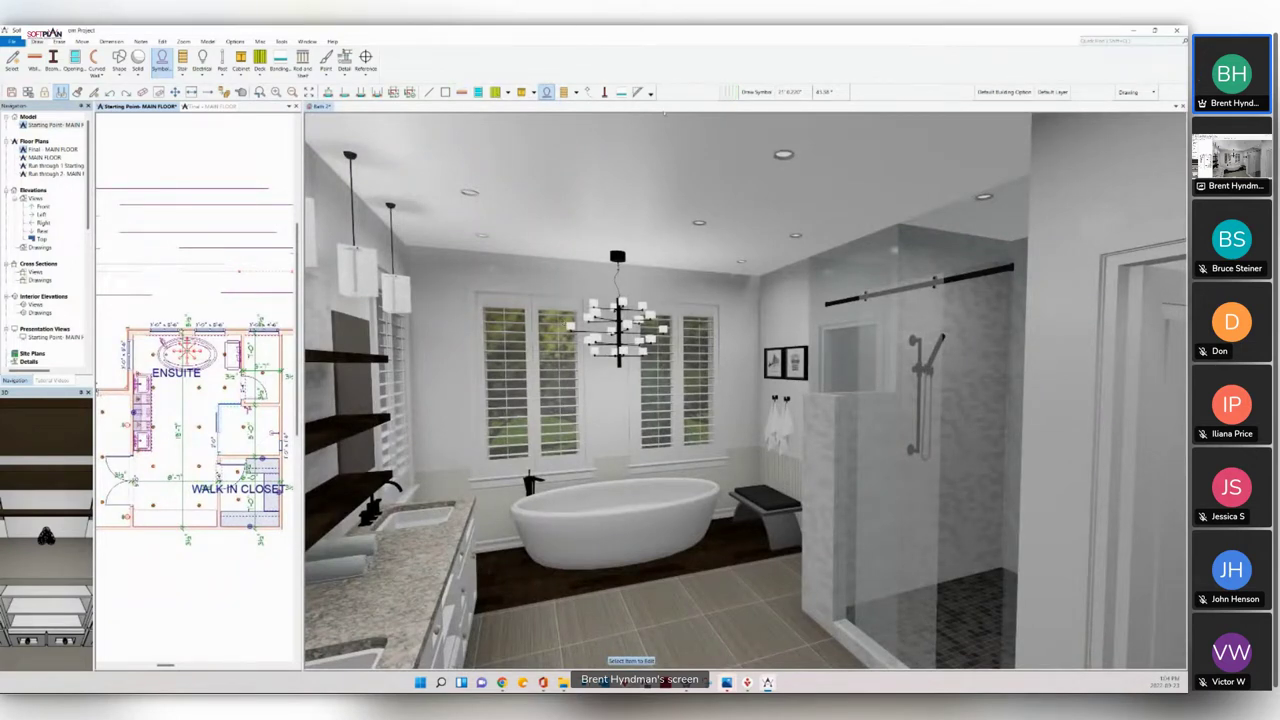
scroll(745, 390, down, 3)
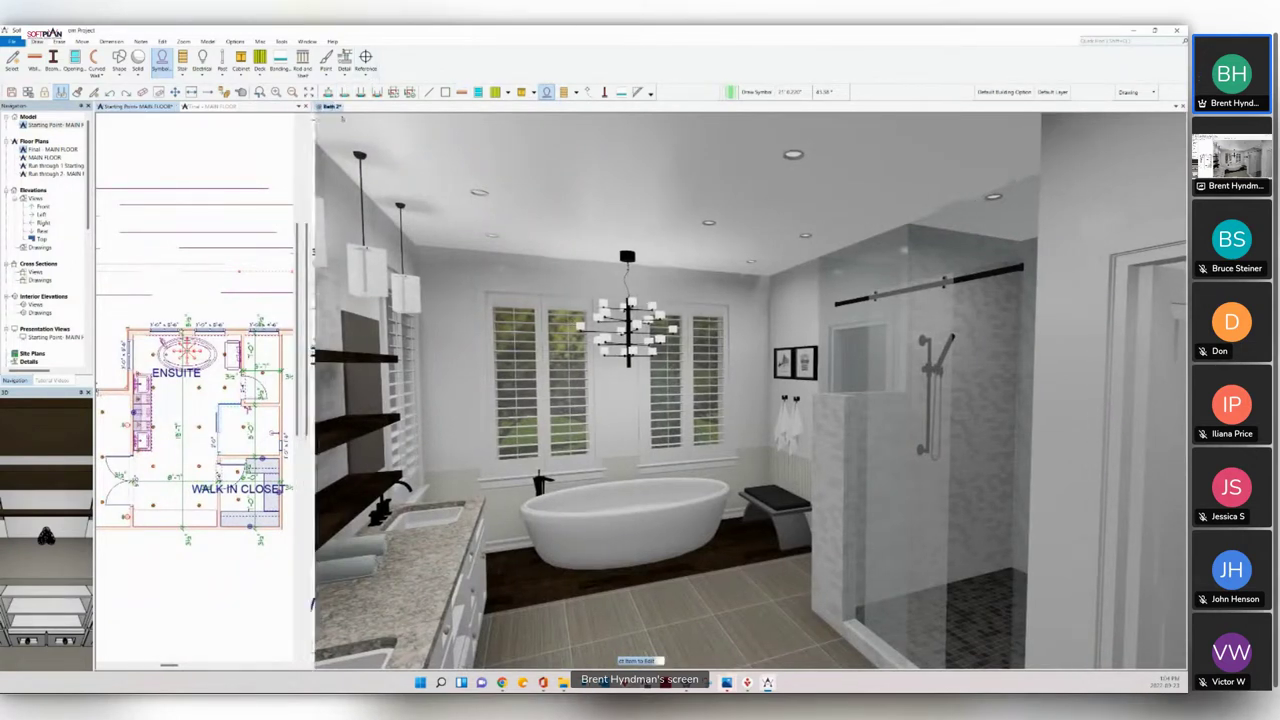
scroll(649, 461, down, 2)
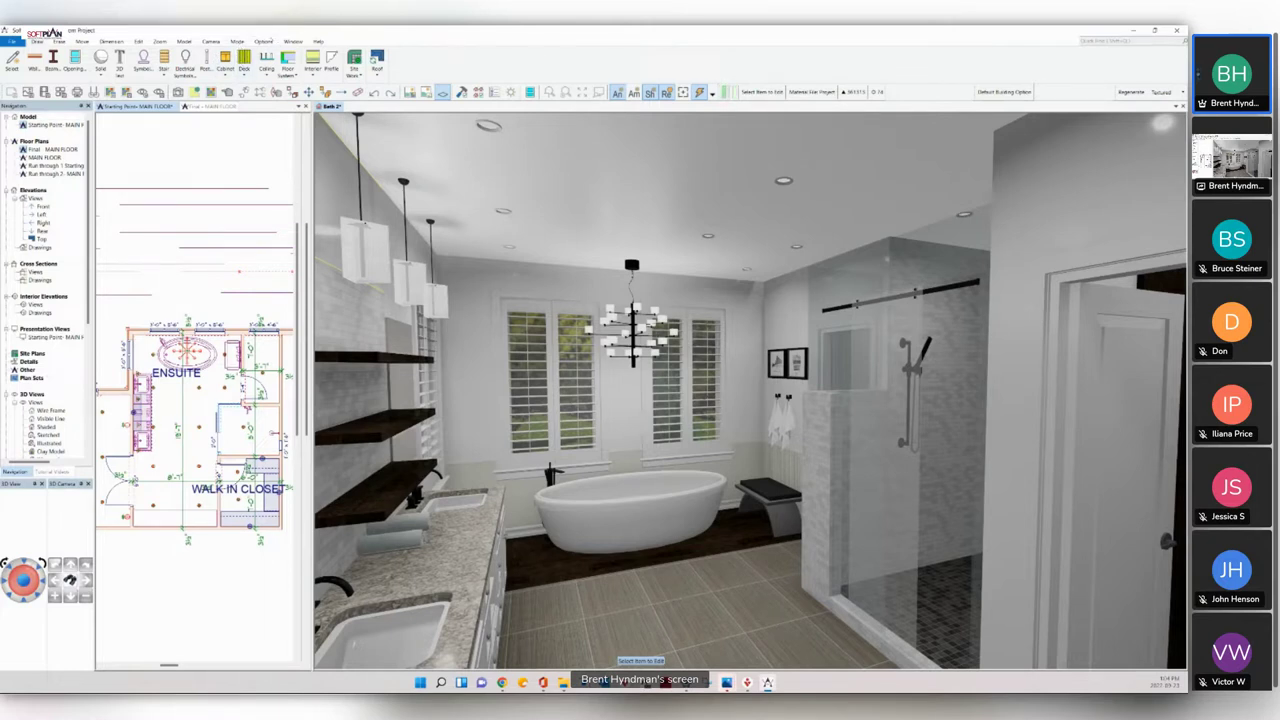
Step: In the 3D mode's lighting options, lower the ambient light to 0 and raise the tone mapping slightly
click(263, 42)
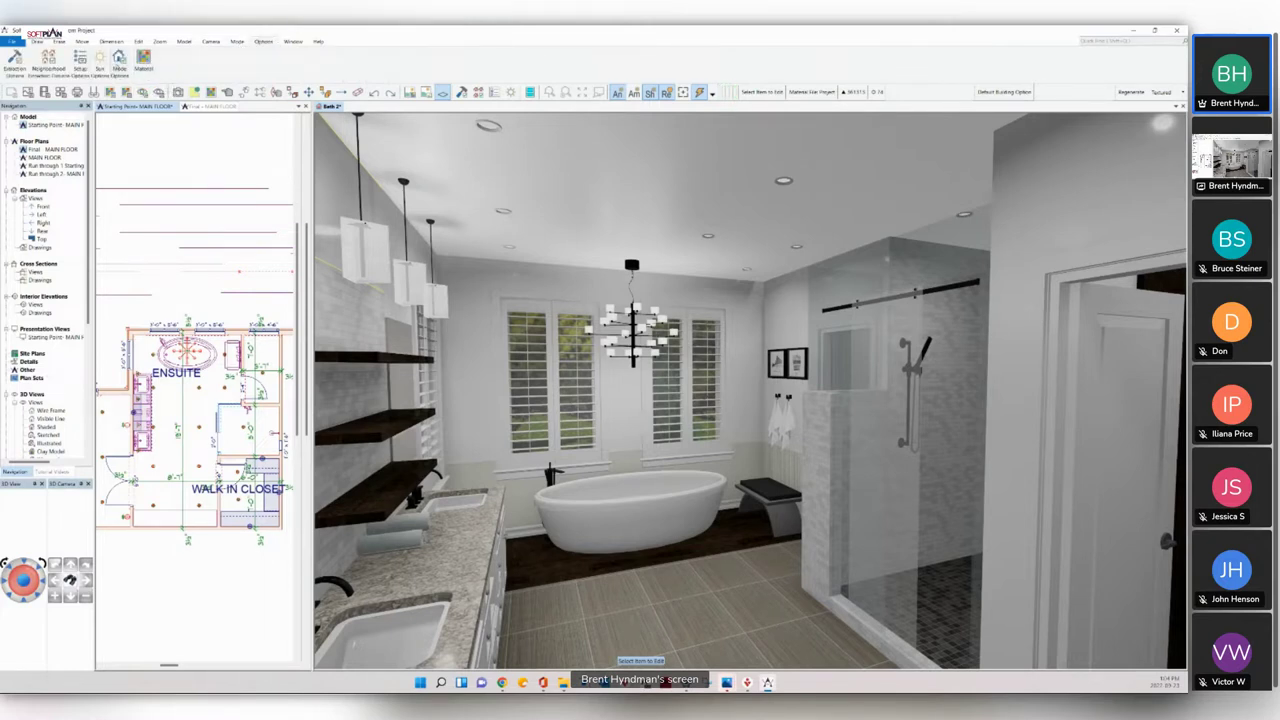
click(119, 60)
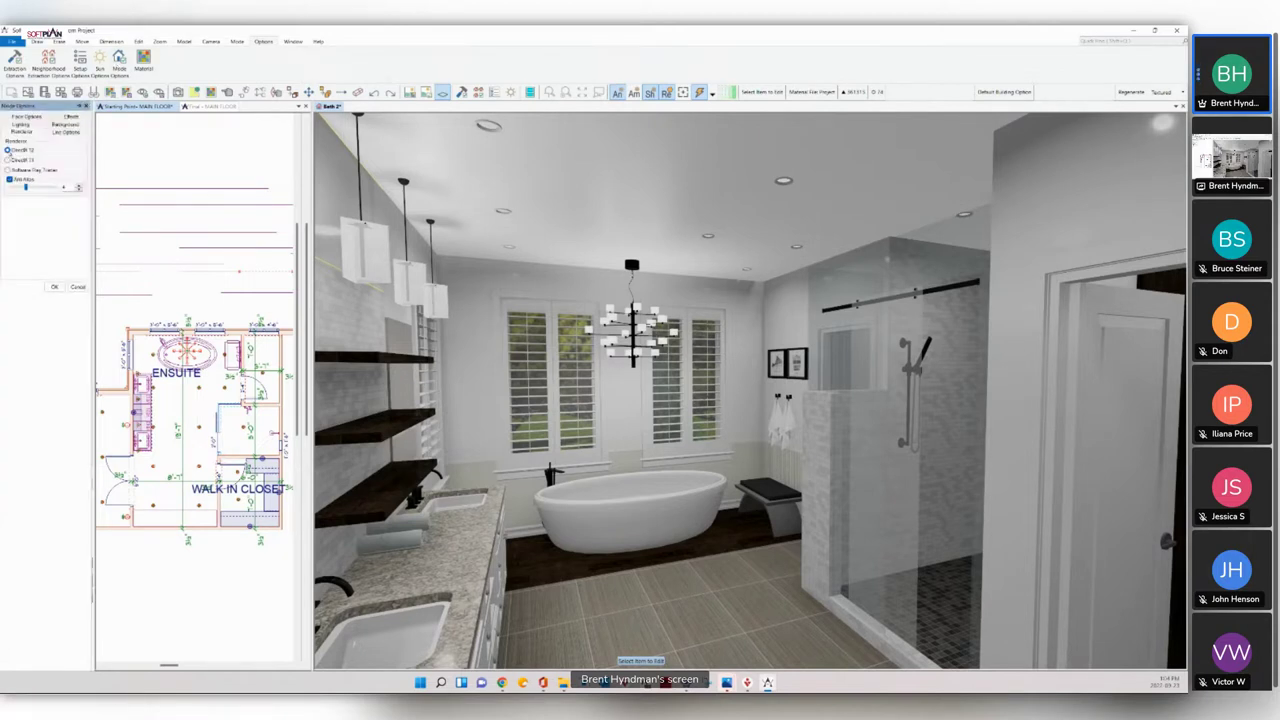
click(9, 159)
click(21, 124)
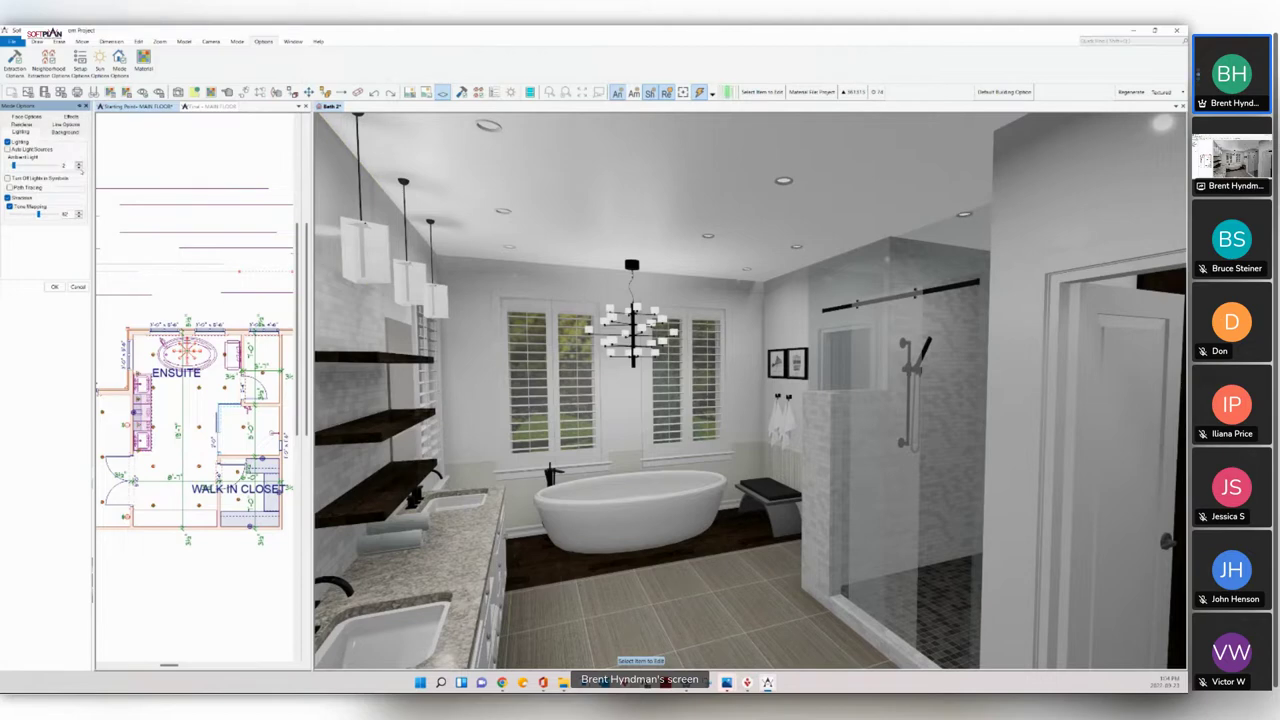
click(80, 168)
click(80, 168)
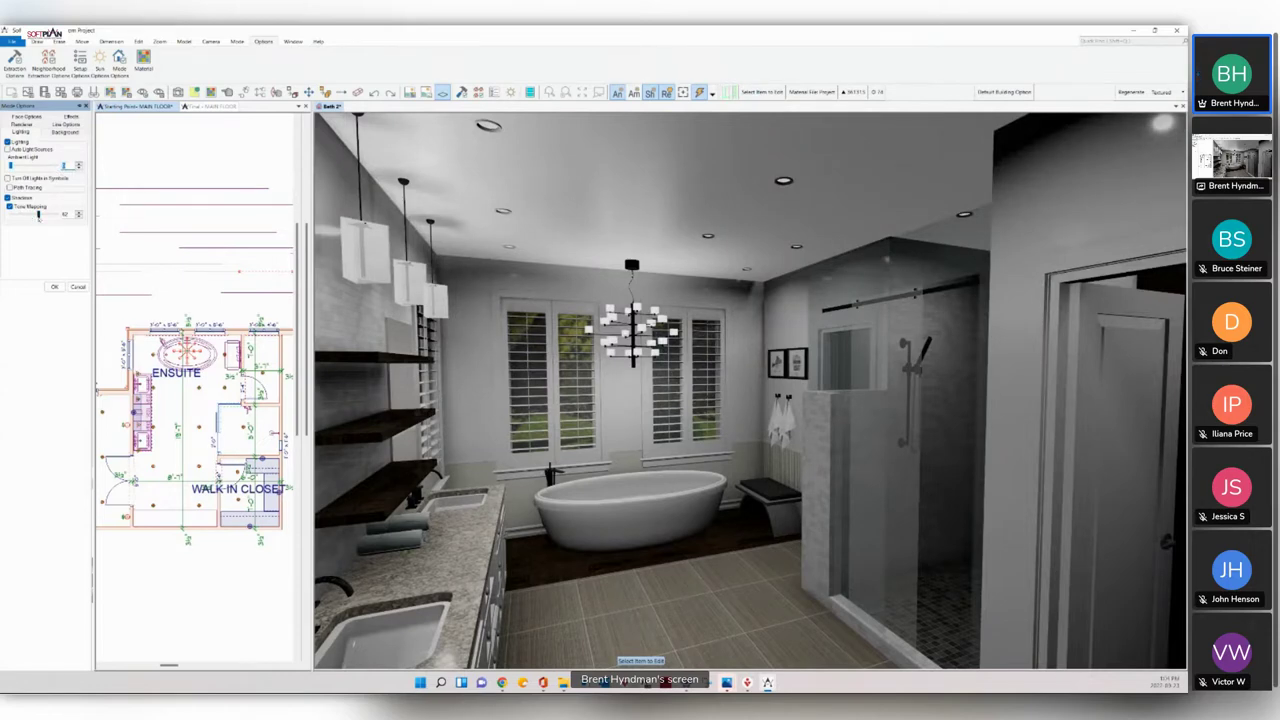
mouse_move(39, 216)
mouse_down()
mouse_move(53, 216)
mouse_move(42, 214)
mouse_up()
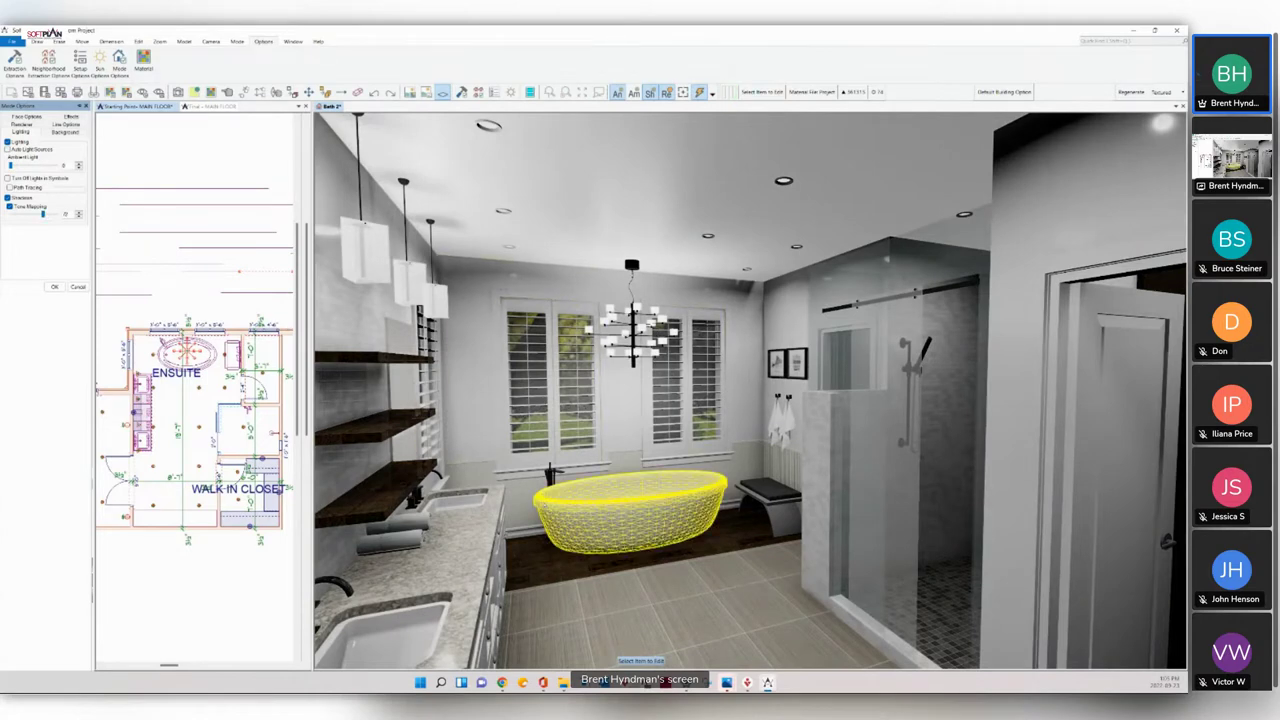
Step: Raise the anti-alias level in the 3D mode's renderer options
drag(630, 508, 540, 503)
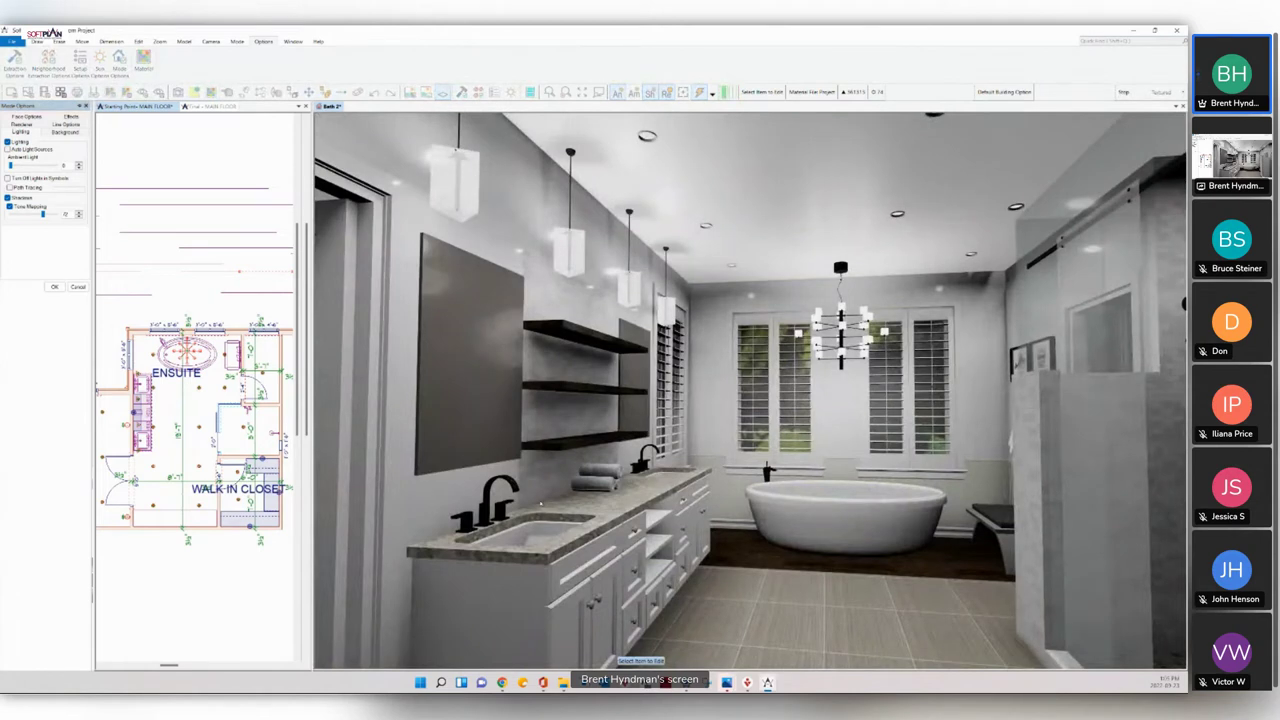
drag(540, 503, 580, 503)
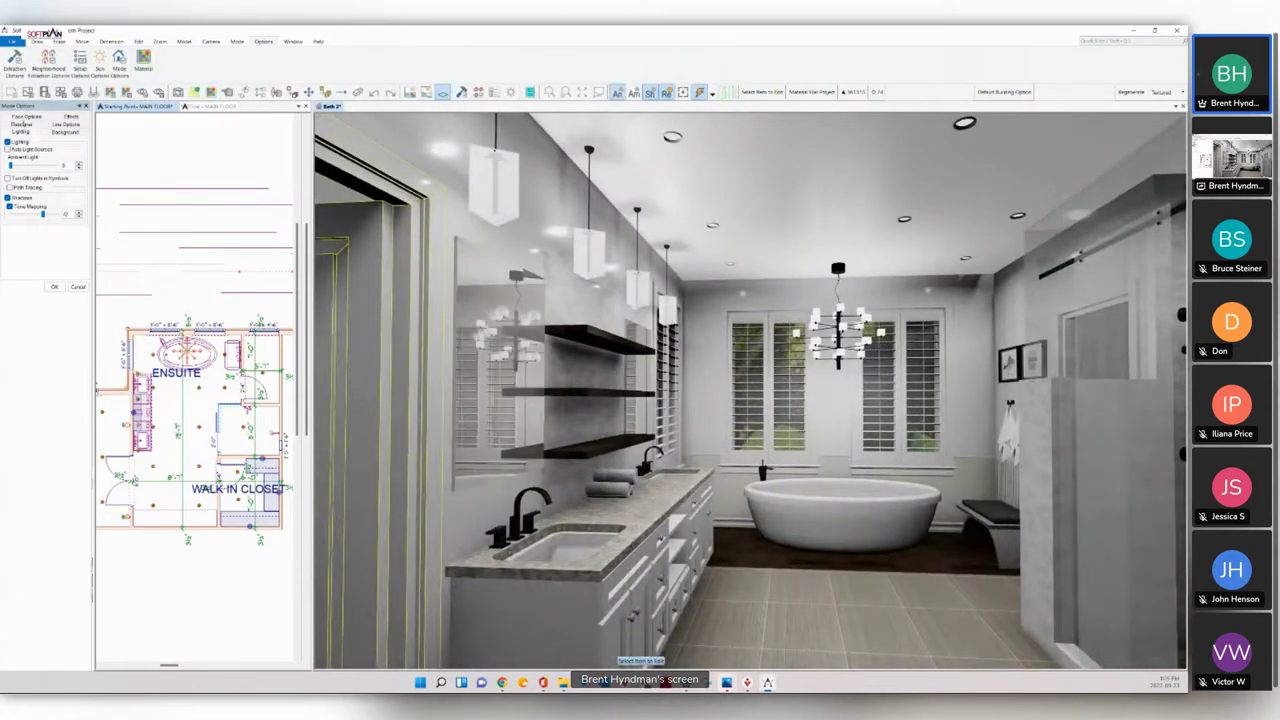
click(21, 123)
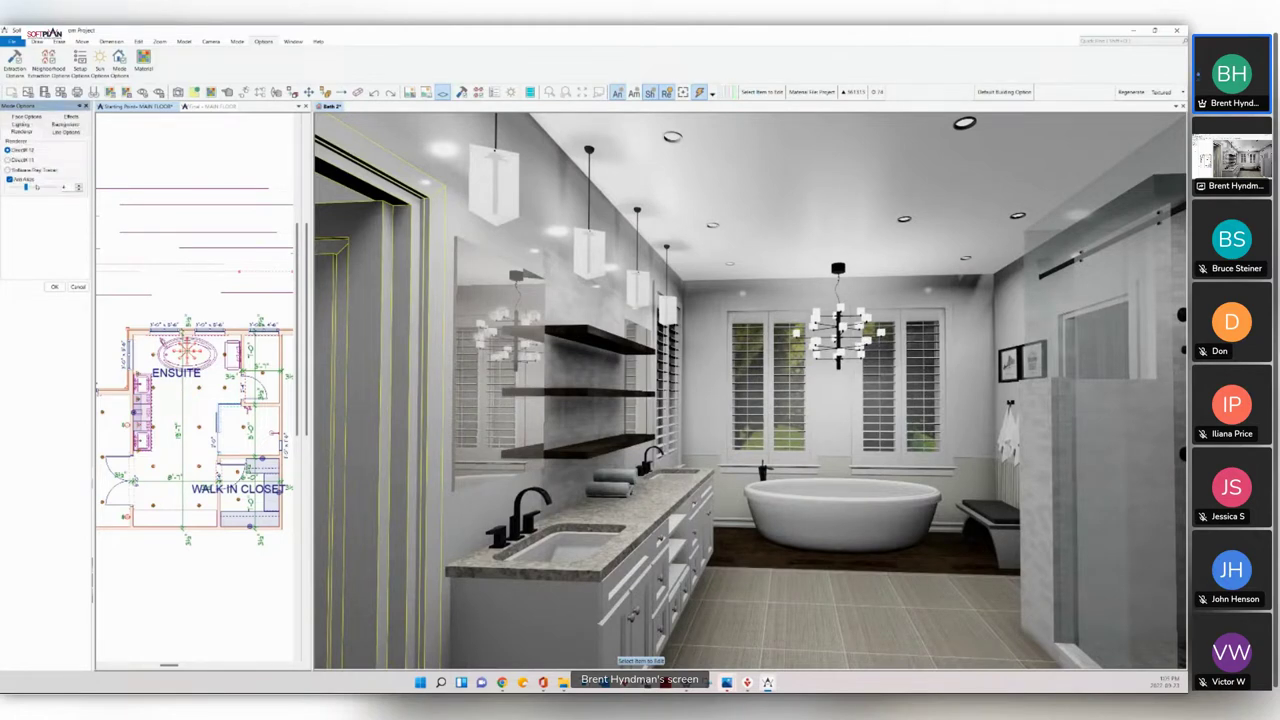
click(36, 187)
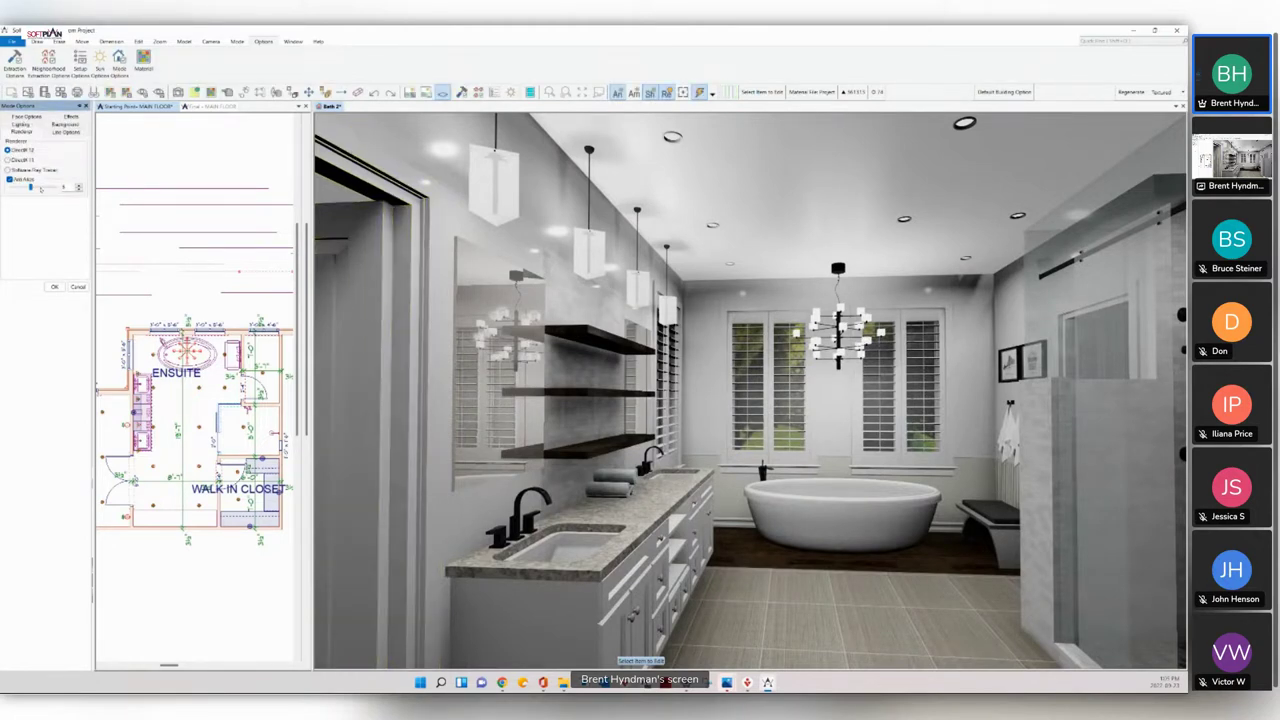
Step: Enable path tracing in the 3D mode's lighting options and regenerate the bathroom view
click(20, 117)
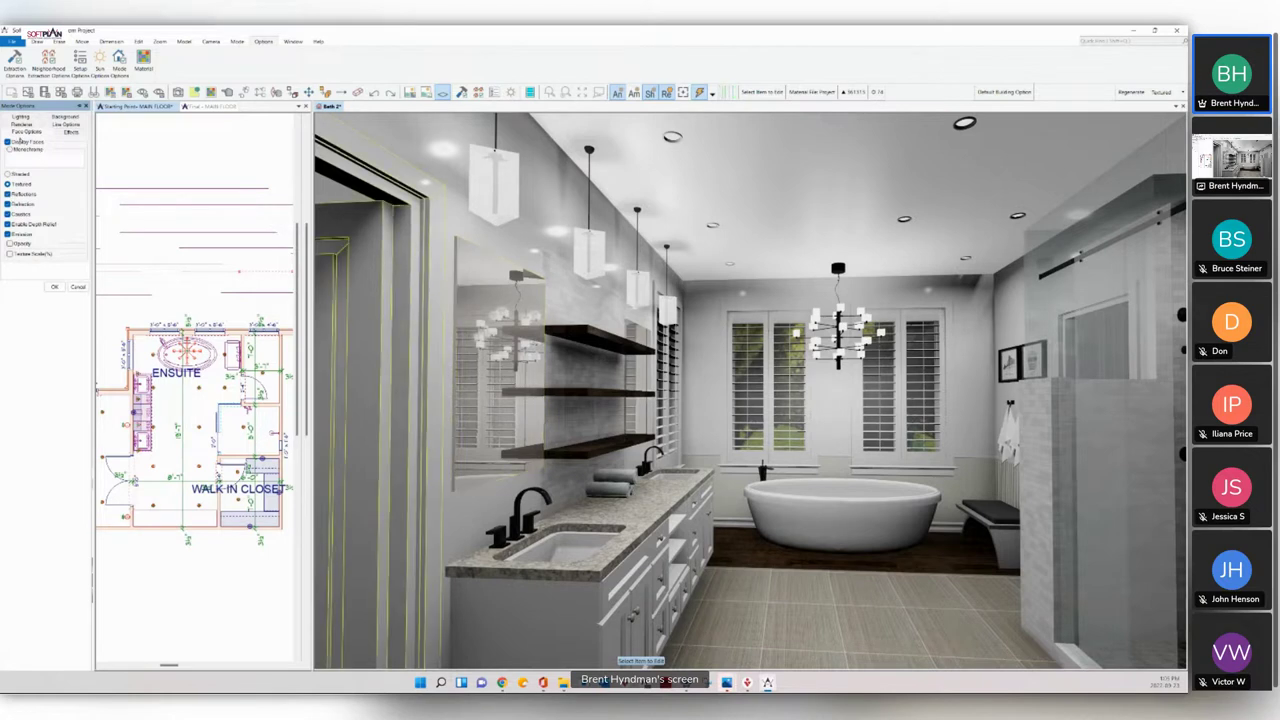
click(20, 124)
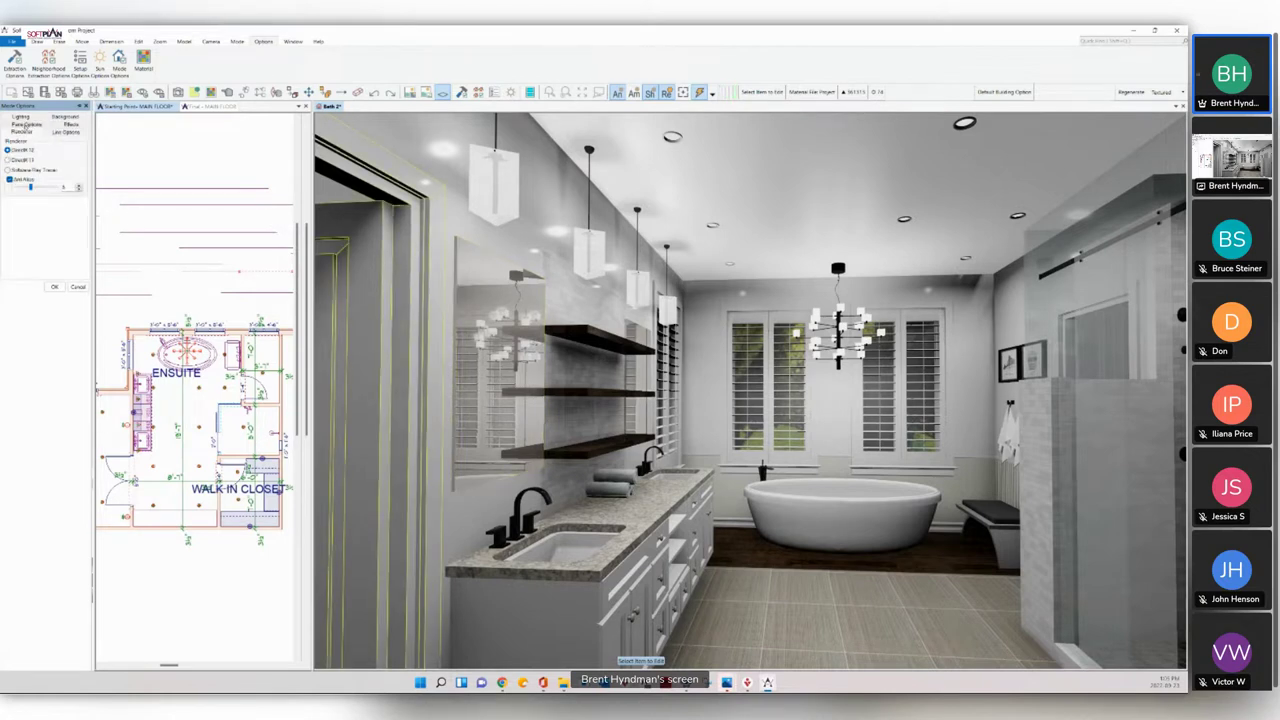
click(20, 117)
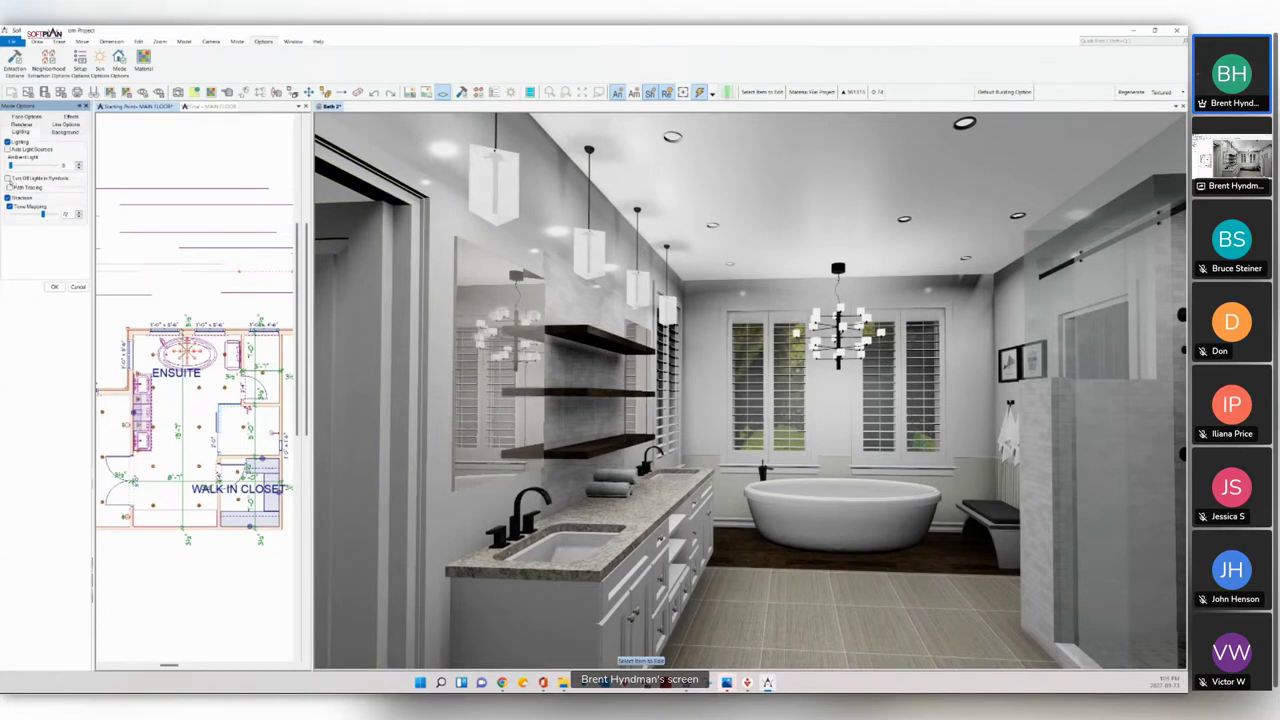
click(9, 187)
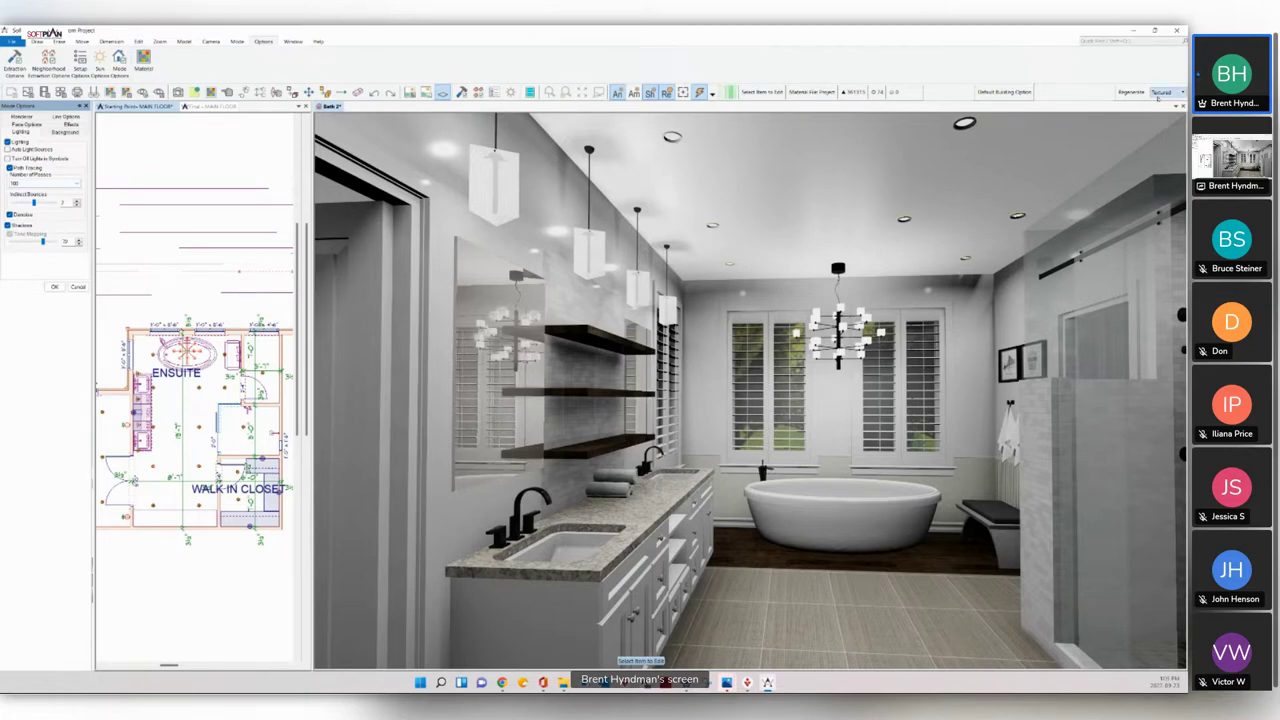
click(1130, 92)
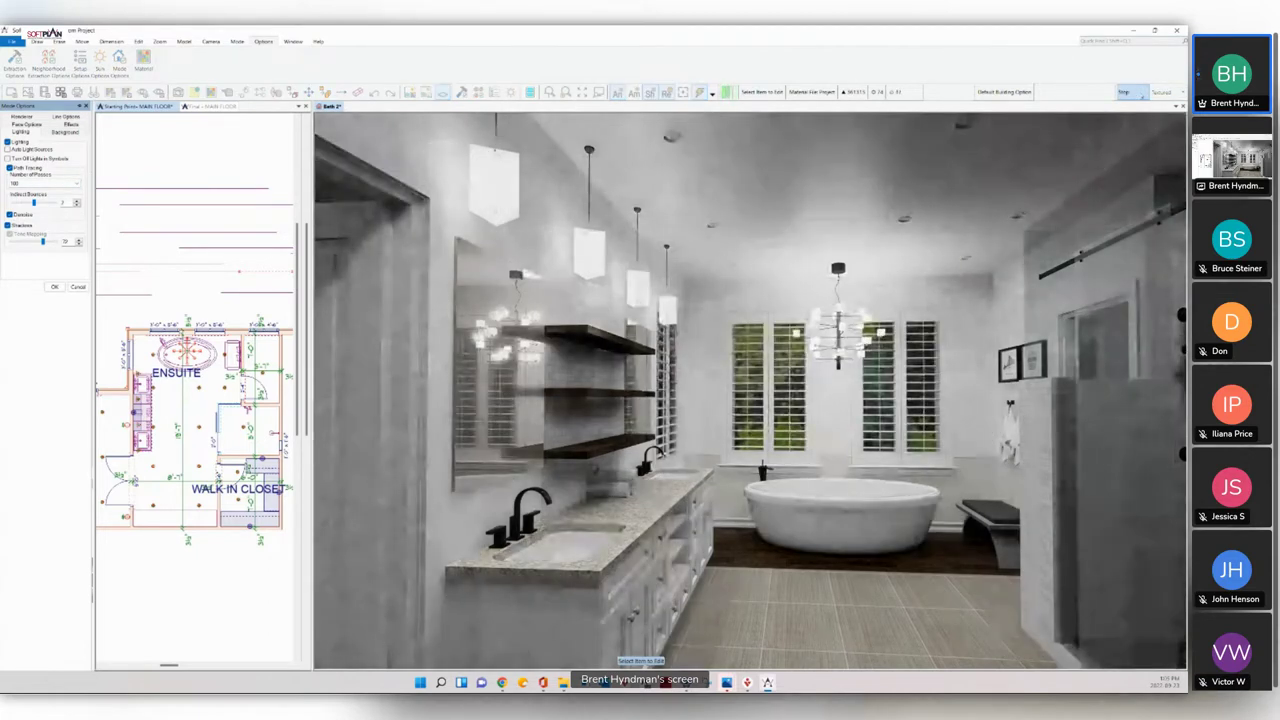